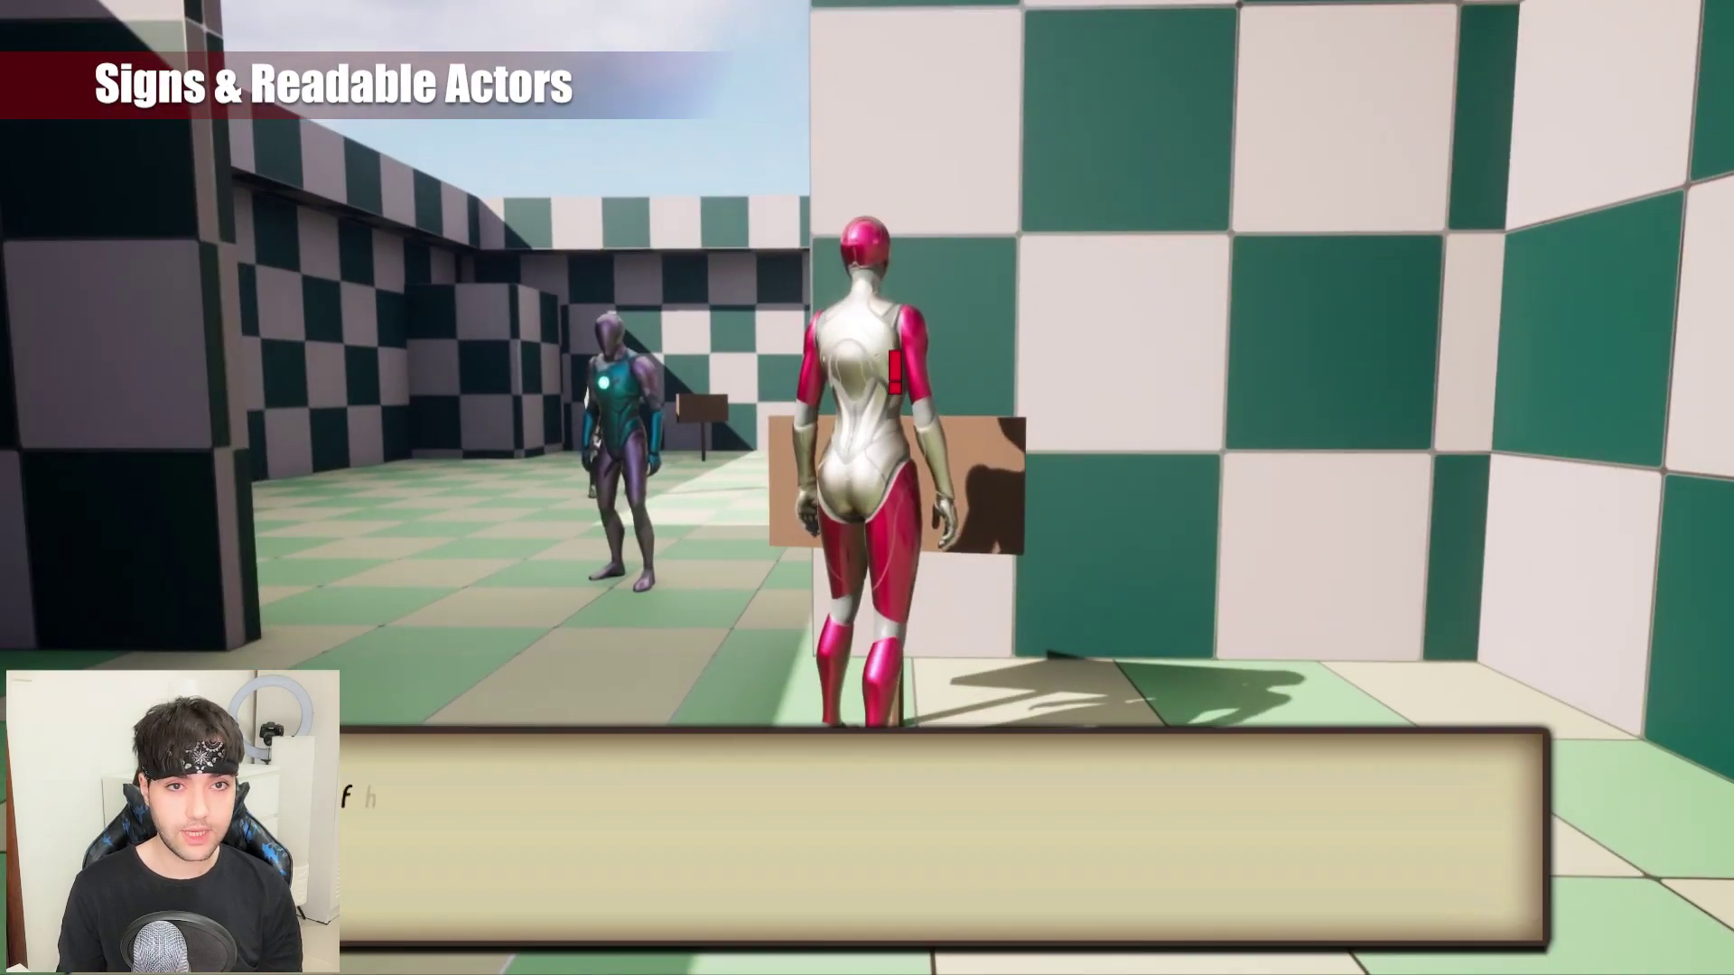
Step: Read the sign, go through Tinniquin's conversation and answer "Yes! We can't leave the wizard alone." in the demo level
key(e)
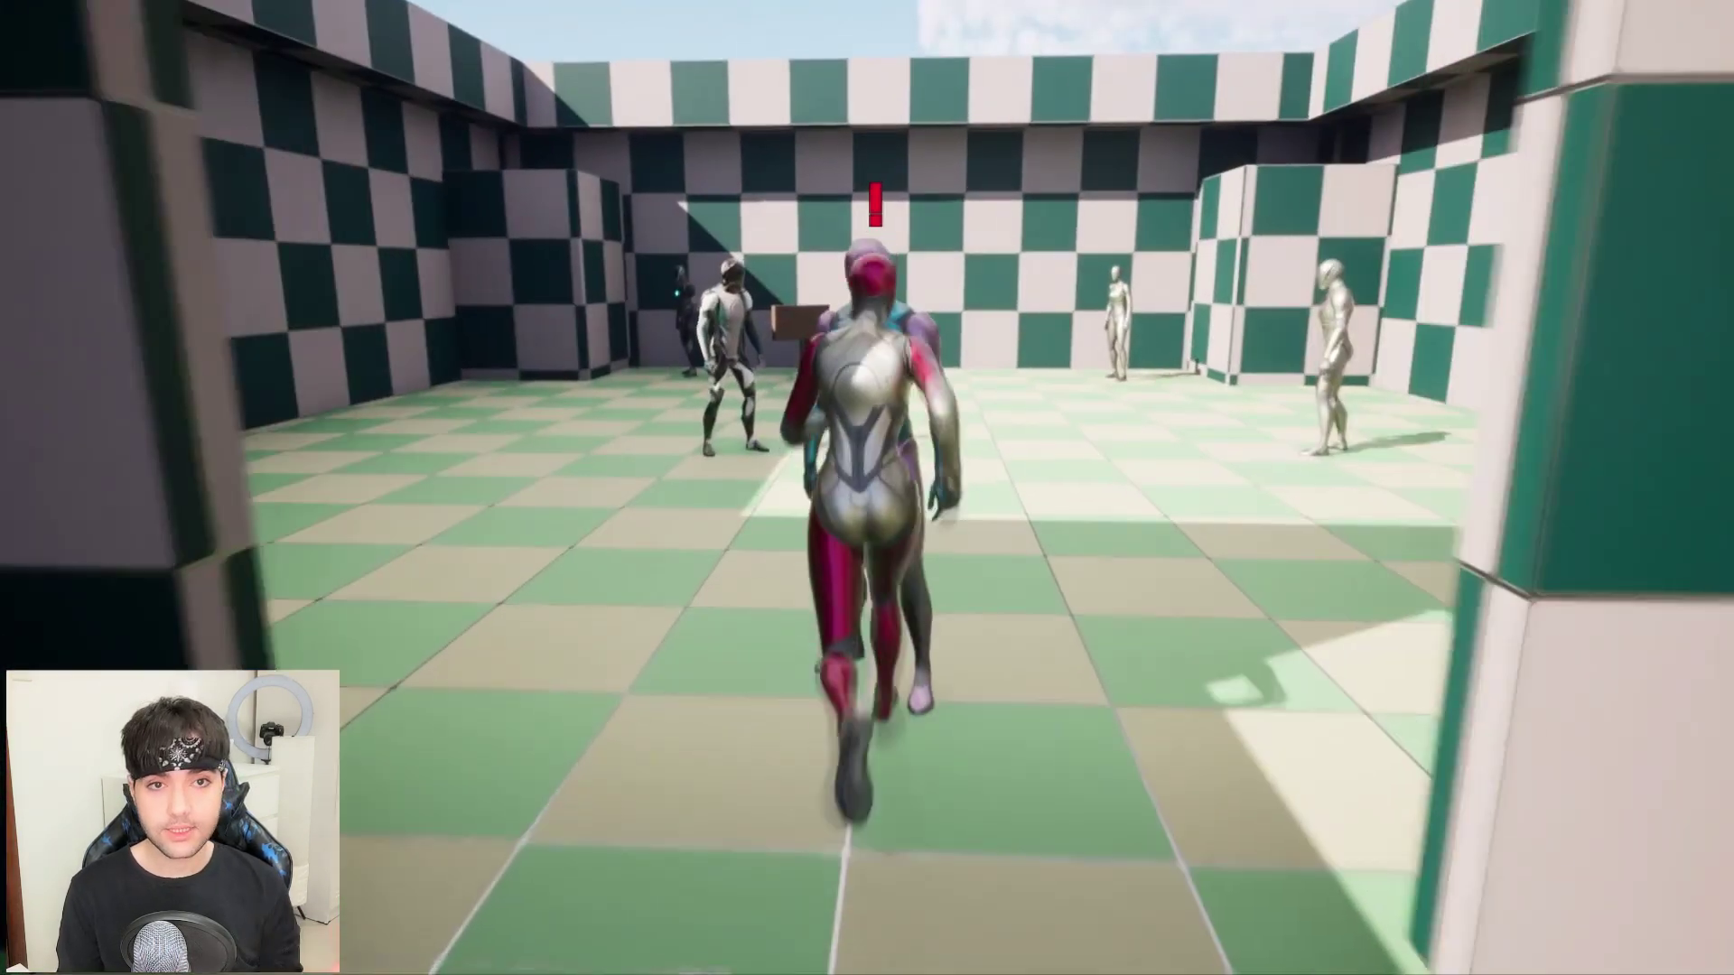
key(e)
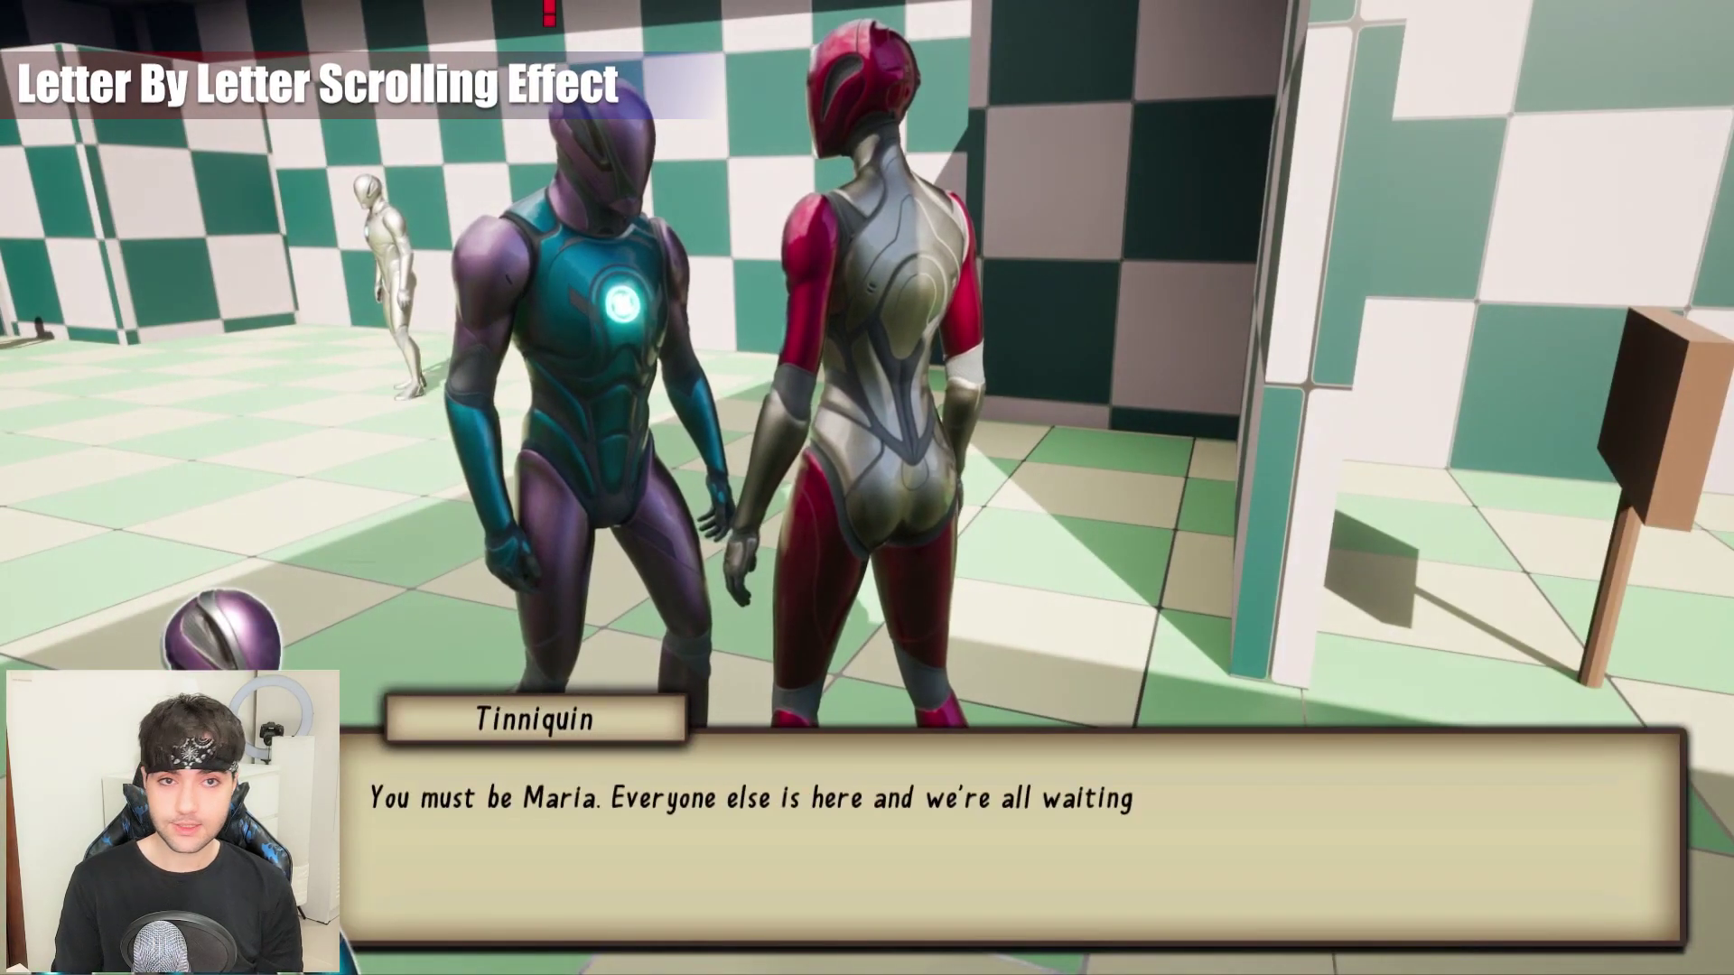
key(e)
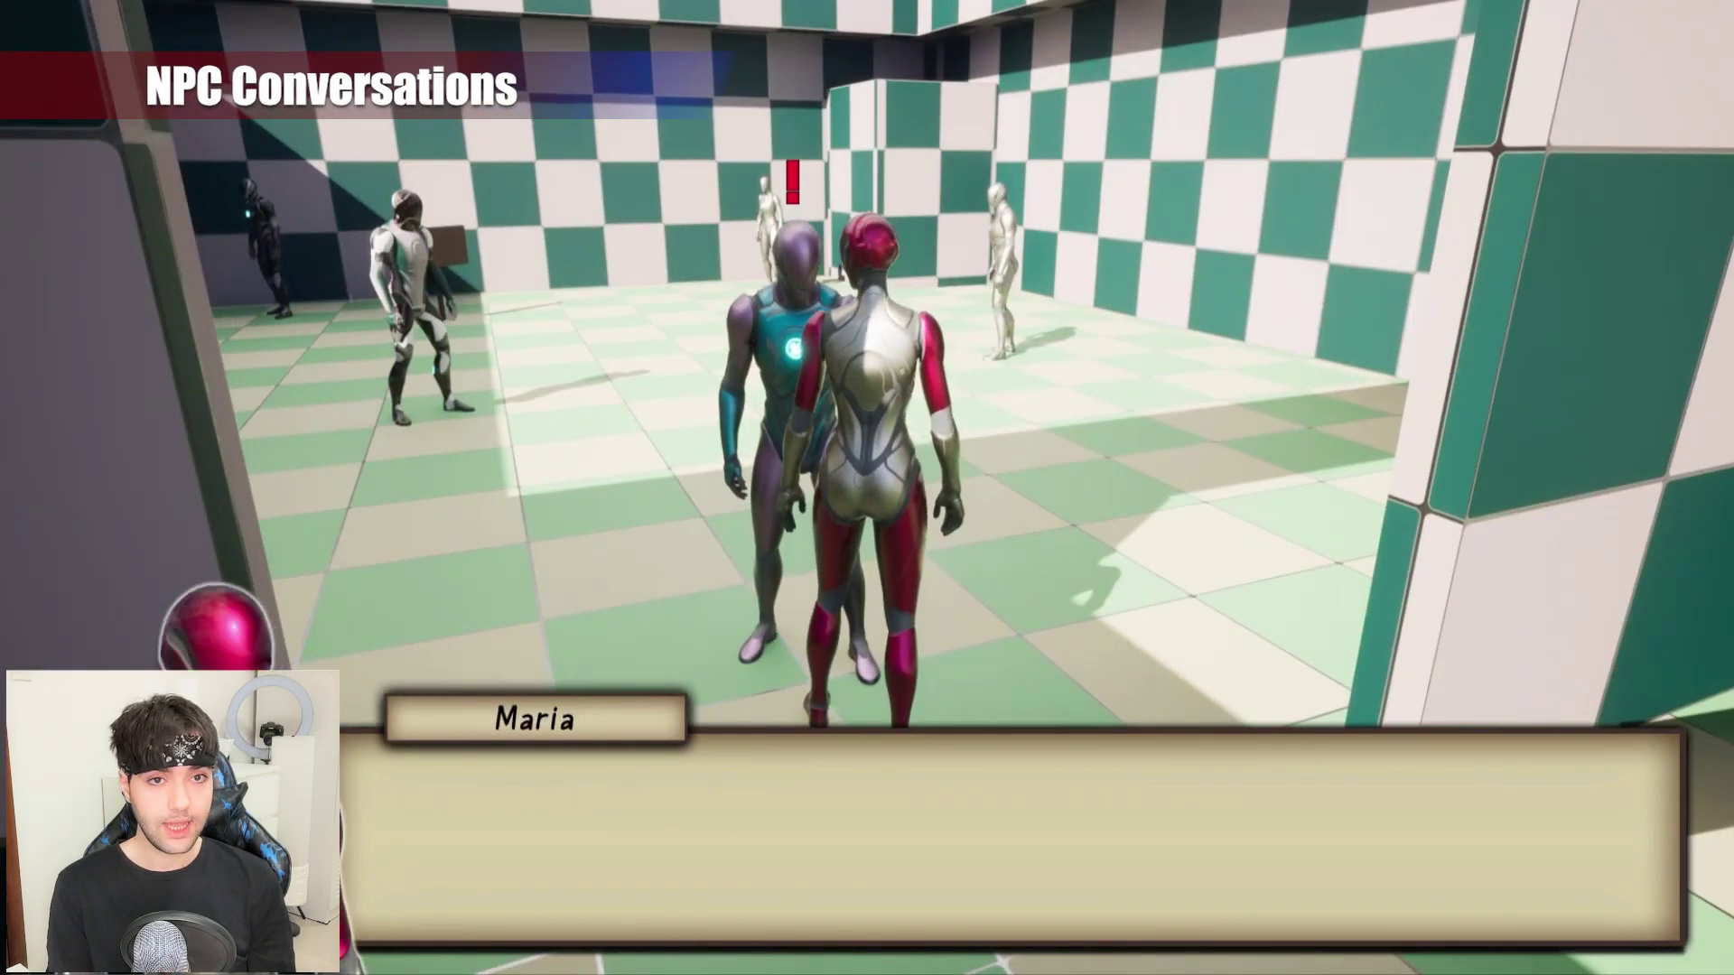
key(e)
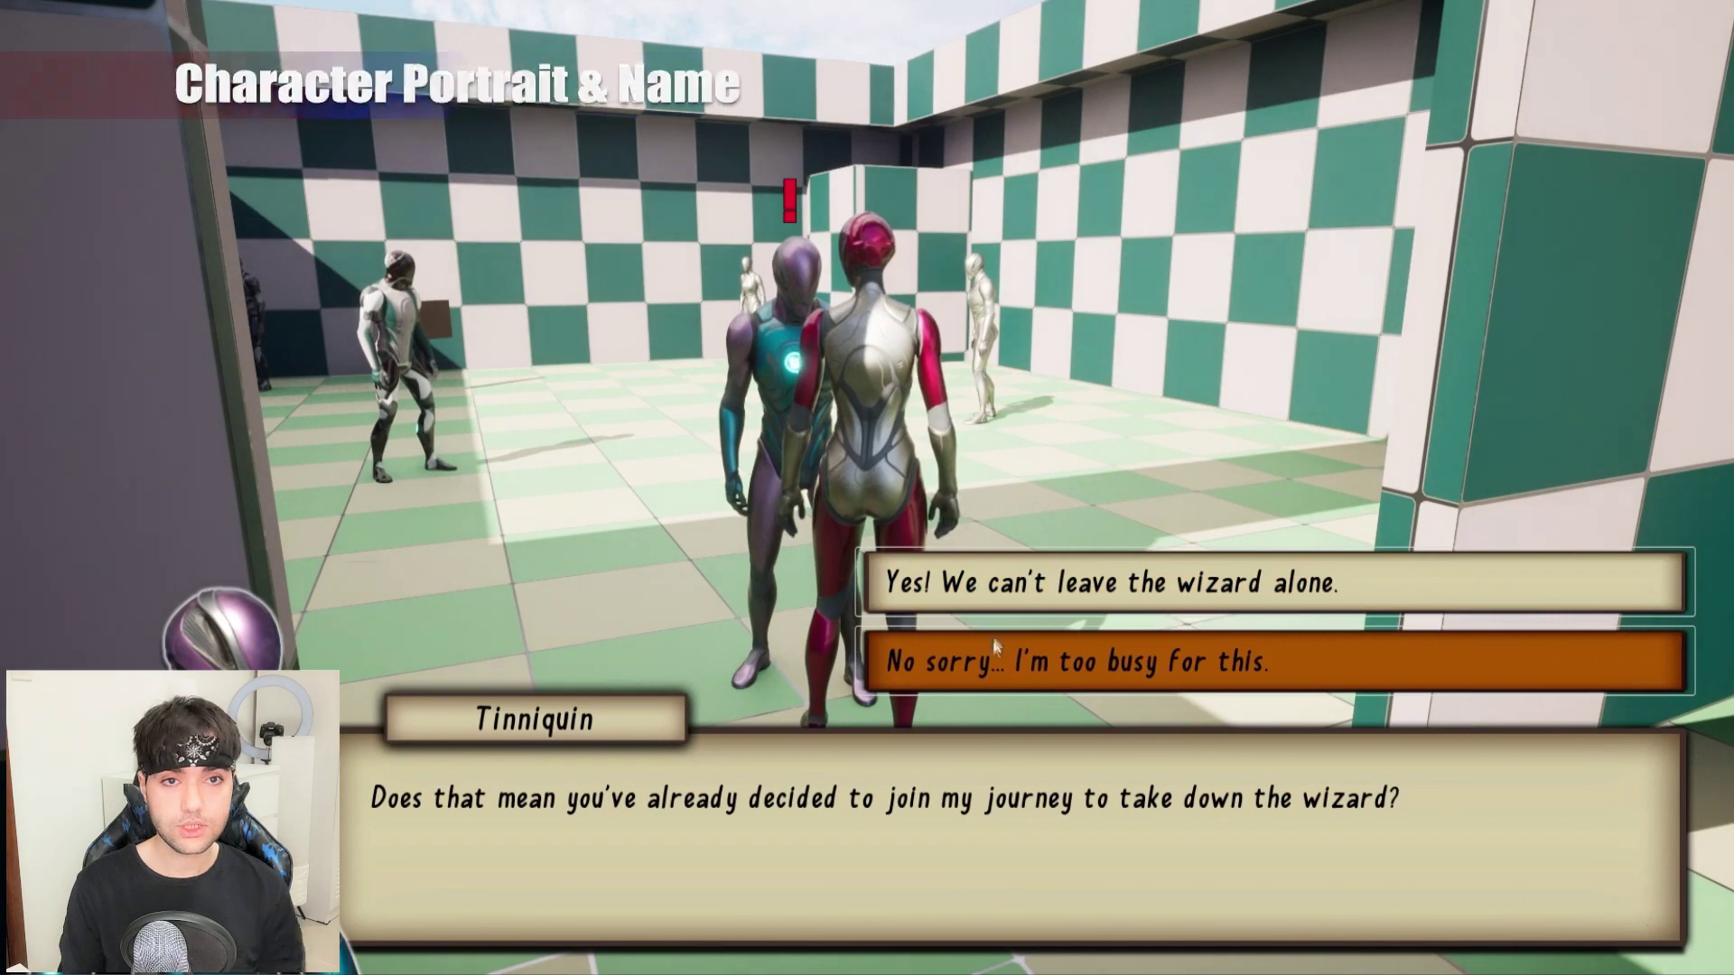
click(1347, 583)
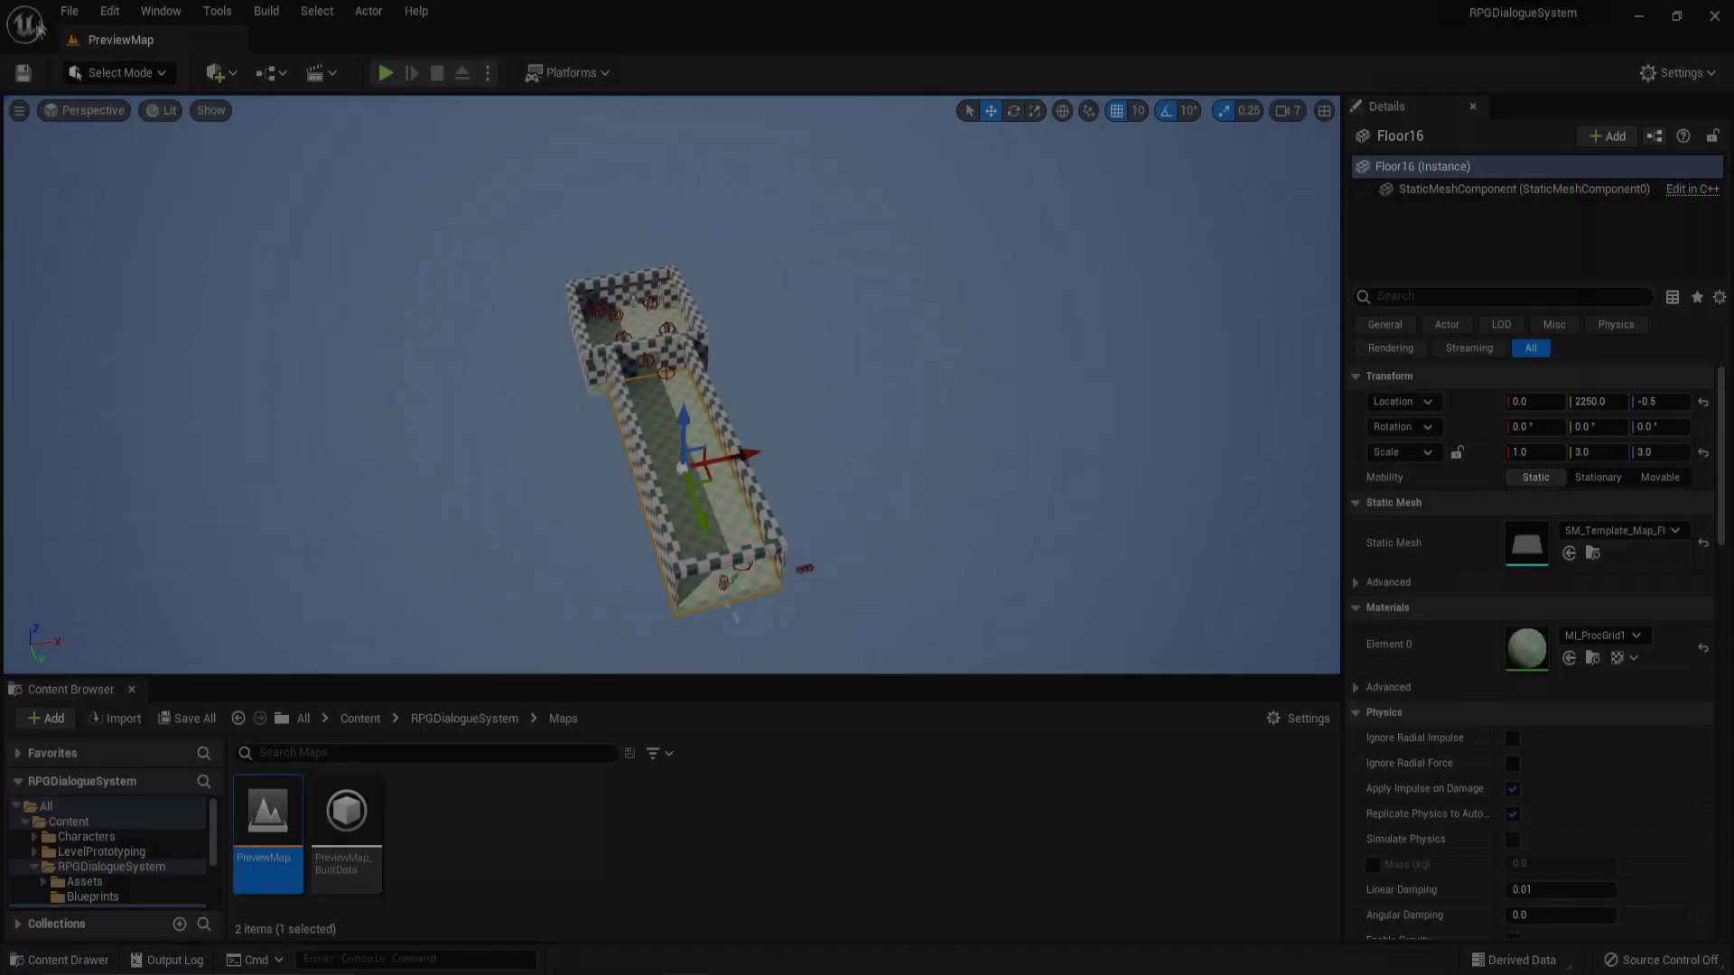
Step: Create a new Blueprint project named Test from the Third Person games template
click(71, 11)
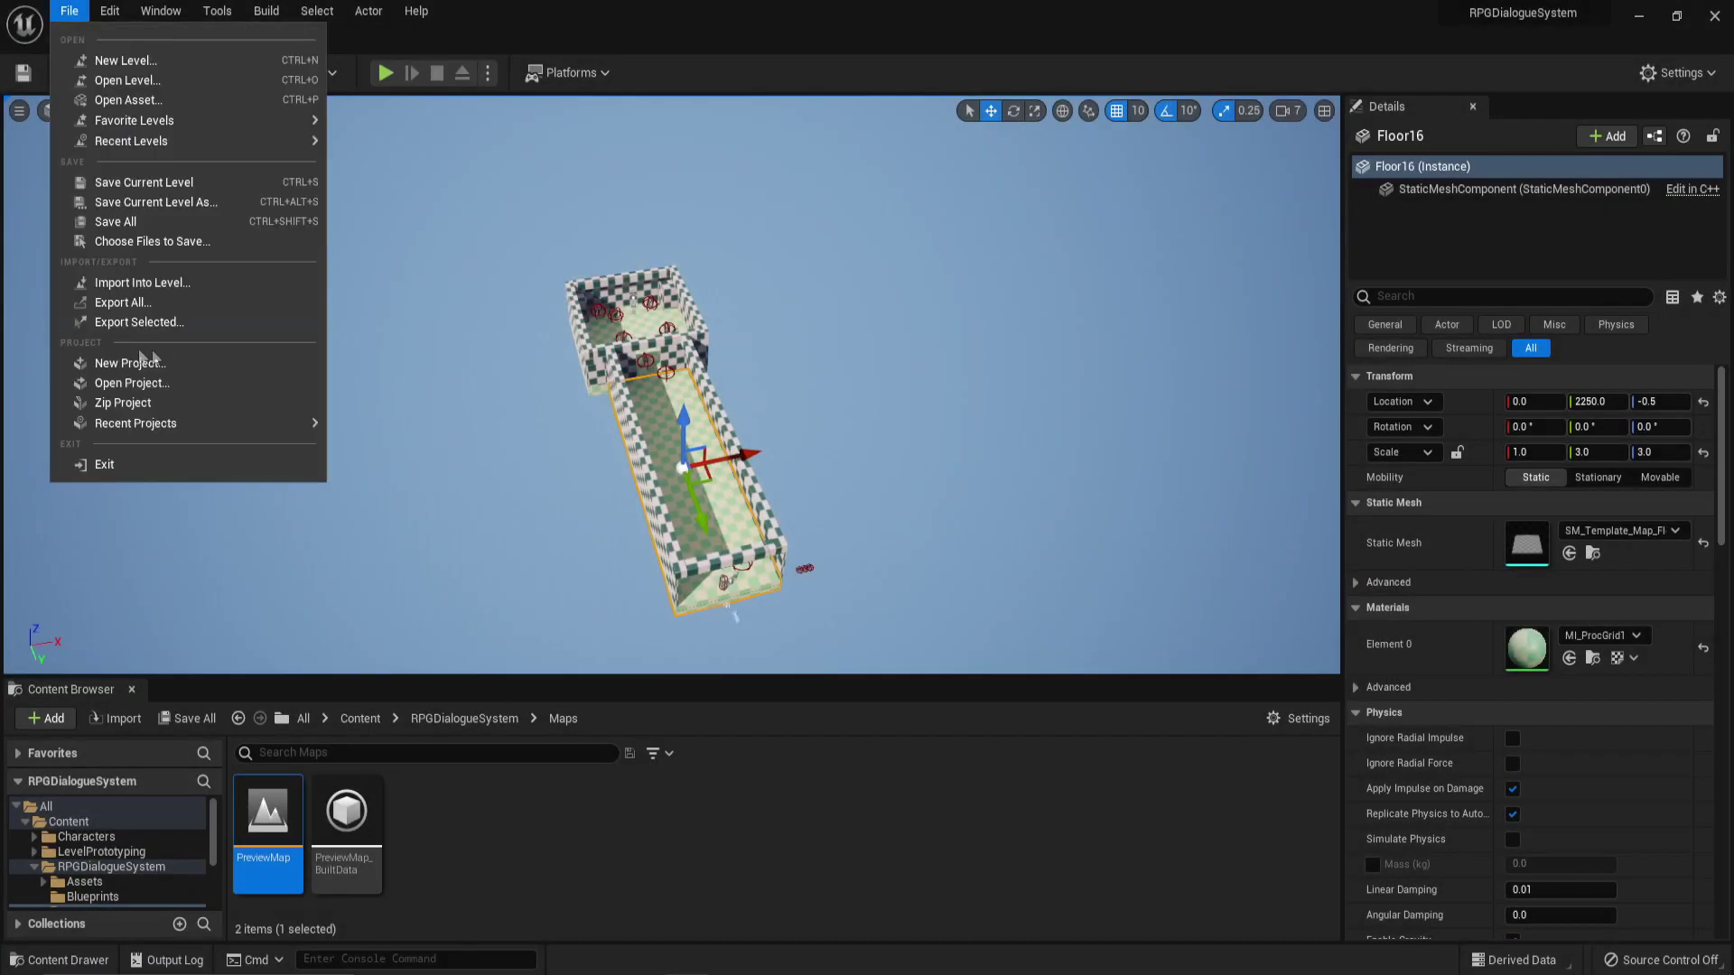
click(131, 362)
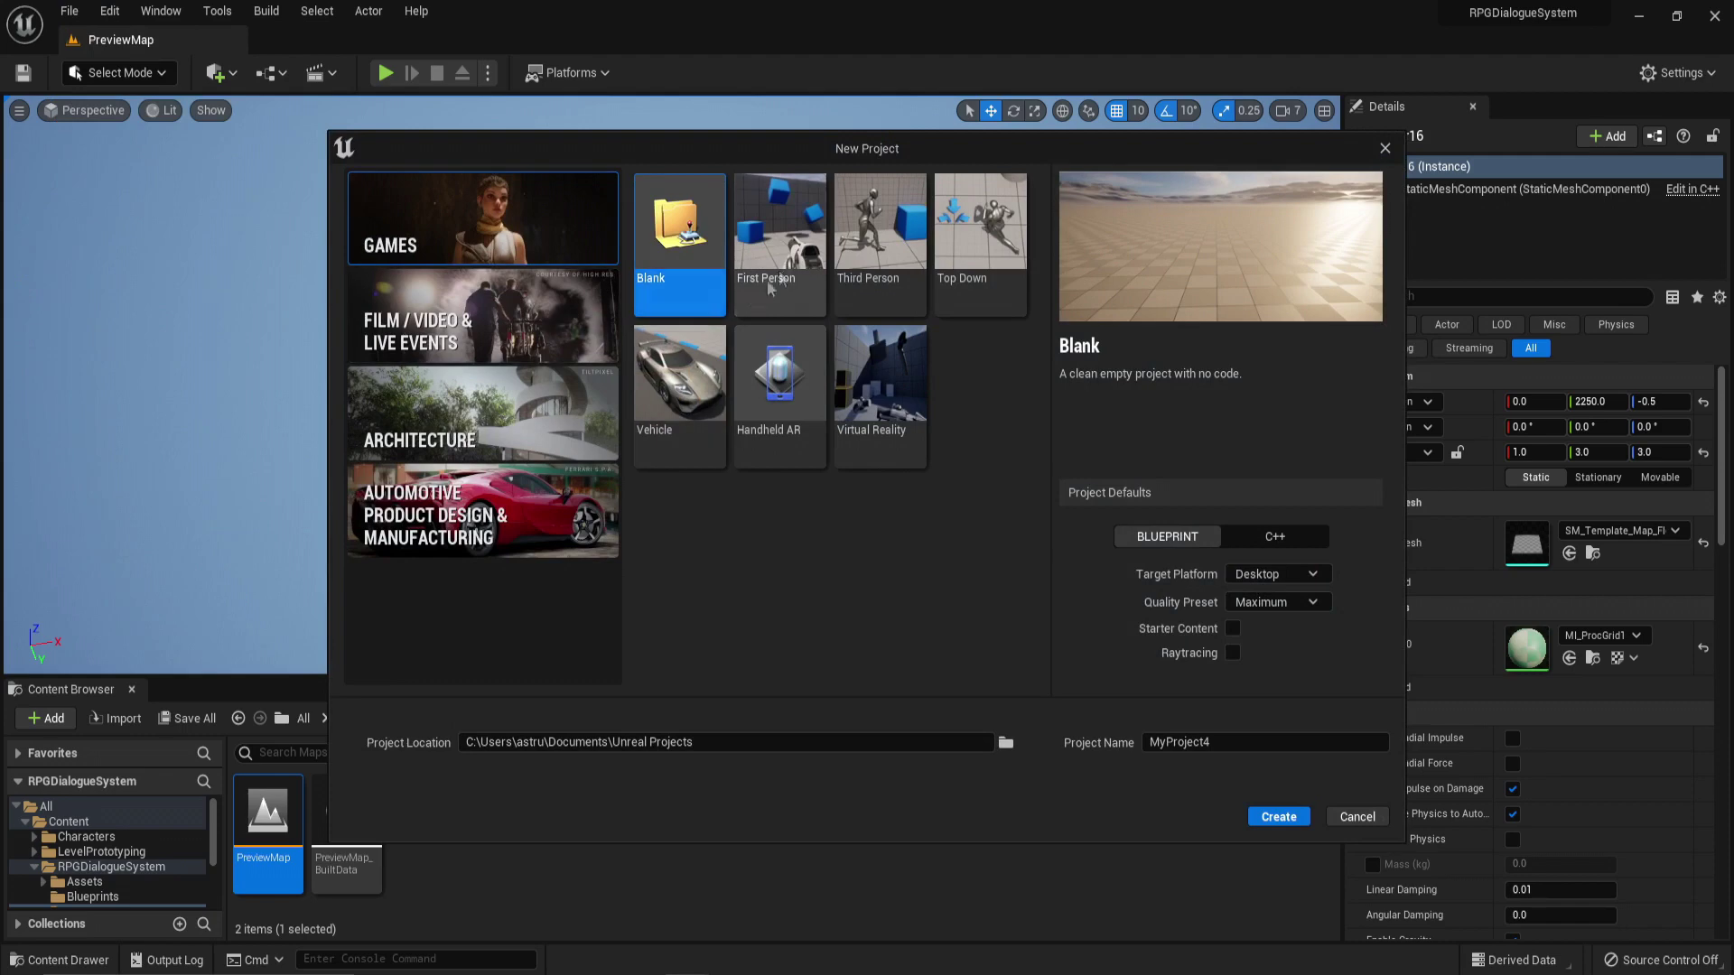
click(890, 219)
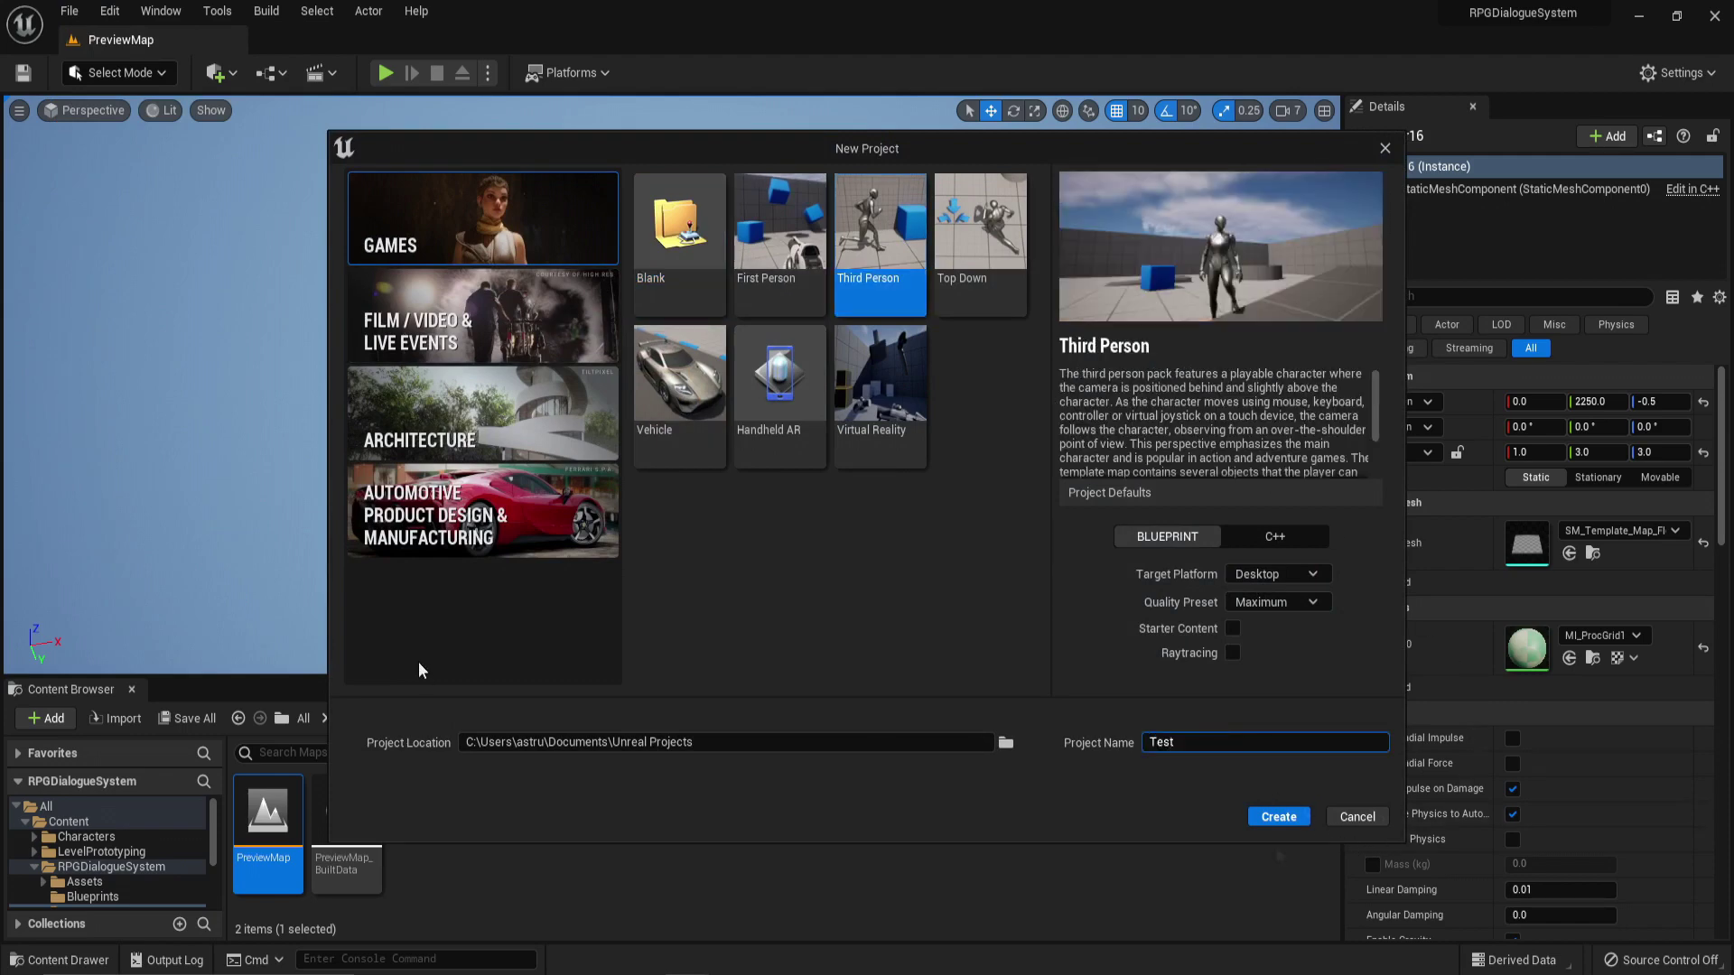
click(1290, 819)
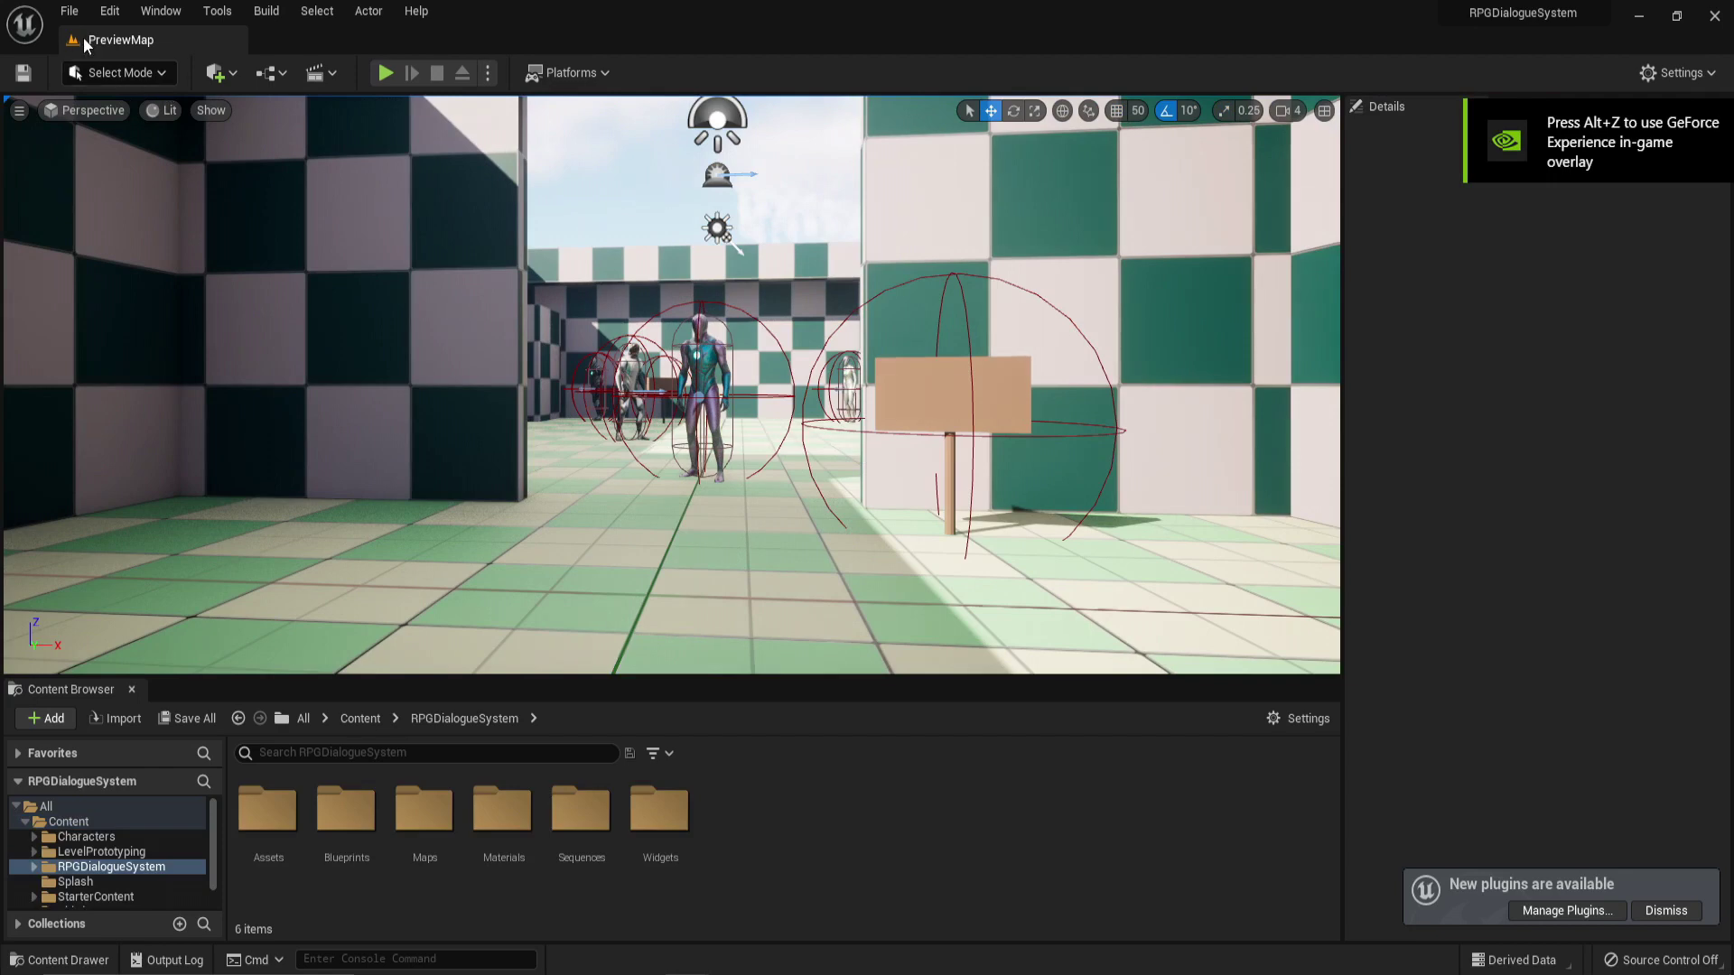
Step: Start migrating the RPGDialogueSystem content folder to another project
click(102, 851)
click(134, 866)
right_click(134, 866)
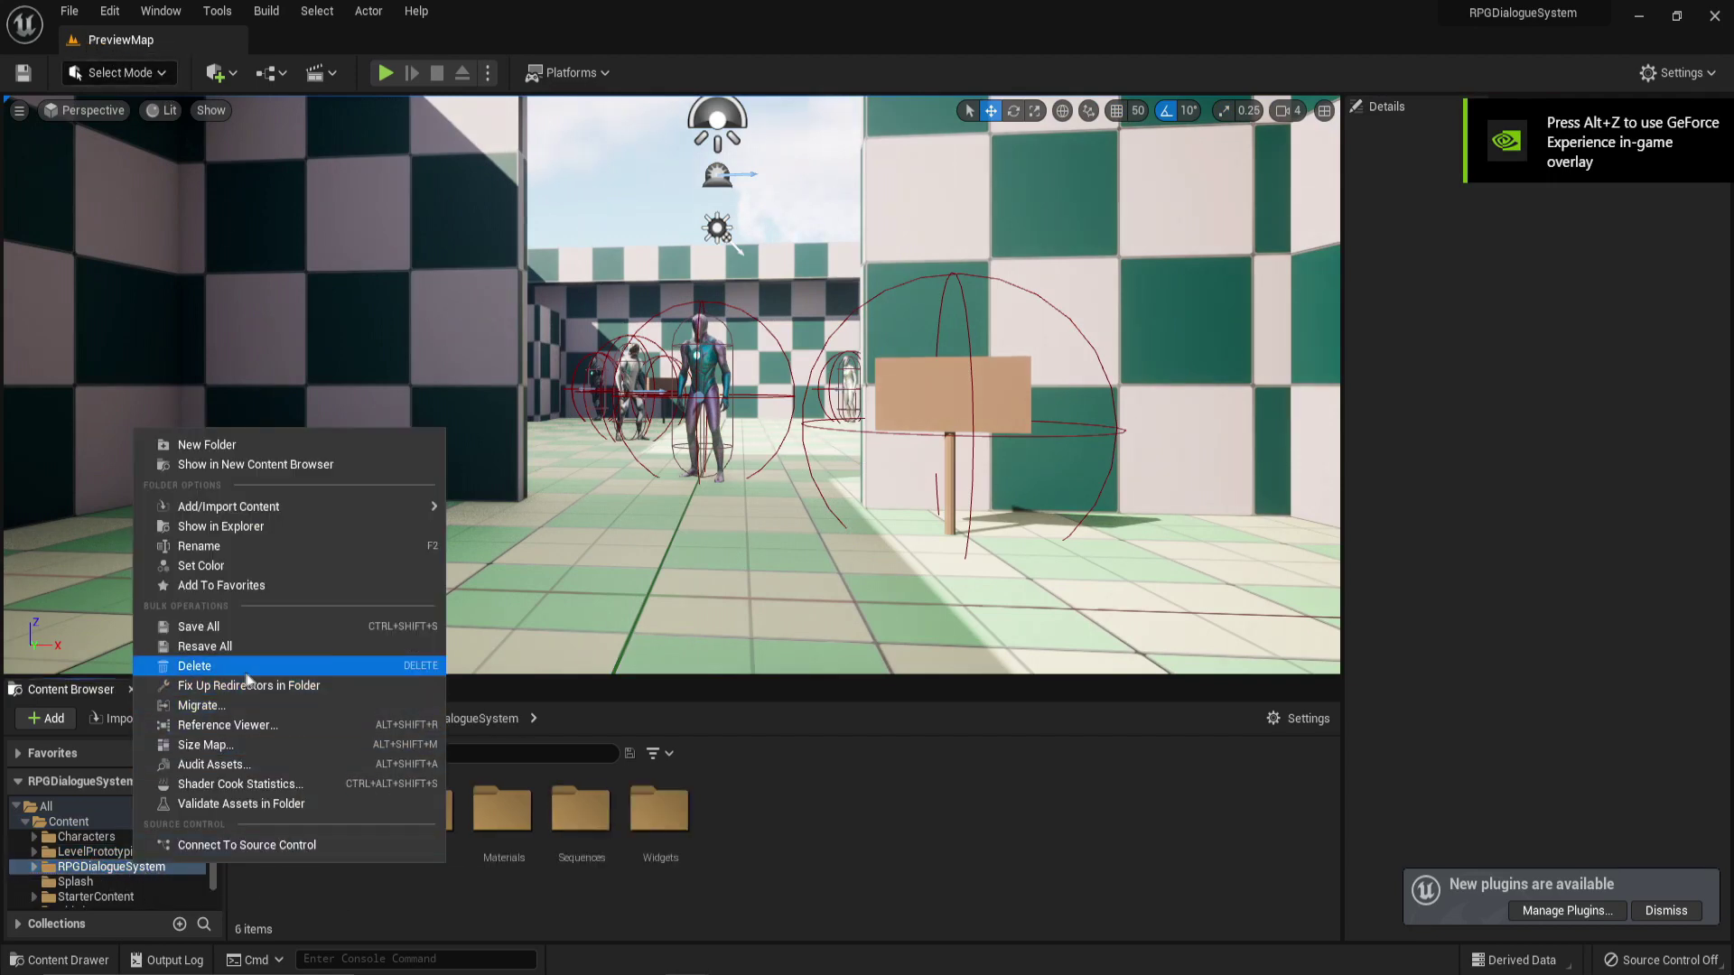
click(222, 706)
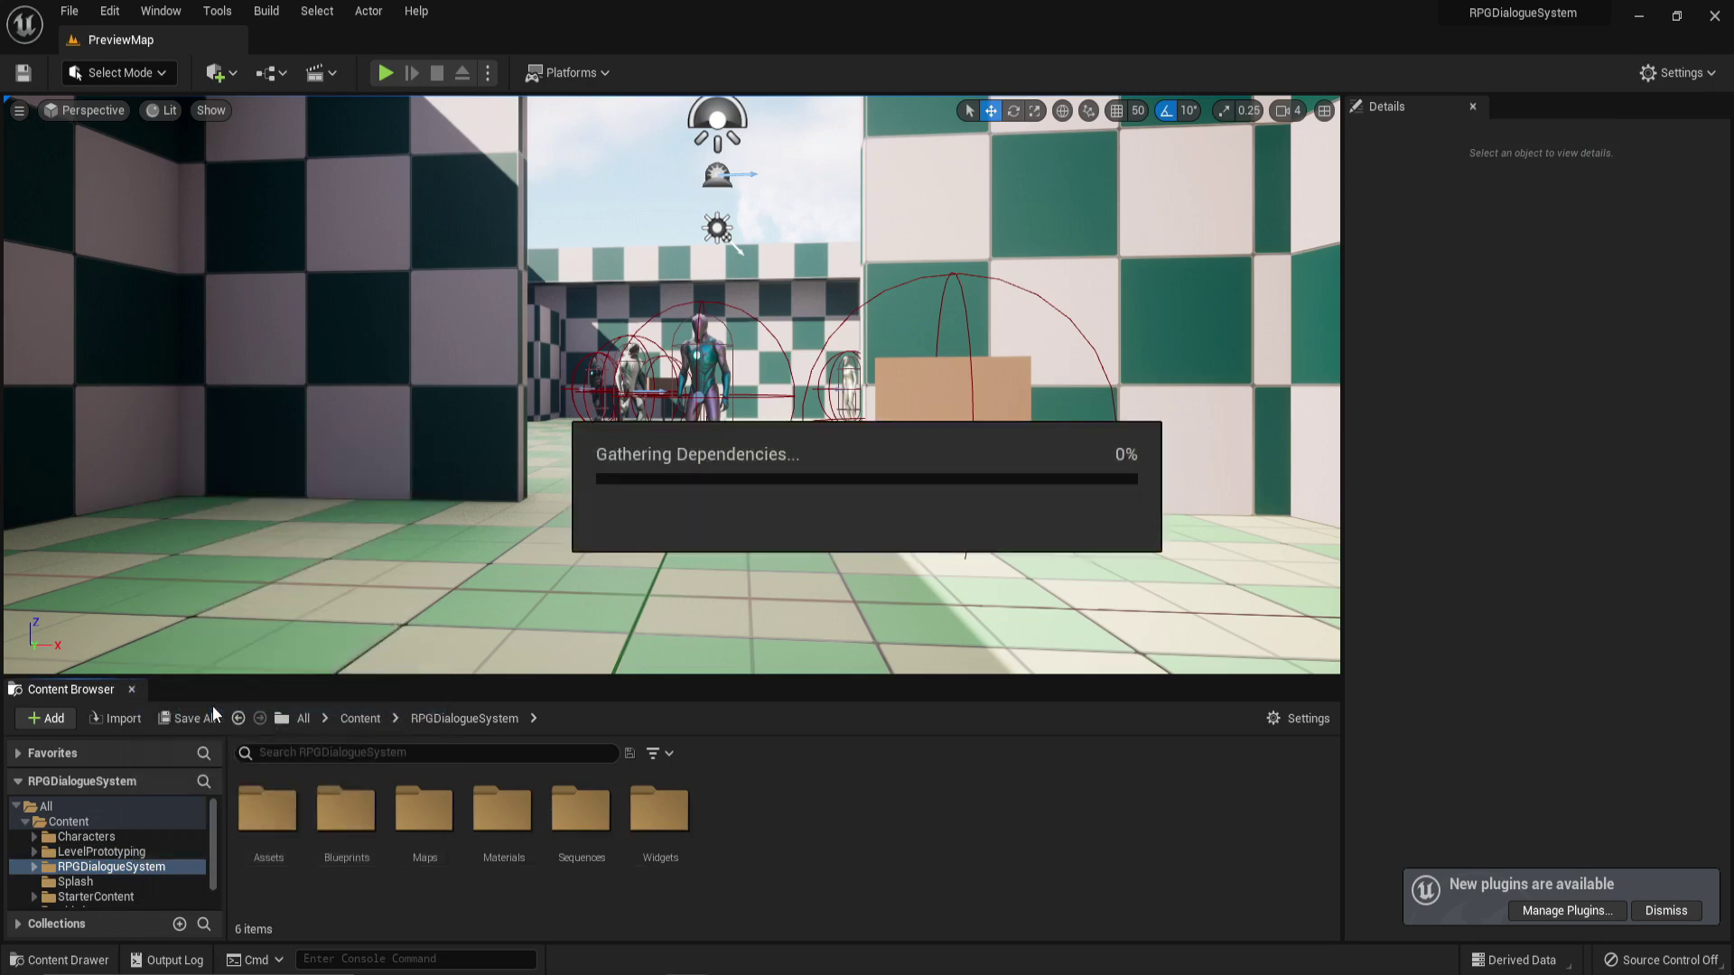
Step: Examine the ControlRig and Game assets listed for migration in the asset report
scroll(782, 444, down, 10)
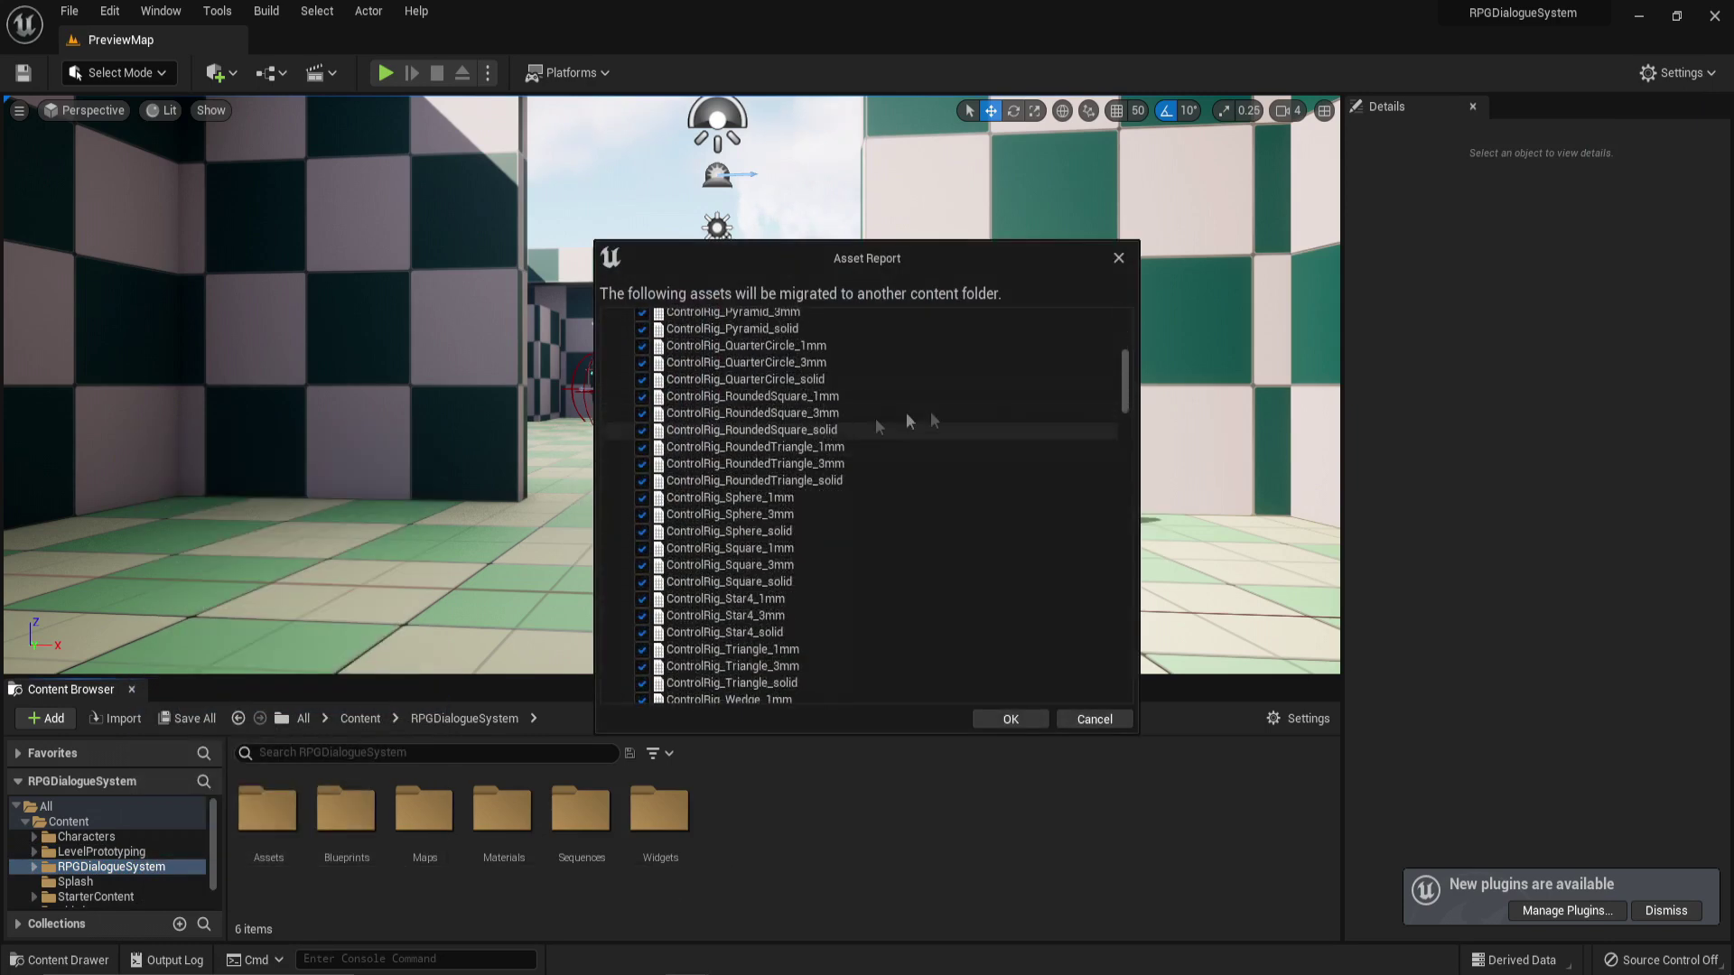
click(1117, 379)
drag(1121, 407, 1131, 302)
click(618, 334)
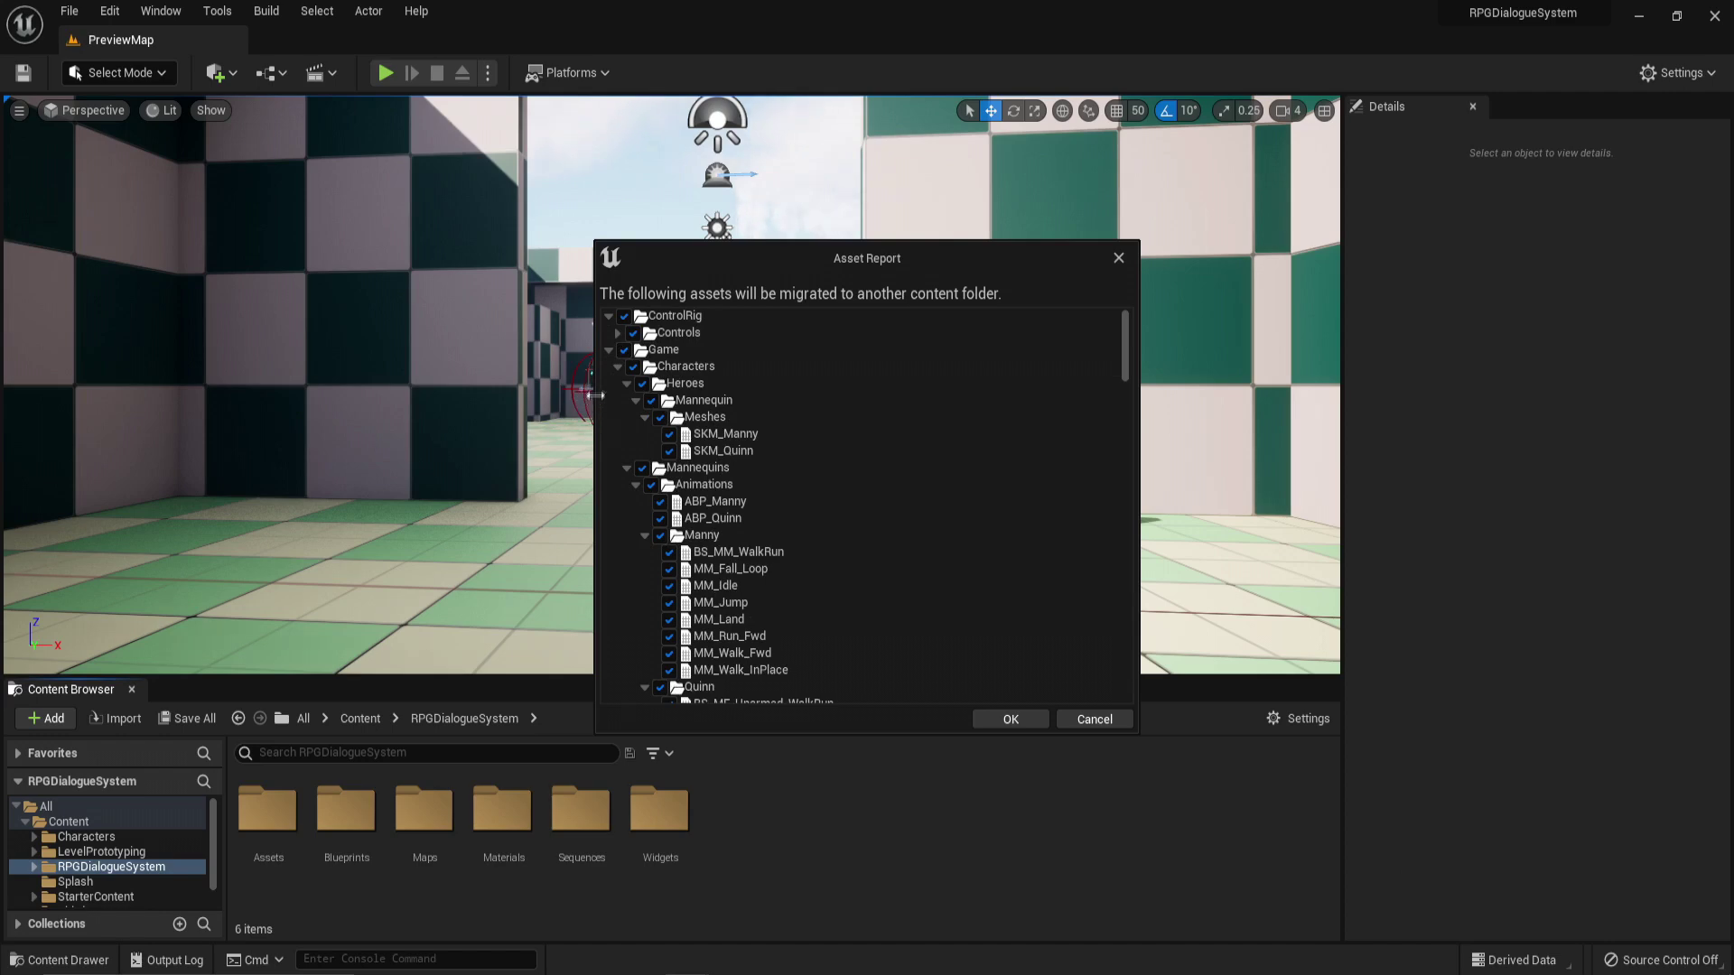
click(609, 351)
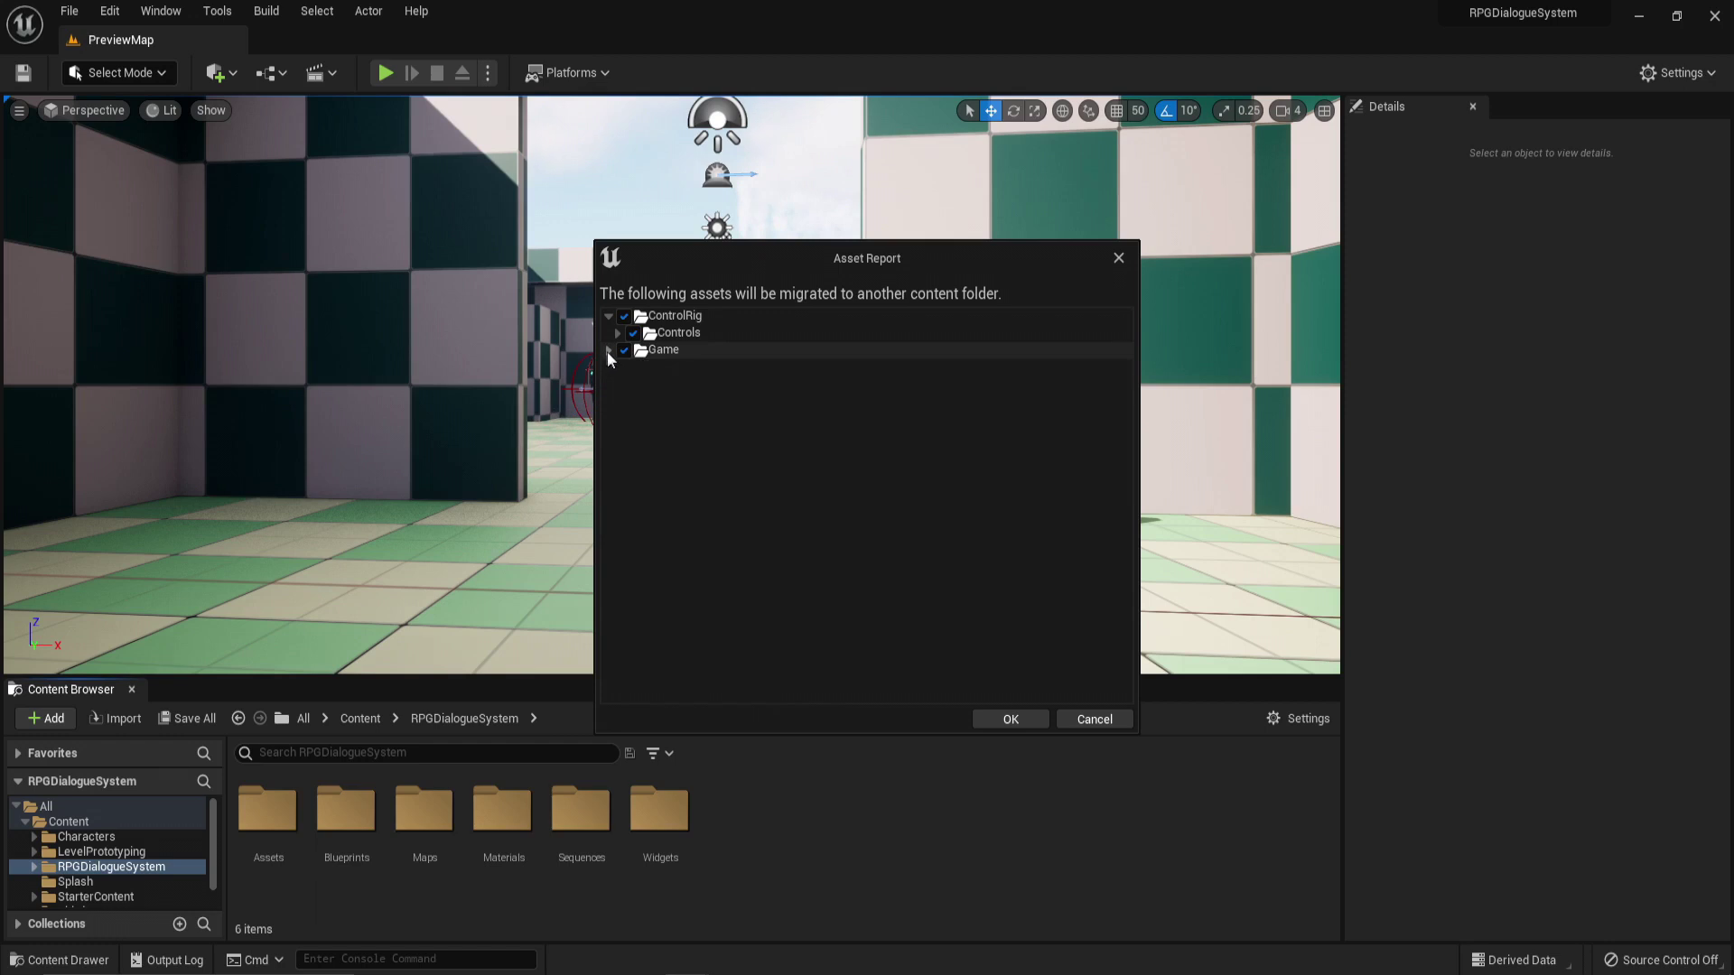
click(609, 351)
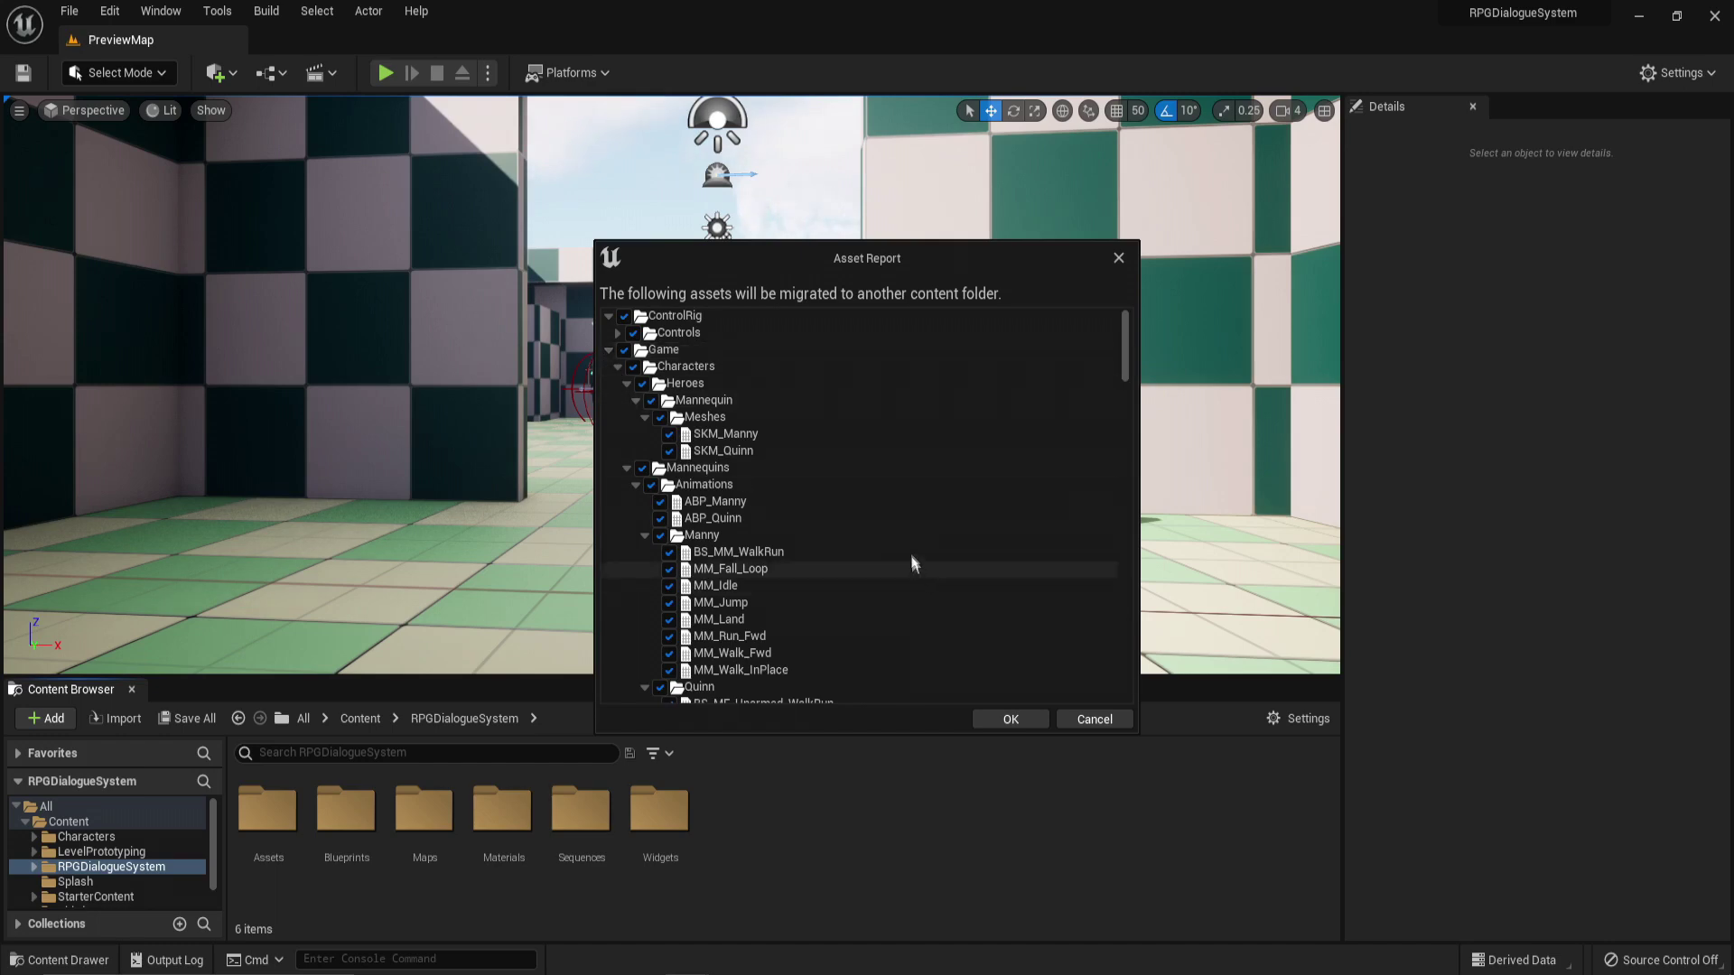
scroll(903, 555, down, 3)
scroll(903, 555, down, 5)
Step: Migrate the assets into the Test project's Content folder, declining the consolidated folder and the overwriting of all existing assets
click(1011, 719)
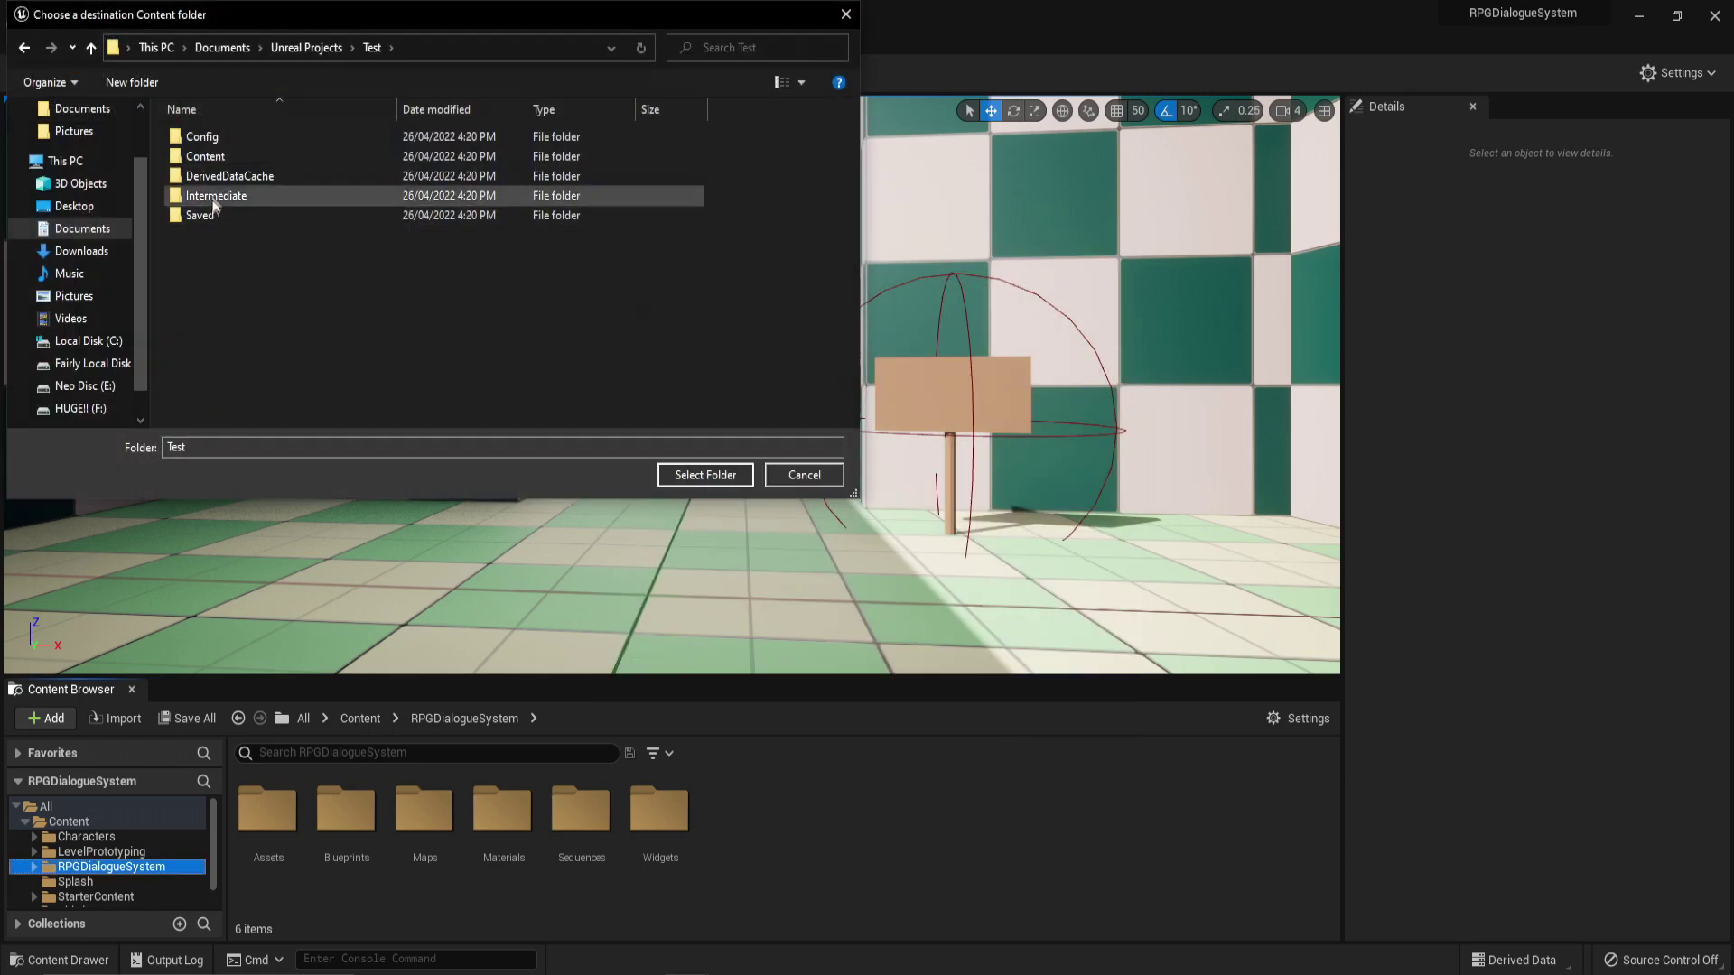
double_click(224, 161)
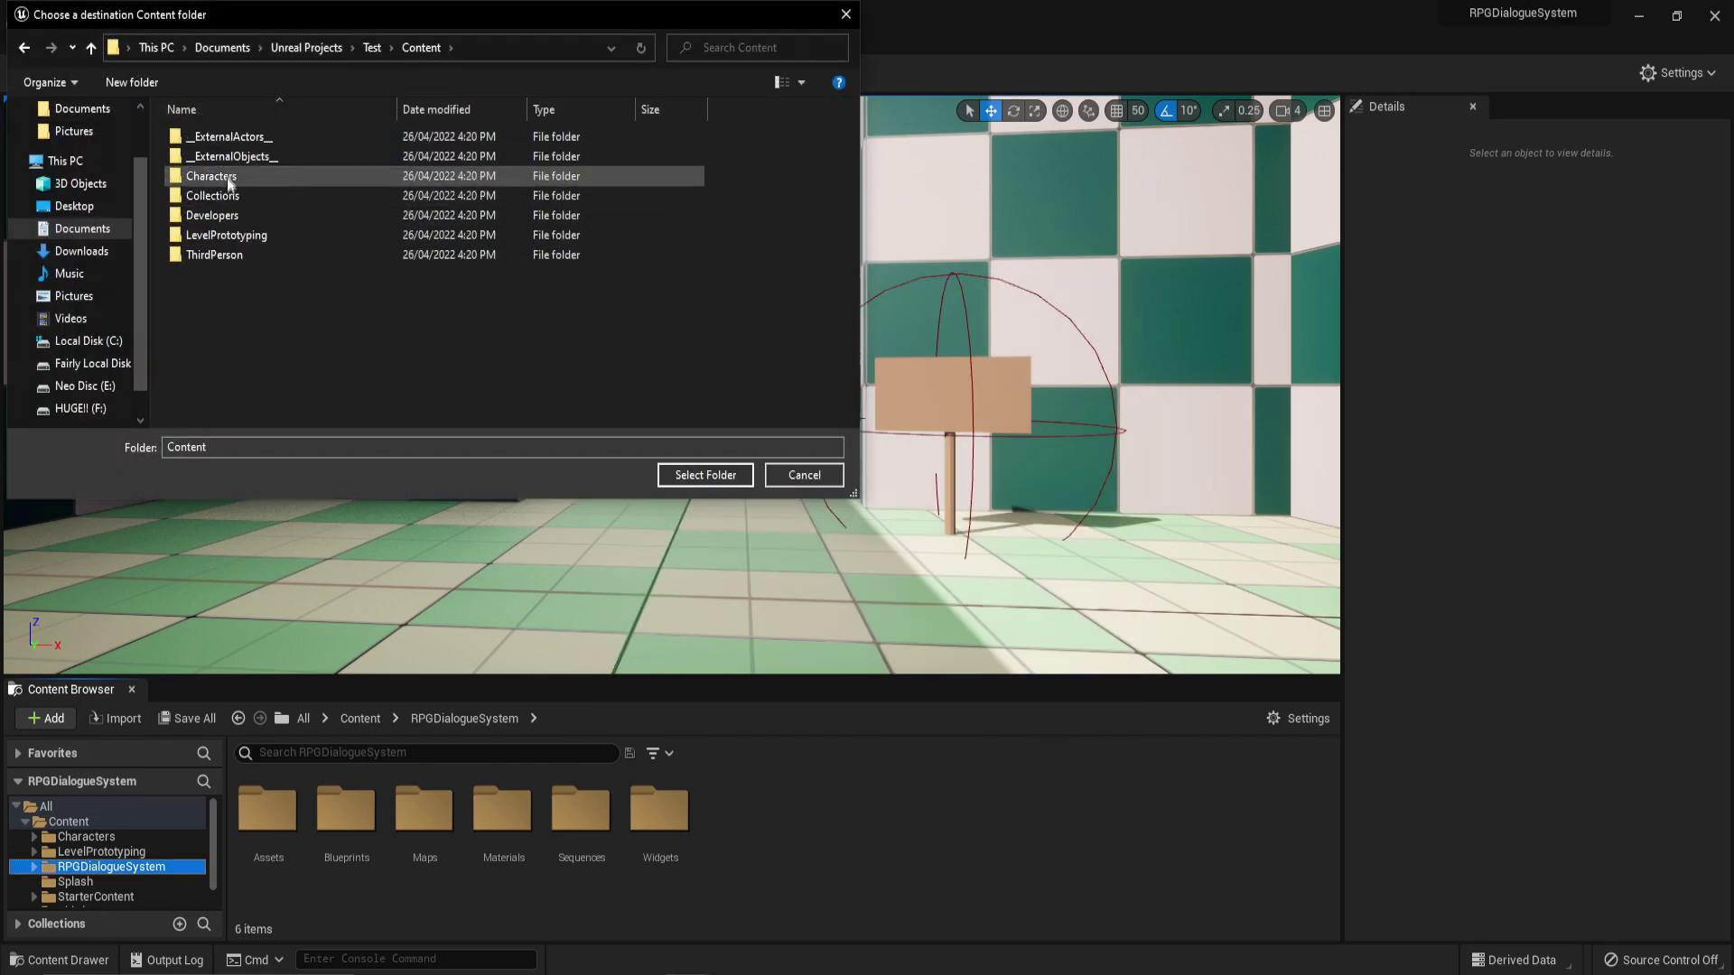
click(695, 476)
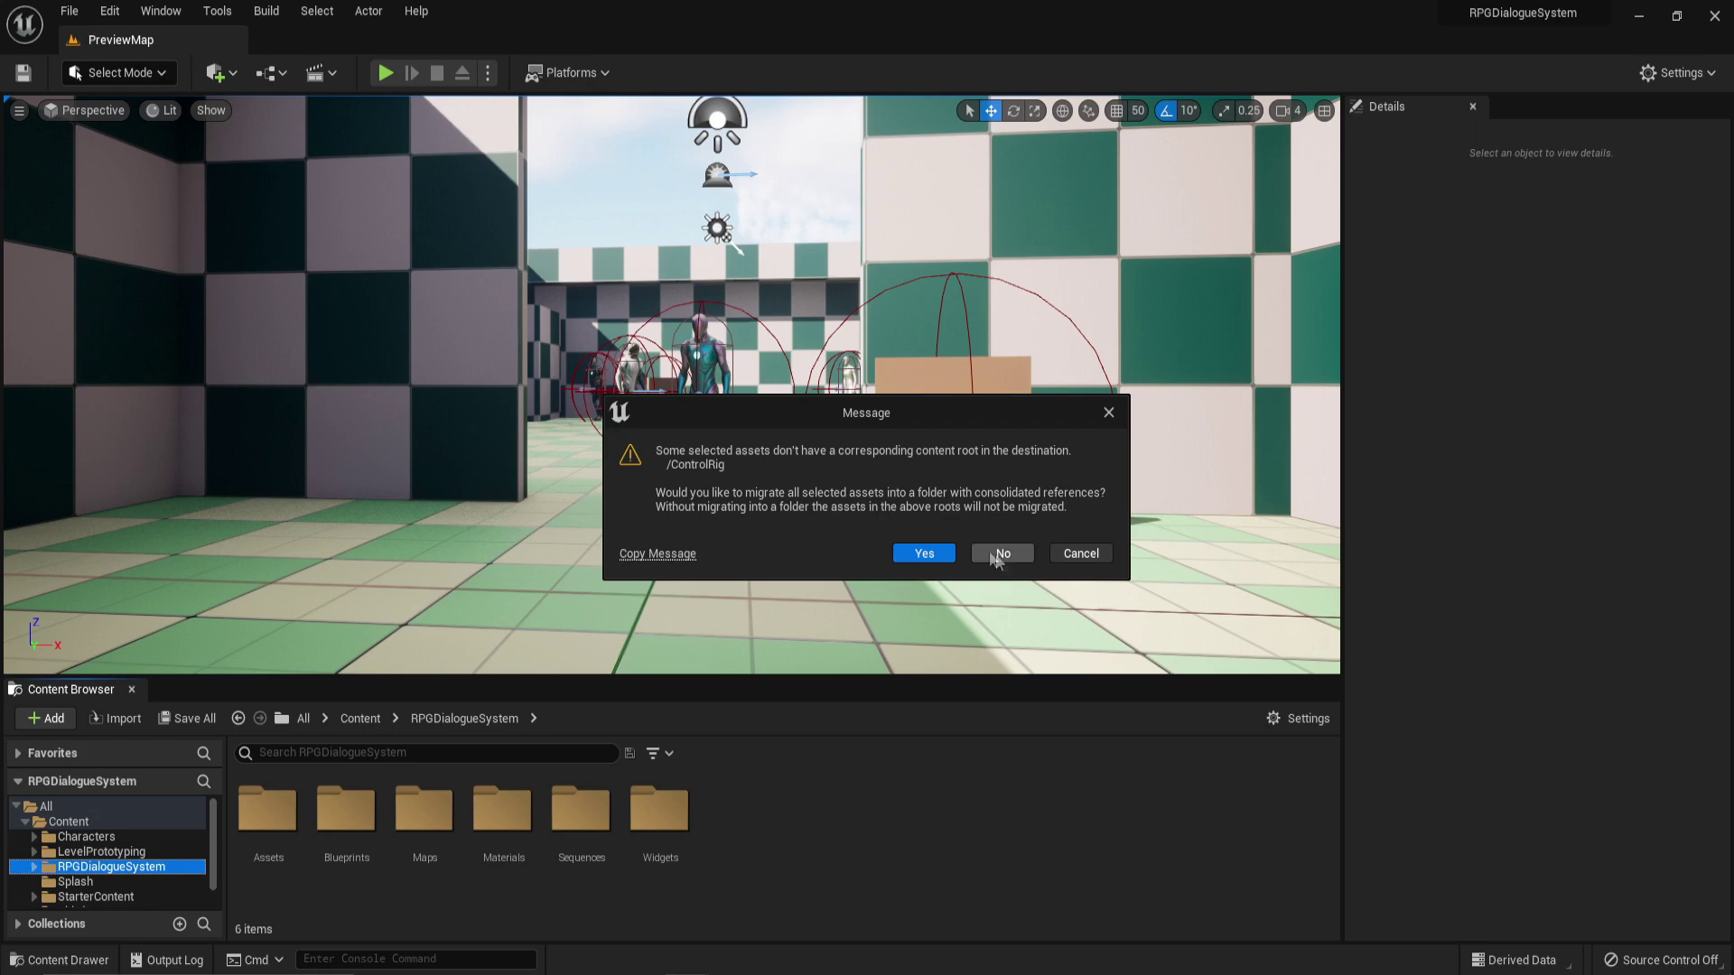
click(1001, 553)
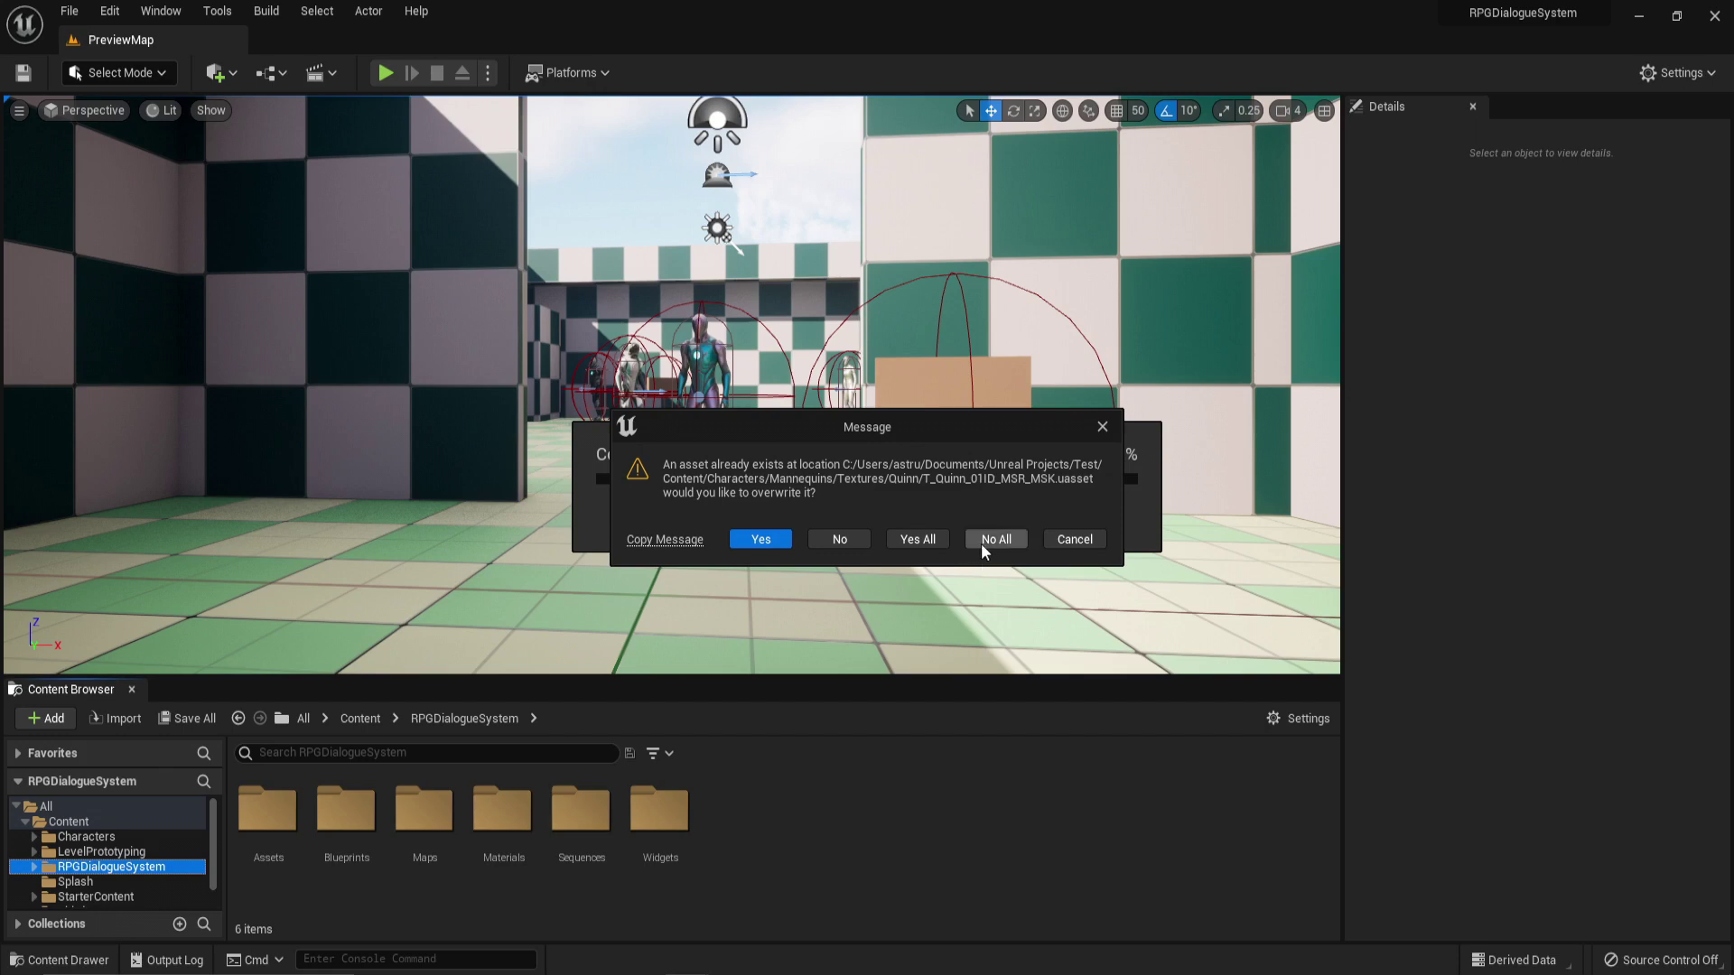
click(985, 542)
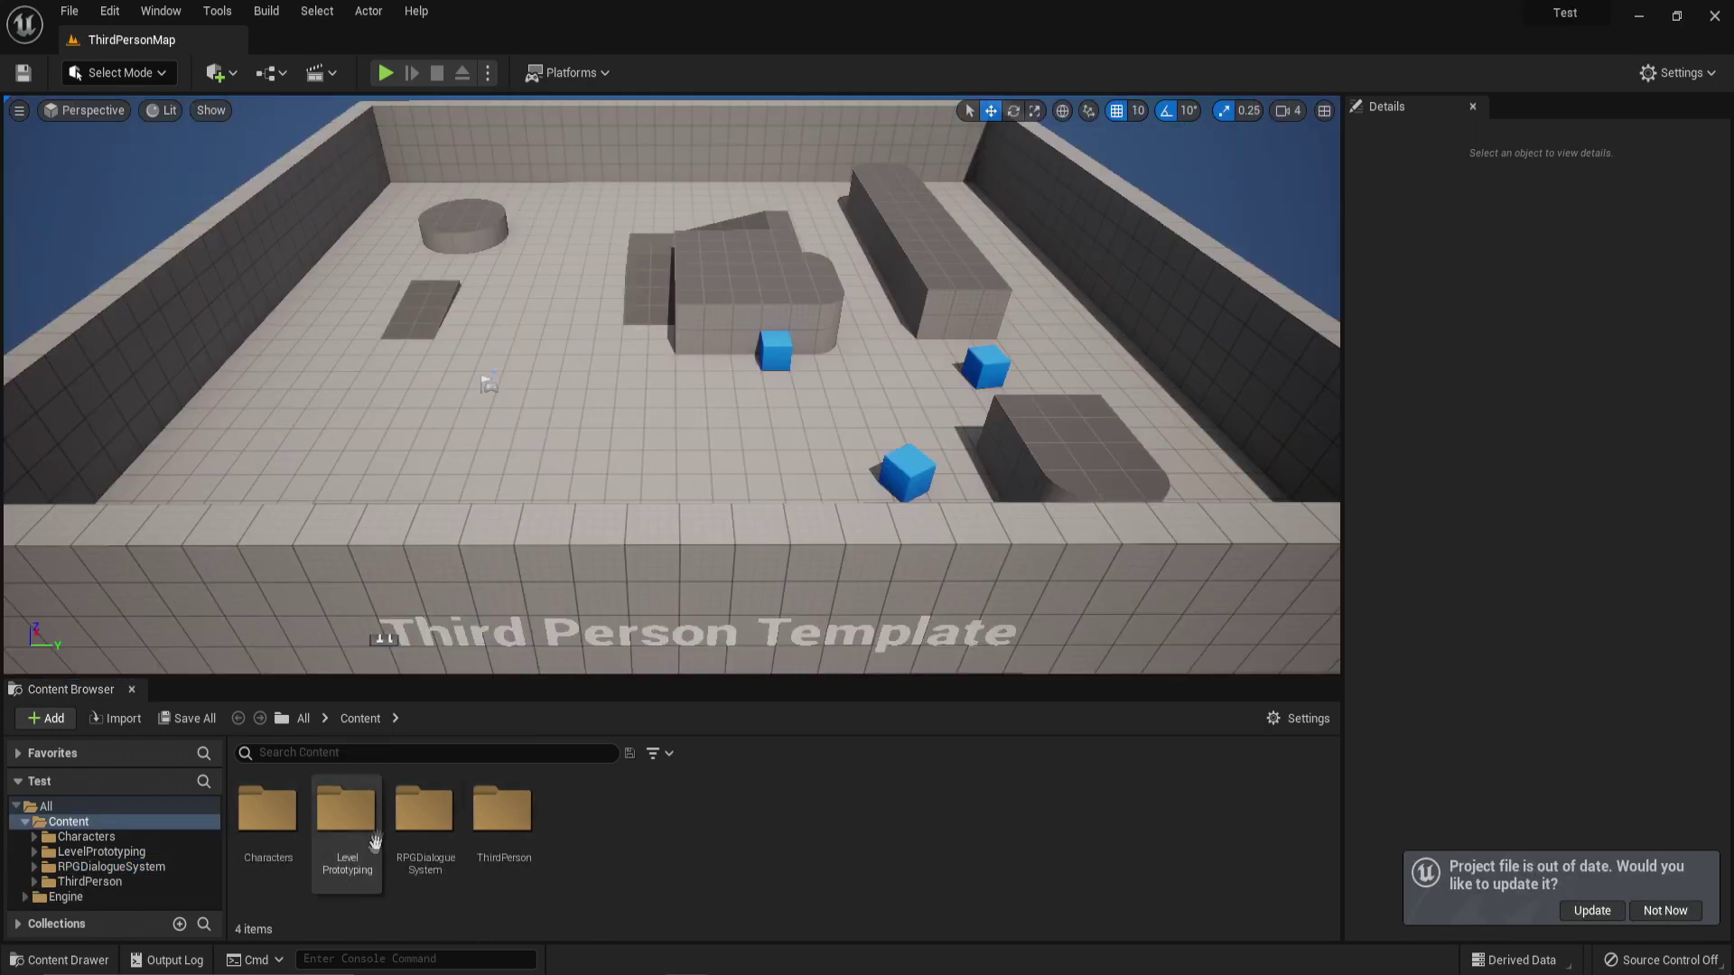
Step: Open the PreviewMap level from the RPGDialogueSystem Maps folder in the Test project
double_click(424, 808)
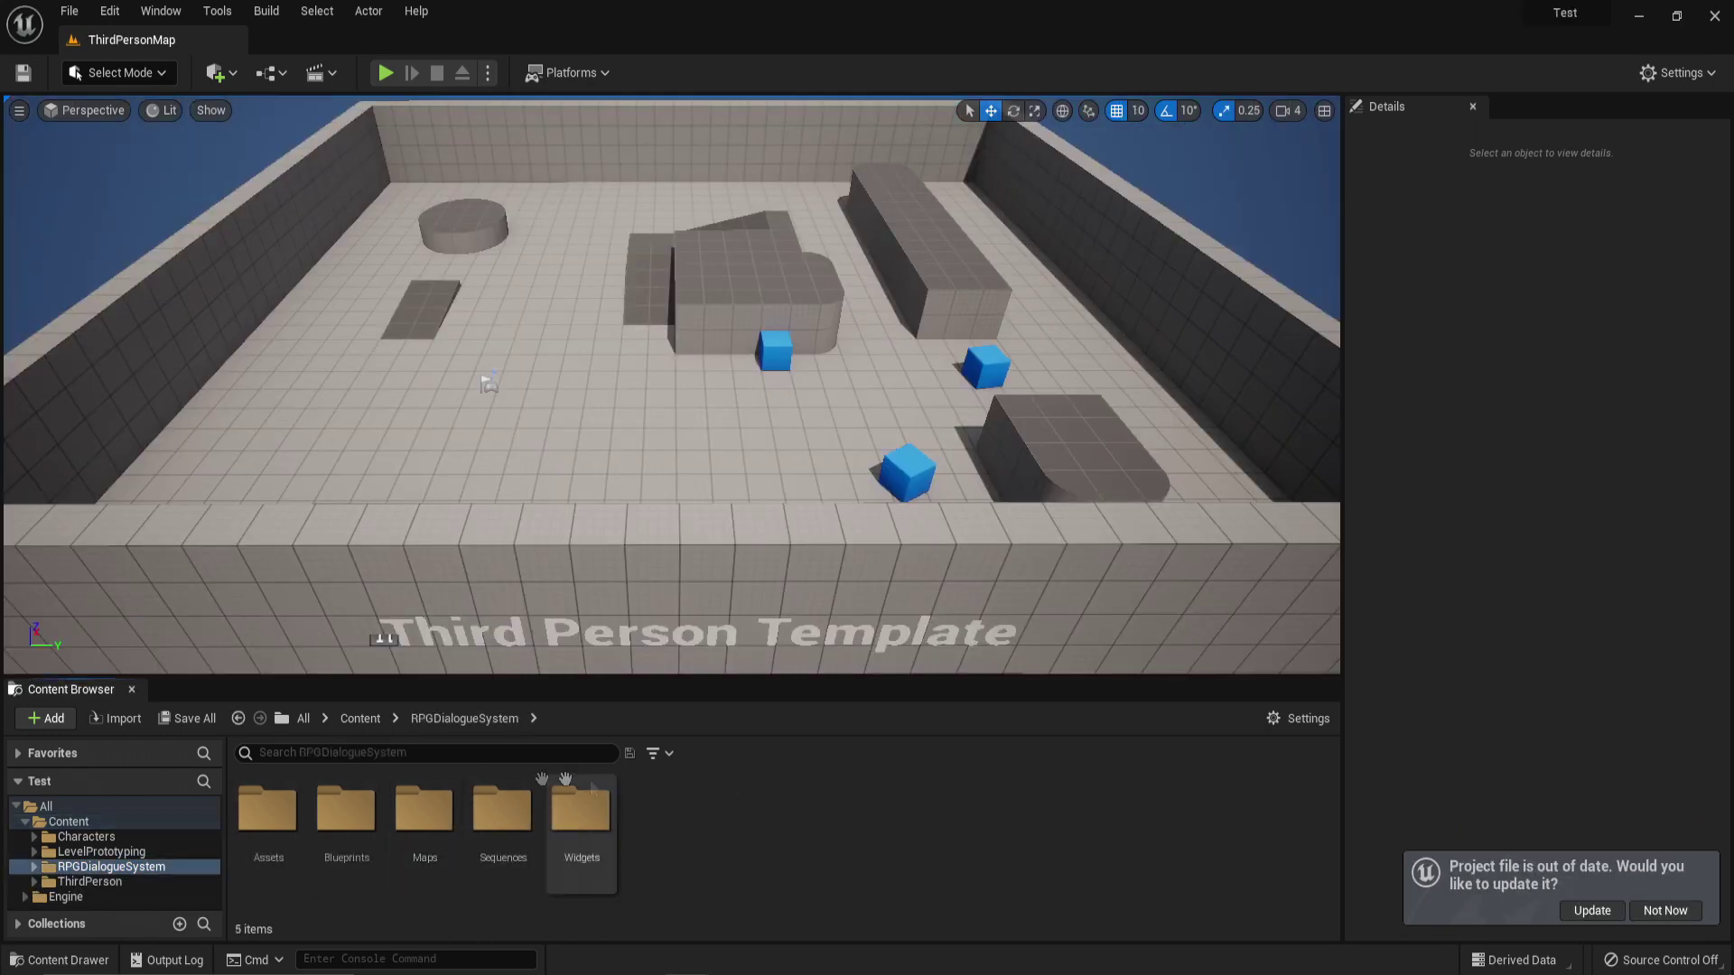
double_click(424, 824)
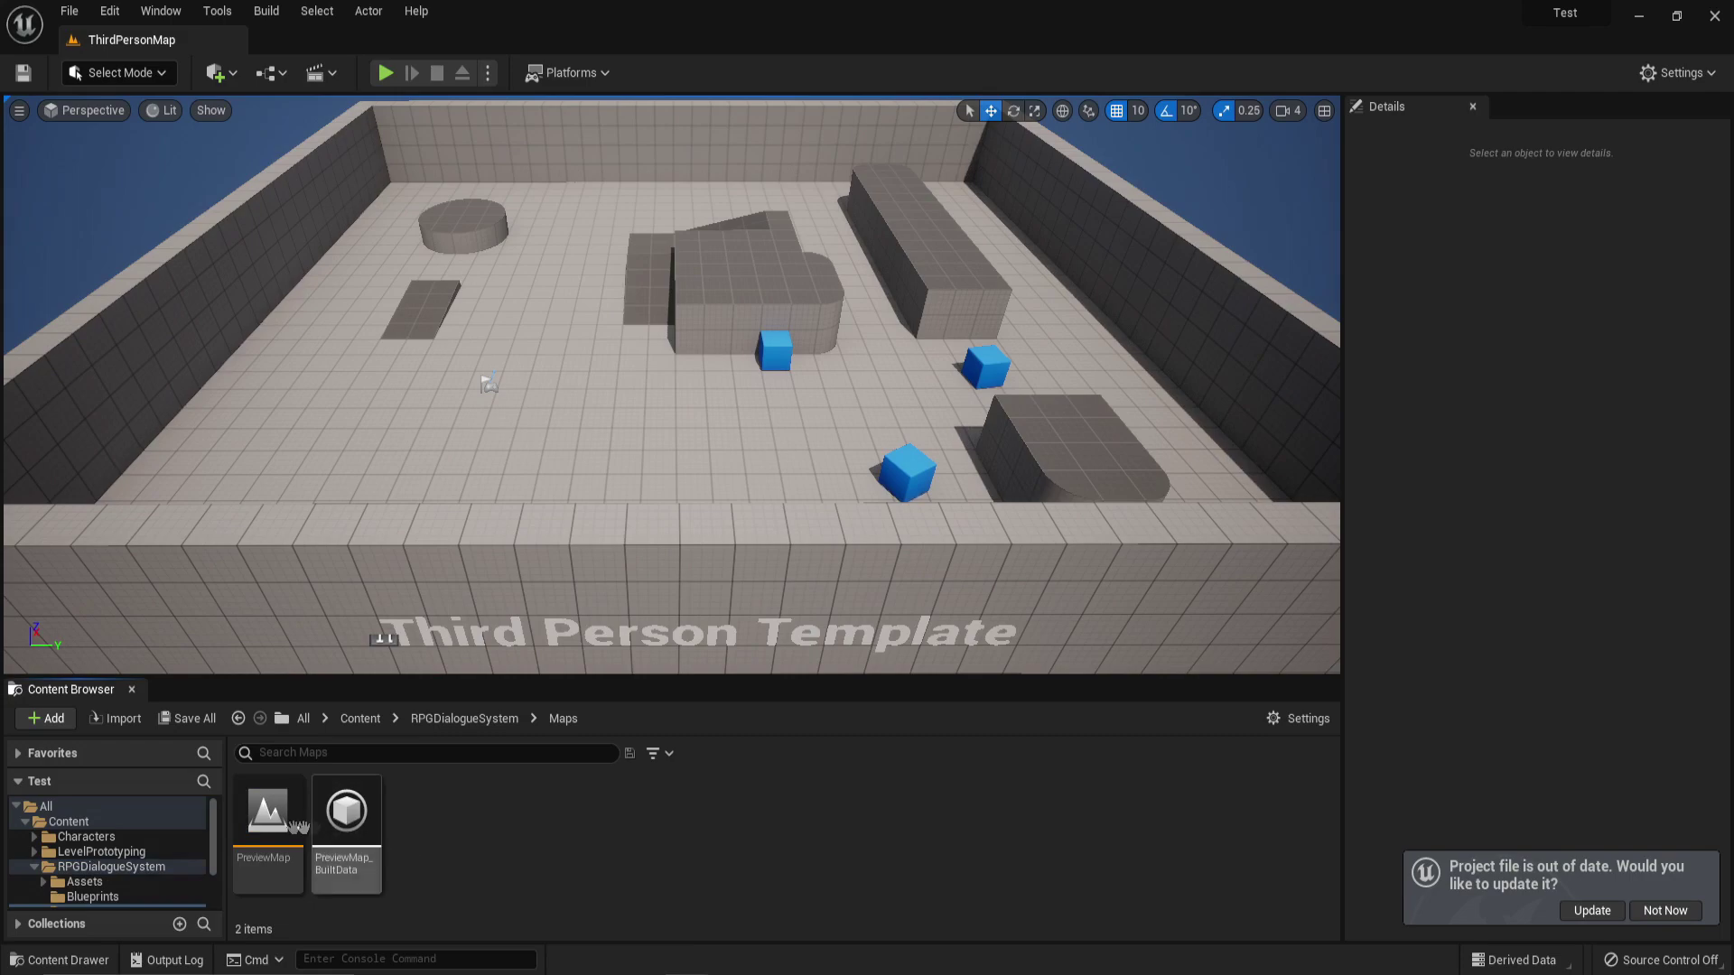
double_click(262, 831)
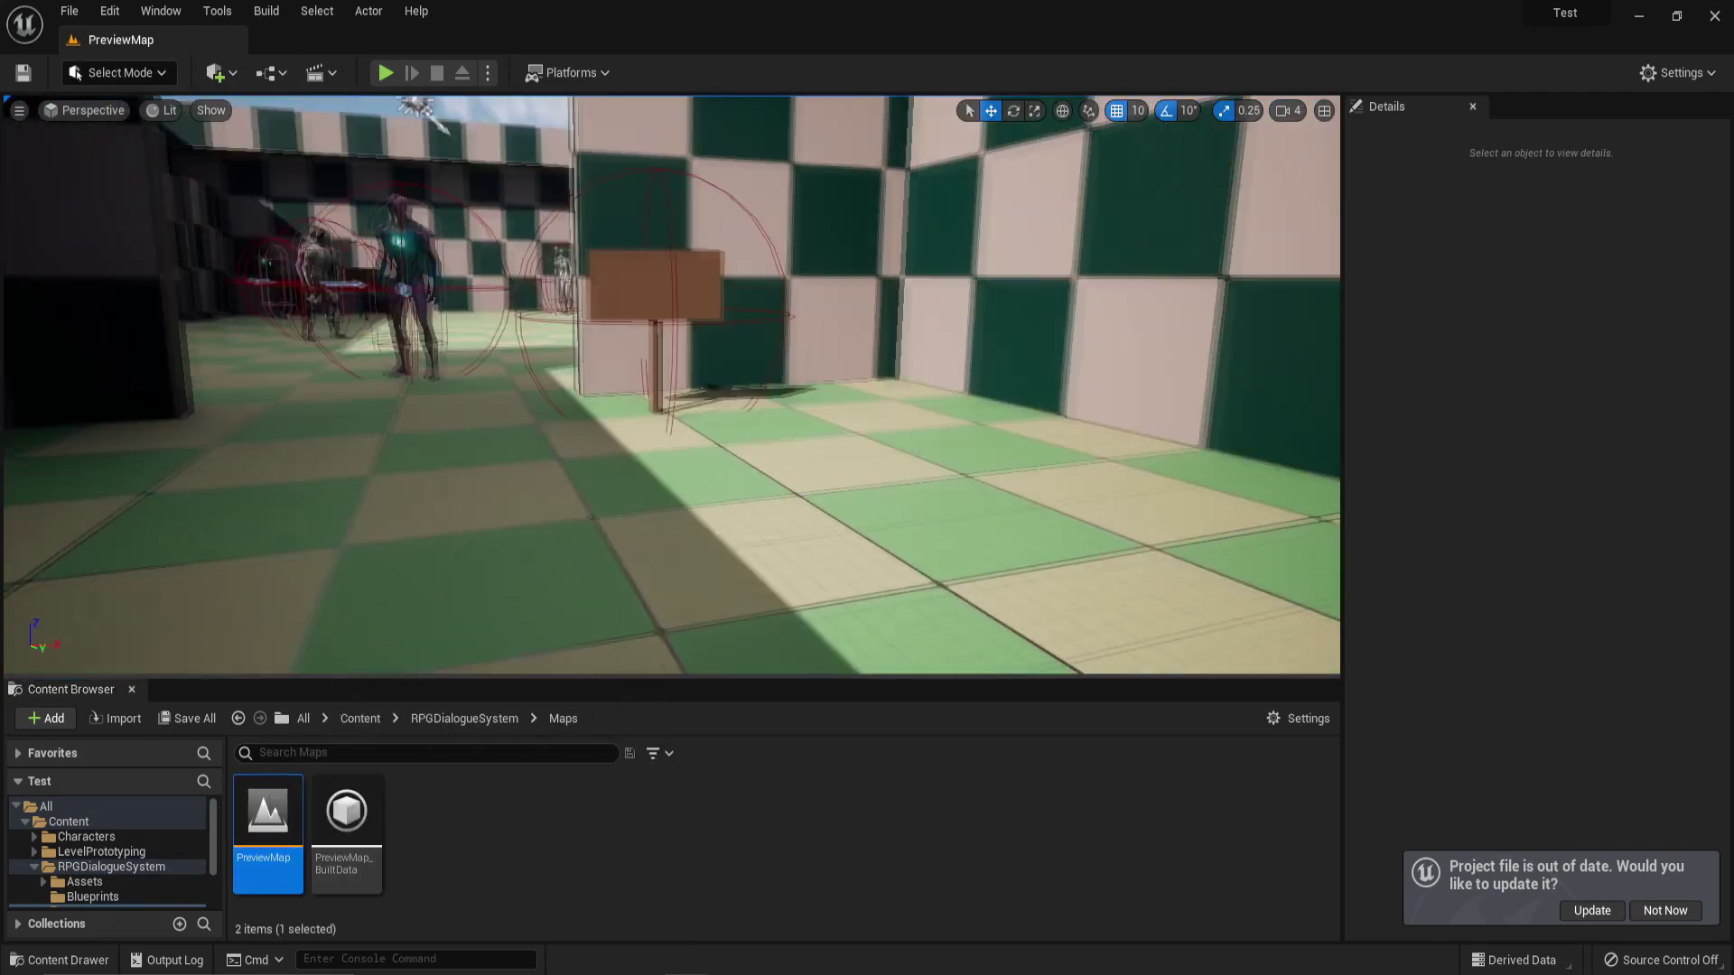
Step: Play-test the migrated preview map briefly, then stop the simulation
click(390, 73)
click(447, 133)
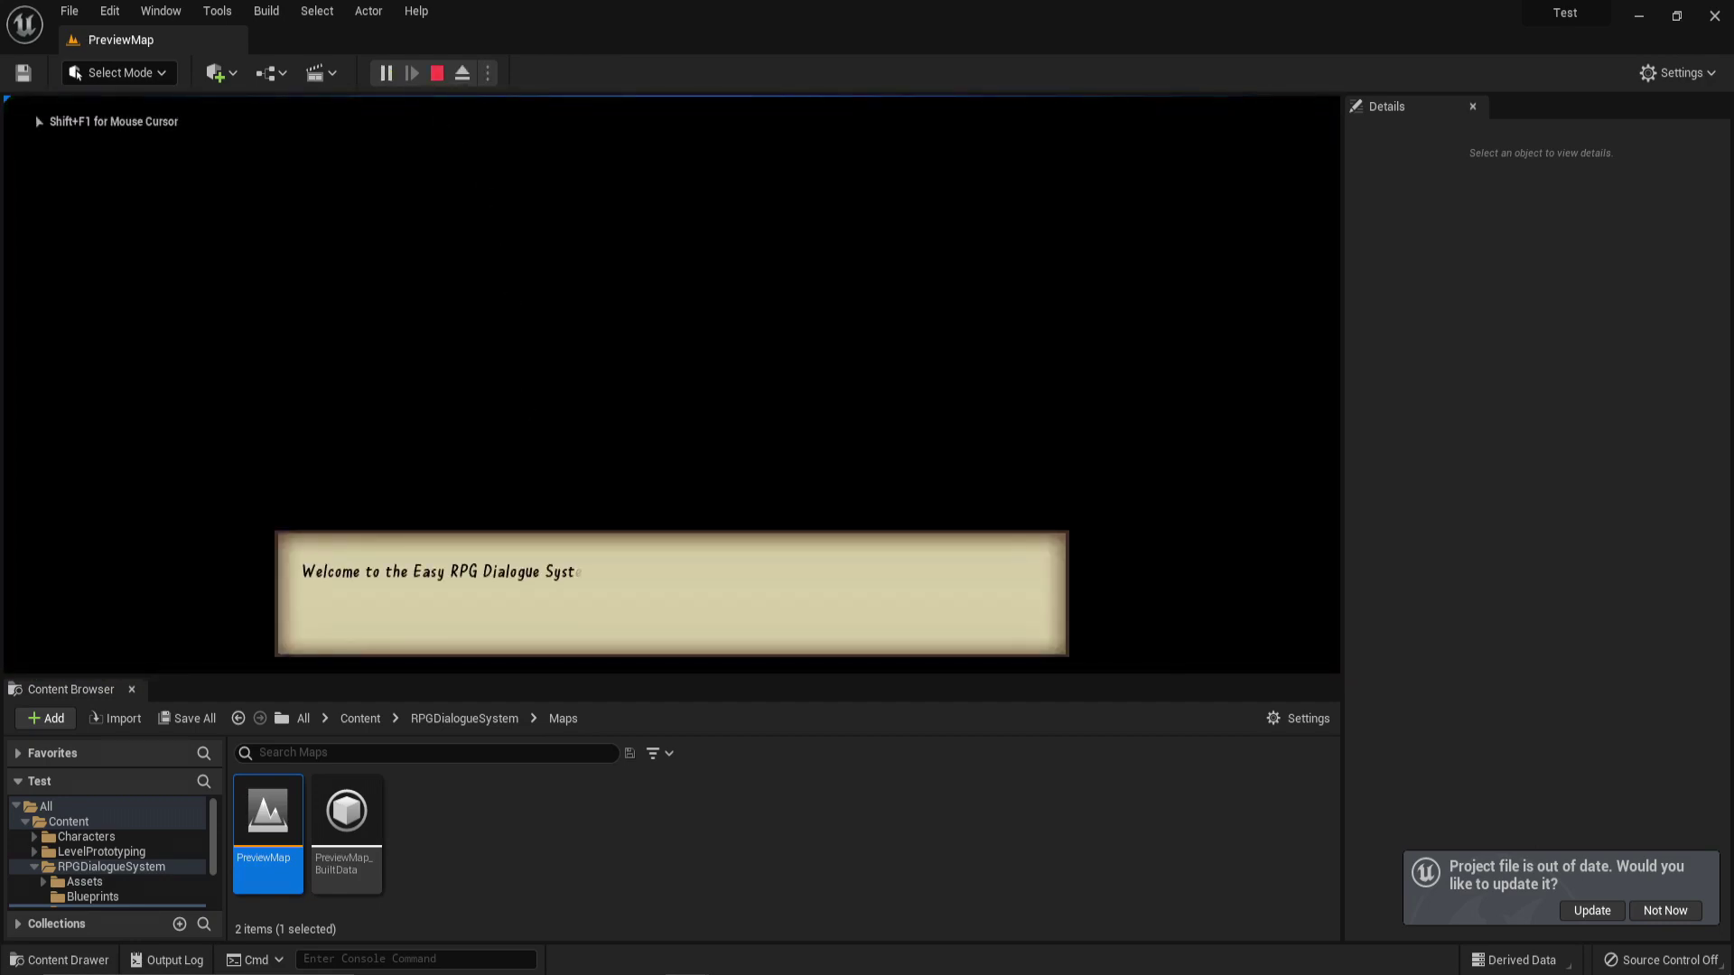
key(Escape)
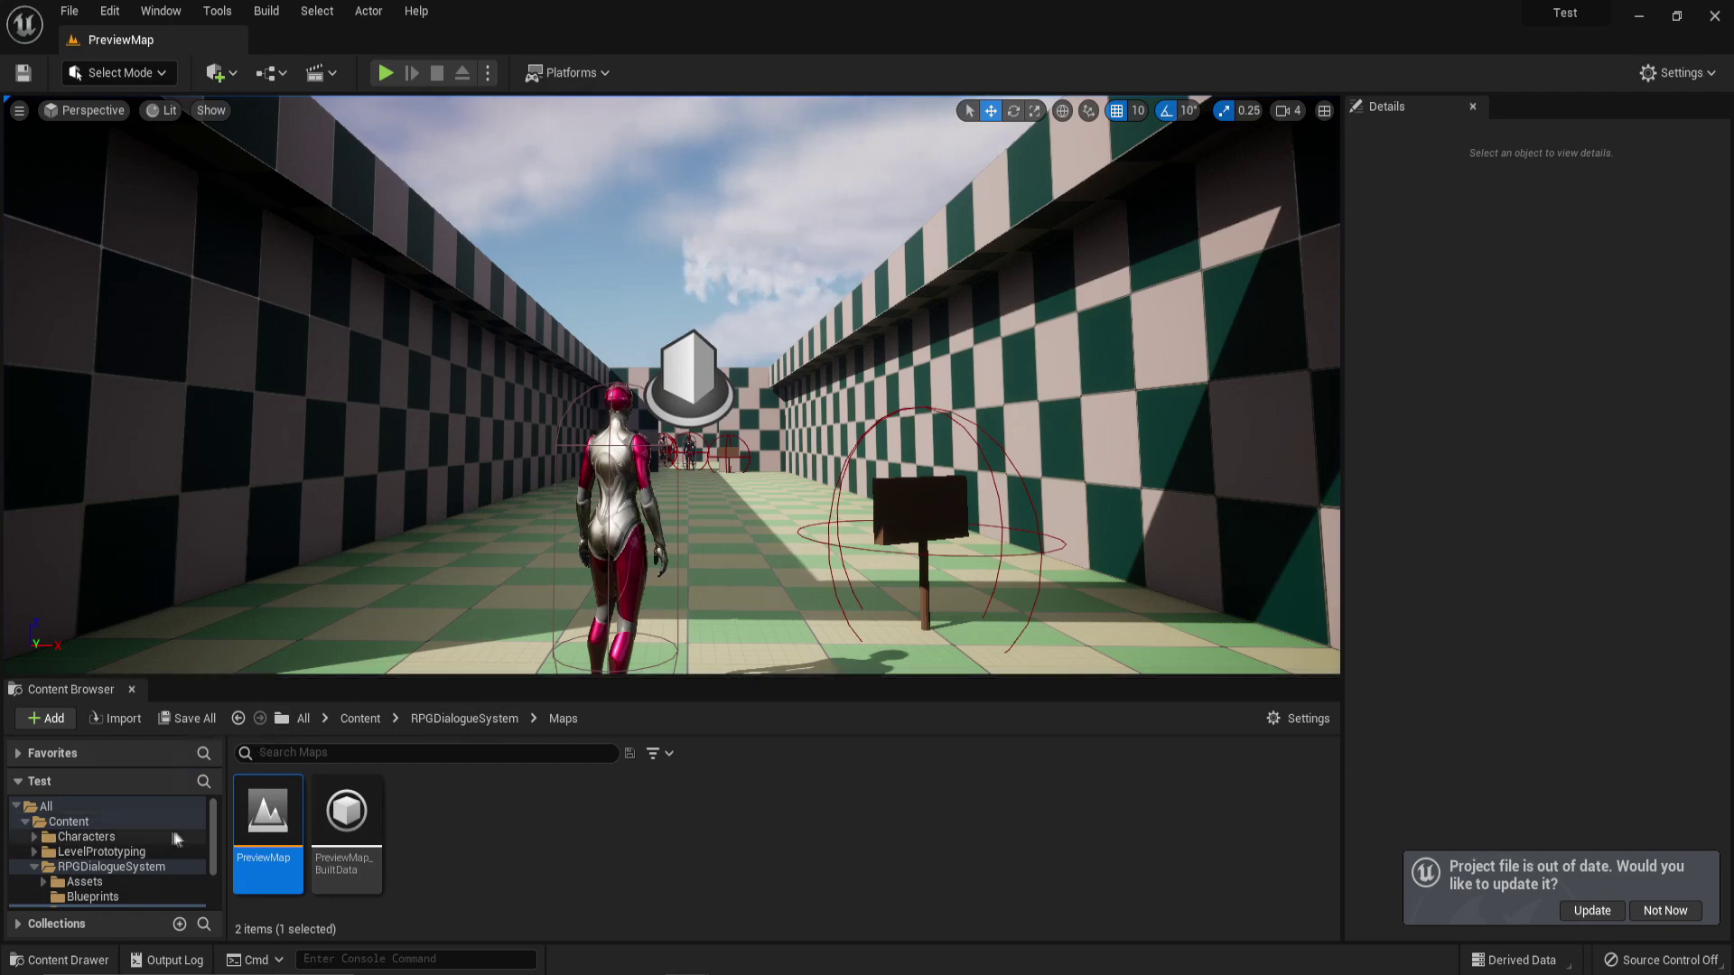
Step: Open the BP_ThirdPersonCharacter blueprint and examine the InputAction Talk and Skip events in its Event Graph
click(138, 894)
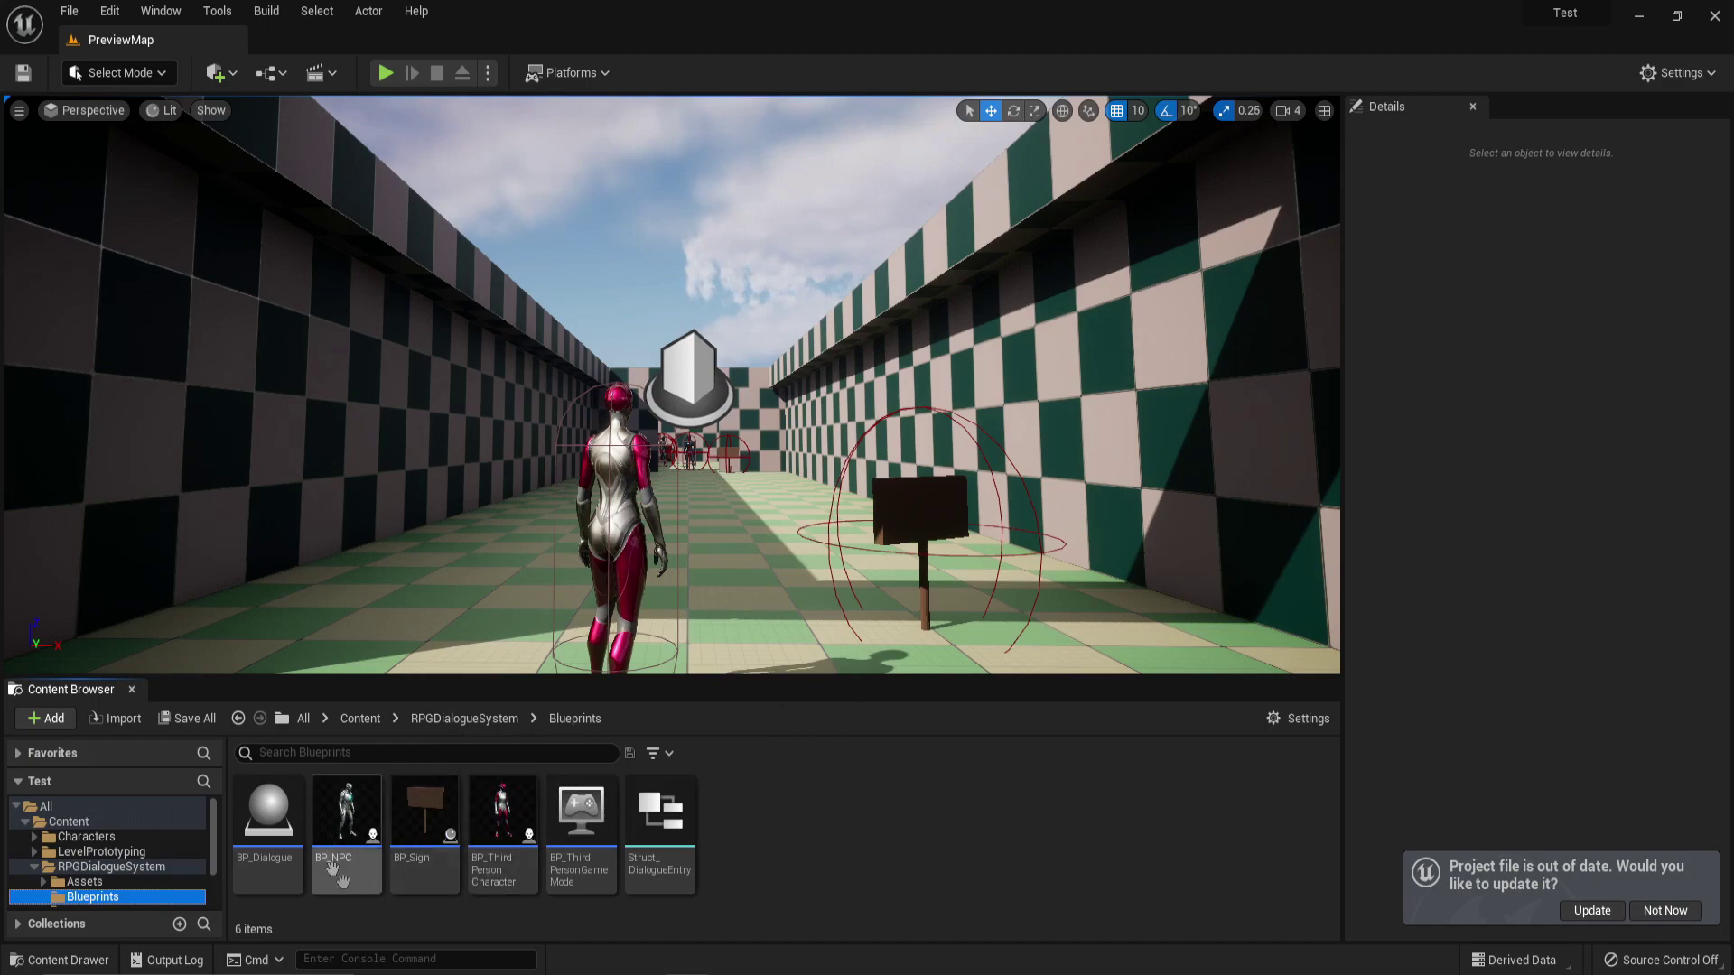
double_click(497, 847)
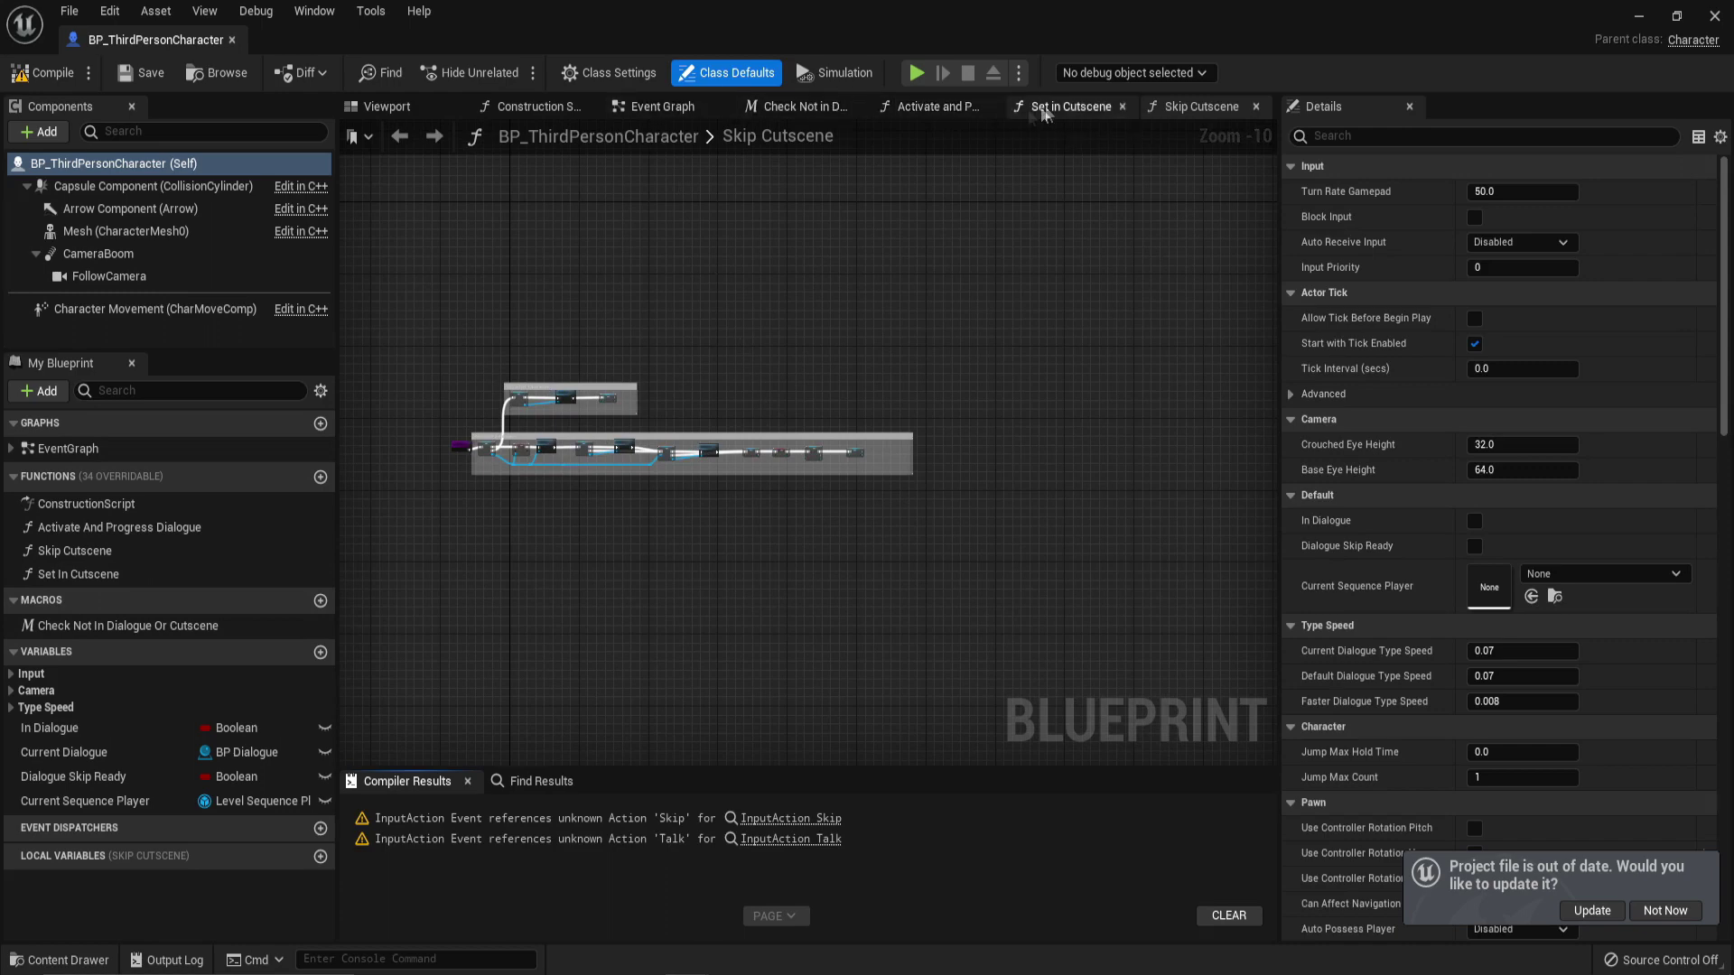
click(657, 108)
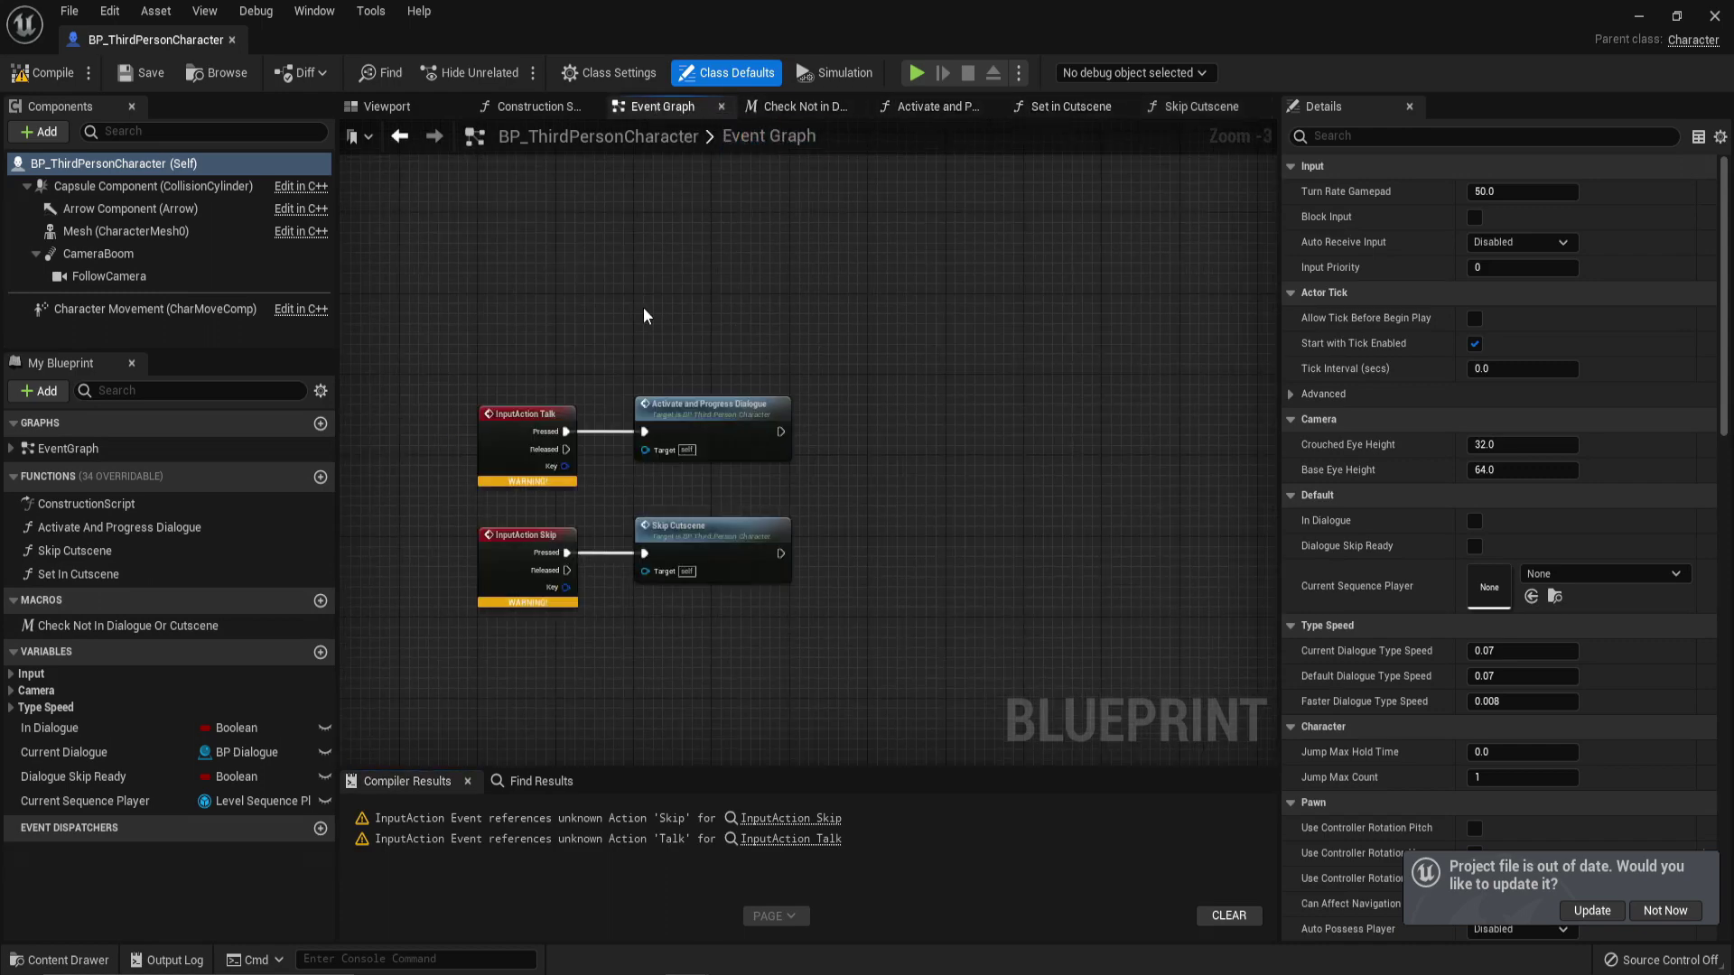
scroll(515, 402, down, 5)
right_drag(587, 289, 661, 574)
click(662, 574)
drag(662, 573, 637, 404)
scroll(643, 409, up, 5)
click(903, 506)
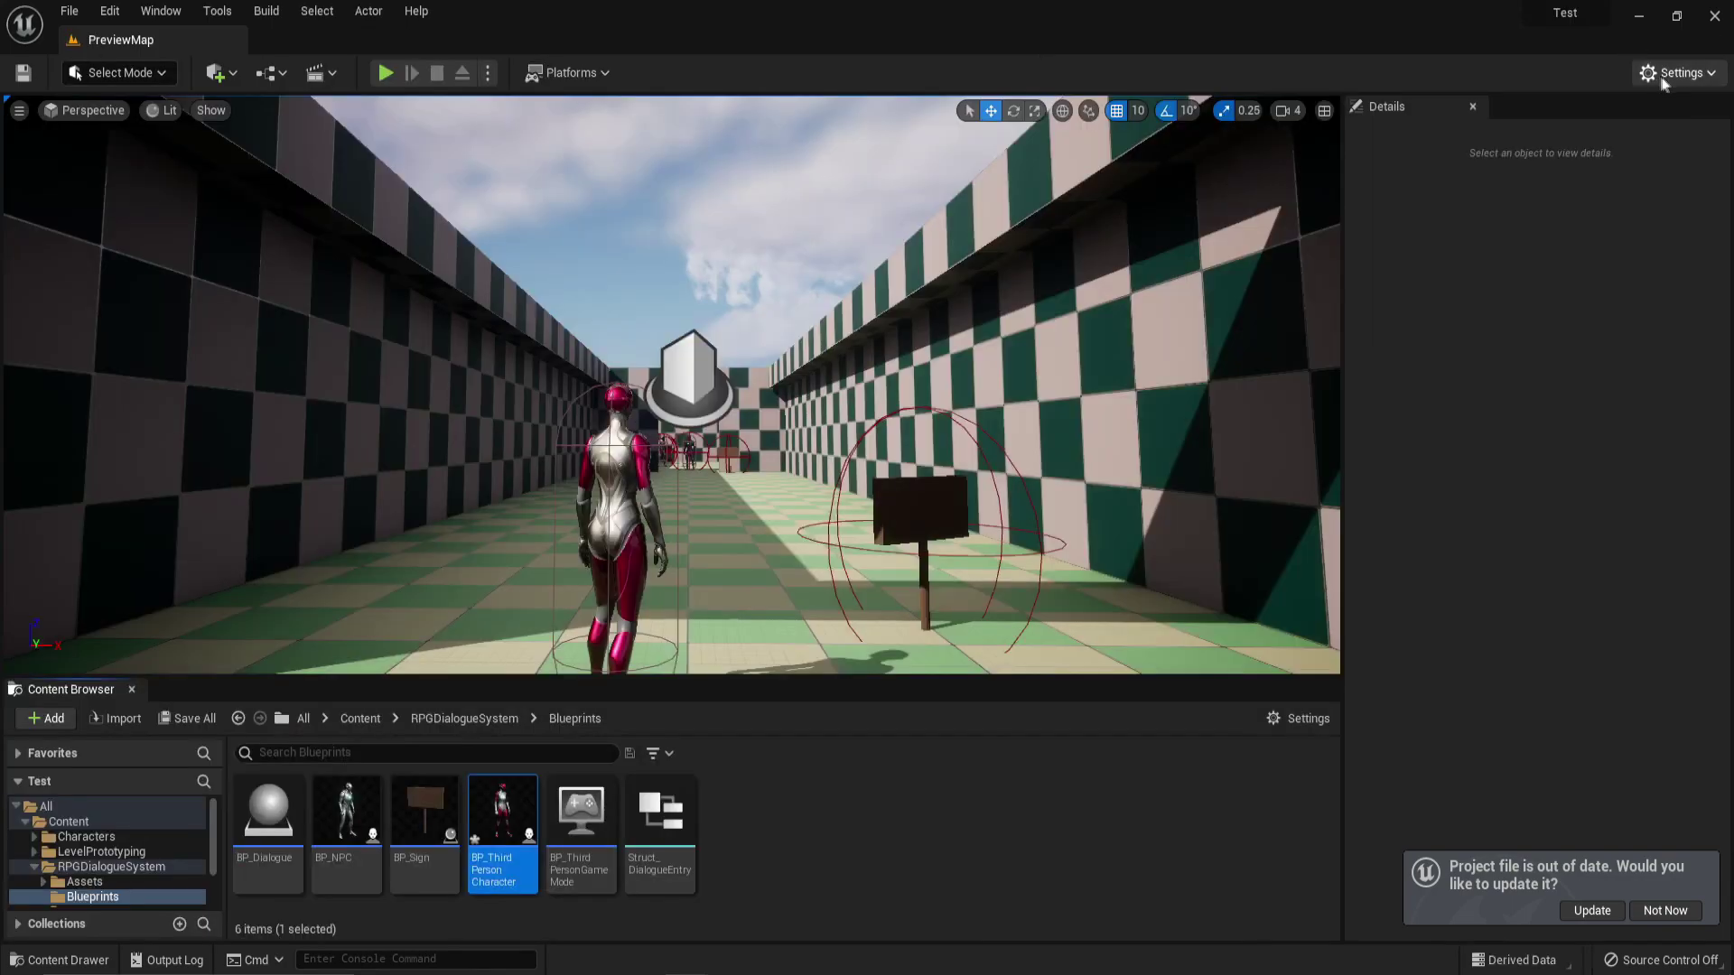
Step: In the project's Input settings, add an action mapping named Talk bound to Left Mouse Button
click(1678, 72)
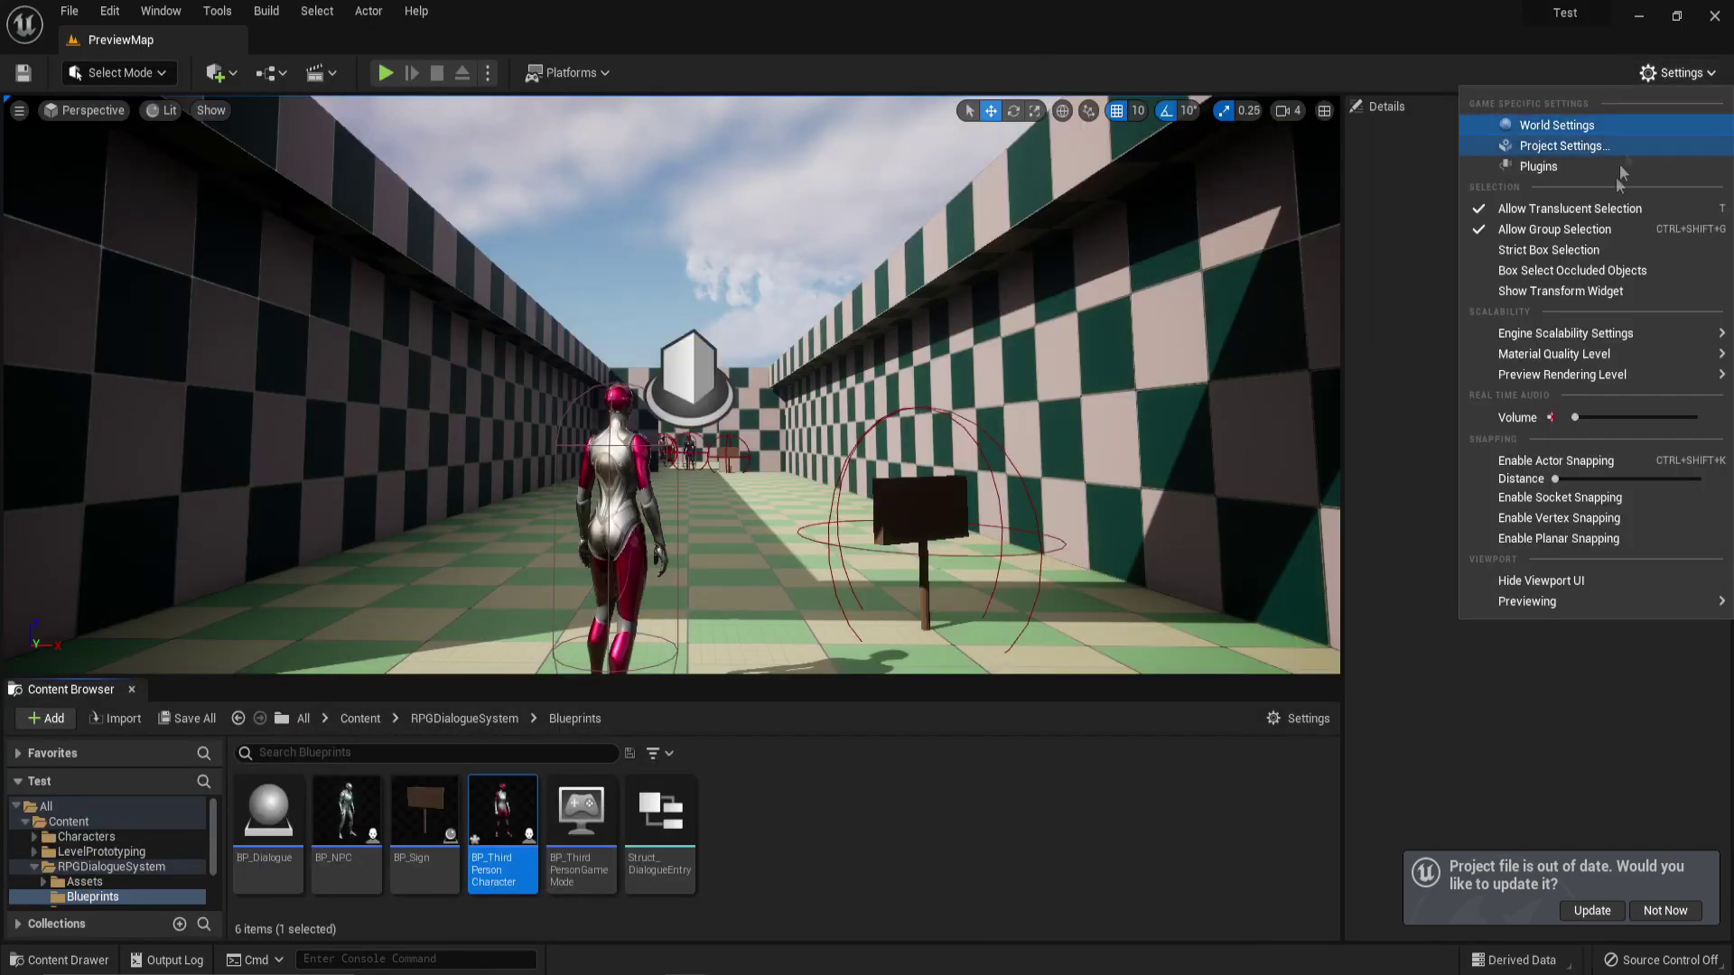
click(1548, 149)
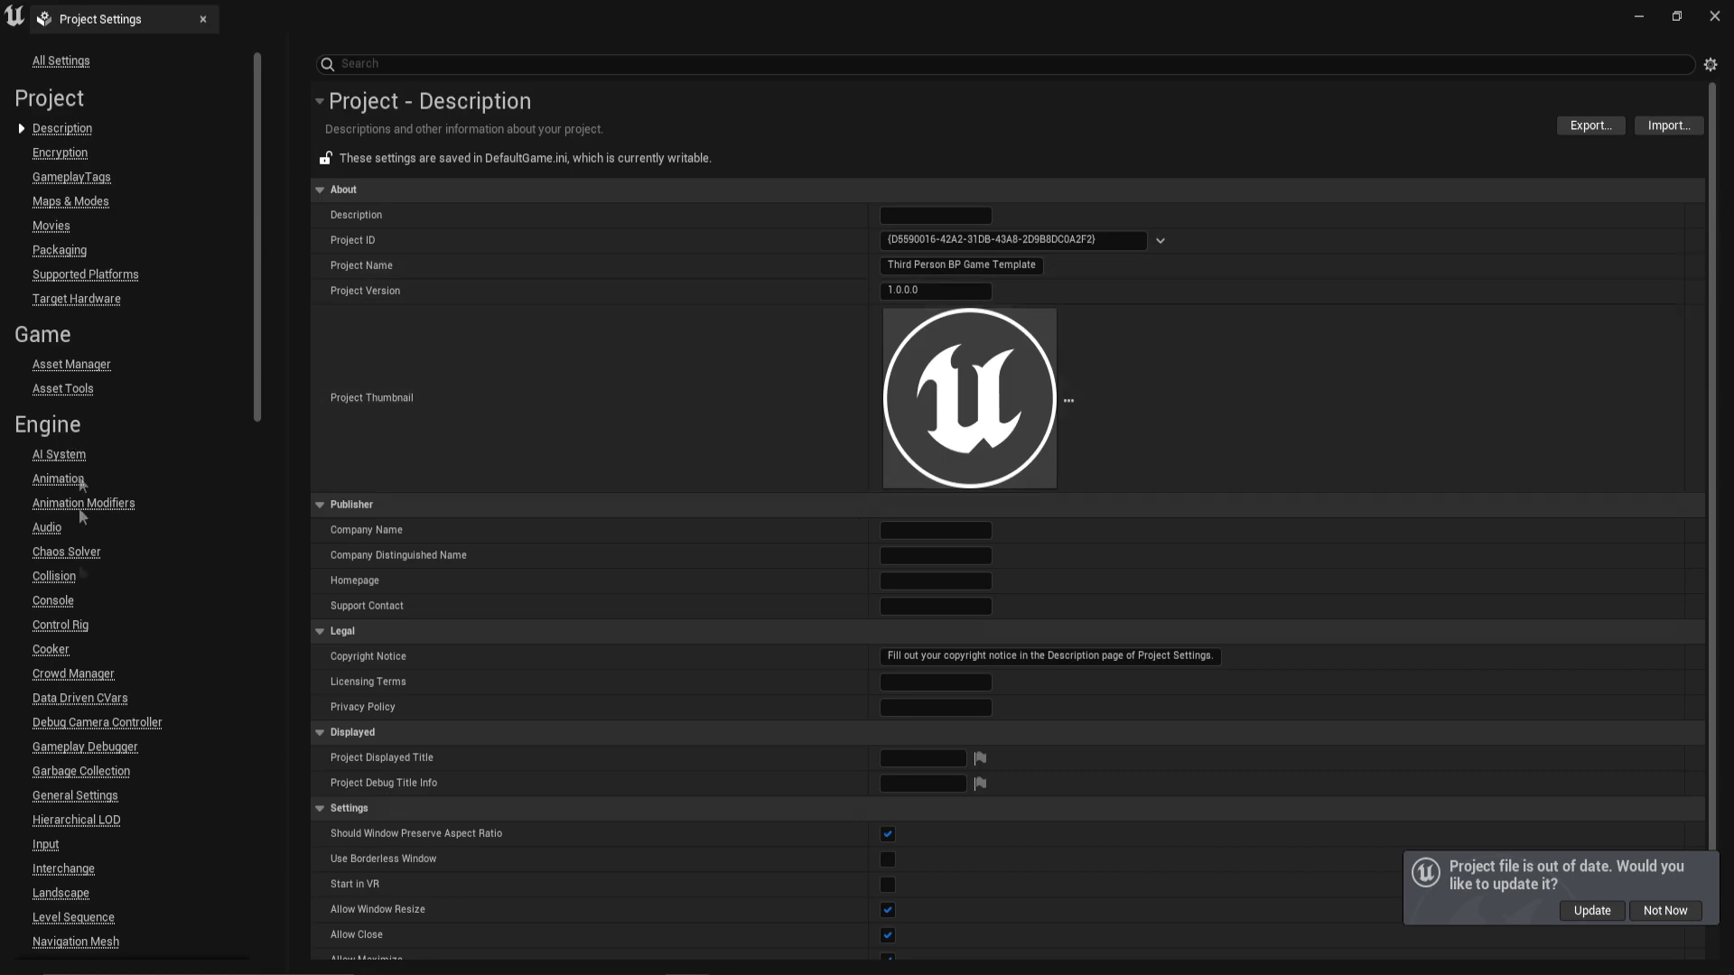
click(46, 845)
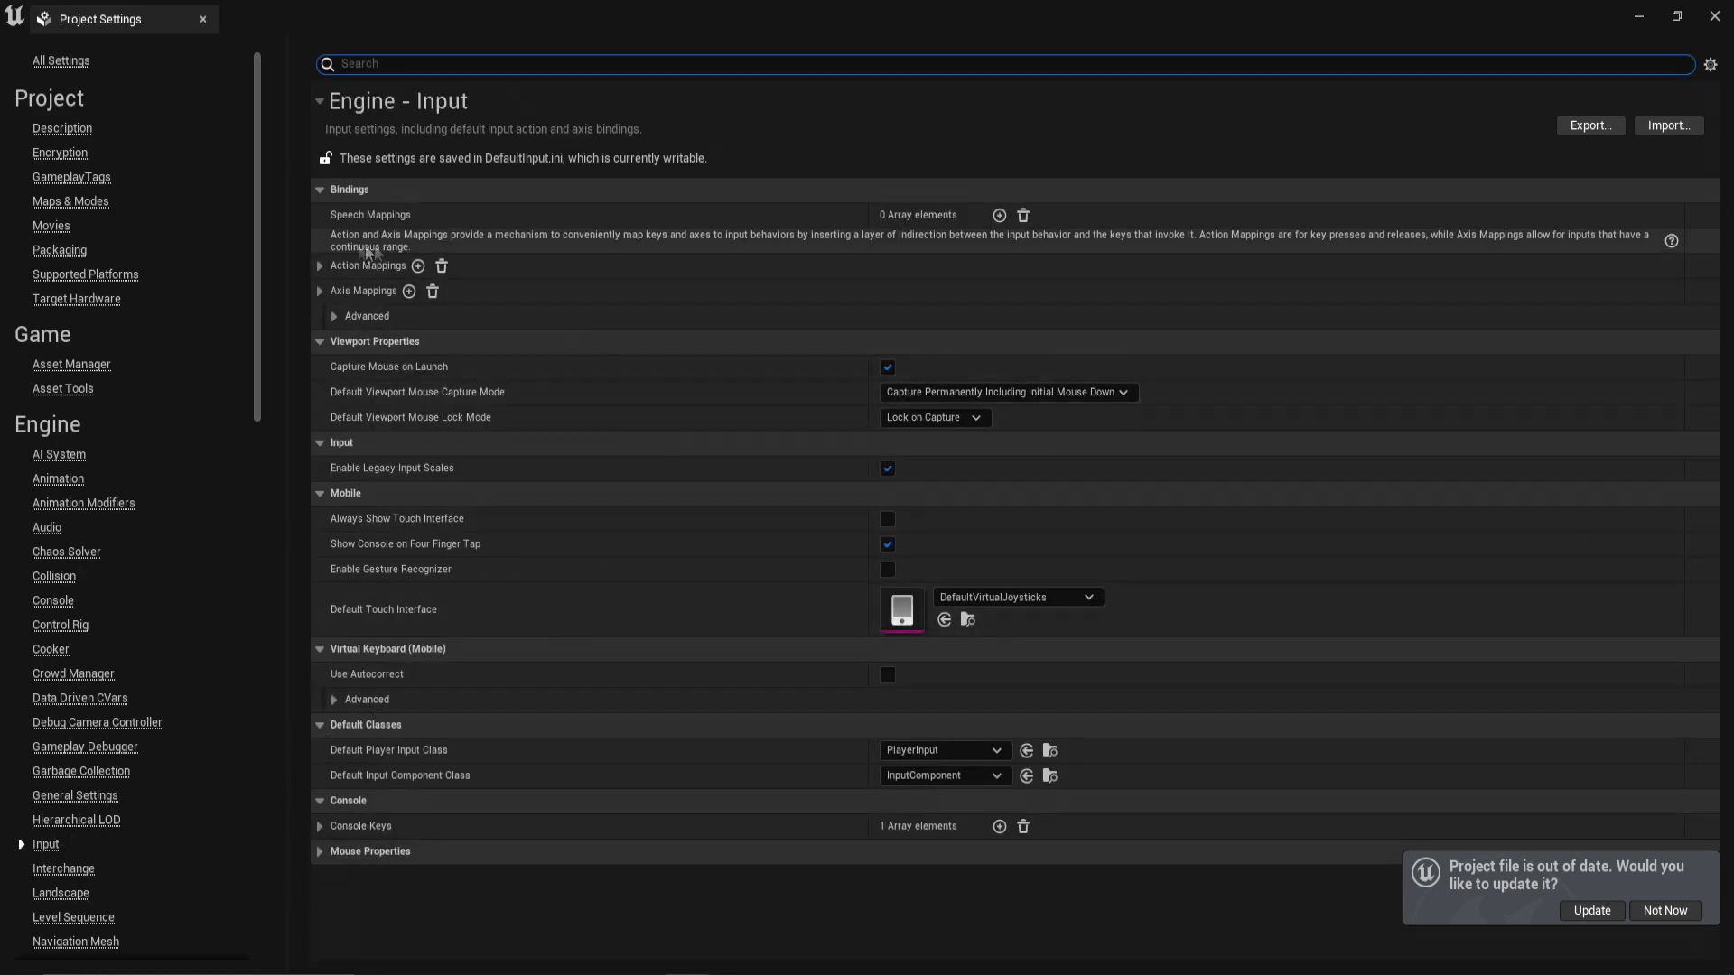
click(320, 265)
click(418, 266)
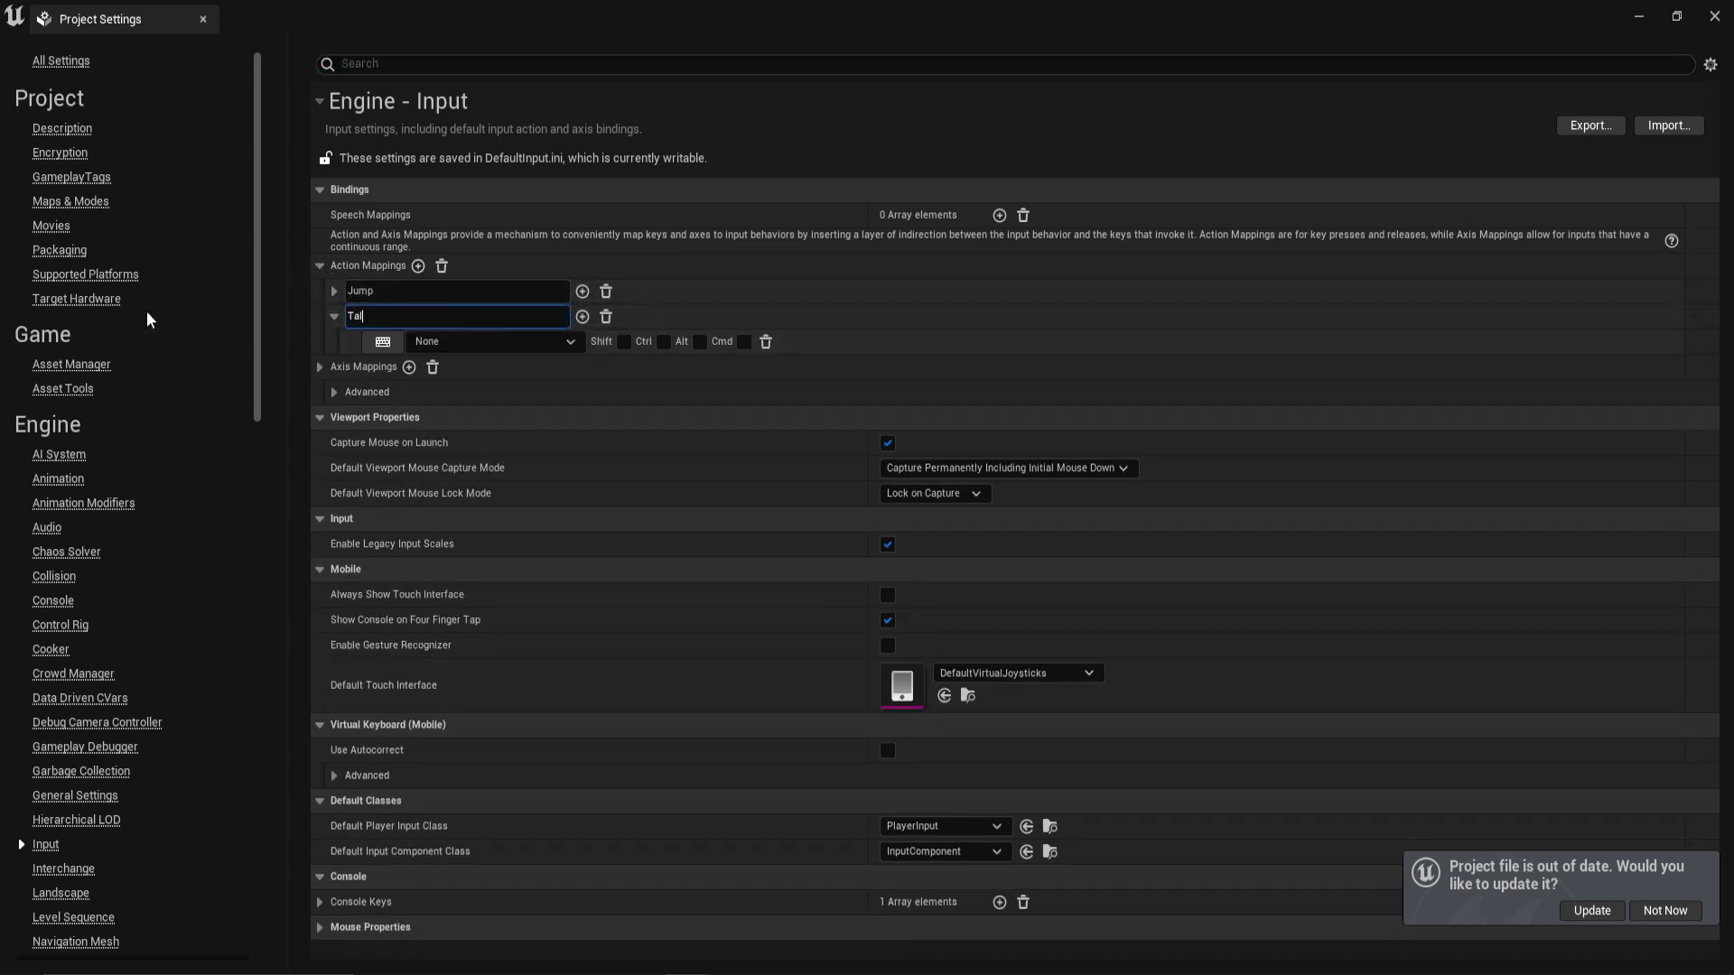
click(431, 346)
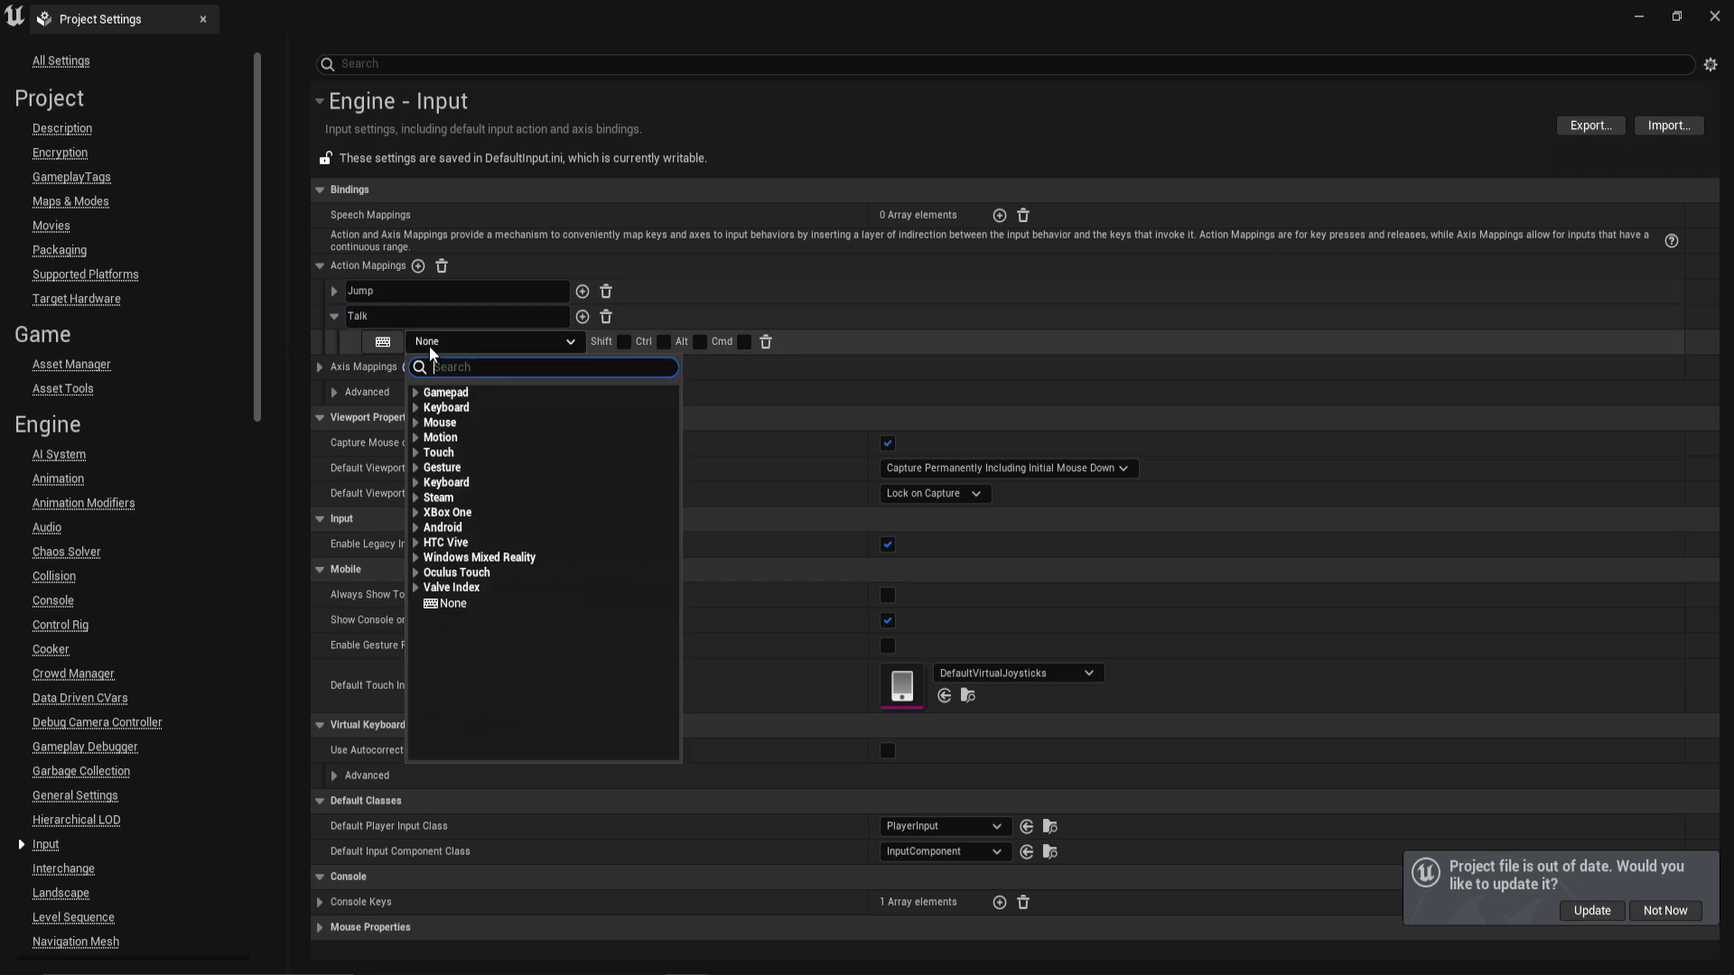
text(Left)
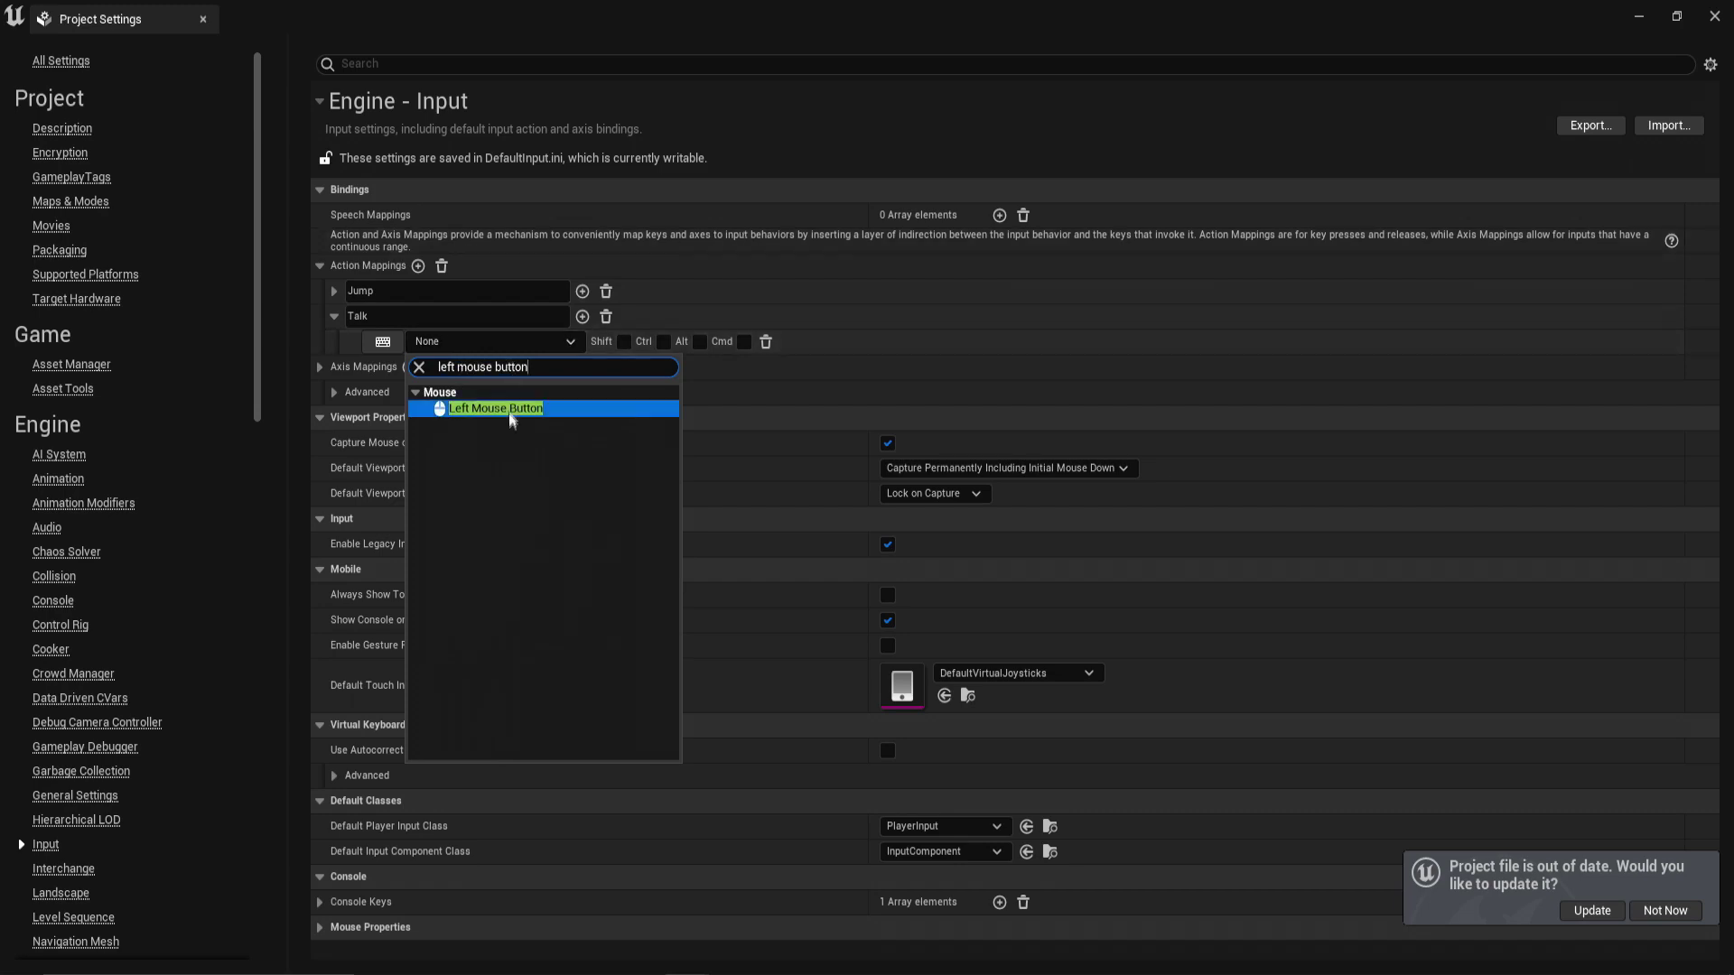
click(479, 407)
Step: Add a second binding to the Talk action mapping, using the E keyboard key
click(583, 316)
click(495, 367)
text(E)
scroll(555, 663, down, 2)
scroll(556, 664, down, 5)
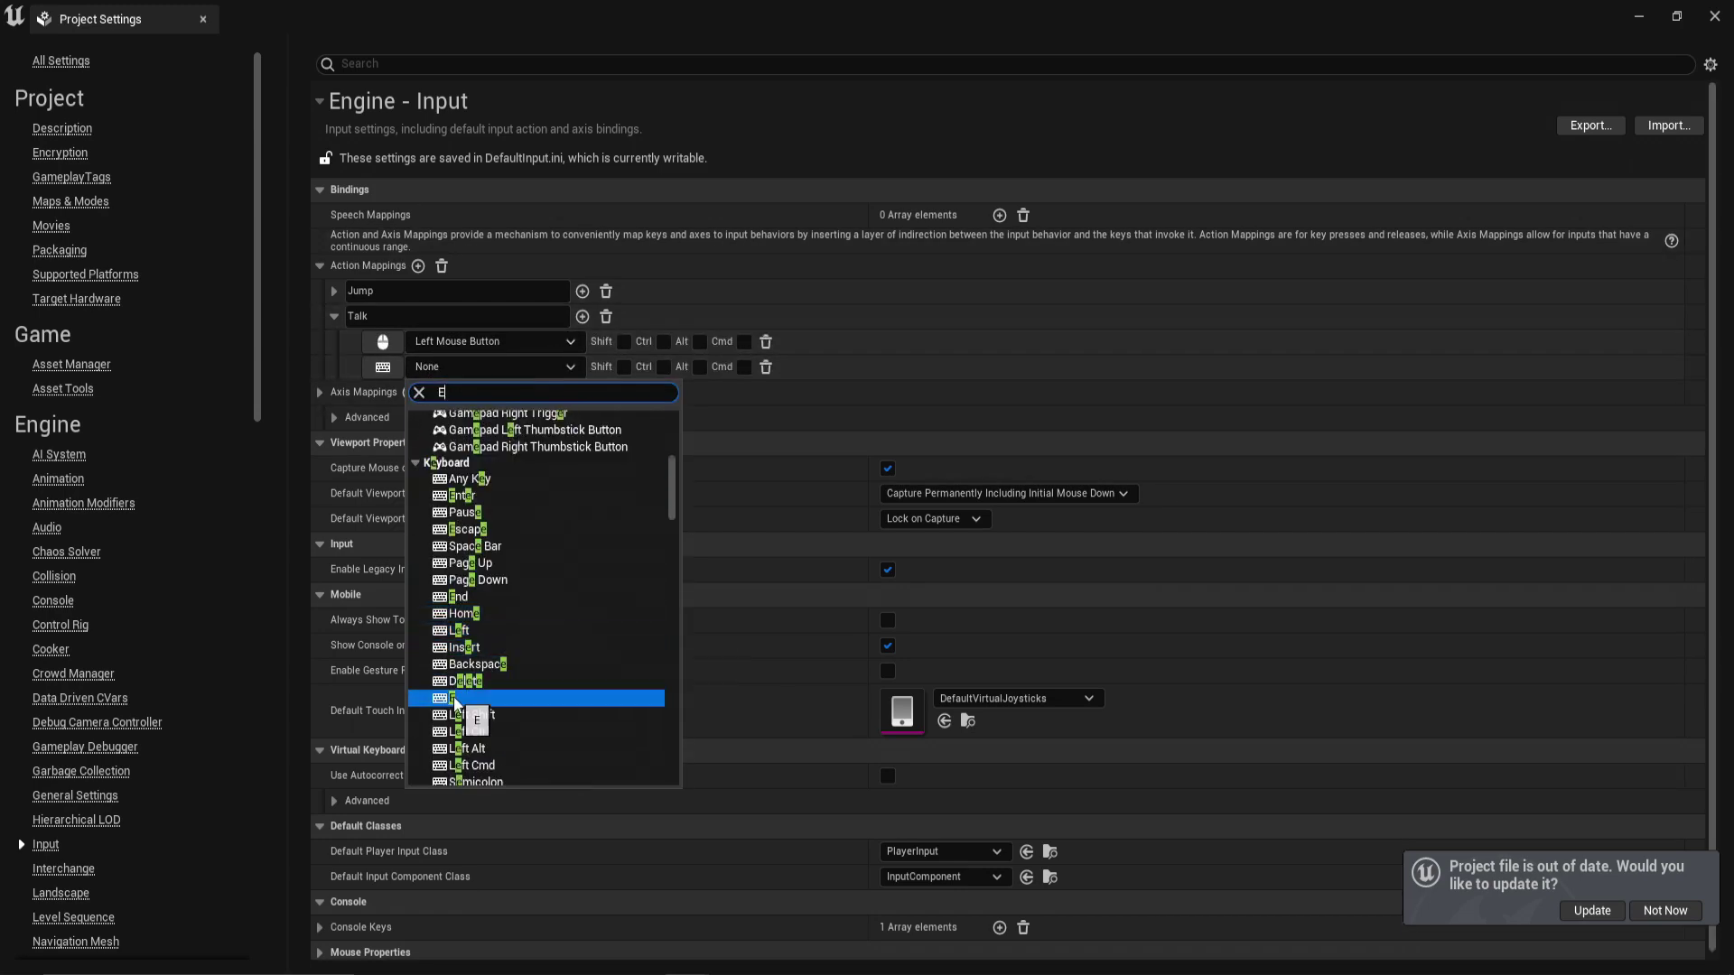
click(555, 700)
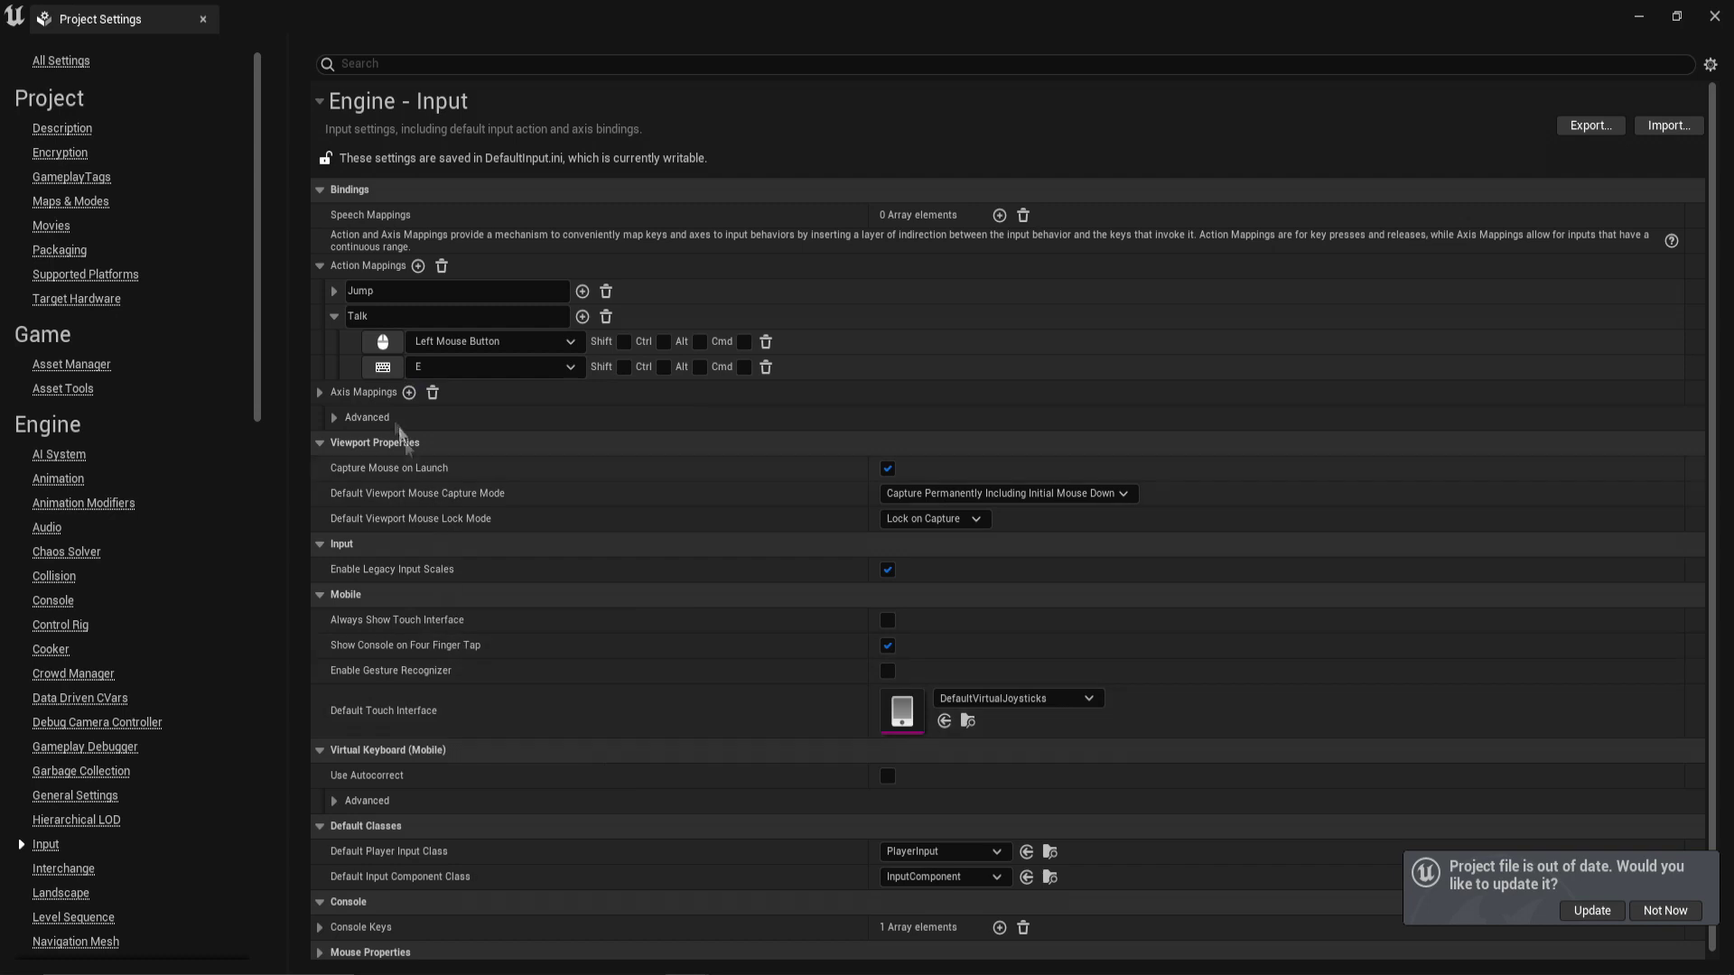
Step: Add an action mapping named Skip bound to Enter, and close the project settings
click(418, 265)
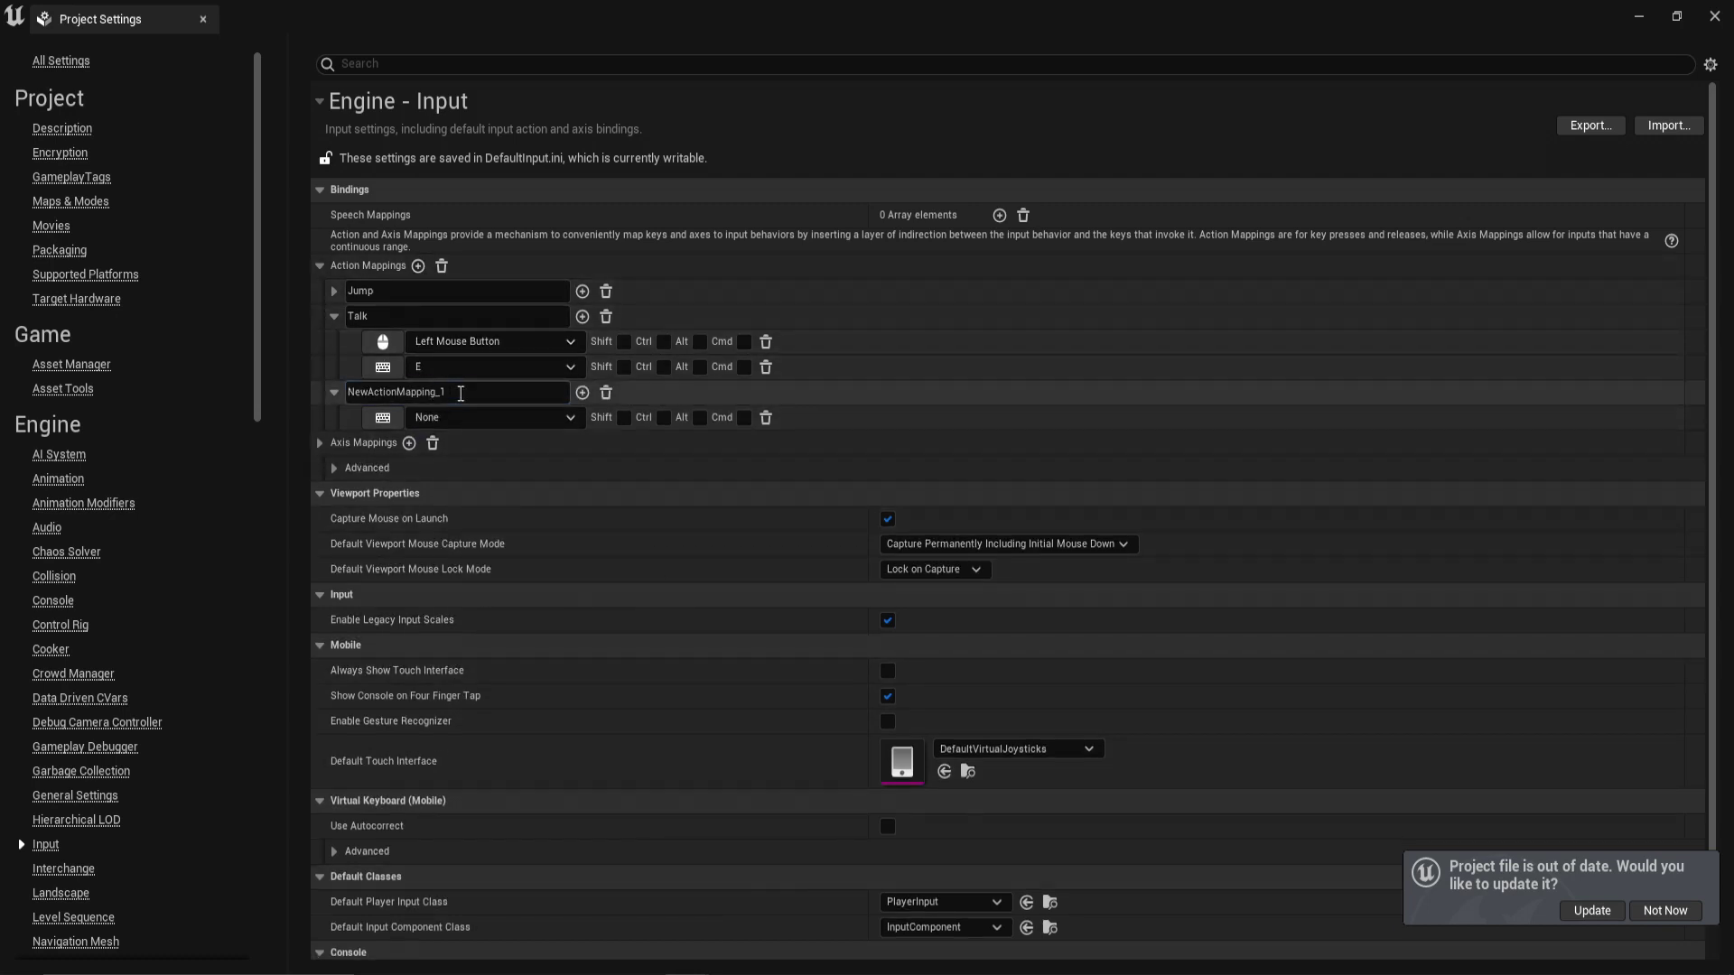
key(Return)
click(443, 419)
text(enter)
click(532, 488)
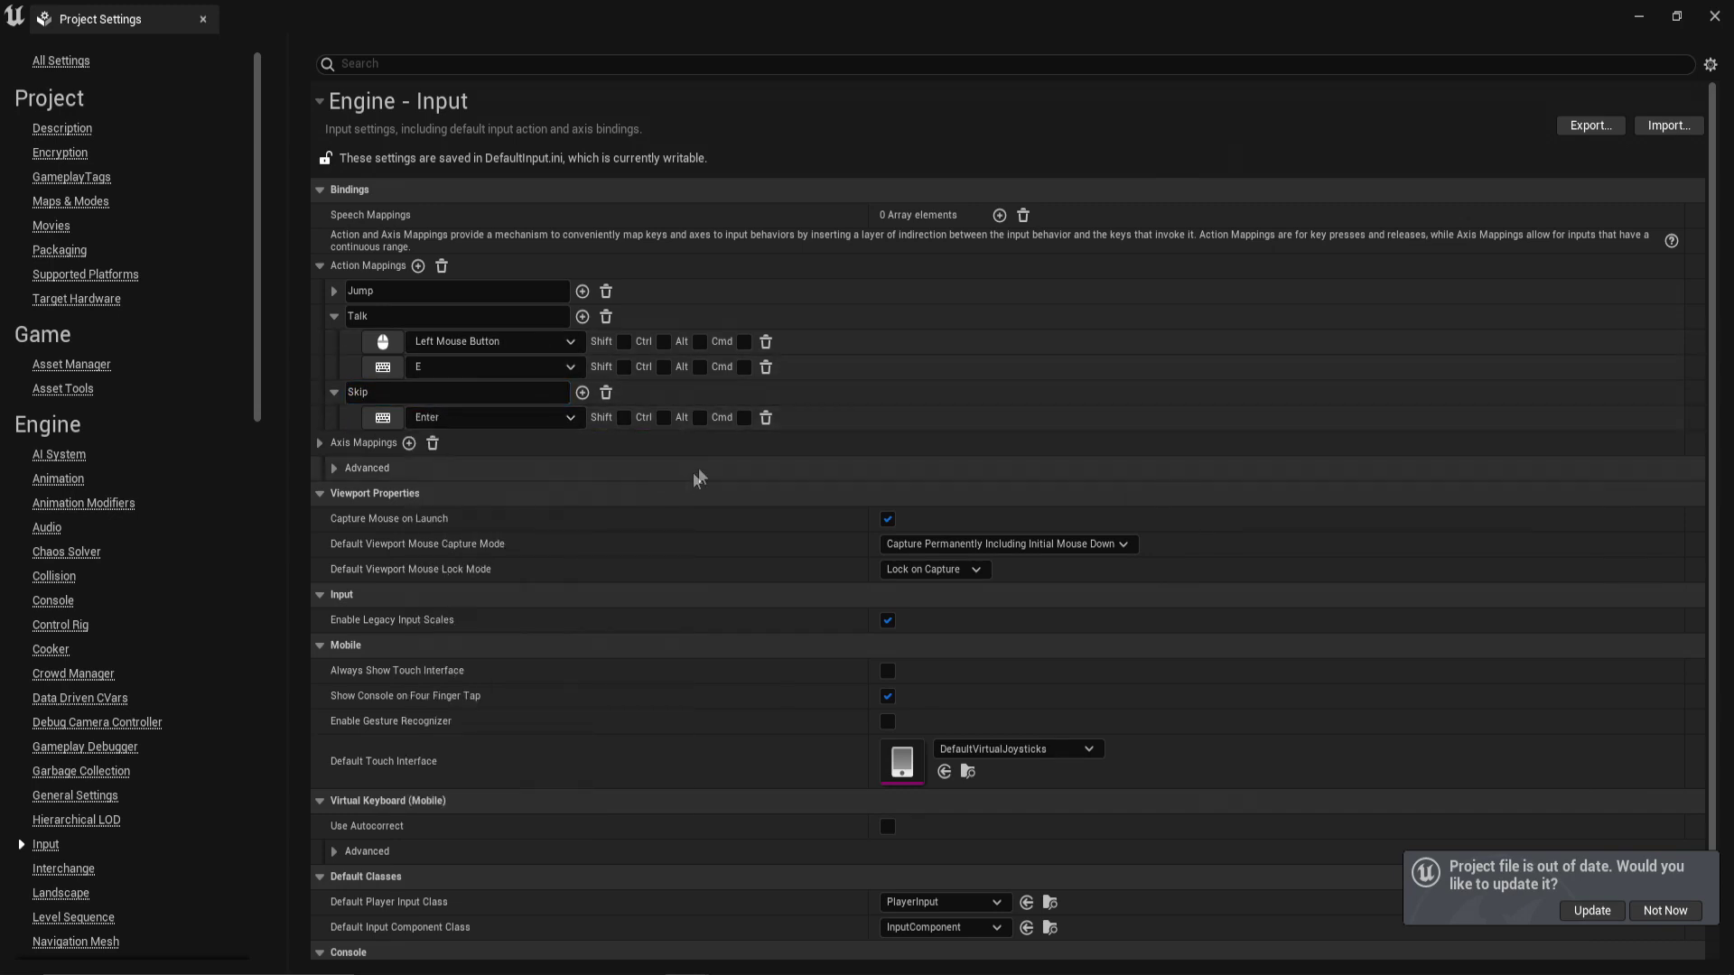
click(1714, 17)
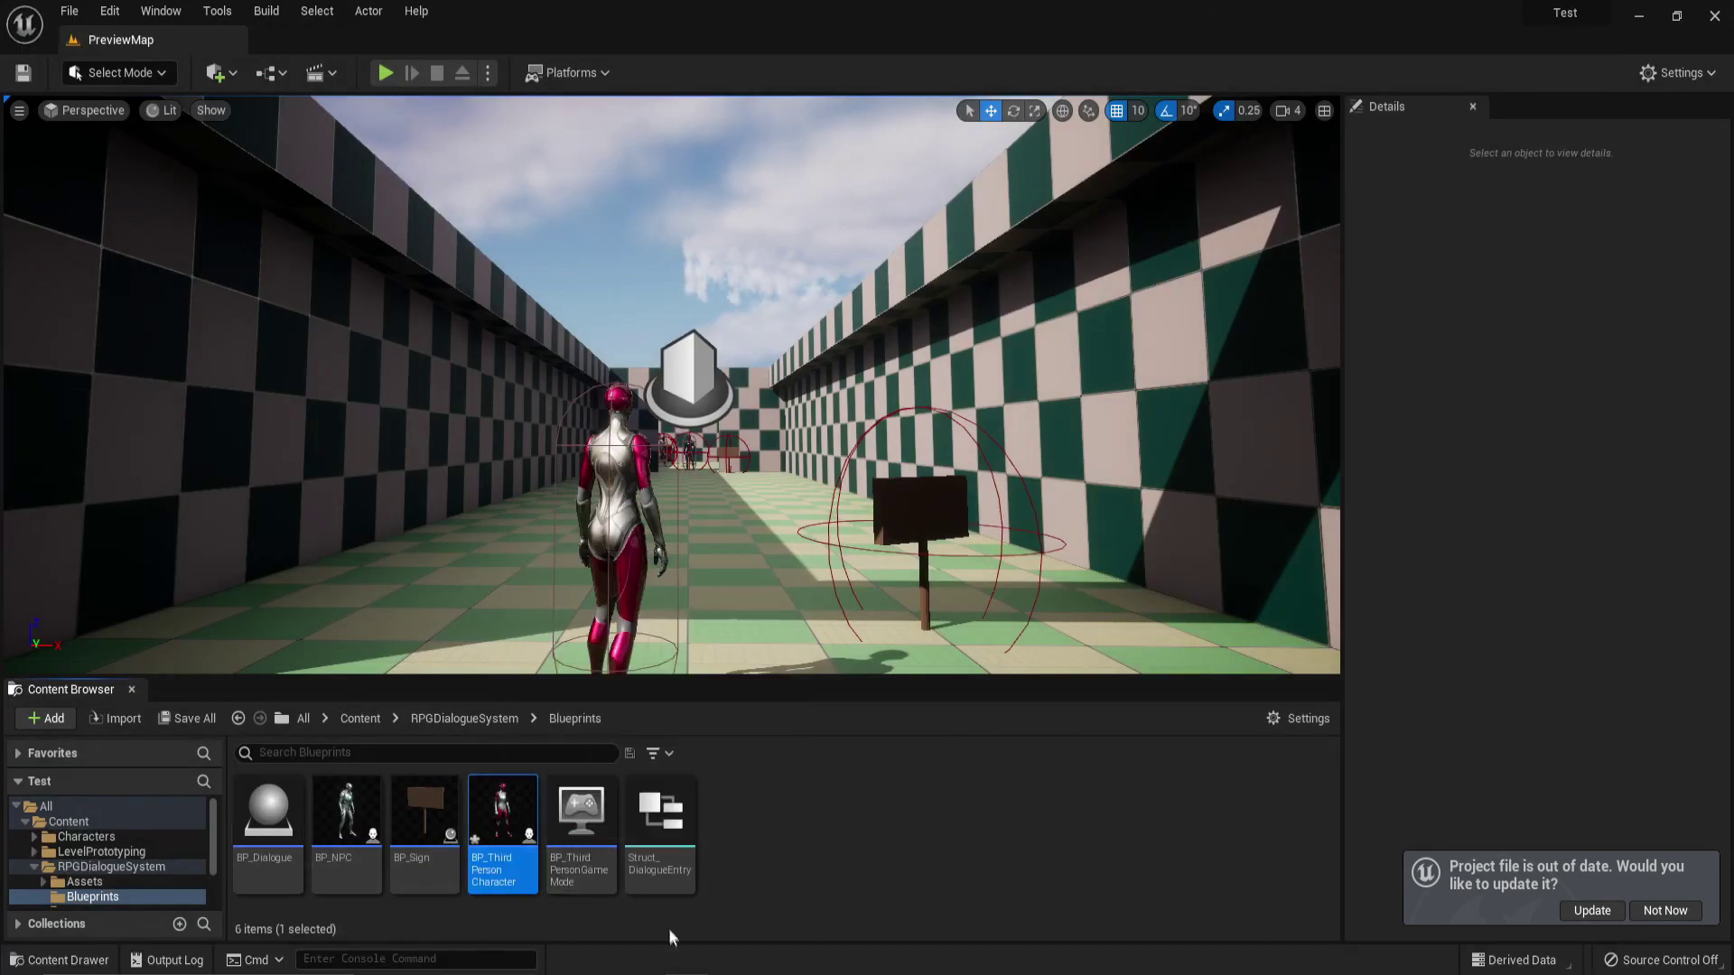
Step: Recompile the dialogue system's BP_ThirdPersonCharacter and expand its Type Speed variable category
click(883, 912)
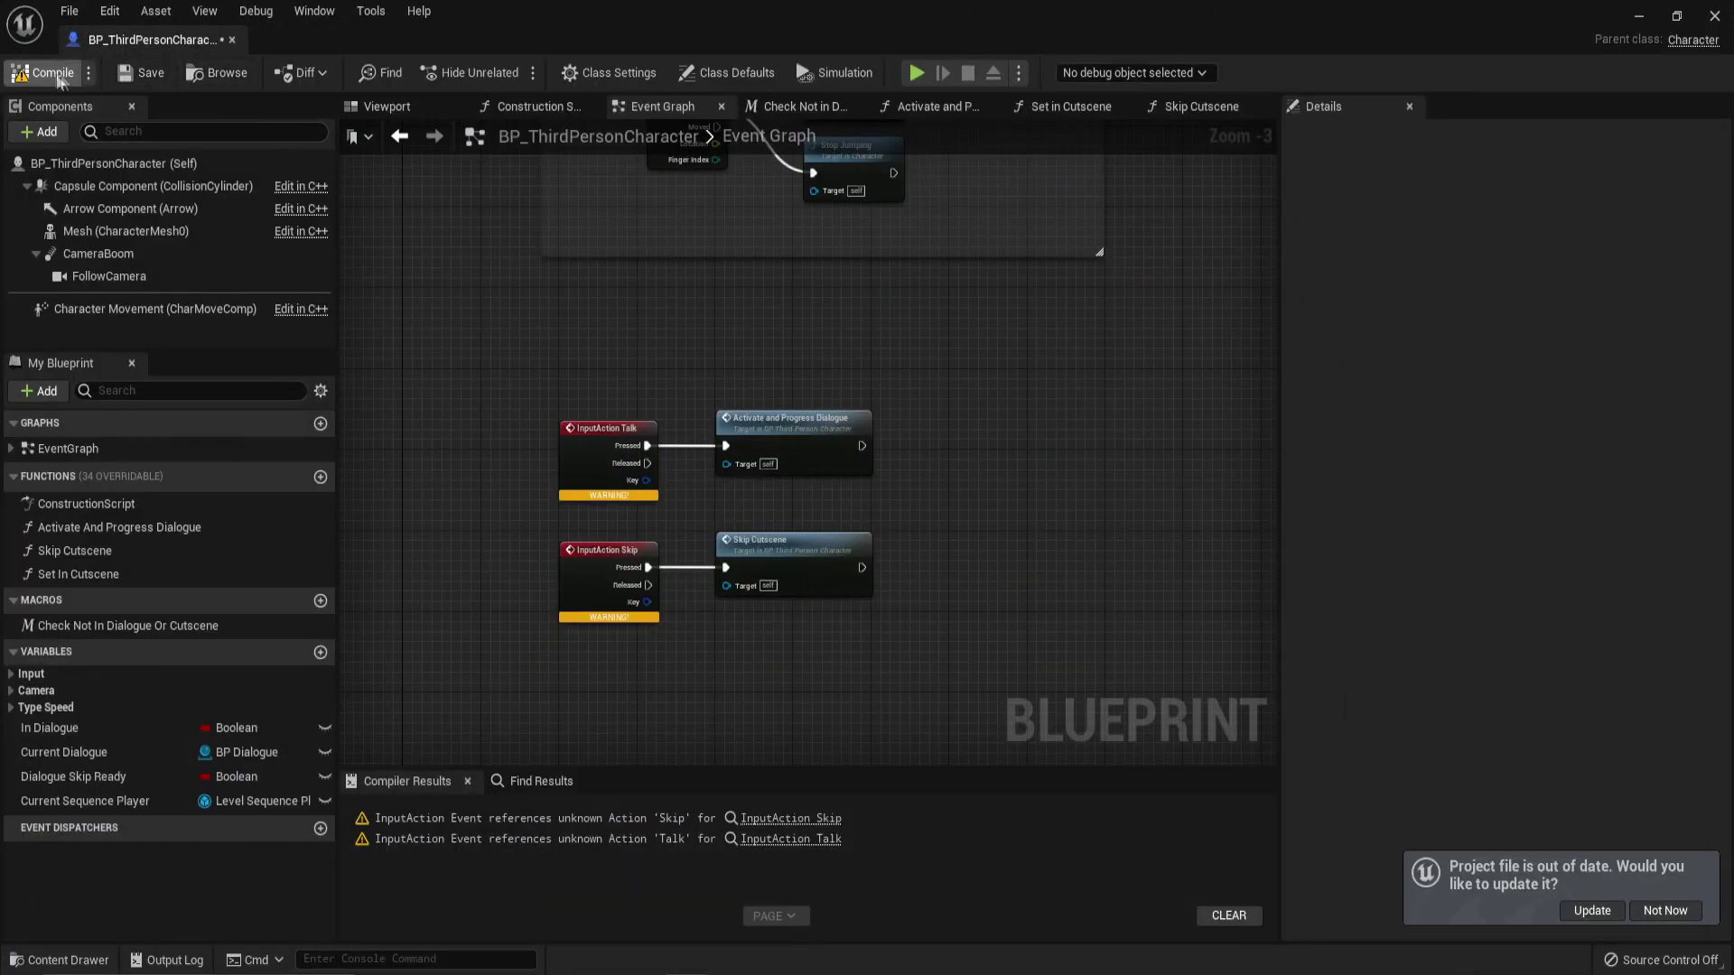
click(75, 80)
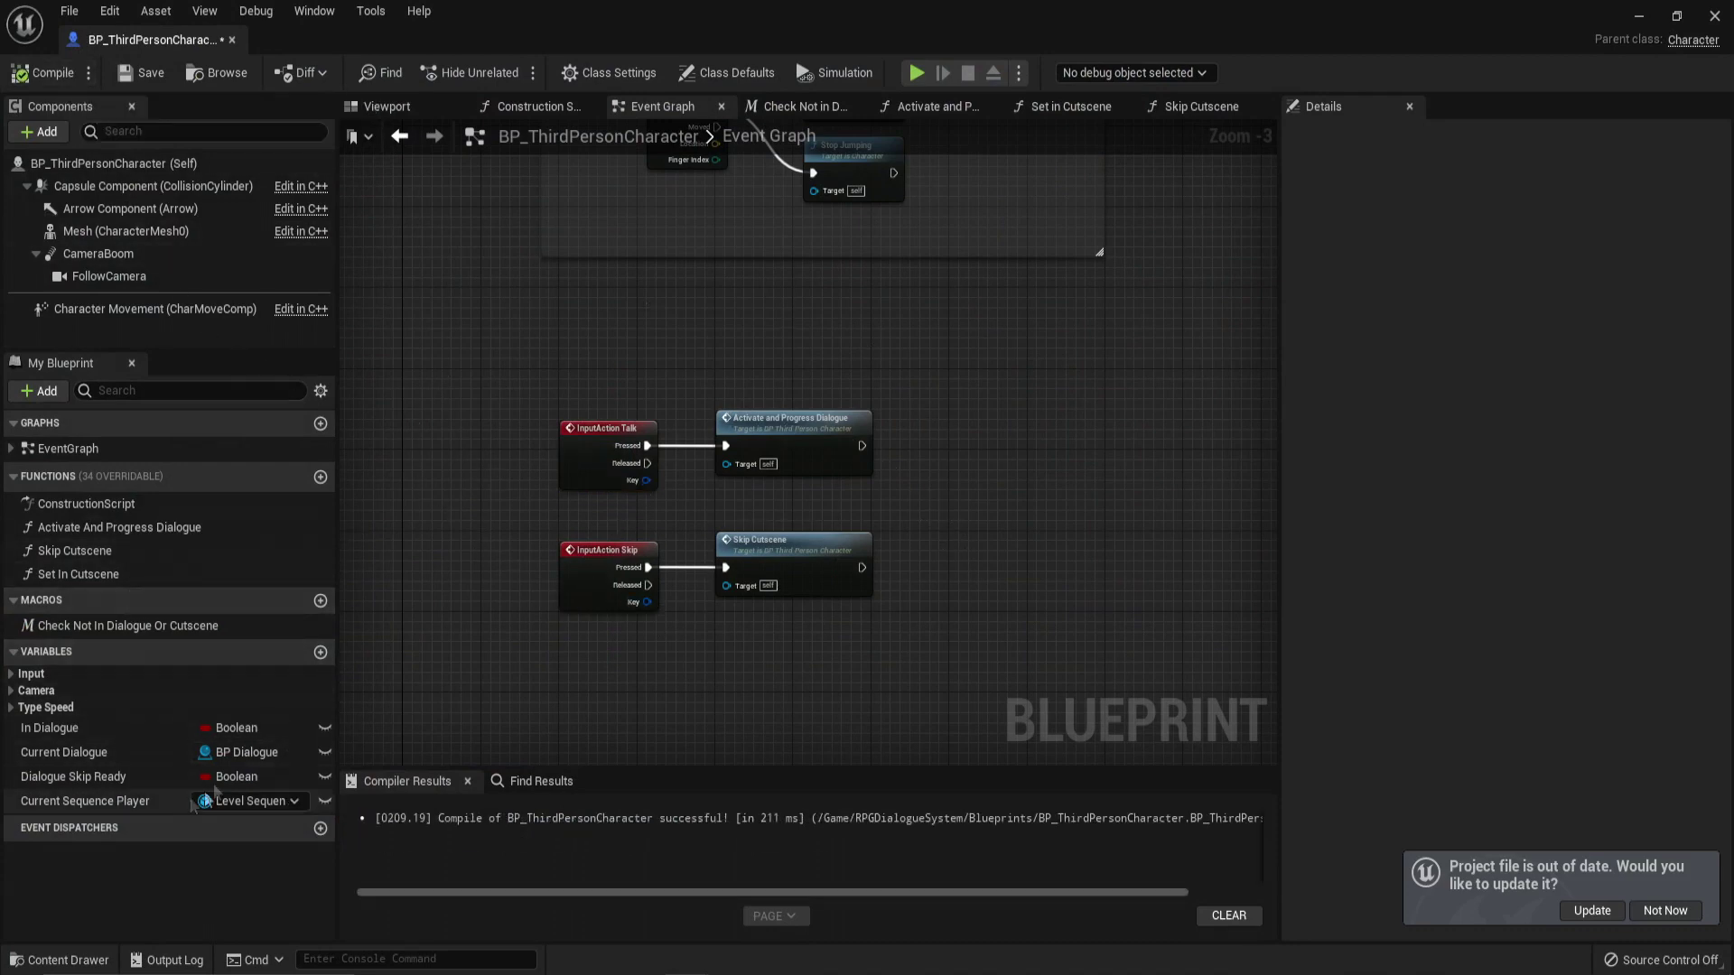
click(12, 709)
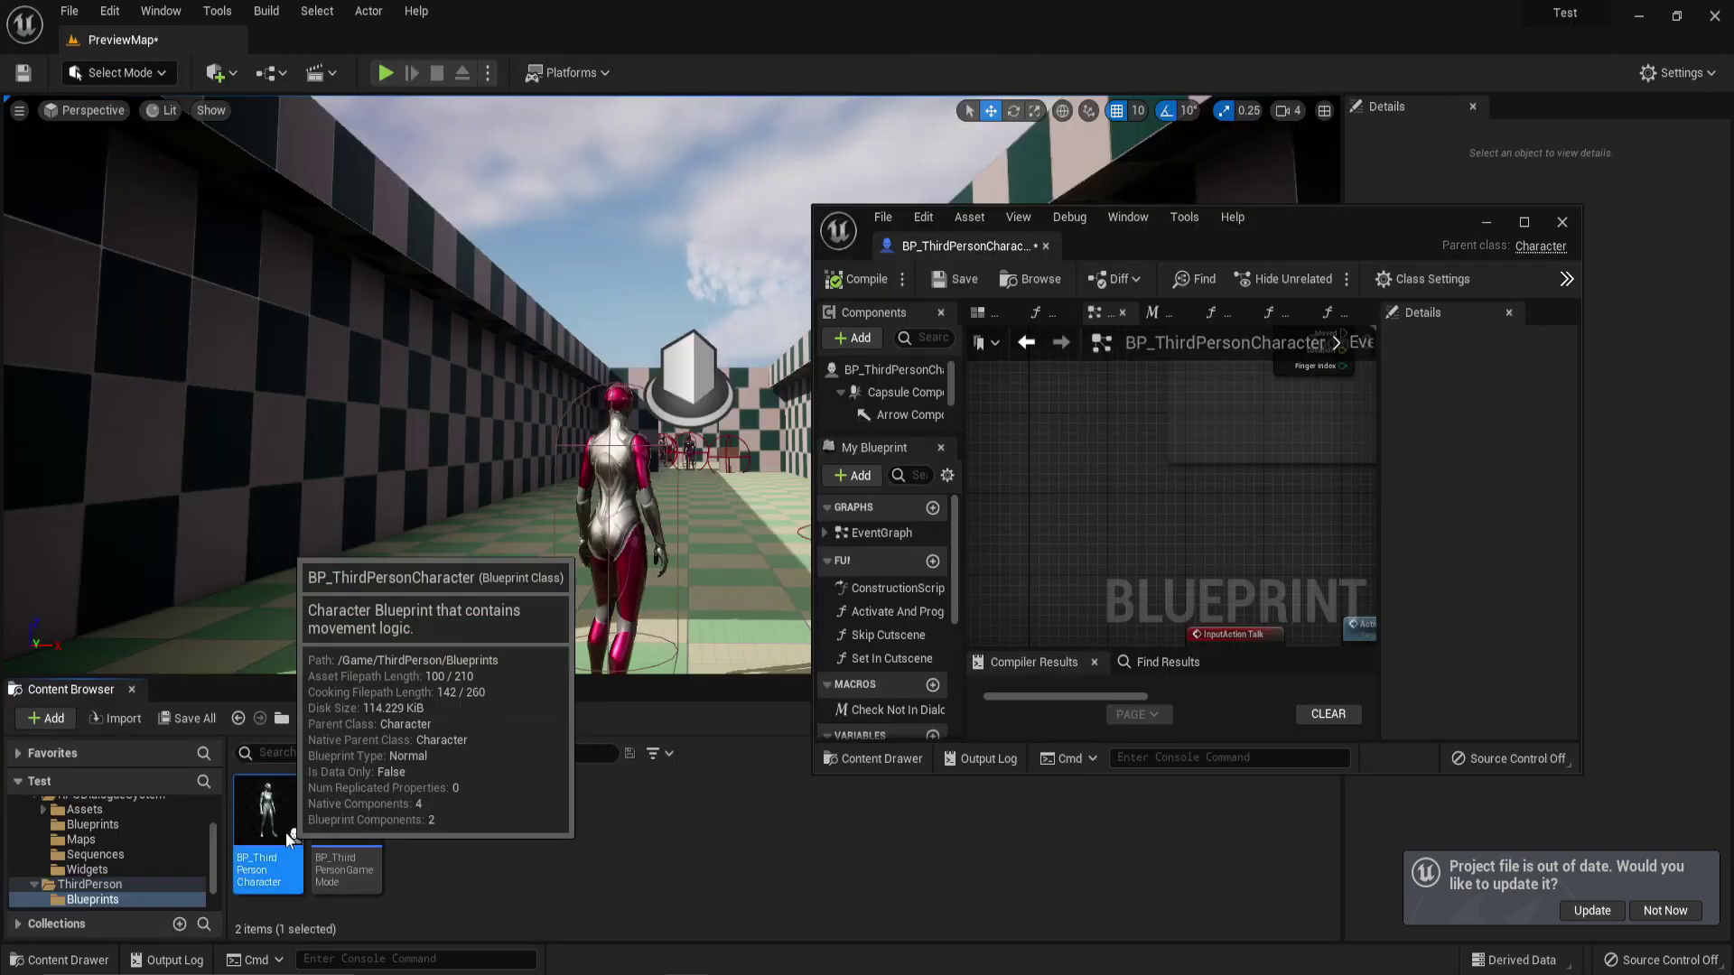
Step: Open the template's BP_ThirdPersonCharacter from the ThirdPerson Blueprints folder and view the empty area below its Jump Input nodes
double_click(1285, 257)
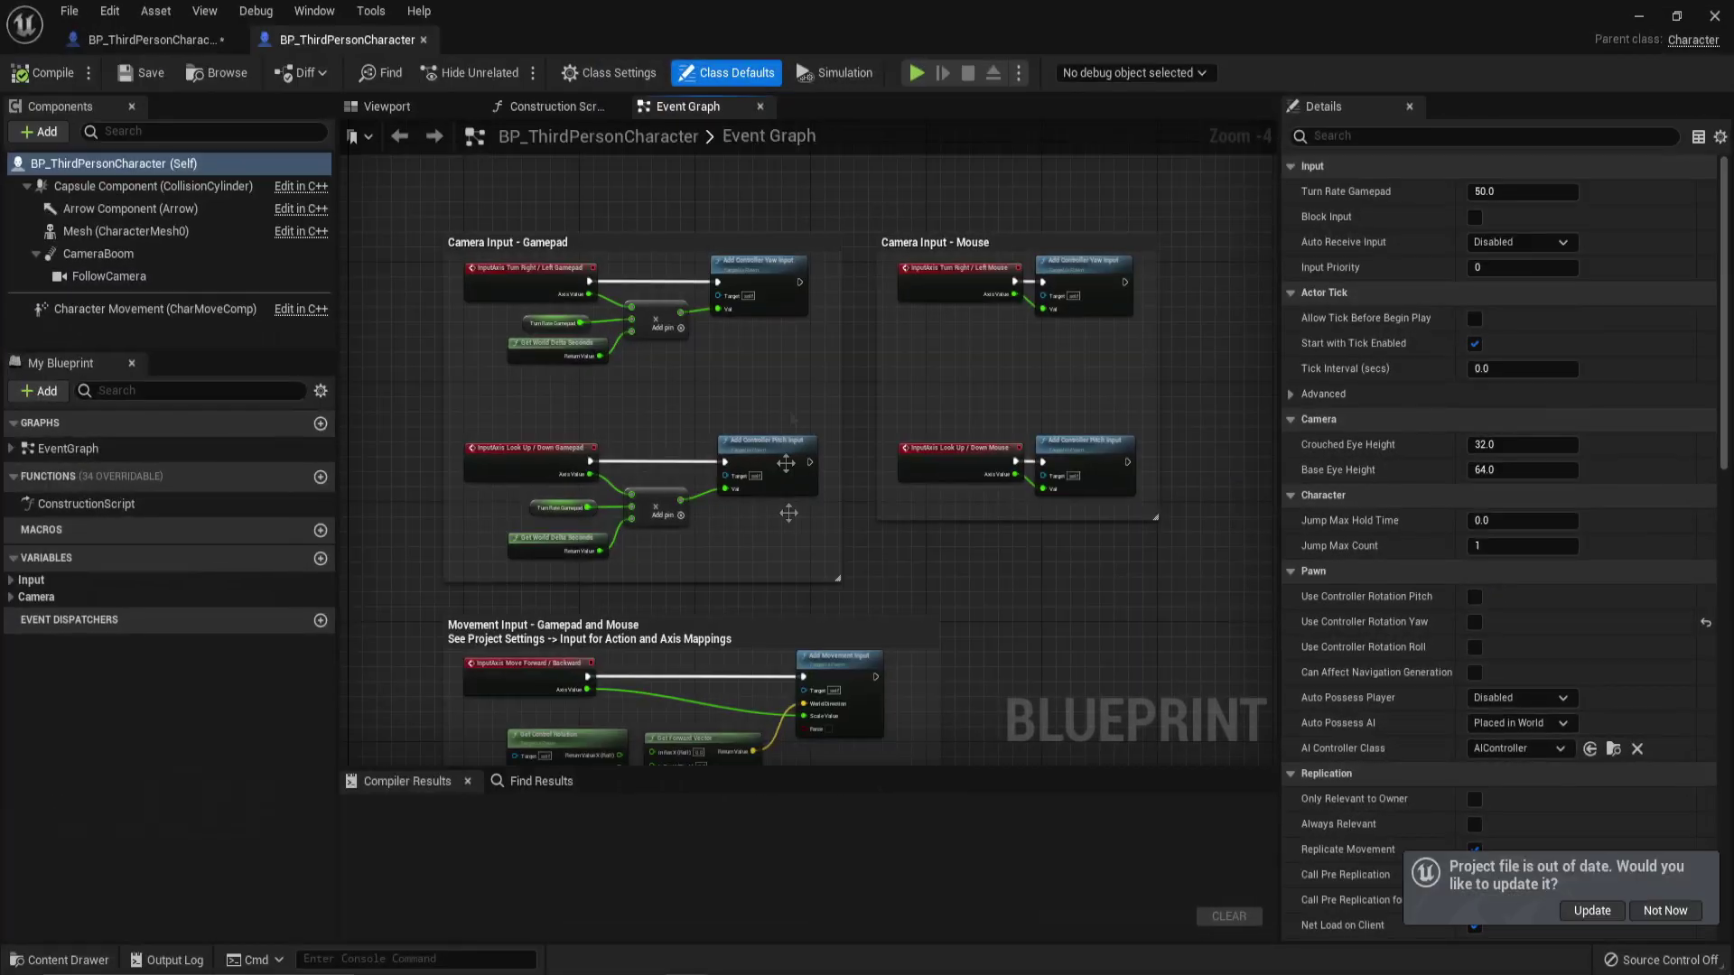
scroll(607, 401, down, 3)
right_drag(669, 559, 636, 167)
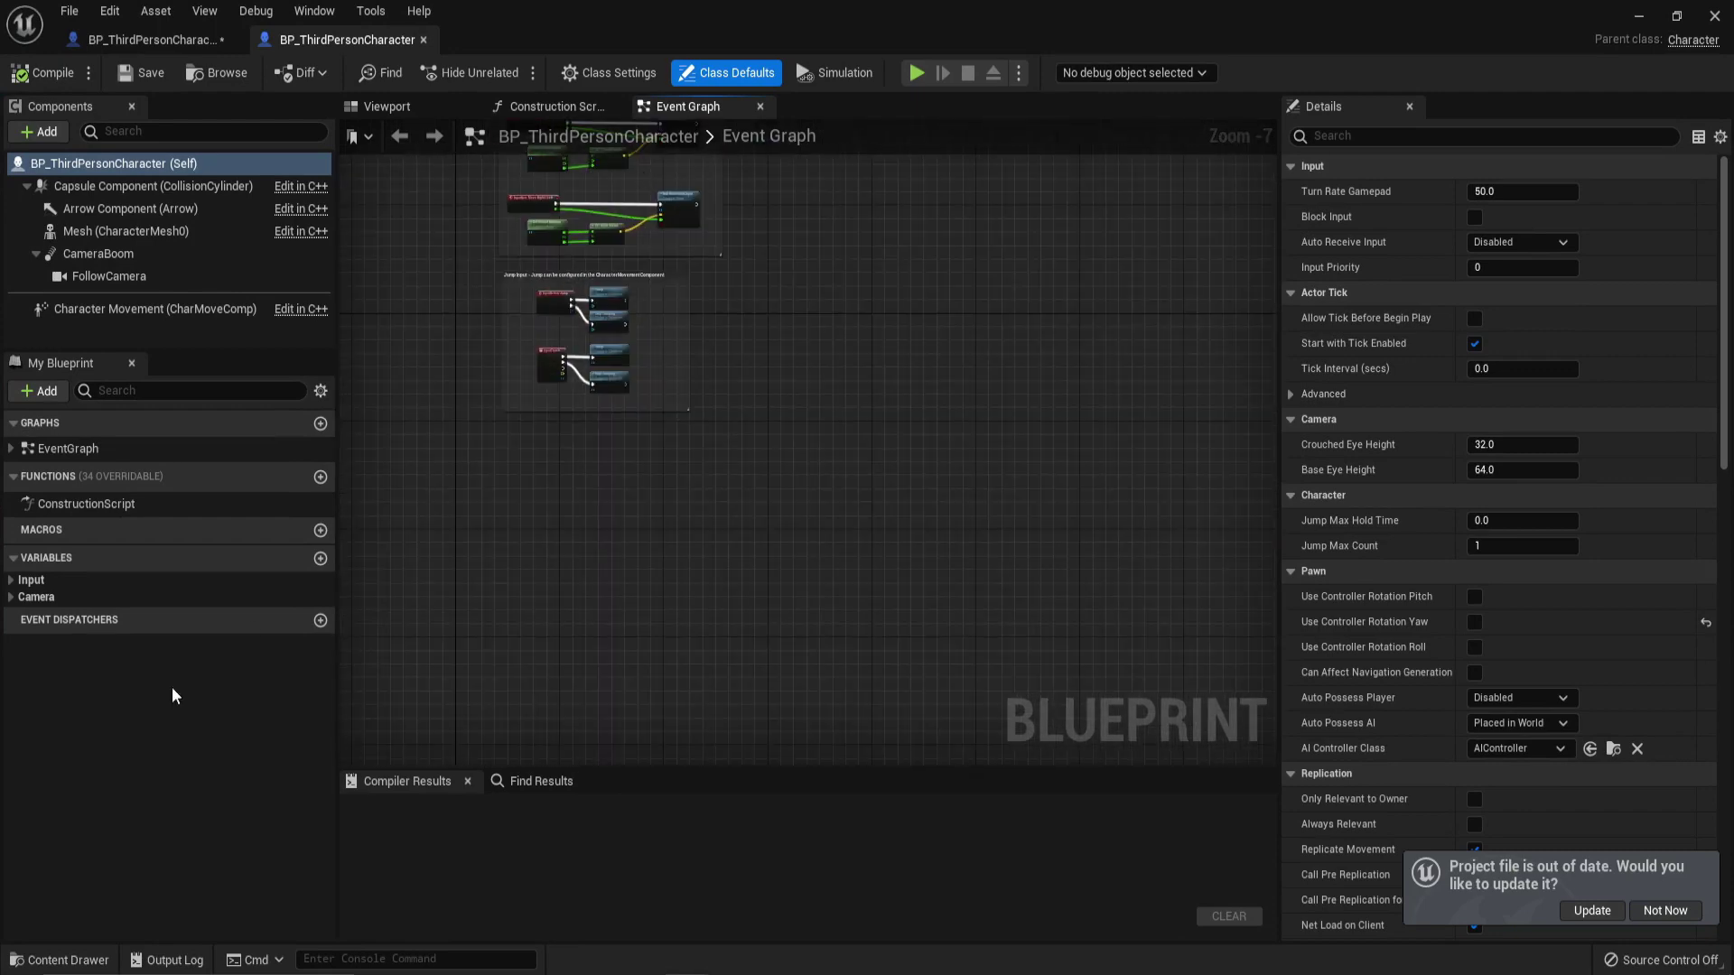
Step: Create a function named Activate And Progress Dialogue in the template's character blueprint, copying the name from the dialogue system's character
click(149, 40)
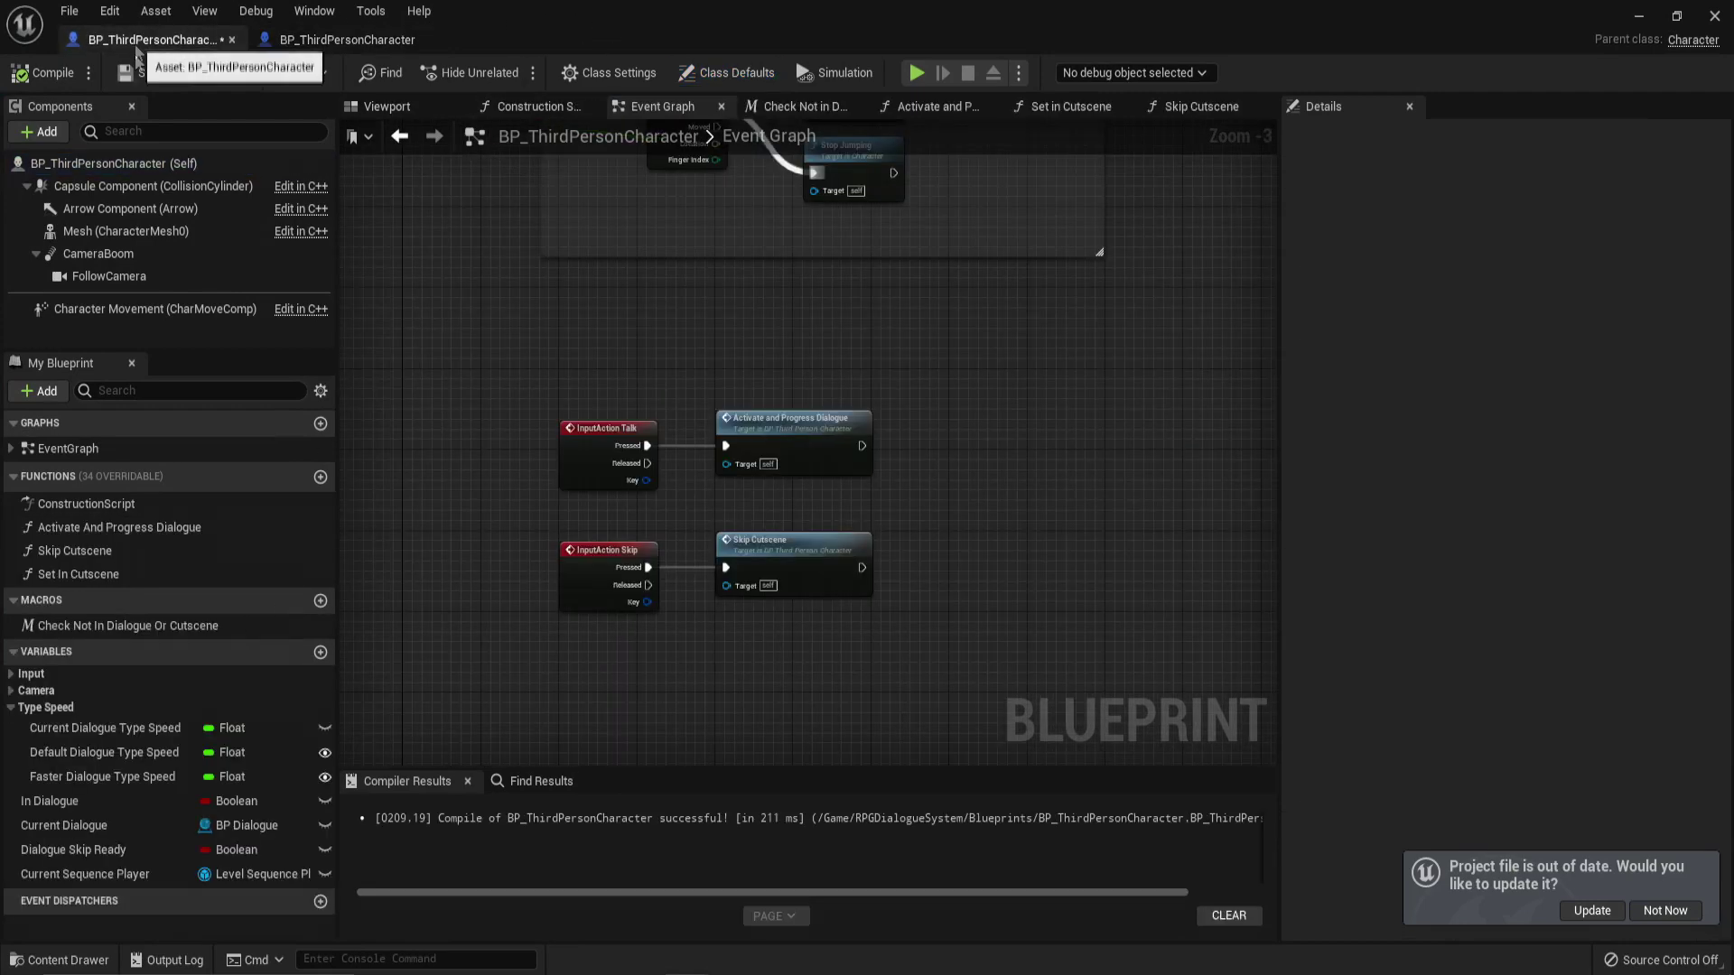
click(118, 531)
click(119, 531)
key(ctrl+c)
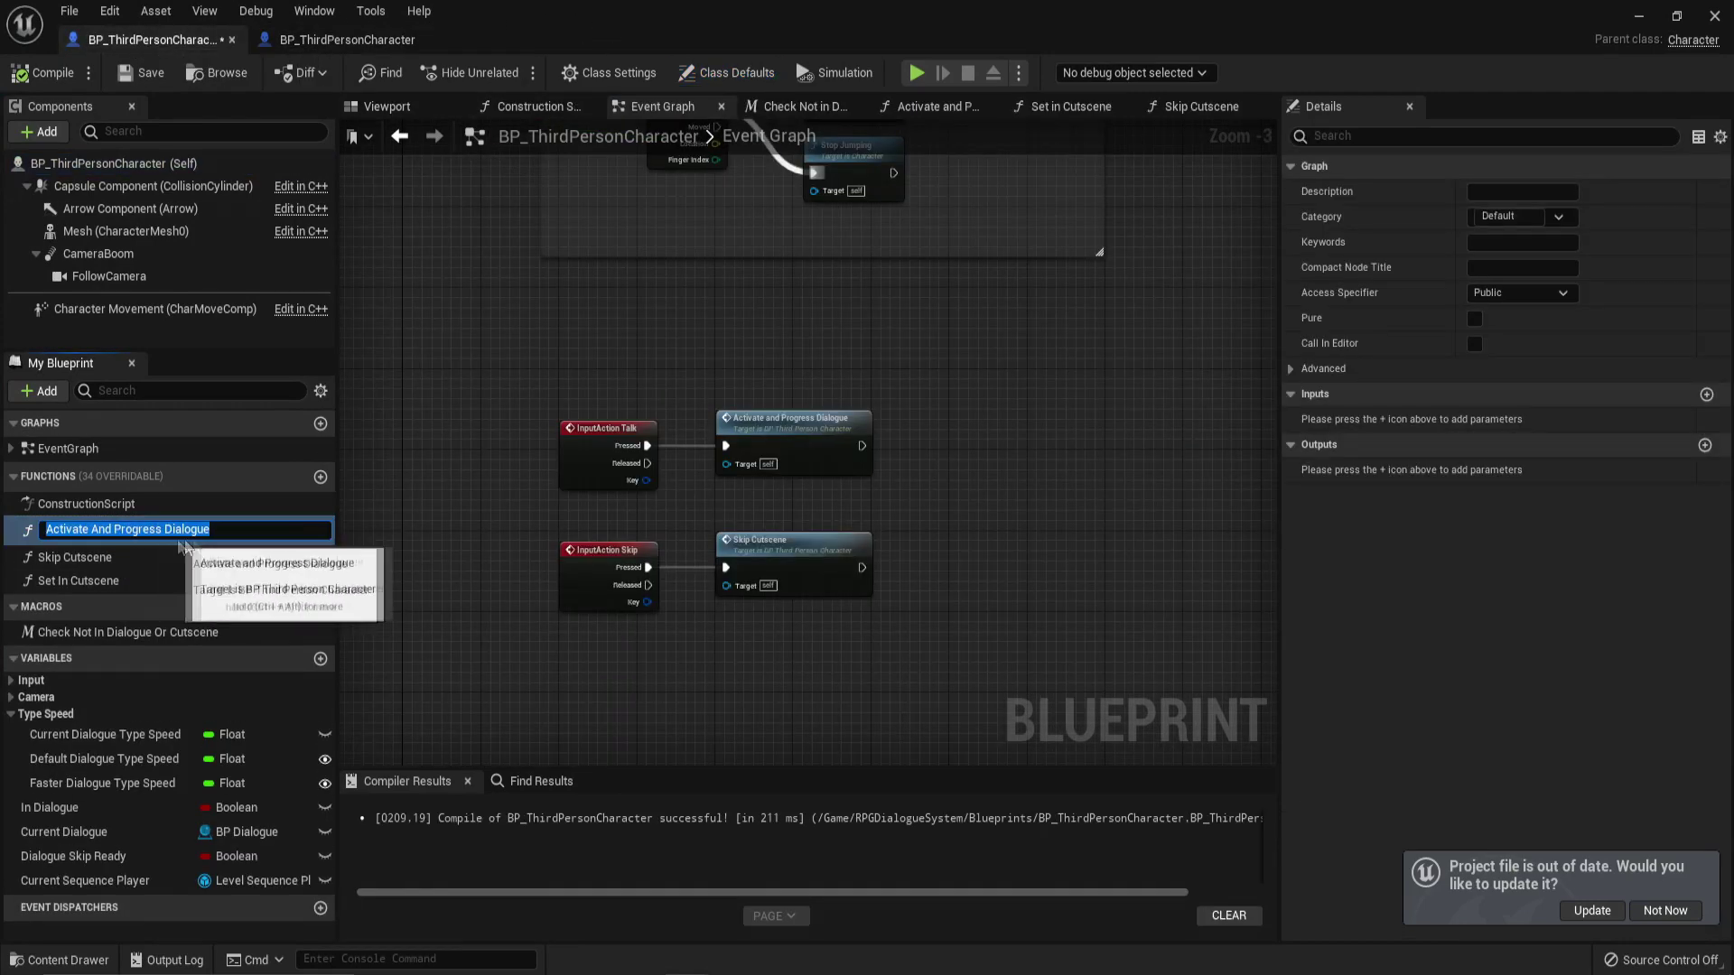
click(346, 40)
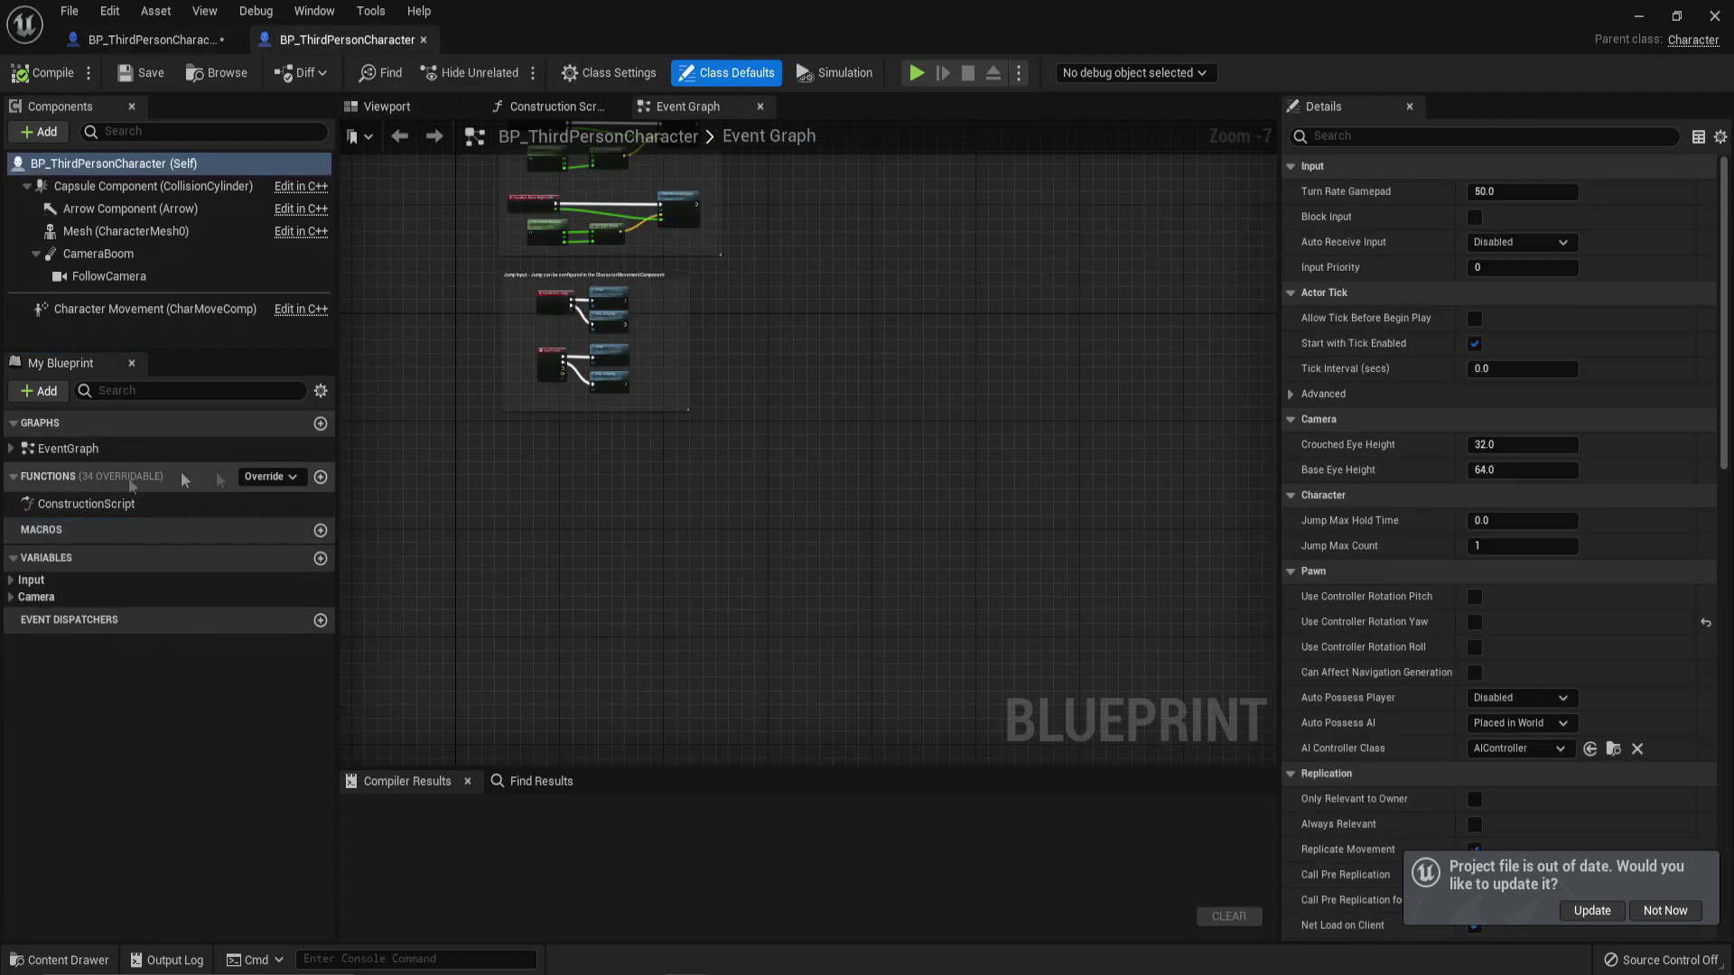
click(320, 476)
key(ctrl+v)
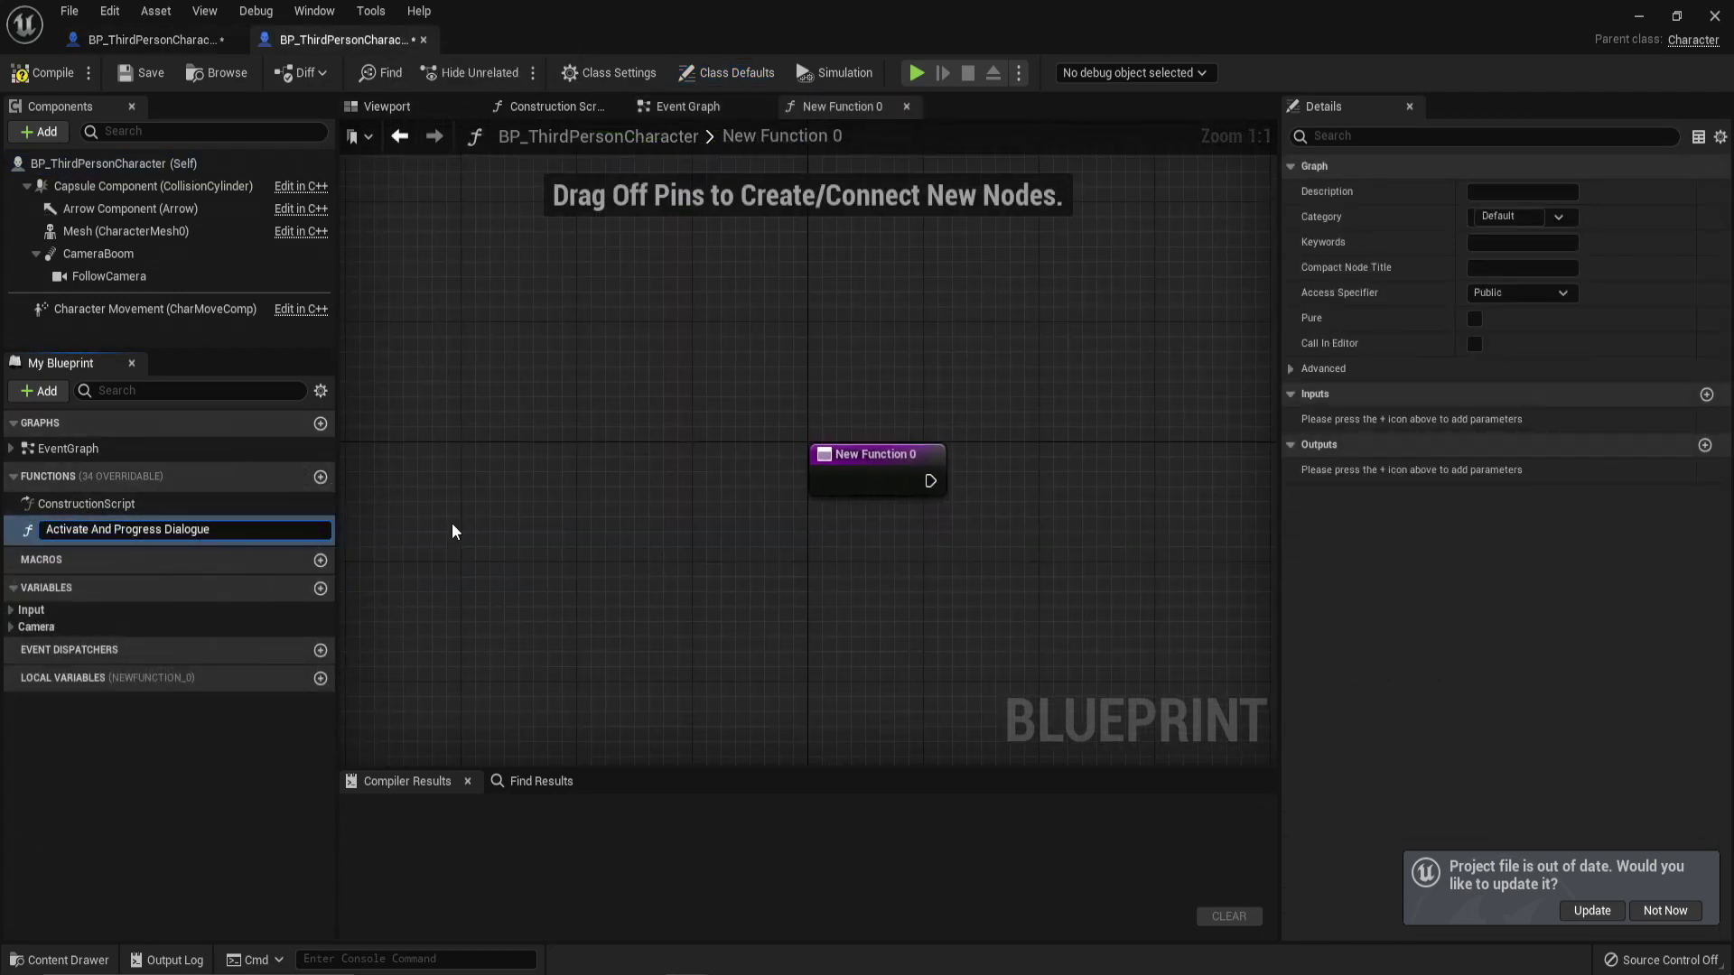
key(Return)
Step: Copy the nodes of the dialogue system's Activate and Progress Dialogue function into the template character's function of the same name
click(142, 40)
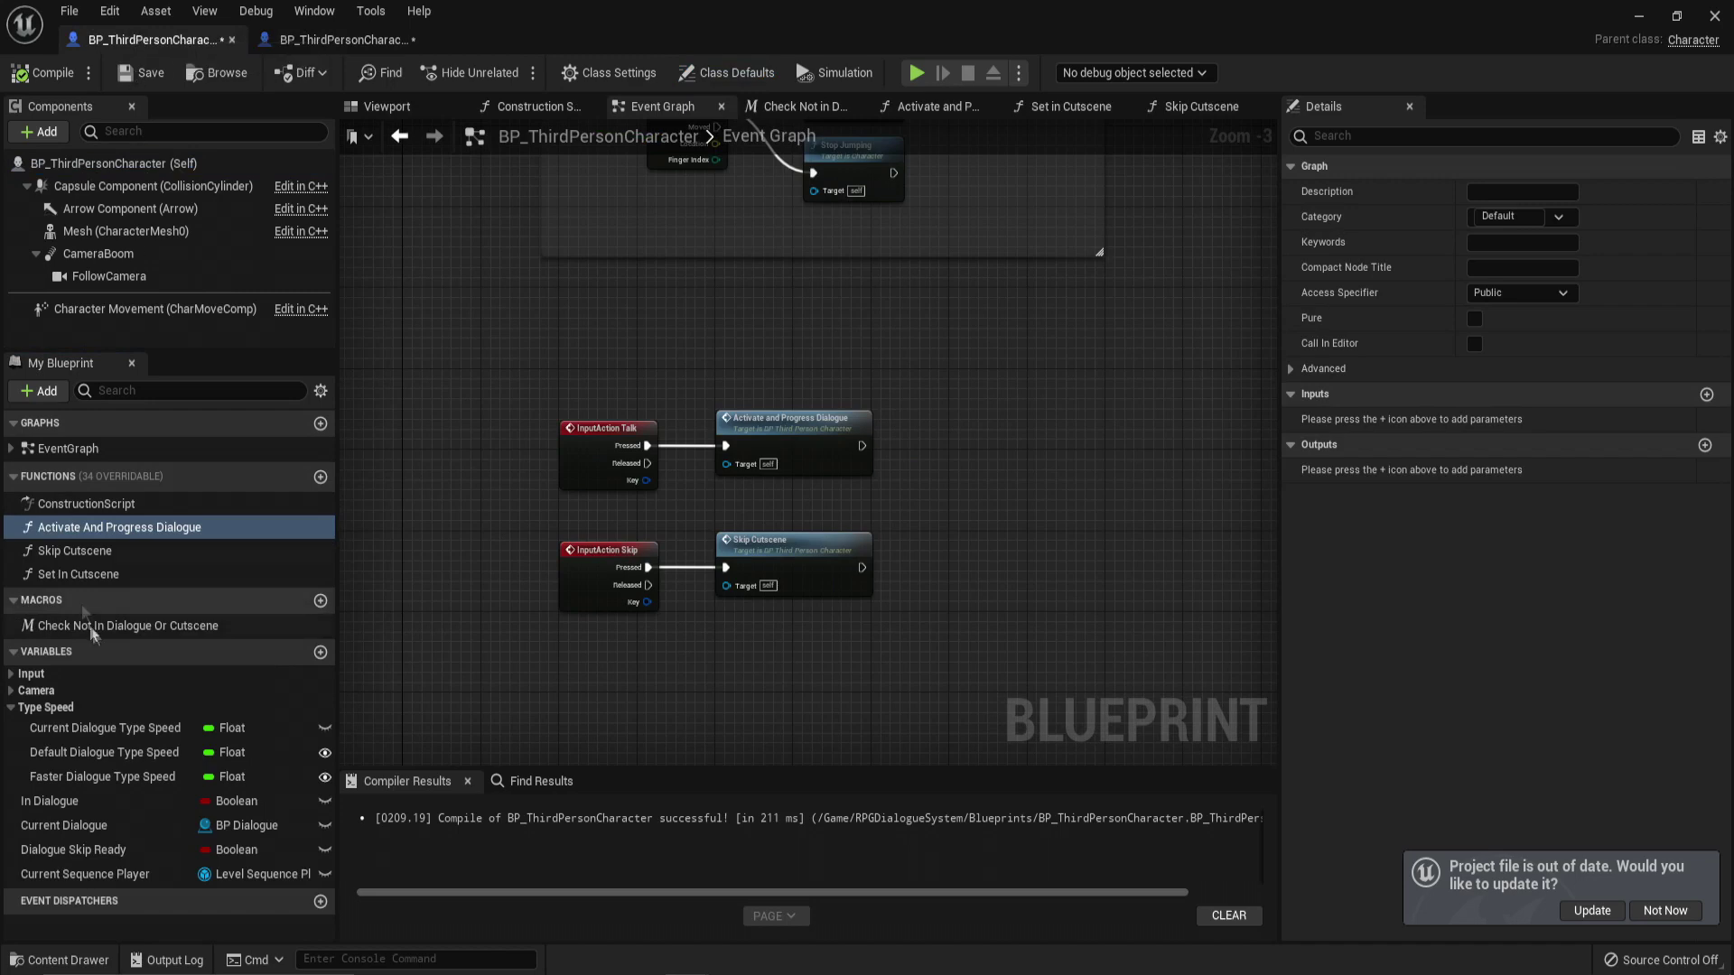
double_click(86, 528)
scroll(1055, 496, up, 3)
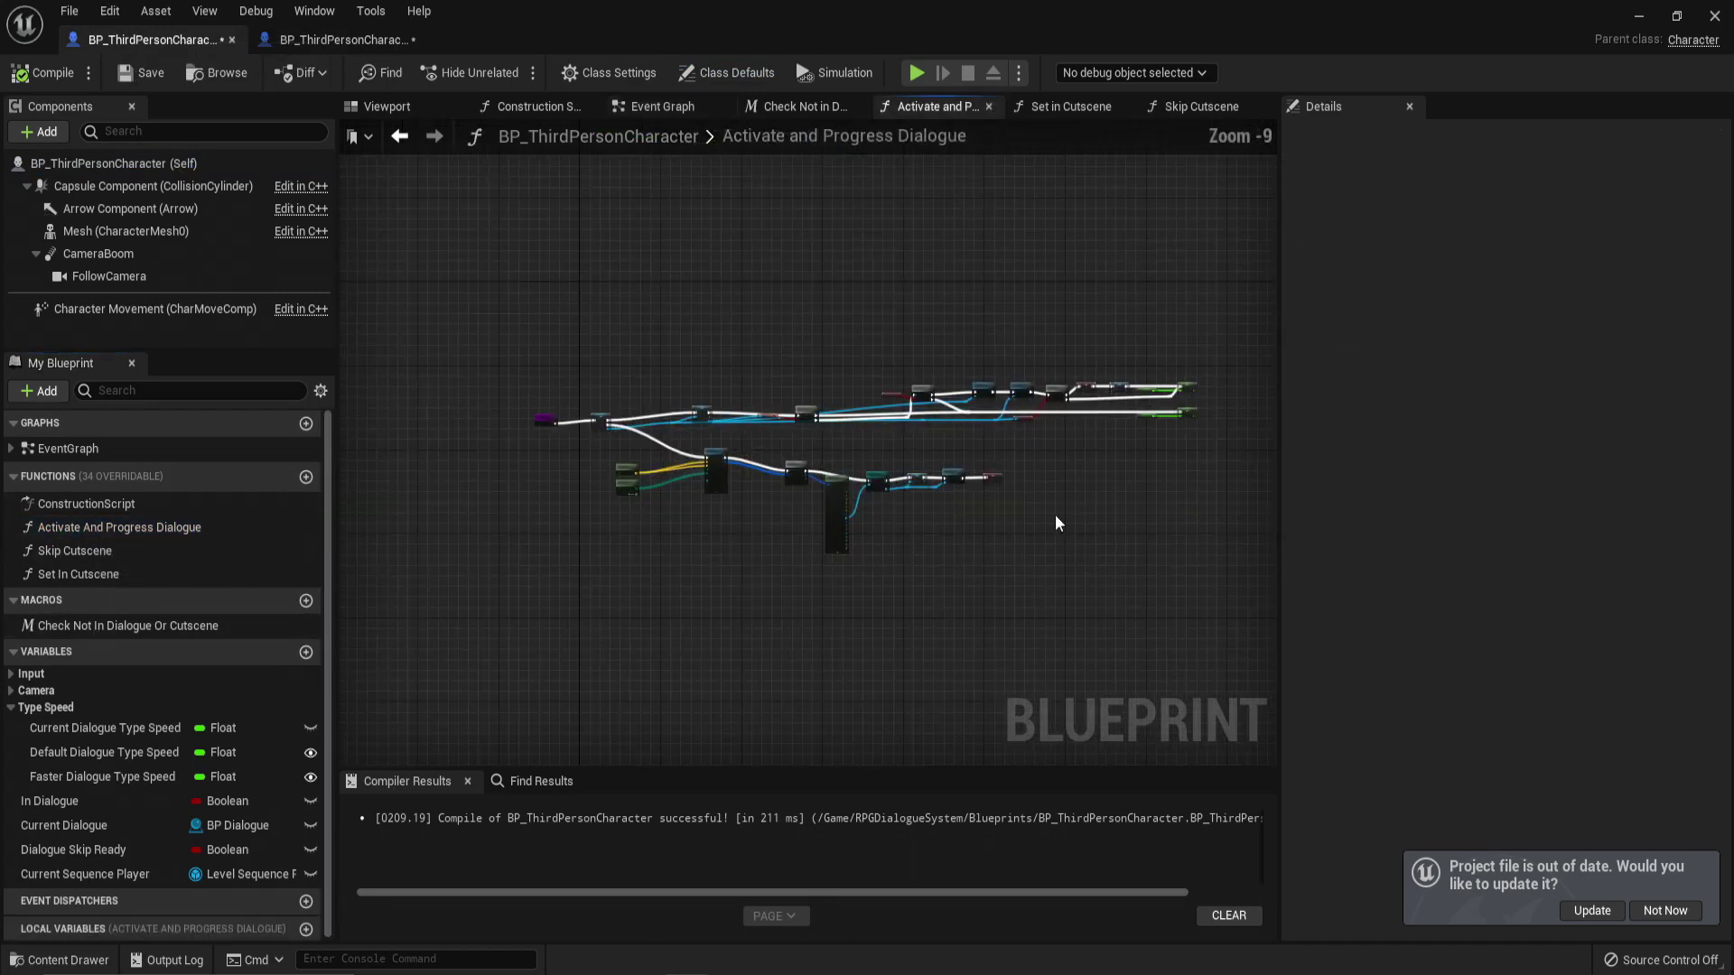
drag(1243, 595, 496, 224)
click(381, 41)
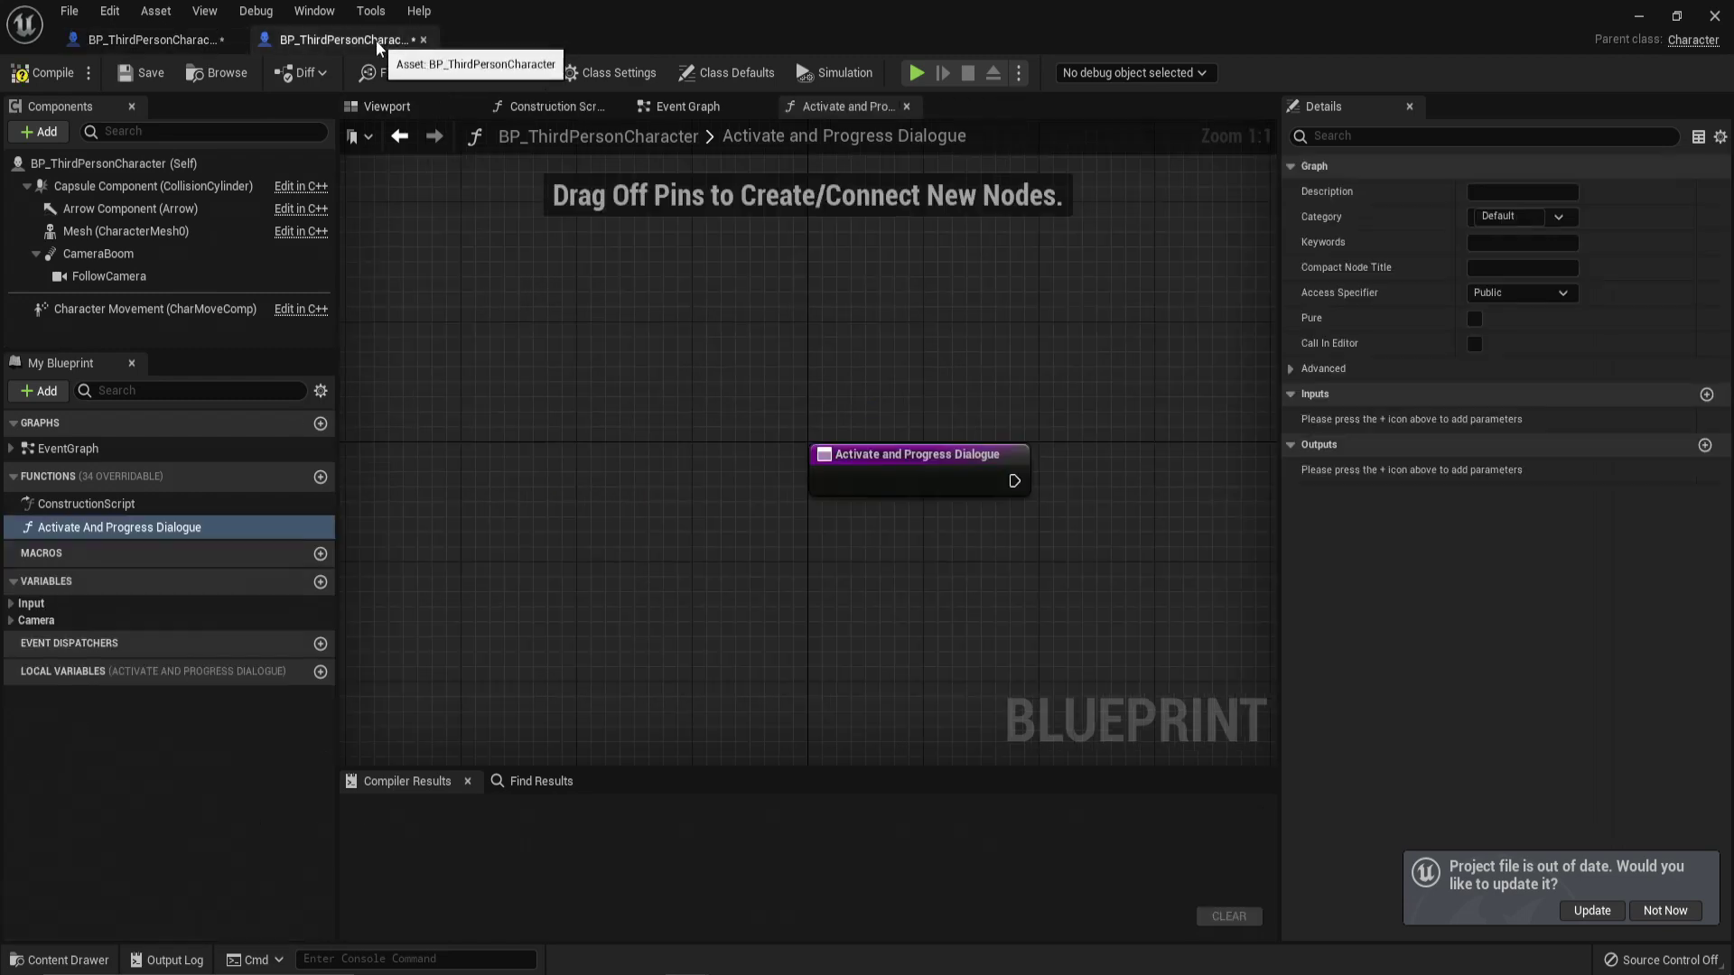
scroll(869, 419, down, 5)
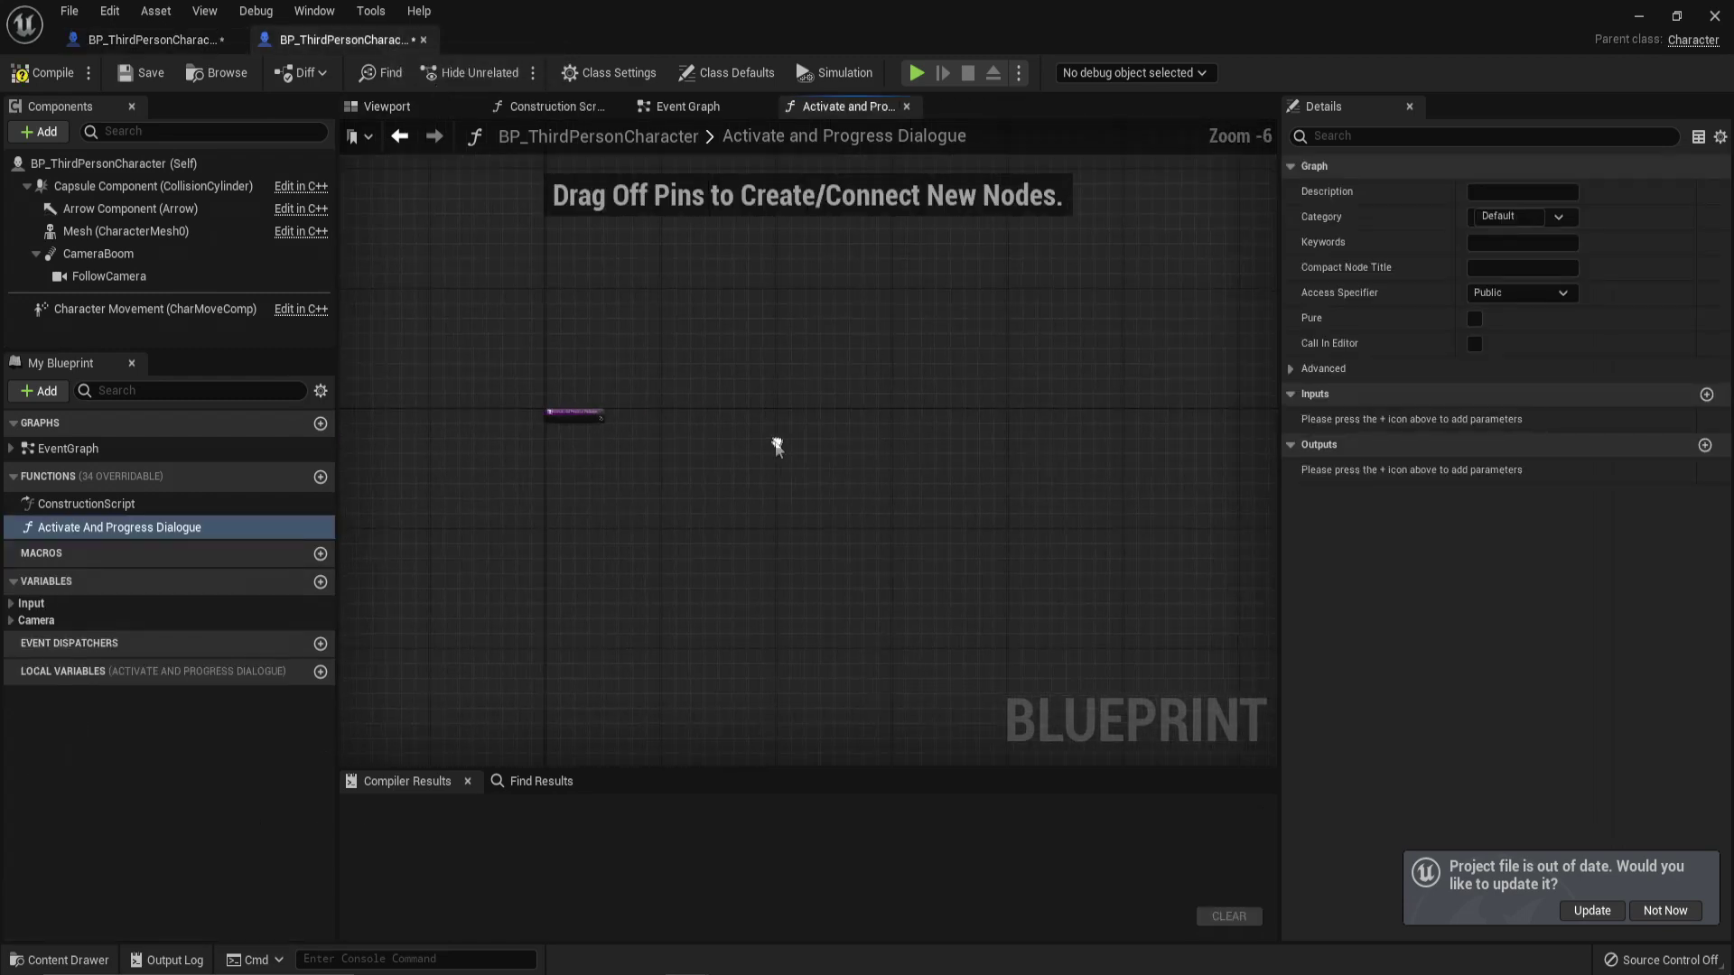
key(ctrl+v)
Step: Connect the function's entry node to the Current Dialogue Get node and move the entry node into line with it
drag(465, 404, 816, 388)
scroll(603, 420, up, 5)
drag(550, 386, 498, 372)
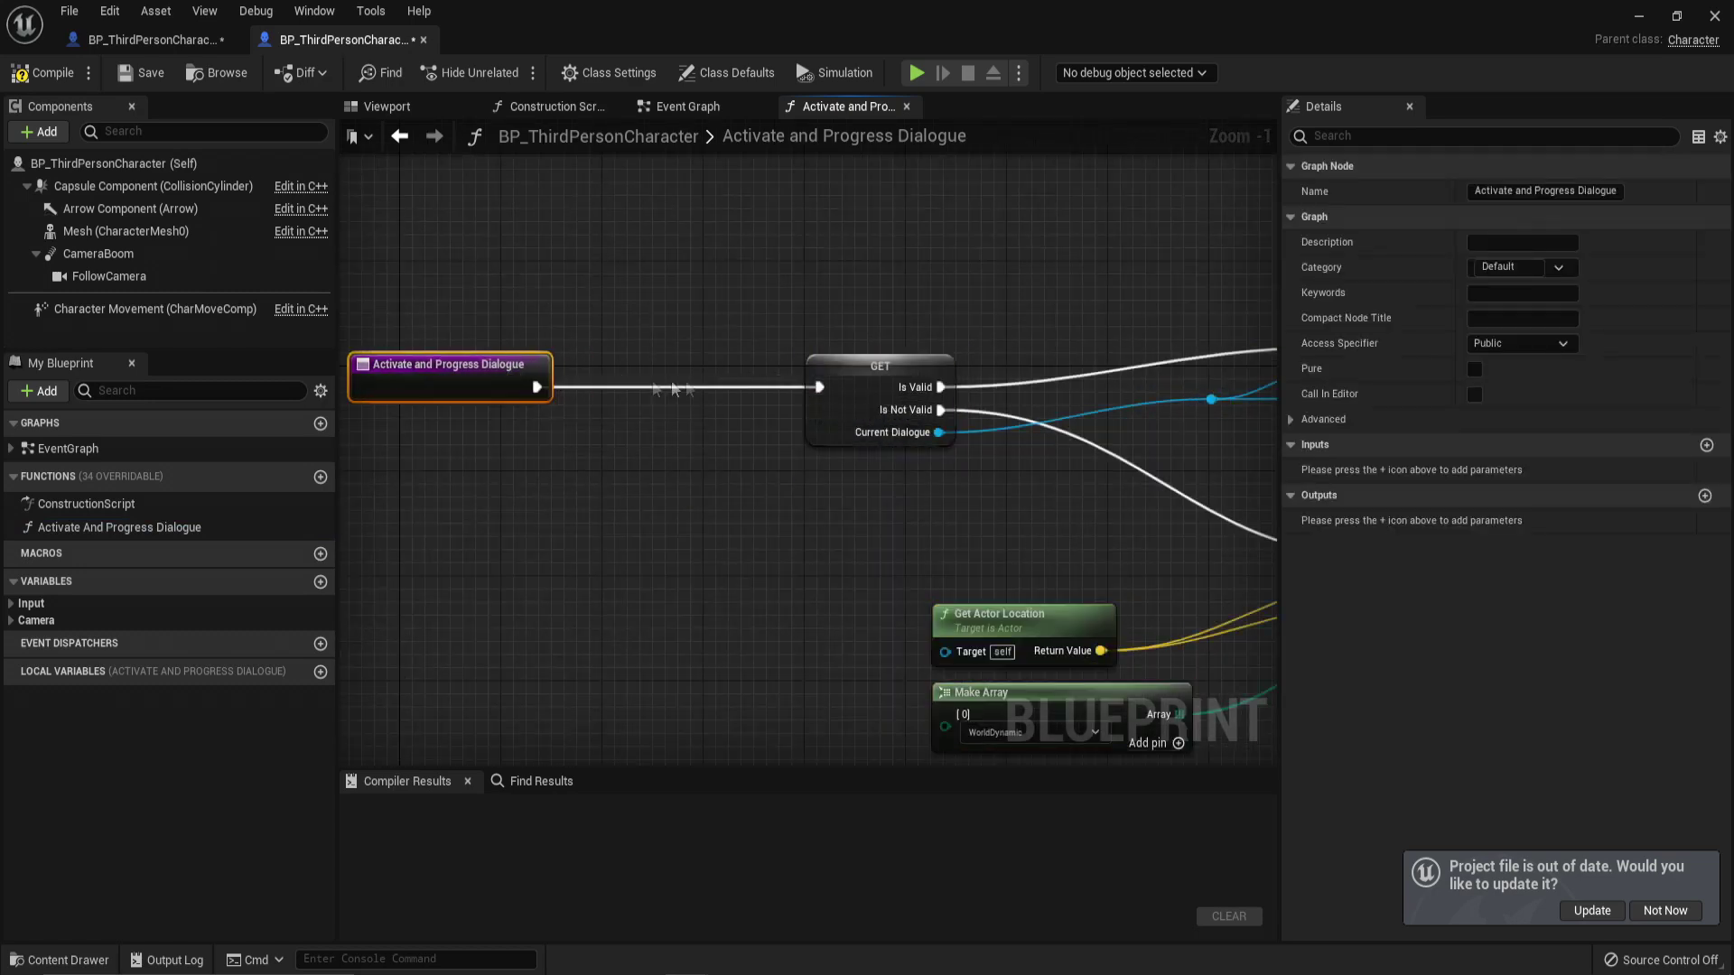
scroll(708, 380, down, 5)
scroll(734, 485, down, 3)
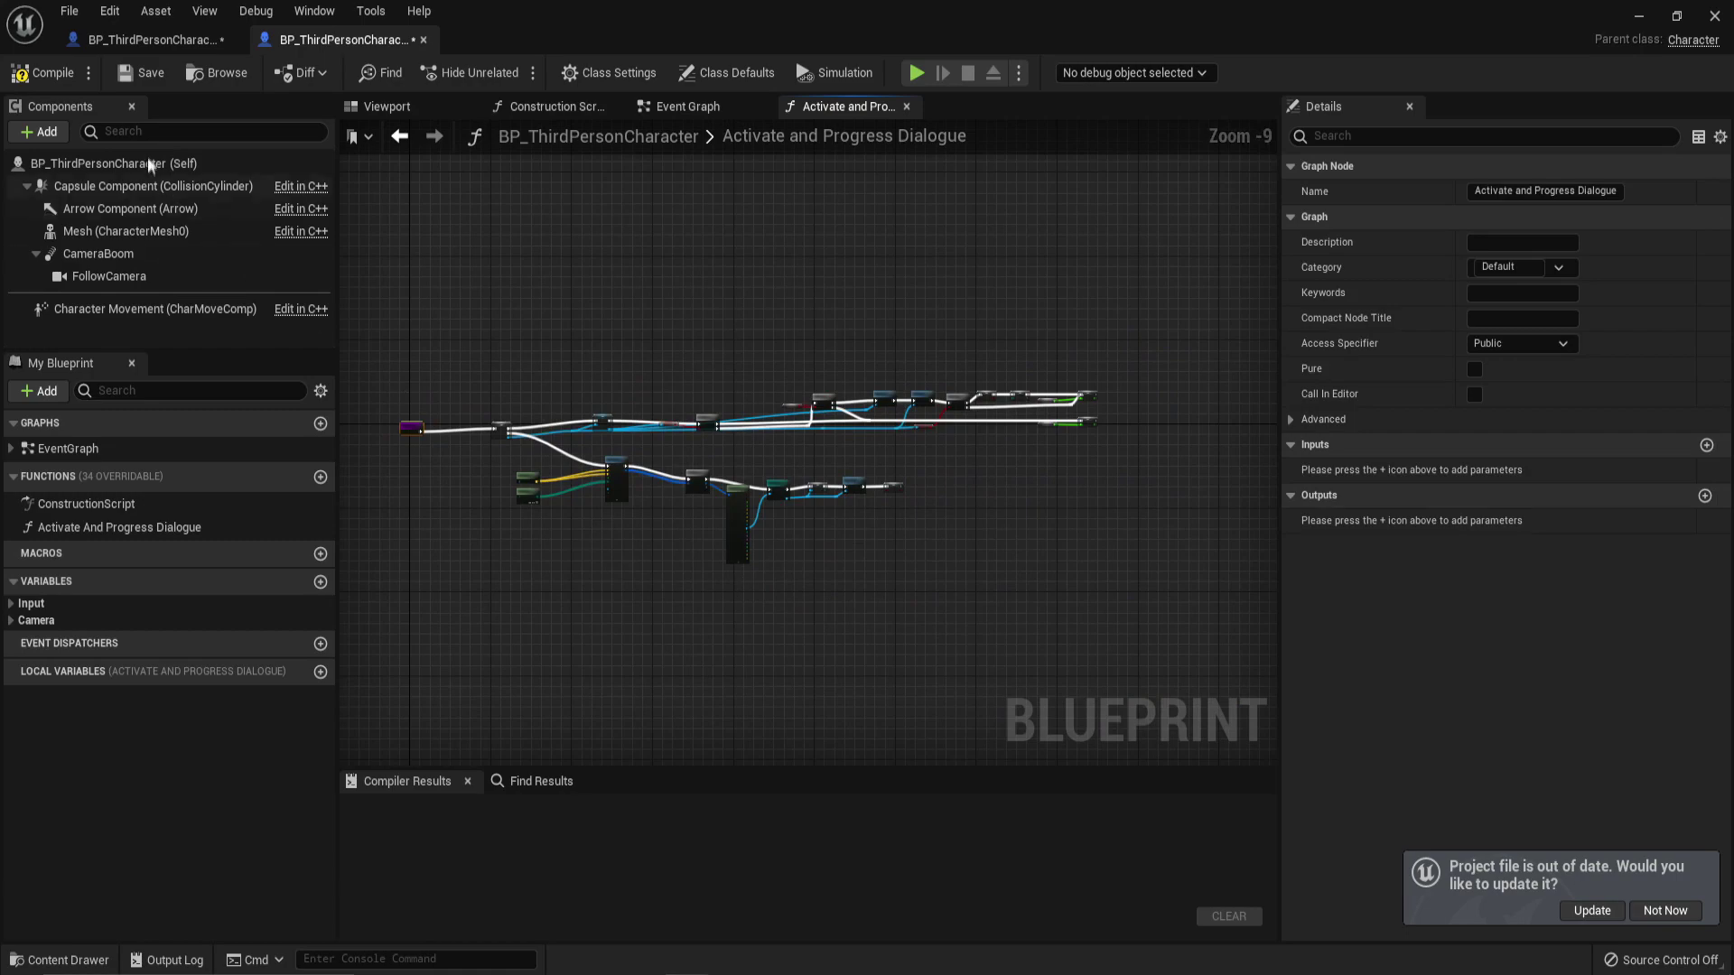
Step: Compile the template's character blueprint and create the missing Current Dialogue variable from its Get node
click(41, 73)
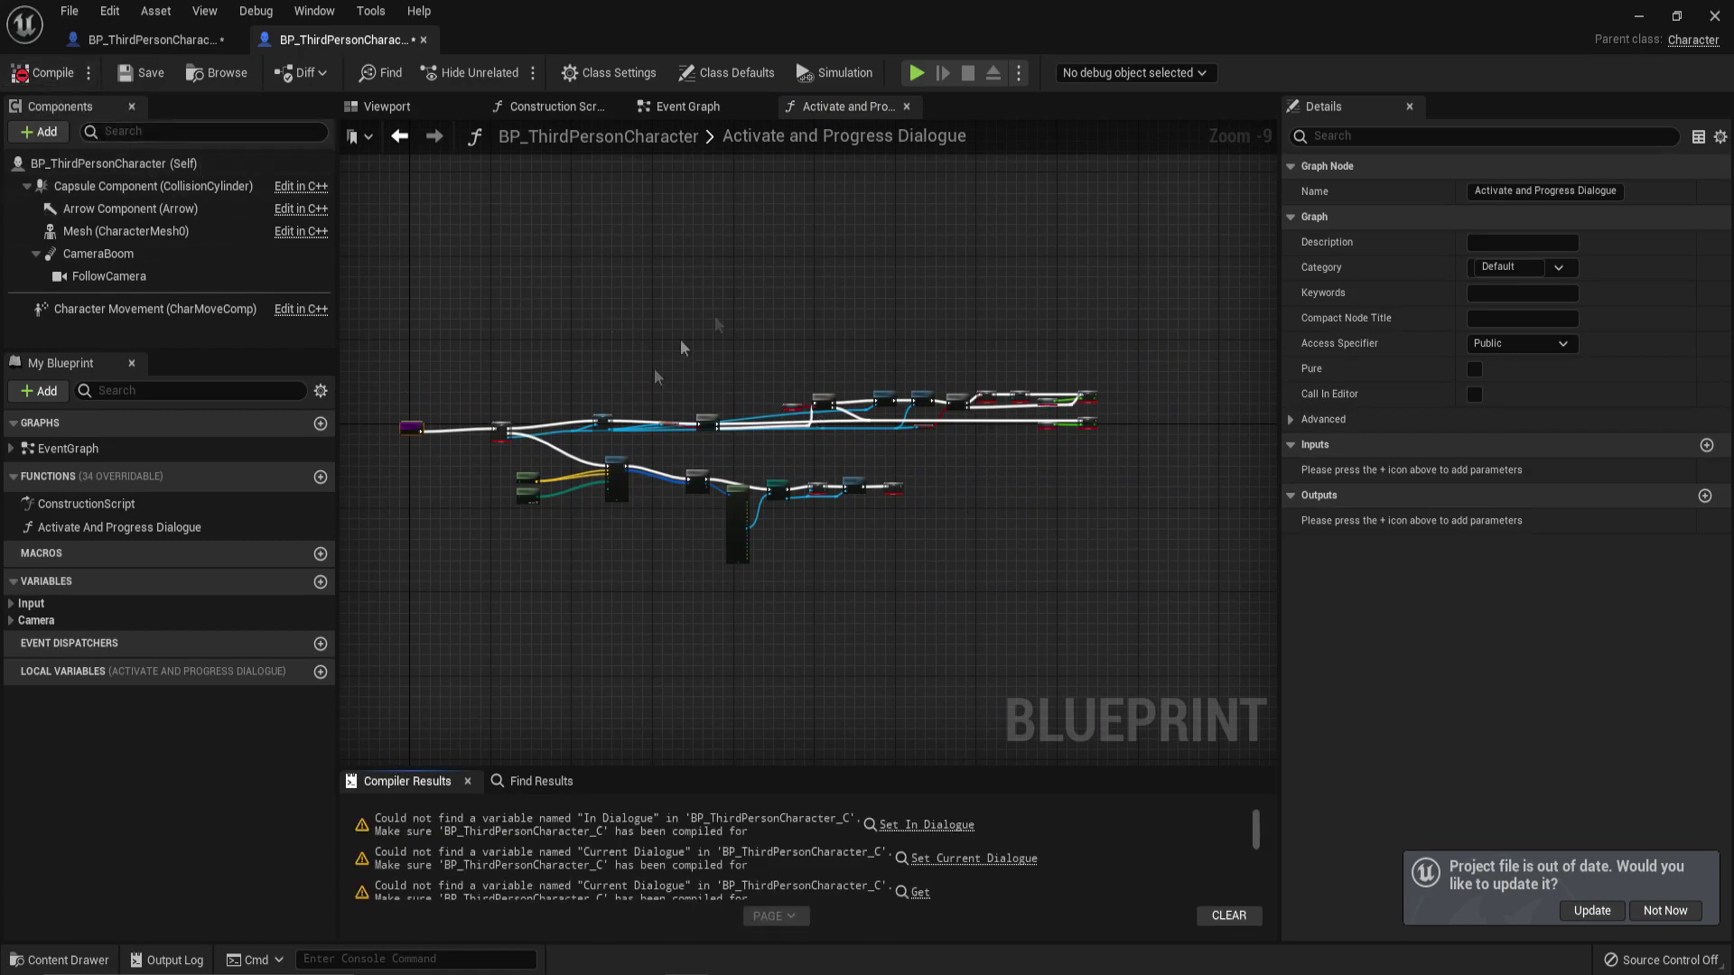
scroll(488, 446, up, 10)
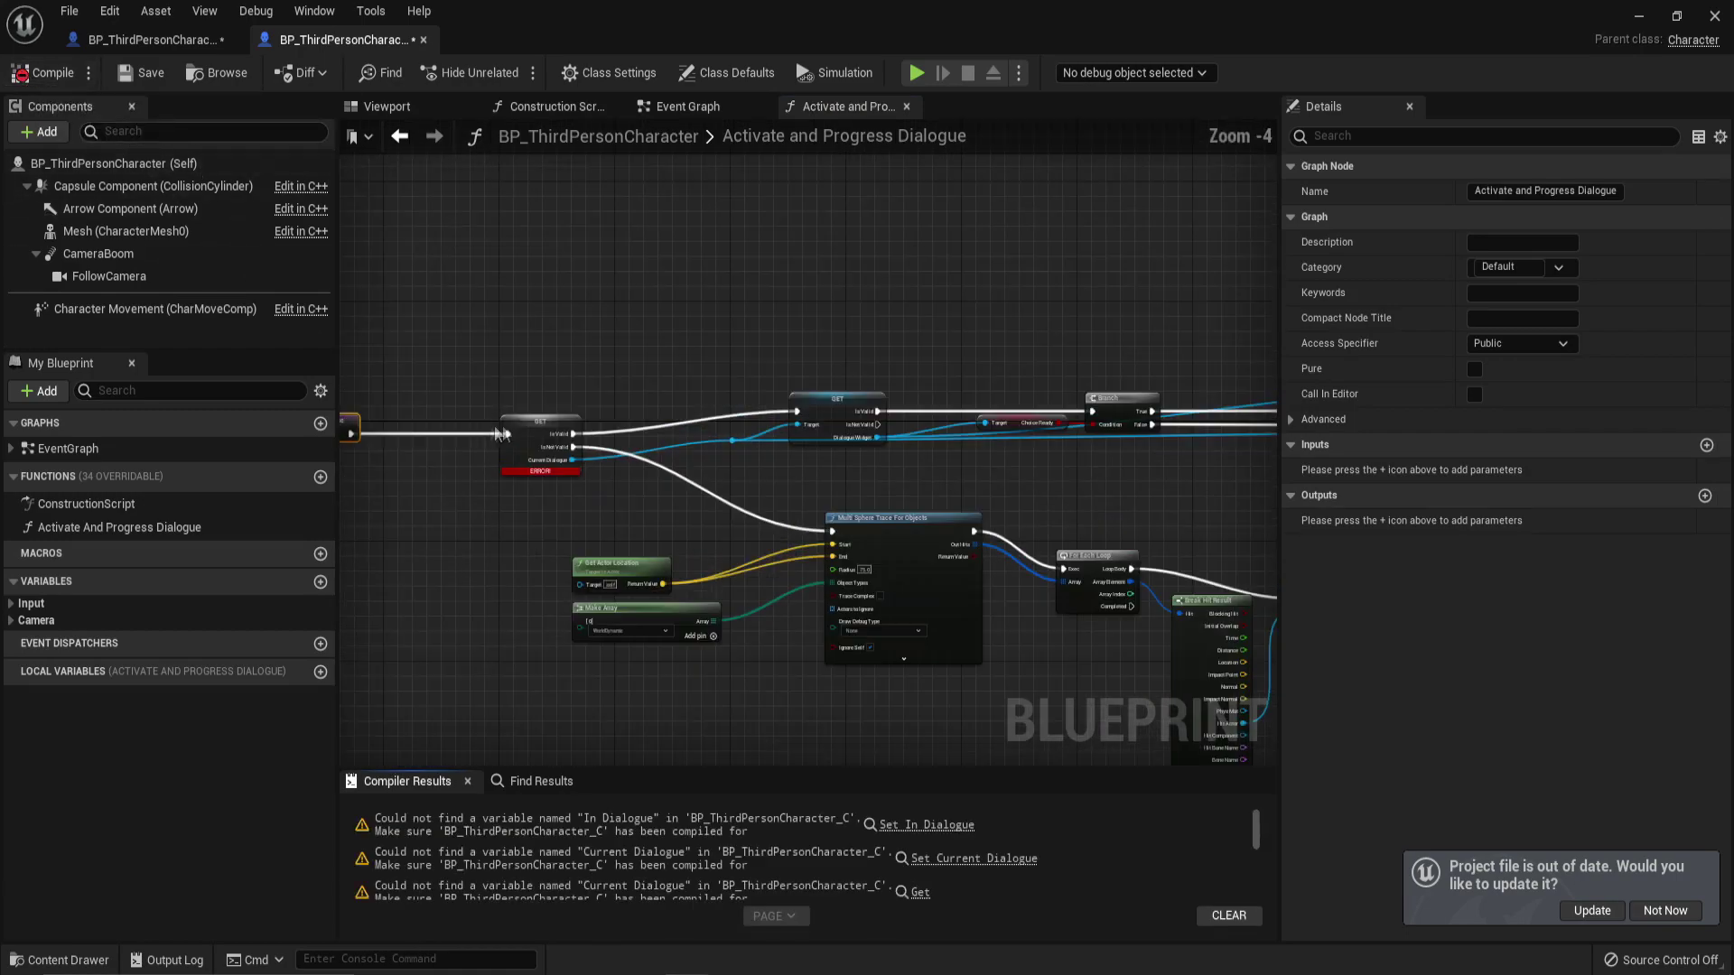
right_click(522, 475)
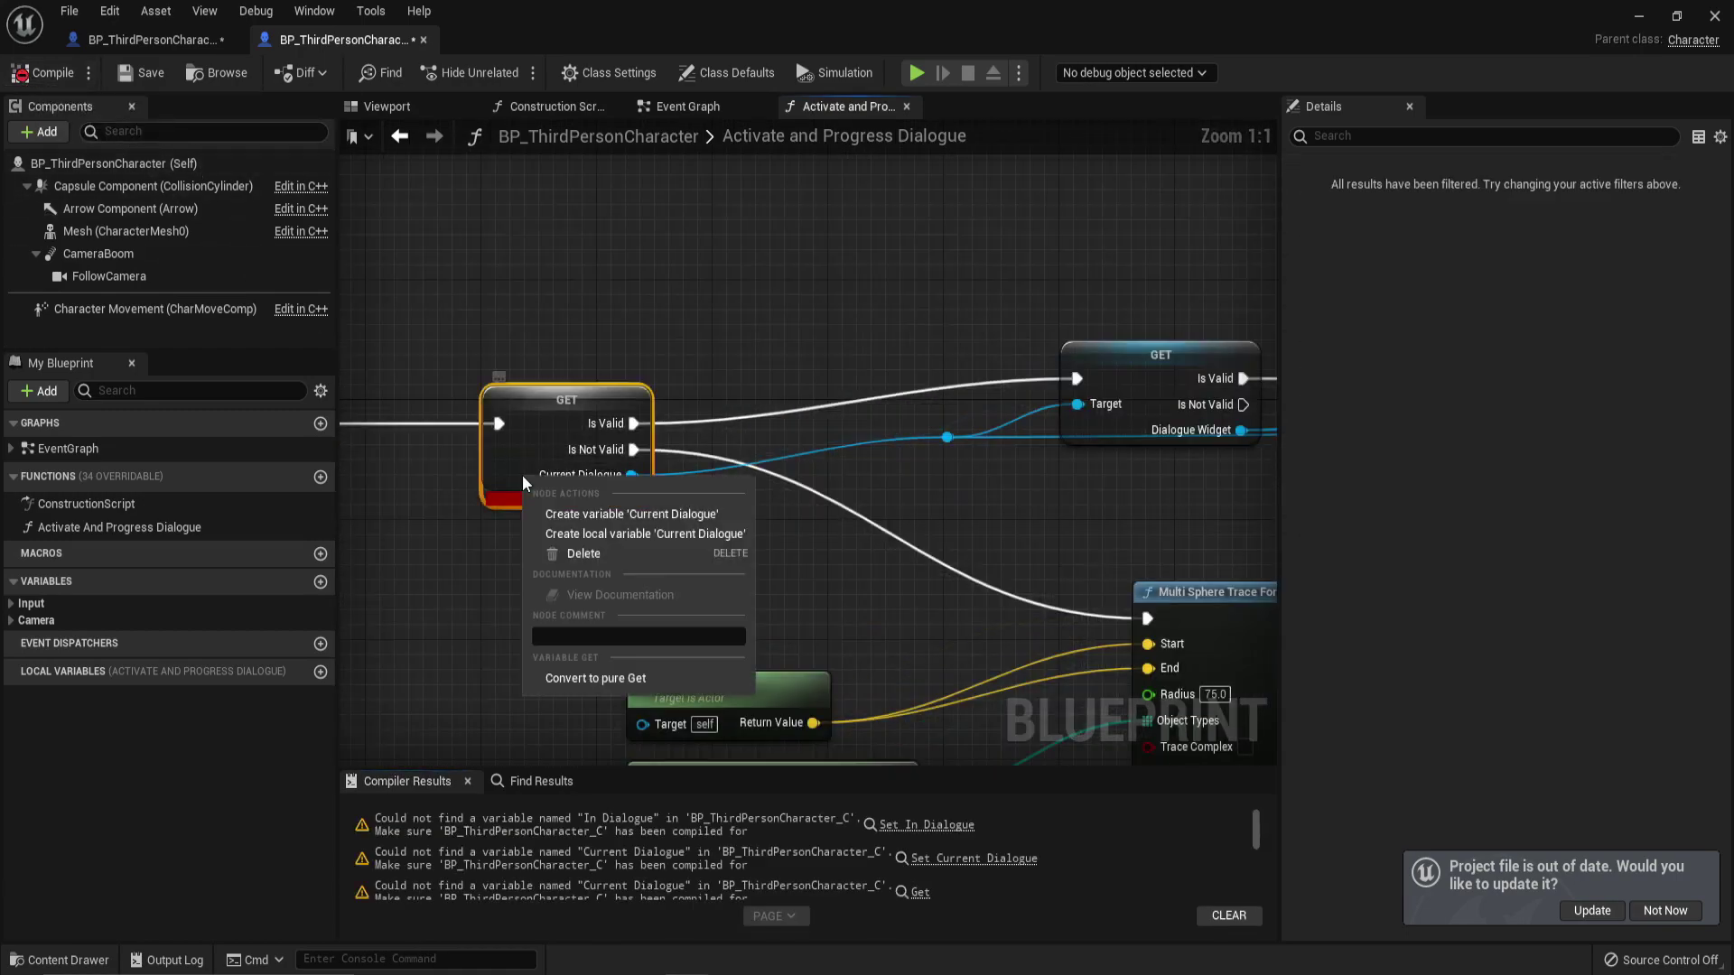
click(579, 517)
Step: Create the missing Dialogue Skip Ready and In Dialogue variables from their nodes, and recompile the blueprint
right_drag(1151, 495, 30, 521)
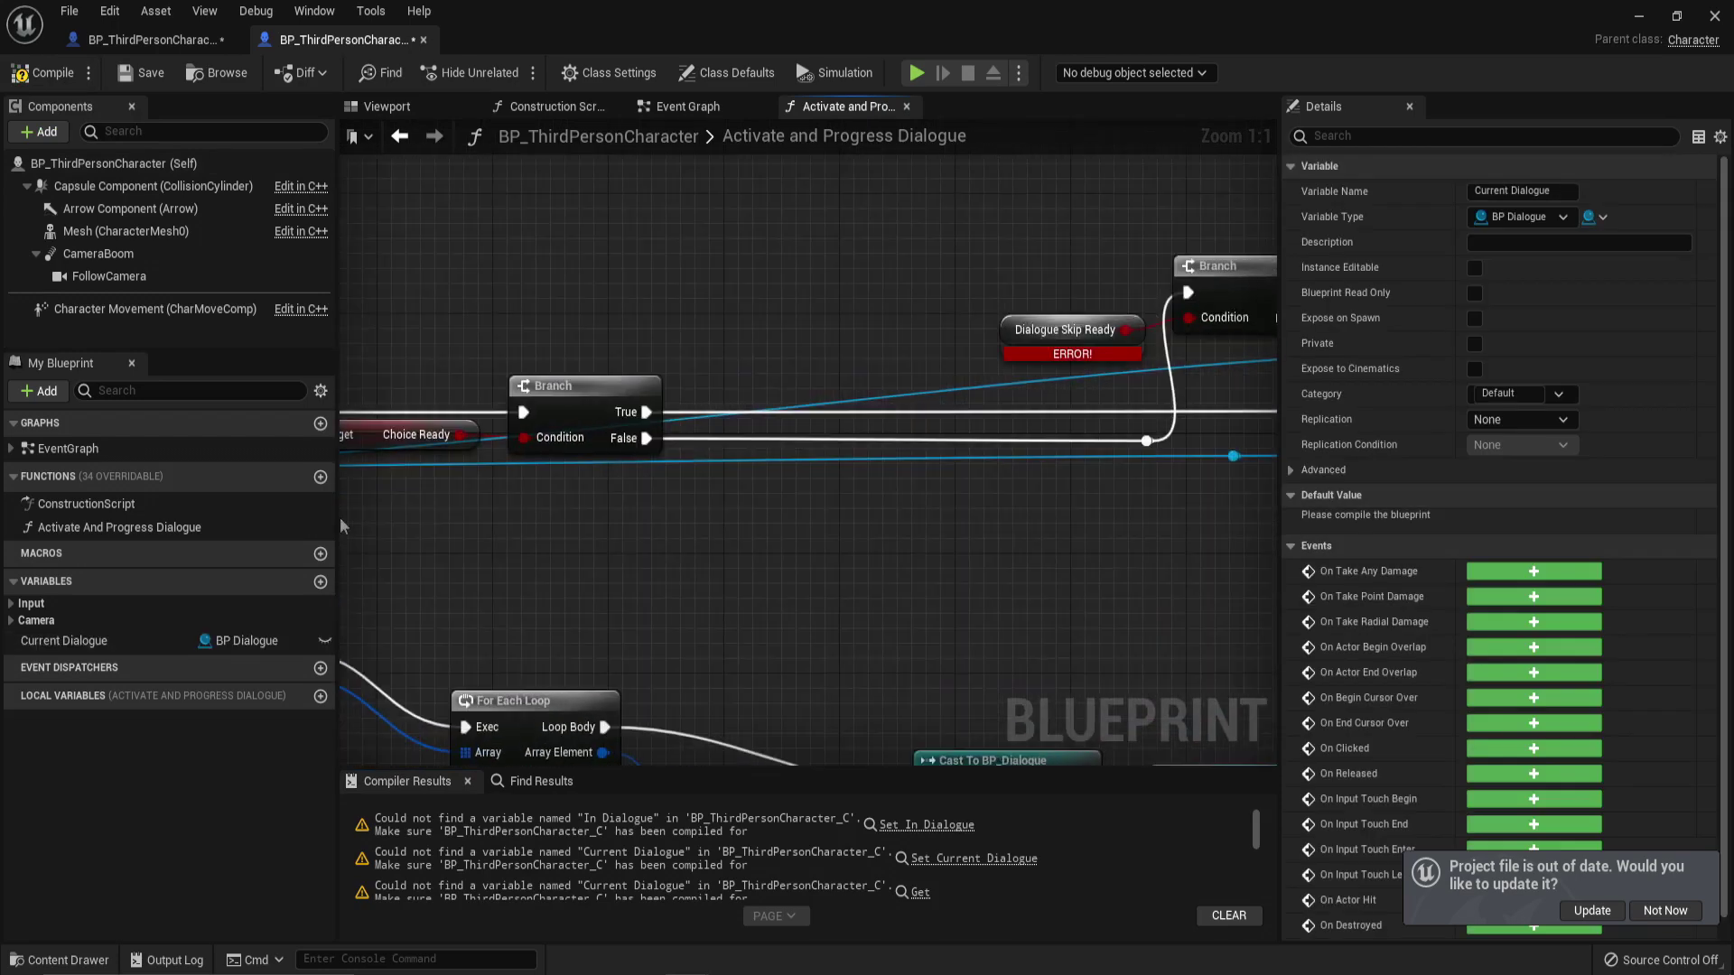
right_click(1018, 329)
click(1108, 361)
right_drag(1108, 361, 348, 570)
right_click(983, 354)
click(993, 383)
right_drag(1210, 437, 761, 443)
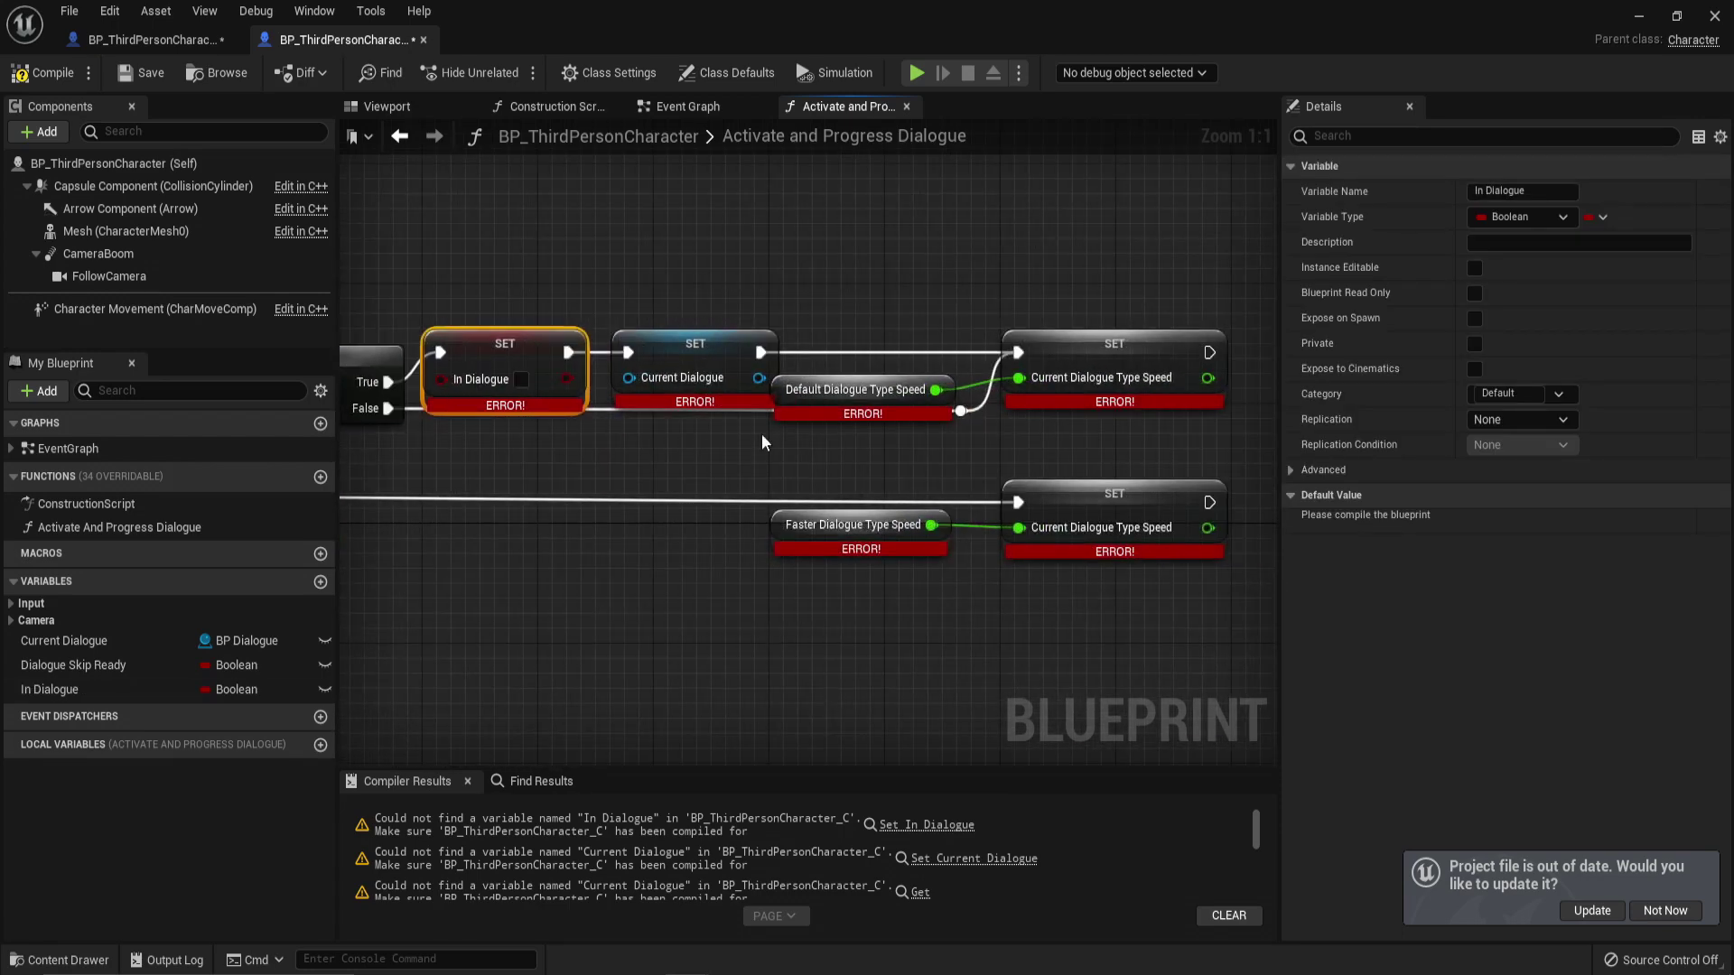
click(39, 76)
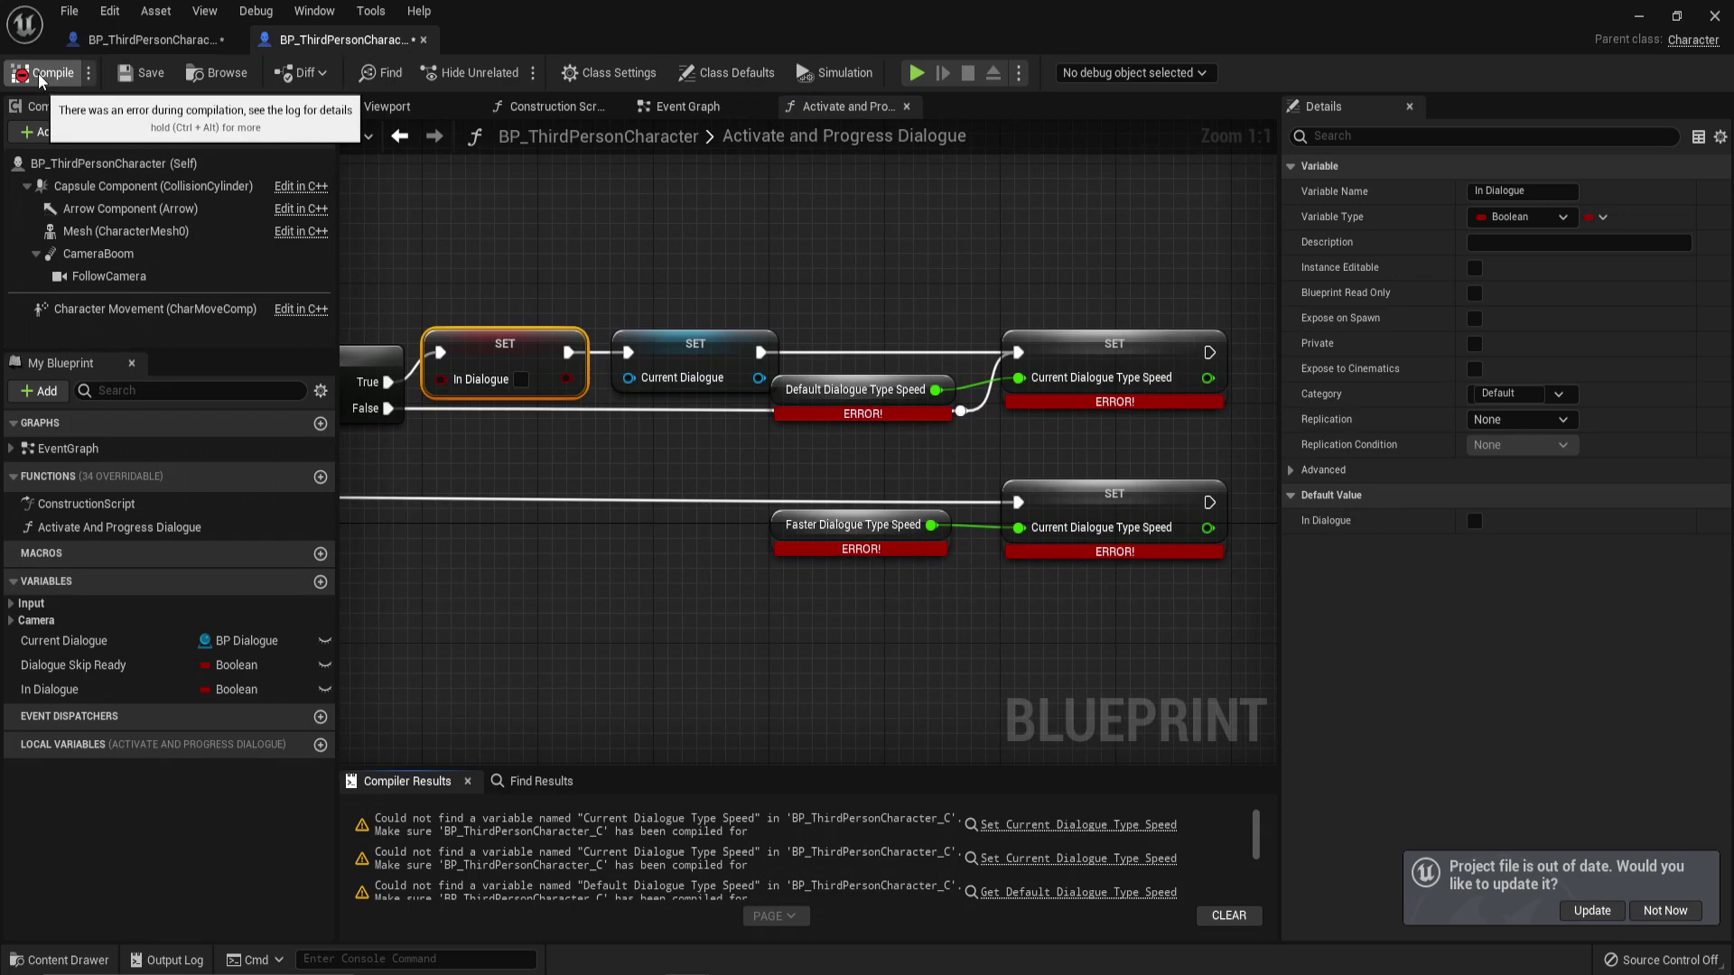
Step: Create the missing Current Dialogue Type Speed and Default Dialogue Type Speed variables from their nodes
right_click(824, 390)
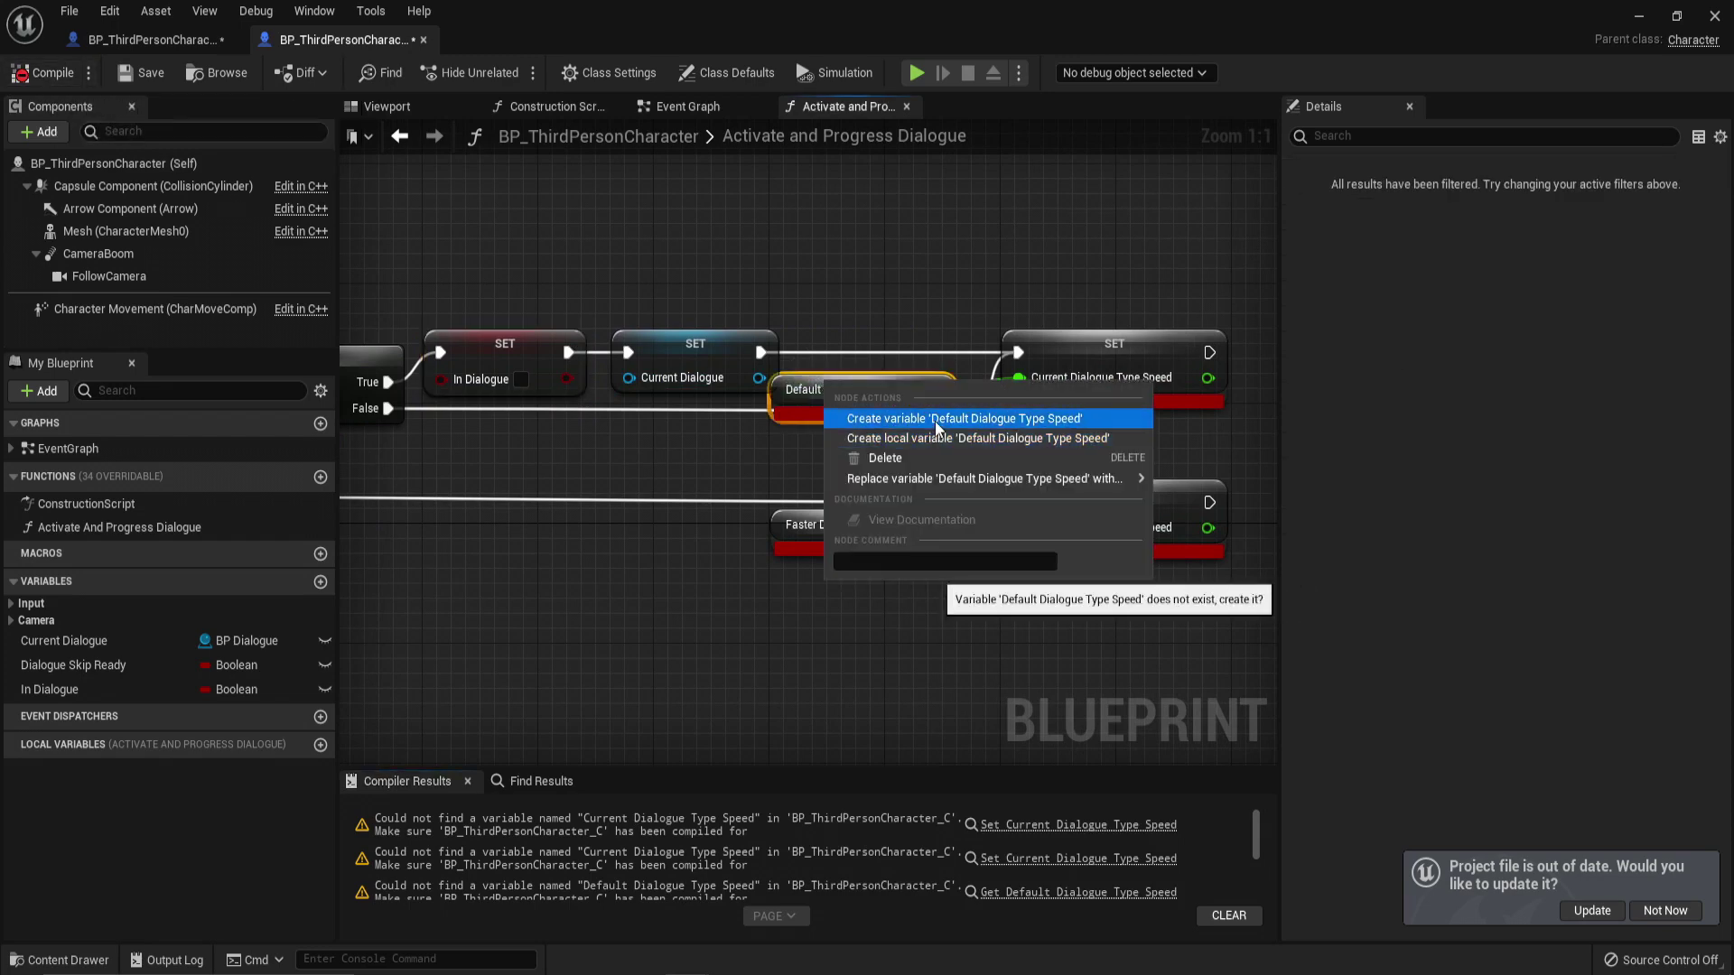
right_click(1160, 341)
click(1221, 377)
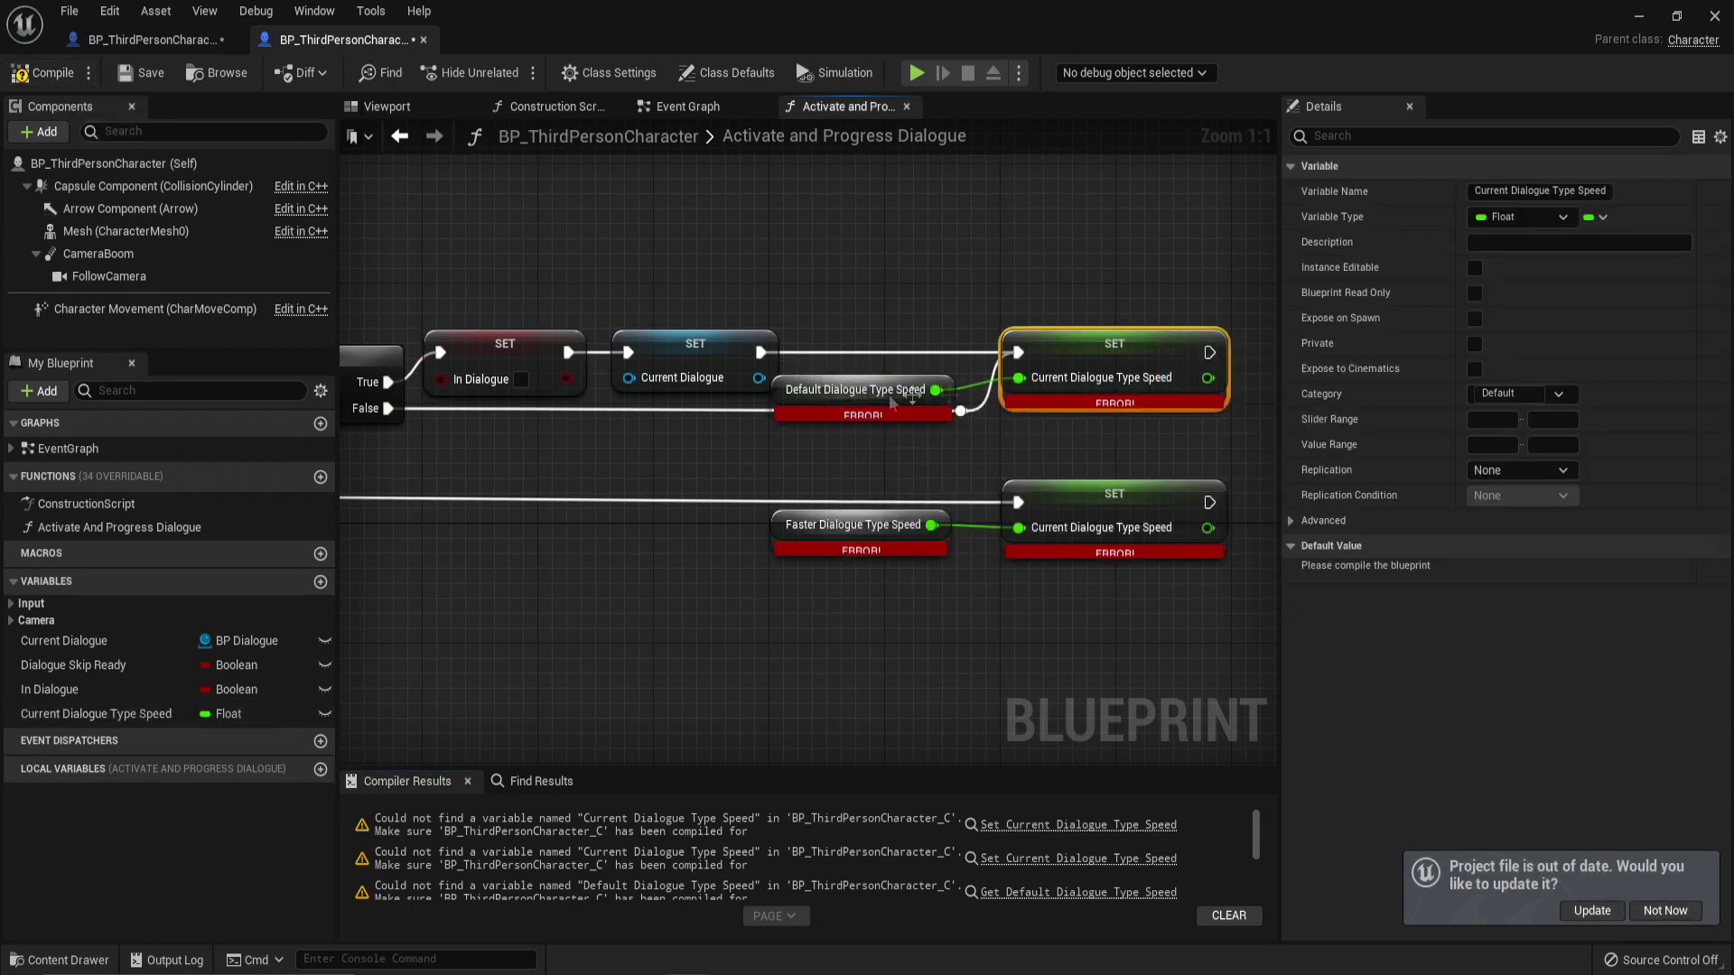
right_click(844, 390)
click(943, 418)
Step: Create the missing Faster Dialogue Type Speed variable from its node and compile the template's character blueprint
scroll(813, 479, down, 1)
right_click(675, 544)
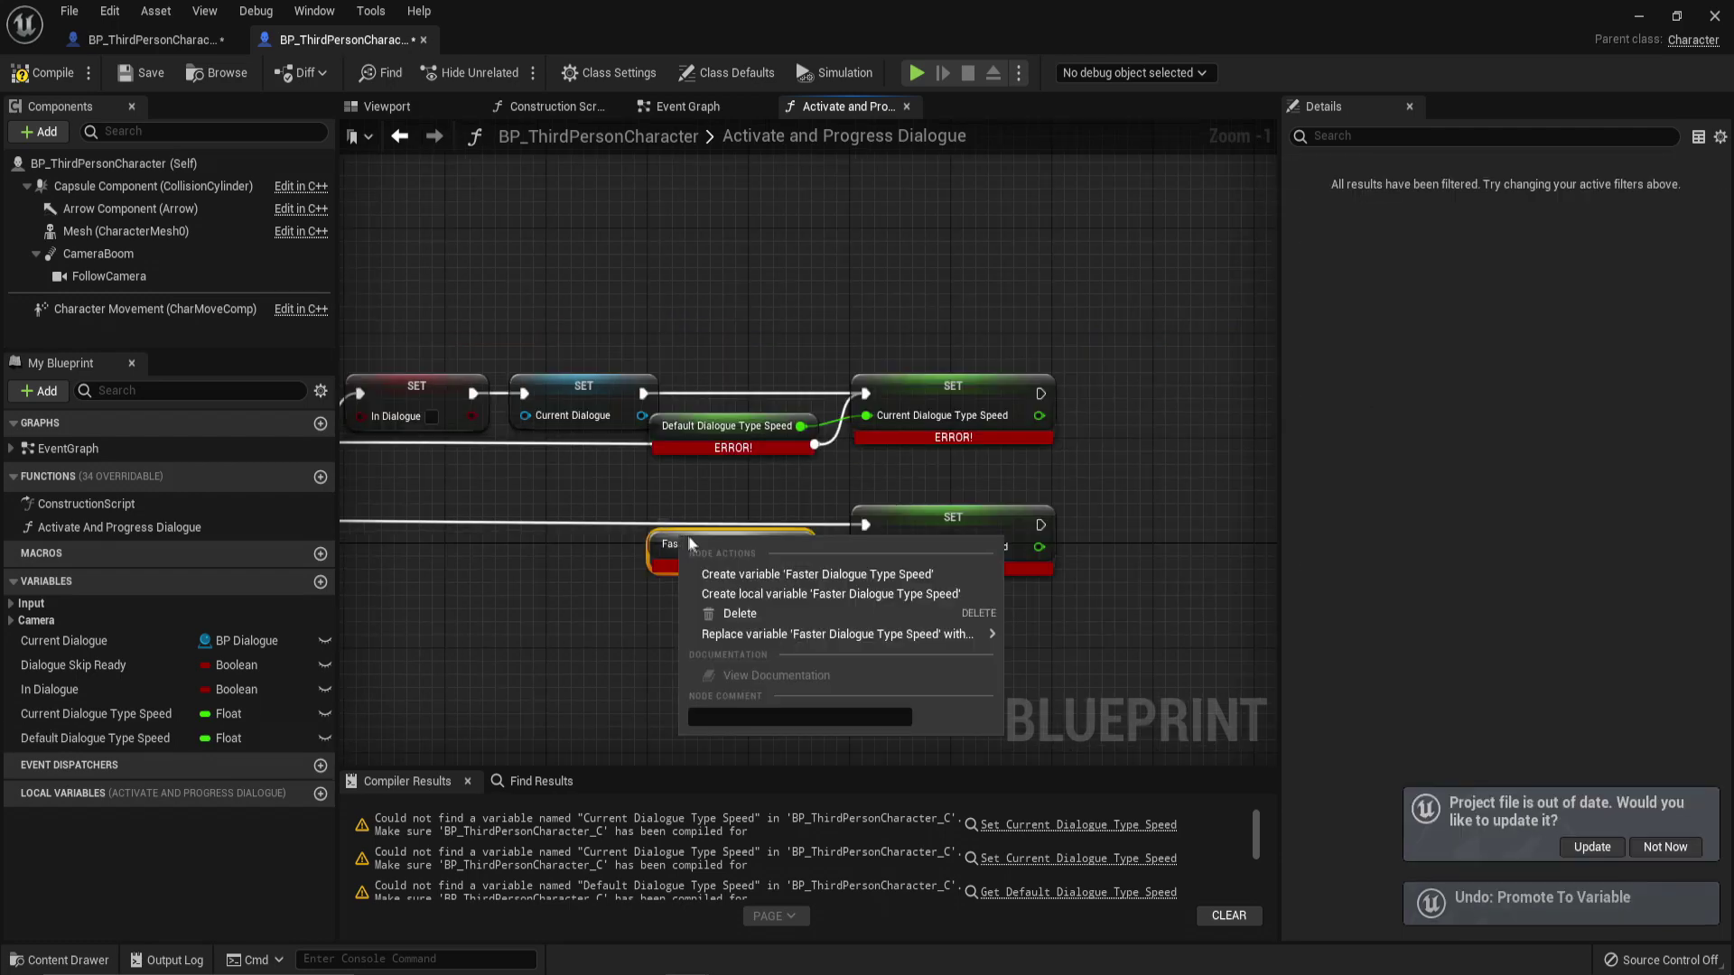
click(725, 578)
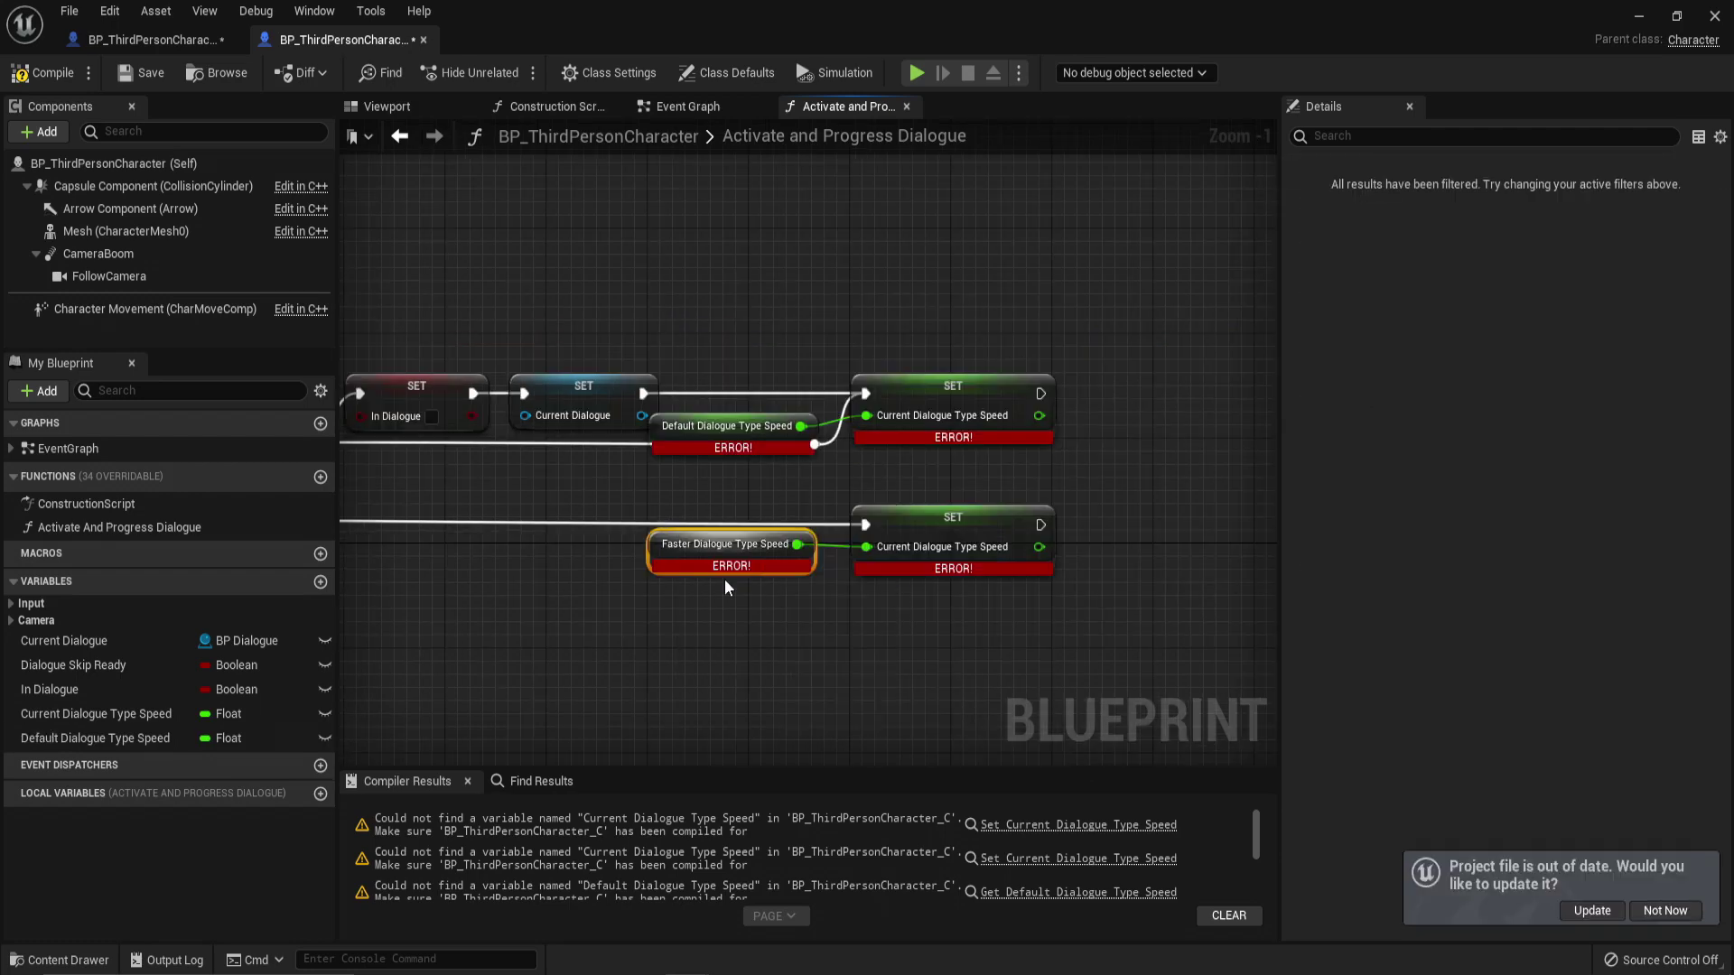
scroll(420, 327, down, 6)
right_drag(582, 472, 1165, 462)
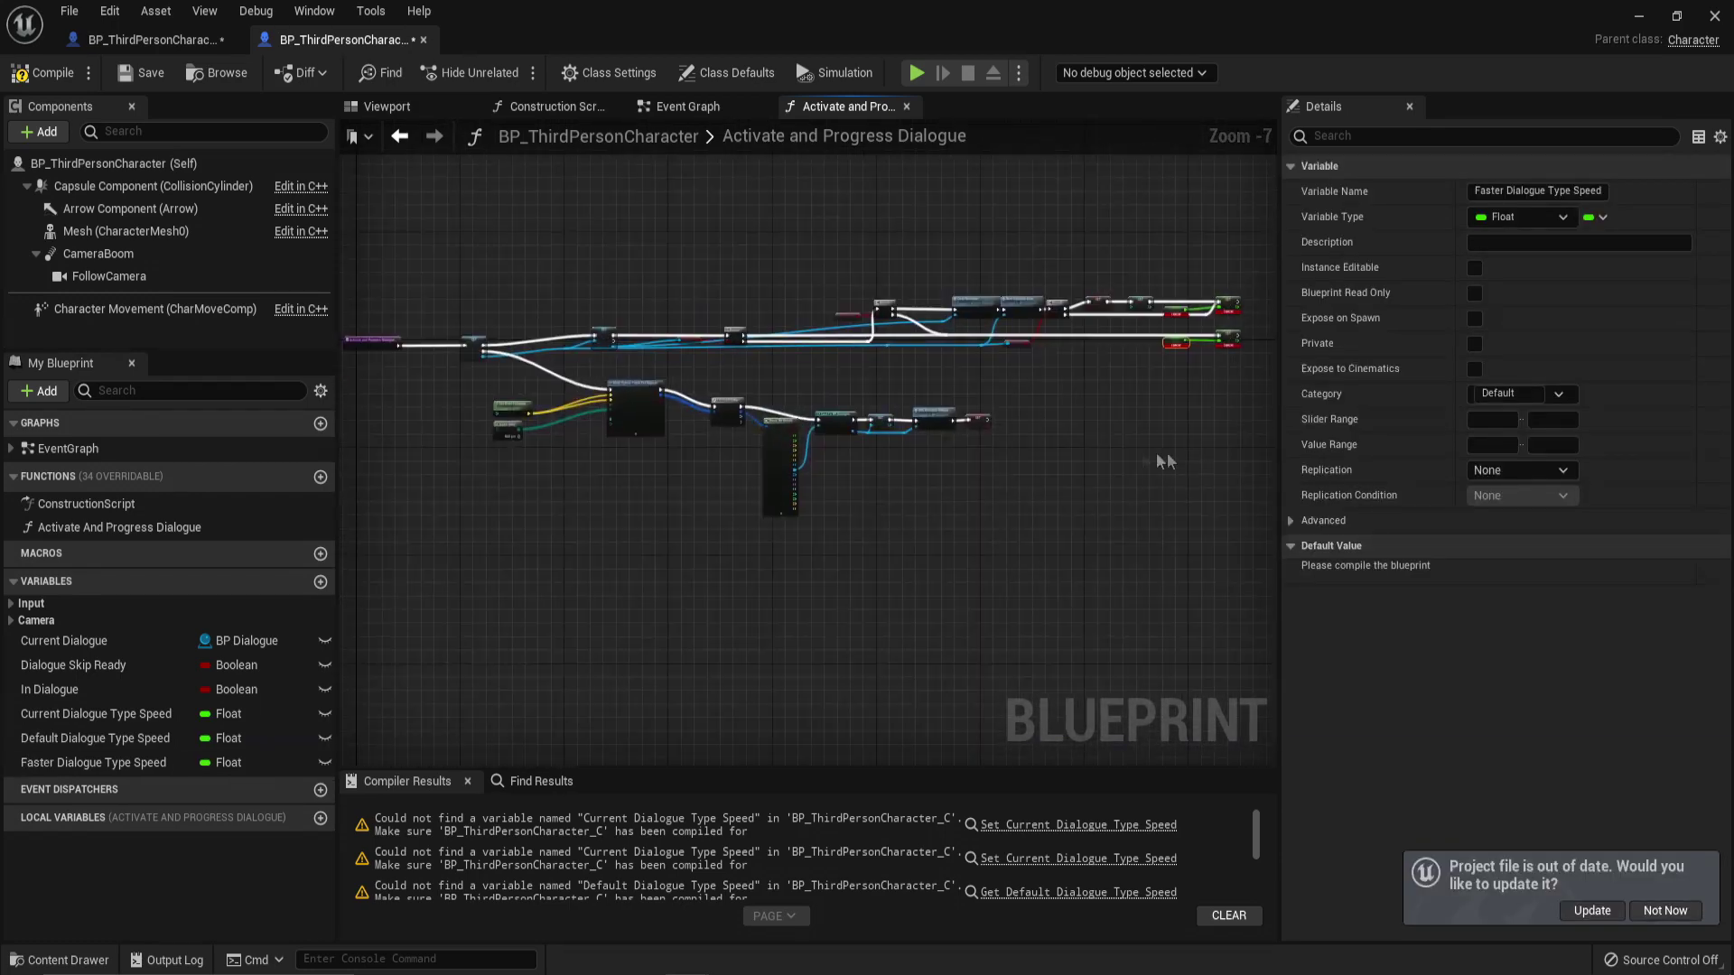
click(42, 72)
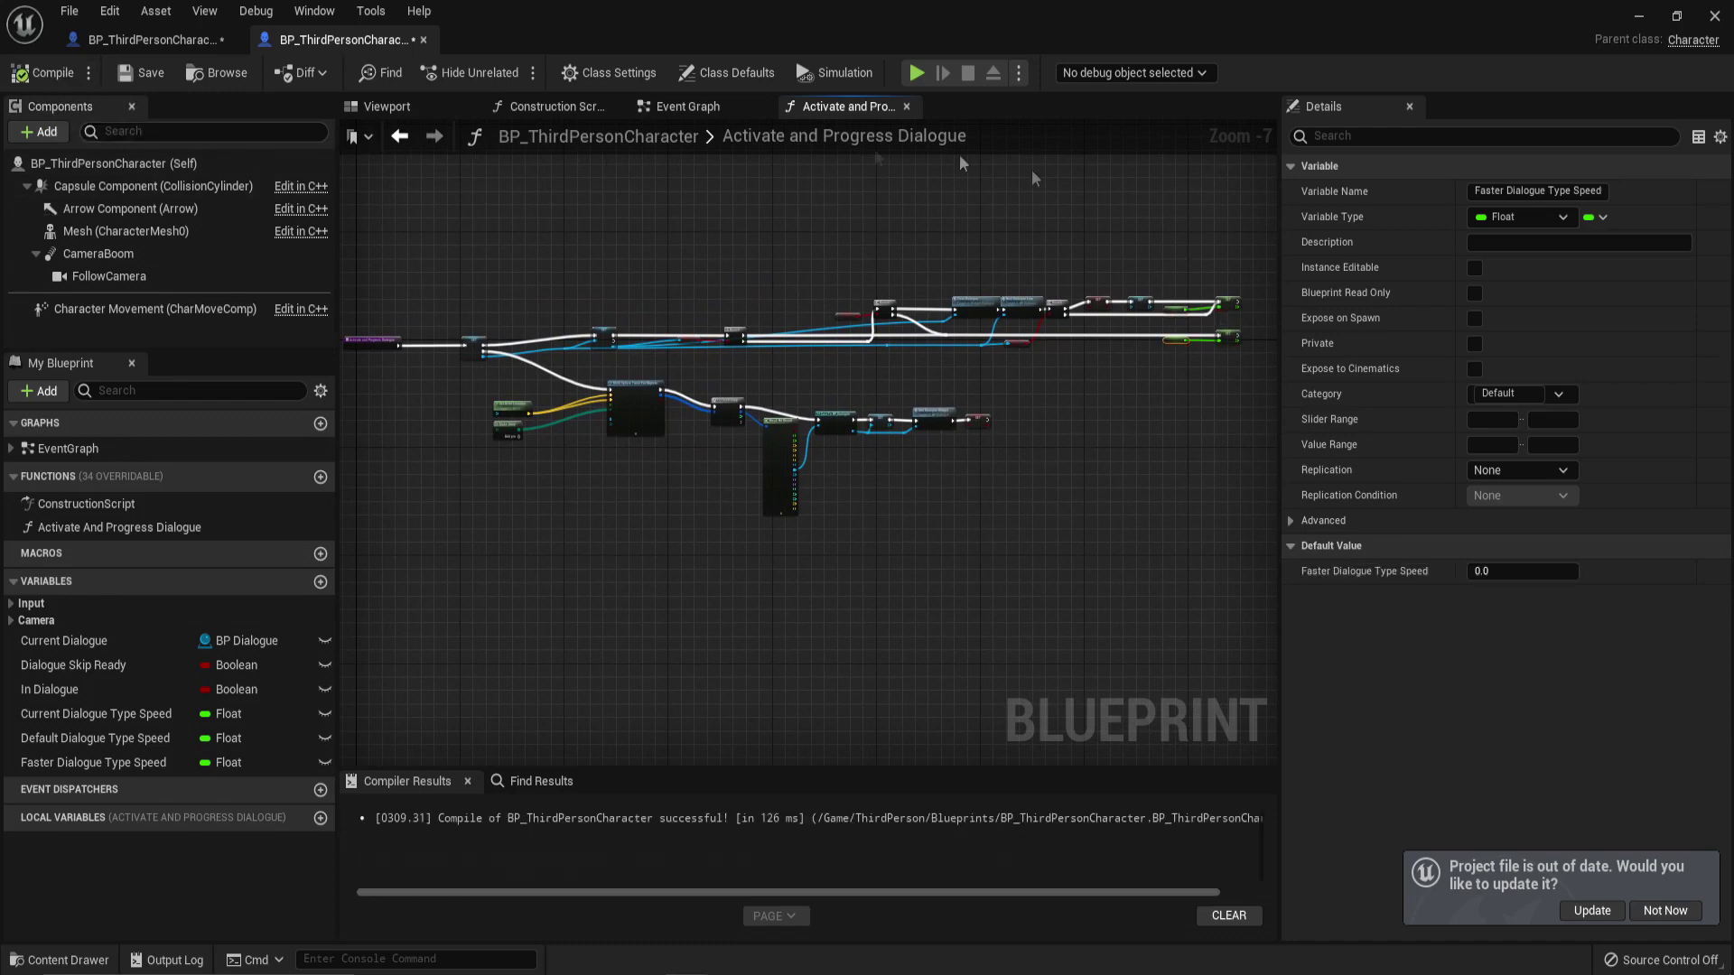
Step: Add a function named Skip Cutscene to the template's character blueprint, matching the name in the dialogue system's character
click(402, 138)
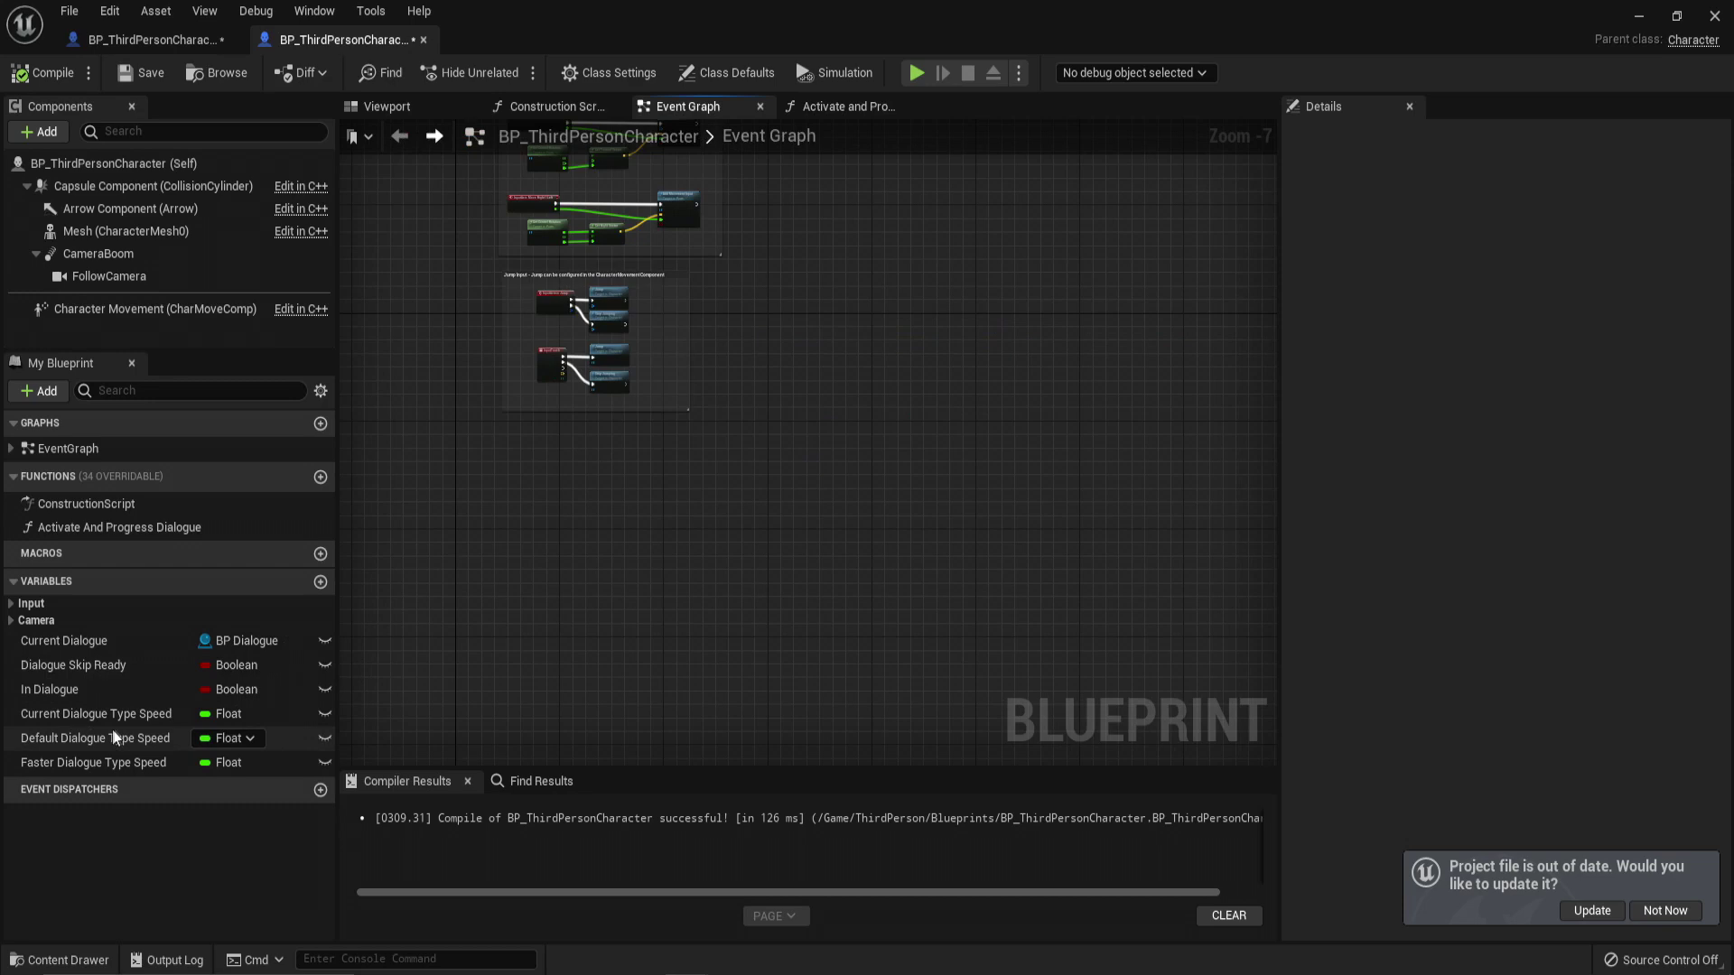
click(169, 35)
click(73, 550)
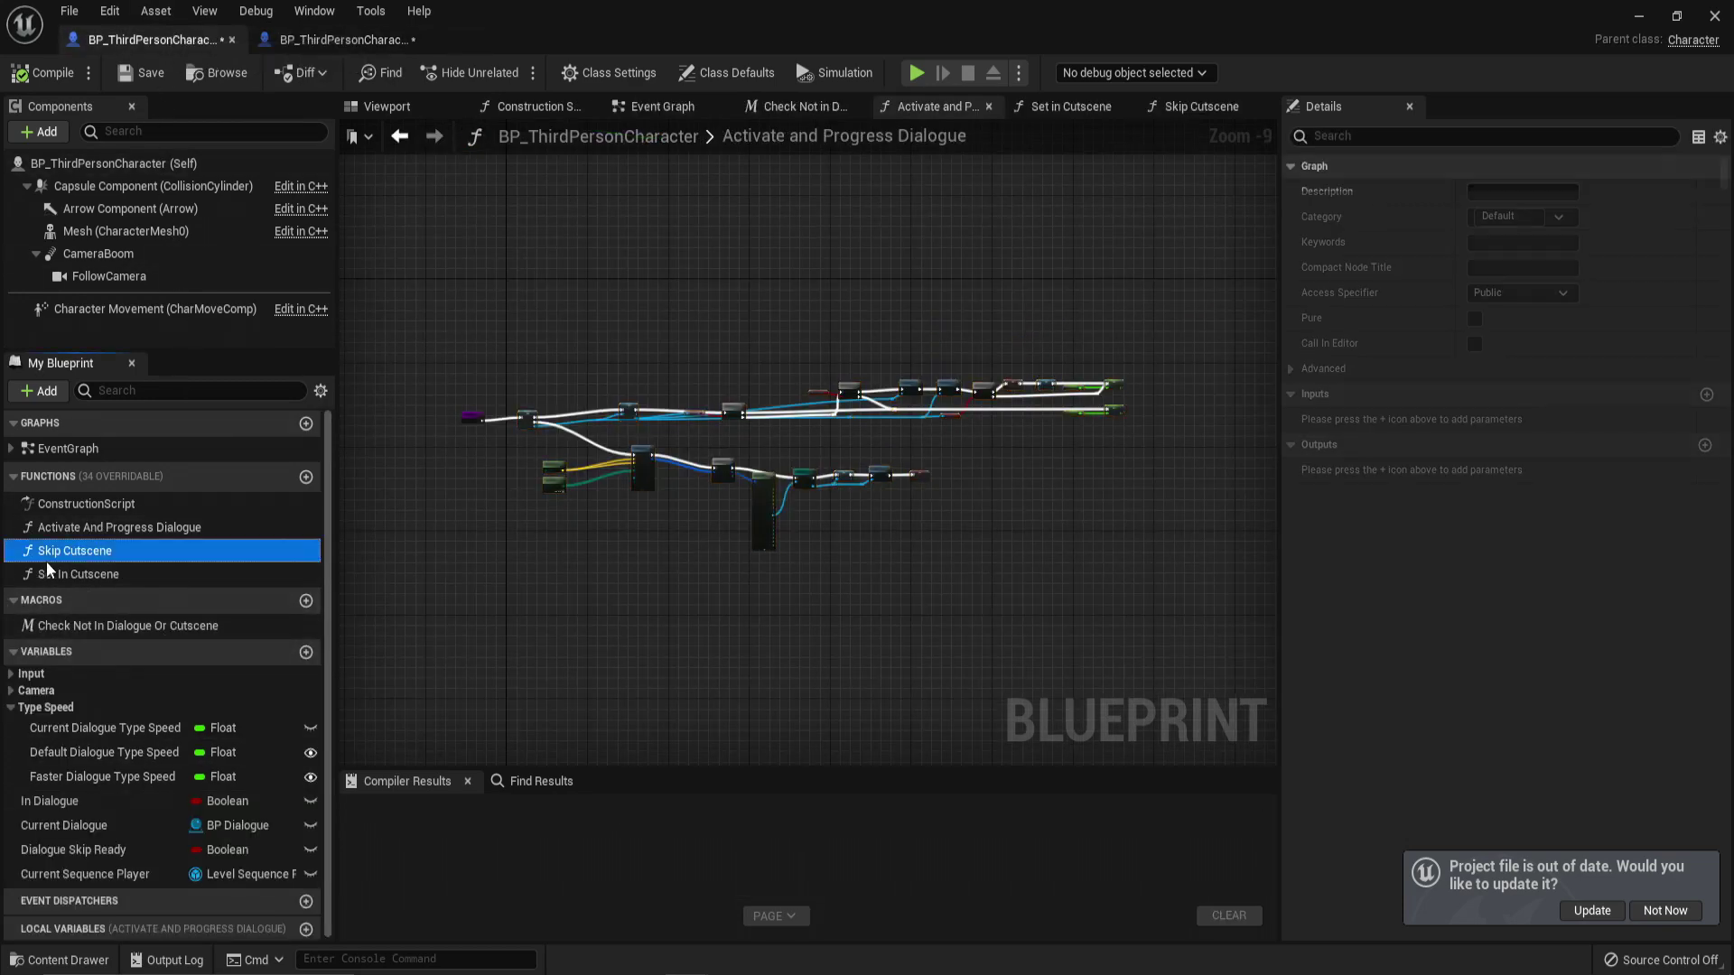
click(171, 552)
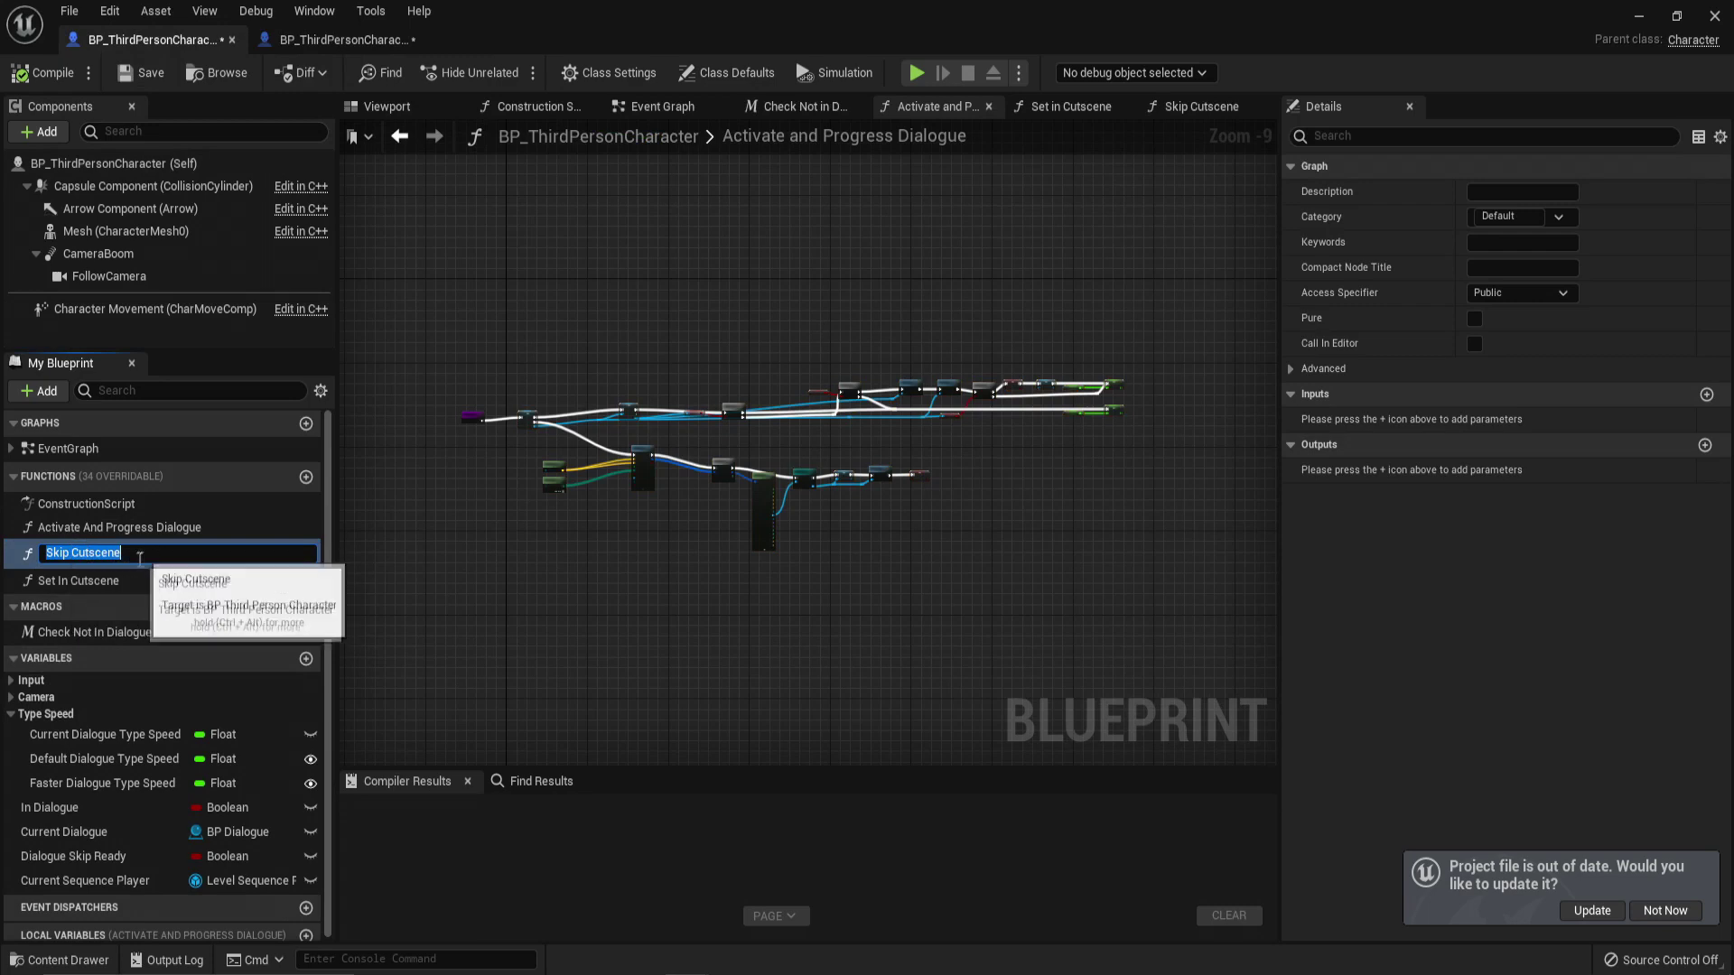
click(140, 580)
double_click(106, 548)
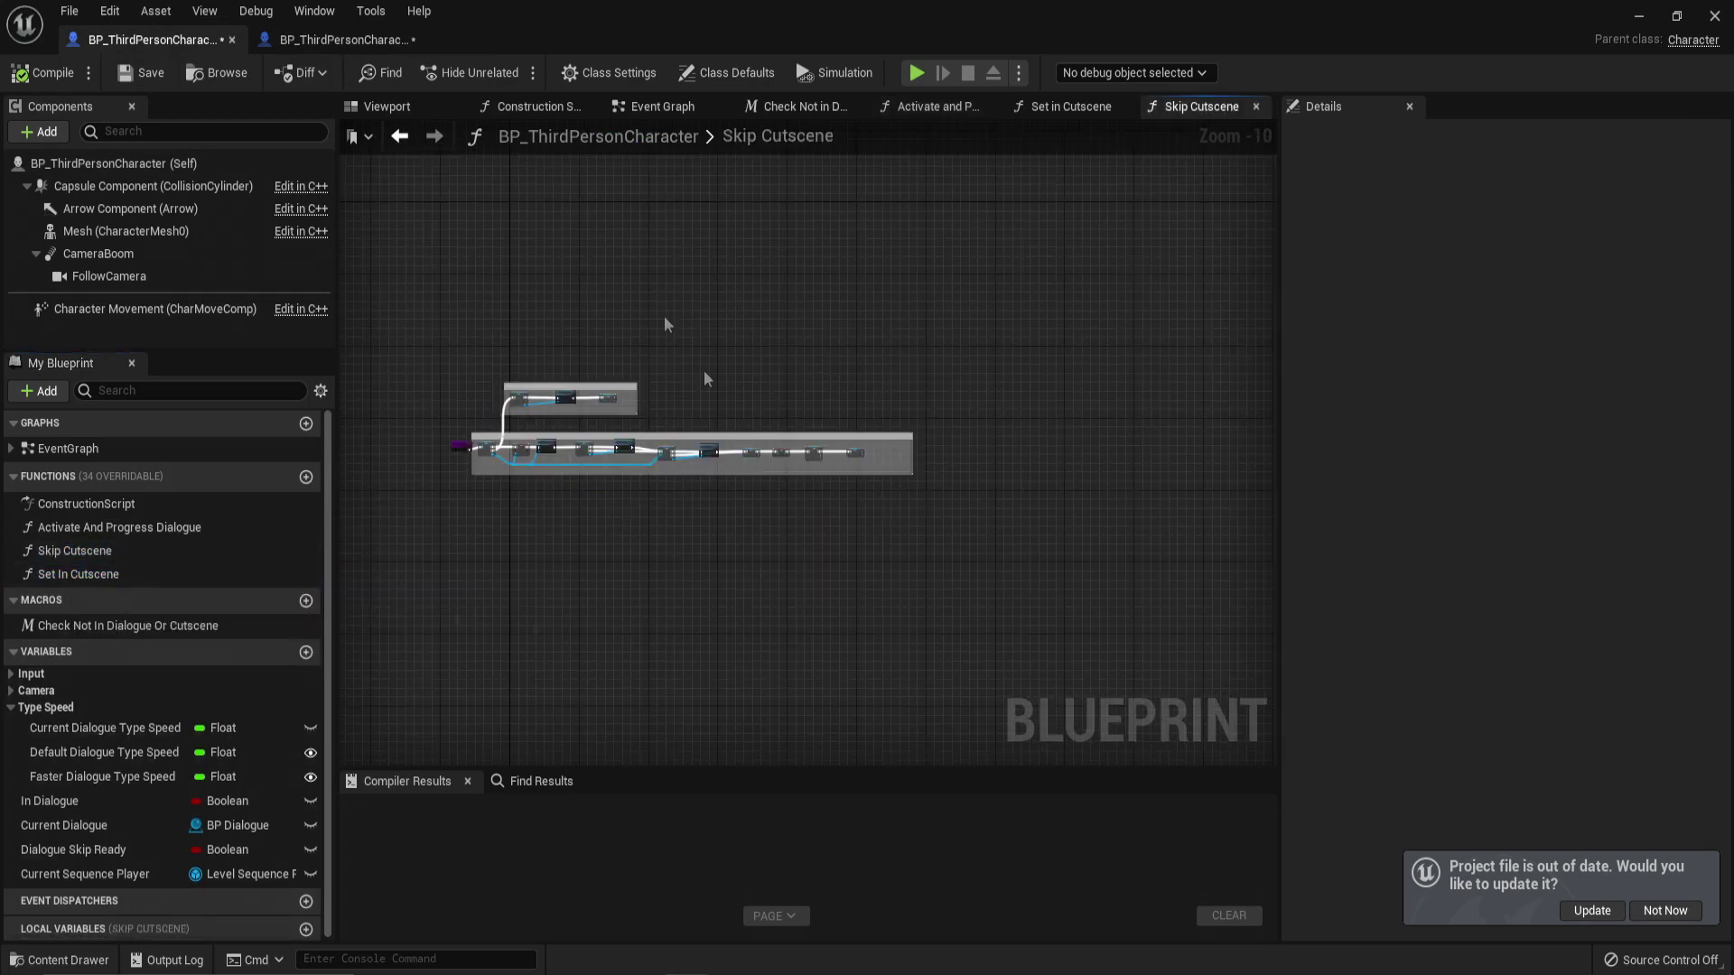
click(312, 36)
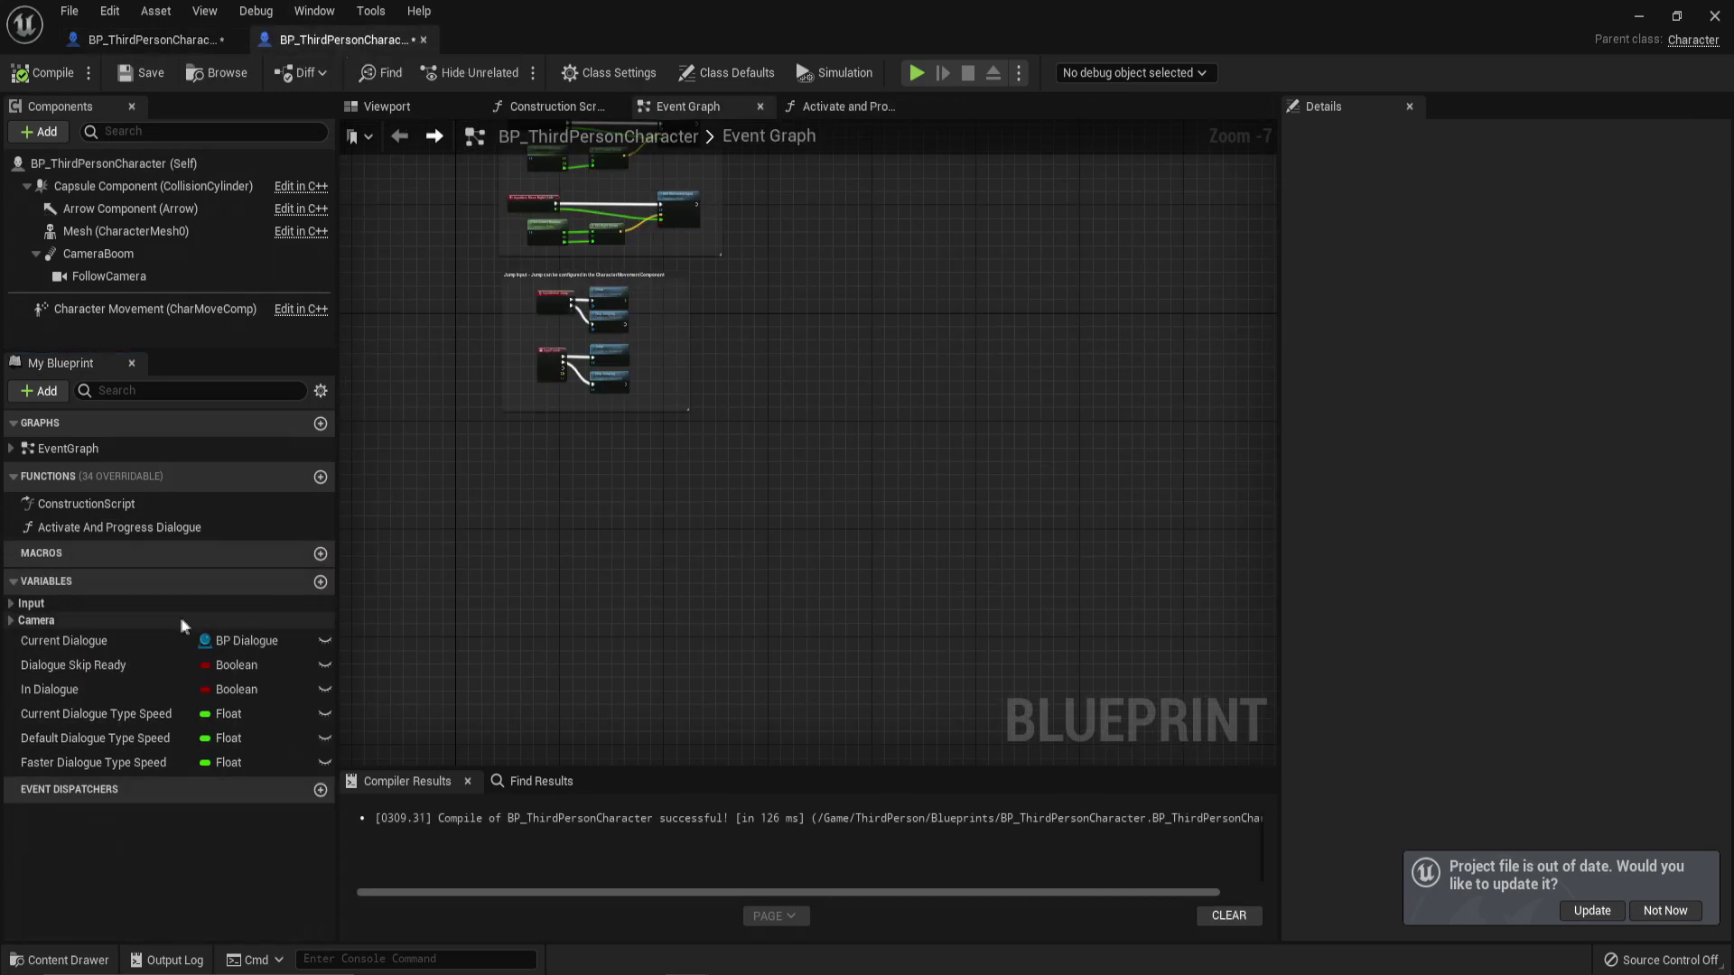
click(319, 477)
text(Skip Cutscene)
key(Return)
Step: Copy the commented node groups of the dialogue system's Skip Cutscene function into the template character's function of the same name
click(142, 45)
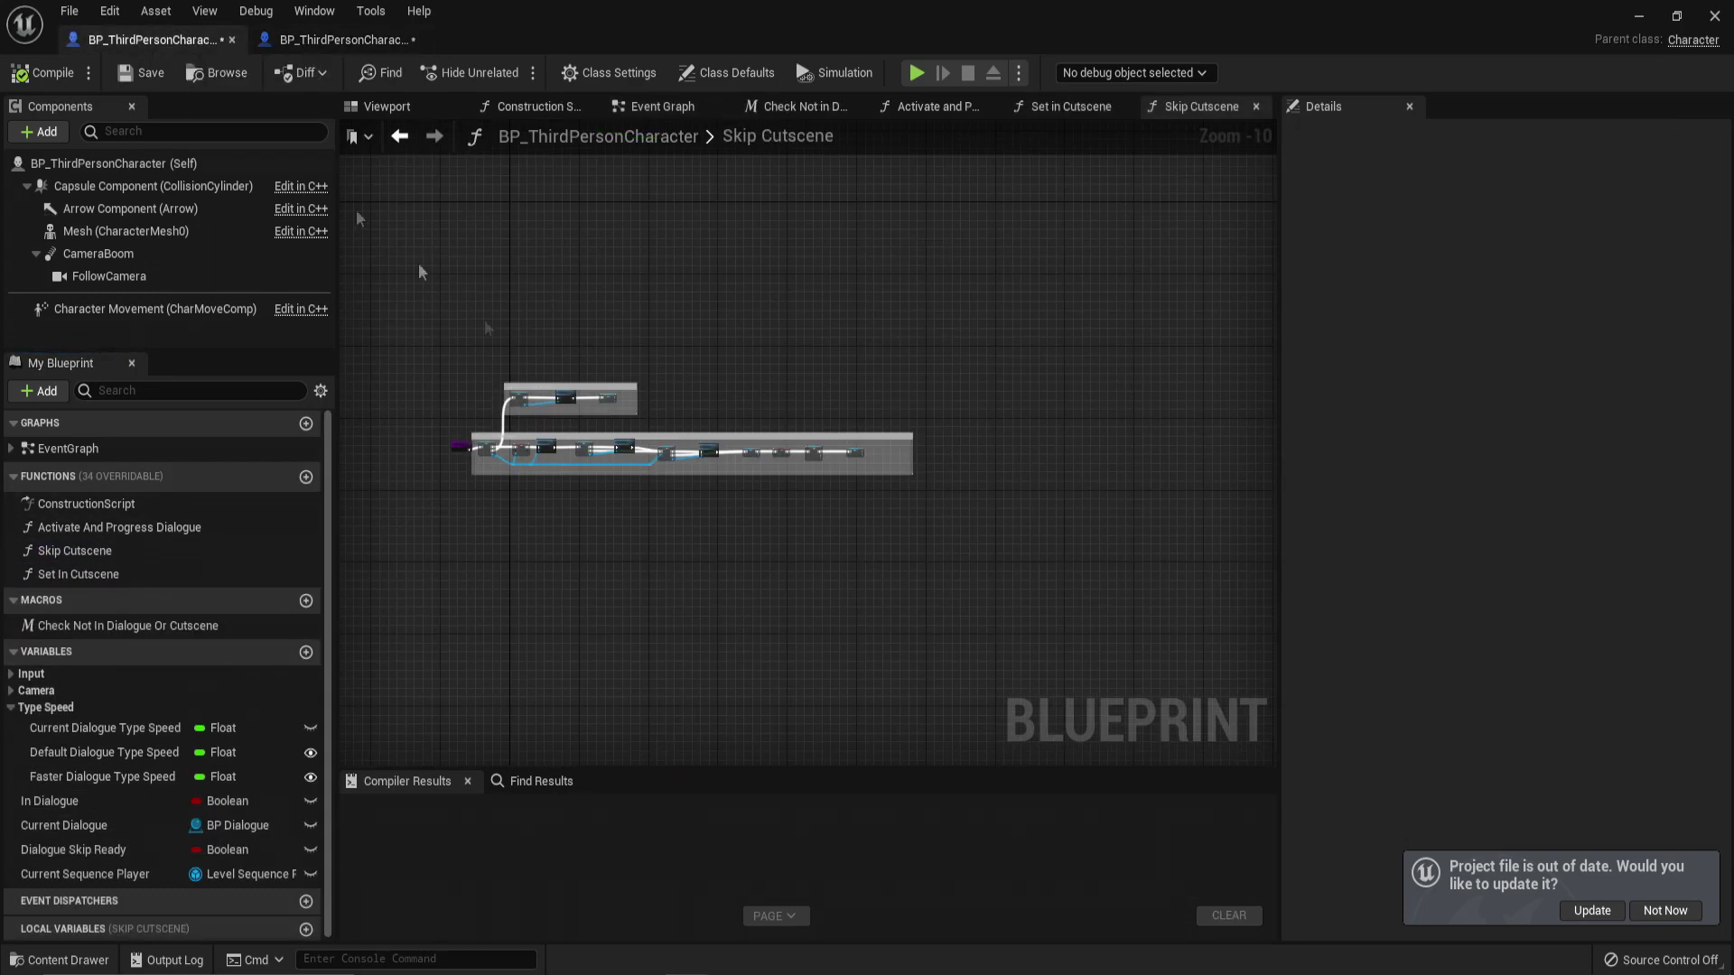
drag(1048, 602, 480, 274)
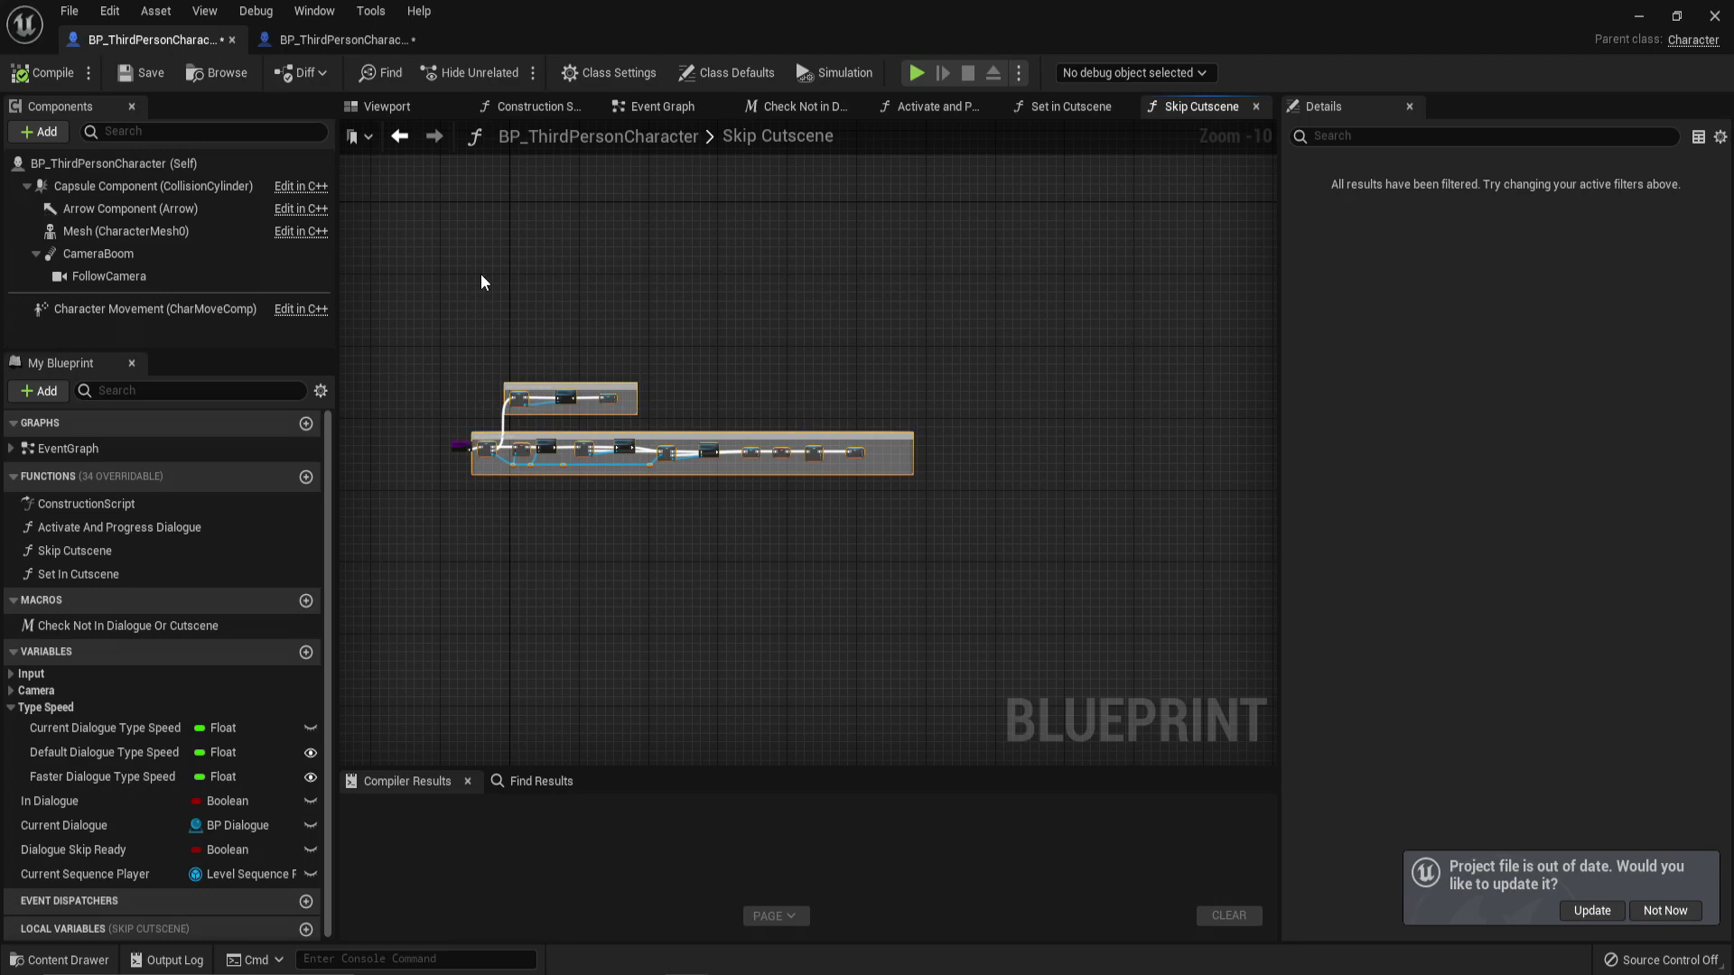
click(332, 40)
right_drag(923, 572, 381, 562)
scroll(579, 524, down, 6)
key(ctrl+v)
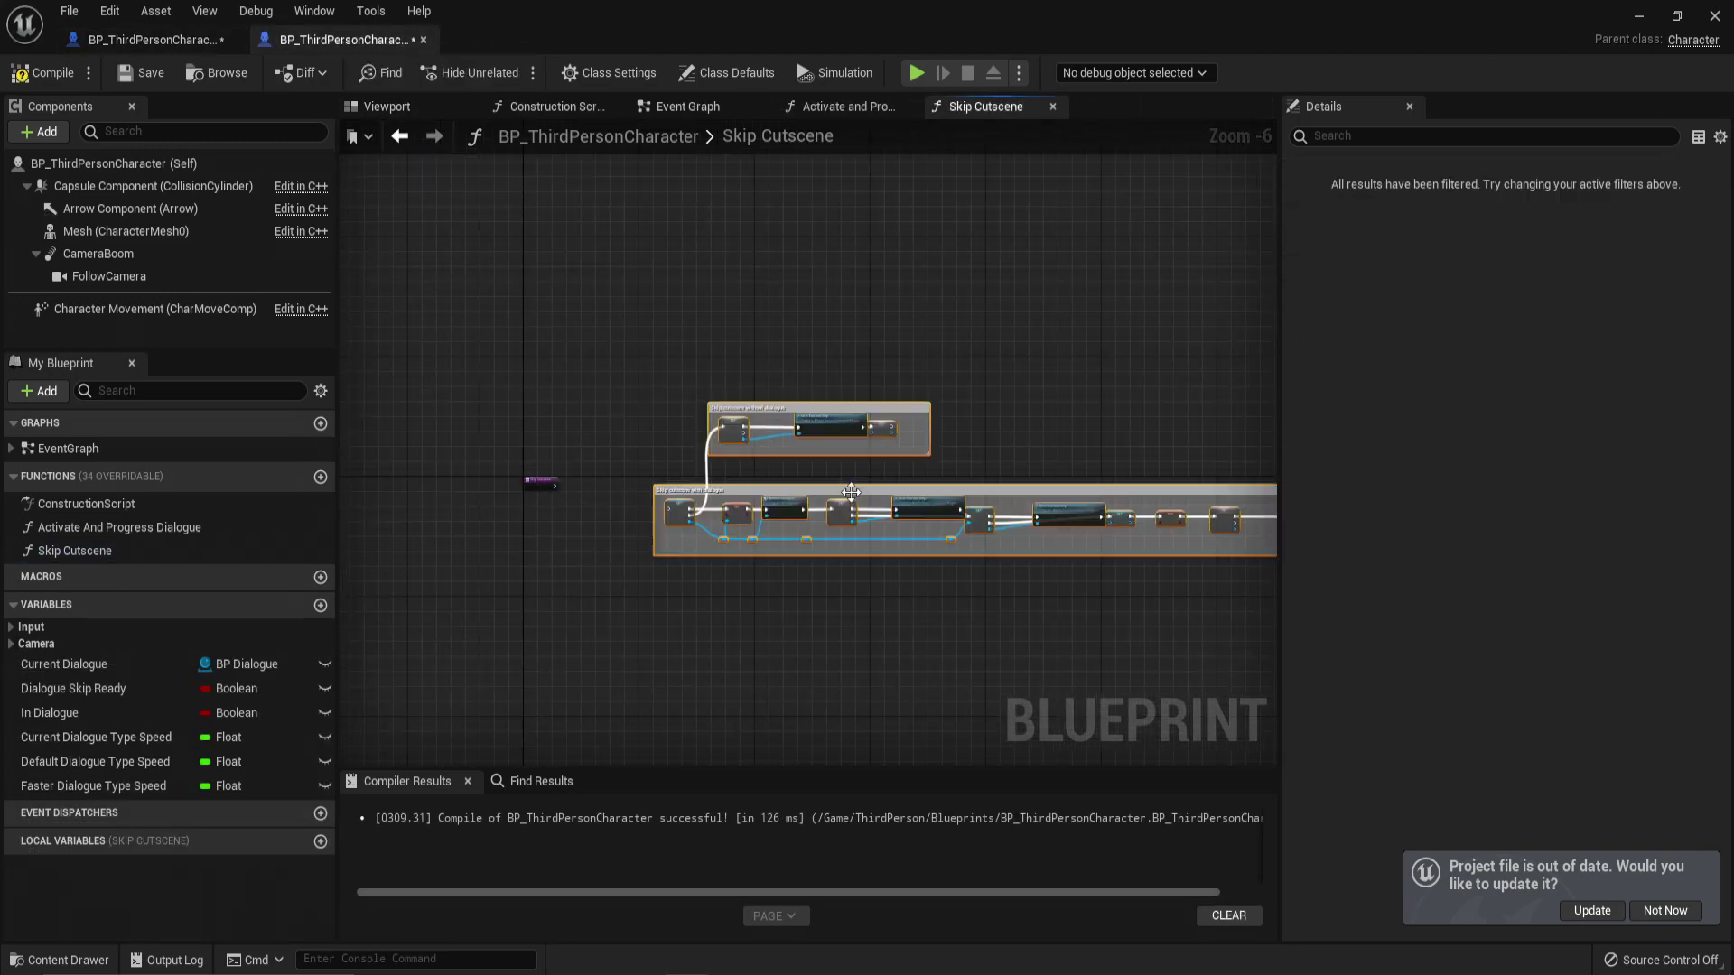
Step: Connect the Skip Cutscene entry node to the Current Dialogue Get node in the pasted graph
scroll(641, 501, up, 3)
drag(692, 511, 383, 449)
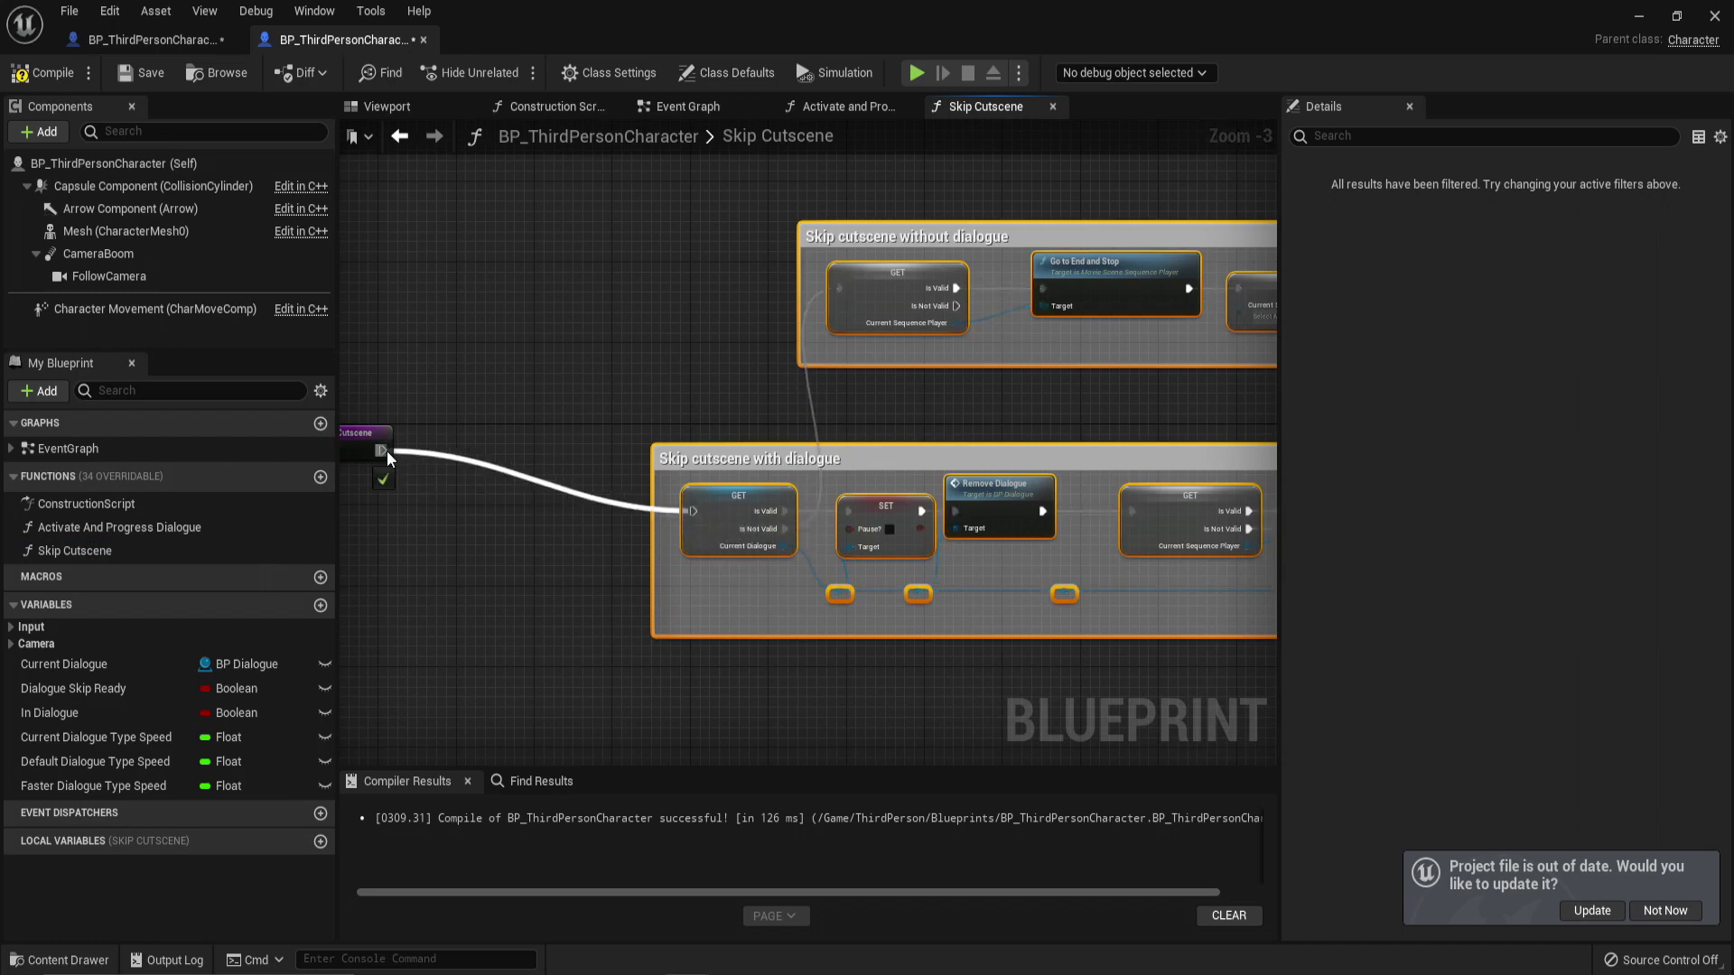
right_drag(721, 530, 564, 448)
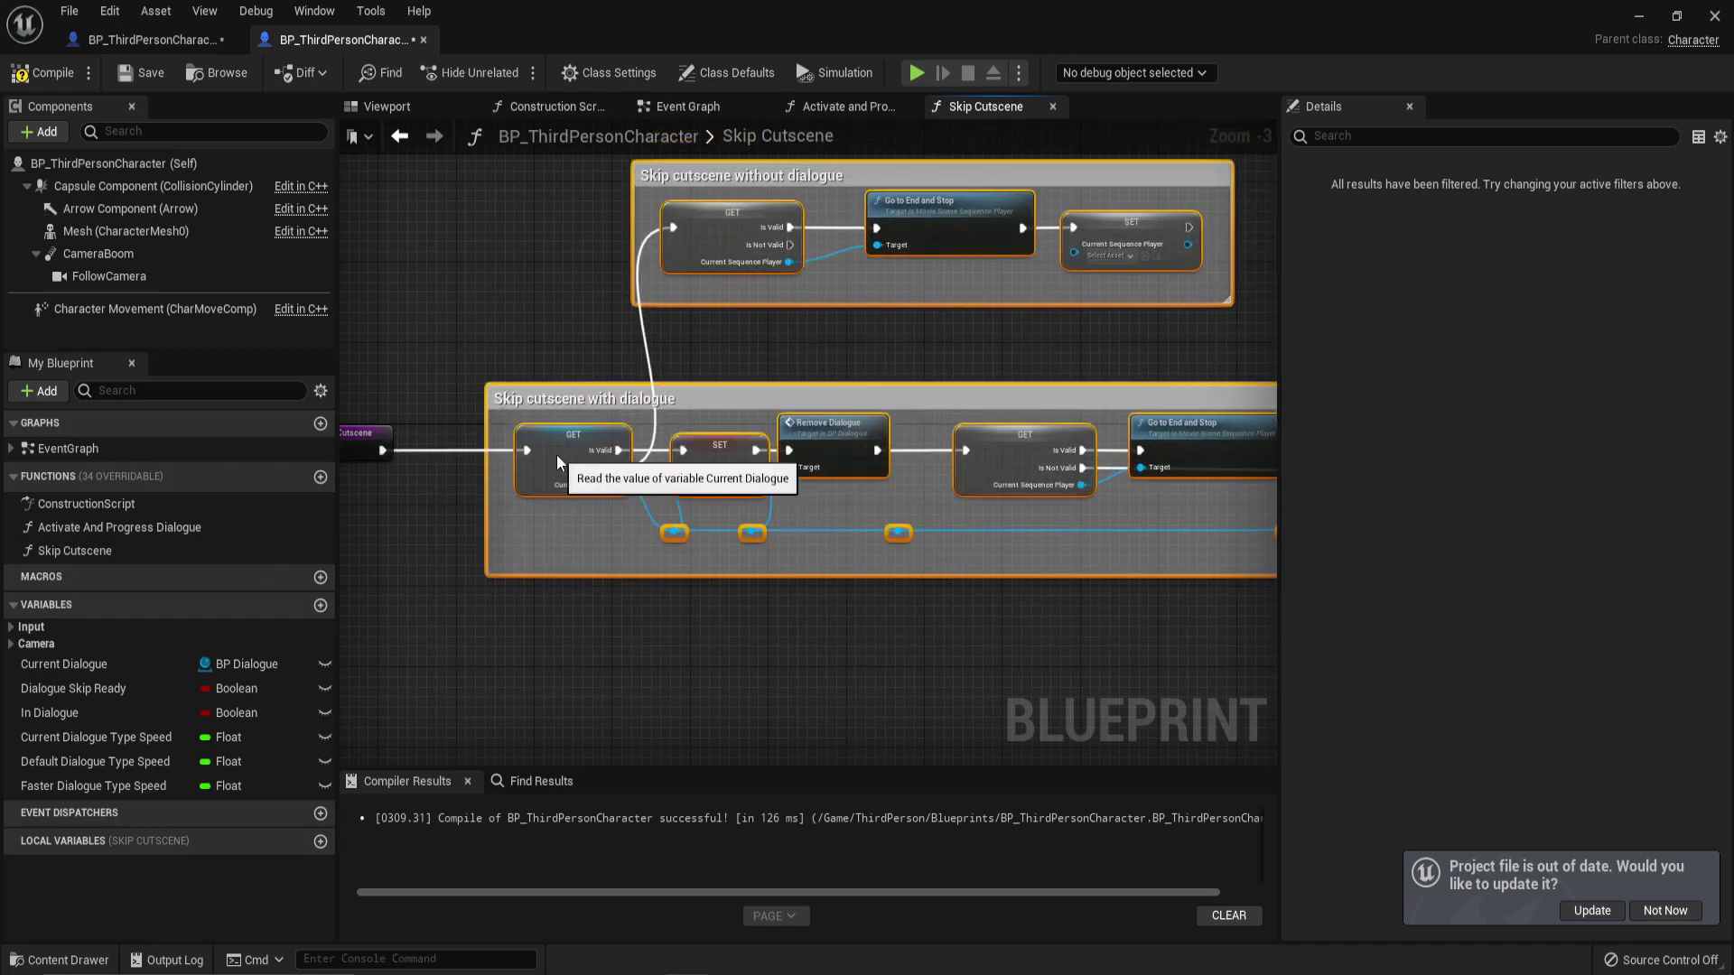
scroll(442, 520, down, 6)
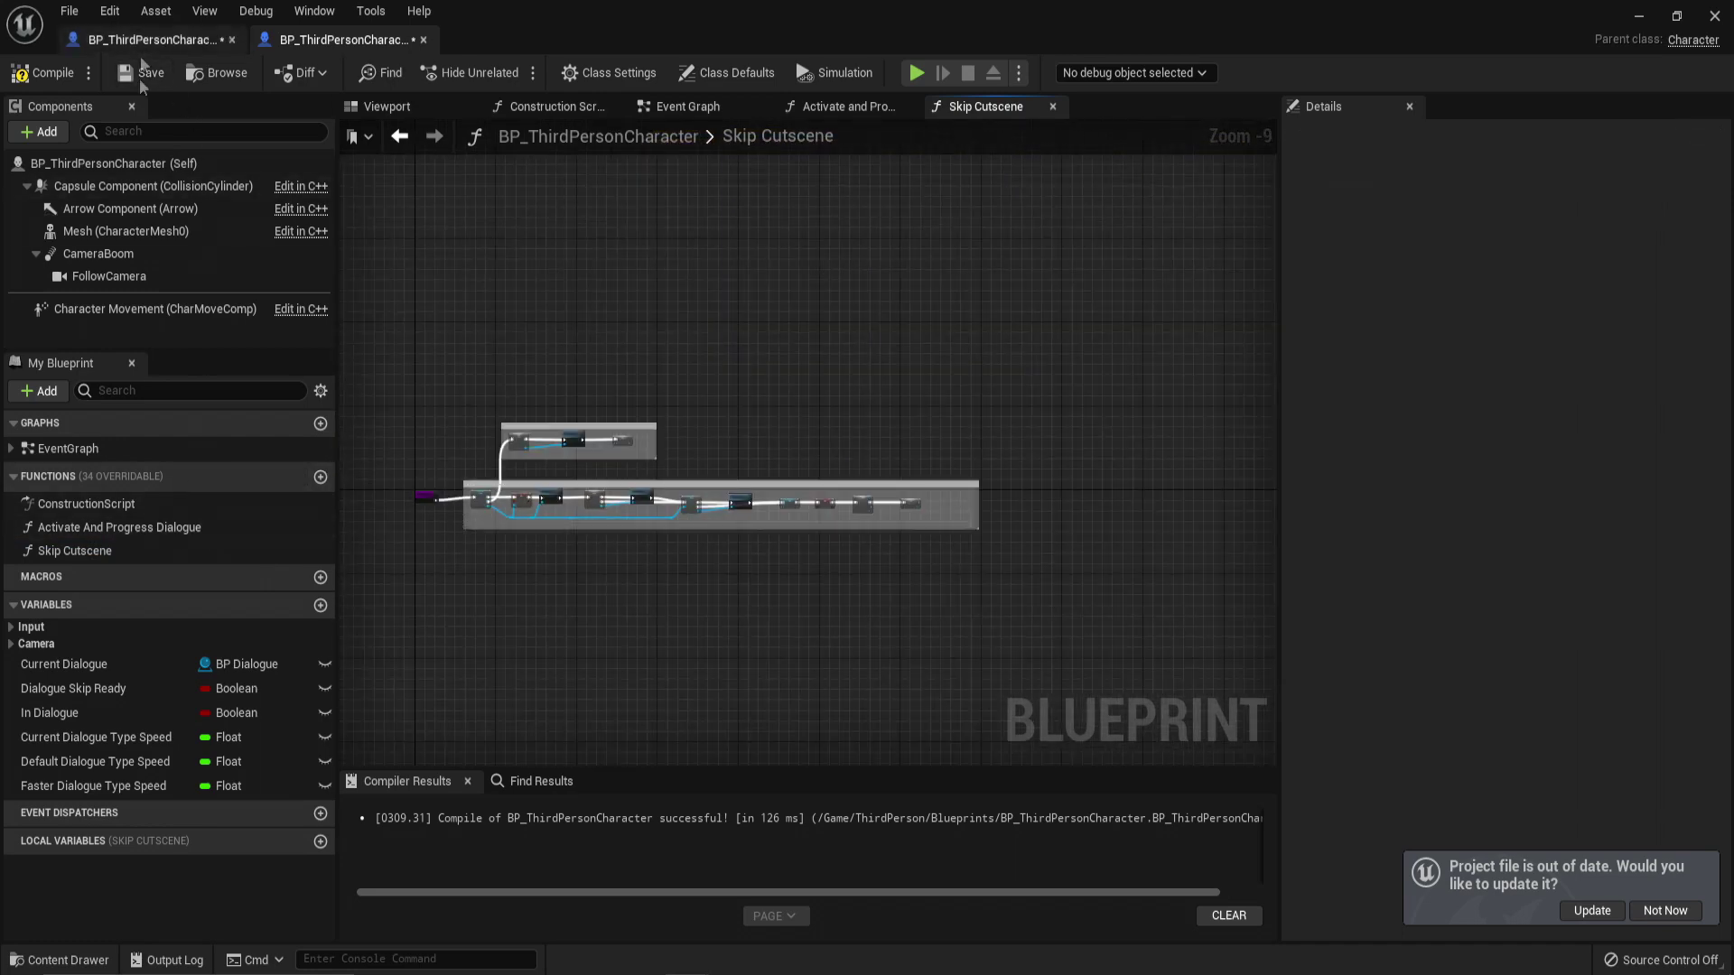
Step: Add a function named Set In Cutscene to the template's character blueprint, using the name from the dialogue system's character
click(320, 475)
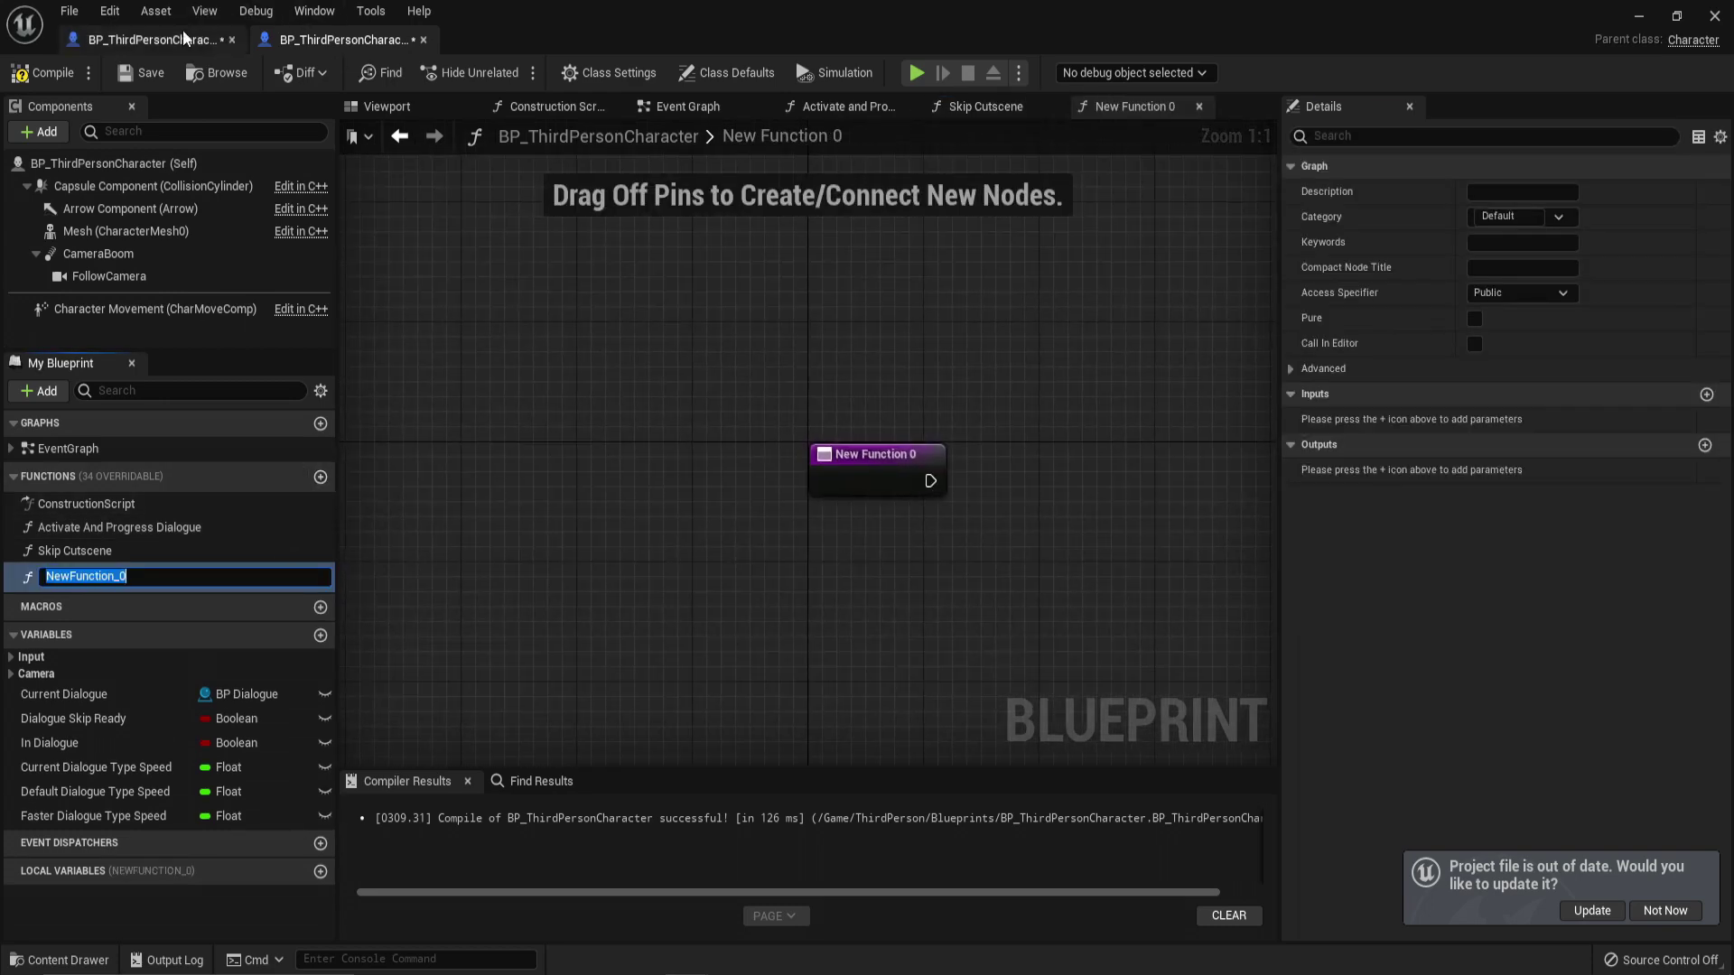
click(179, 41)
double_click(95, 575)
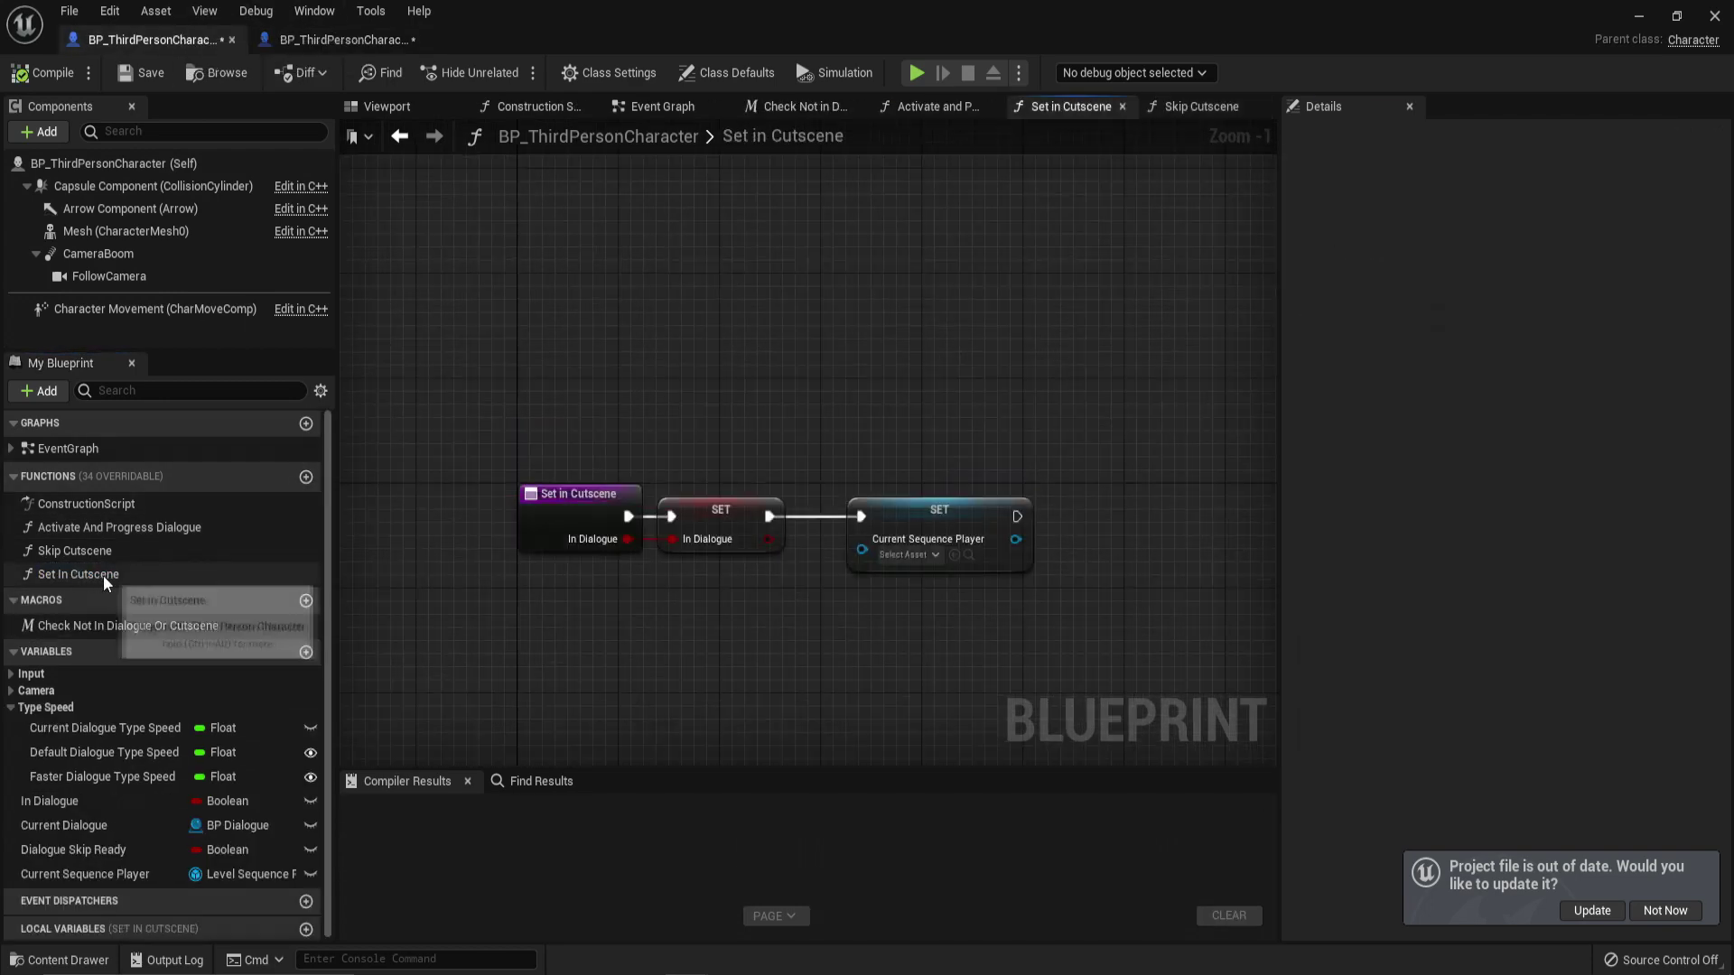
key(F2)
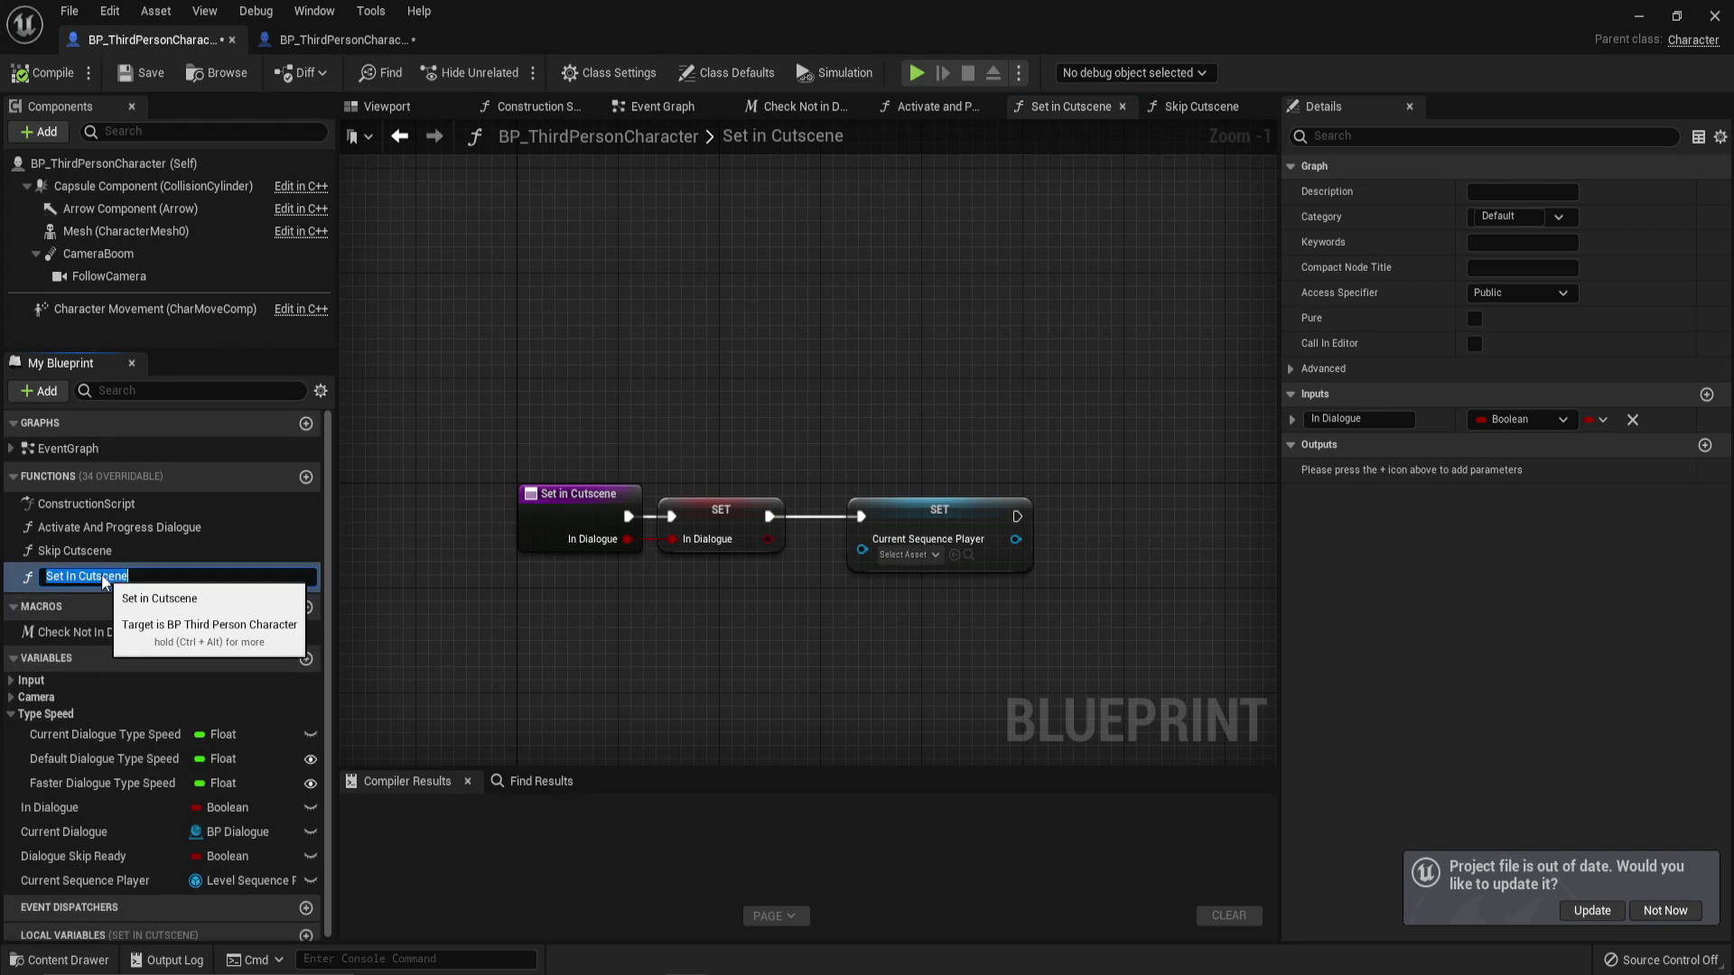
click(334, 39)
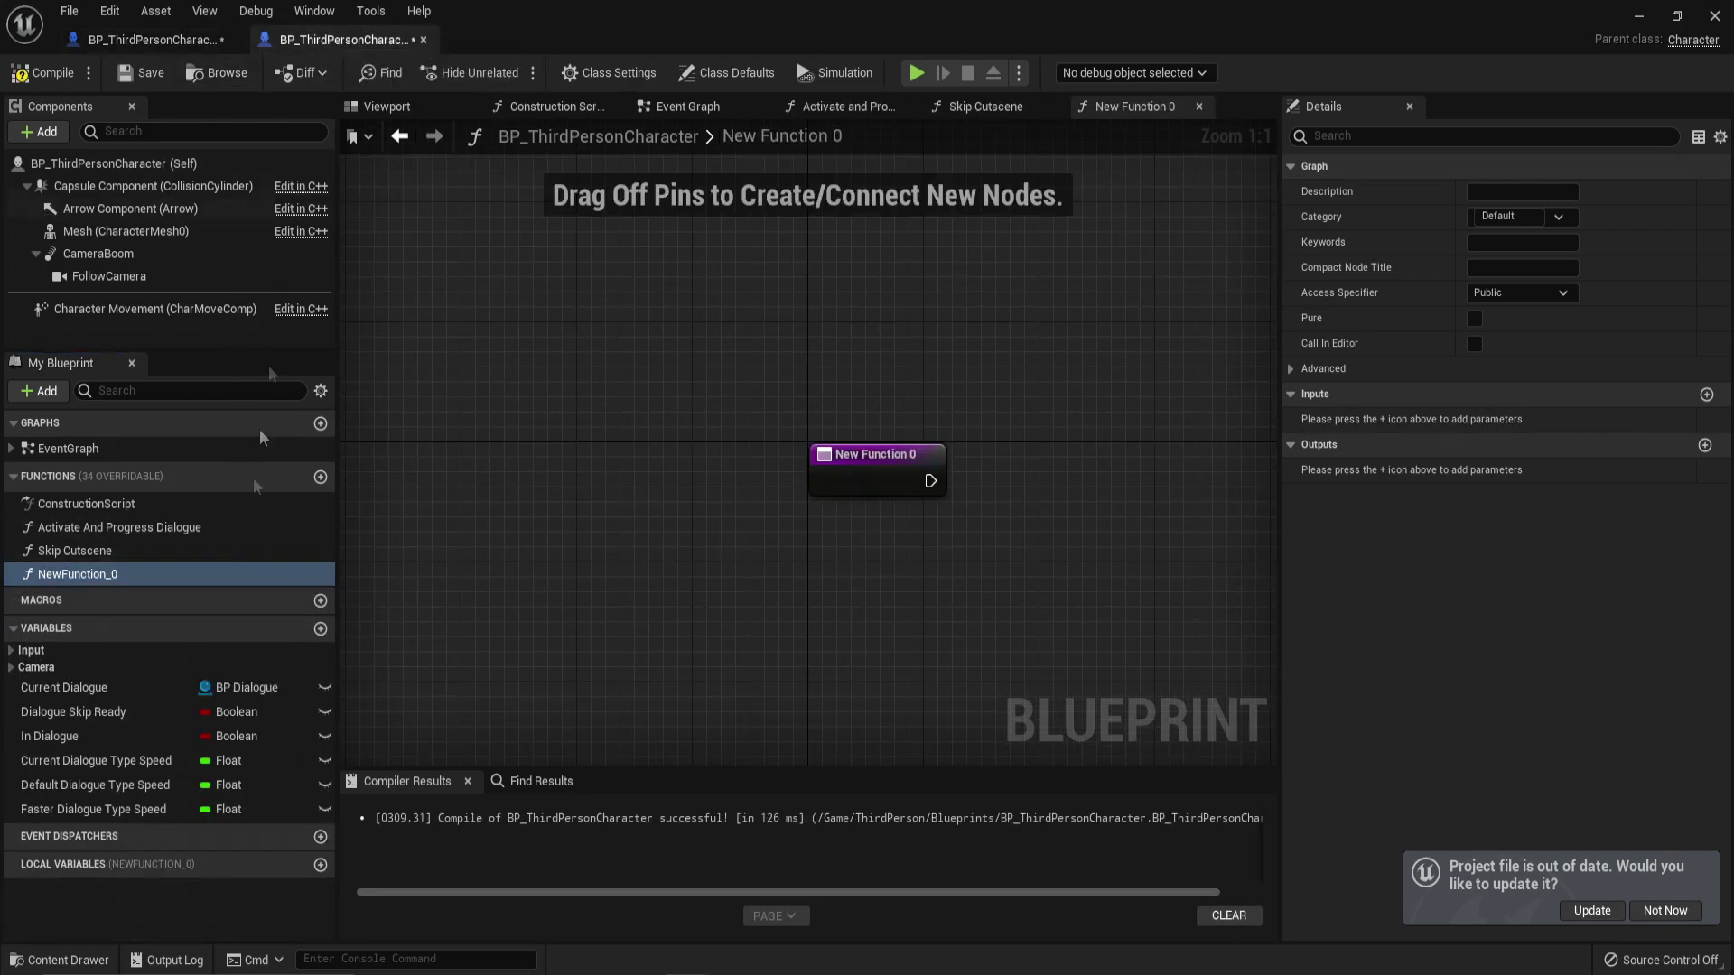
click(108, 578)
key(F2)
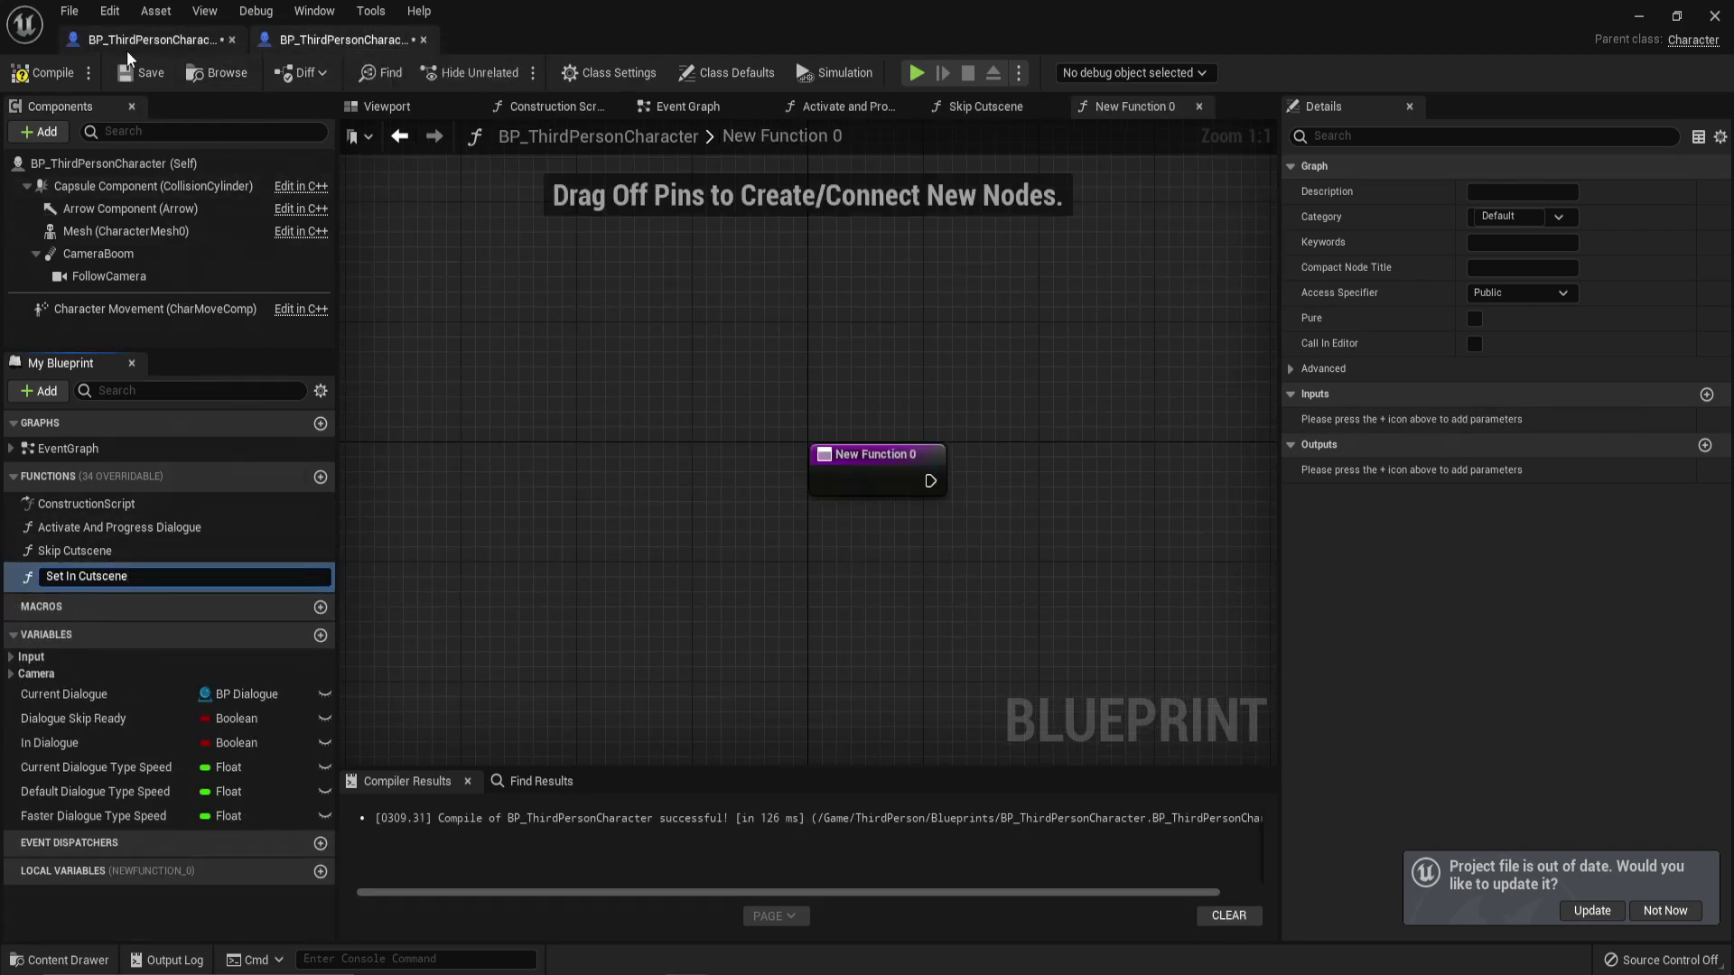
Step: Copy the two Set nodes of Set in Cutscene into the template's function and connect them to its entry node with an In Dialogue input
click(145, 42)
drag(1080, 668, 982, 614)
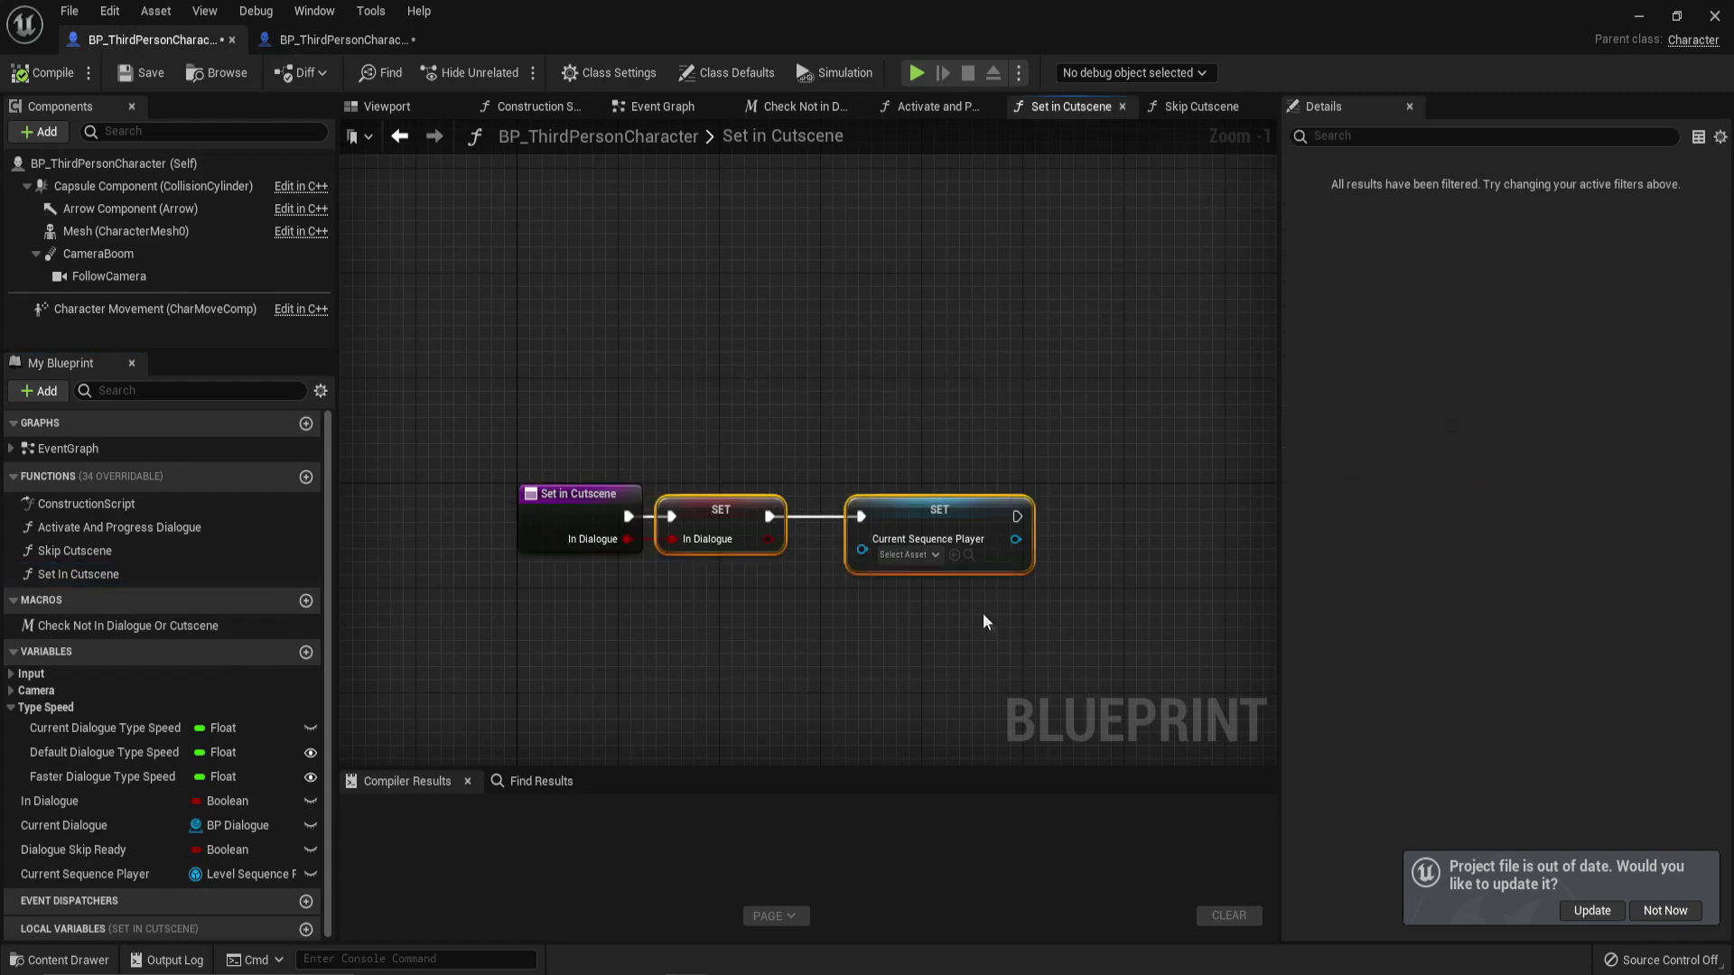
click(329, 44)
key(ctrl+v)
right_drag(1111, 555, 666, 593)
drag(626, 557, 418, 528)
Step: Compile the template's blueprint, create the missing Current Sequence Player variable from its Set node, and recompile
click(41, 72)
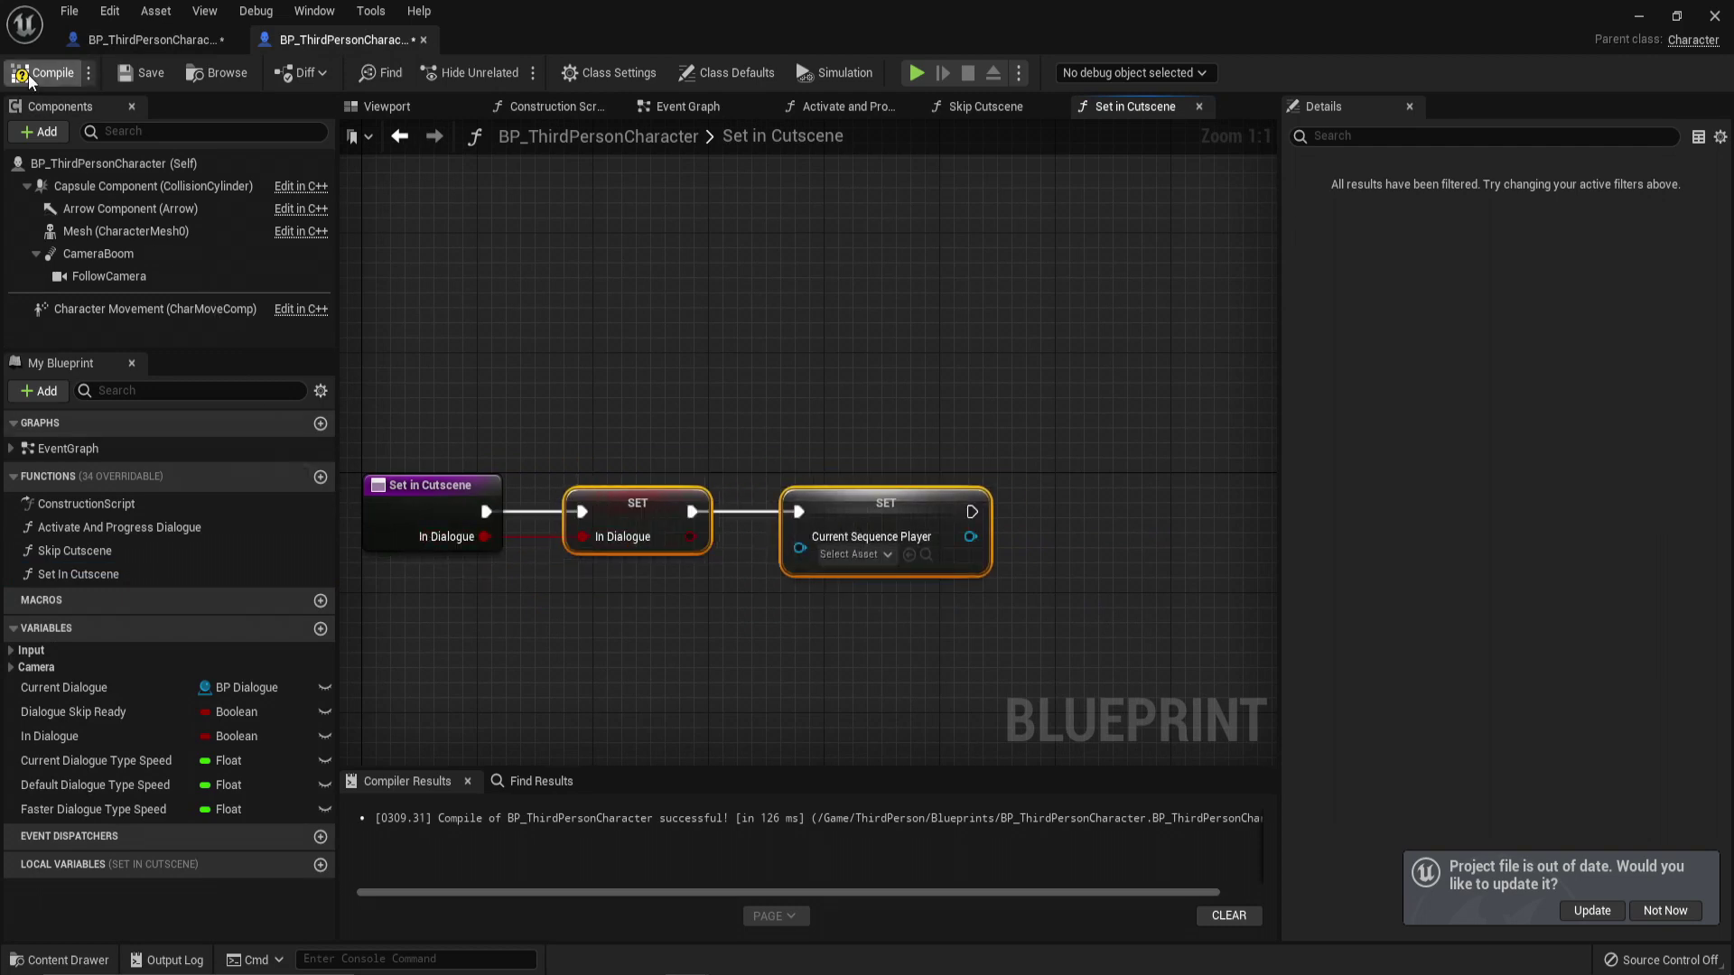
right_click(833, 533)
click(880, 560)
click(630, 701)
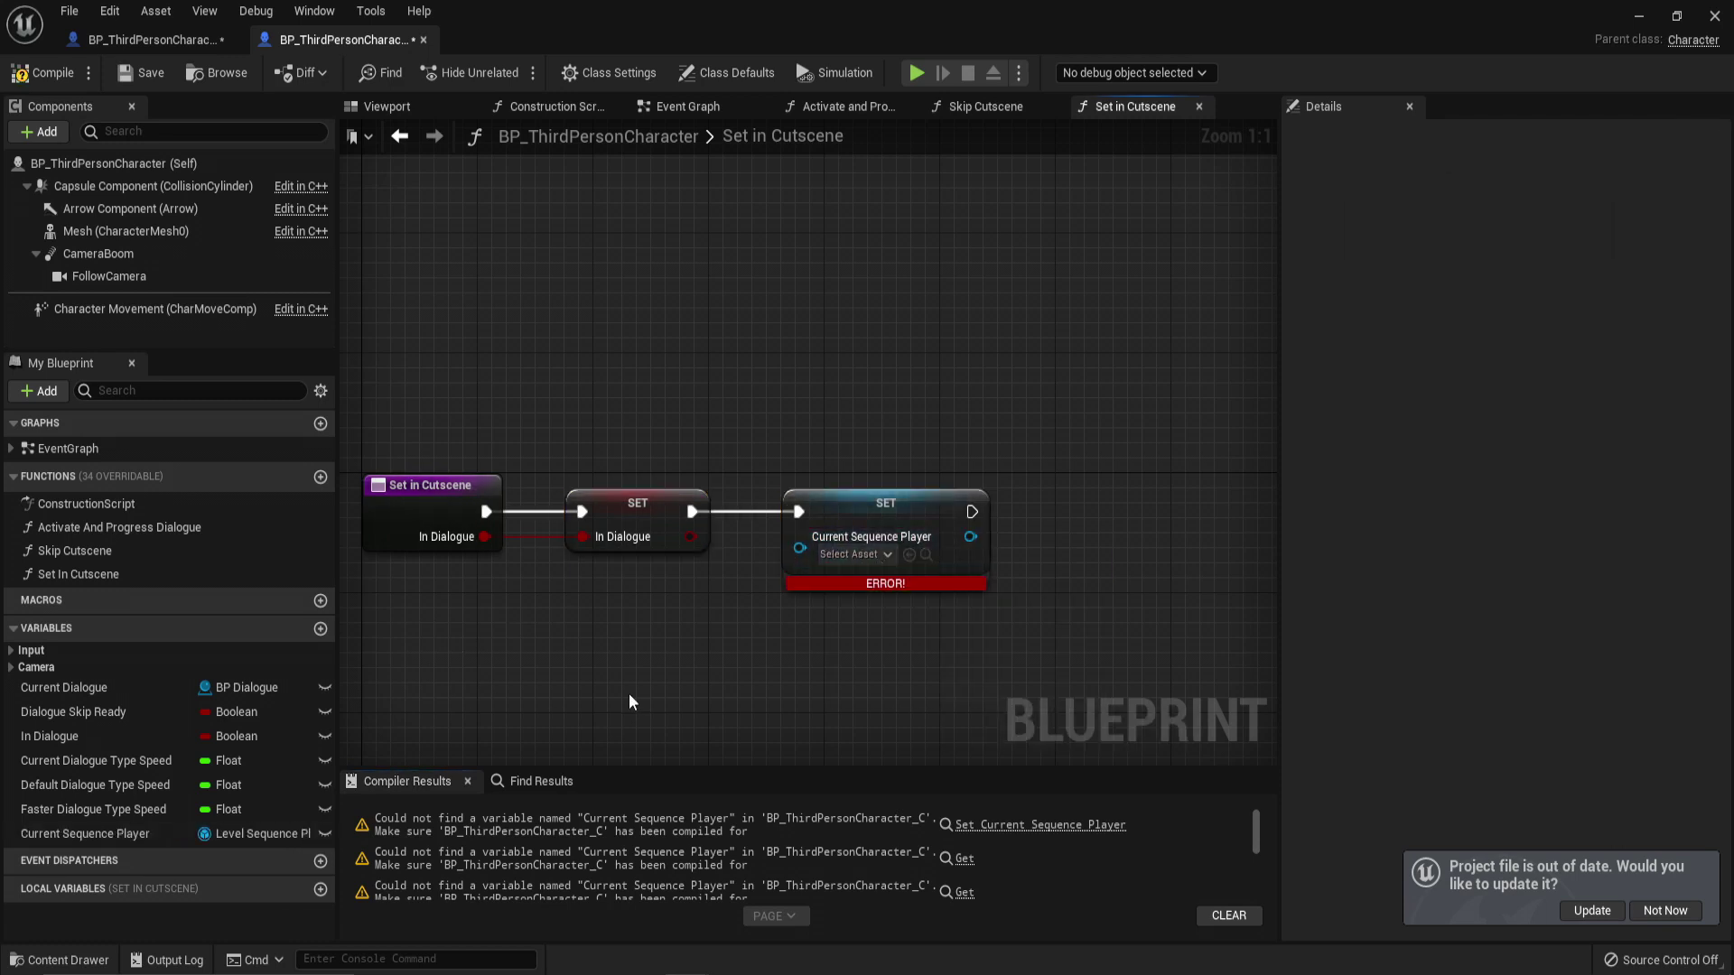
click(41, 73)
Step: Add a macro named Check Not In Dialogue Or Cutscene to the template's character blueprint, matching the dialogue system's macro
click(404, 137)
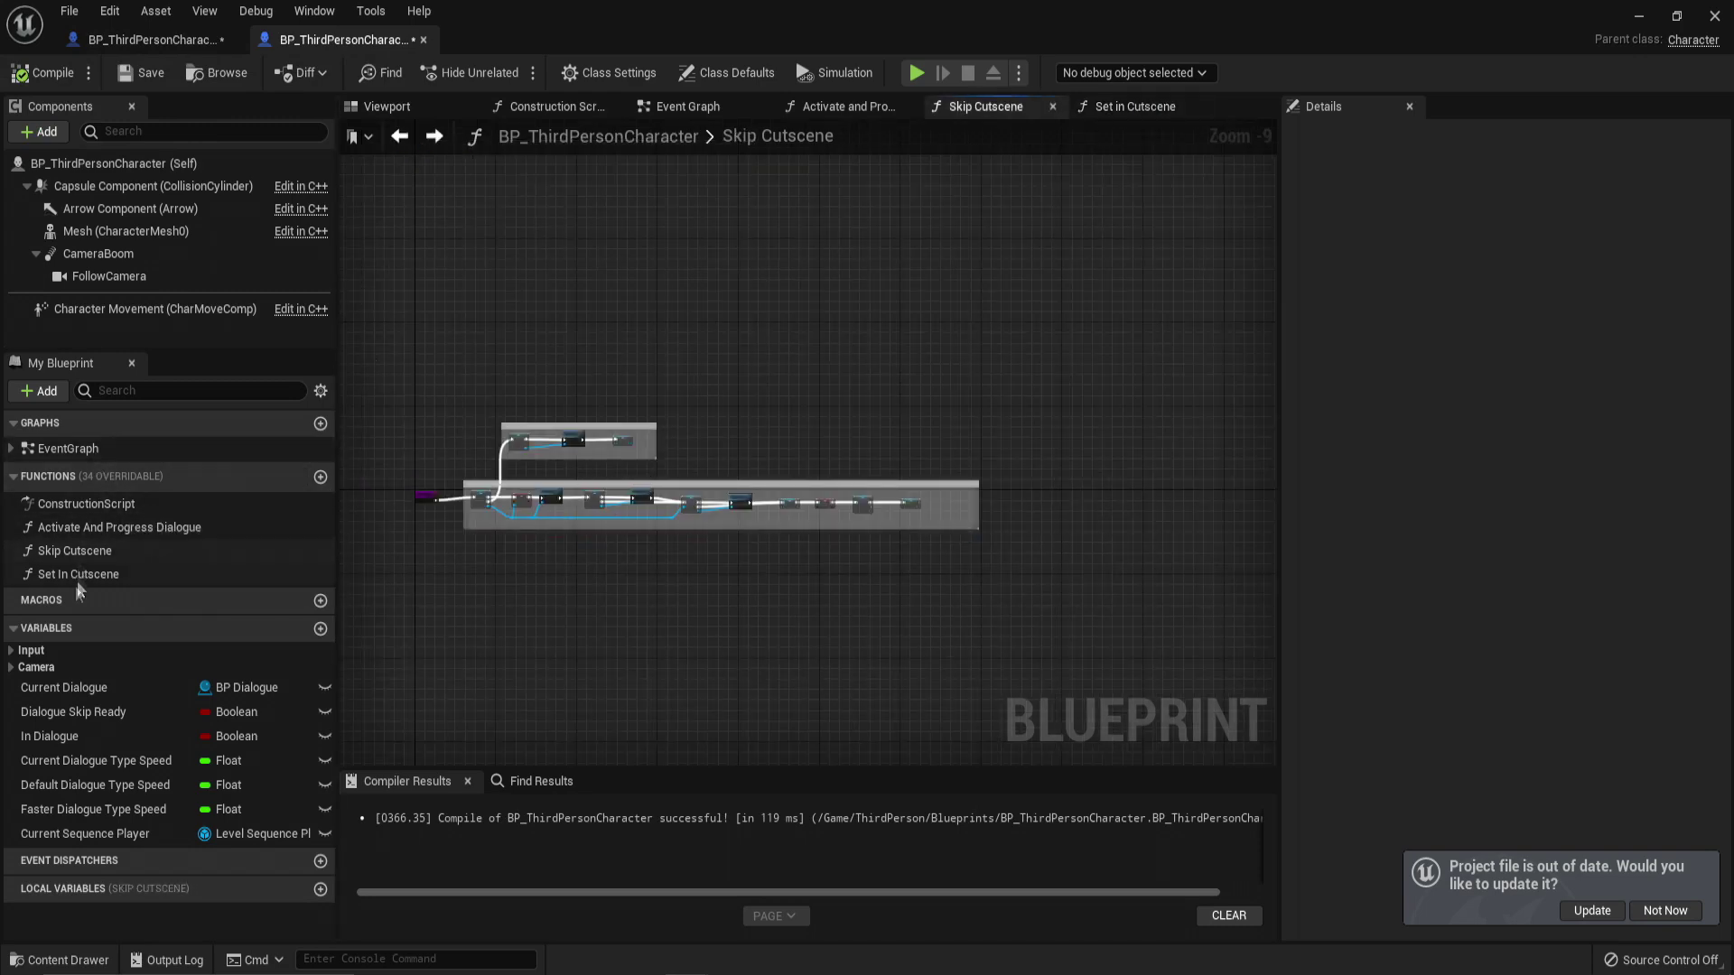
click(210, 40)
double_click(202, 621)
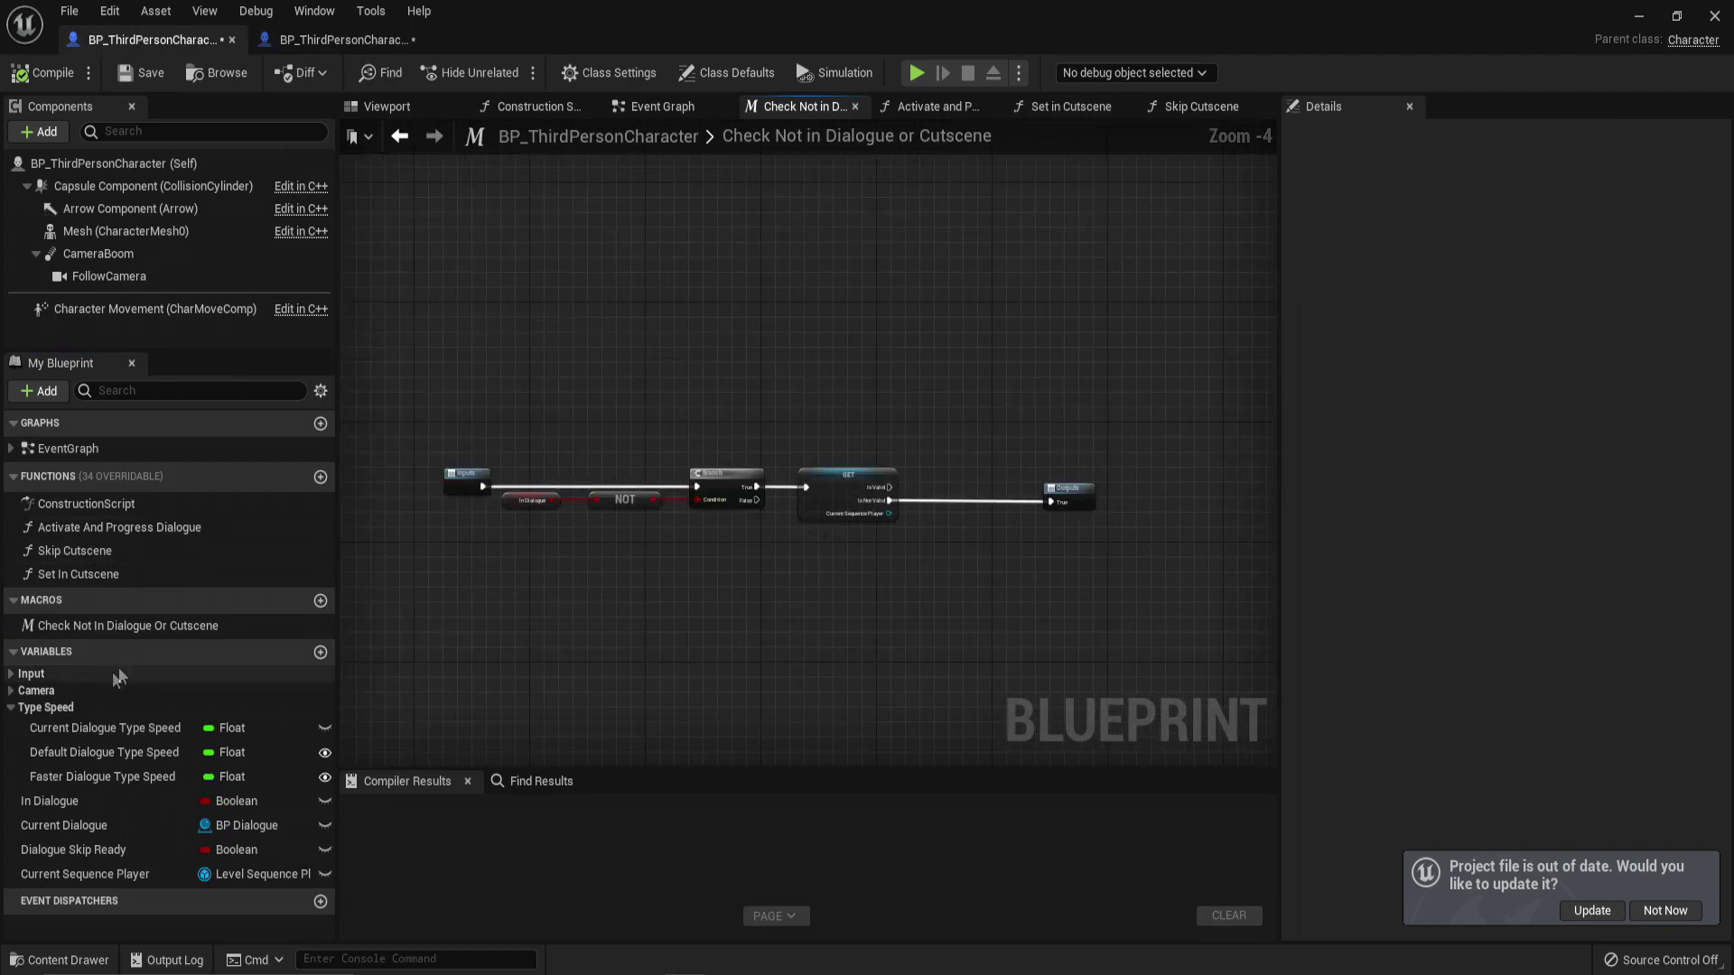
click(177, 622)
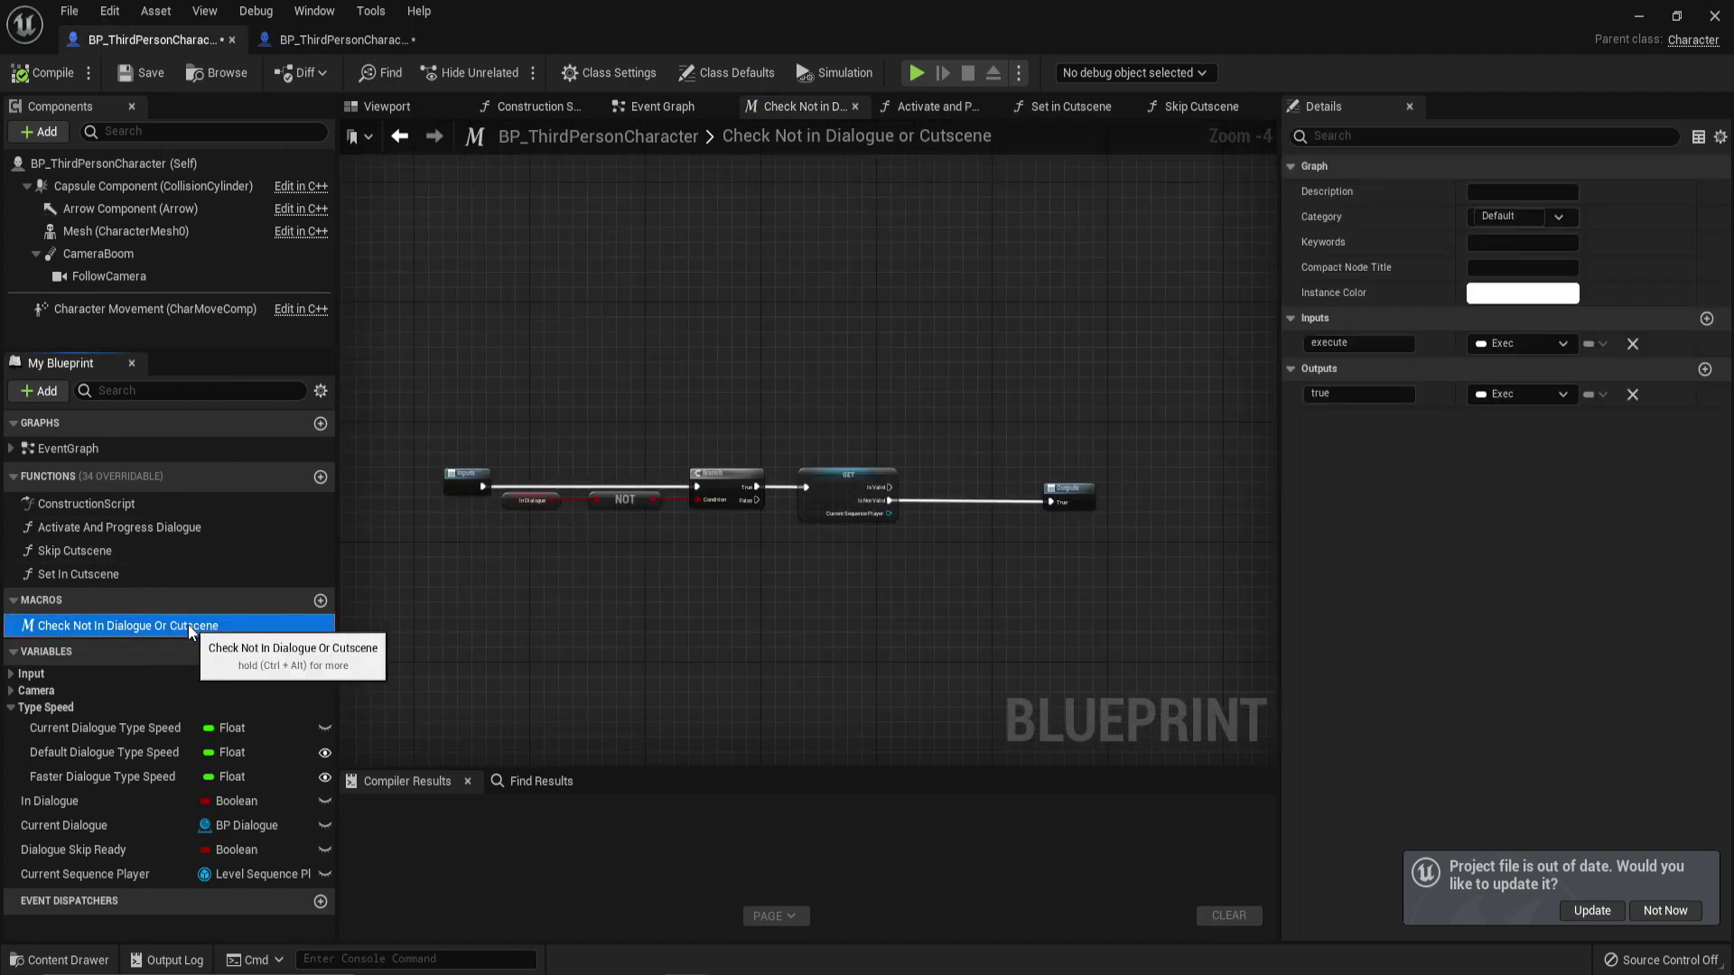
key(F2)
click(332, 41)
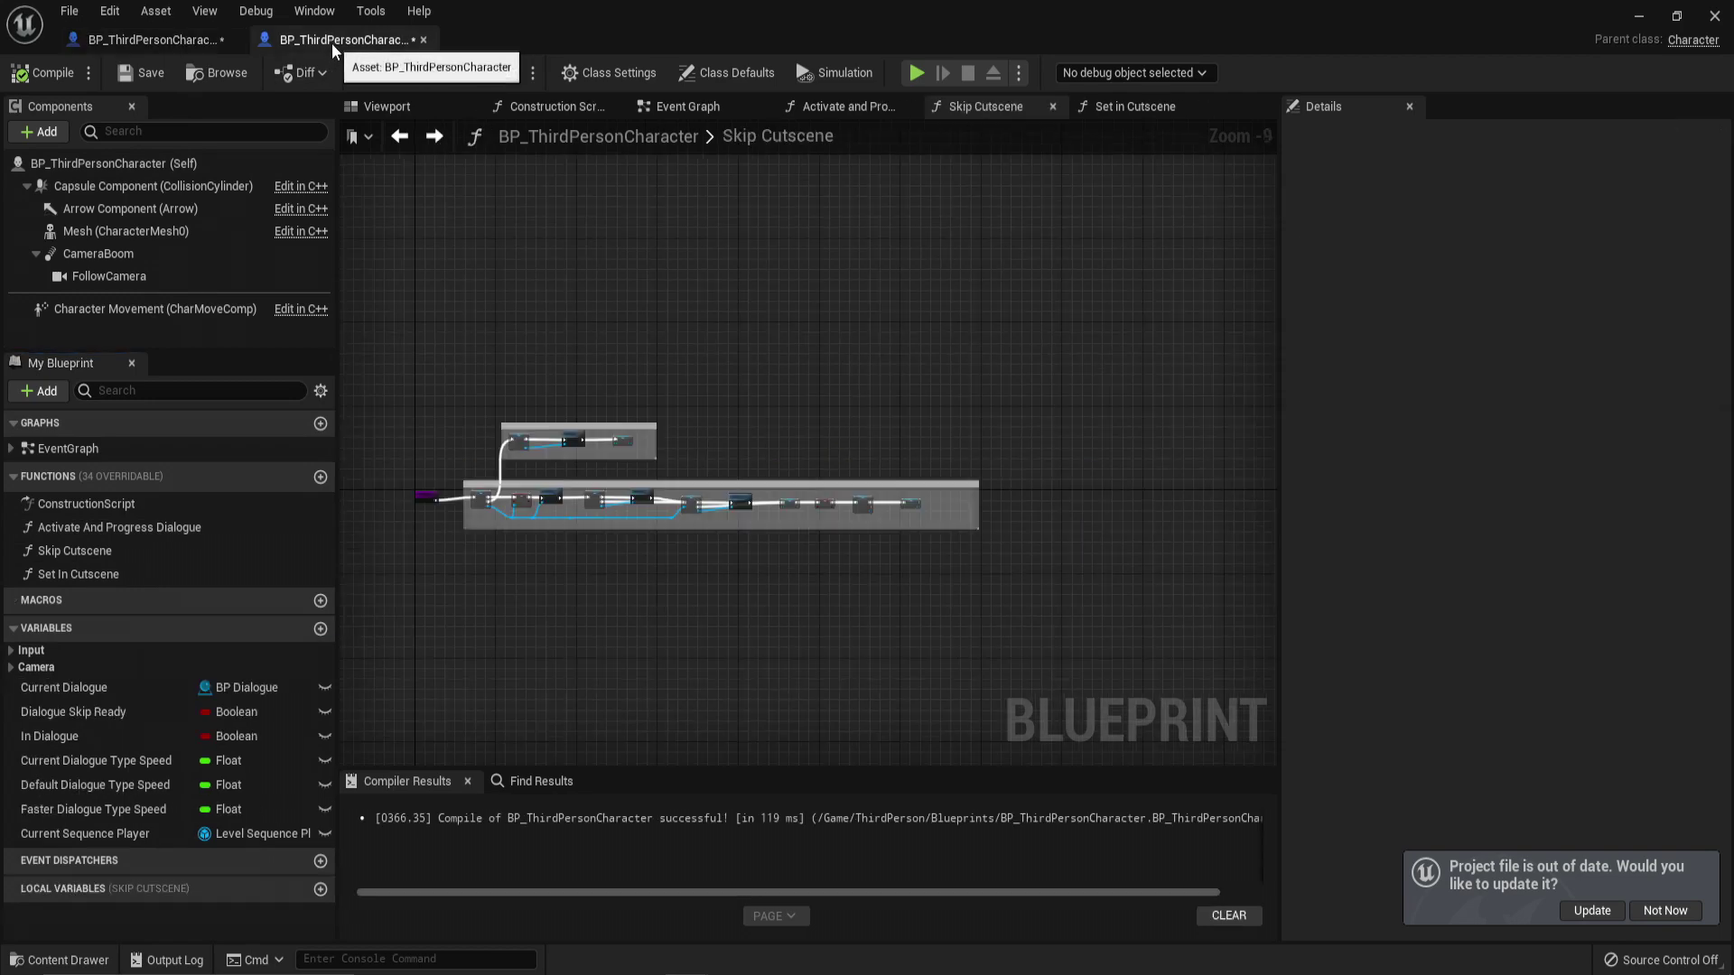
click(321, 601)
text(Check Not in Dialogue or Cutscene)
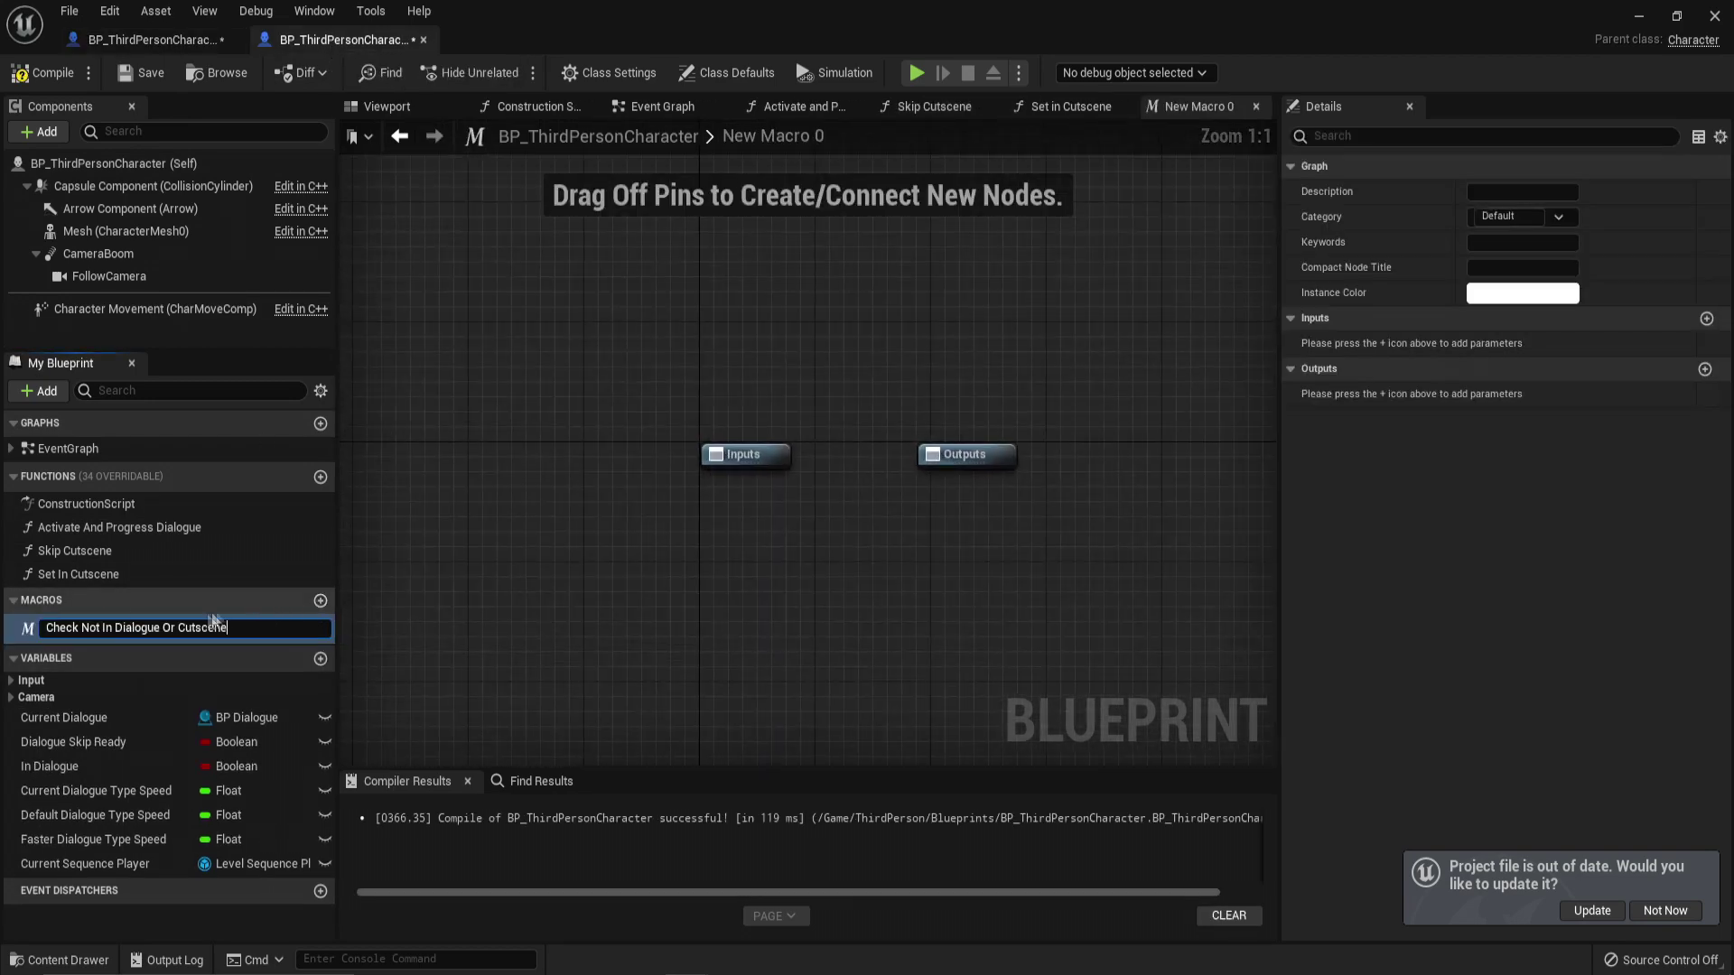
key(Return)
Step: Copy the In Dialogue, NOT, Branch and Current Sequence Player Get nodes from the dialogue system's macro into the template's macro
click(145, 40)
drag(930, 601, 545, 344)
key(ctrl+c)
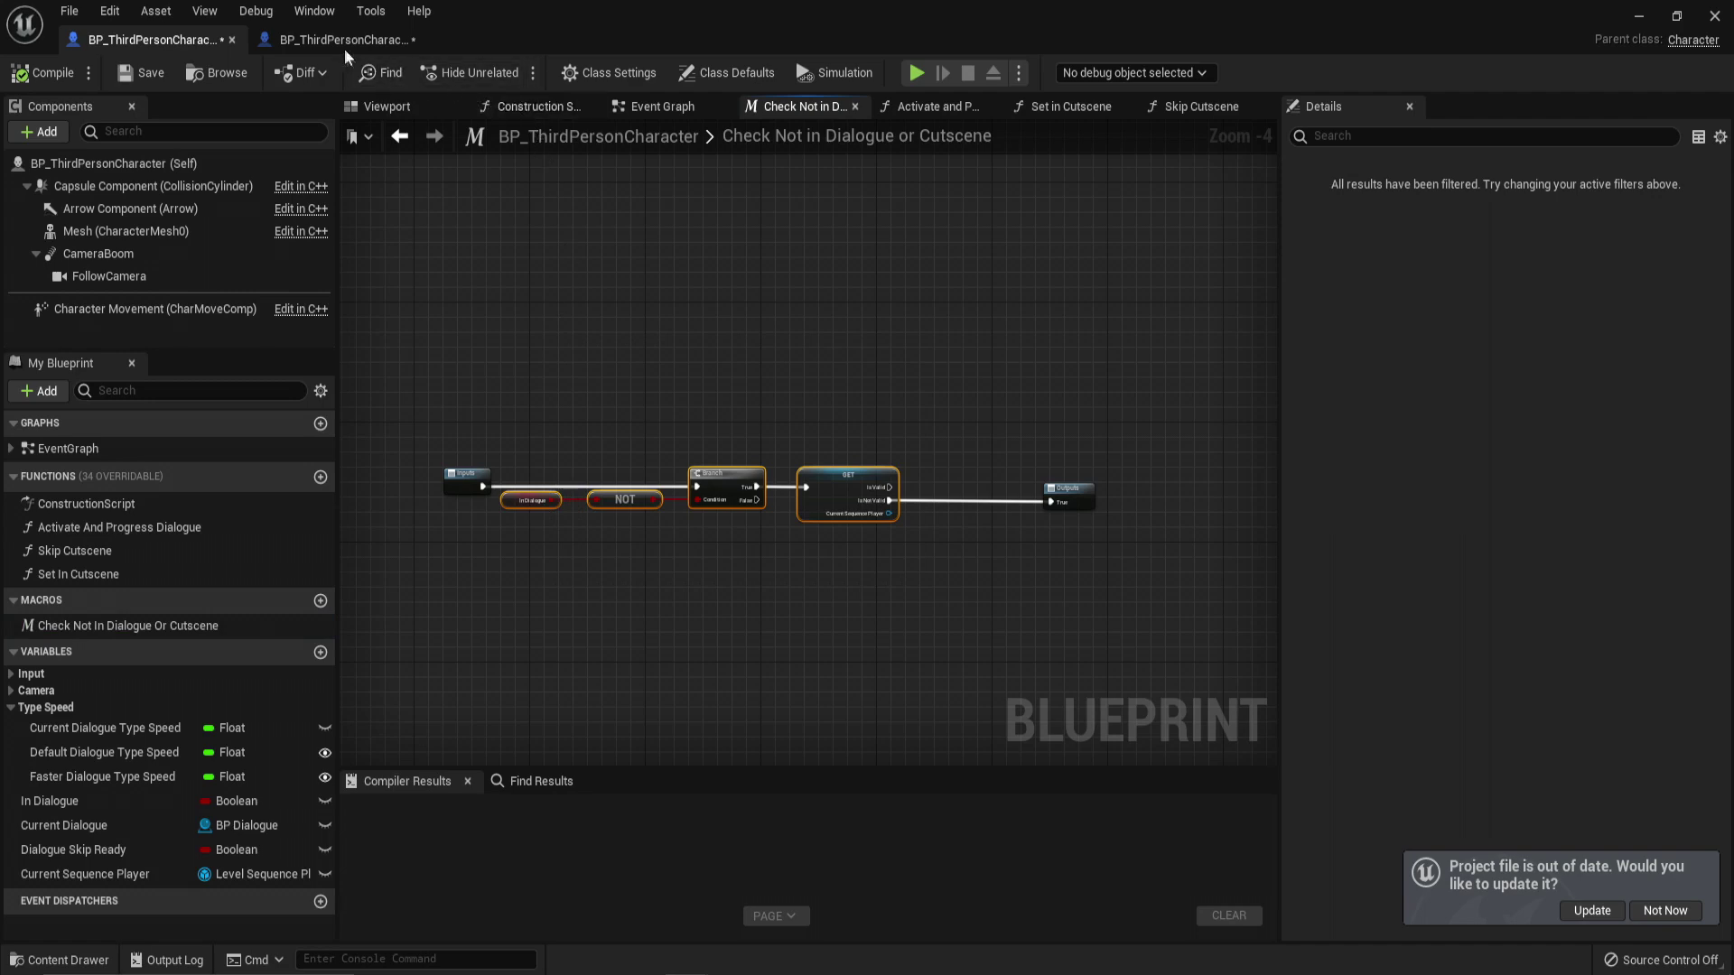
click(343, 40)
key(ctrl+v)
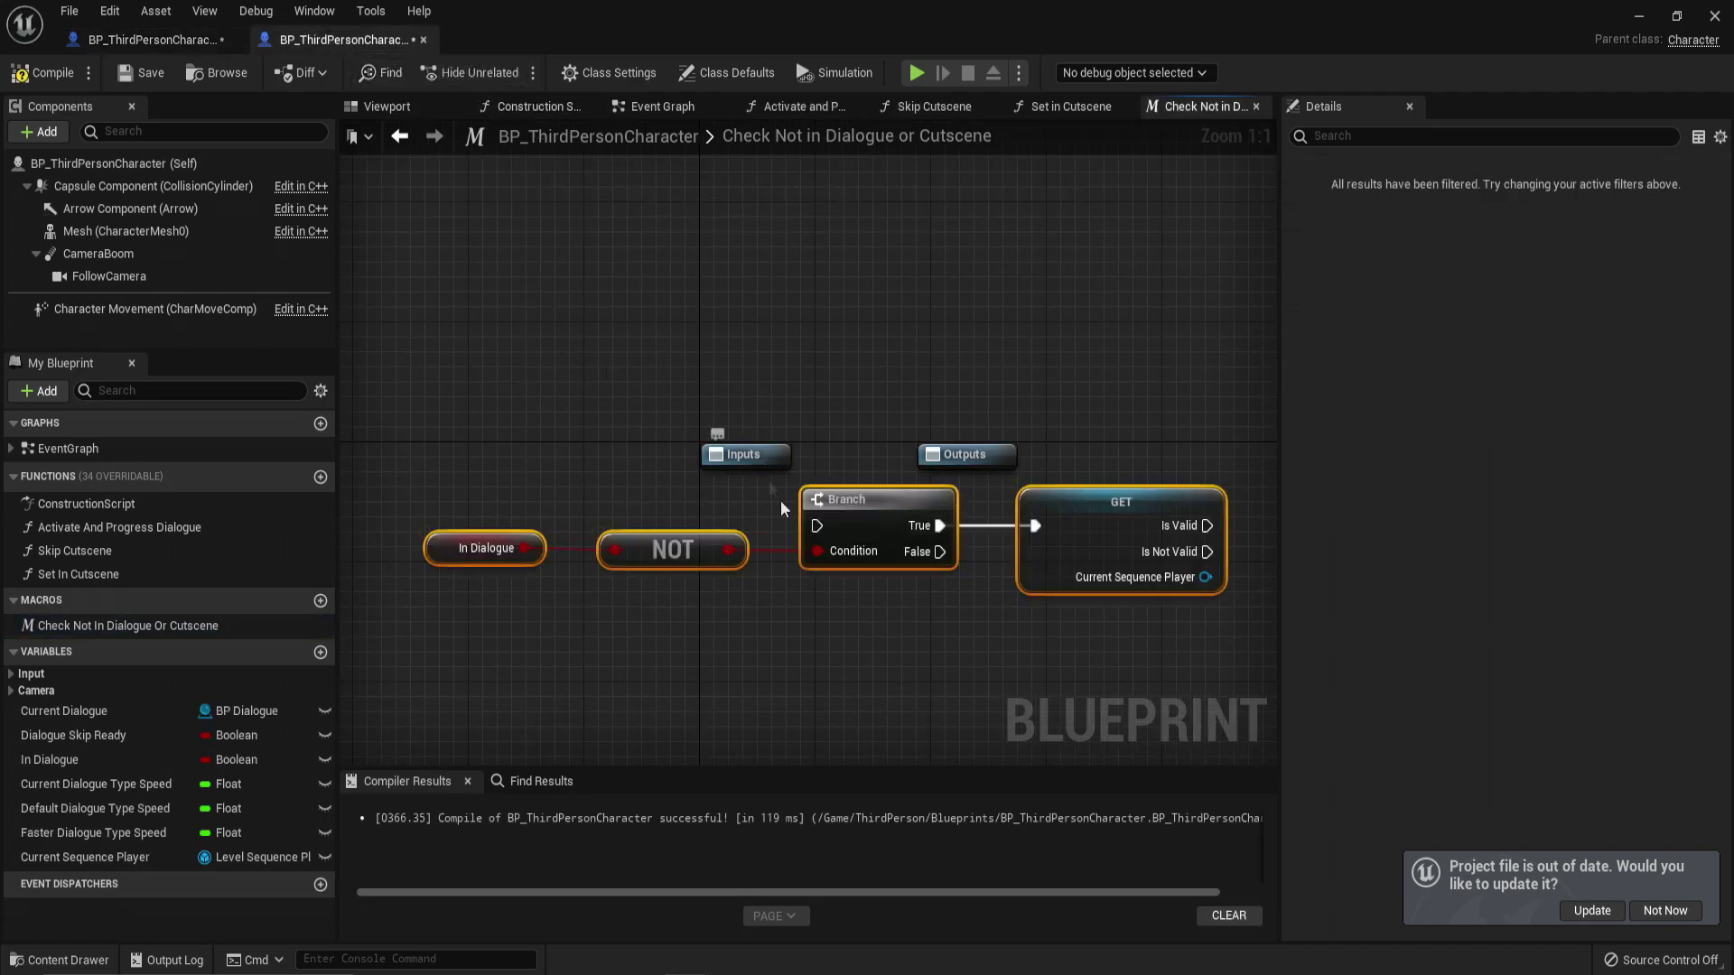
Step: Connect the macro's Inputs node to the Branch and the Get node's Is Not Valid pin to Outputs, and compile the blueprint
drag(784, 508, 745, 458)
drag(1206, 552, 1098, 534)
drag(691, 502, 349, 564)
scroll(645, 519, down, 5)
drag(1025, 626, 490, 405)
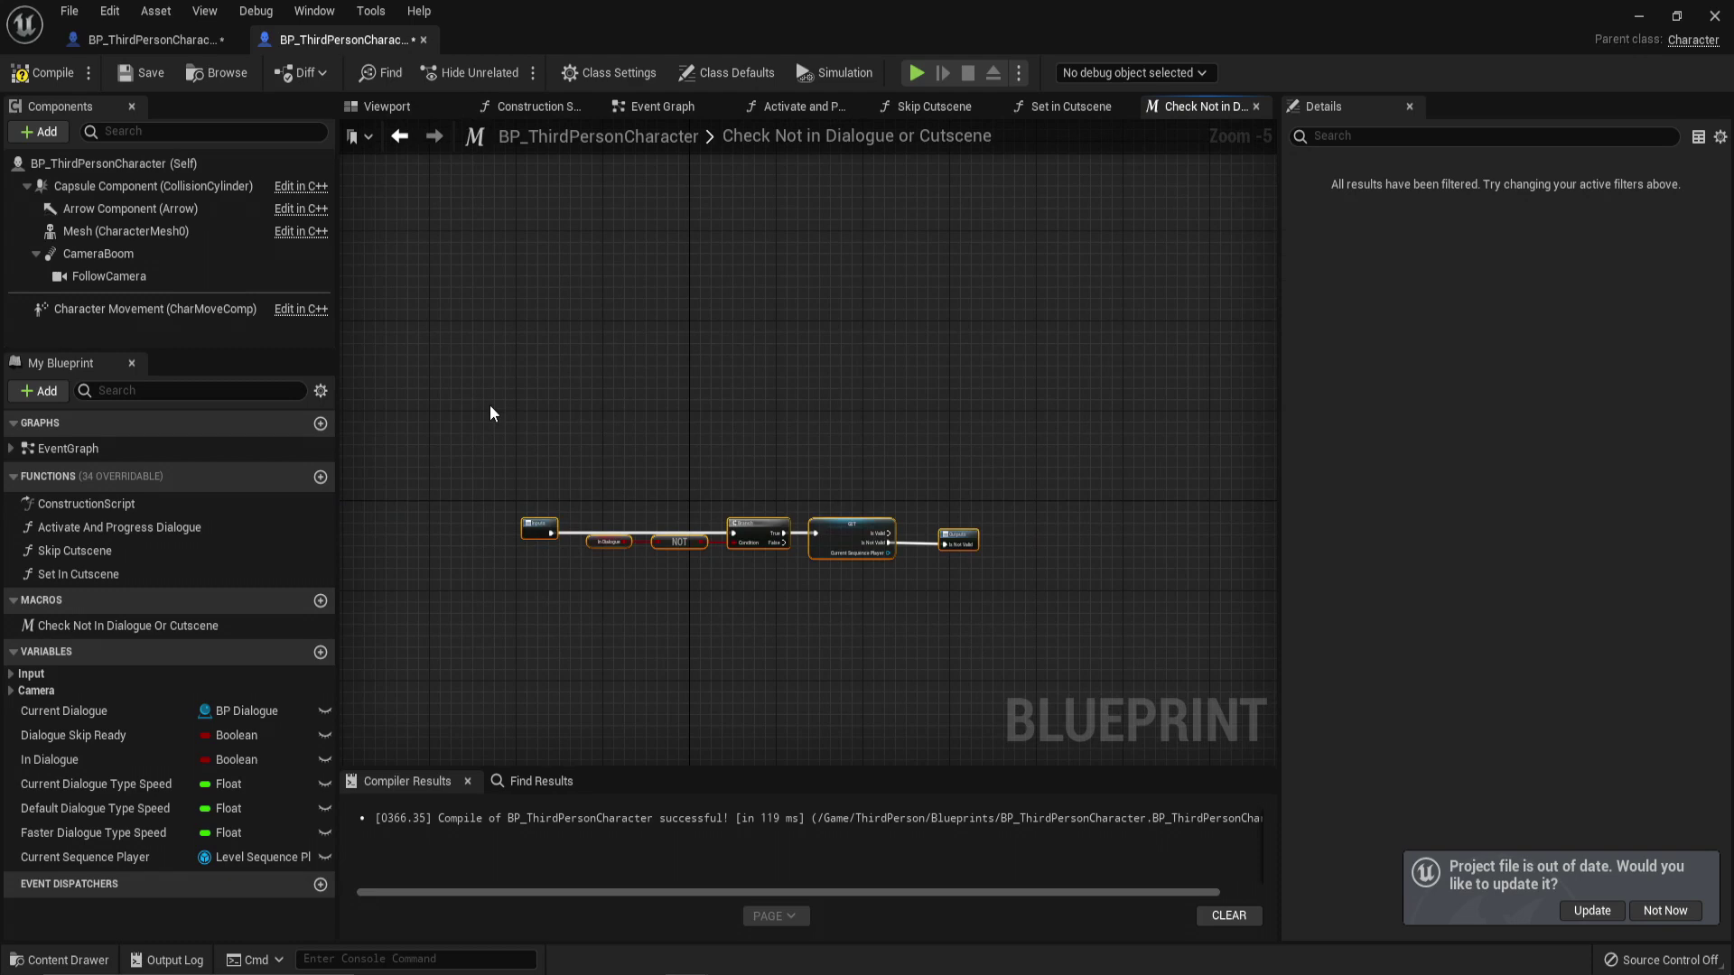
click(630, 400)
click(41, 73)
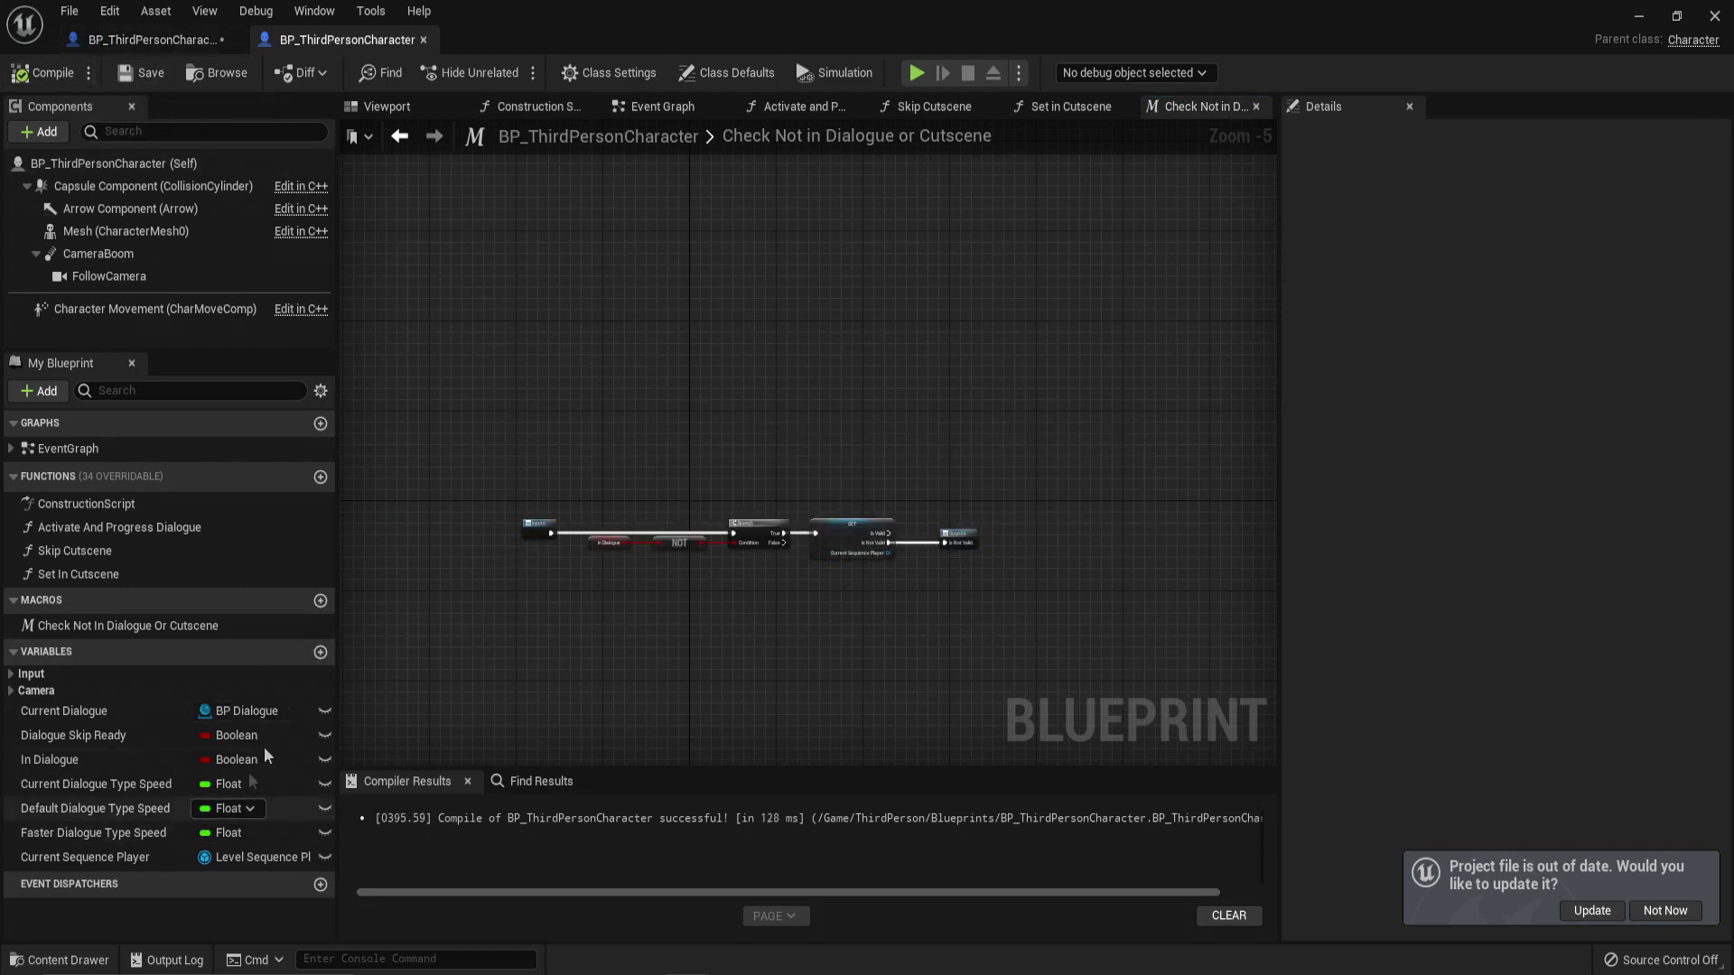
Step: Assign the Current Dialogue Type Speed variable of the template's character blueprint to a new category named Dialogue
click(153, 39)
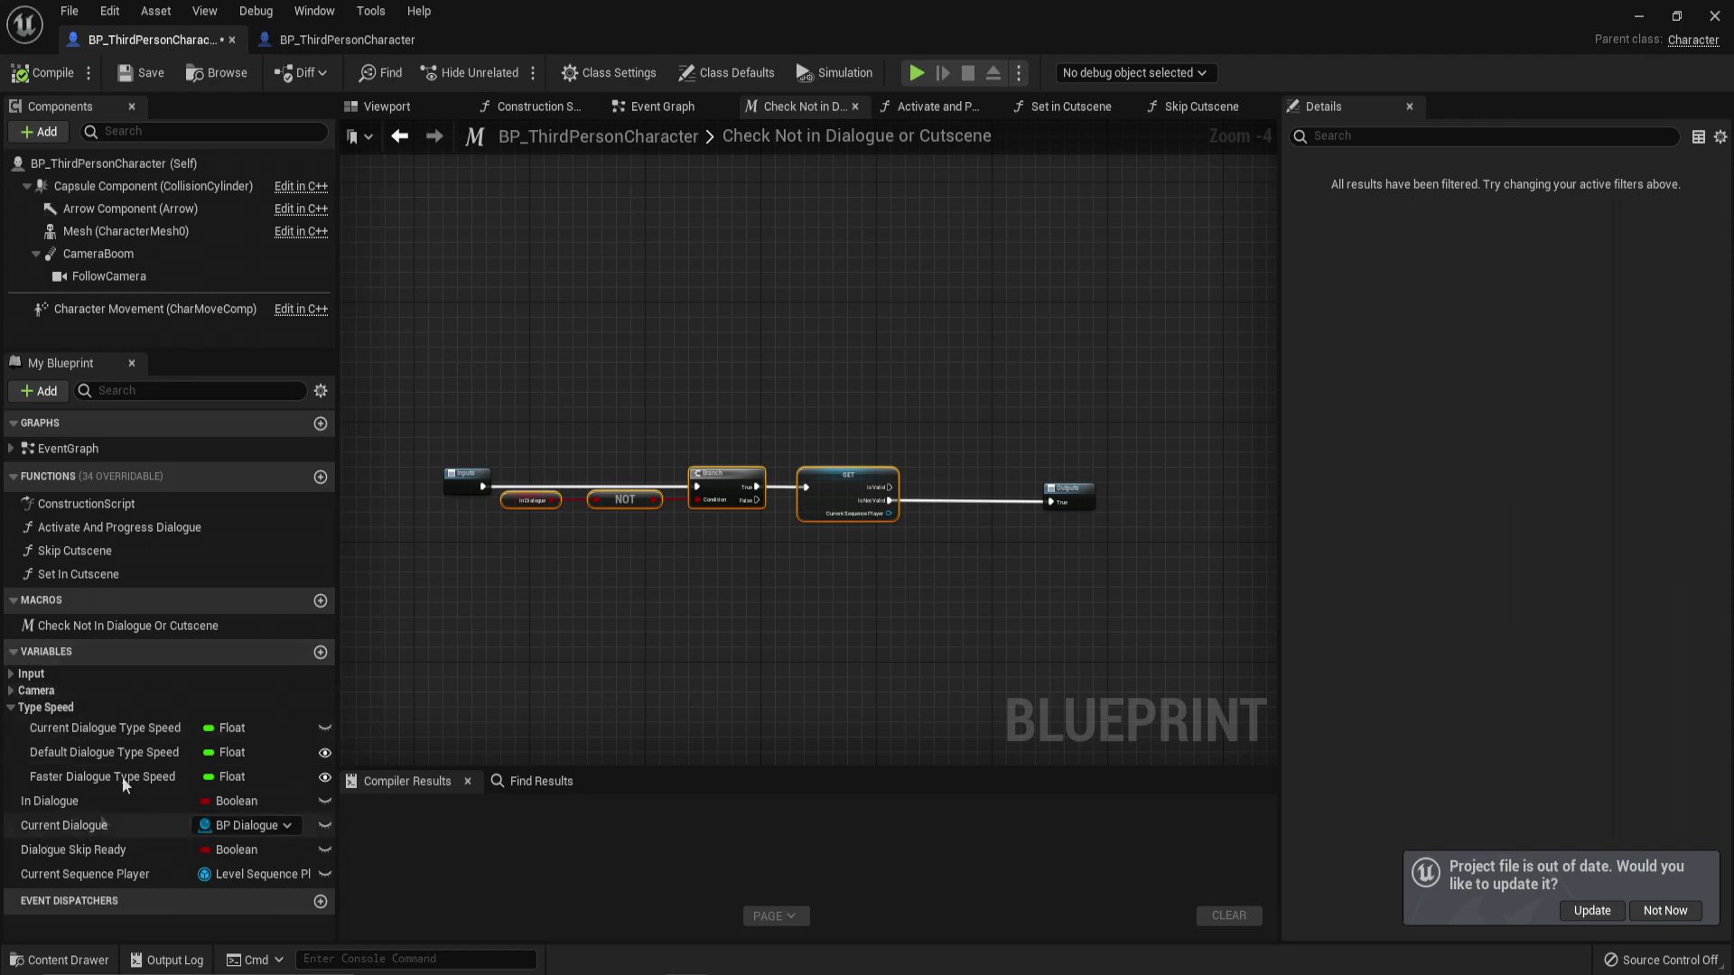
click(372, 39)
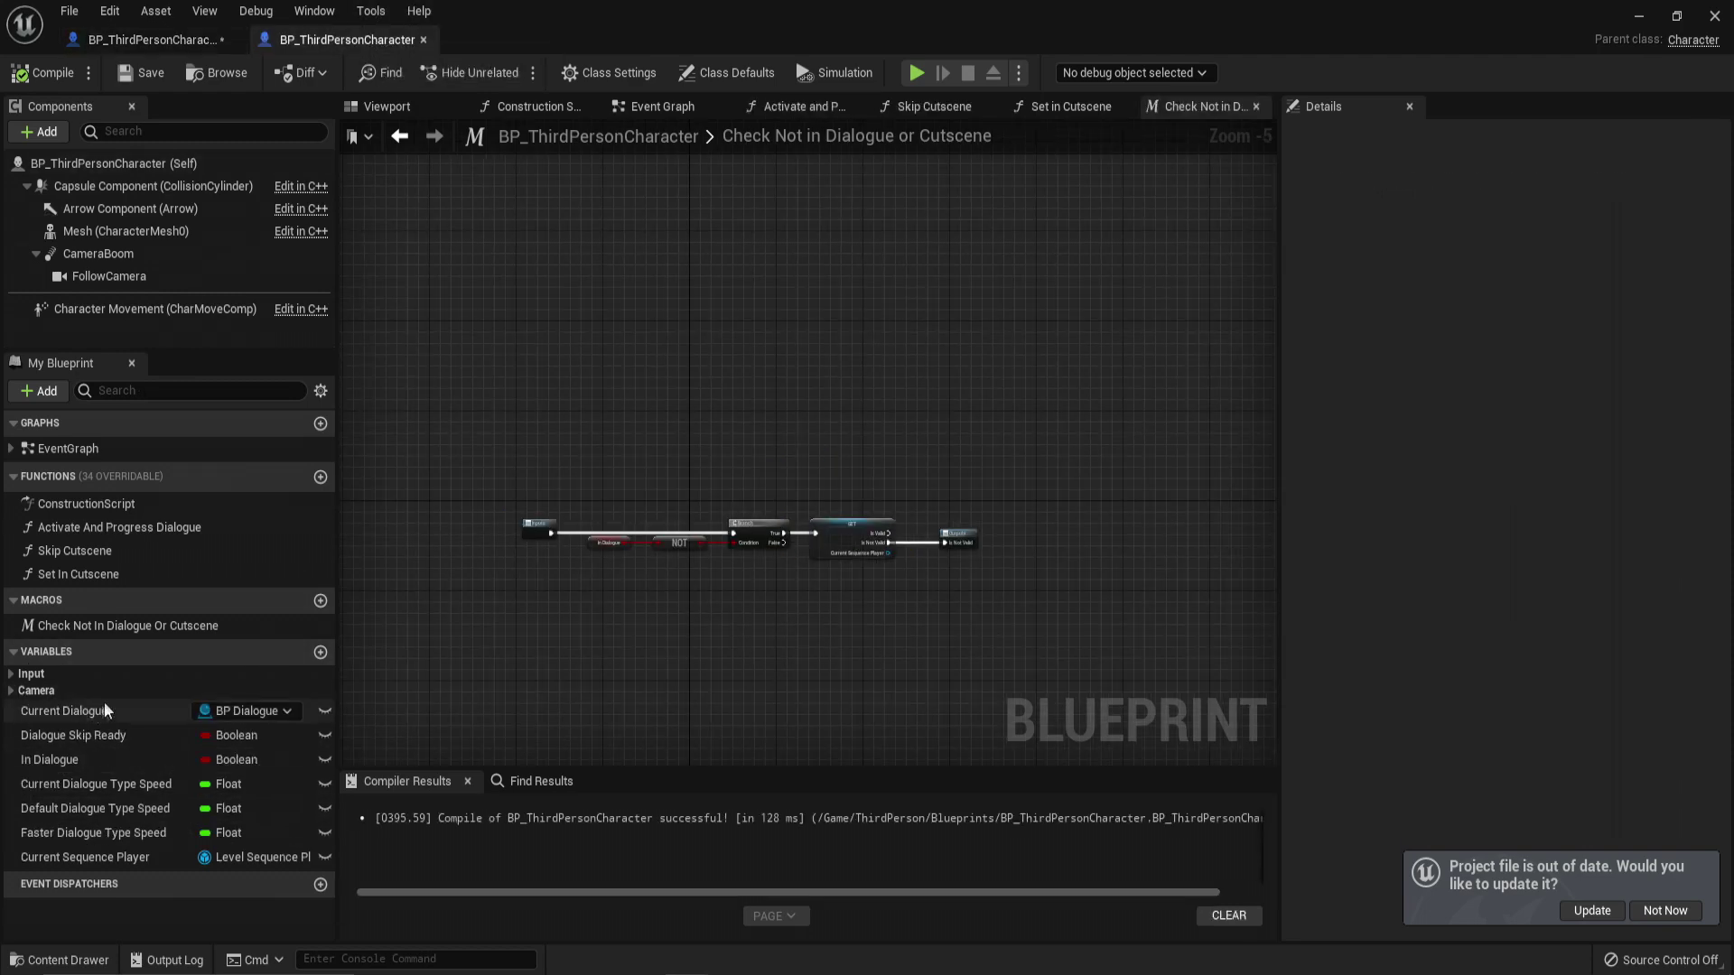
click(155, 799)
click(108, 784)
click(1526, 393)
text(Type Speed)
key(Return)
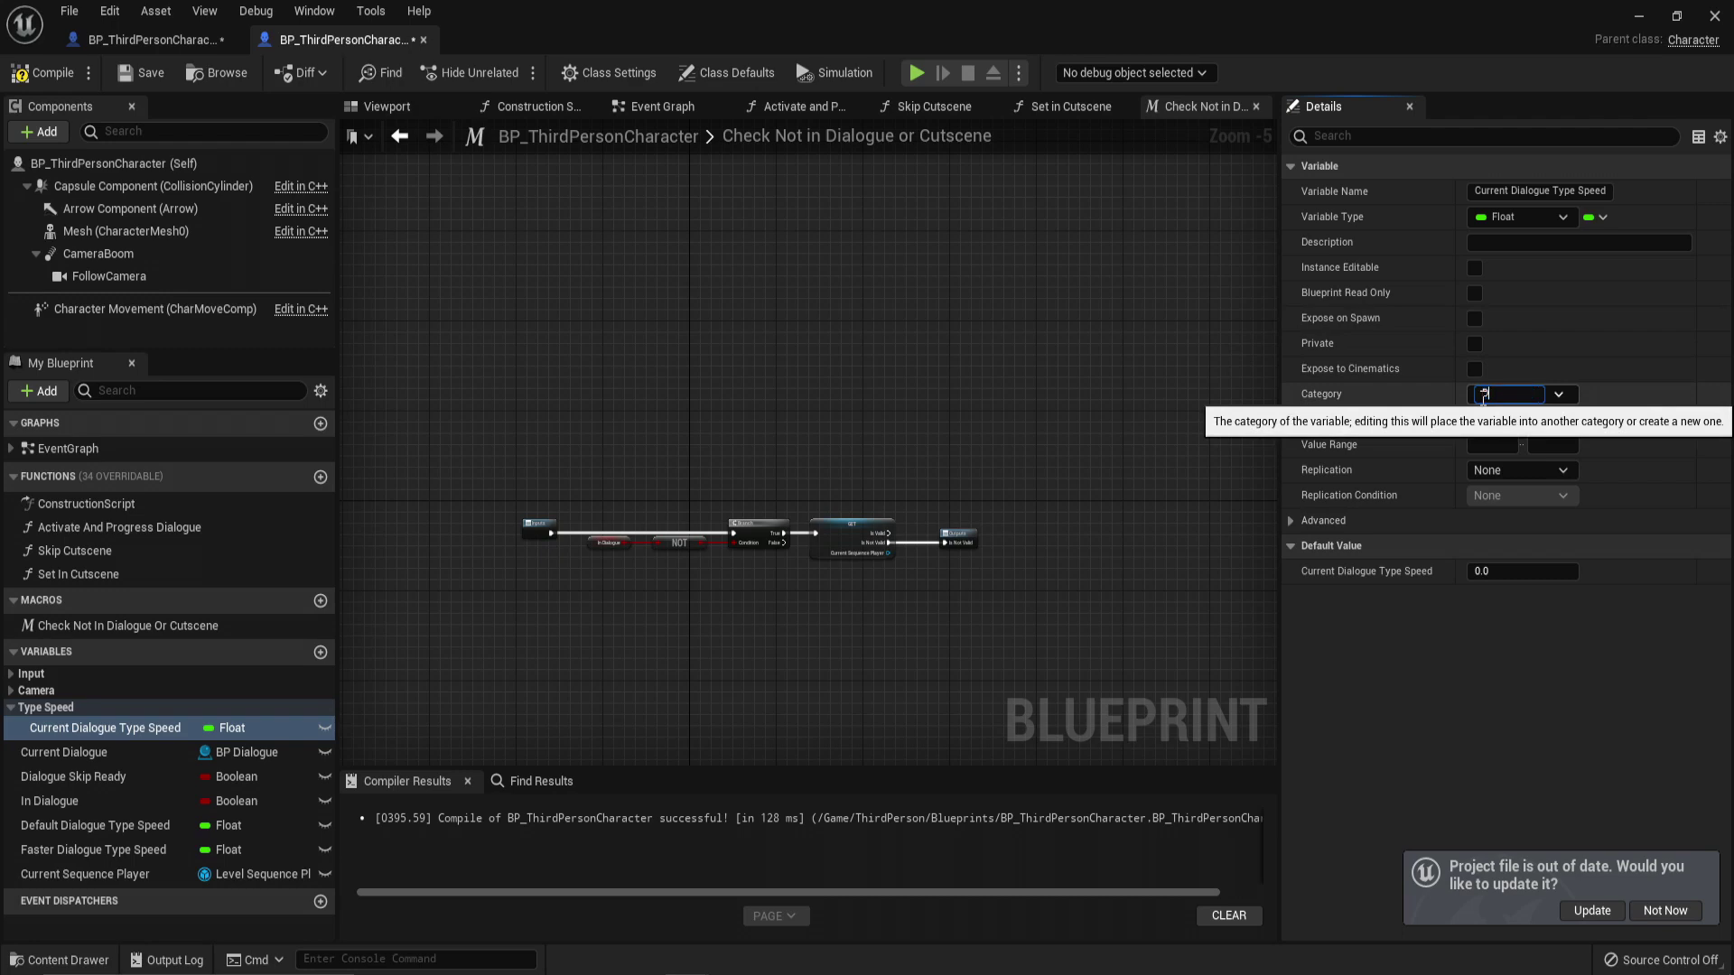
text(Dialogue)
key(Return)
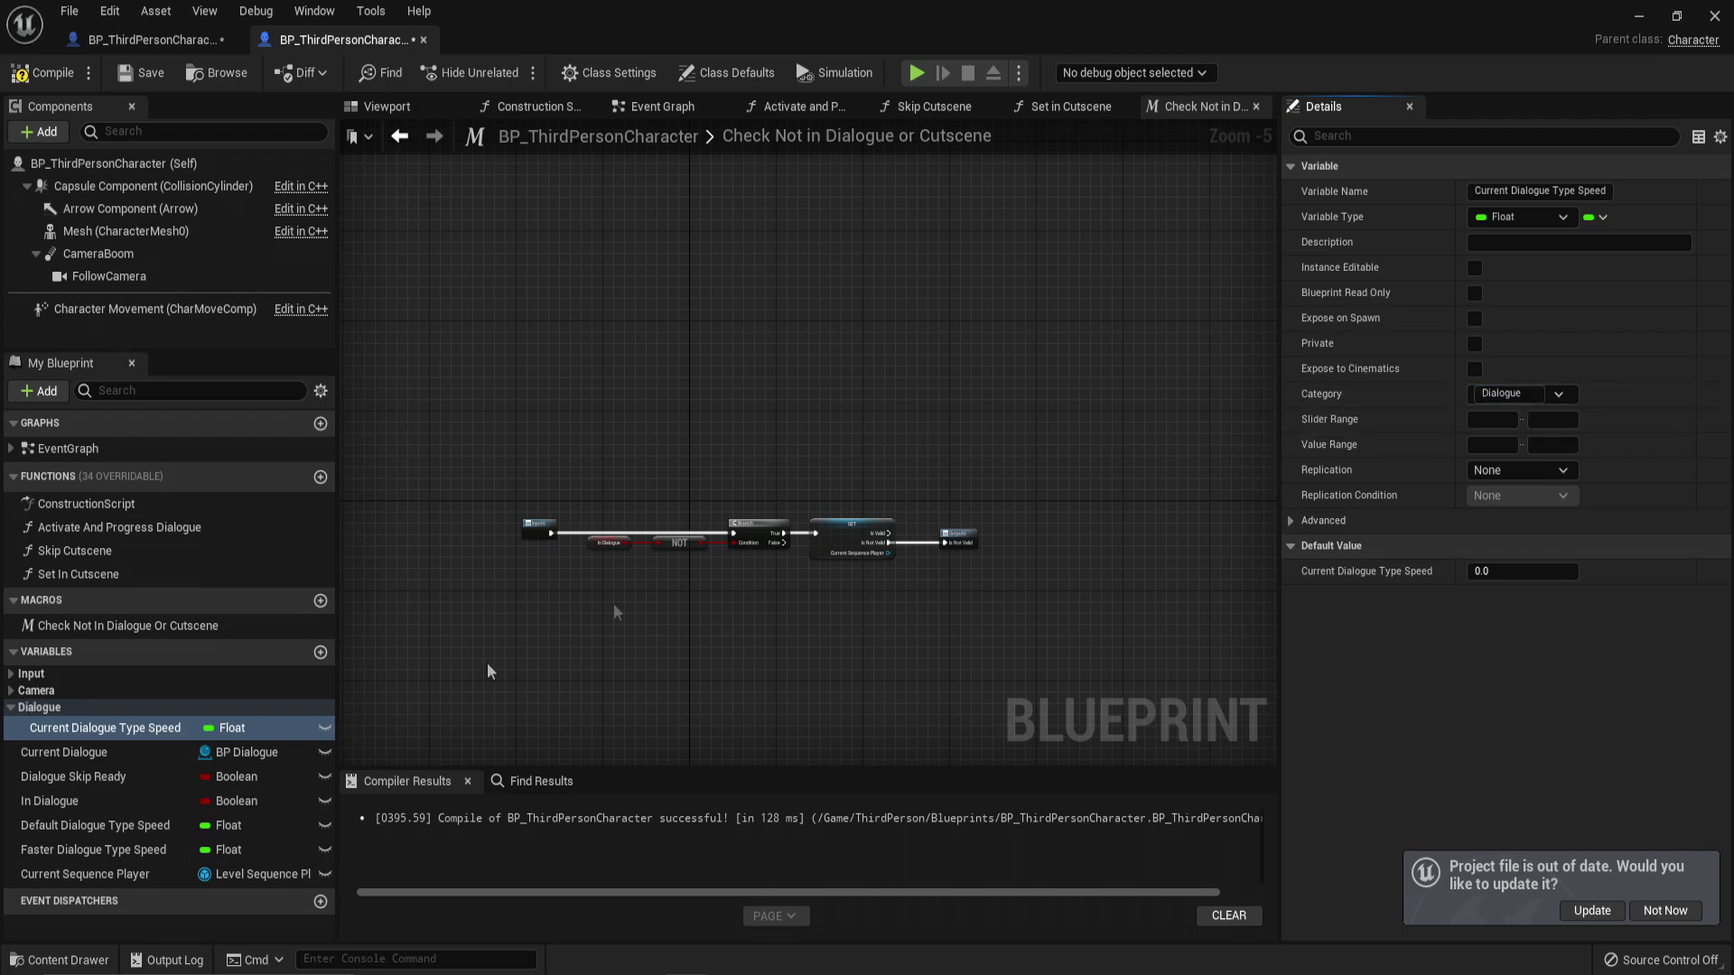
Step: Move the remaining dialogue variables and Current Sequence Player into the Dialogue category and compile the blueprint
click(59, 824)
drag(58, 824, 46, 706)
drag(56, 801, 41, 709)
drag(54, 874, 54, 752)
drag(55, 875, 46, 763)
click(515, 657)
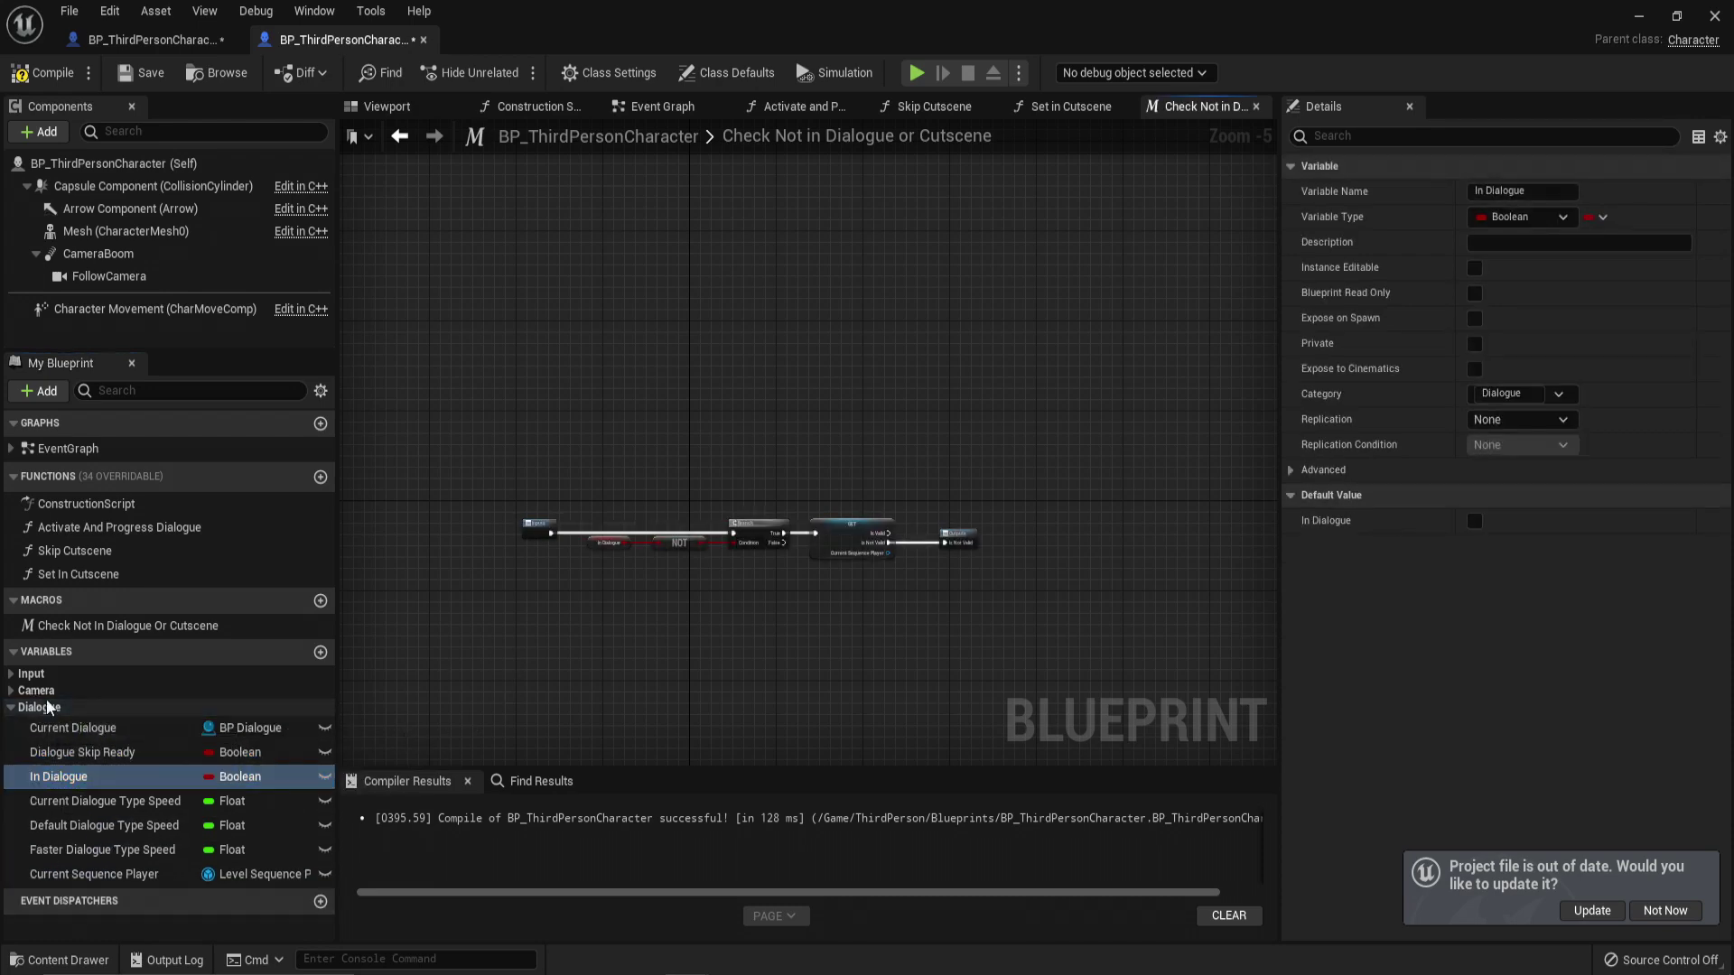
click(76, 710)
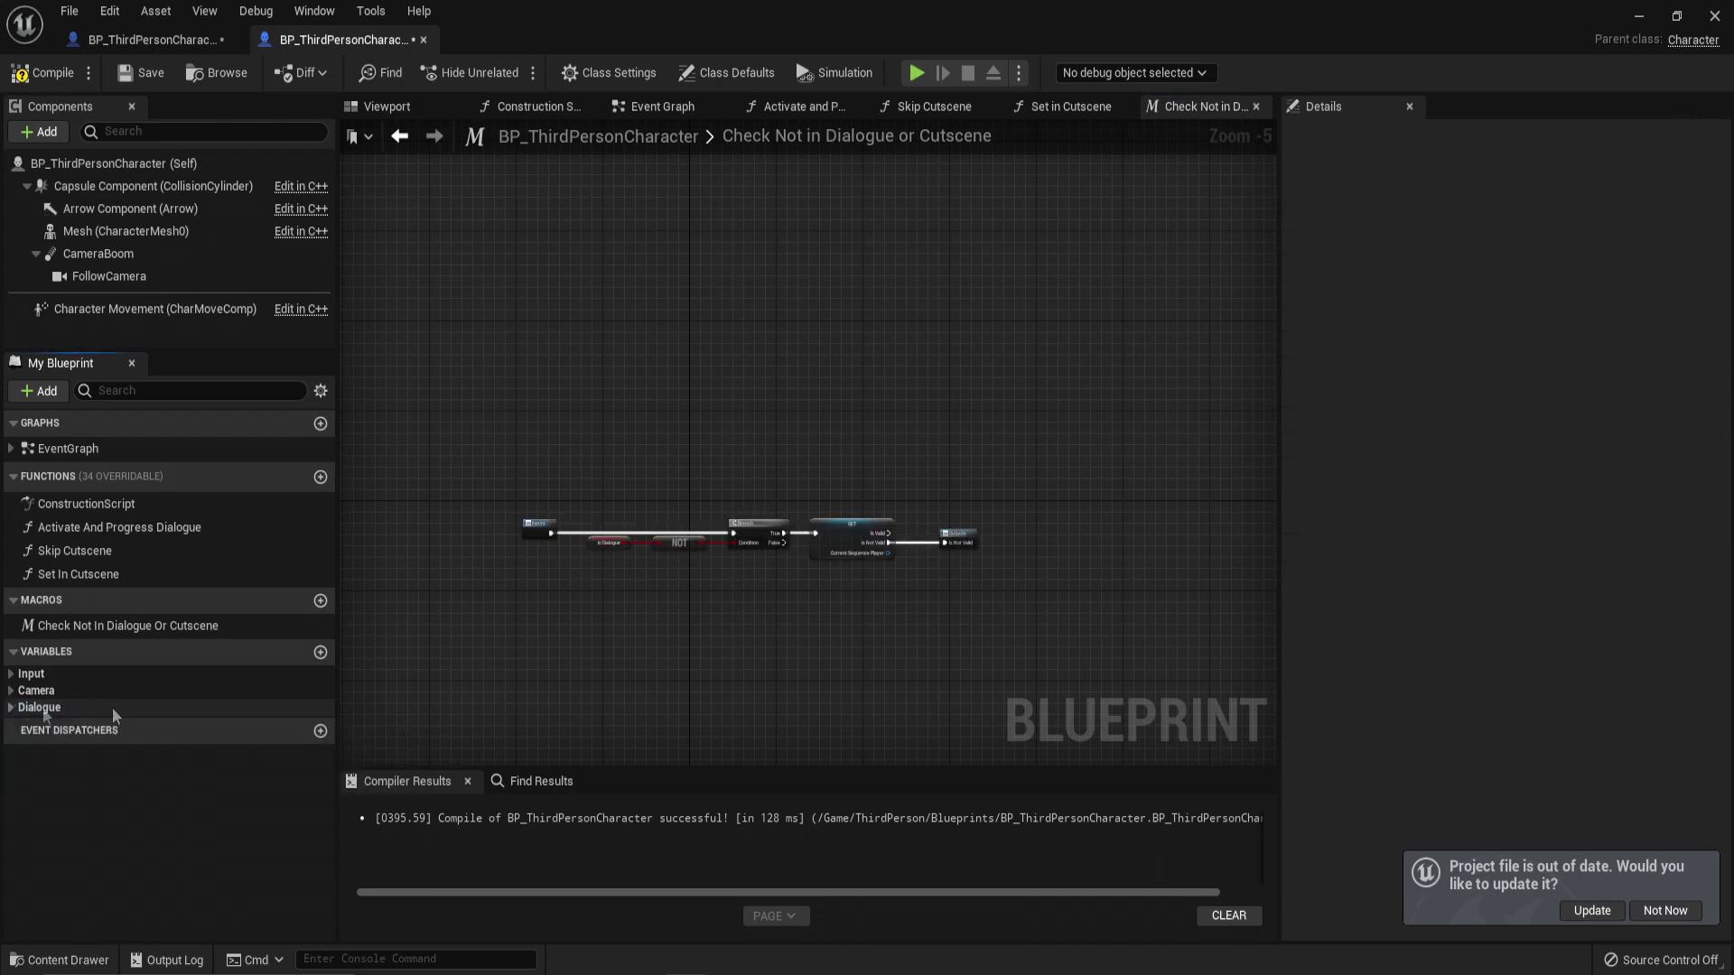
click(401, 138)
click(43, 72)
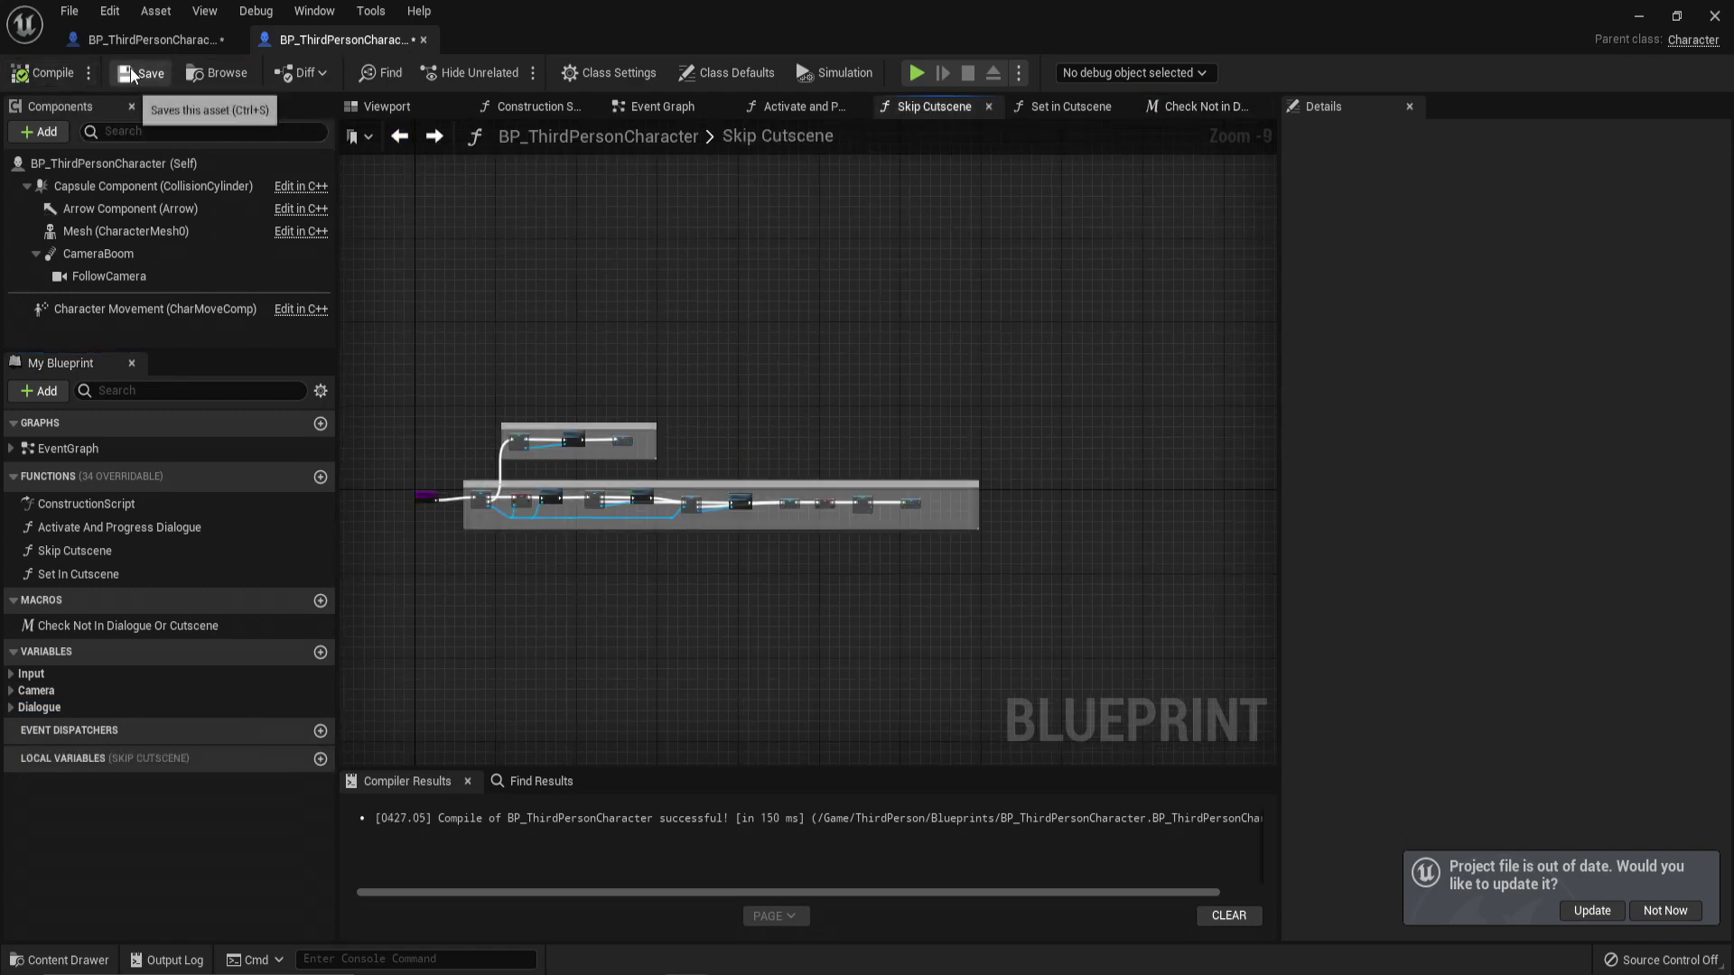
Step: Delete the dialogue system's BP_ThirdPersonCharacter, replacing its references with the template's BP_ThirdPersonCharacter, and save all affected assets
scroll(633, 326, down, 3)
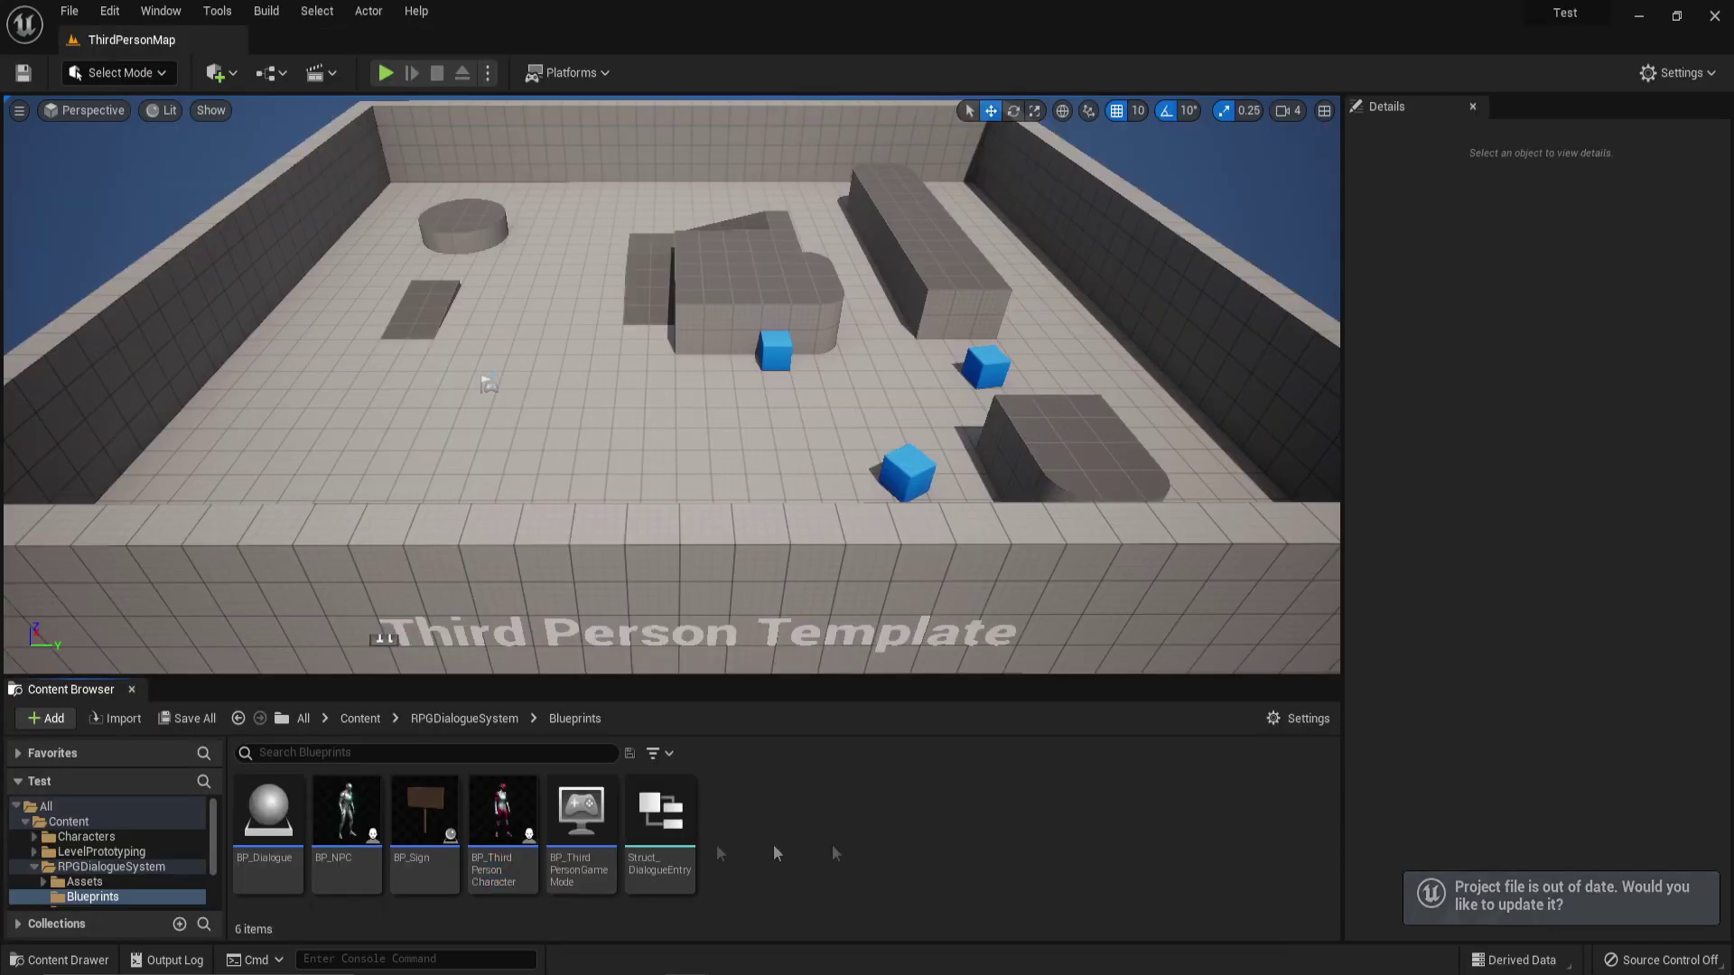
click(503, 817)
key(Delete)
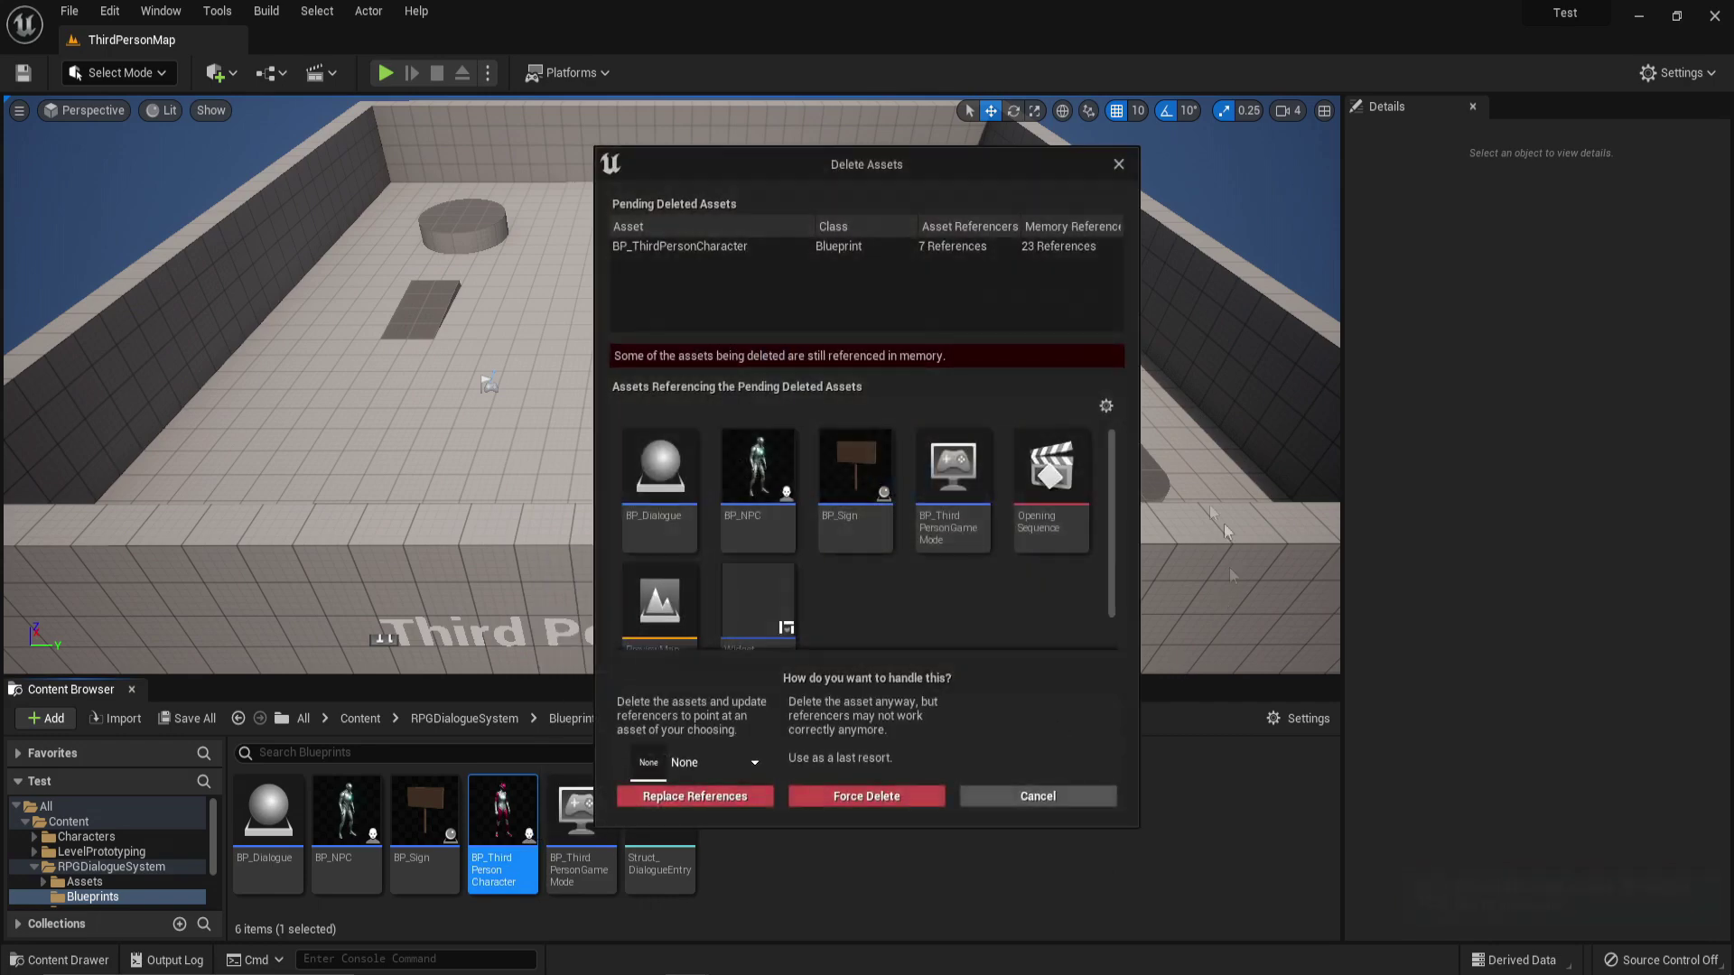
scroll(1038, 505, down, 1)
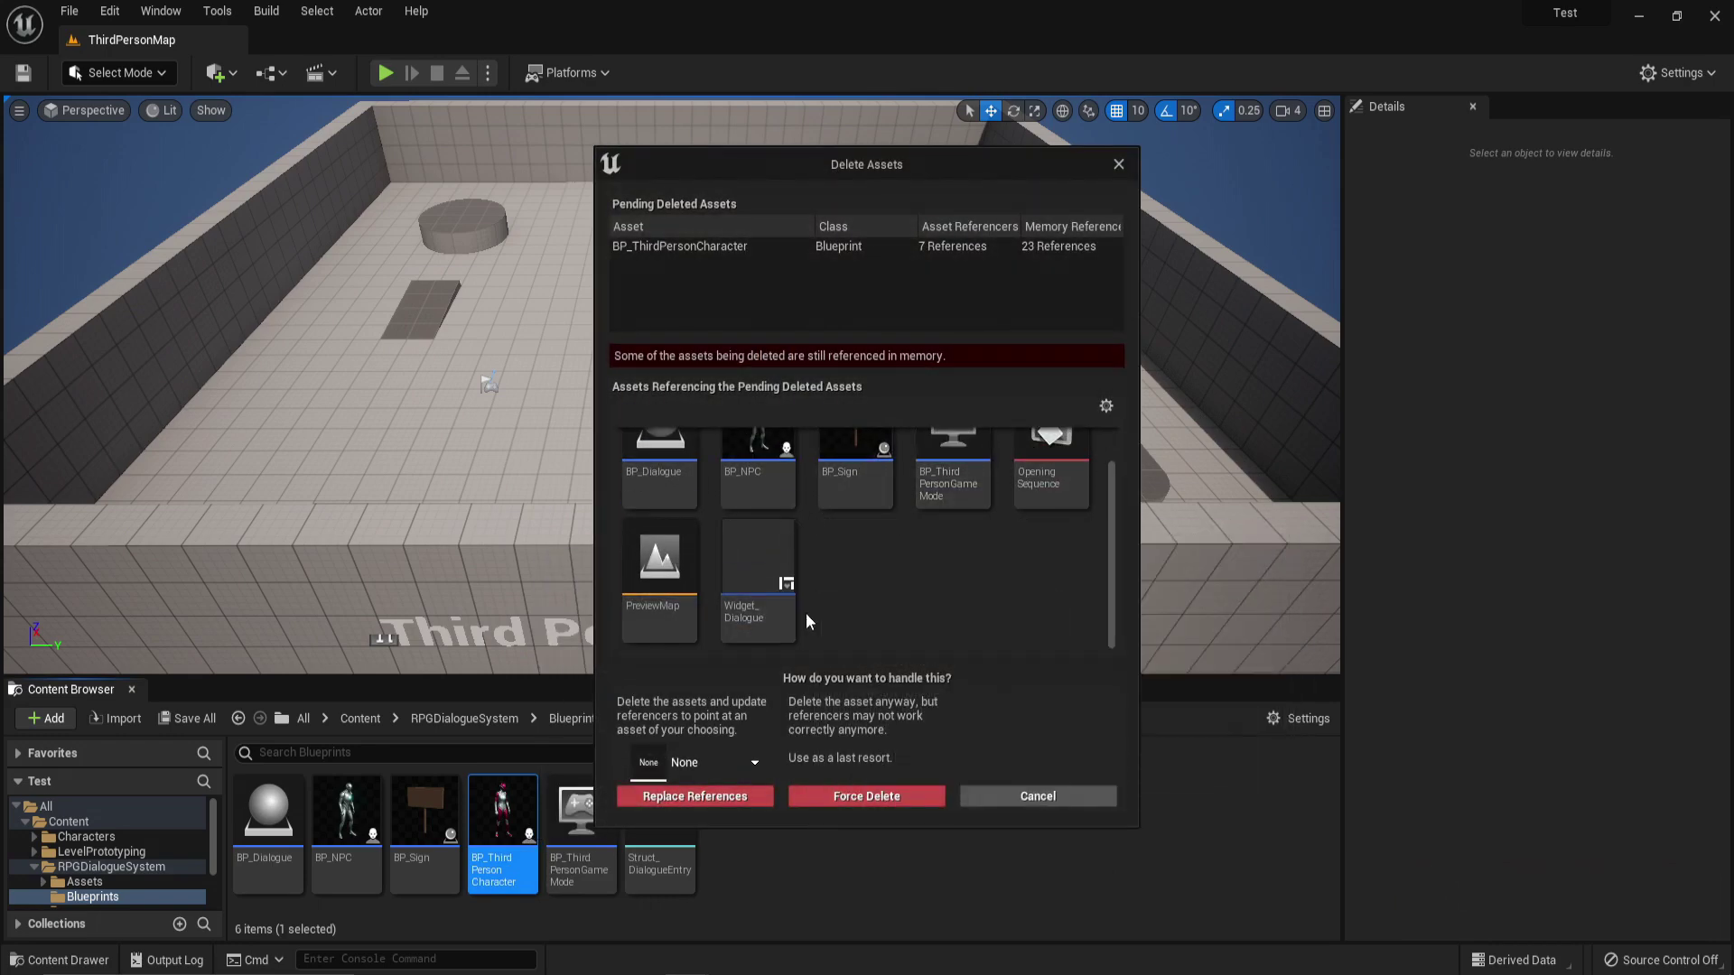
scroll(835, 590, up, 1)
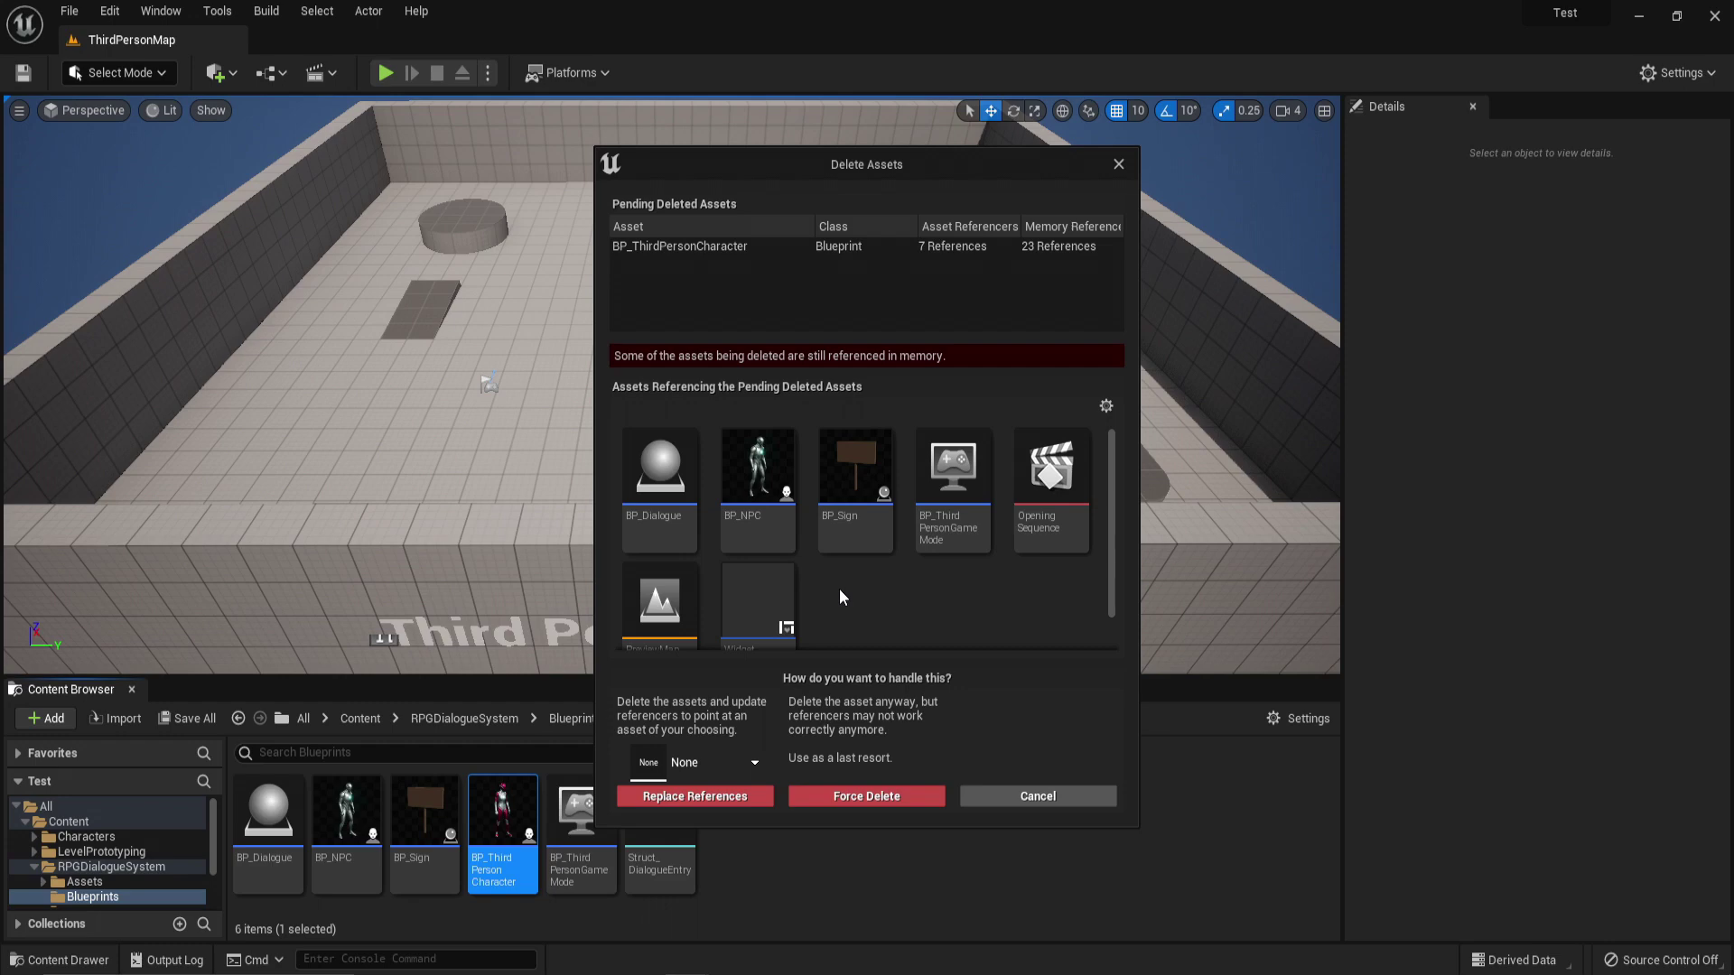
scroll(838, 590, down, 1)
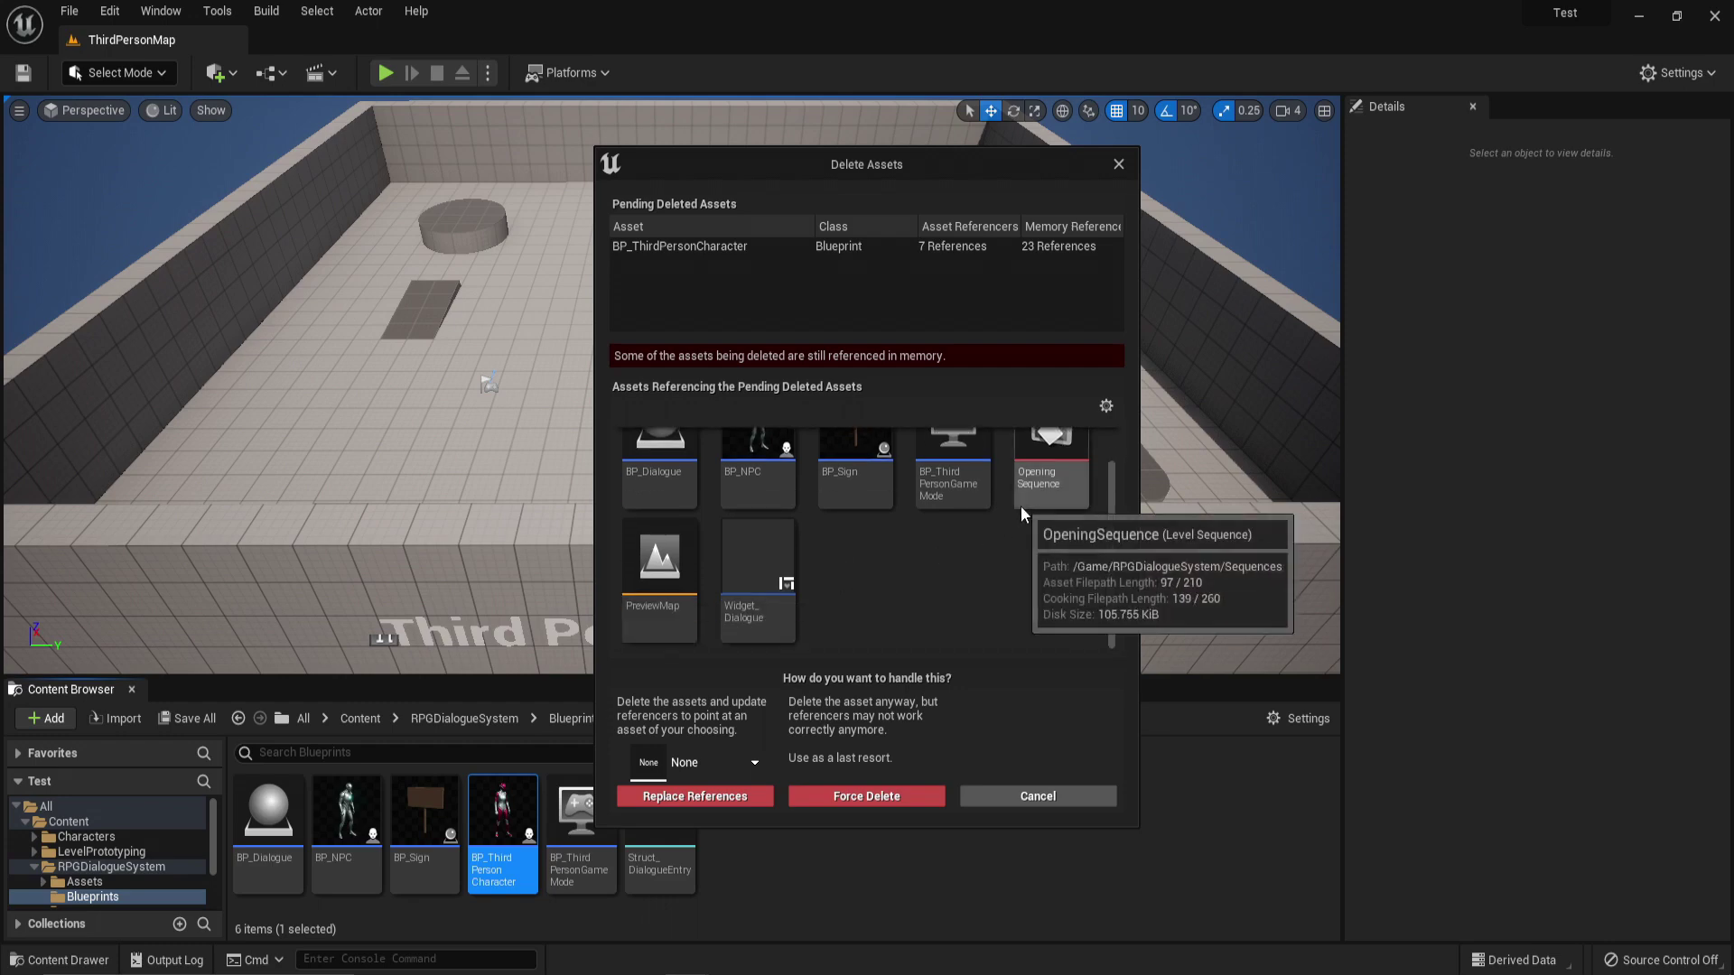
click(737, 748)
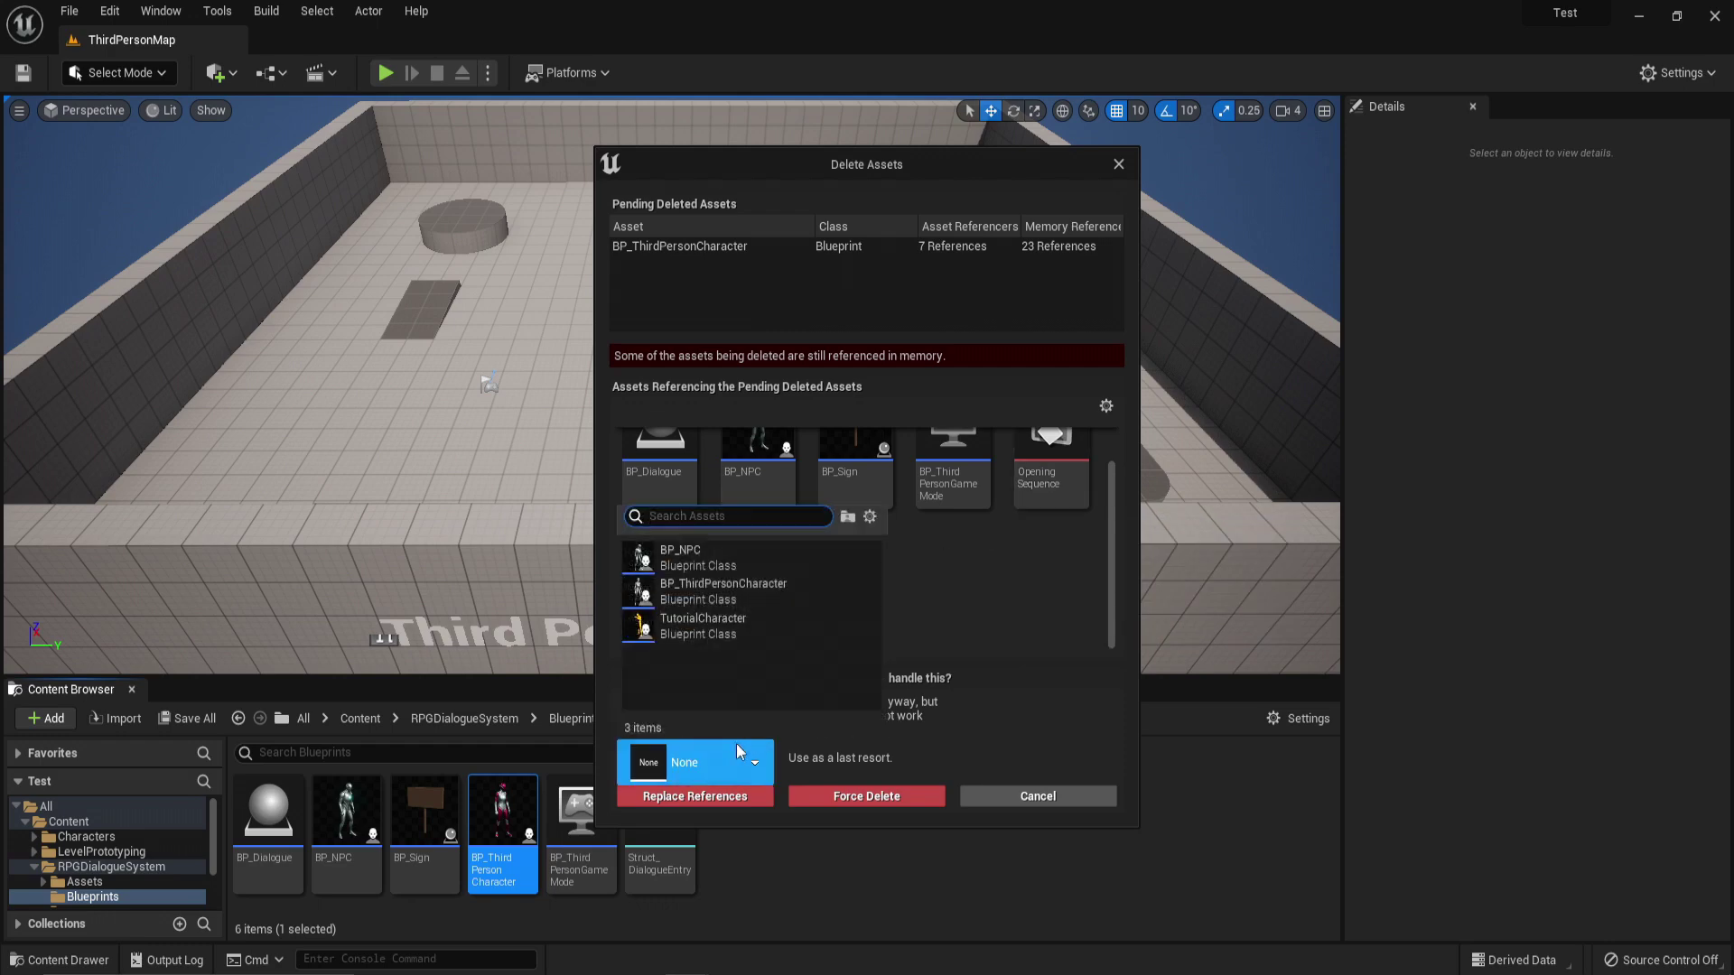
click(750, 583)
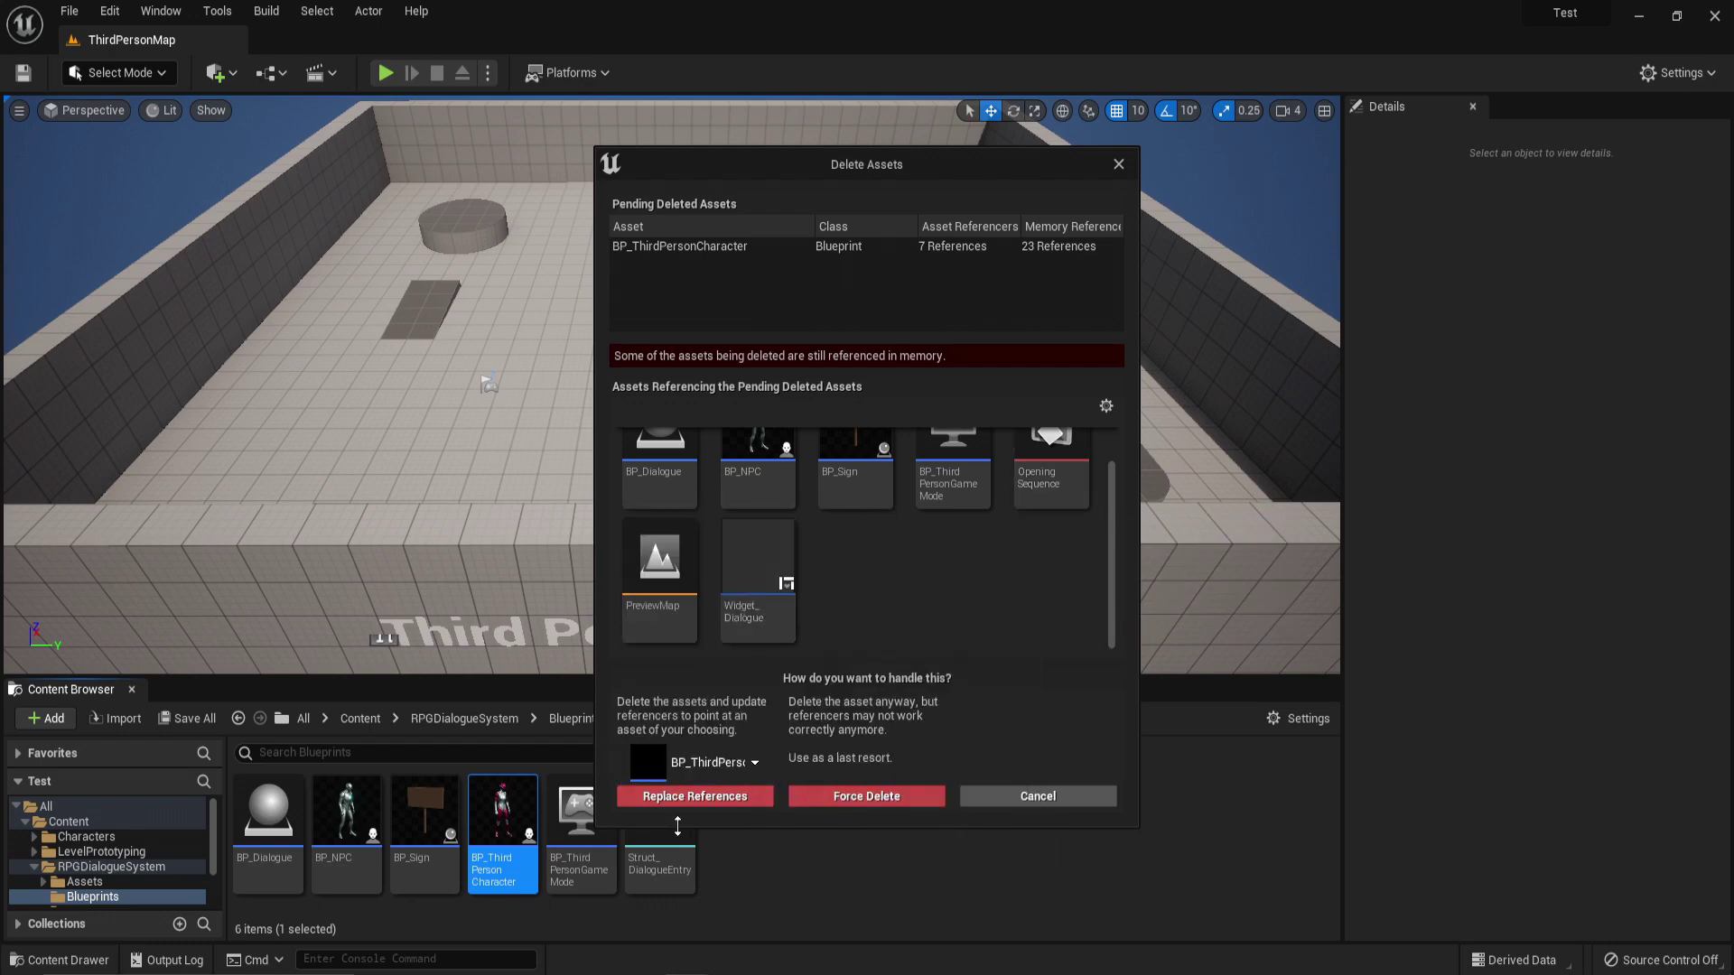
click(676, 796)
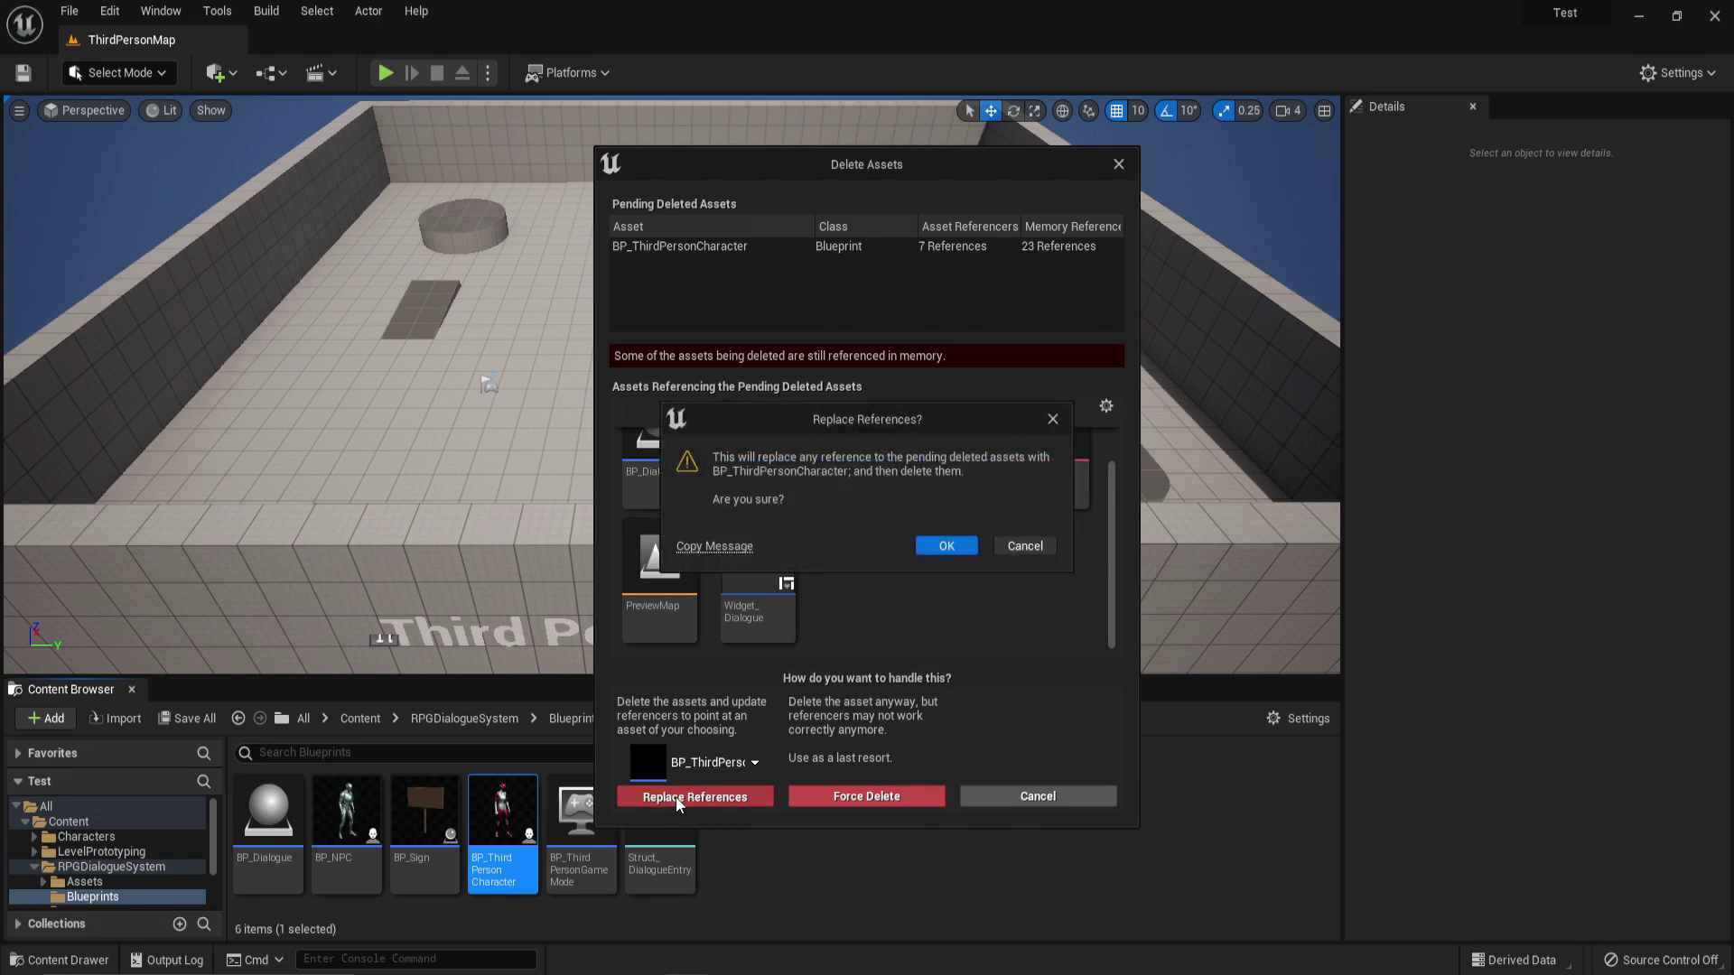
click(946, 547)
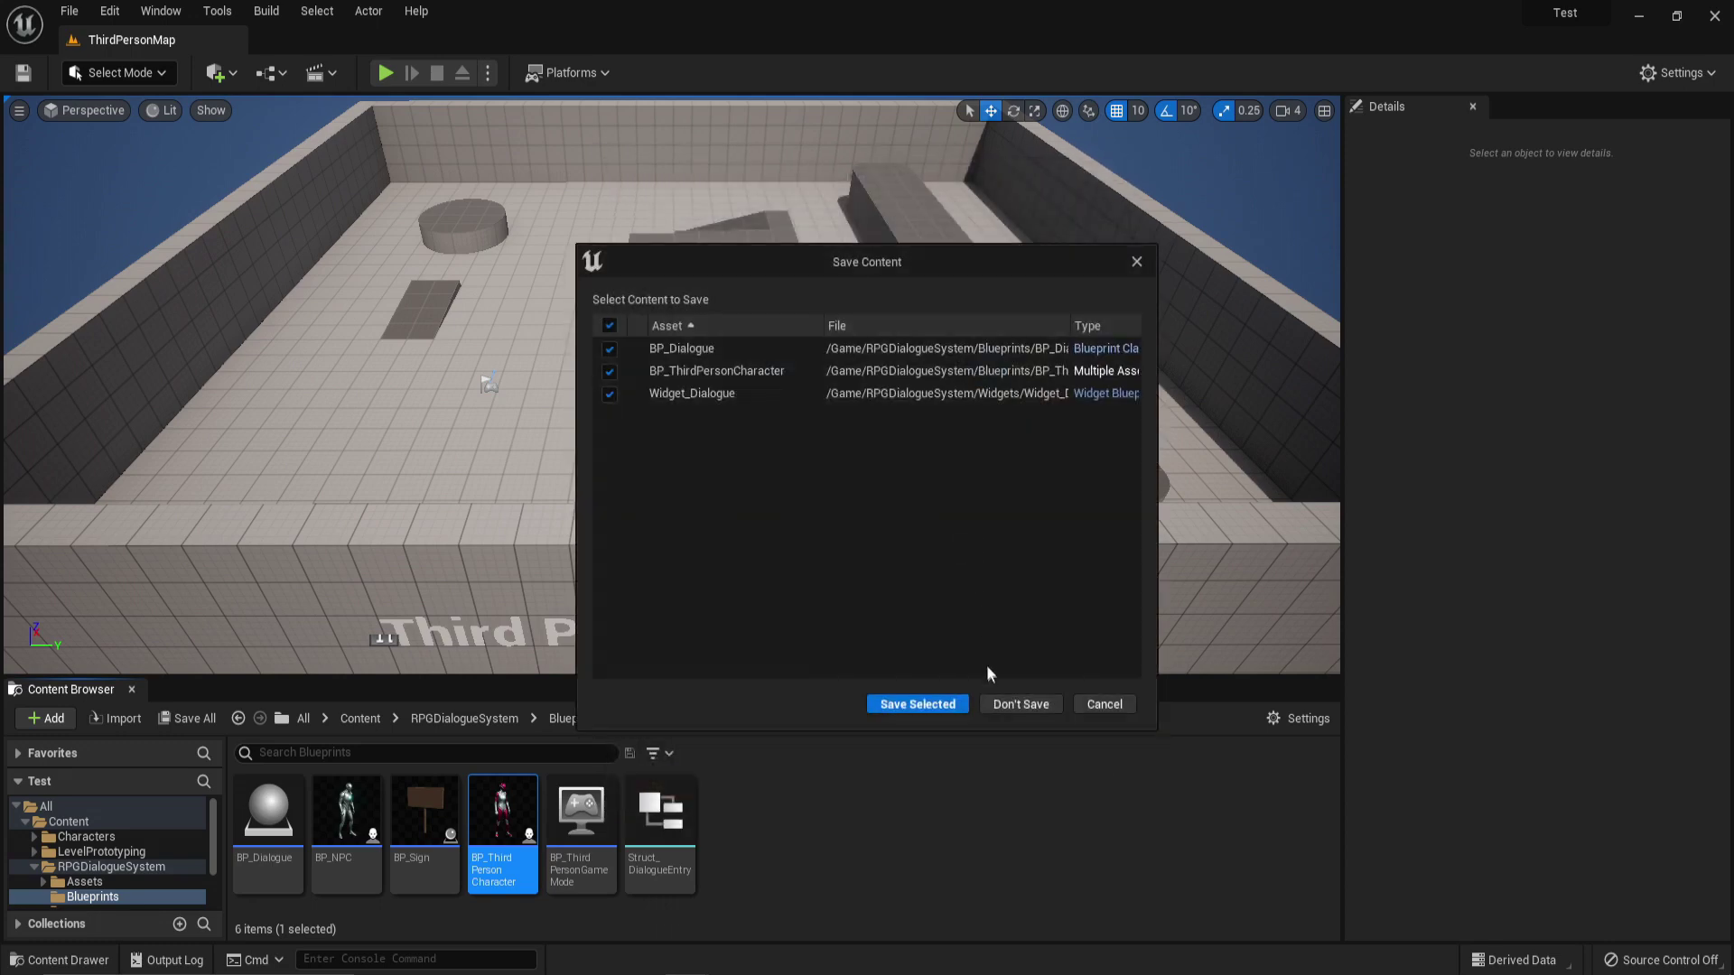
click(932, 703)
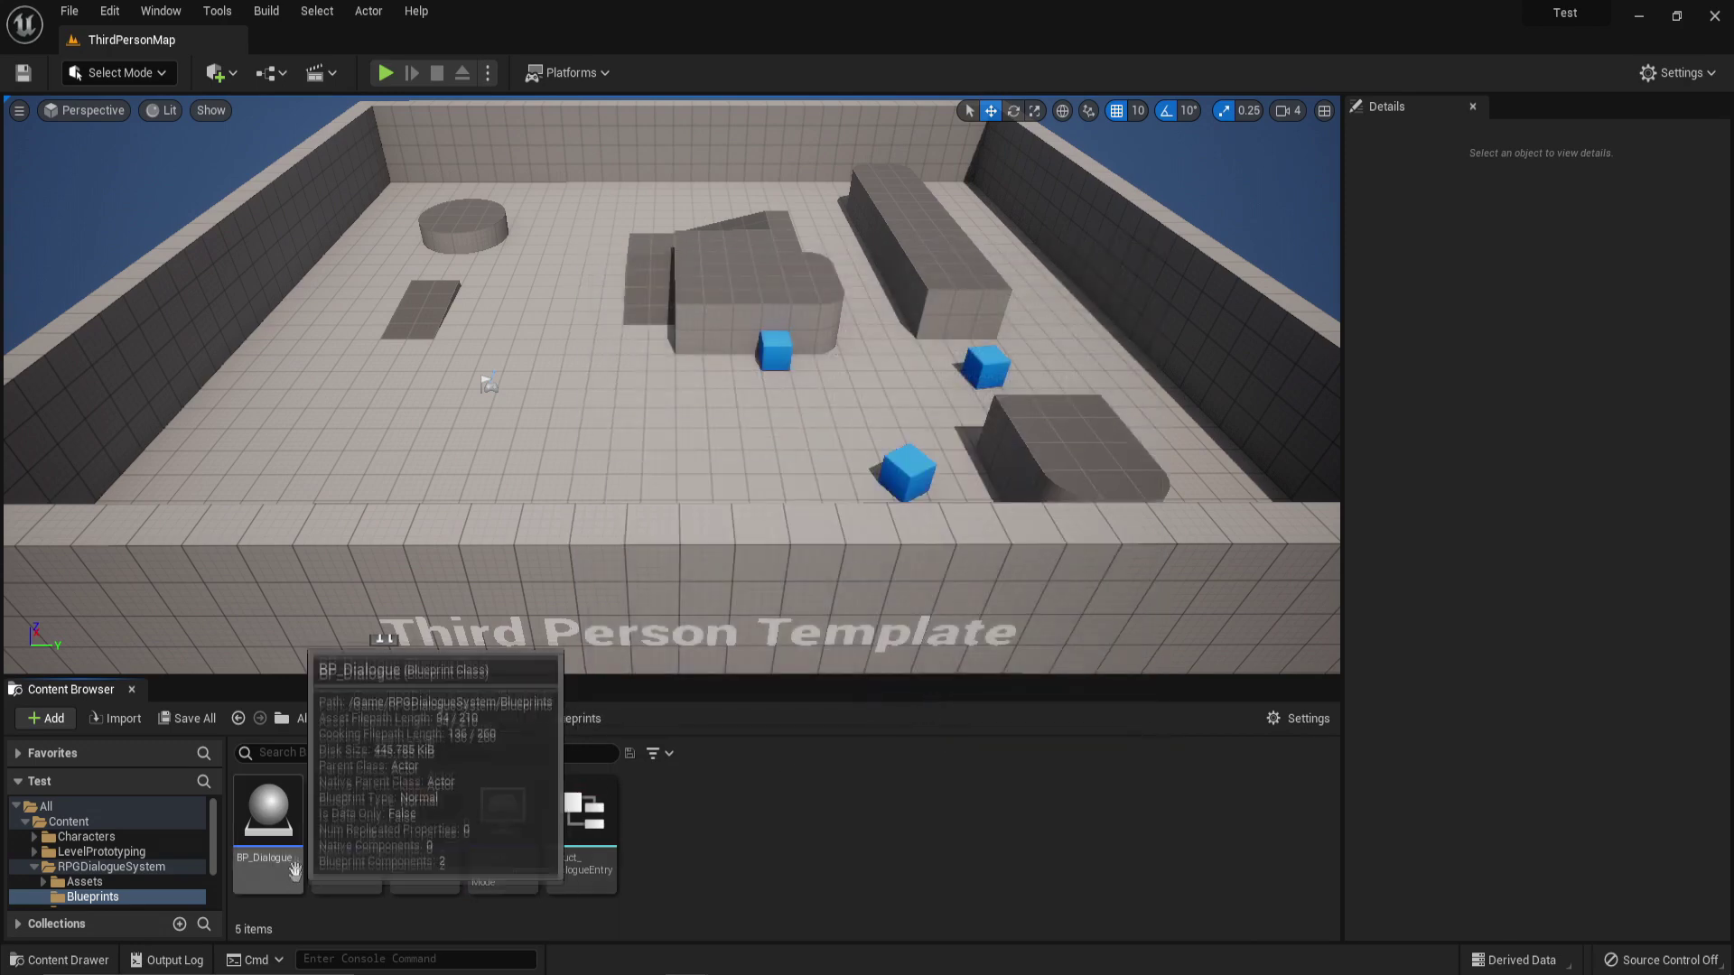
Step: Place a BP_Sign on the level's open floor and enable Contains Dialogue on it with one dialogue entry
click(268, 813)
drag(425, 817, 599, 363)
click(1514, 579)
click(1514, 579)
click(1513, 503)
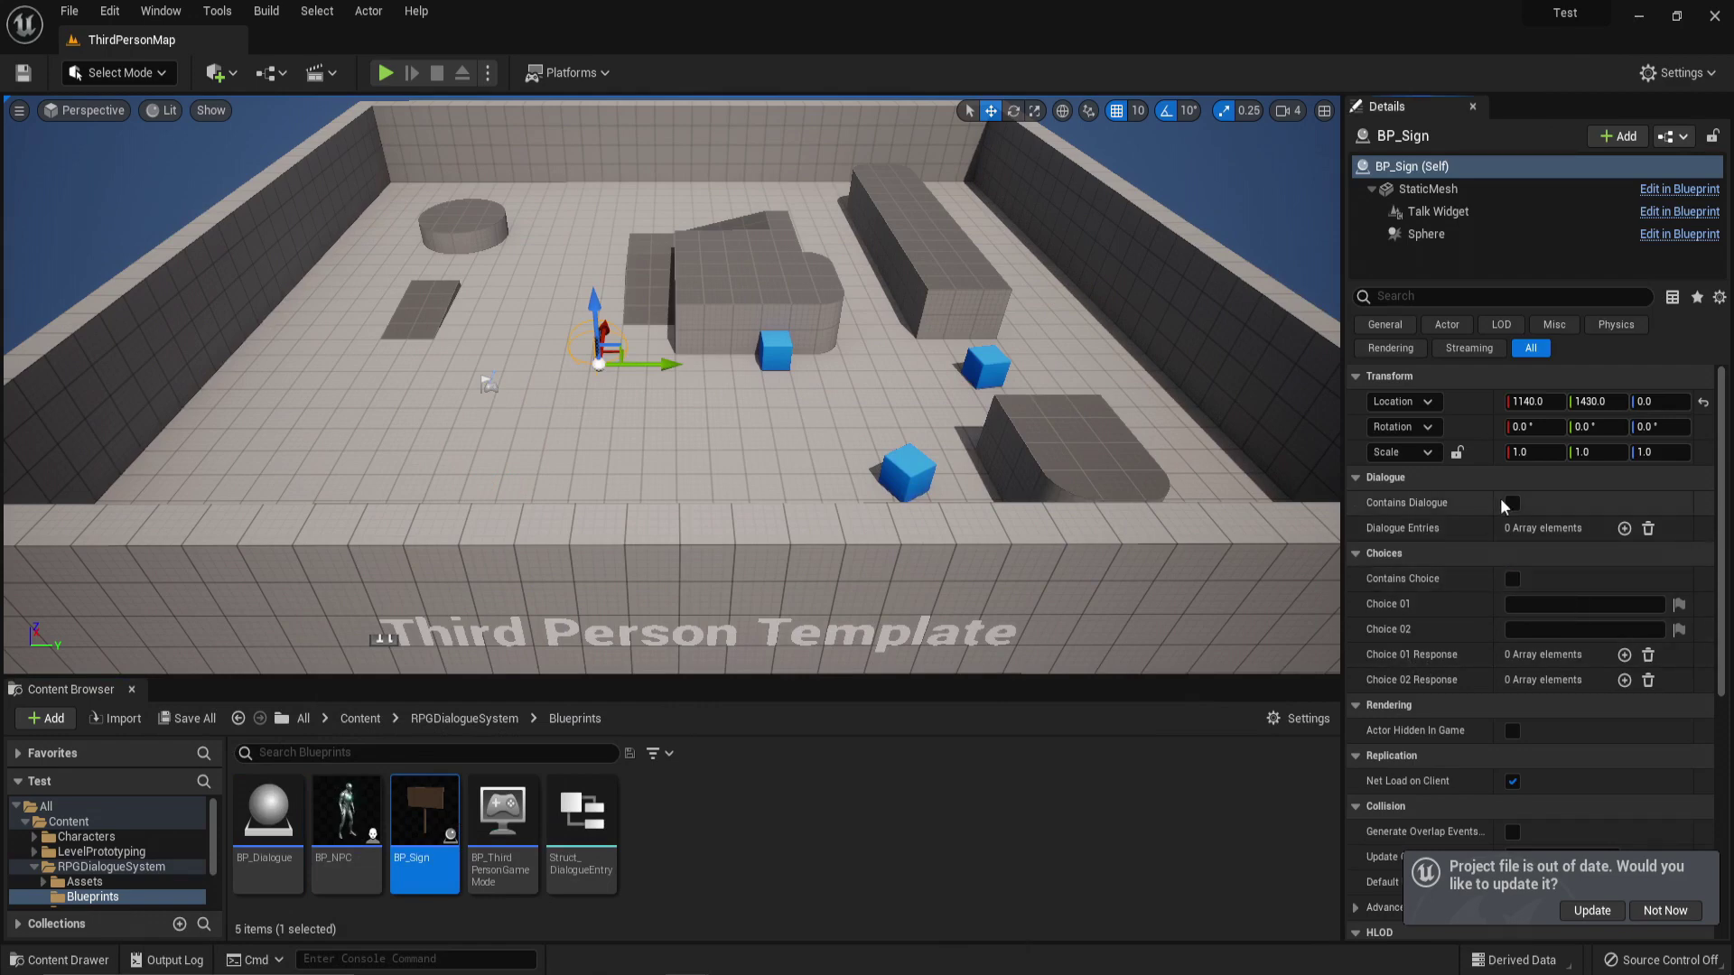
click(1623, 529)
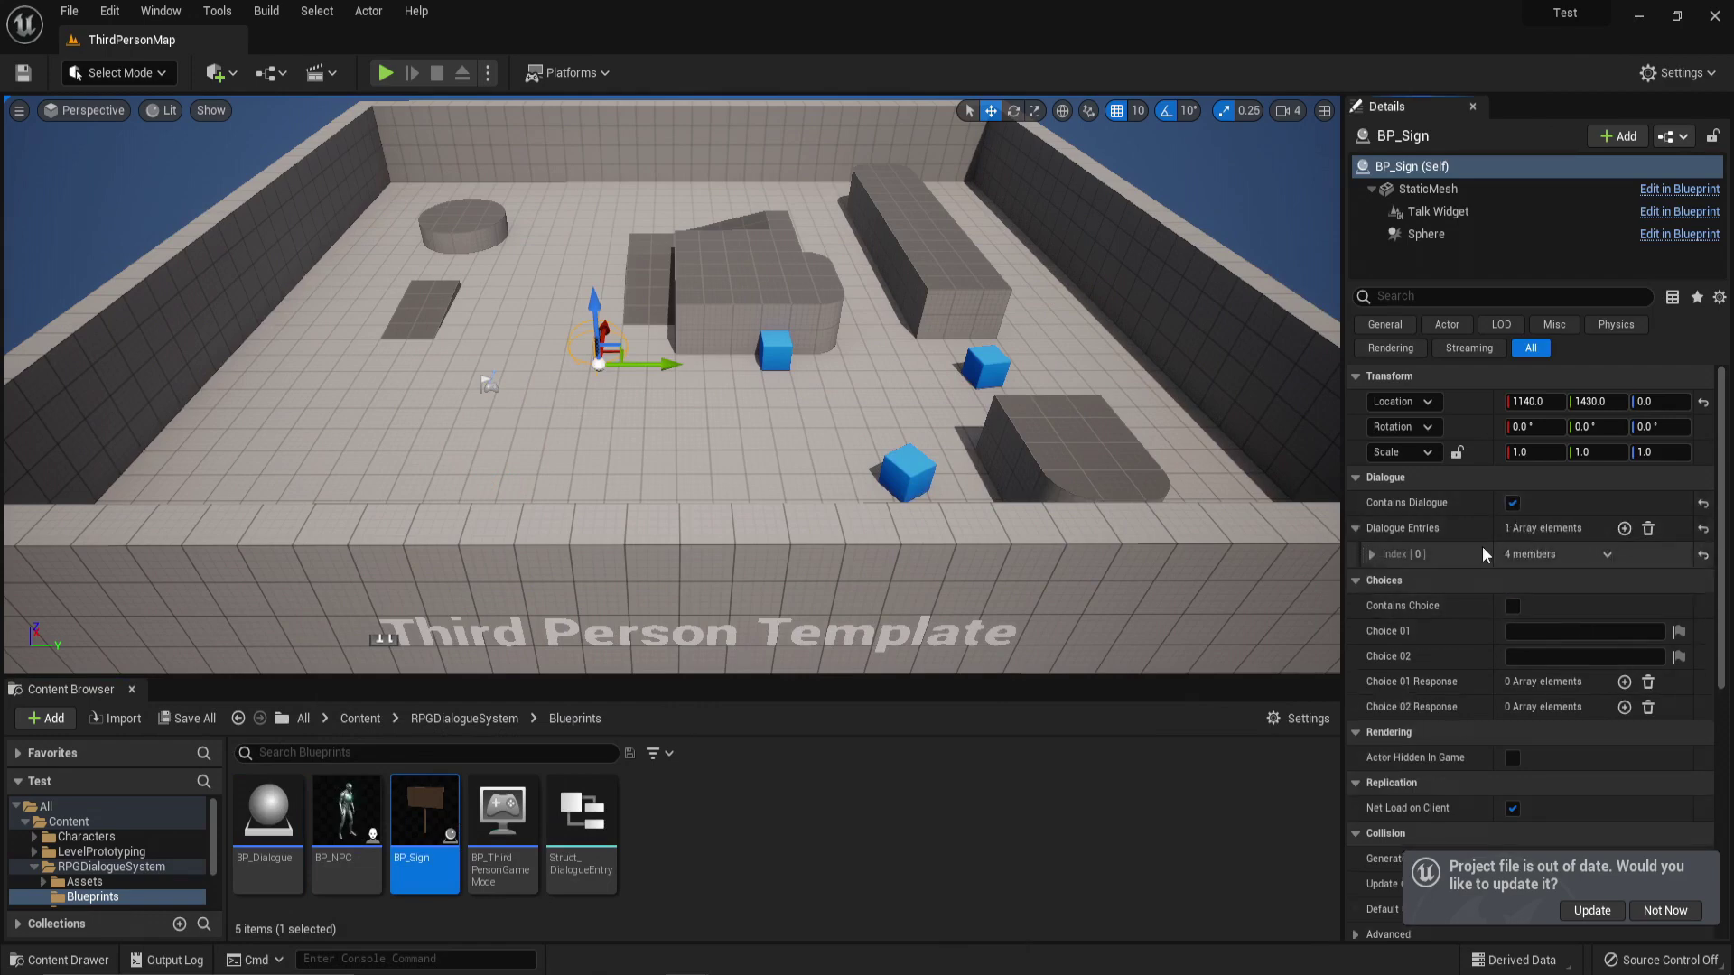
Step: Set the sign's first dialogue entry to the name asdasdasd and the line dasdasd
click(1371, 554)
text(dasdasd)
click(1548, 580)
text(asdasdas)
Step: Play the level, walk the character up to the sign to check the interaction, and stop the session
click(385, 72)
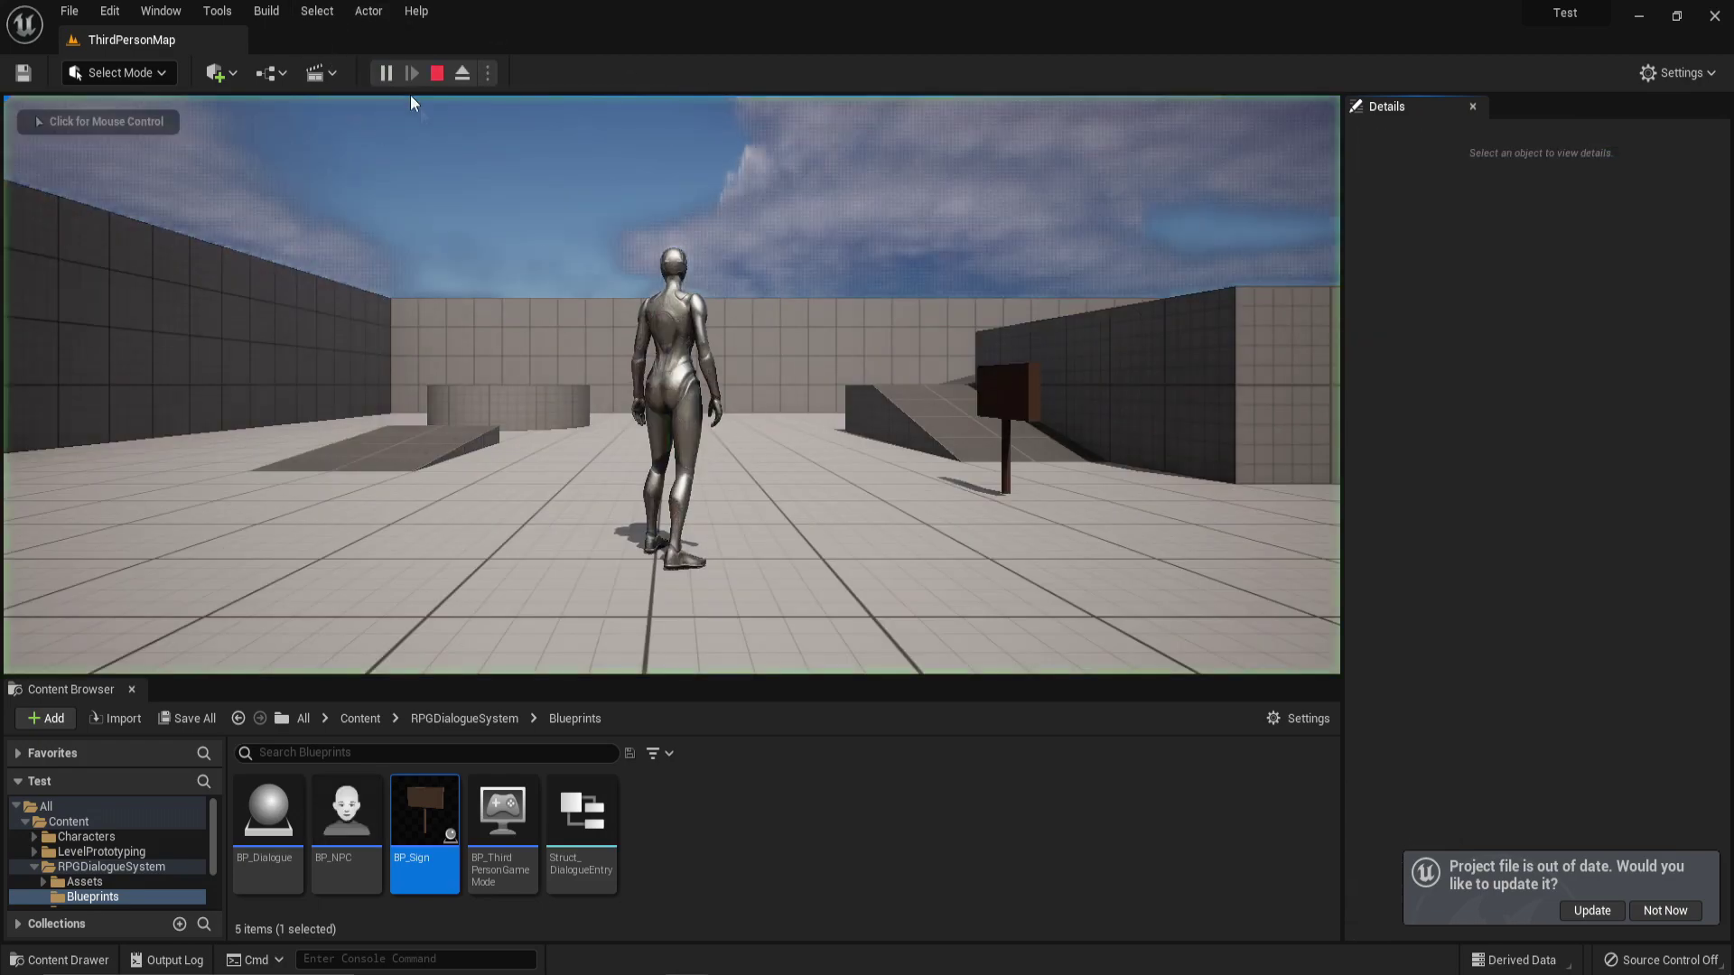
key(w)
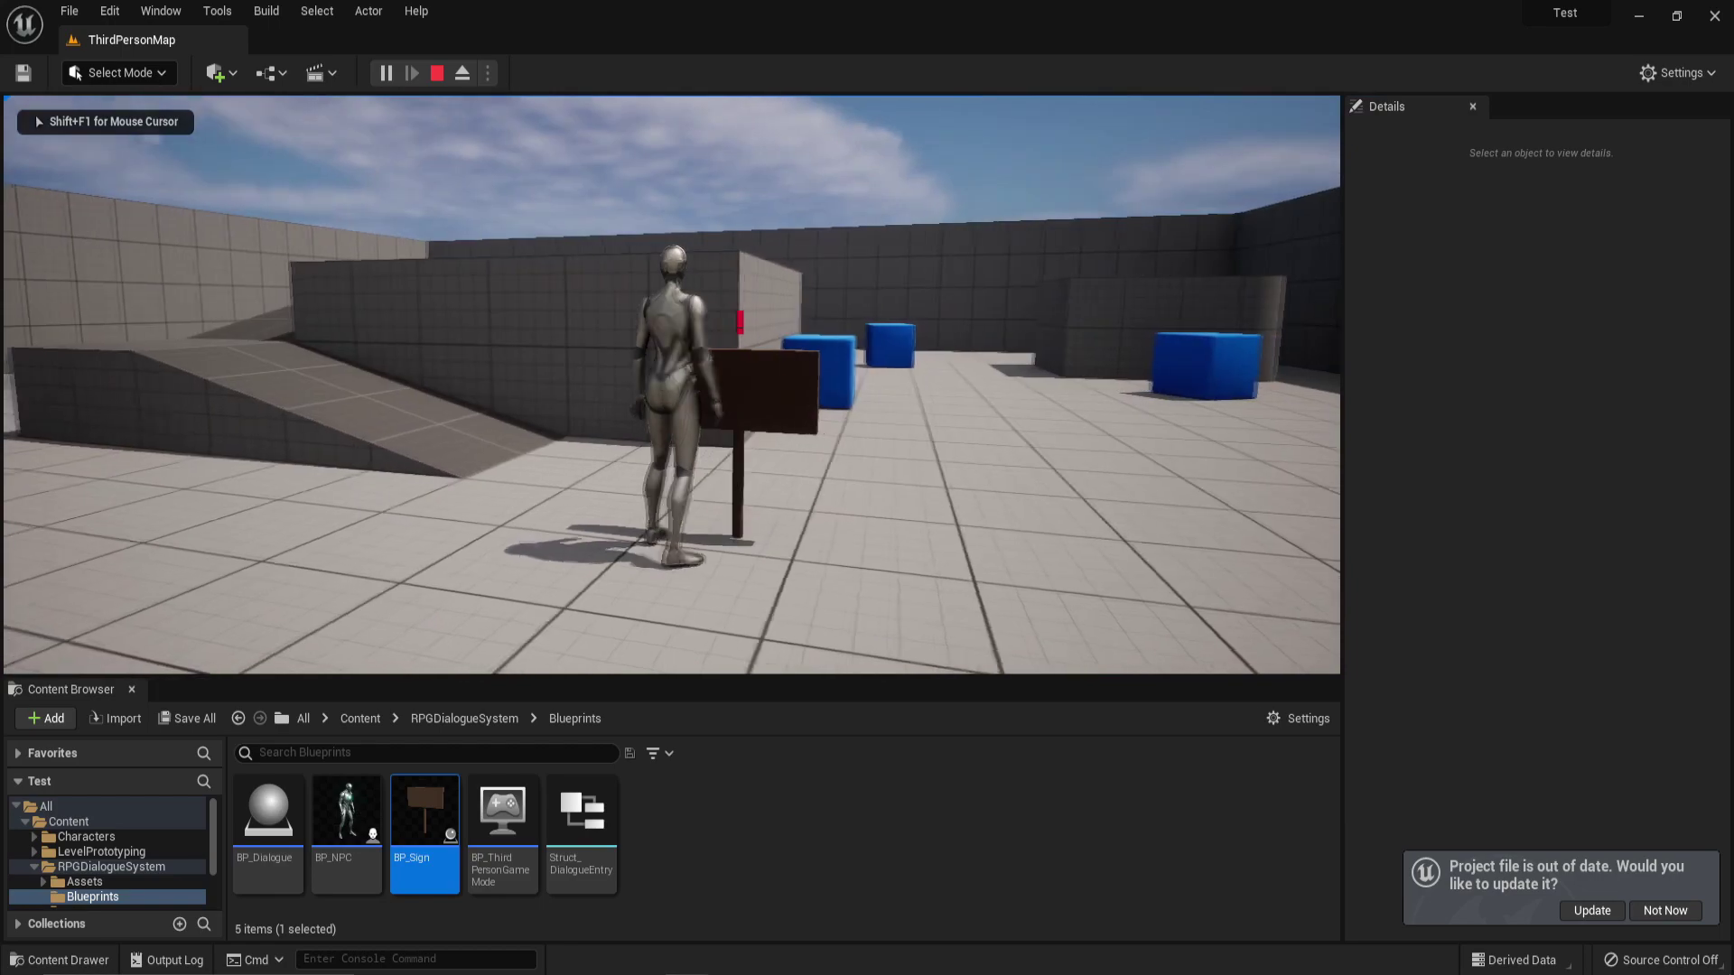
key(d)
key(a)
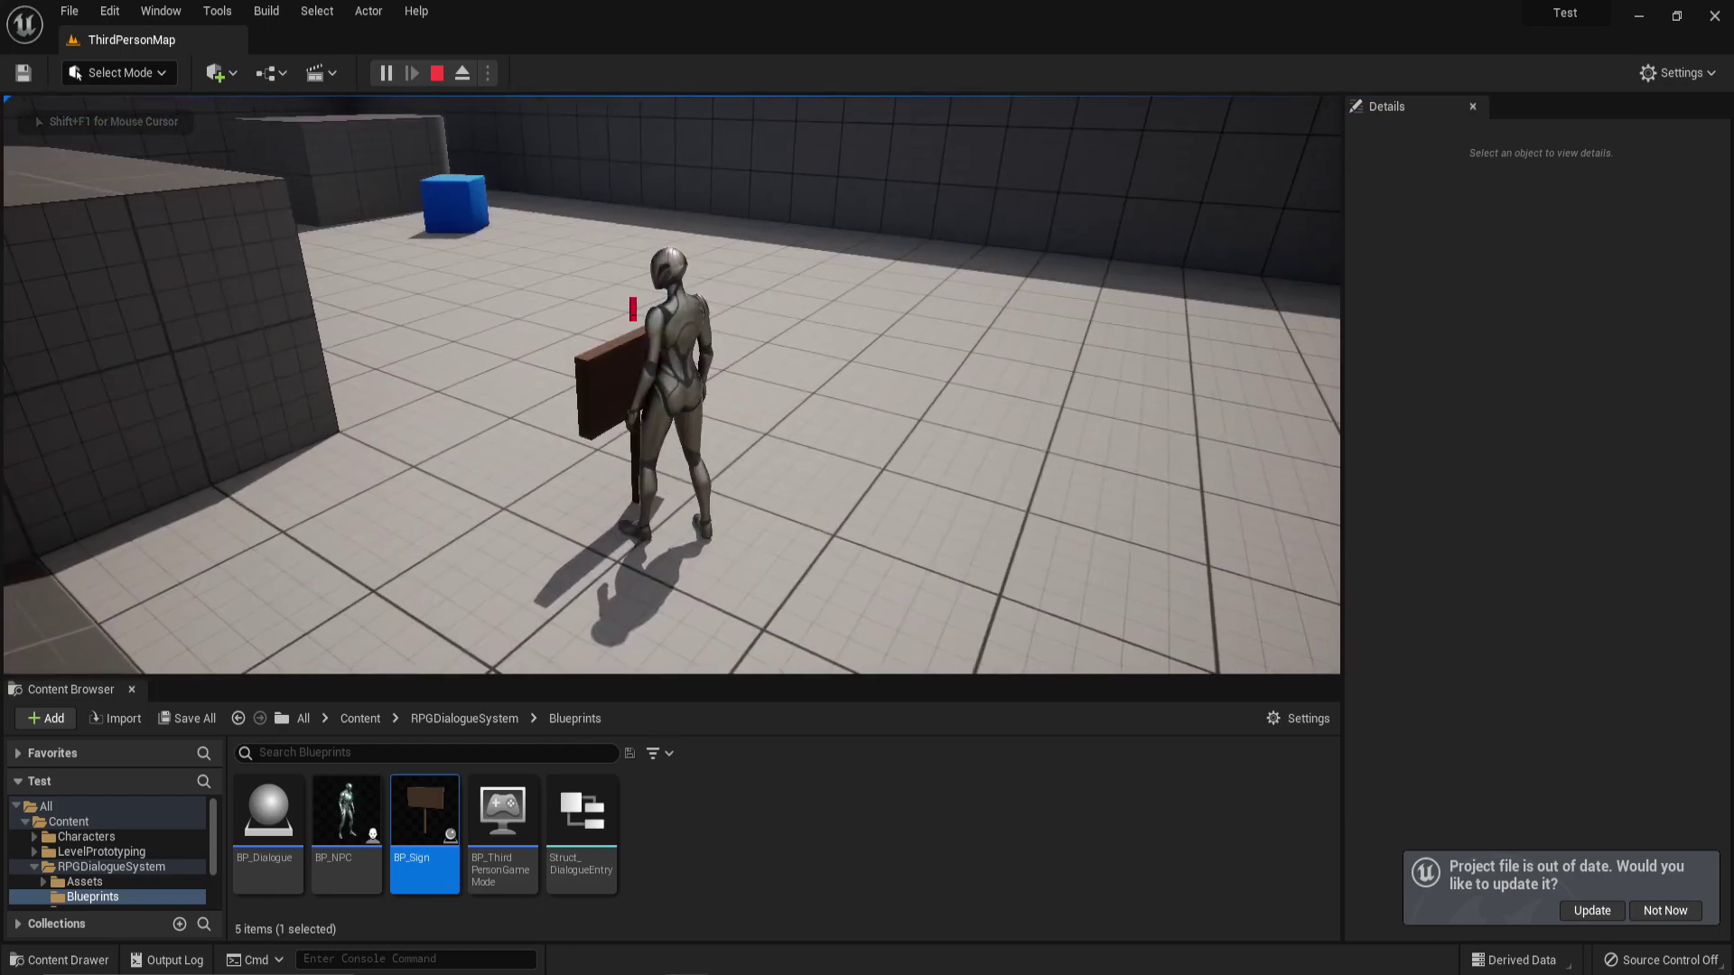
key(Escape)
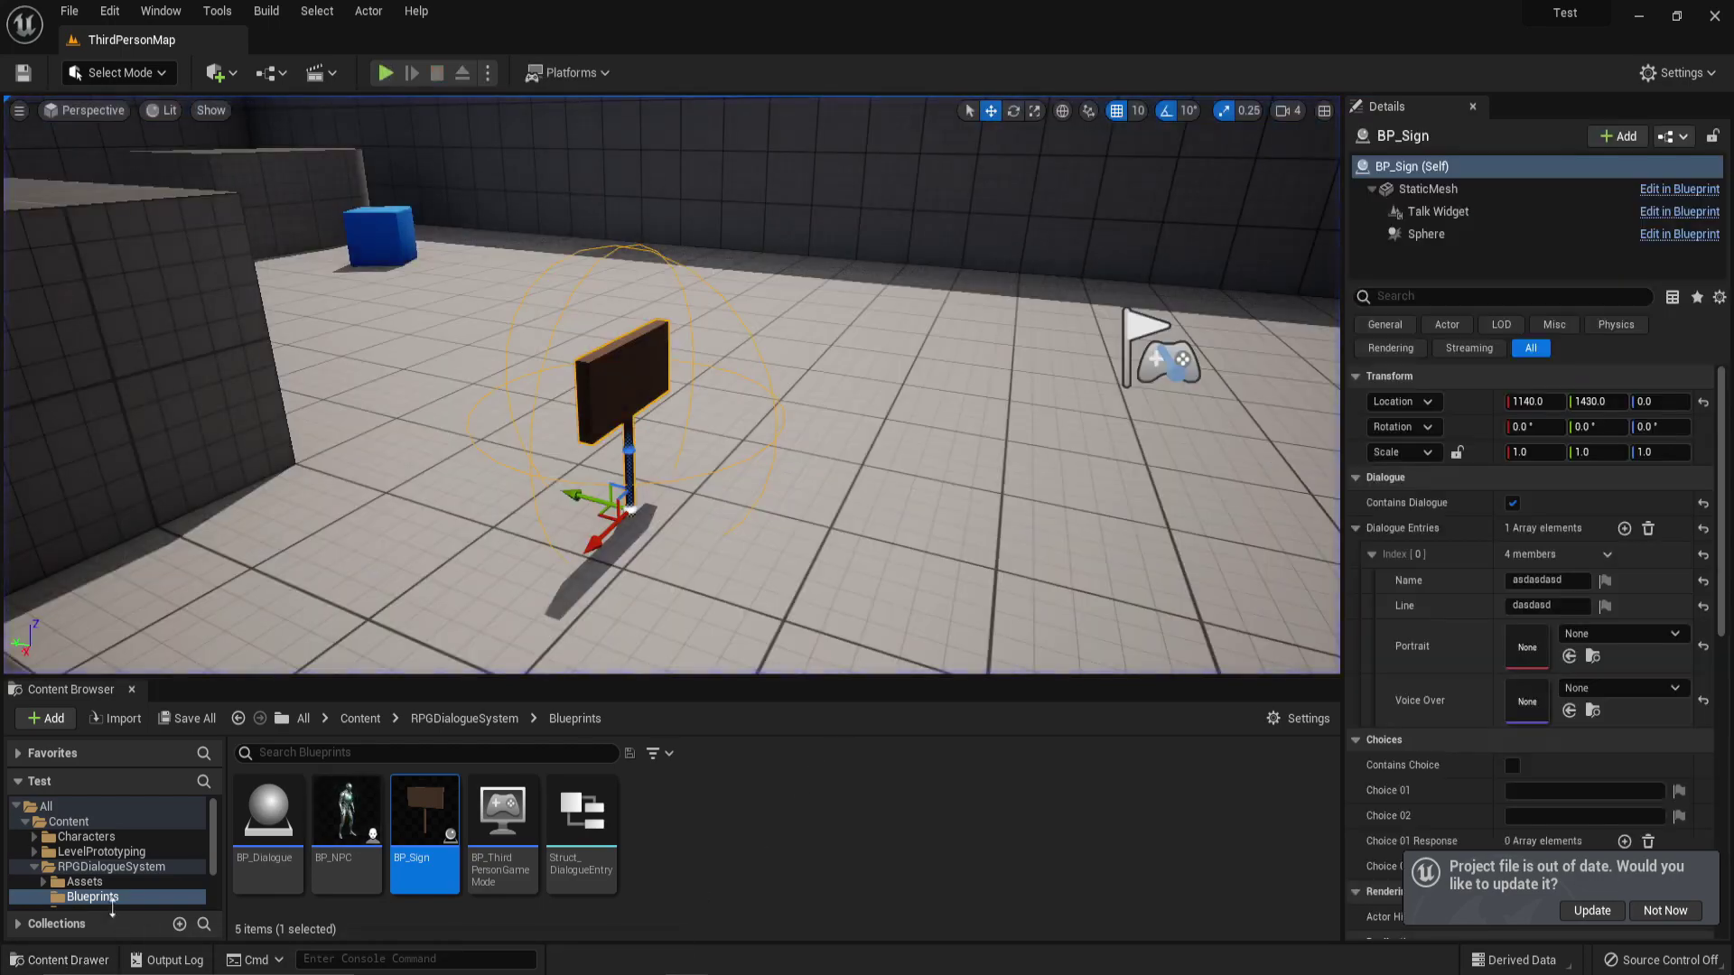
Step: Add a Talk input action event to the event graph of the template's BP_ThirdPersonCharacter
scroll(101, 897, down, 2)
click(90, 887)
double_click(271, 813)
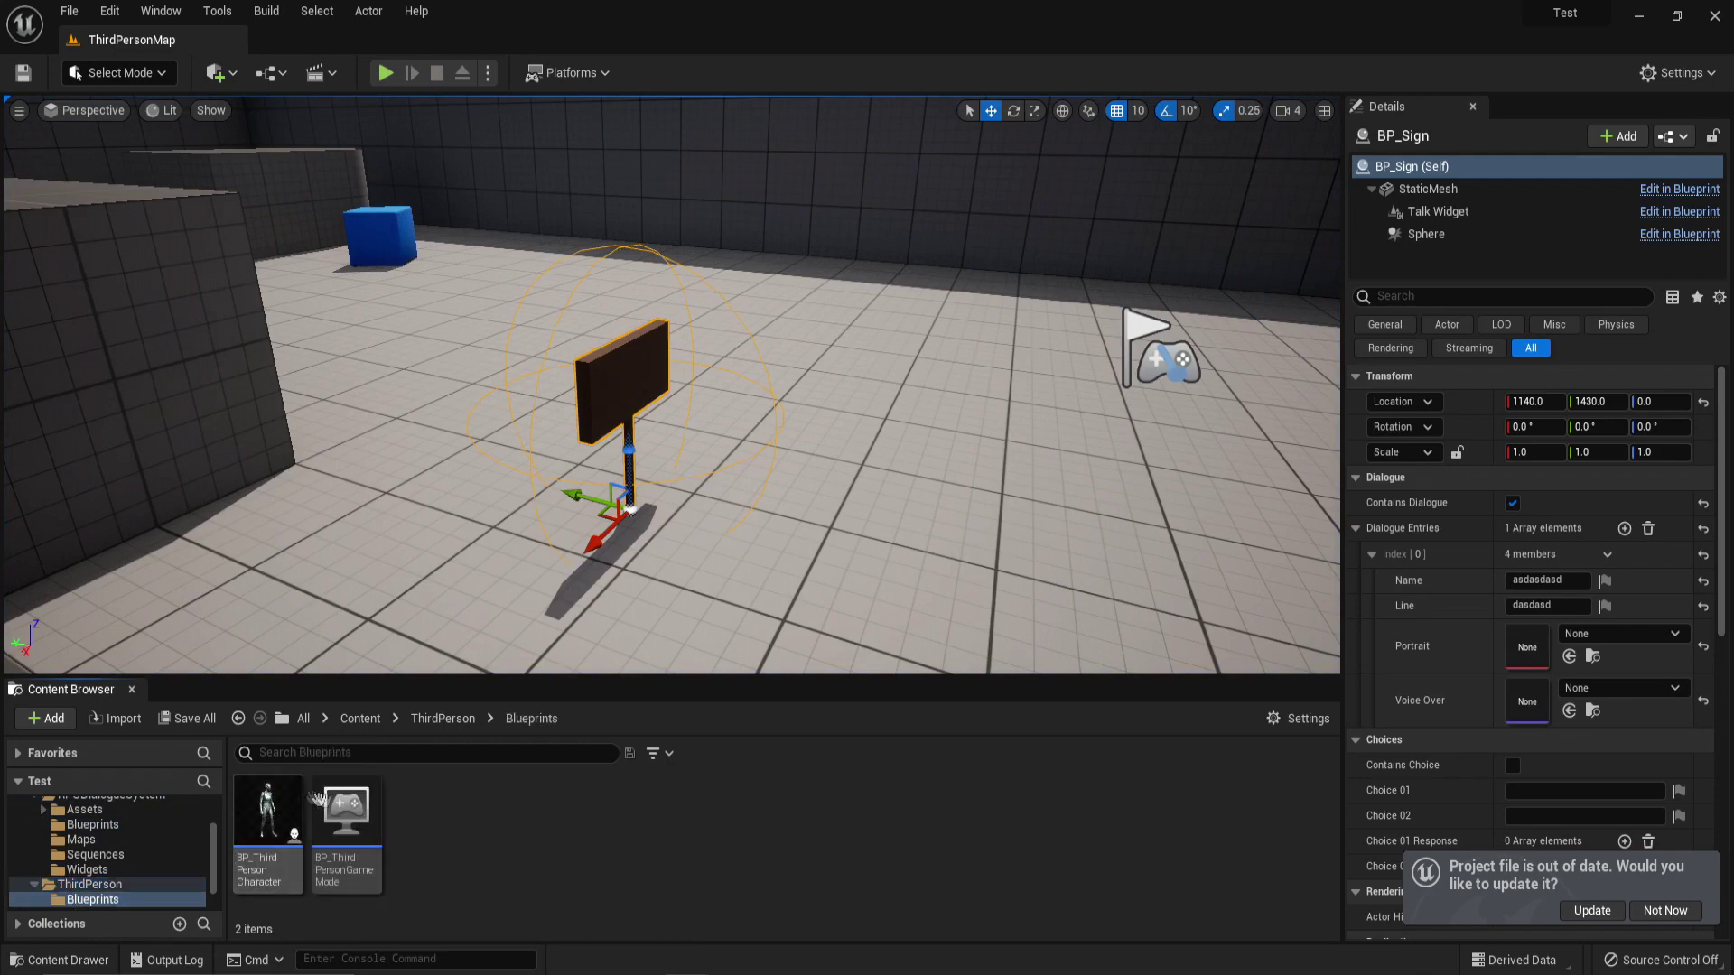
double_click(302, 800)
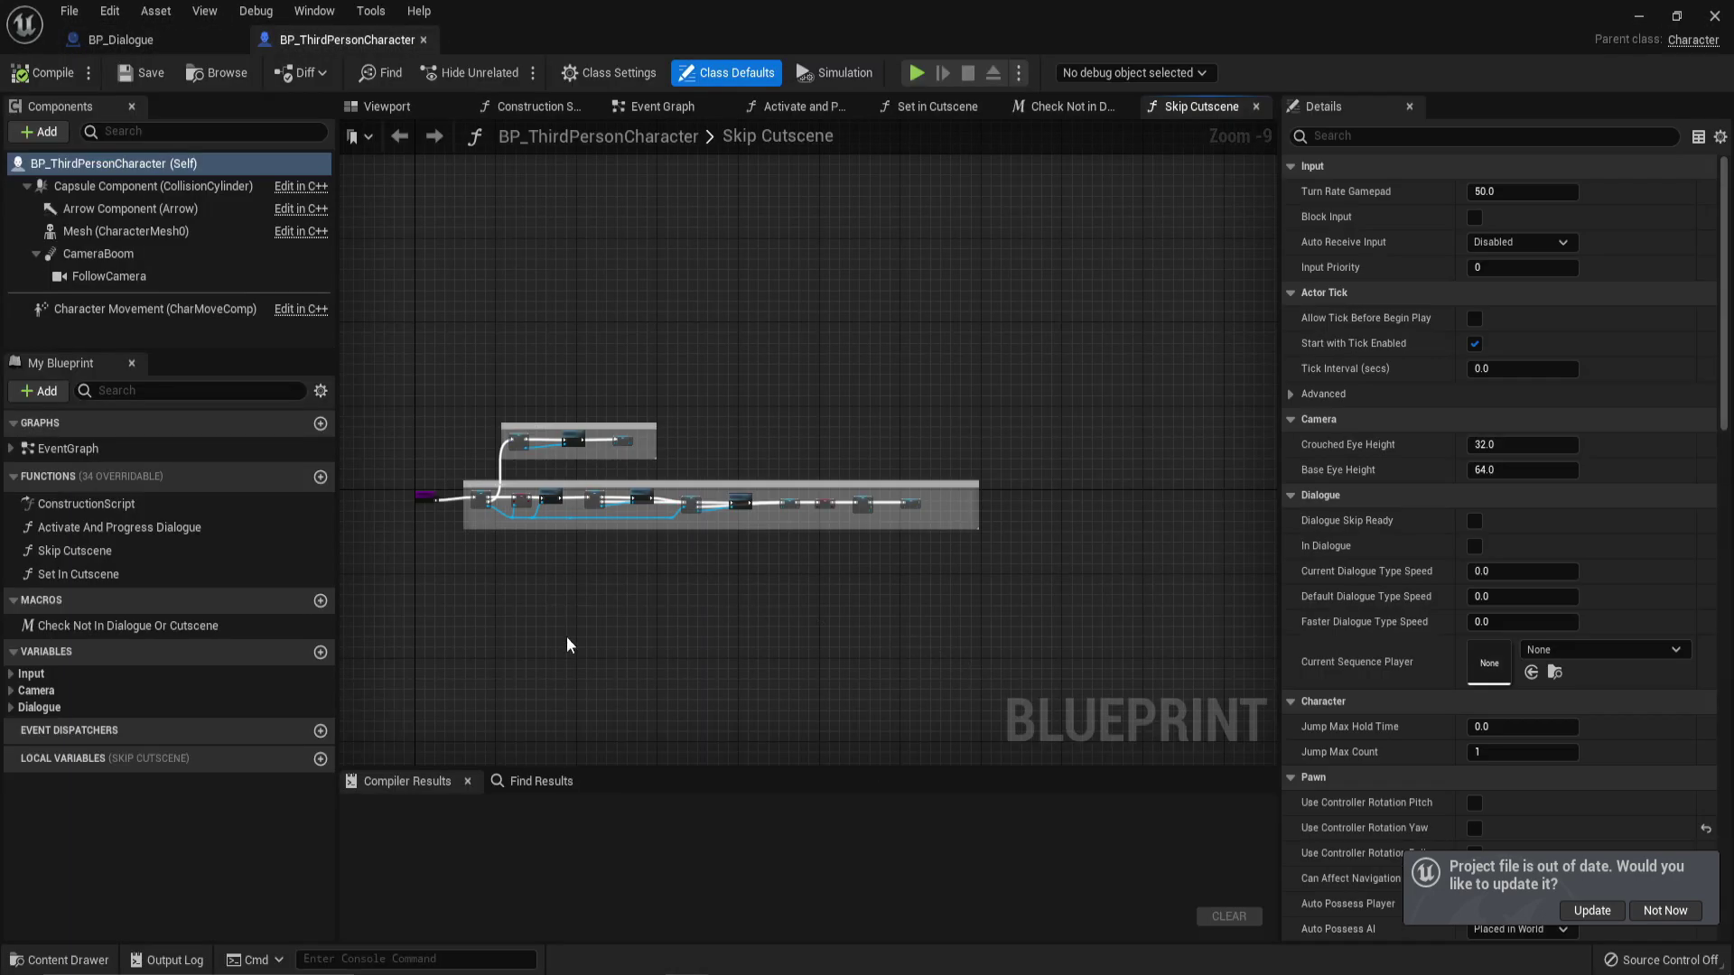
click(662, 105)
right_click(668, 458)
text(talk)
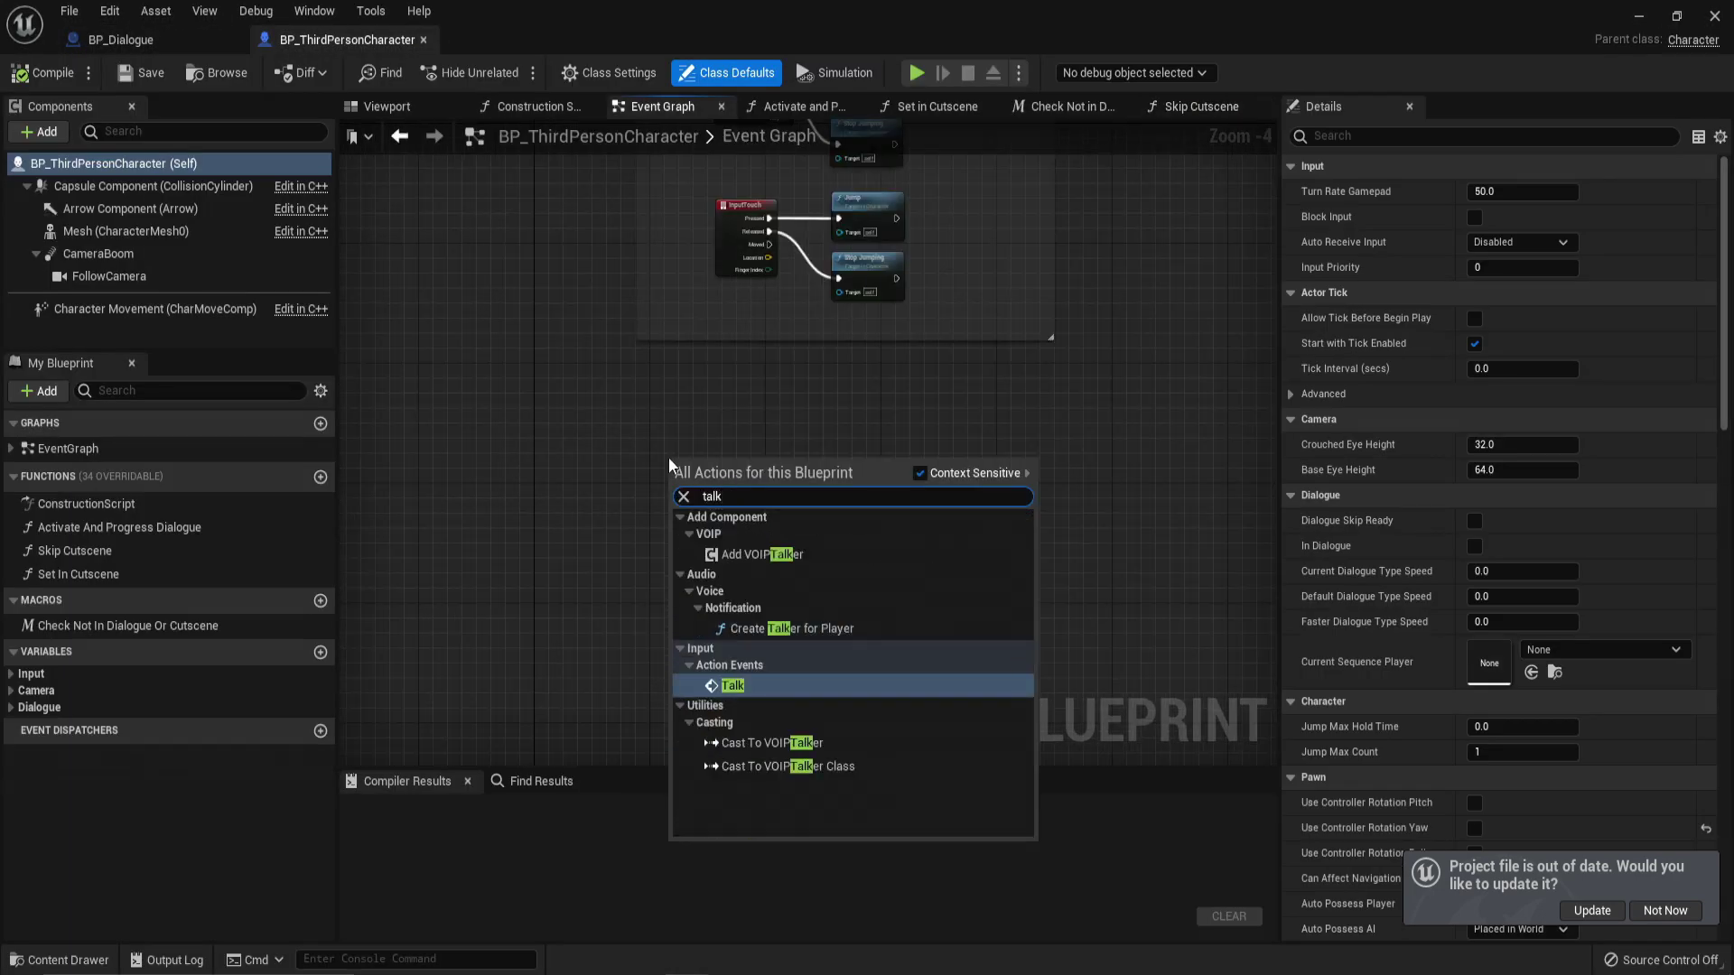
key(Return)
scroll(620, 542, up, 2)
right_click(694, 584)
text(skip)
key(Return)
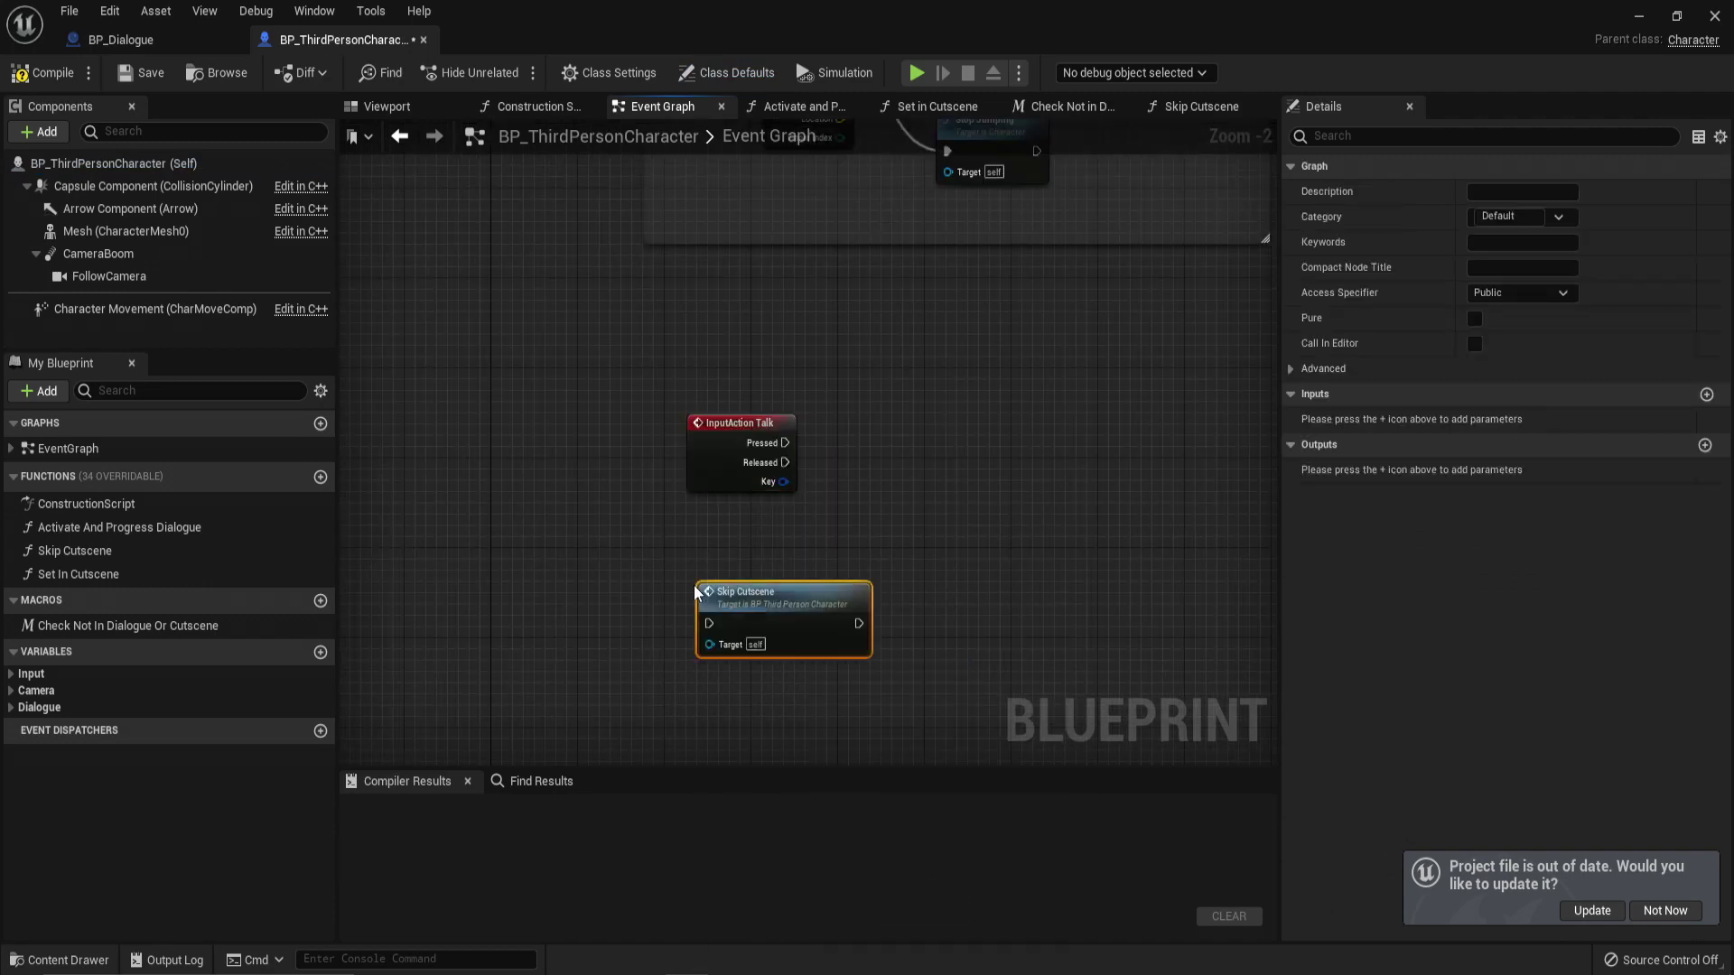
key(ctrl+z)
Step: Add a Skip input action event below the Talk event in the event graph
right_click(683, 589)
text(skip)
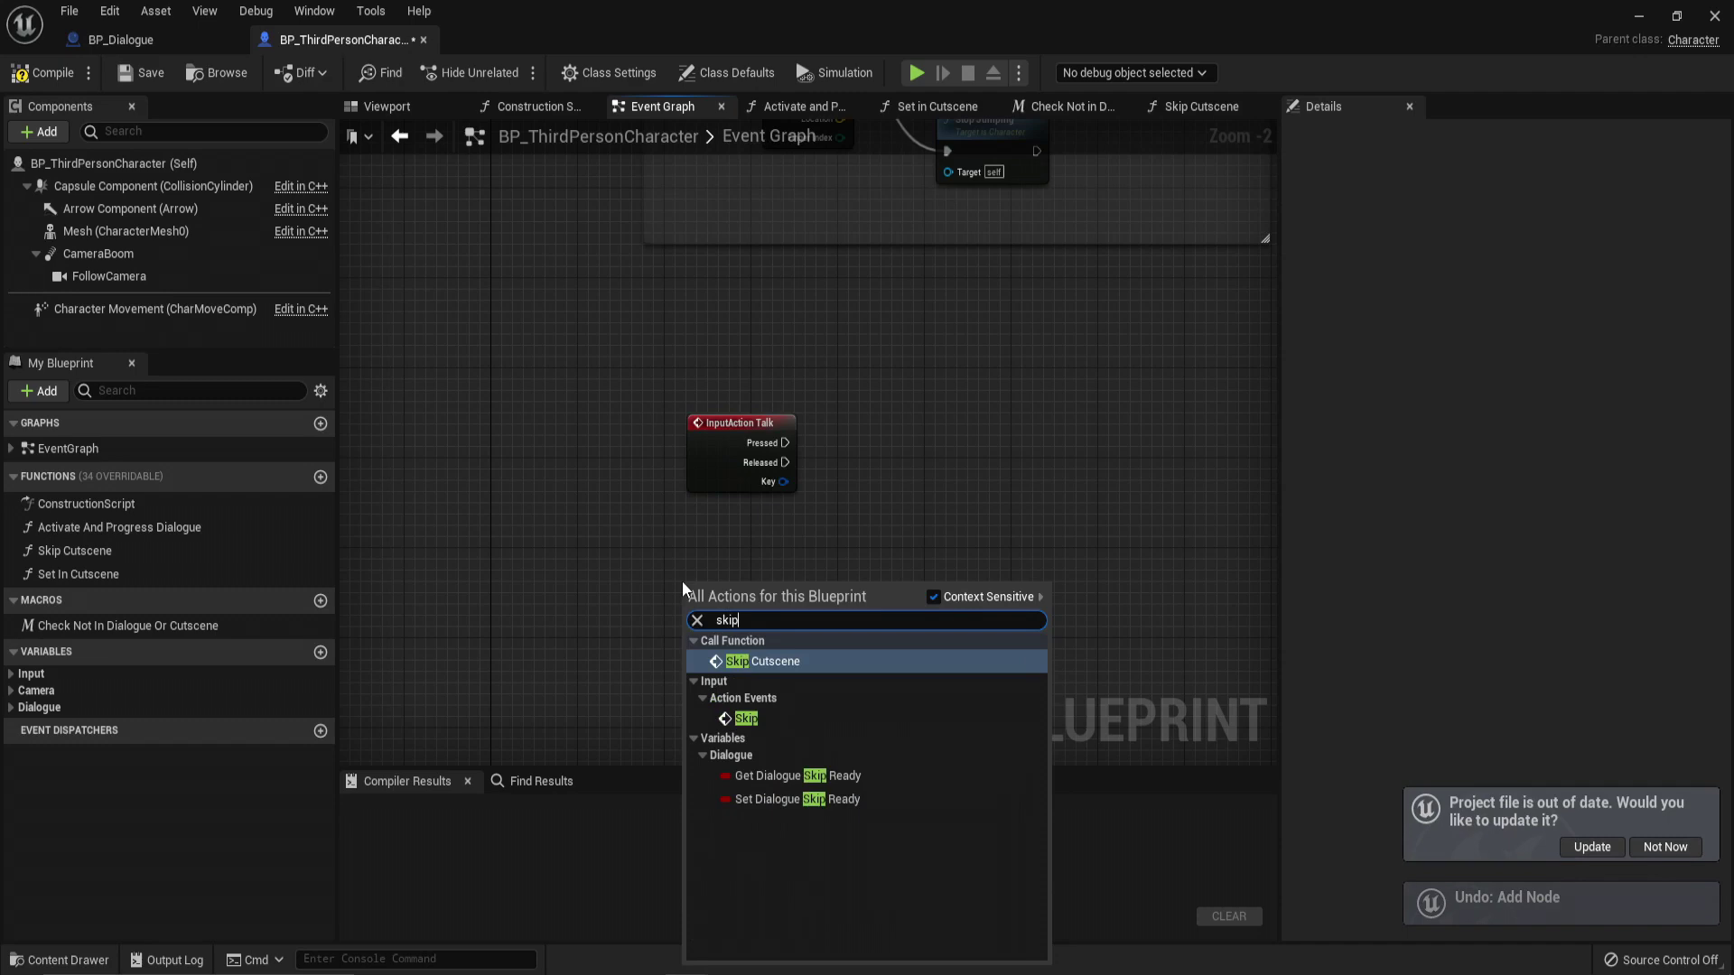
click(746, 718)
Step: Call Skip Cutscene from the Skip event's Pressed pin and Activate and Progress Dialogue from Talk's Pressed pin, and compile the blueprint
scroll(813, 578, up, 2)
drag(75, 551, 775, 620)
drag(905, 620, 948, 591)
drag(119, 527, 757, 404)
drag(1001, 368, 991, 383)
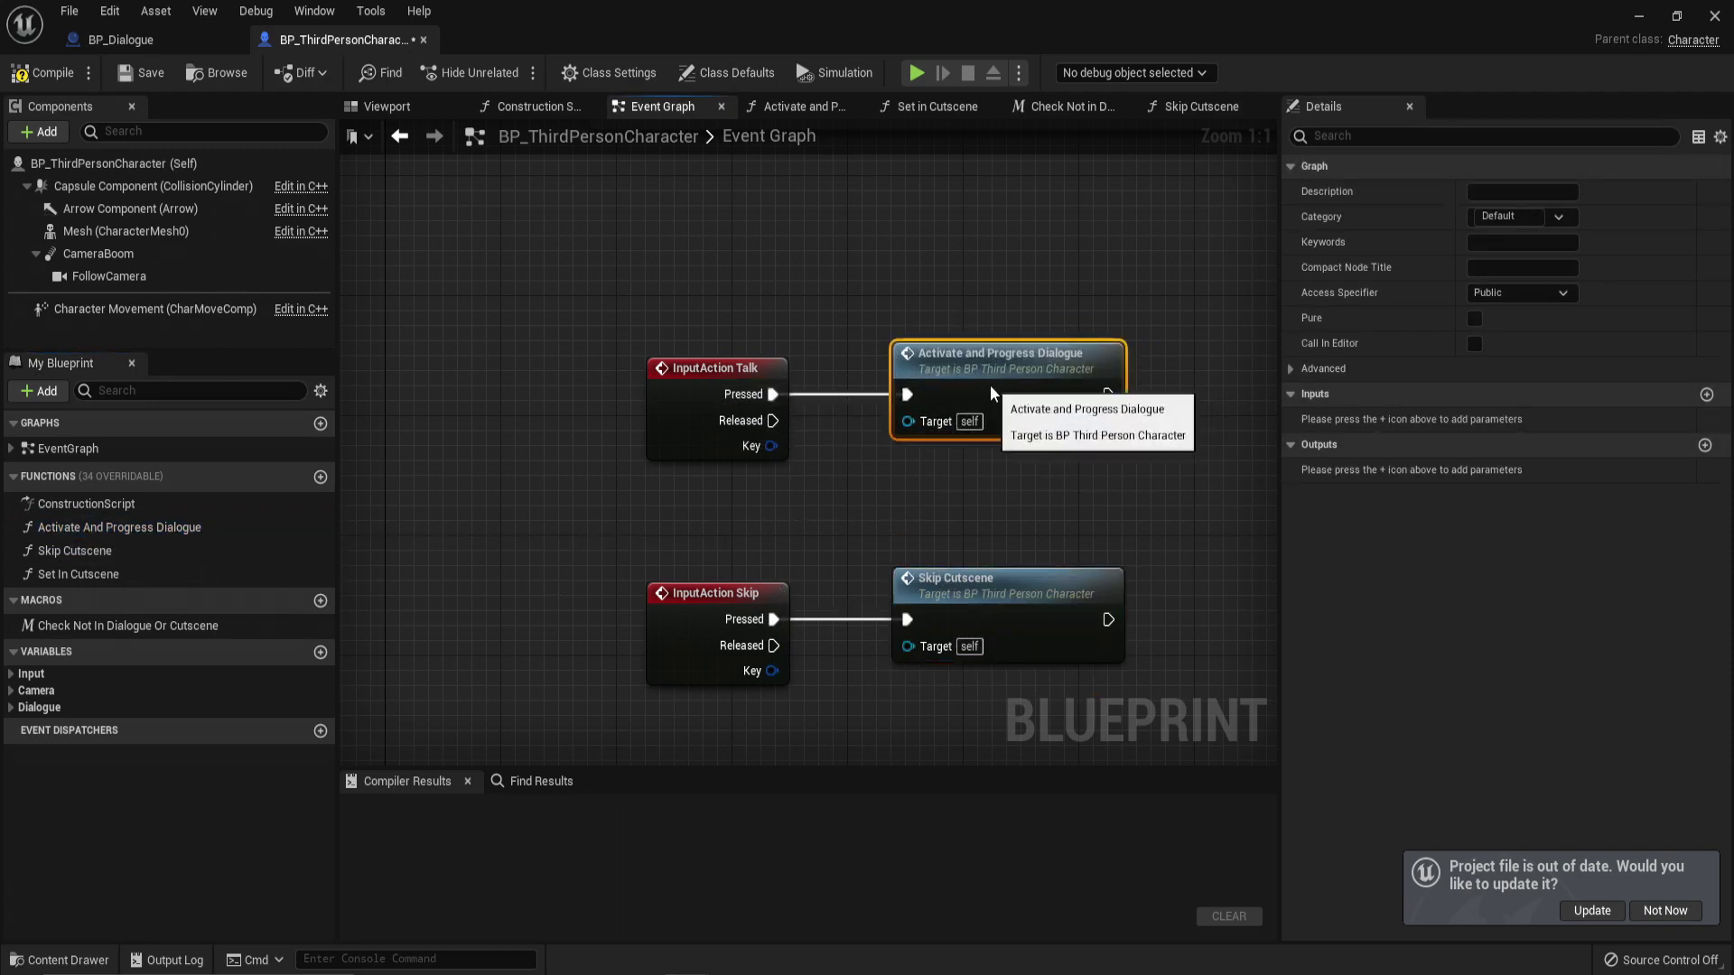
click(38, 78)
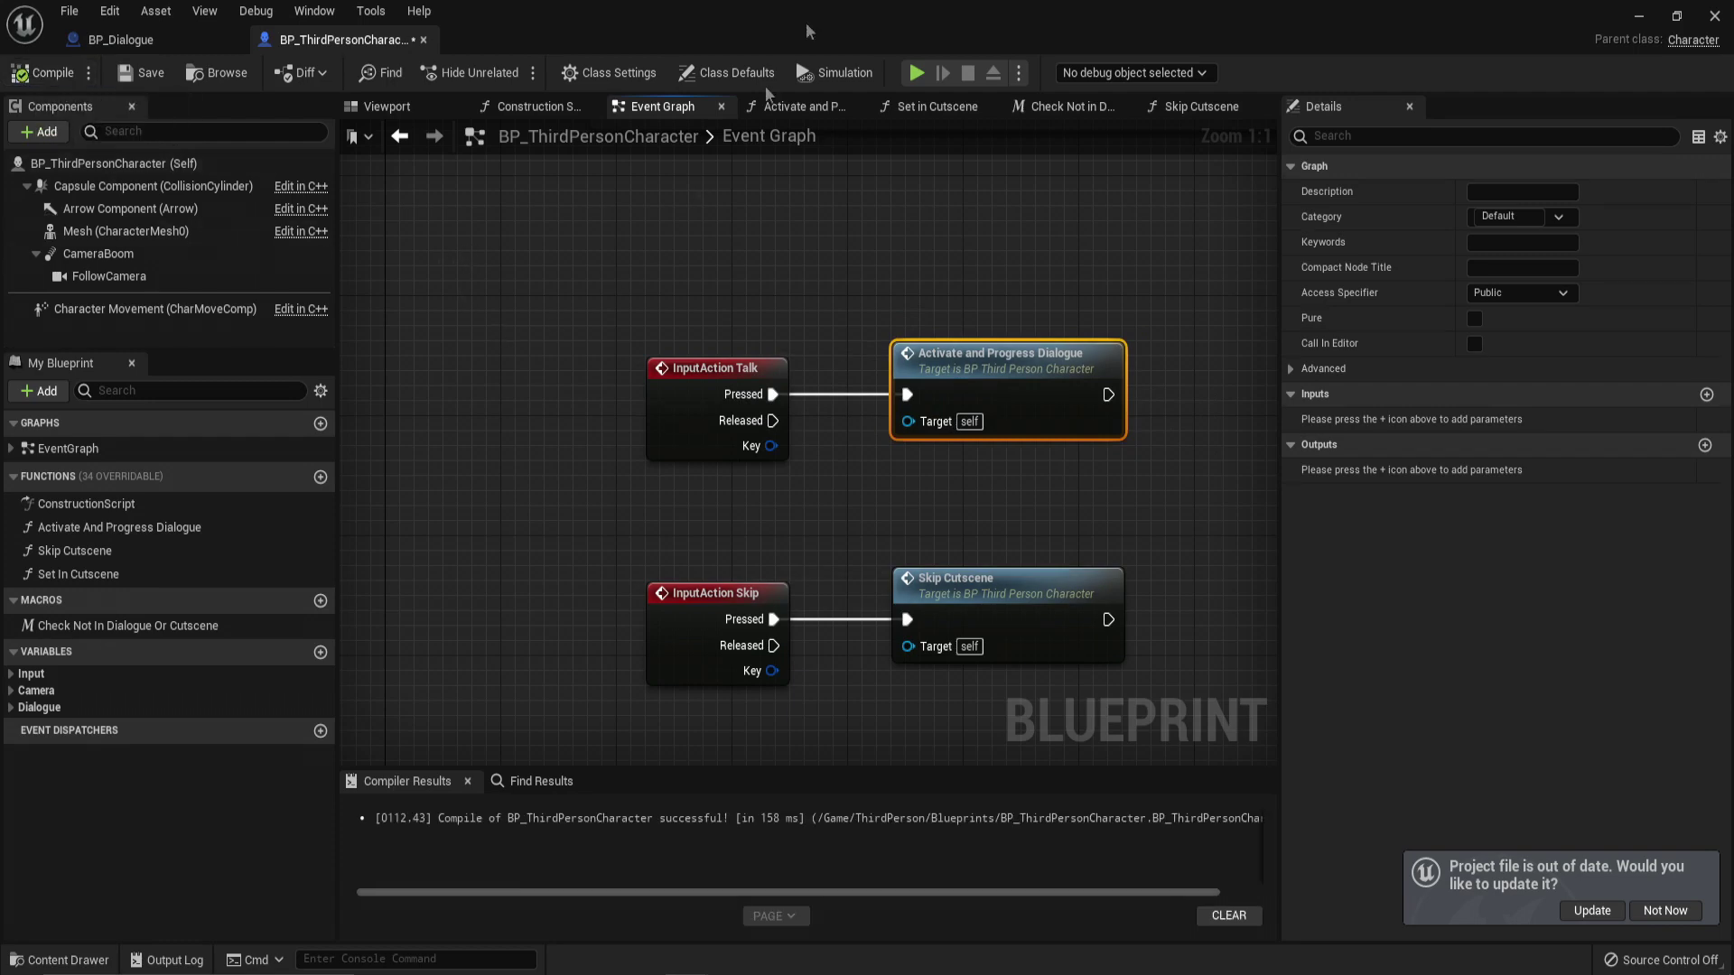
click(112, 46)
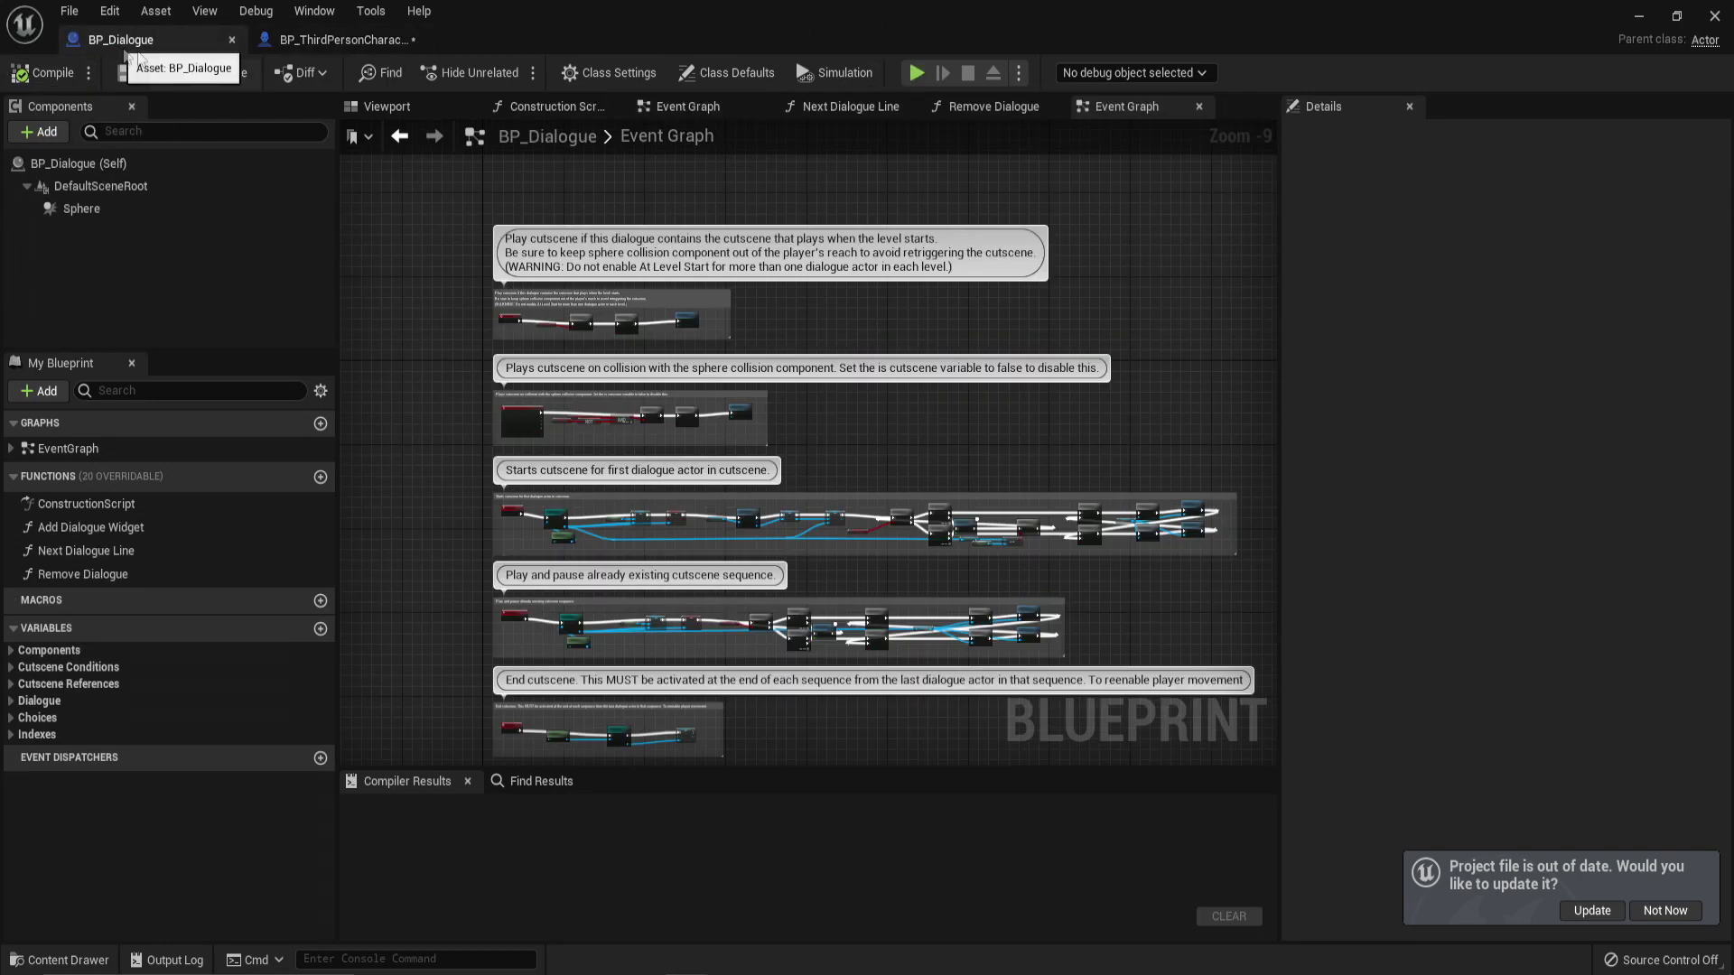
click(1714, 17)
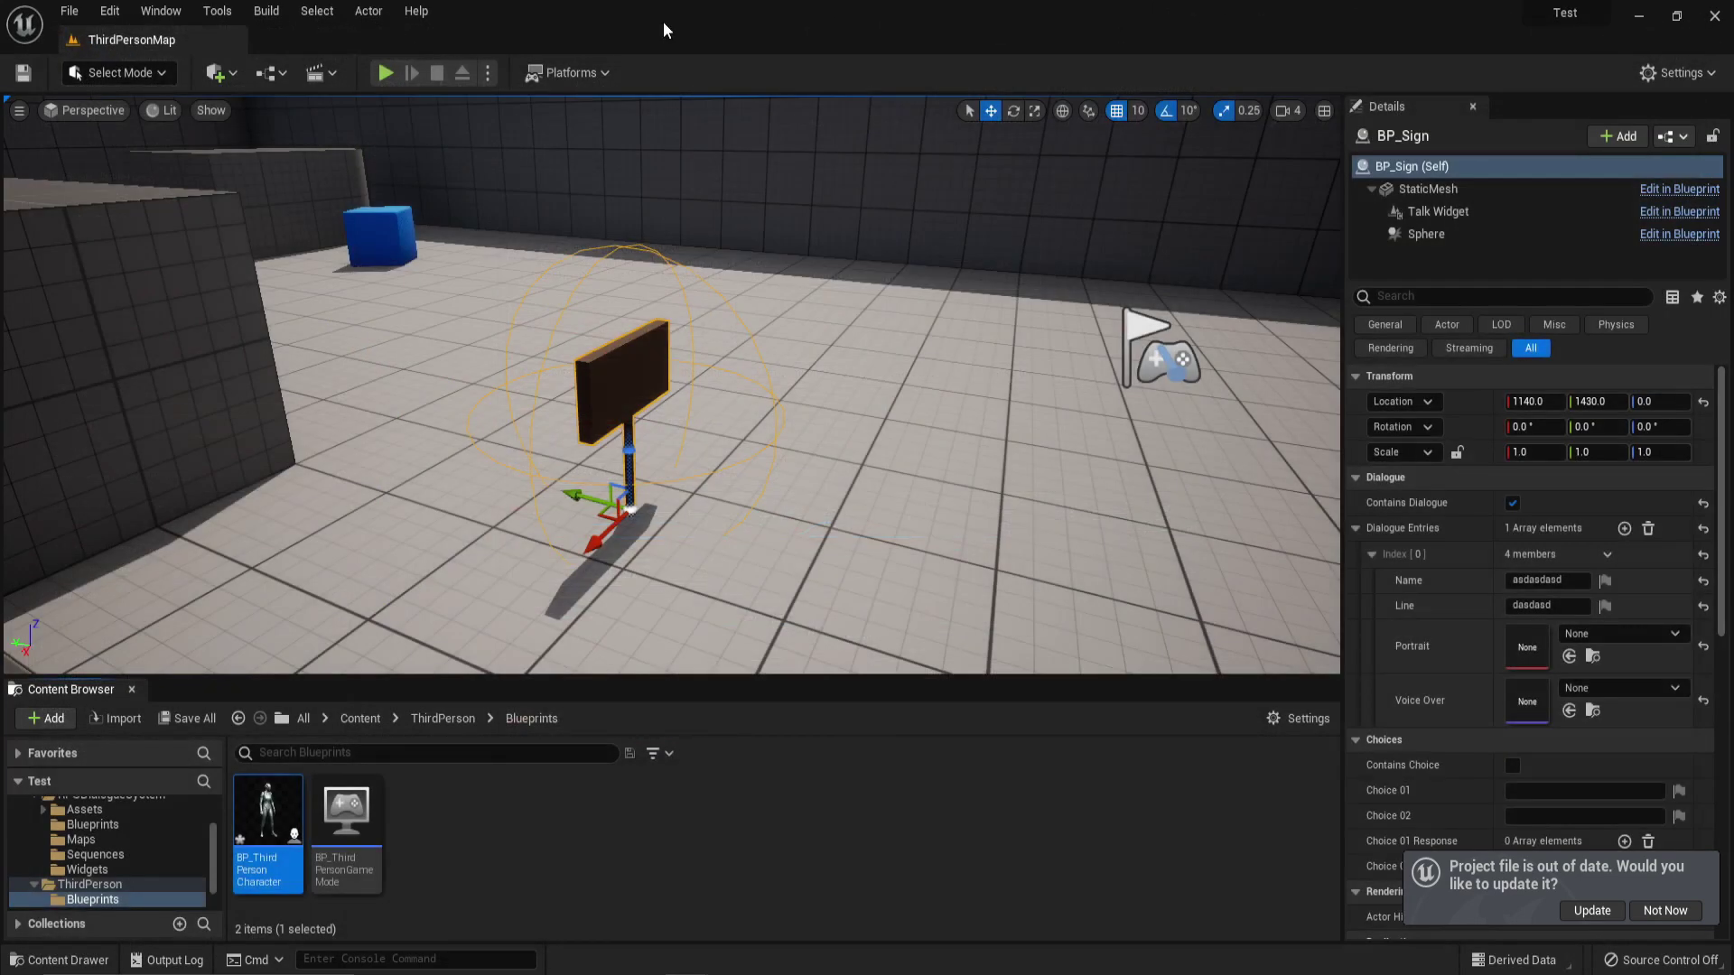
Step: Play the level, walk to the sign and trigger the Talk action repeatedly to test its dialogue
click(386, 73)
key(w)
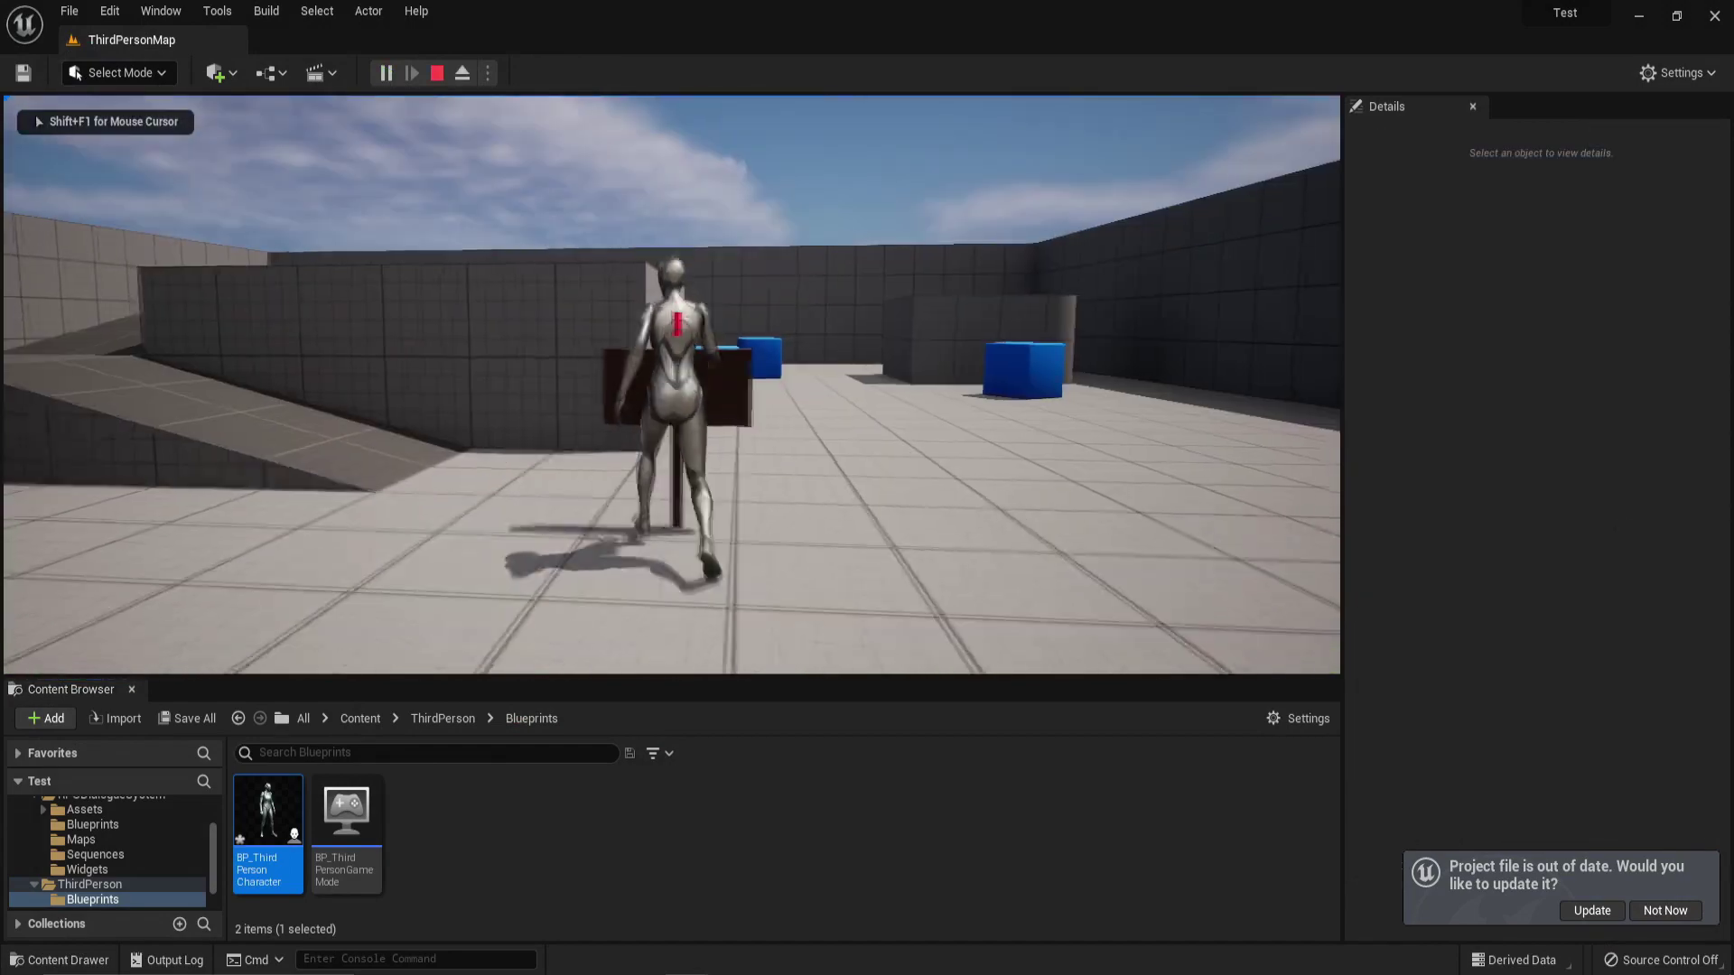
key(e)
key(e)
key(e)
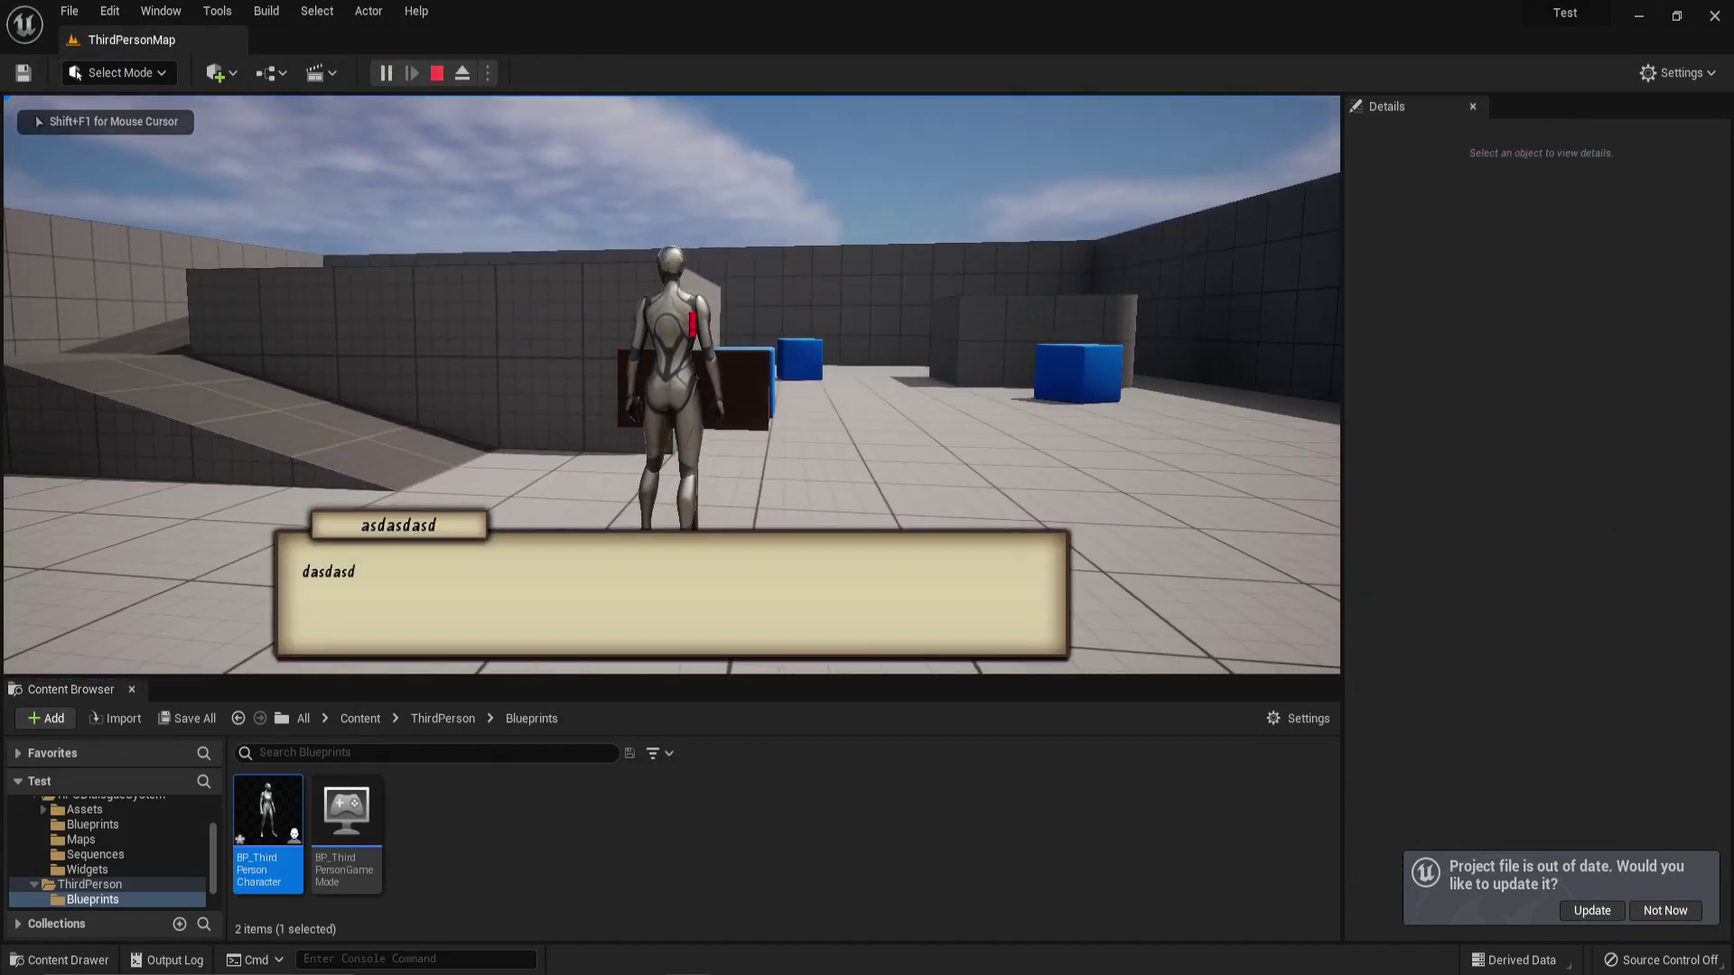
key(e)
key(e)
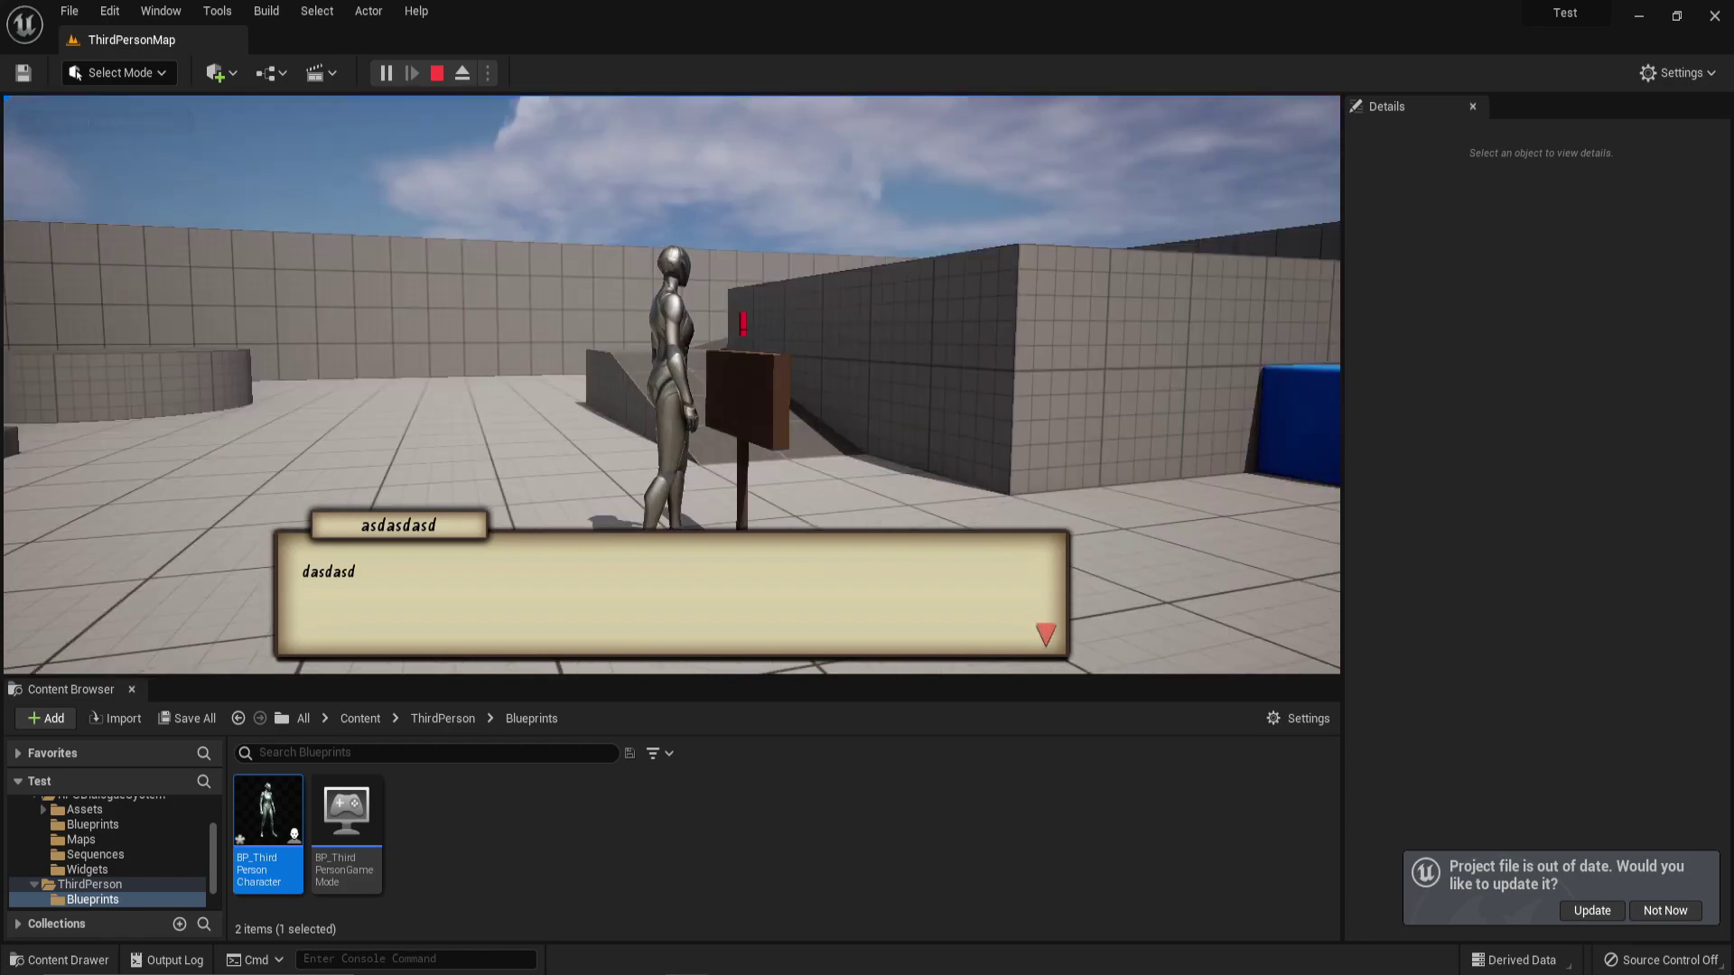
Step: Stop the play session and, in BP_ThirdPersonCharacter, set the default value of the Current Dialogue Type Speed variable to 0.08
key(Escape)
double_click(287, 835)
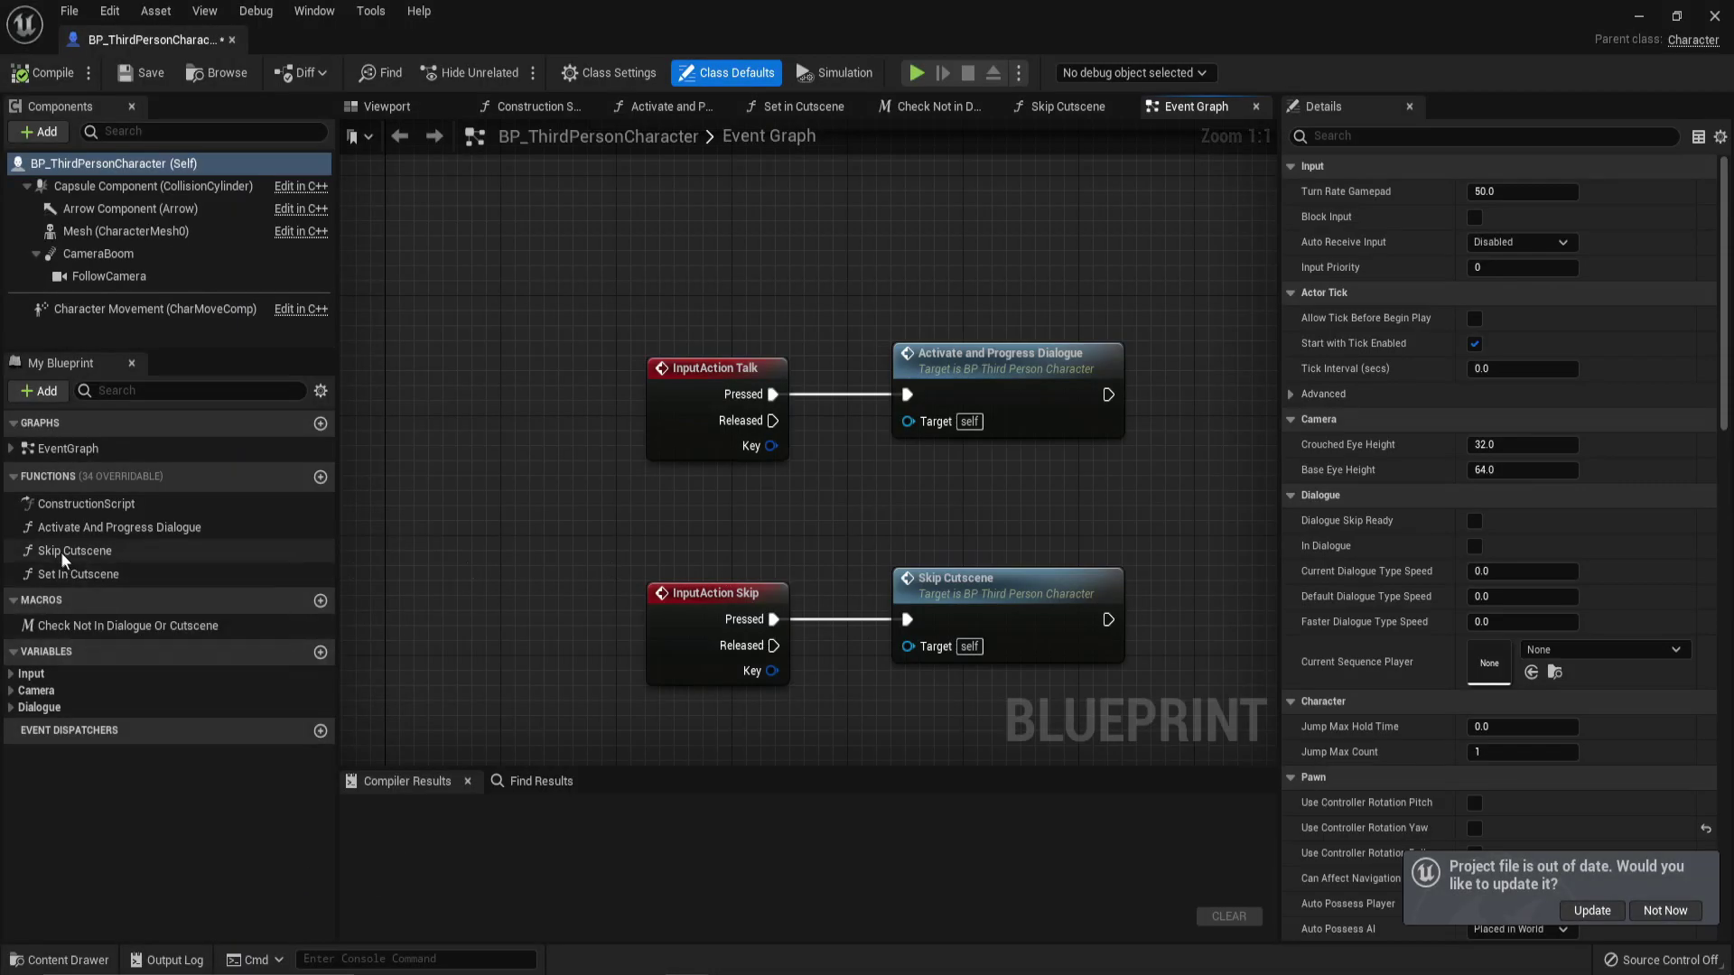
click(12, 709)
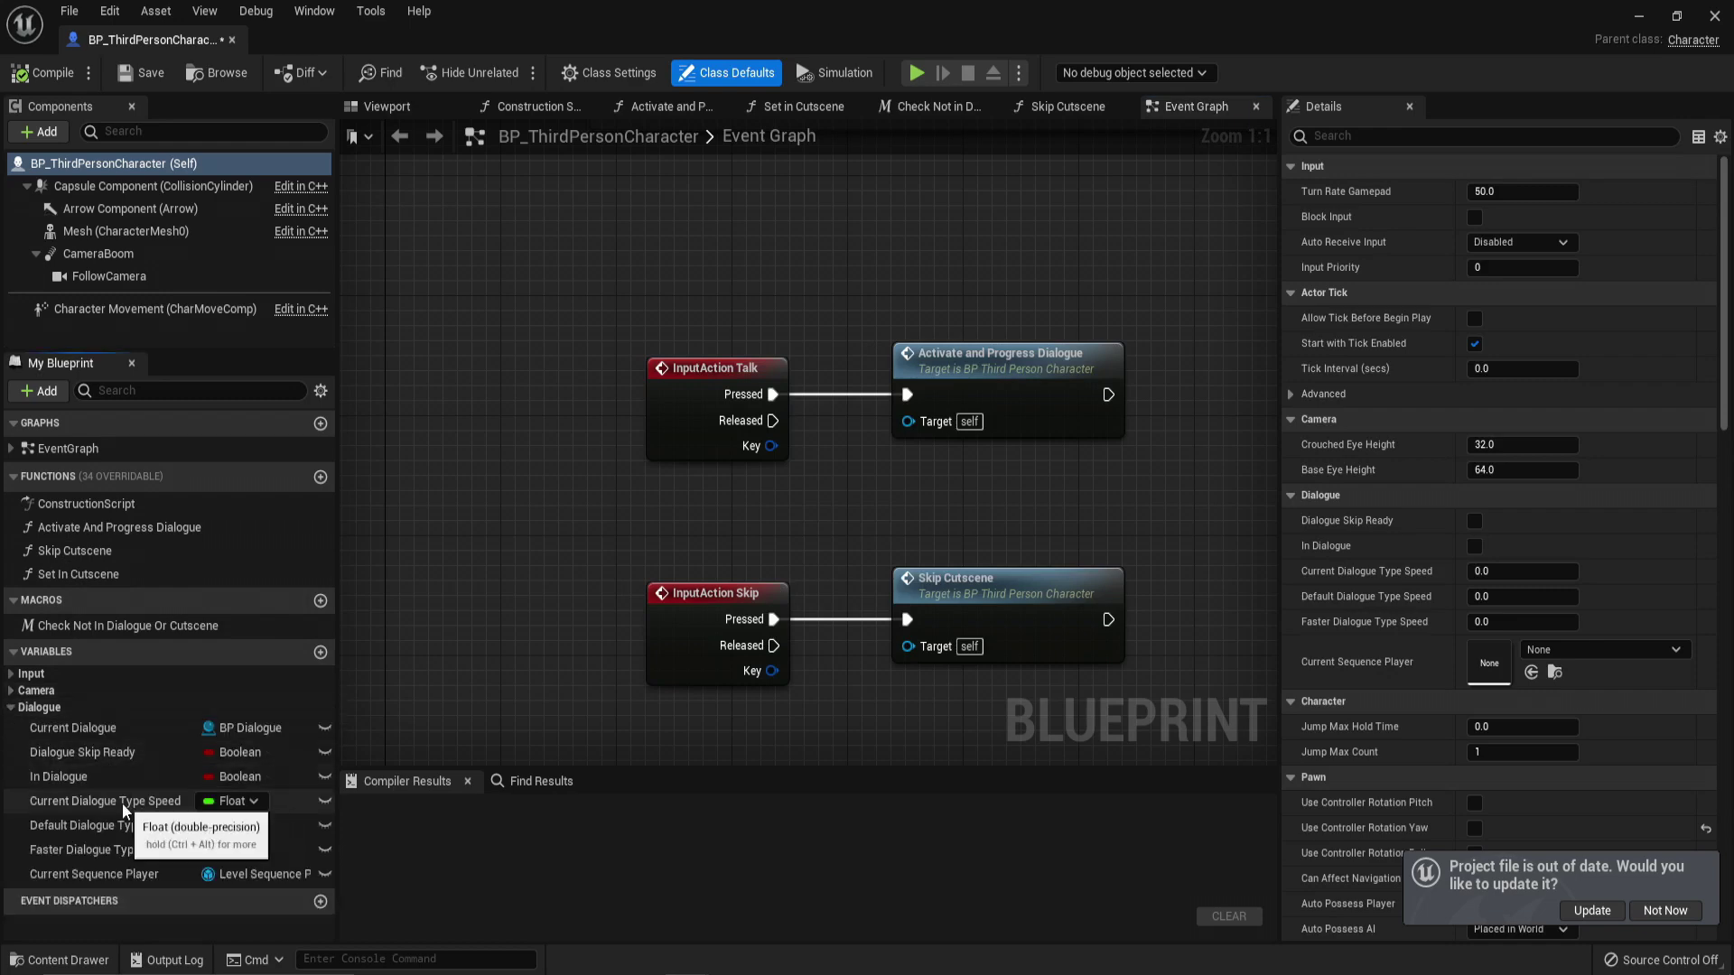
click(126, 801)
click(1518, 565)
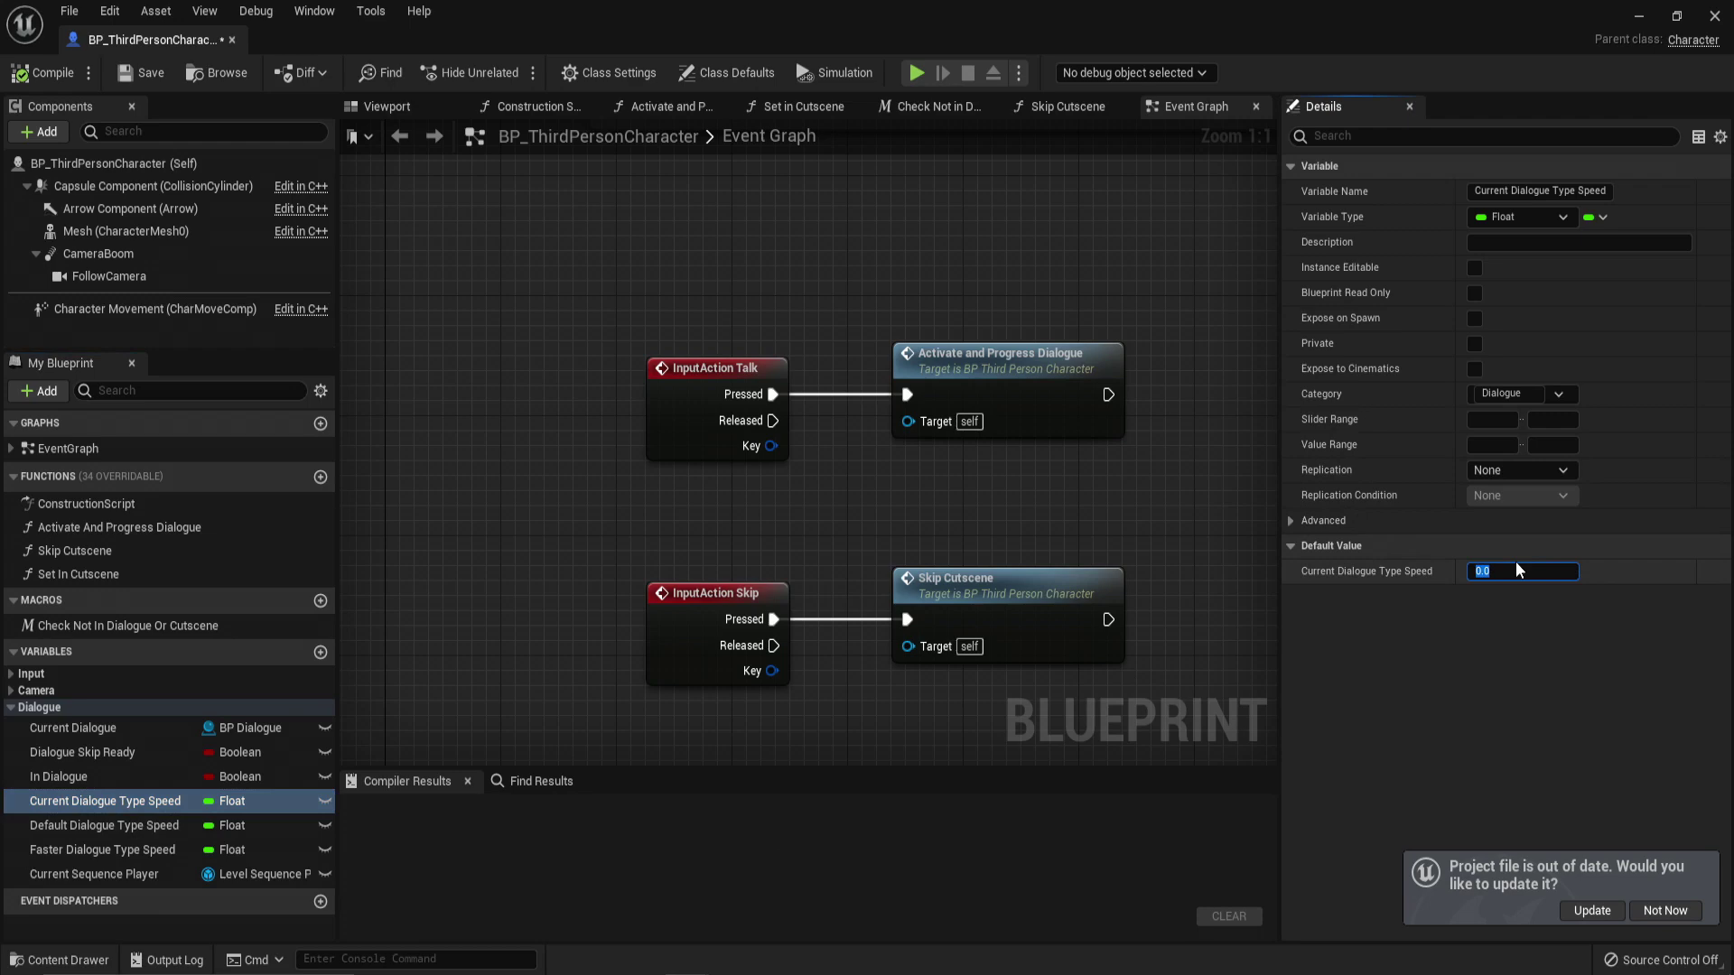
key(Return)
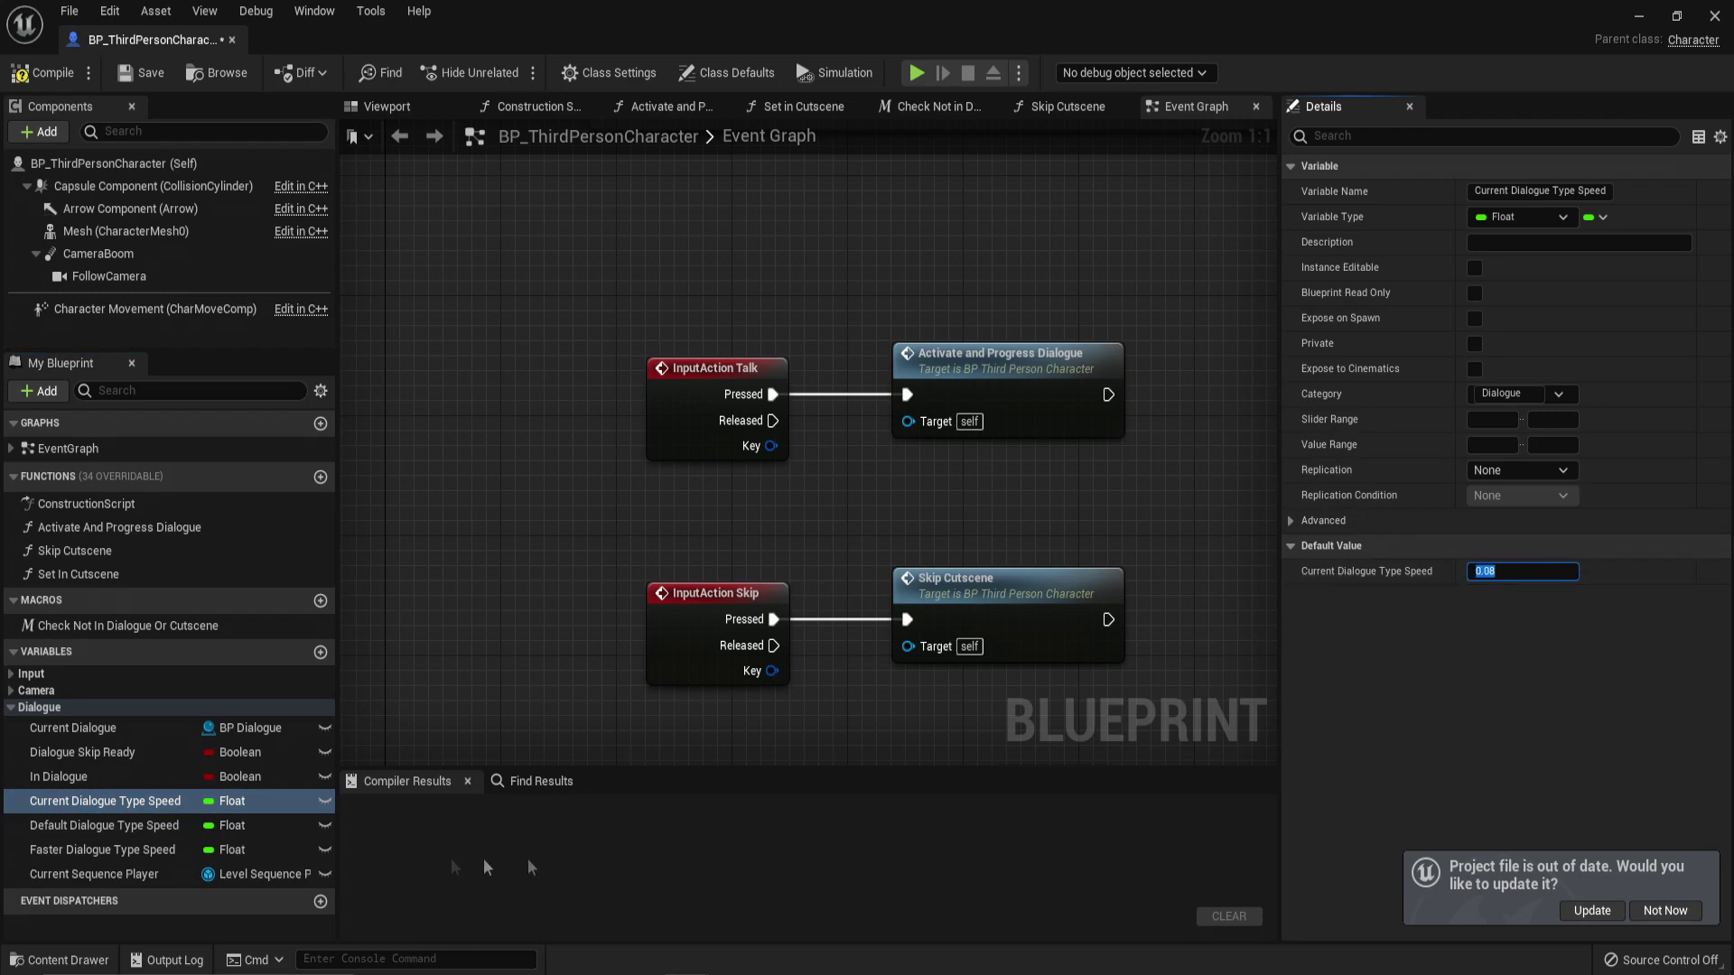
Step: Set the Default Dialogue Type Speed variable to 0.8, select the Faster Dialogue Type Speed variable, and compile and close the blueprint
click(150, 831)
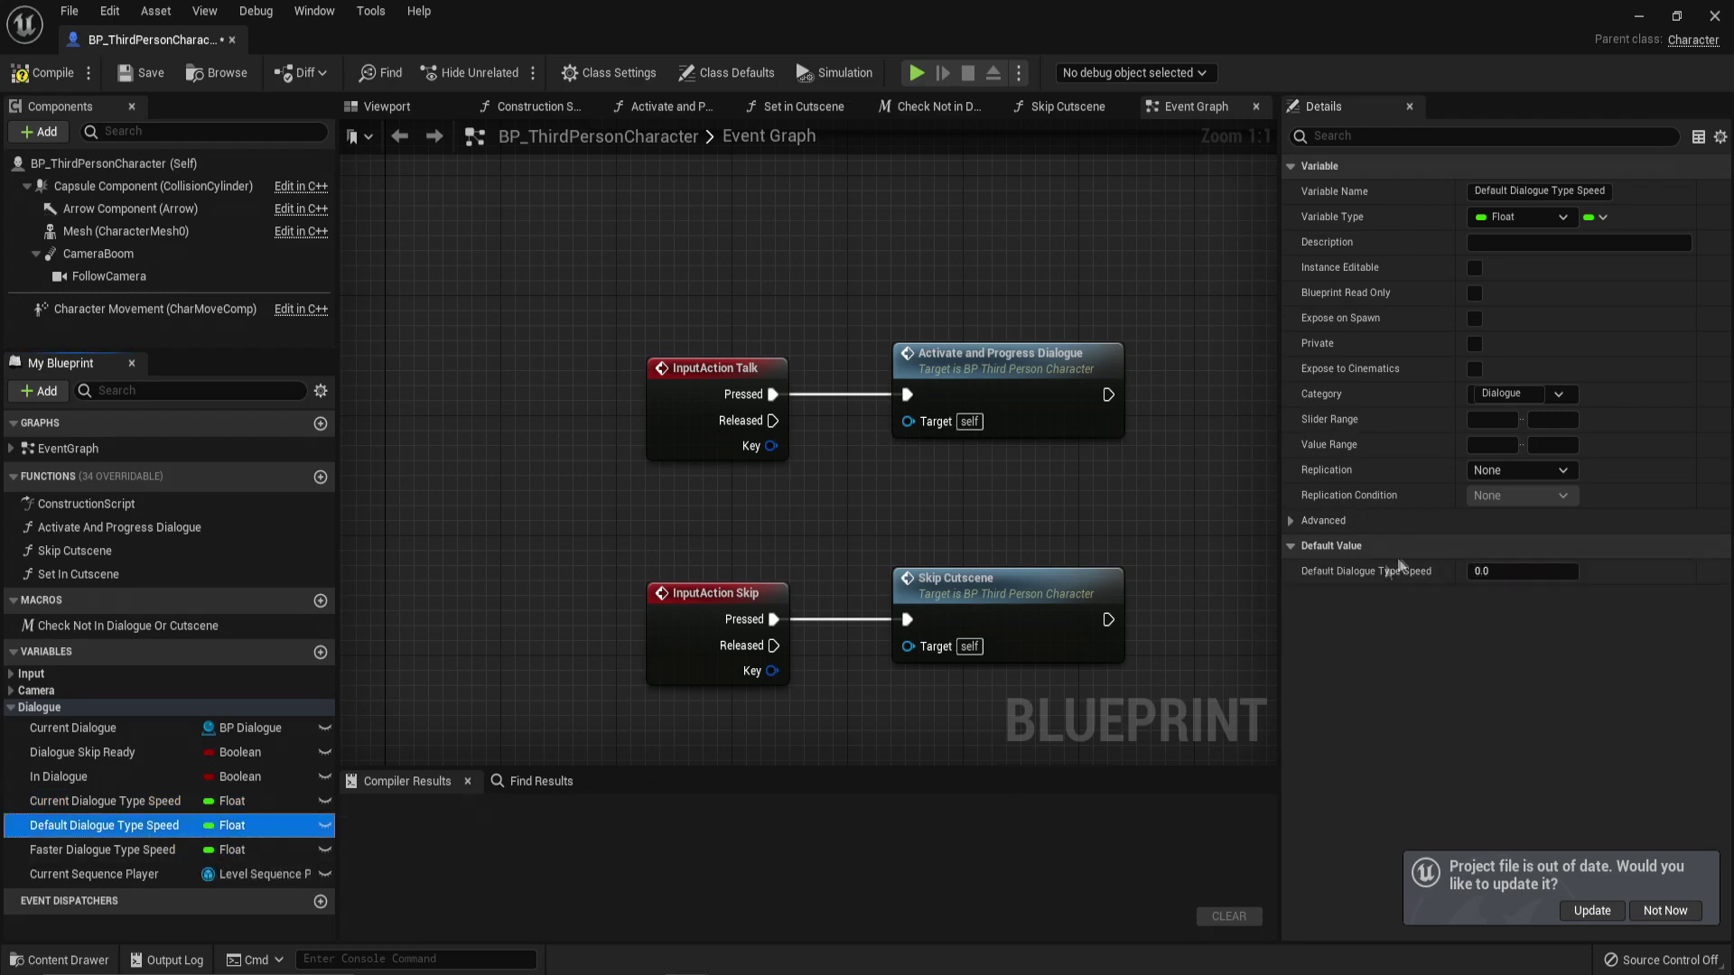
click(1499, 572)
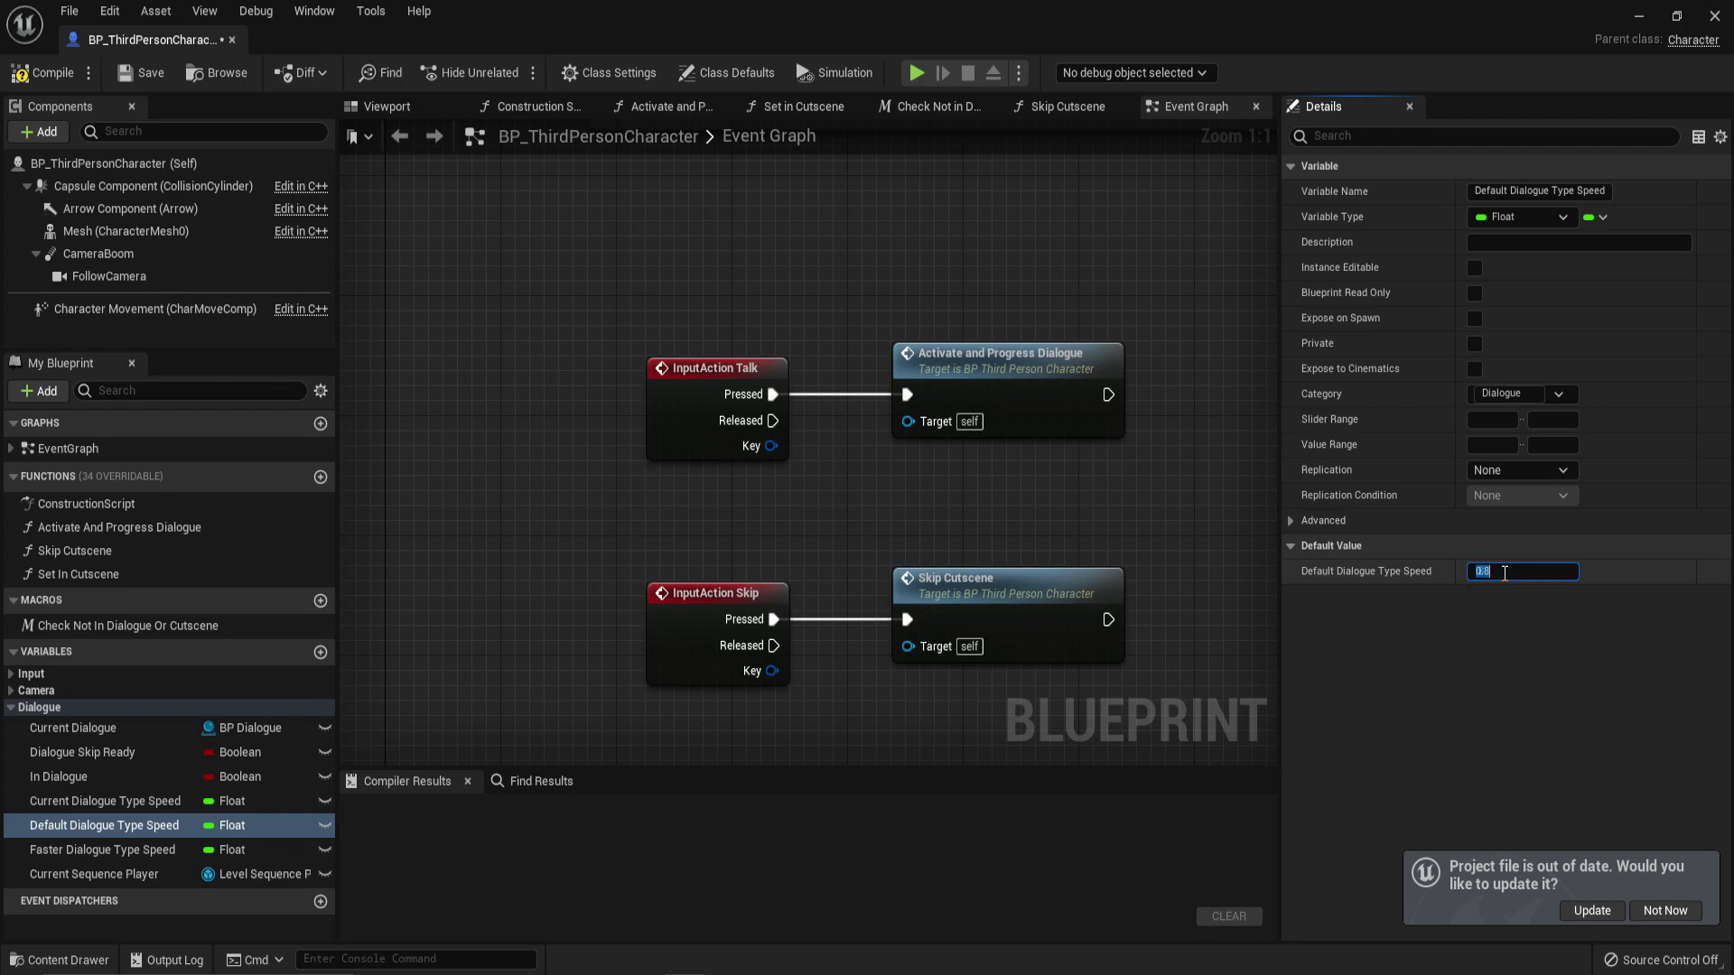
click(93, 854)
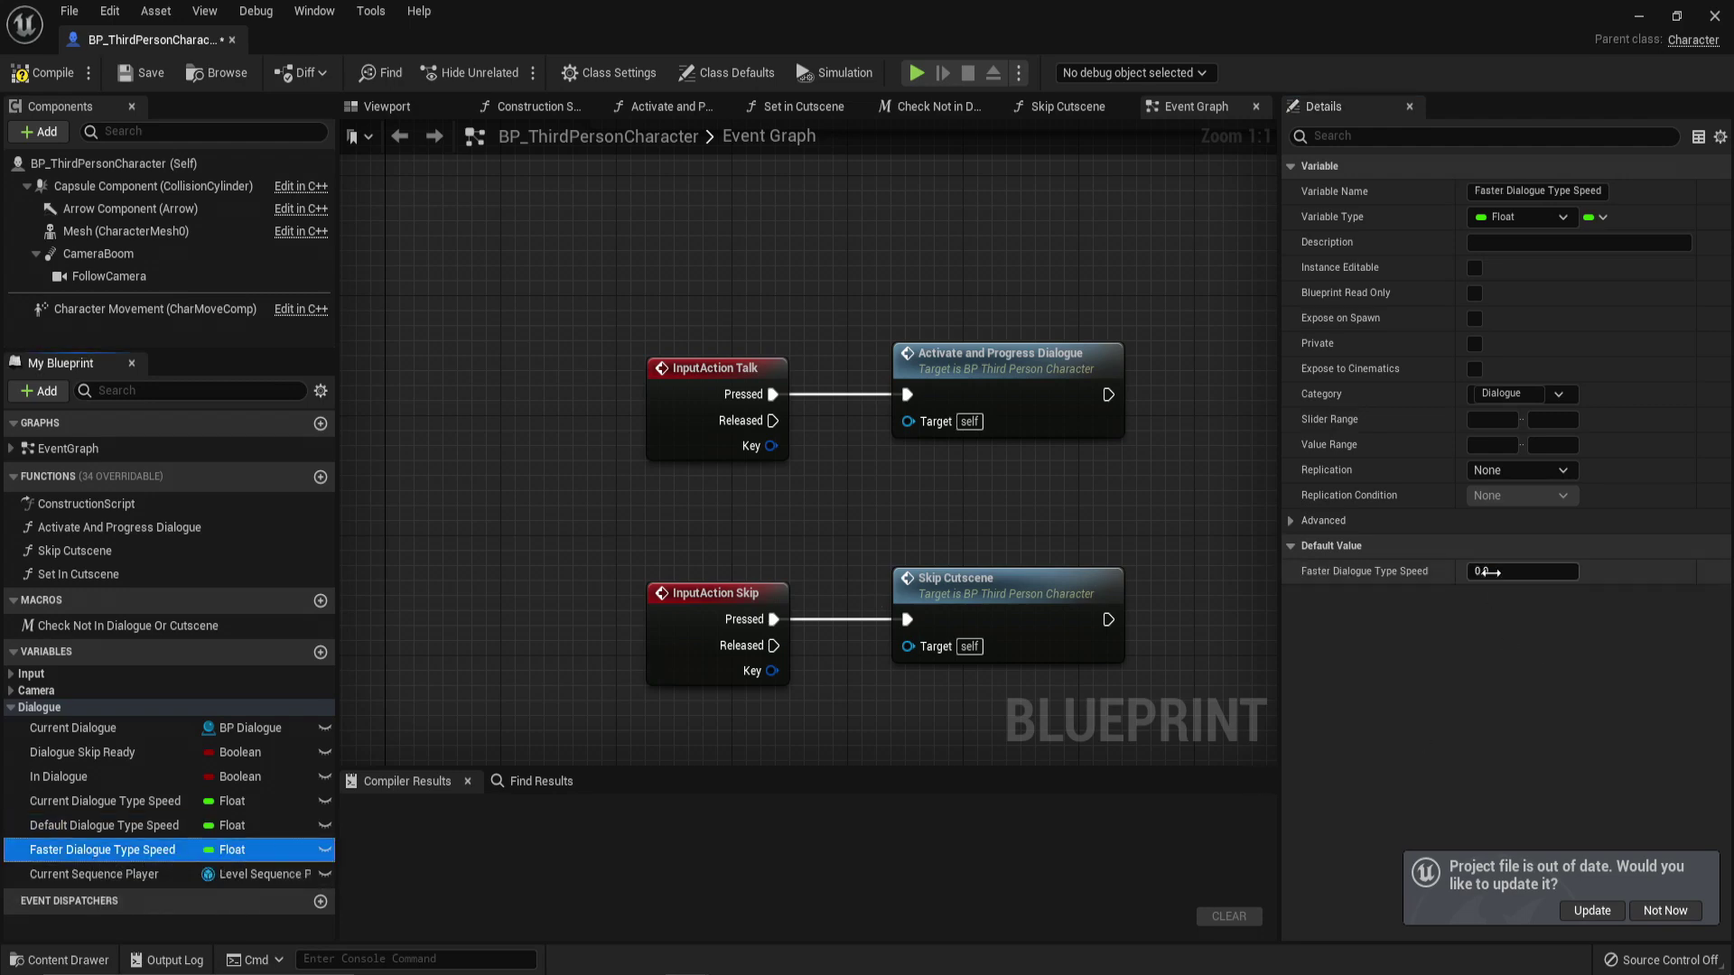
click(42, 72)
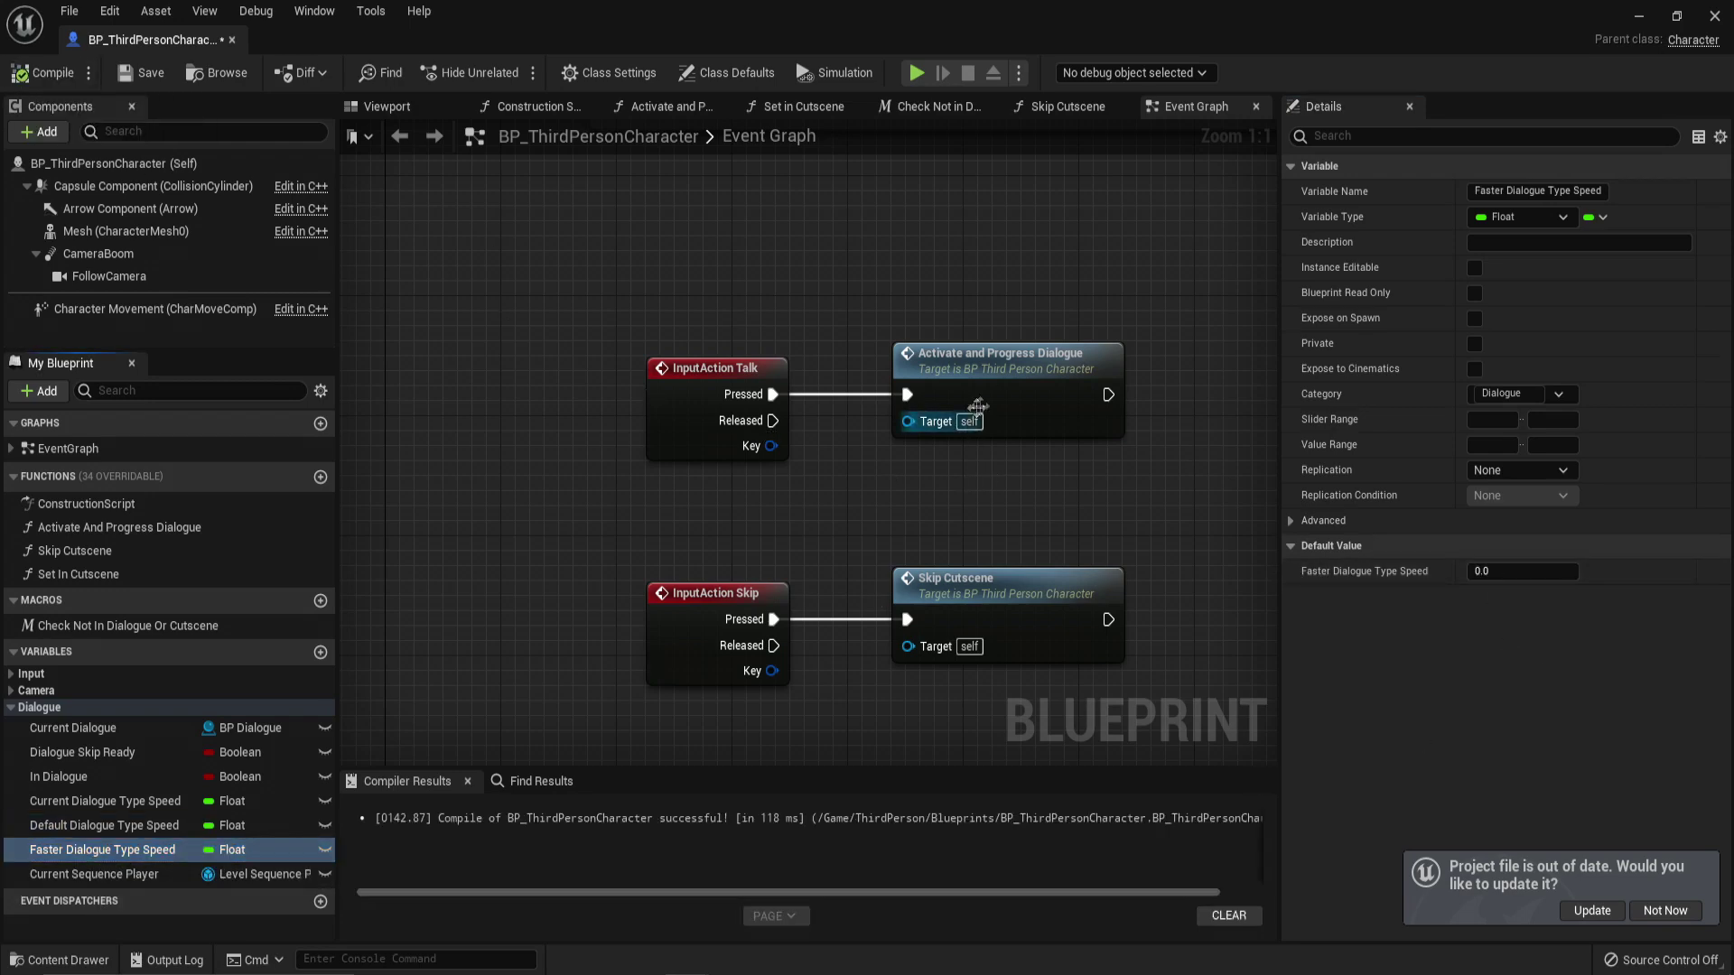
click(1716, 15)
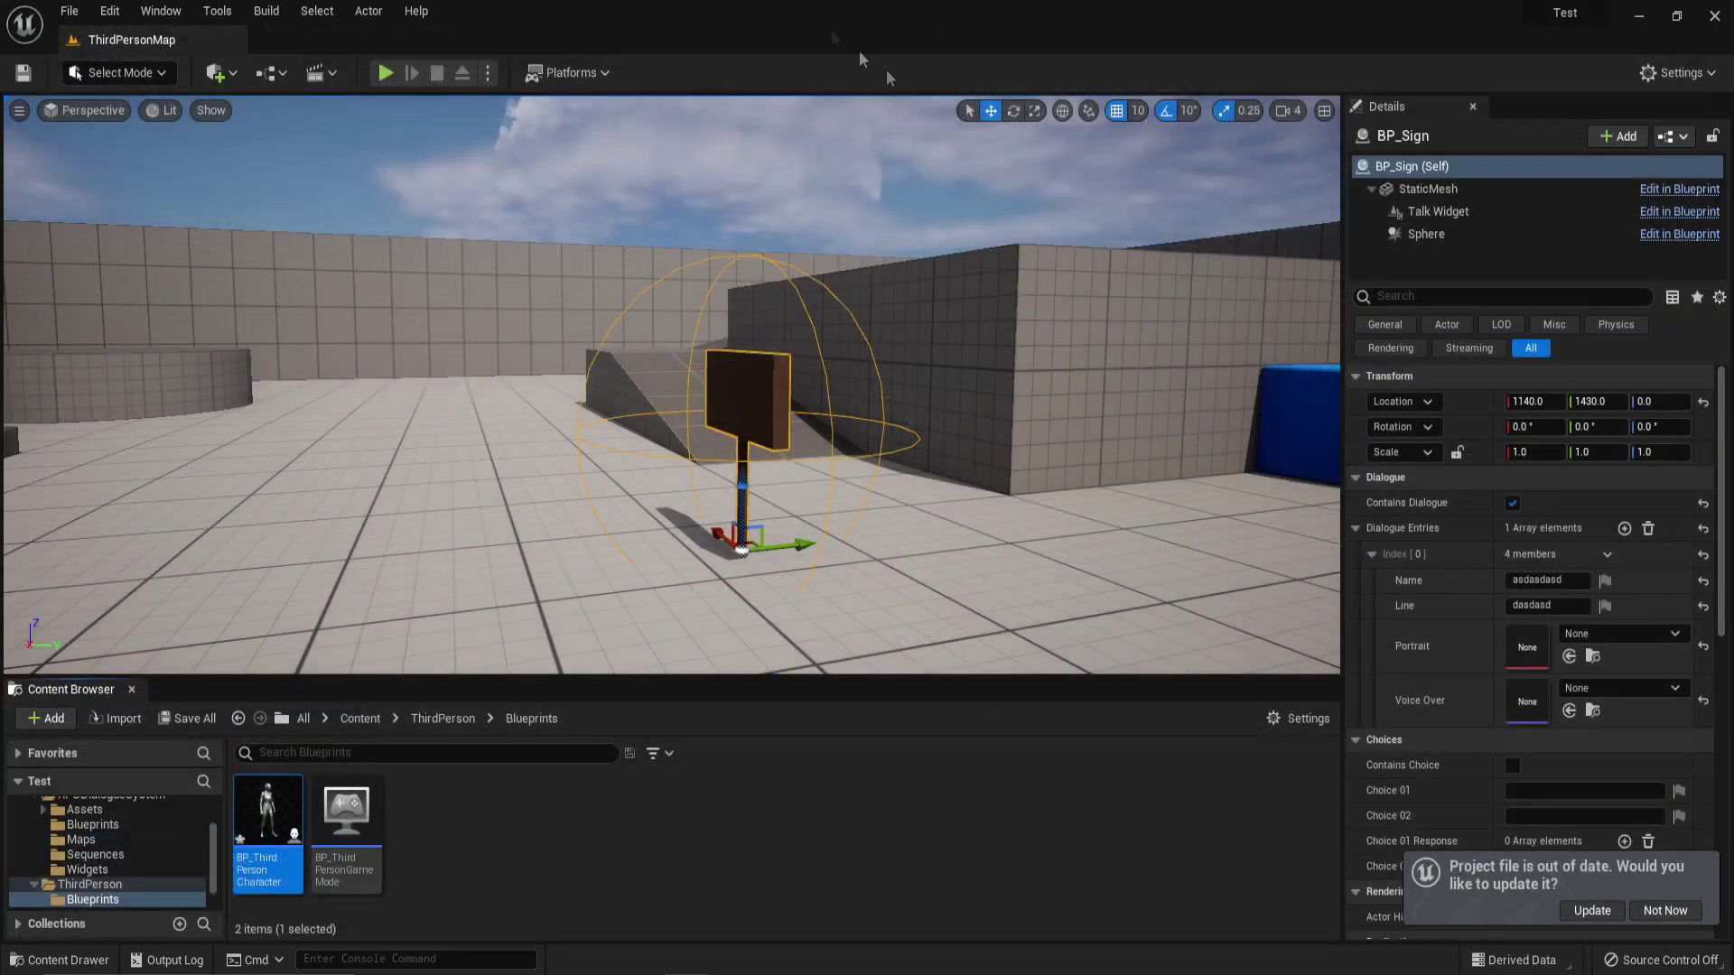
Step: Play the level, walk to the sign and trigger Talk repeatedly to check the dialogue's typing speed
click(384, 73)
key(w)
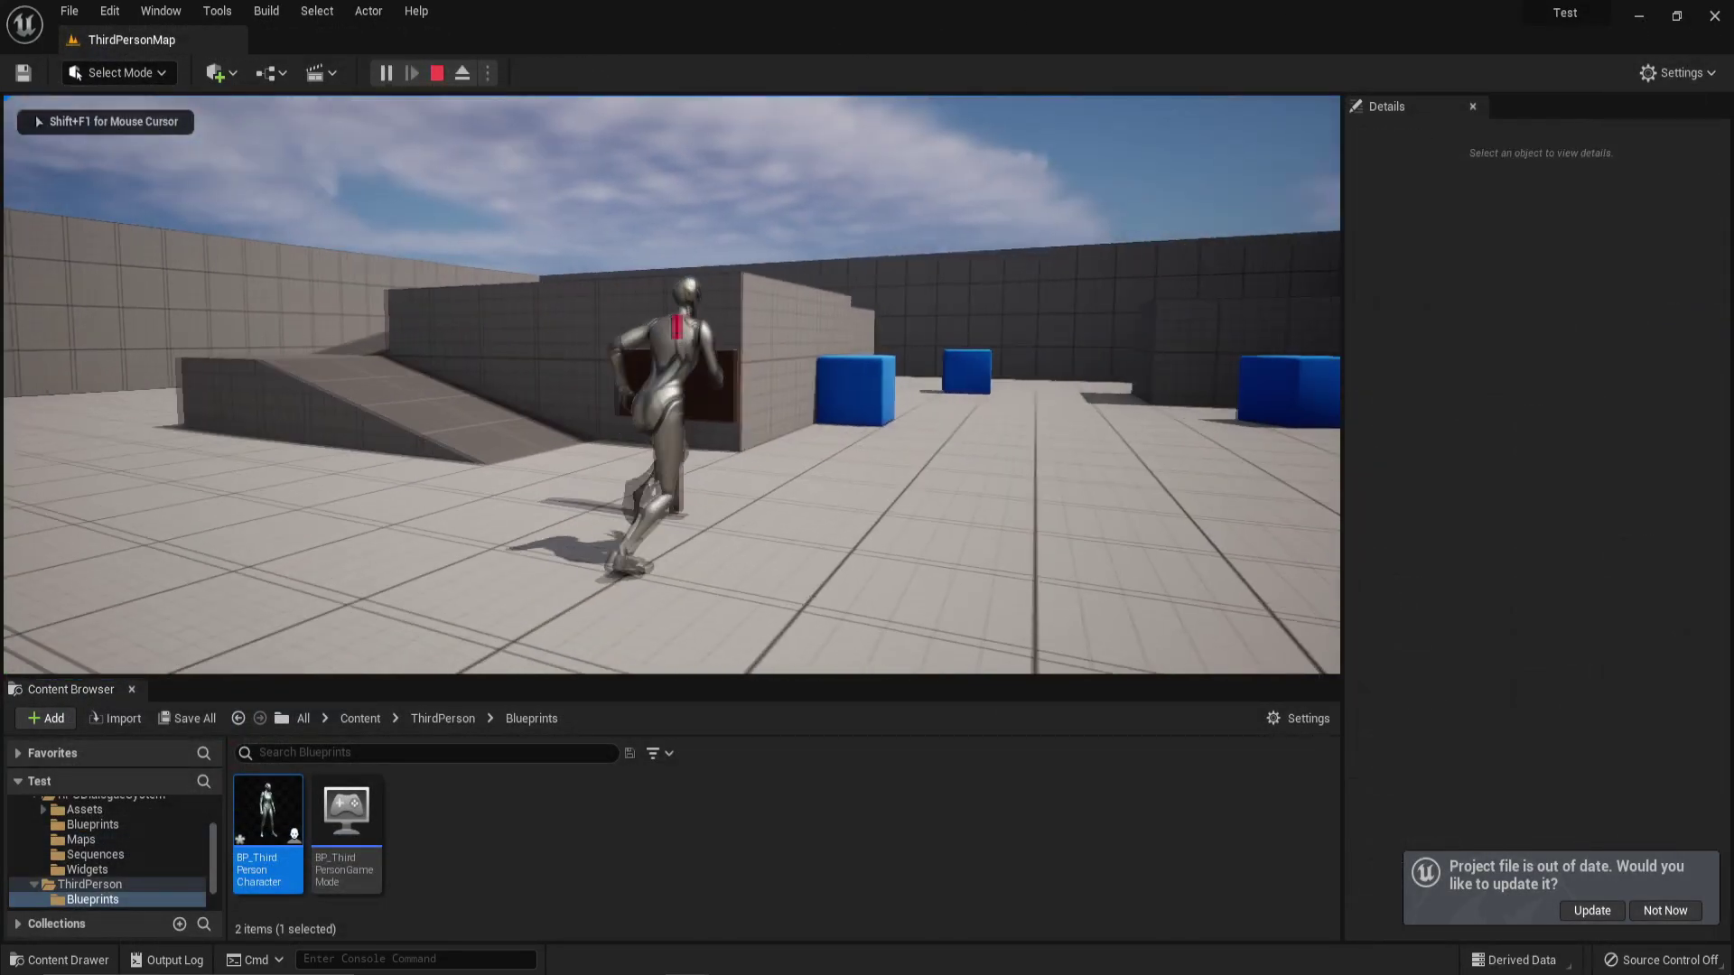
key(e)
key(e)
key(e)
key(e)
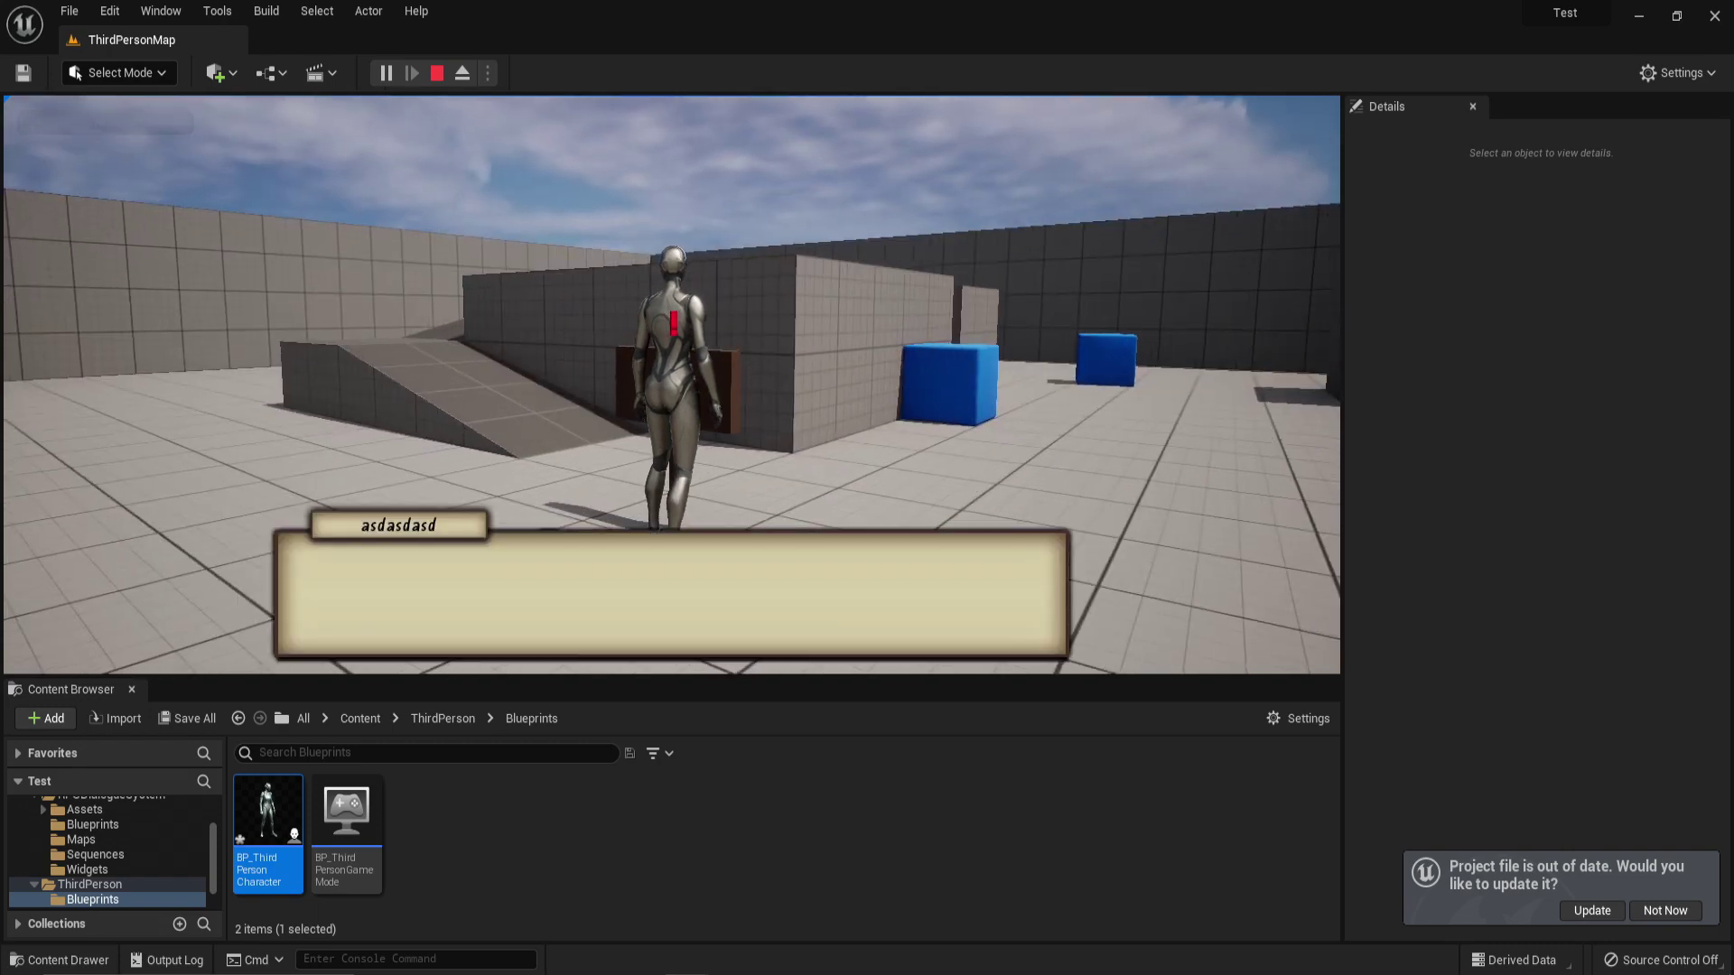
key(e)
key(e)
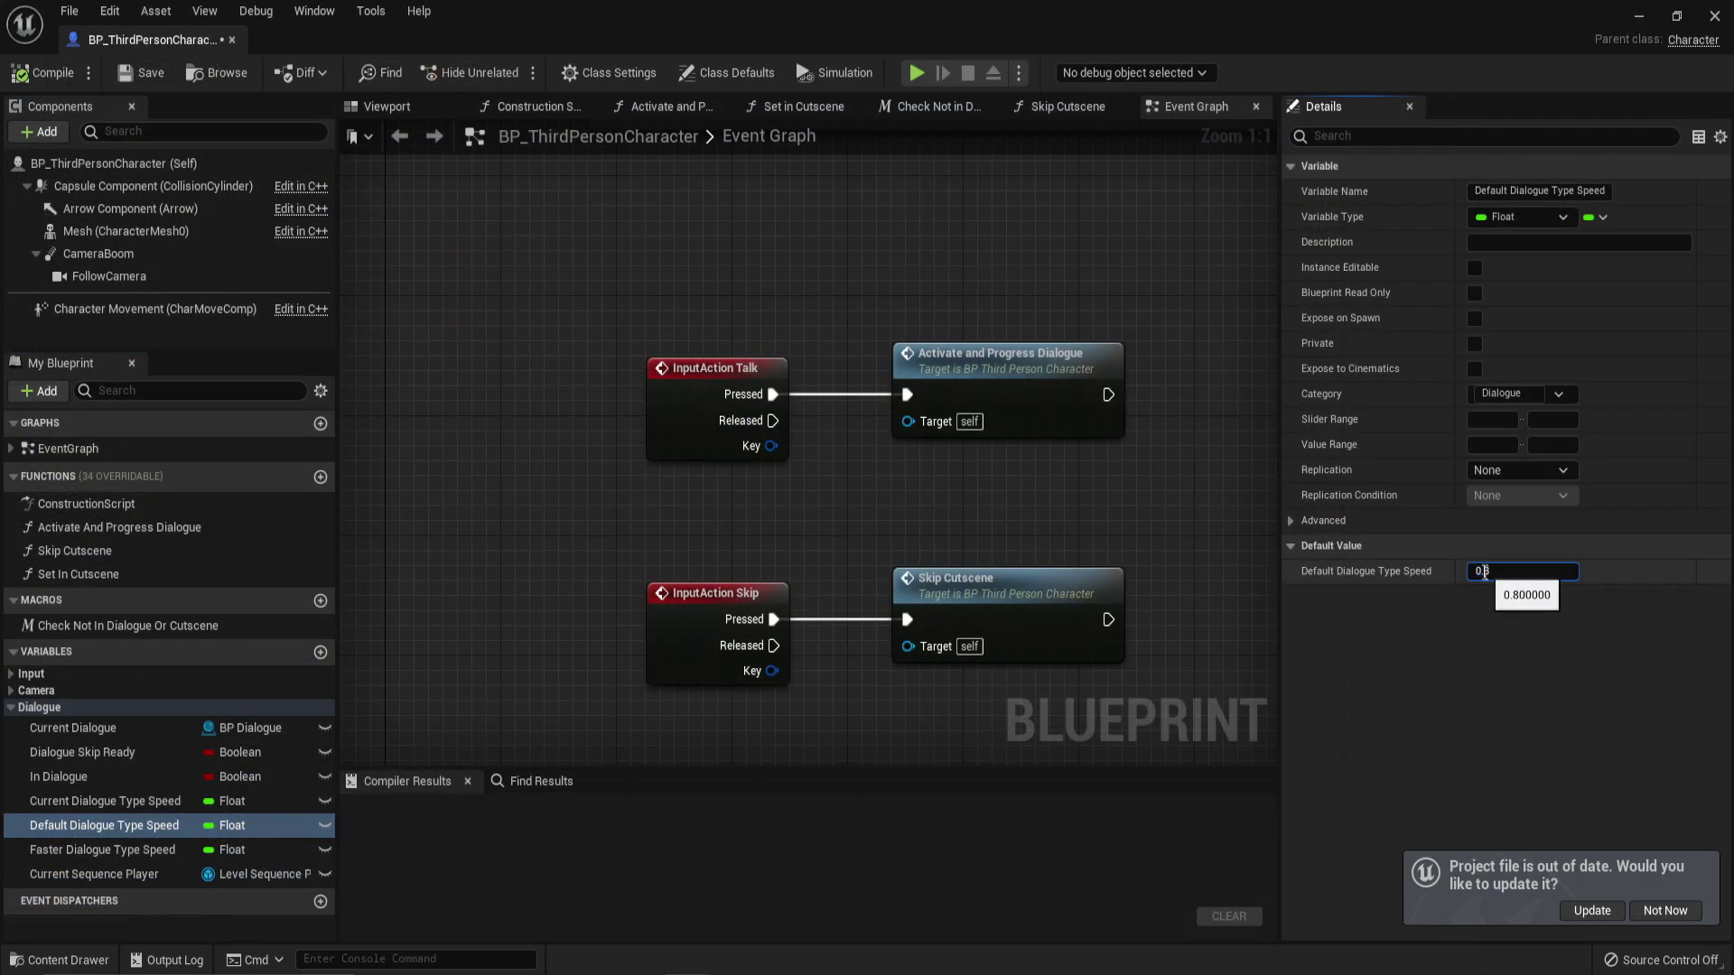
Step: Set the Default Dialogue Type Speed variable's default value to 0.08 and update the out-of-date project file
text(0)
key(Return)
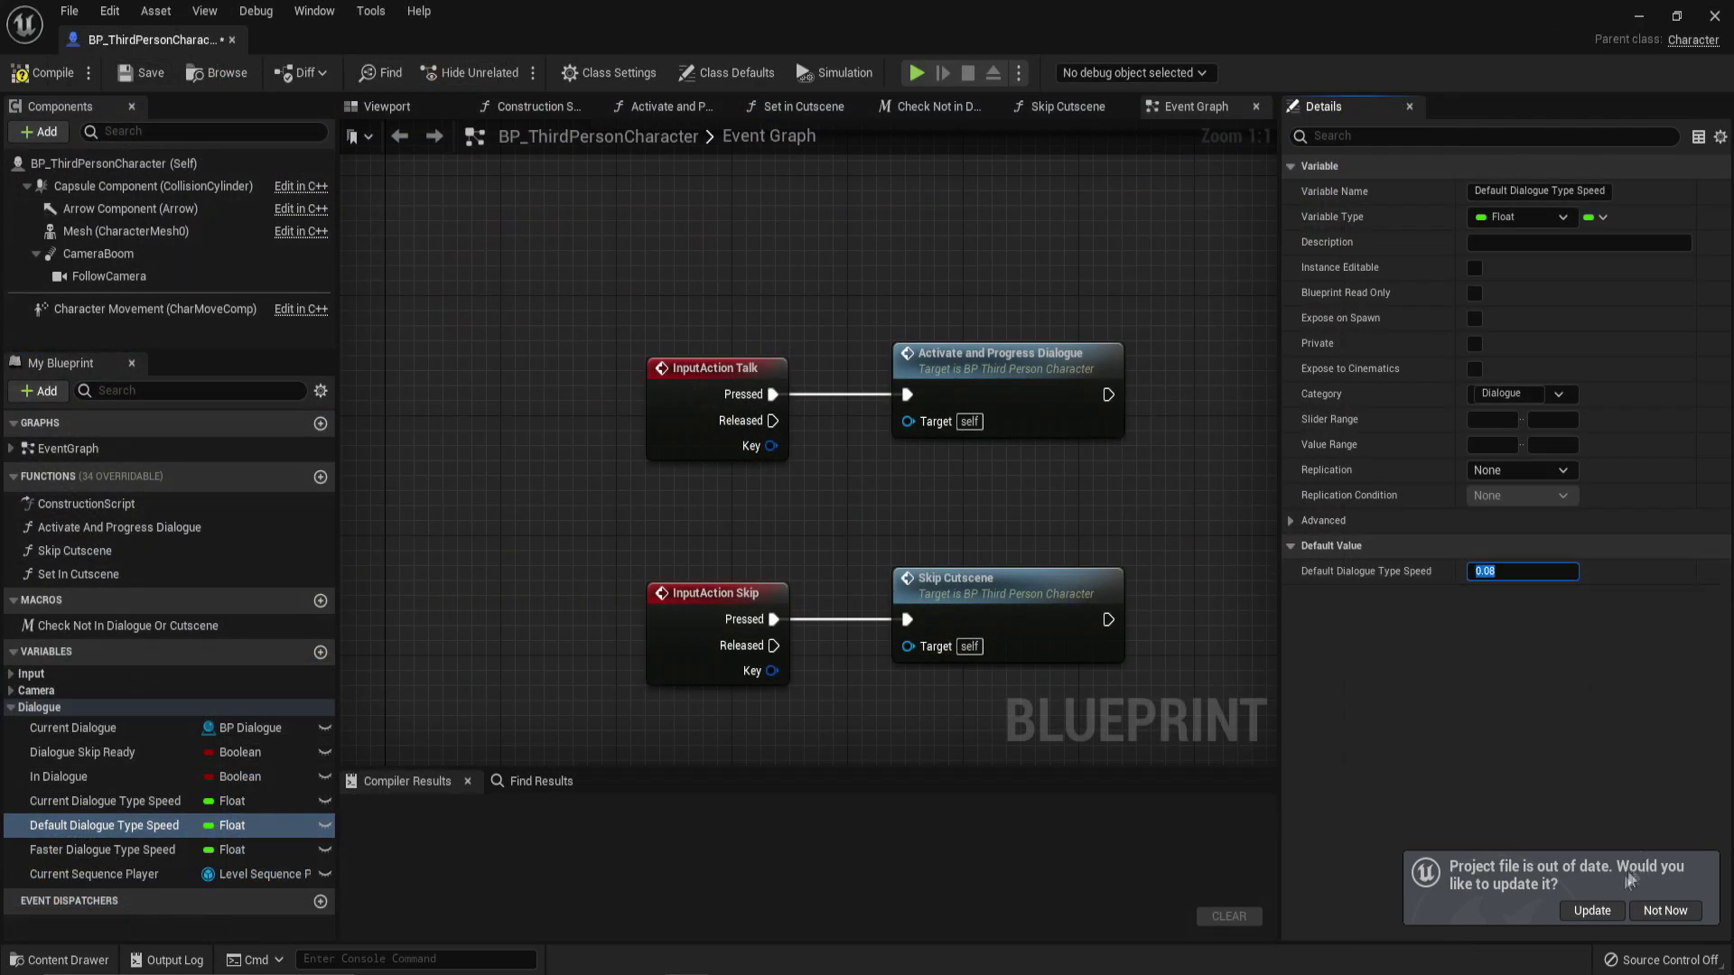
click(1591, 911)
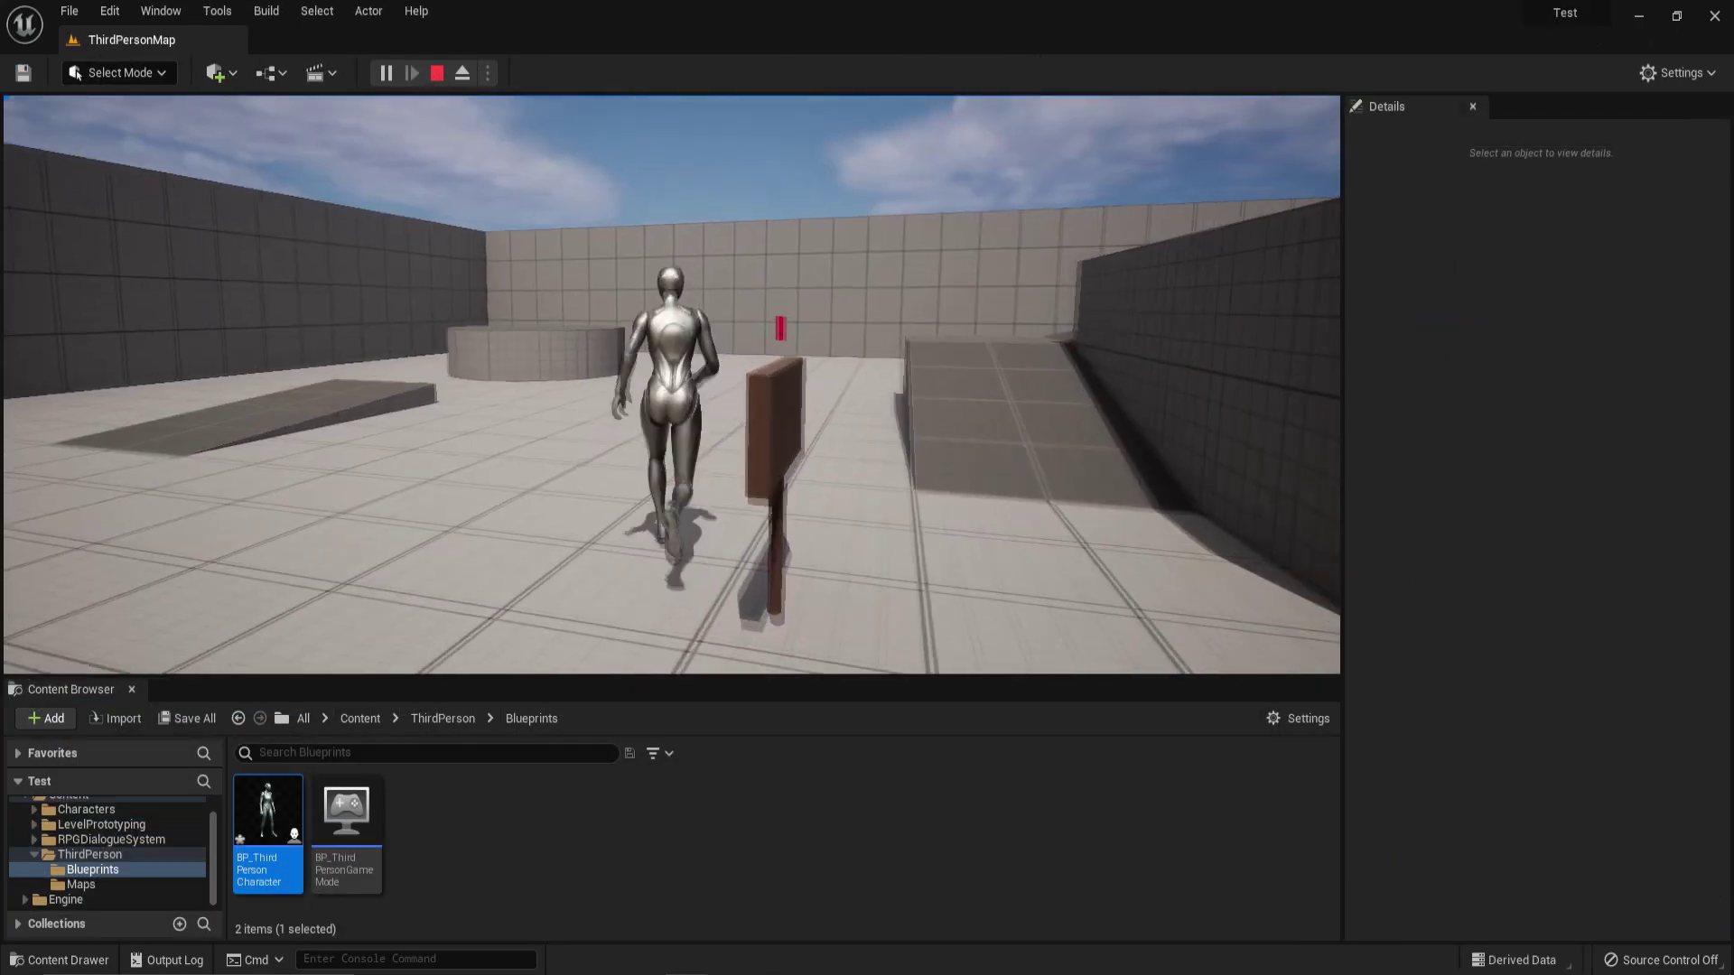
Step: Walk the character past the sign in the running level and end the play session
key(w)
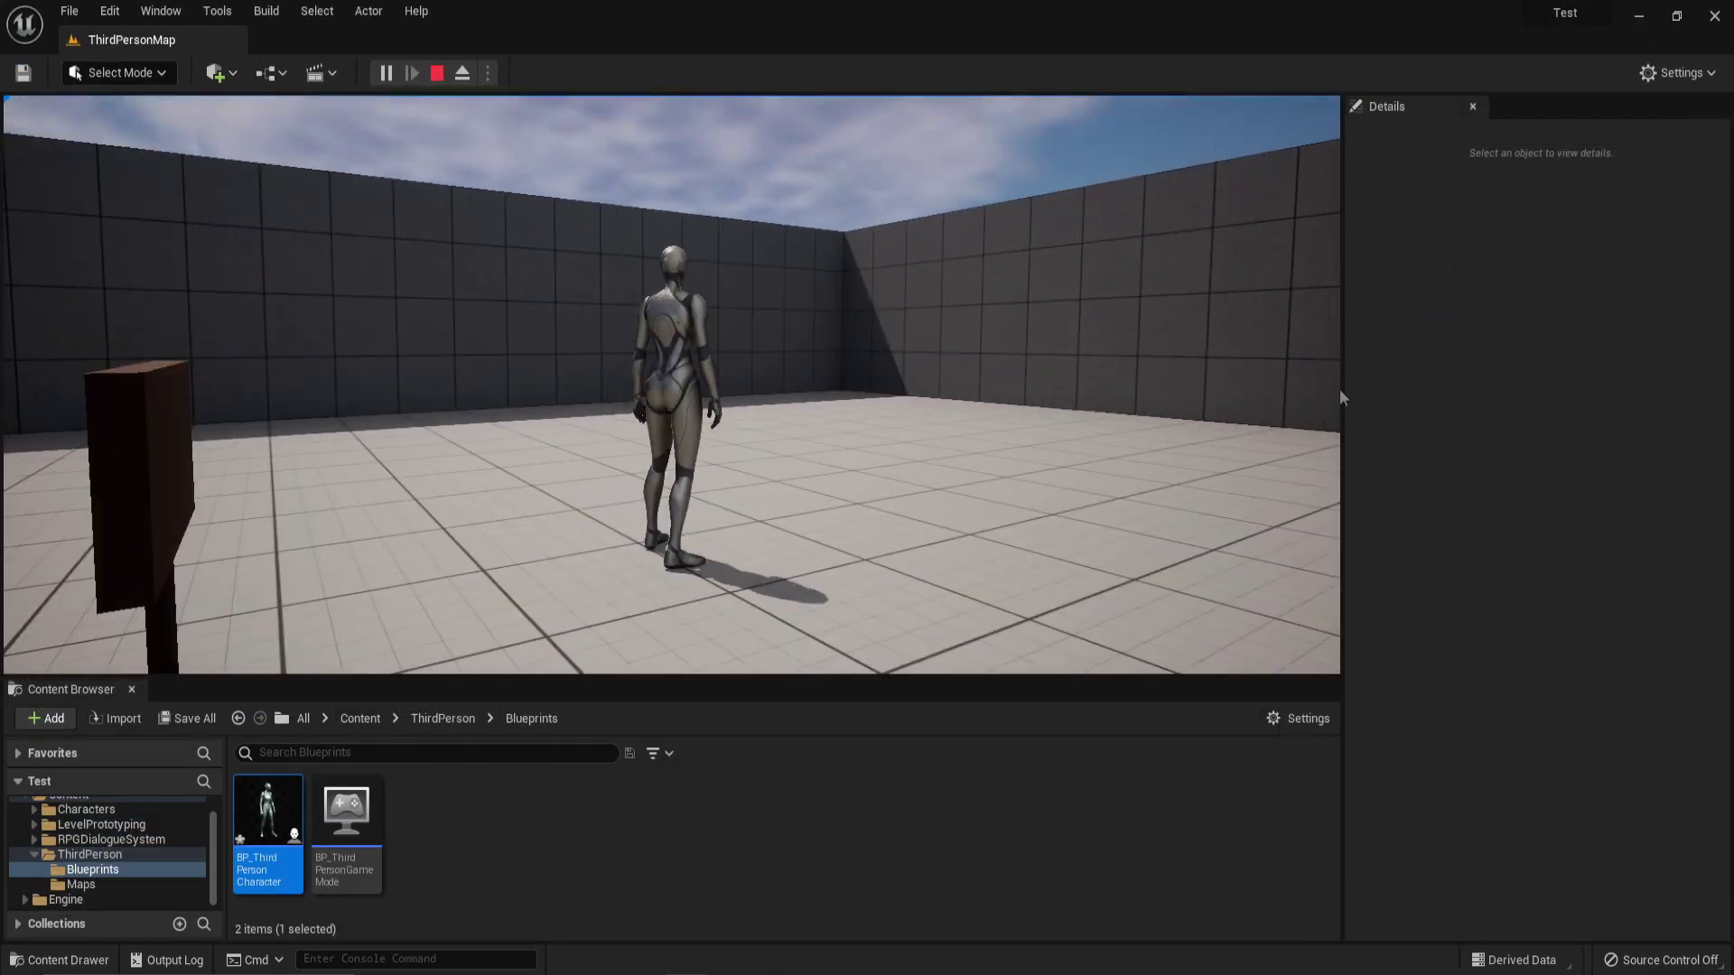
key(Escape)
key(f)
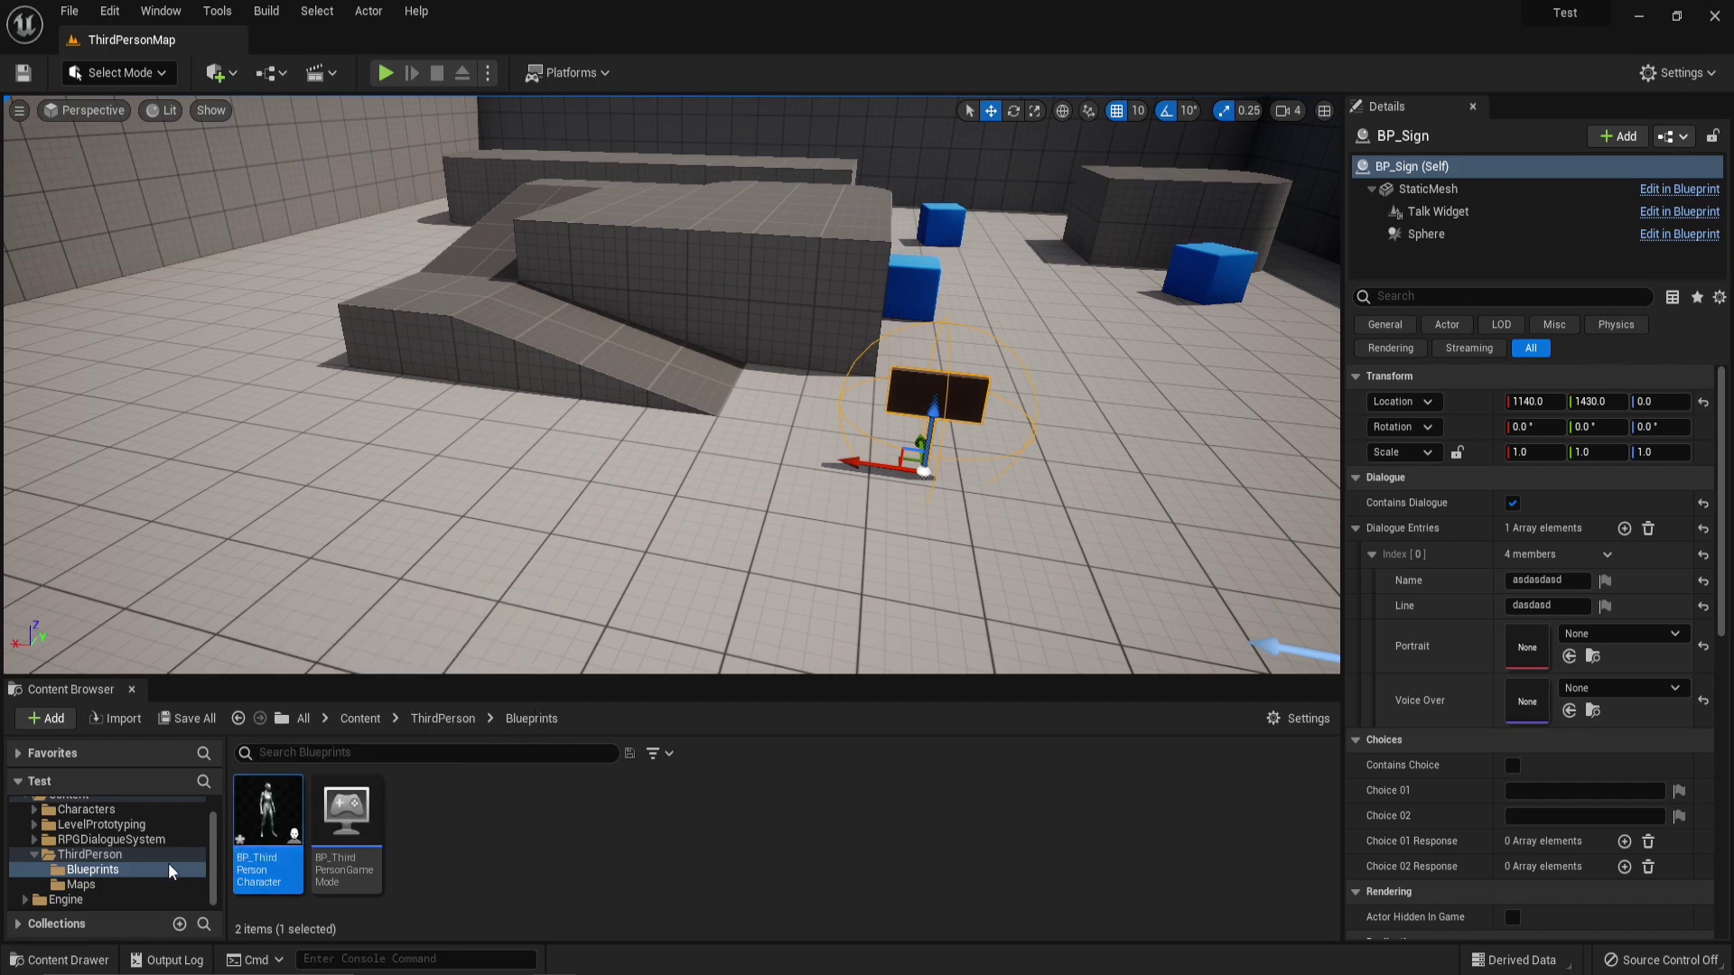
Step: Place a BP_Dialogue actor from the RPGDialogueSystem Blueprints folder at the foot of the slope near the sign
click(111, 839)
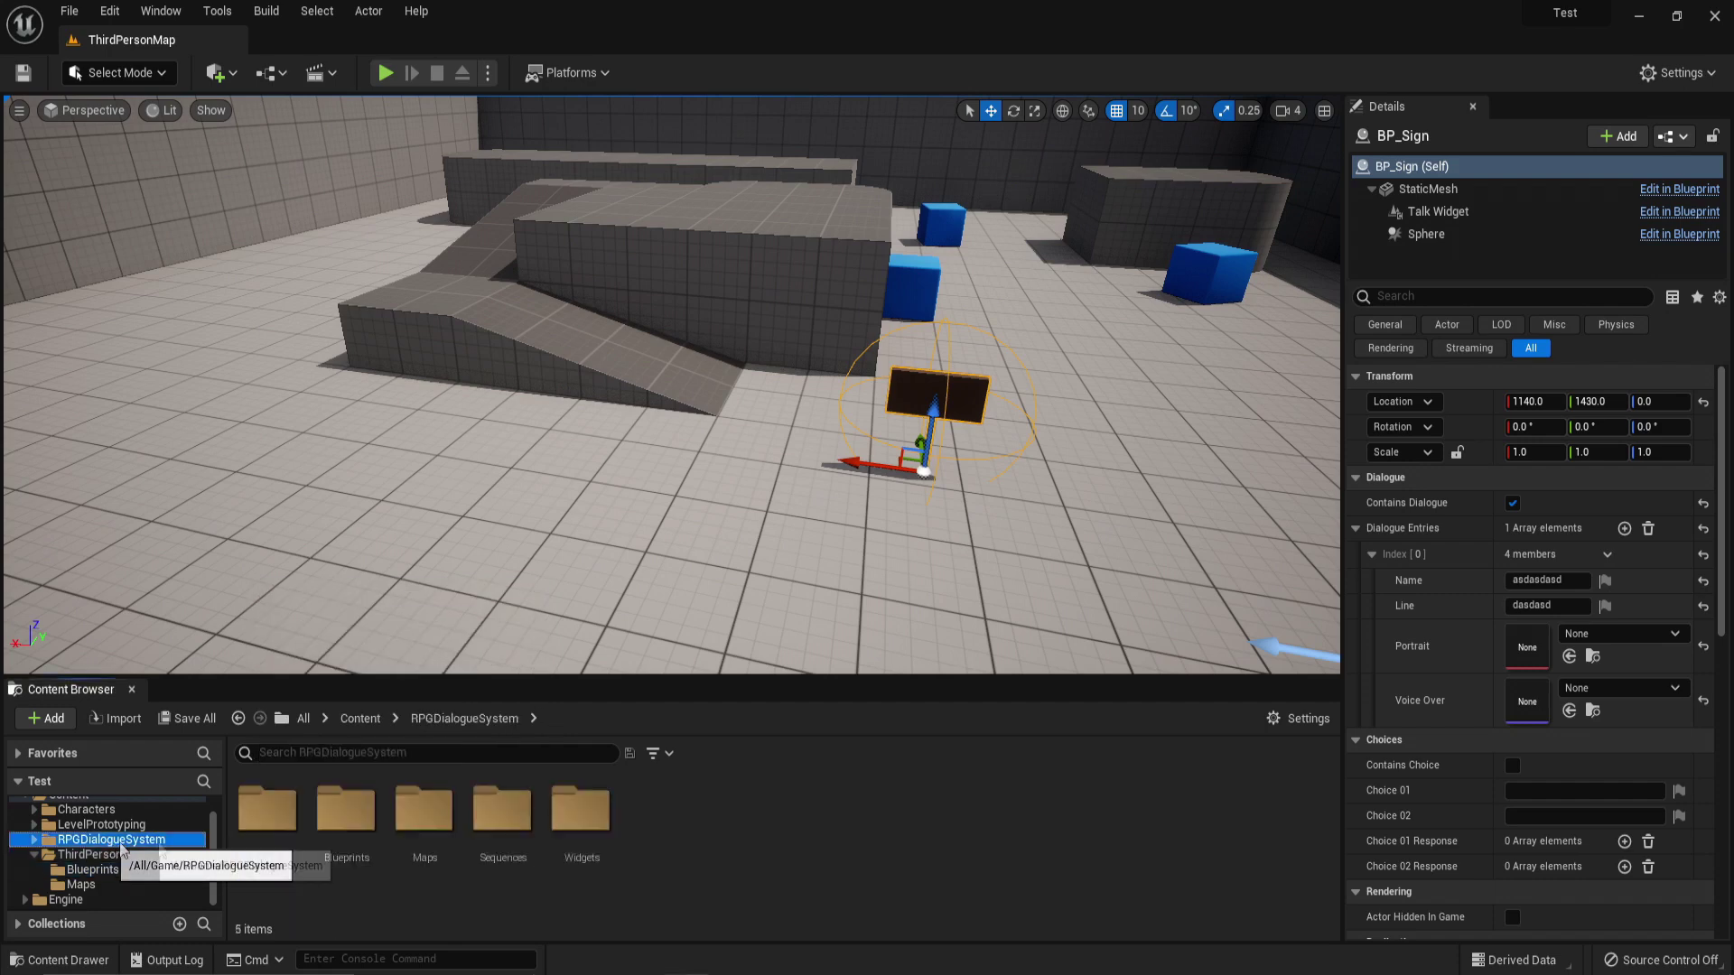
double_click(354, 824)
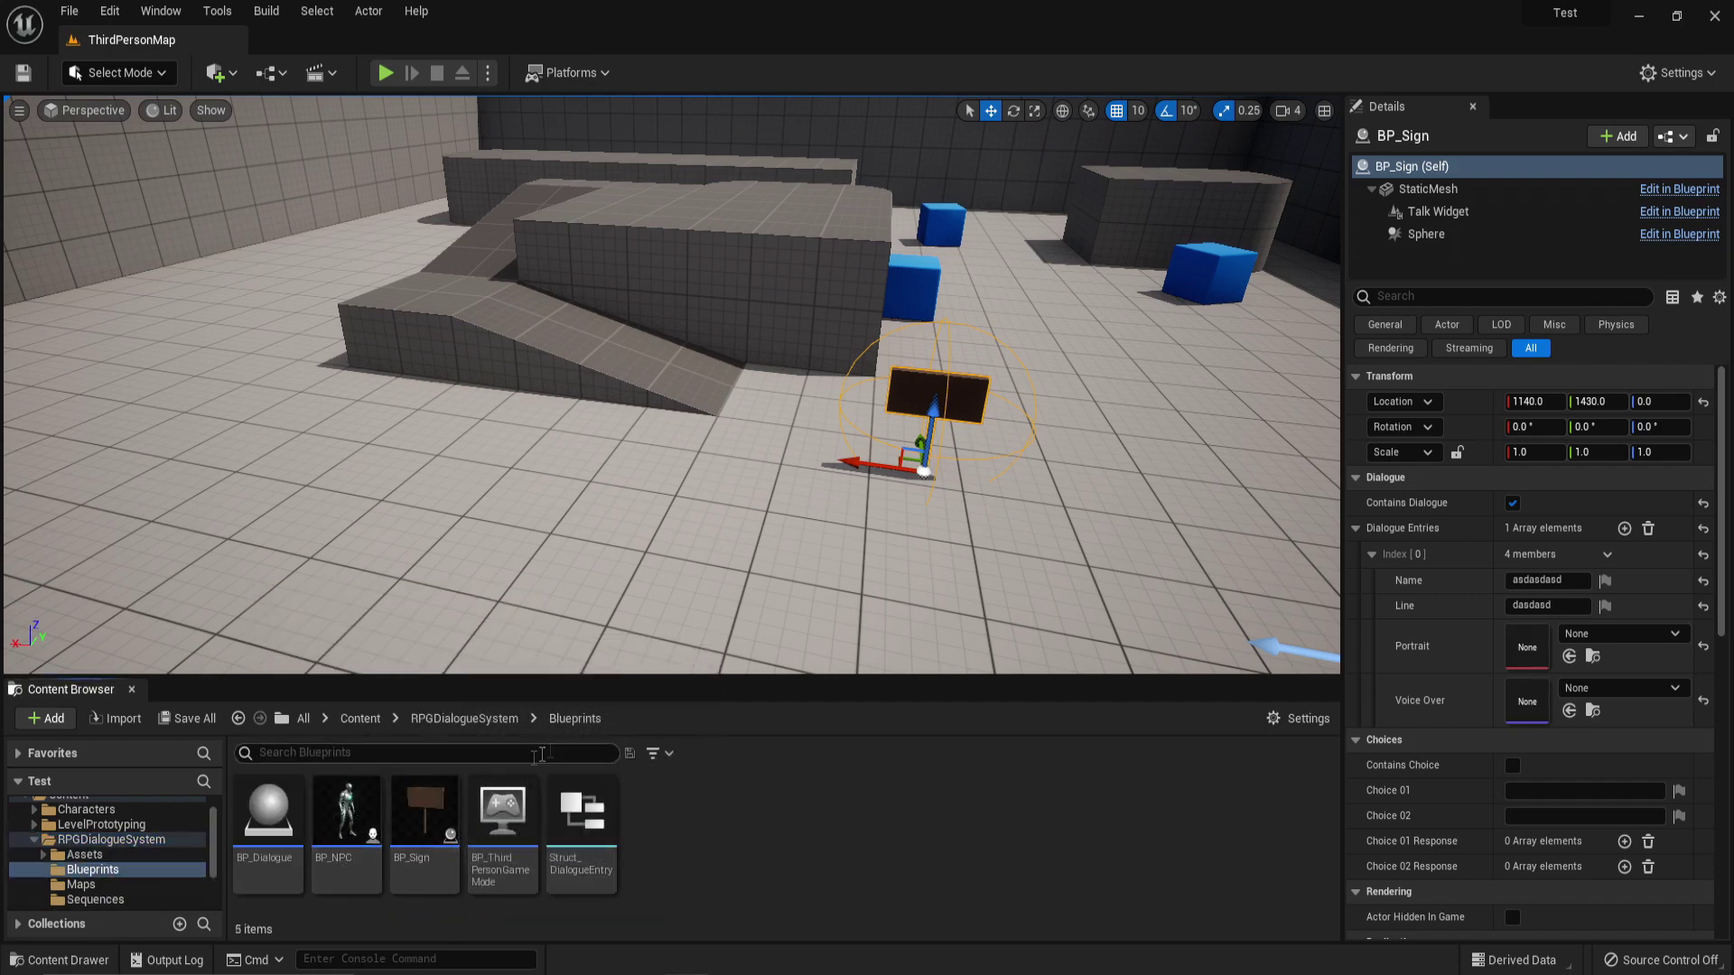
click(269, 817)
drag(269, 818, 691, 415)
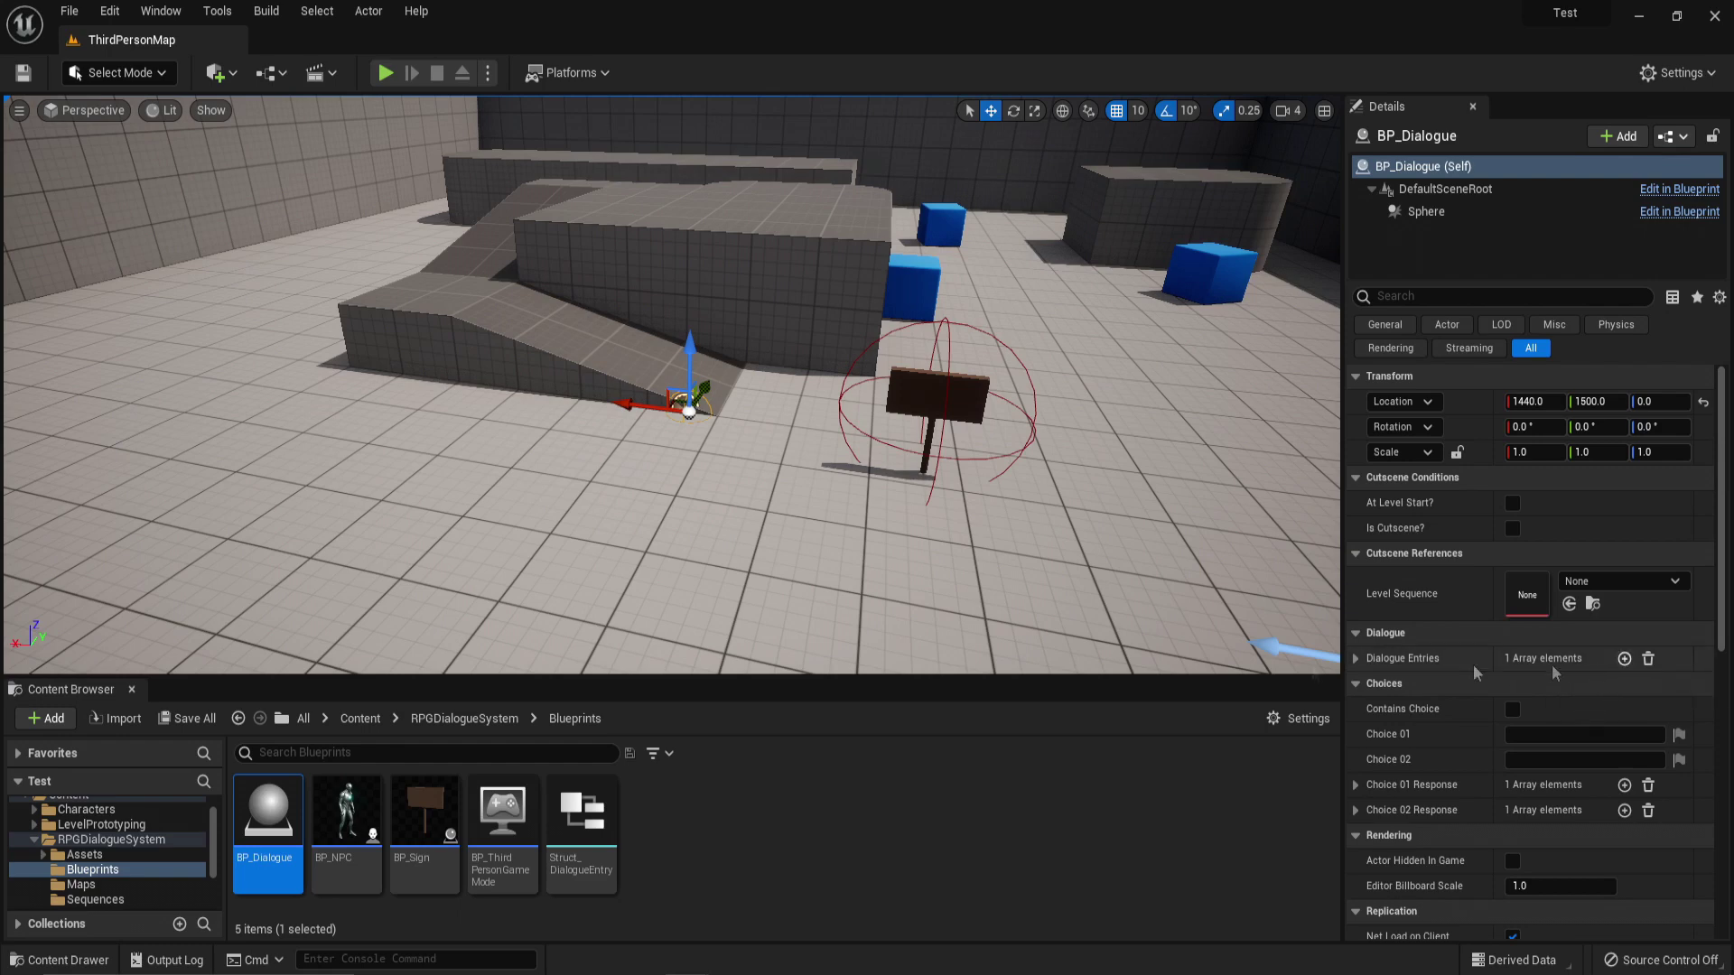
Step: Add a dialogue entry to BP_Dialogue and fill the first entry with the name Me and the line "This is a slope. very nice"
click(1625, 658)
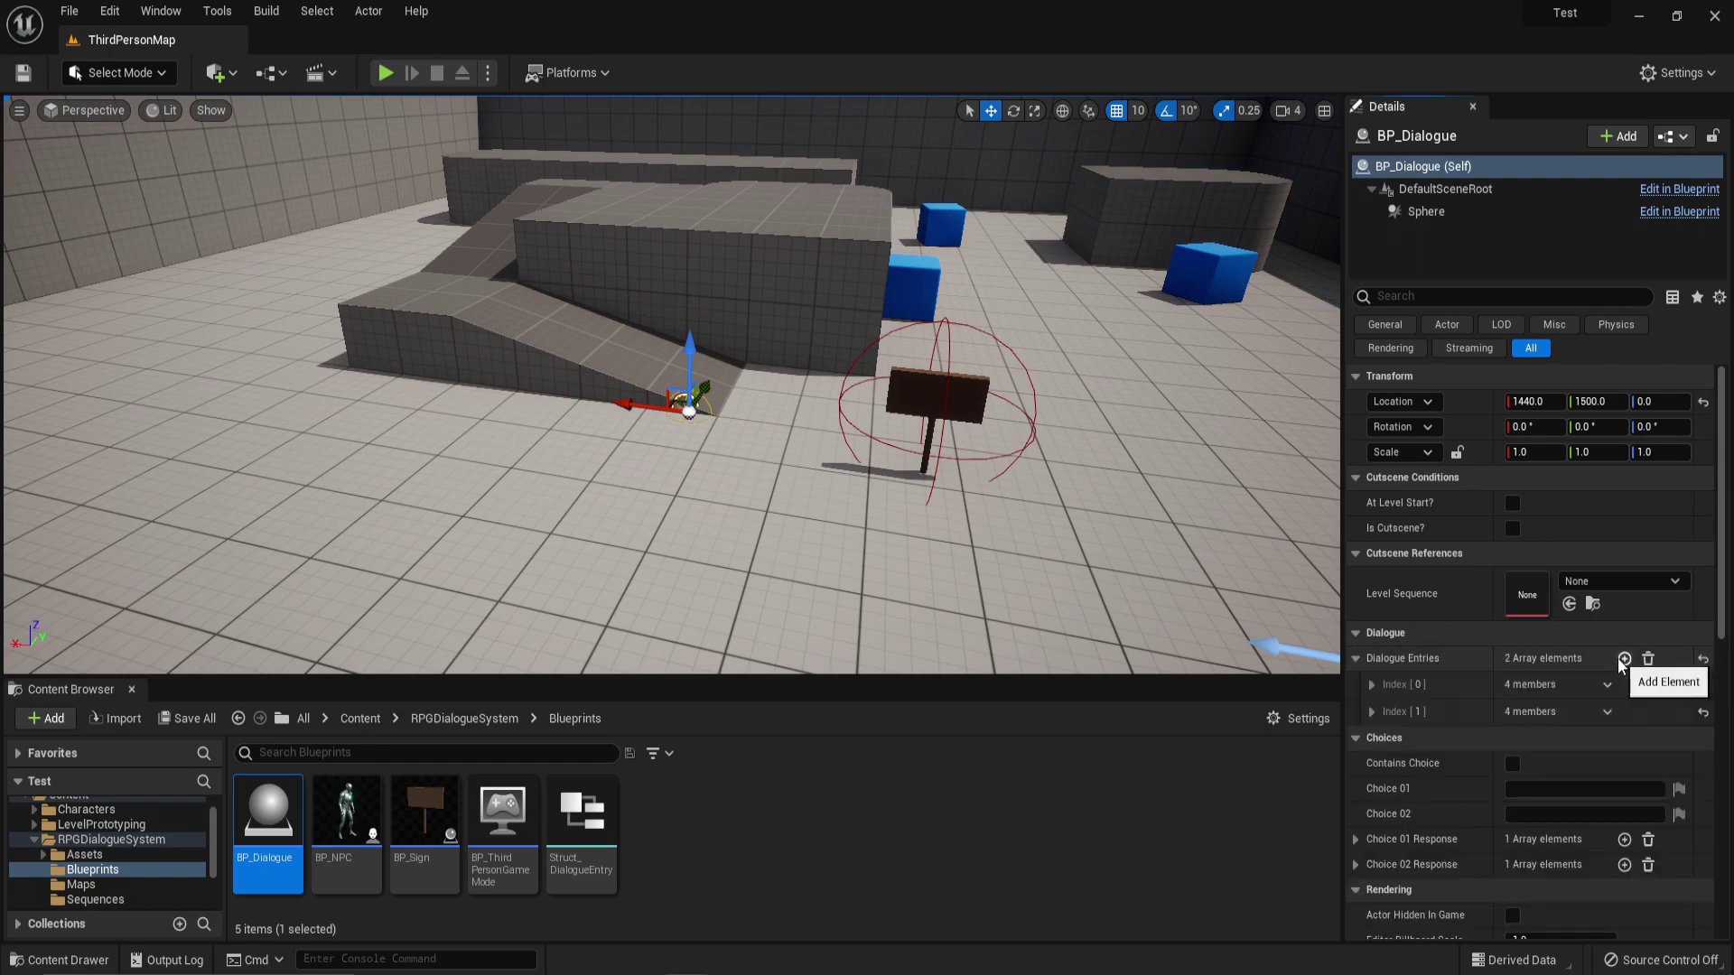
click(1372, 685)
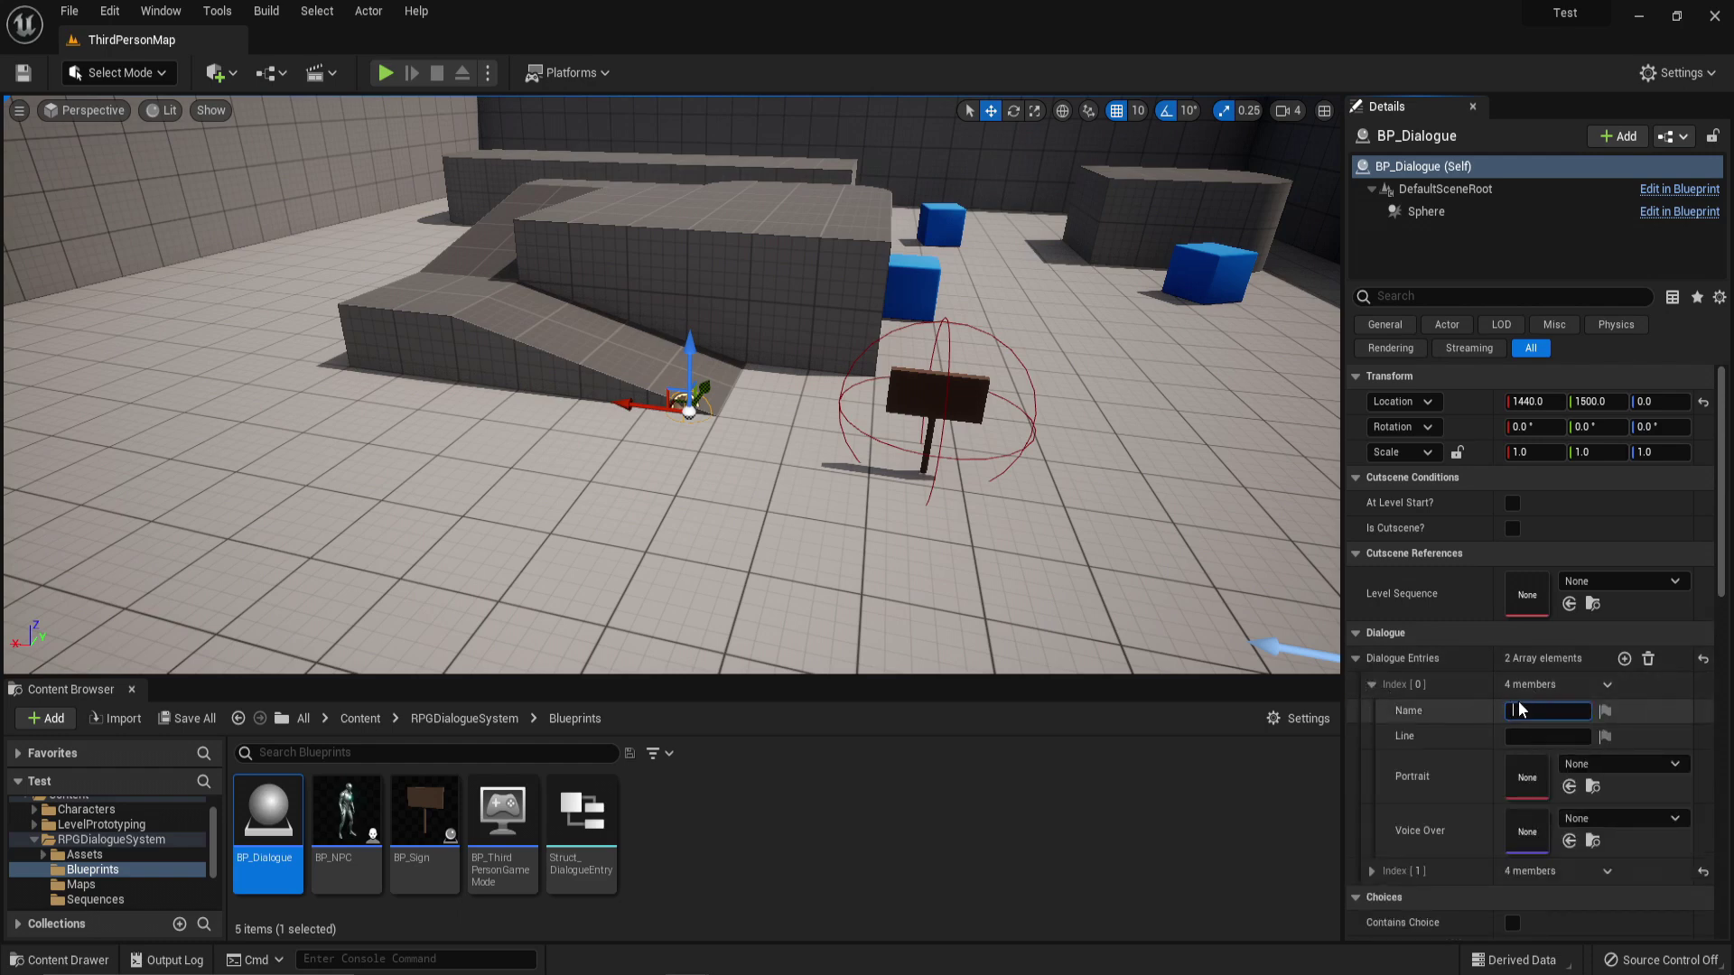
text(Me)
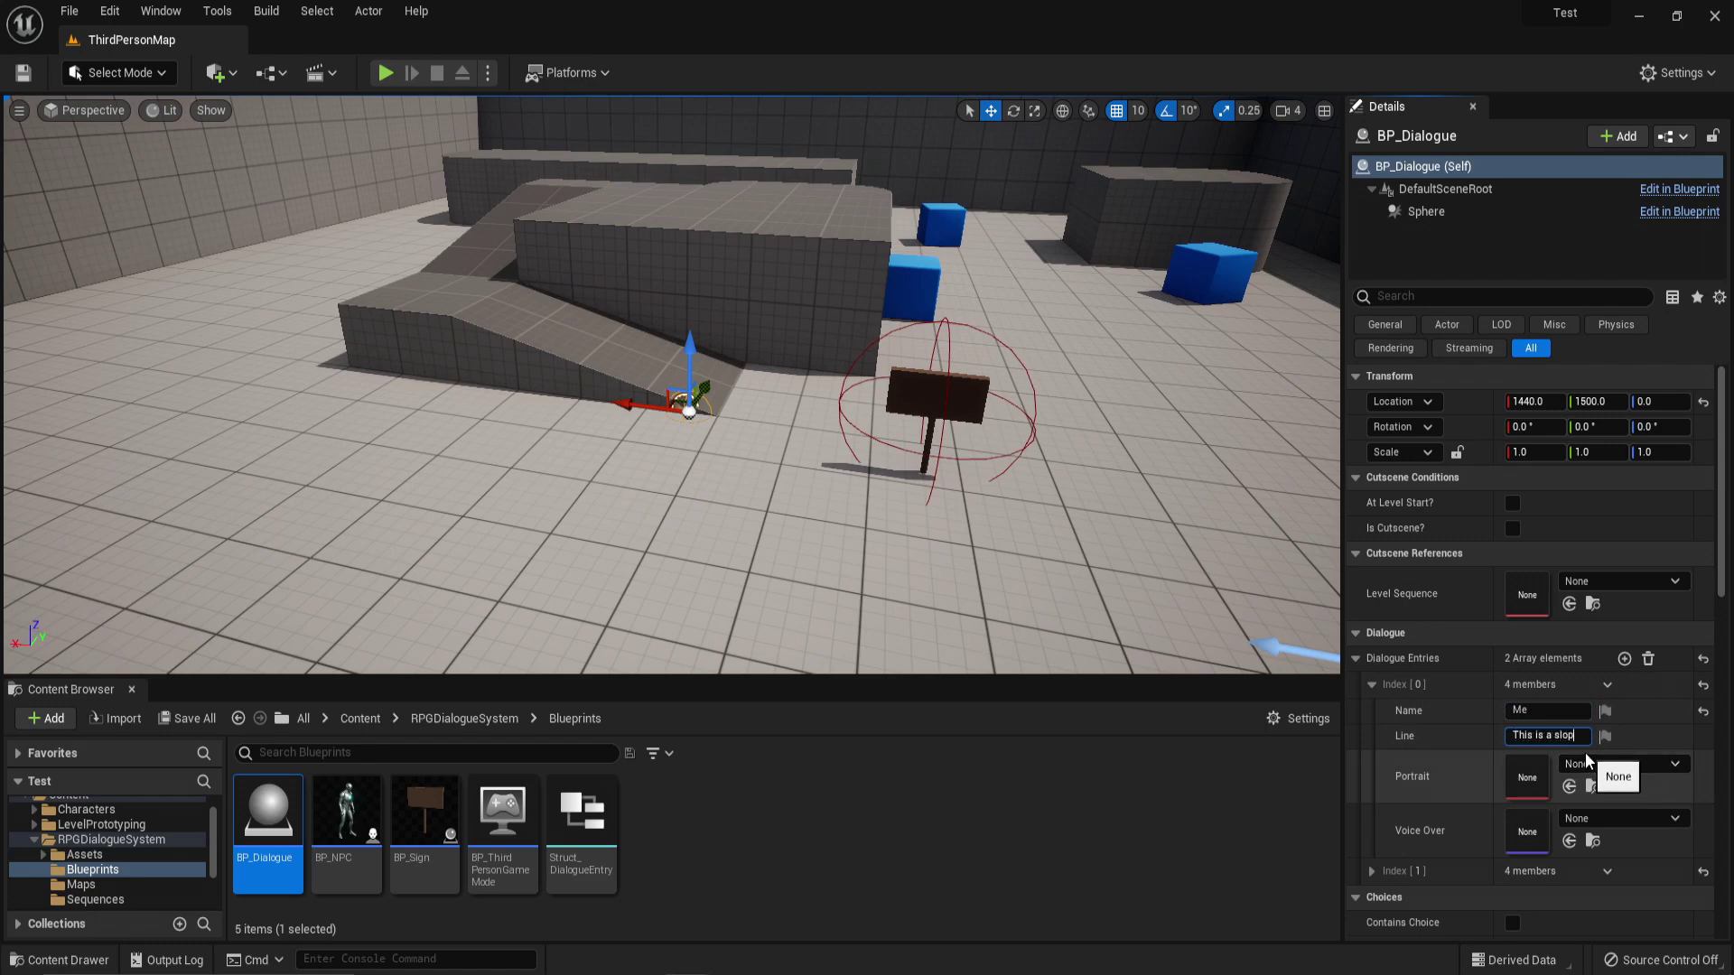
text(ery nice)
key(Return)
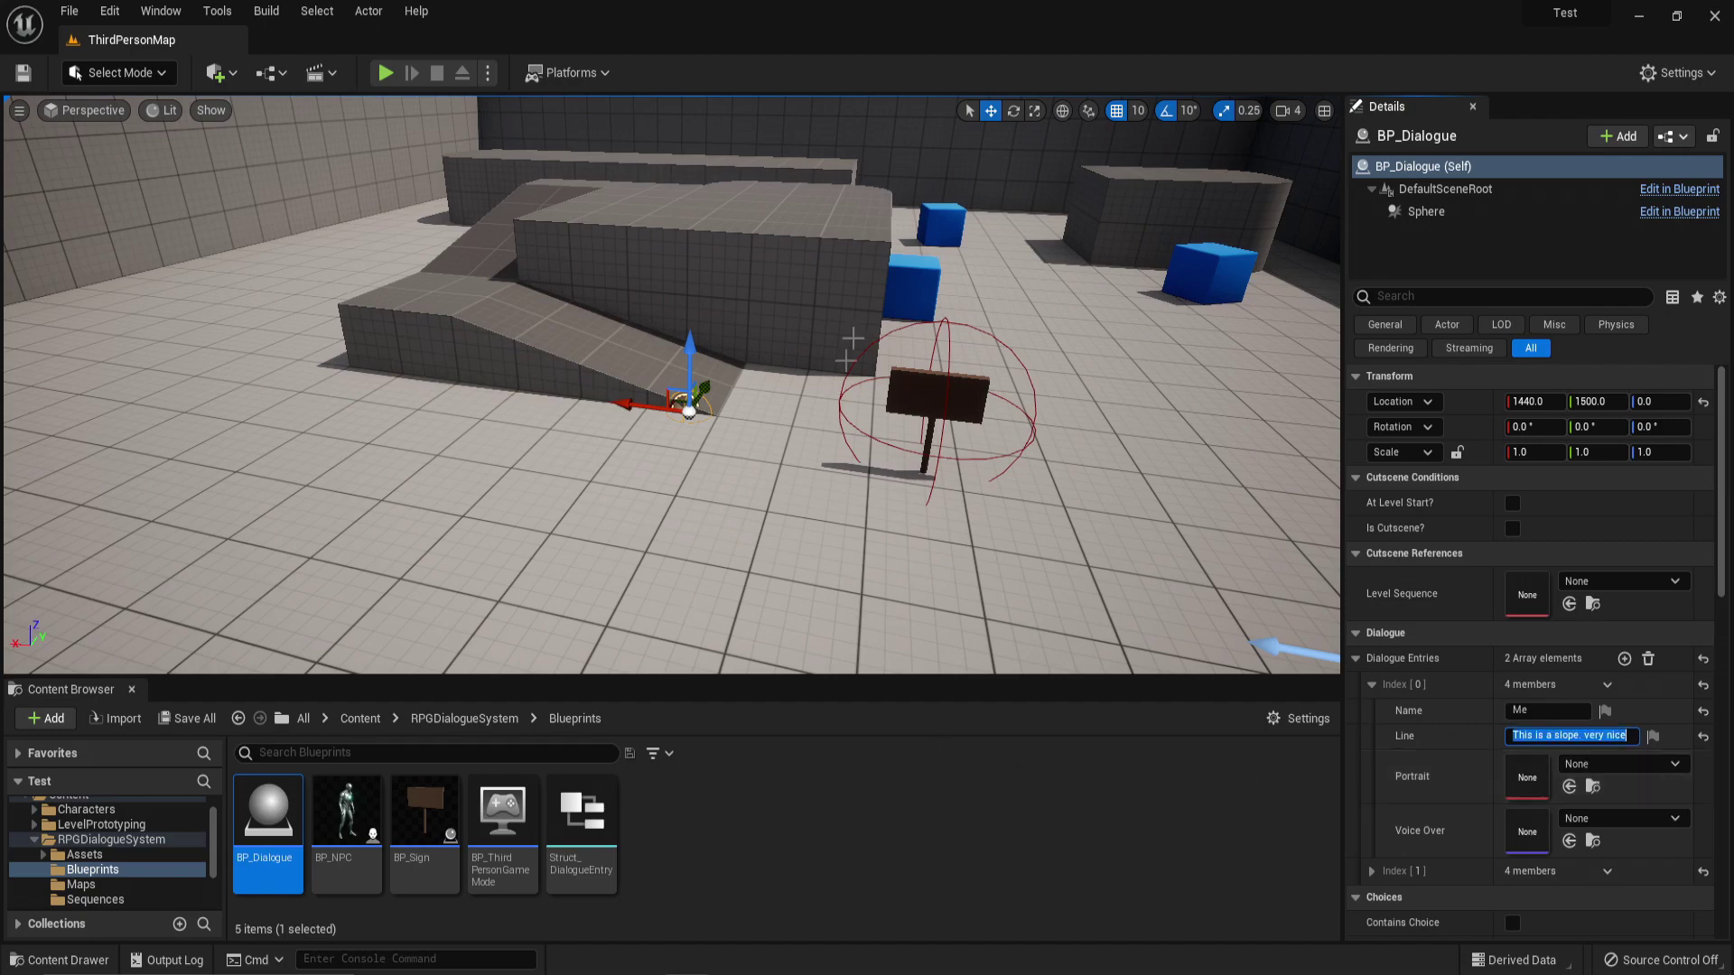
Step: Play the level, walk to the slope and trigger Talk repeatedly to test its dialogue, and stop playing
click(386, 73)
key(w)
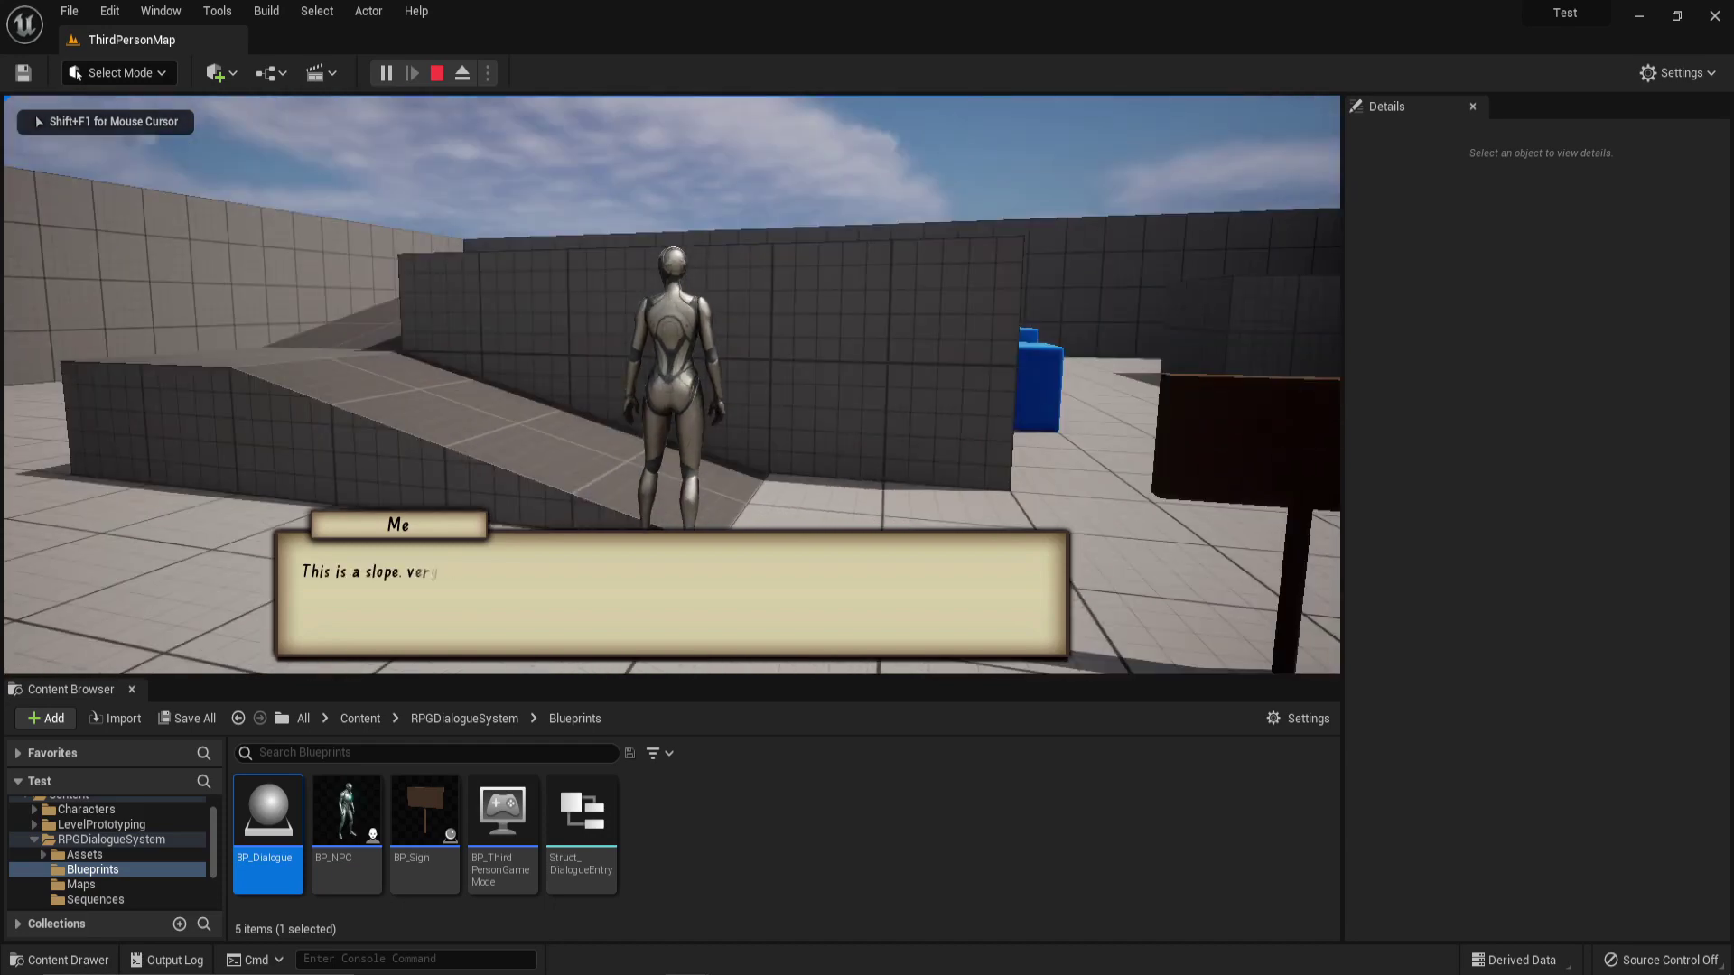
key(e)
key(e)
key(e)
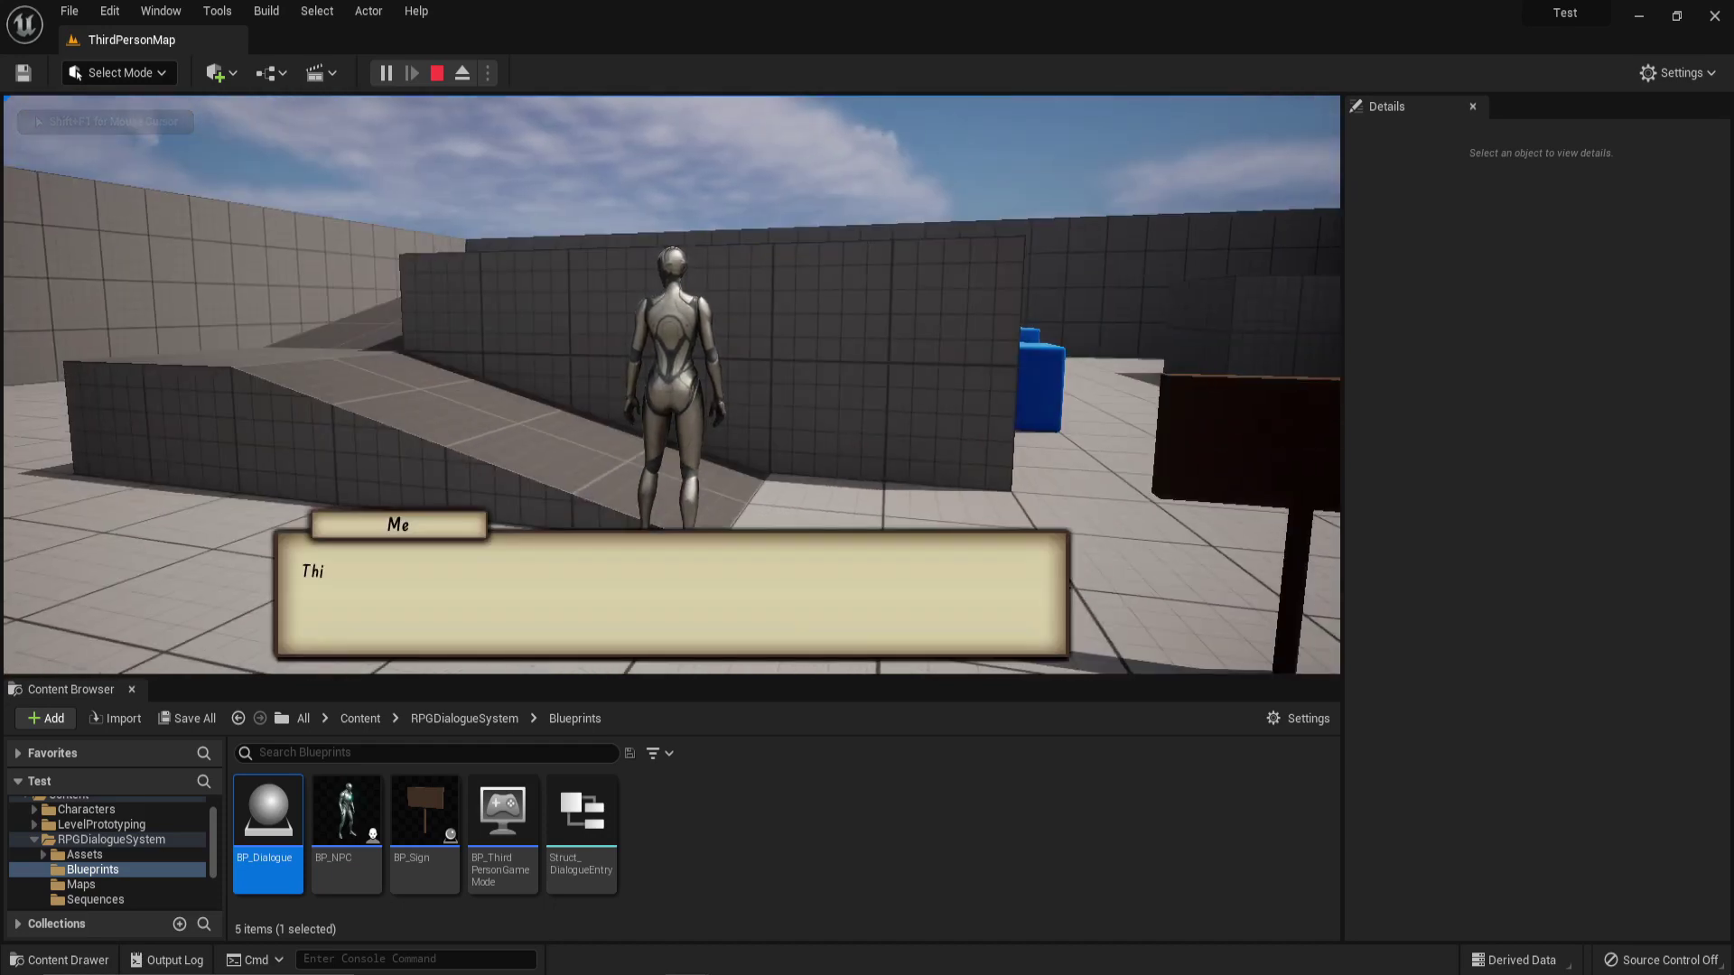
key(e)
key(e)
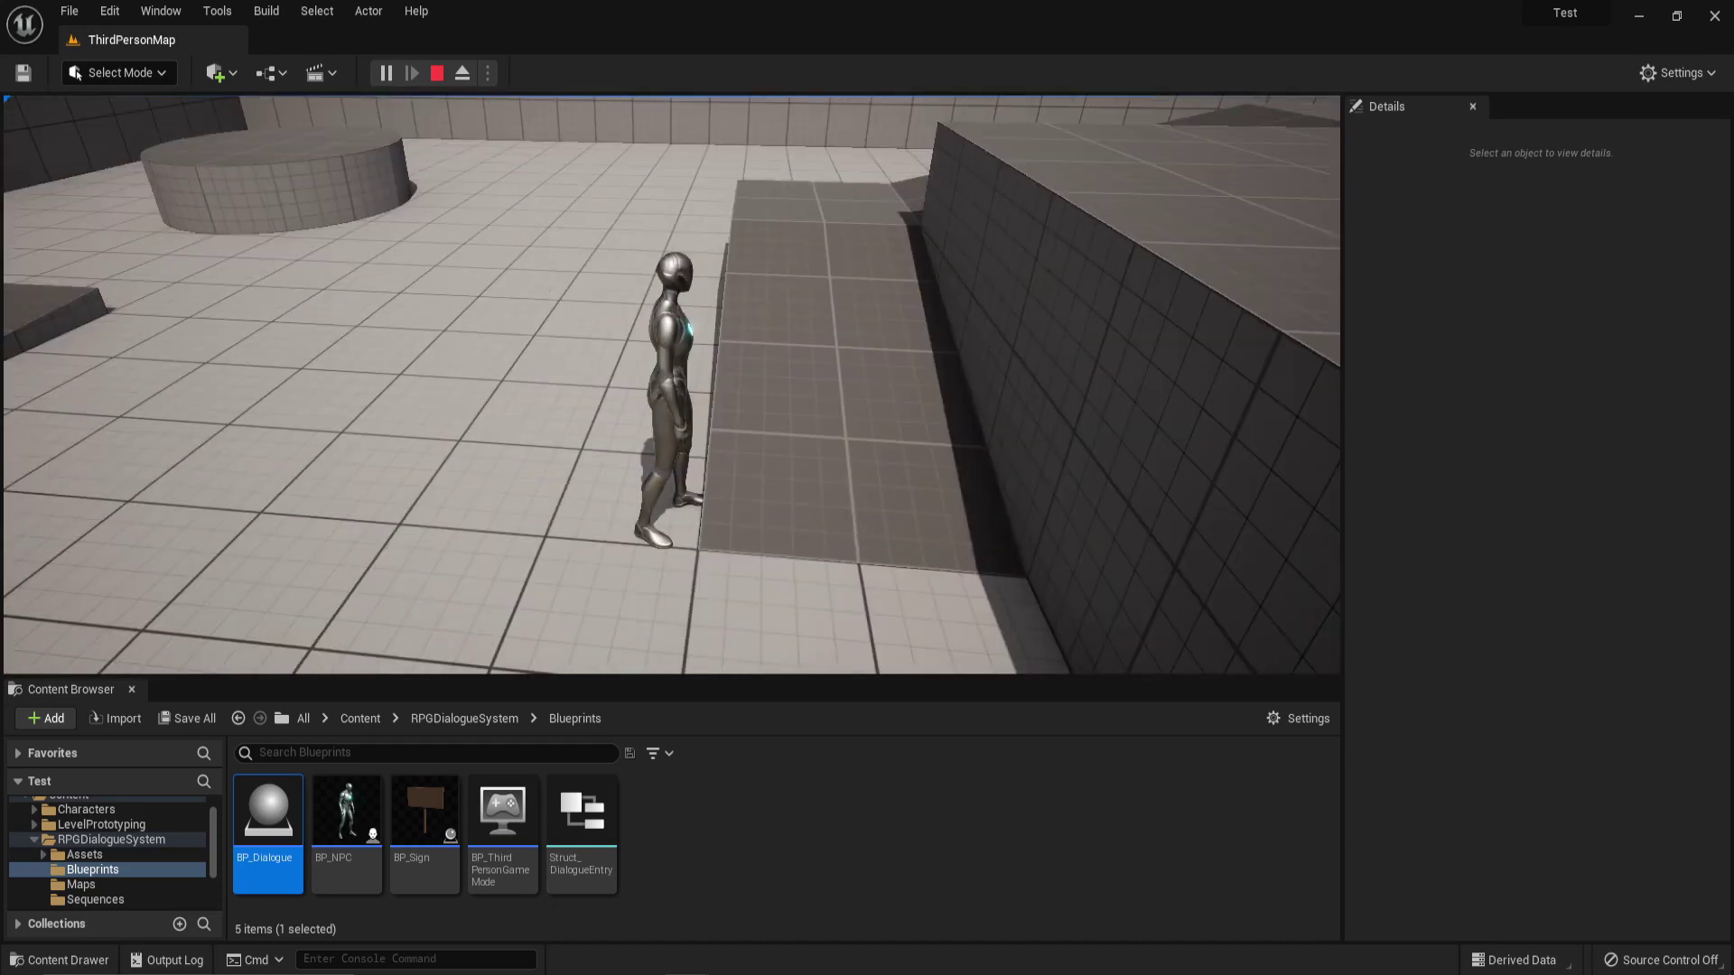
key(e)
key(e)
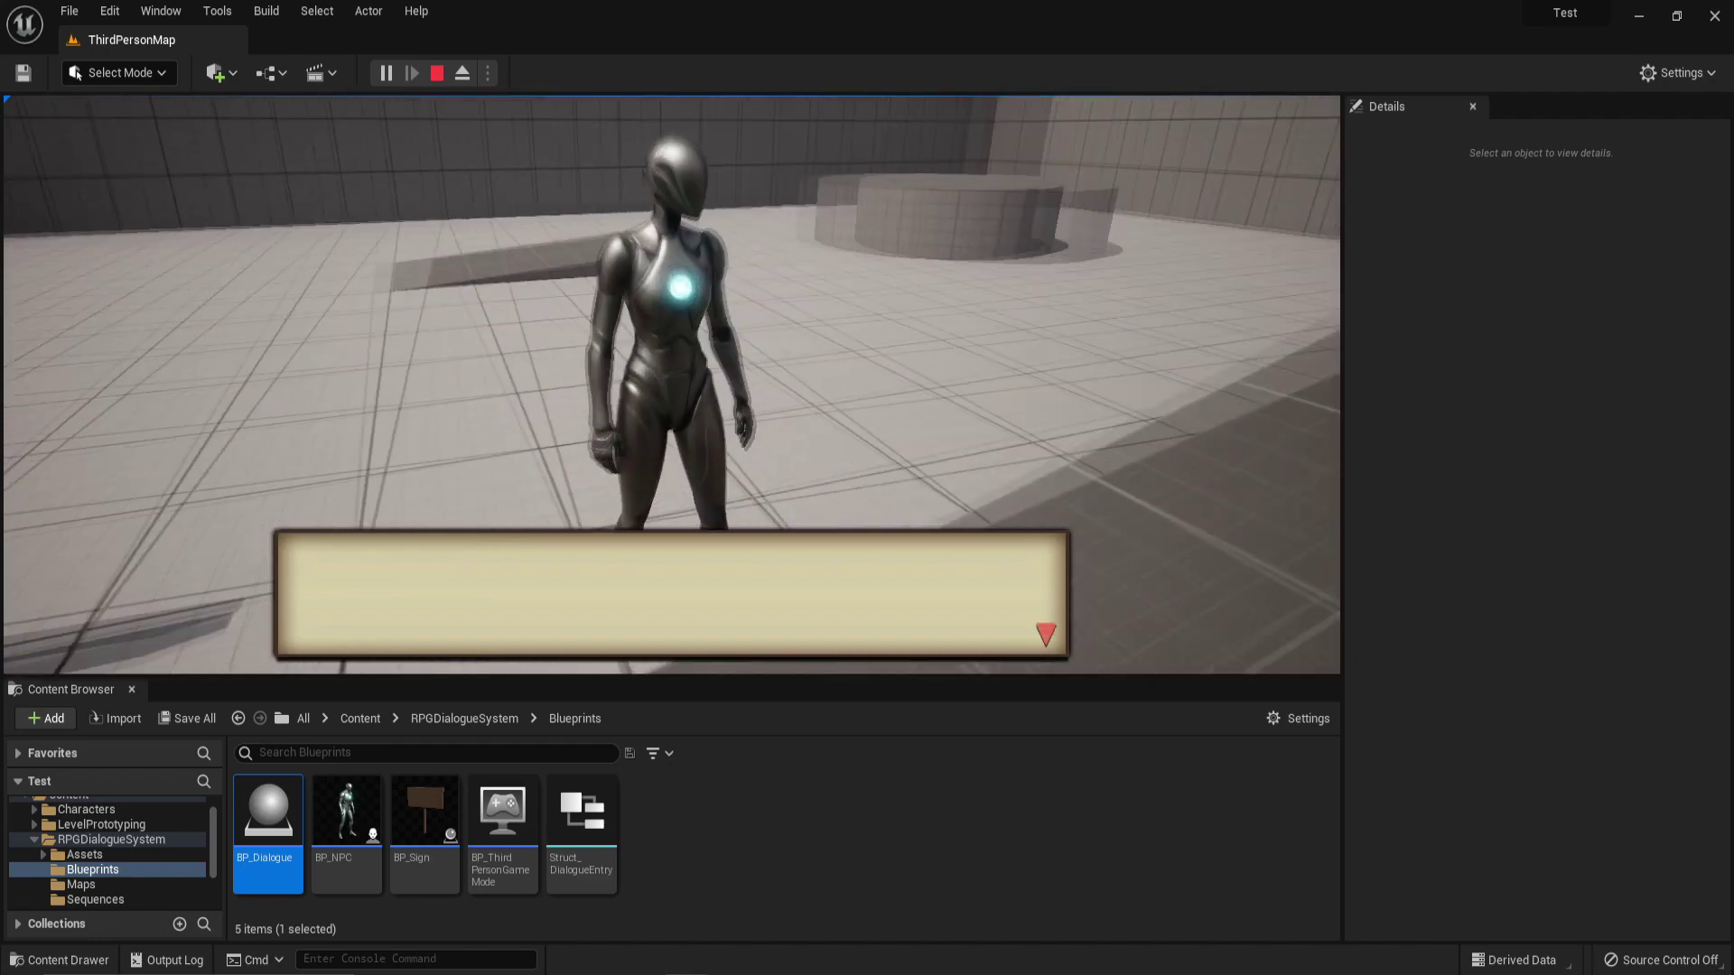
key(e)
key(Escape)
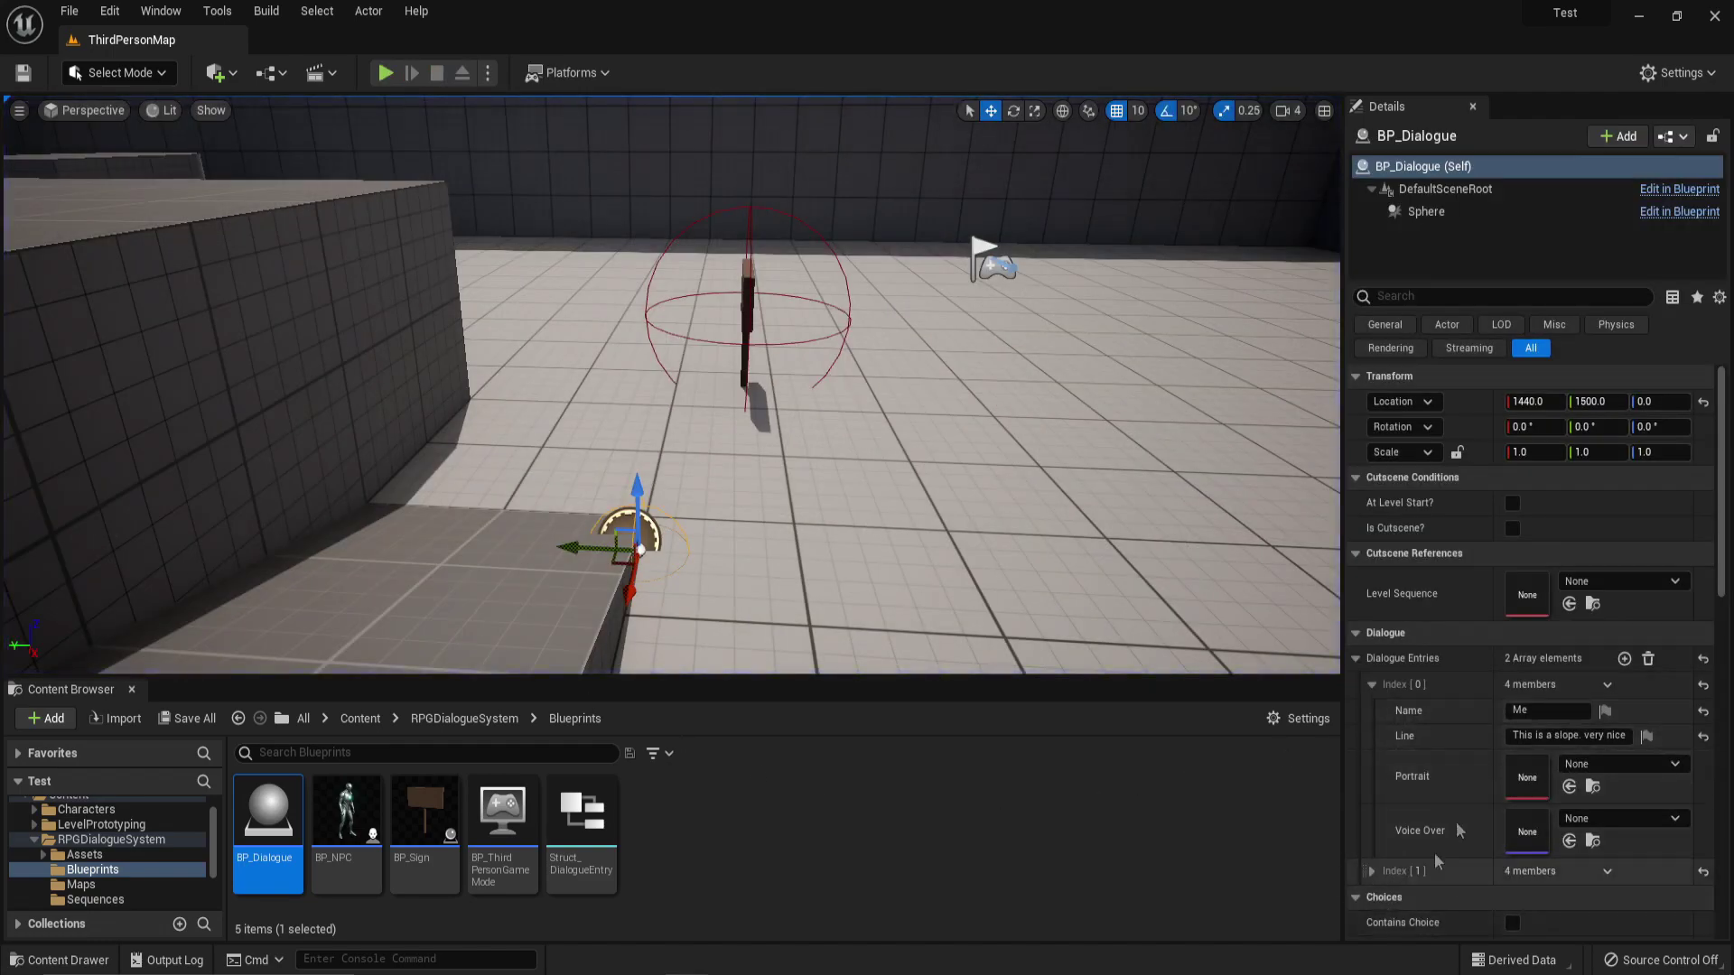
Step: Delete the empty second dialogue entry of the BP_Dialogue actor at the slope
click(1371, 870)
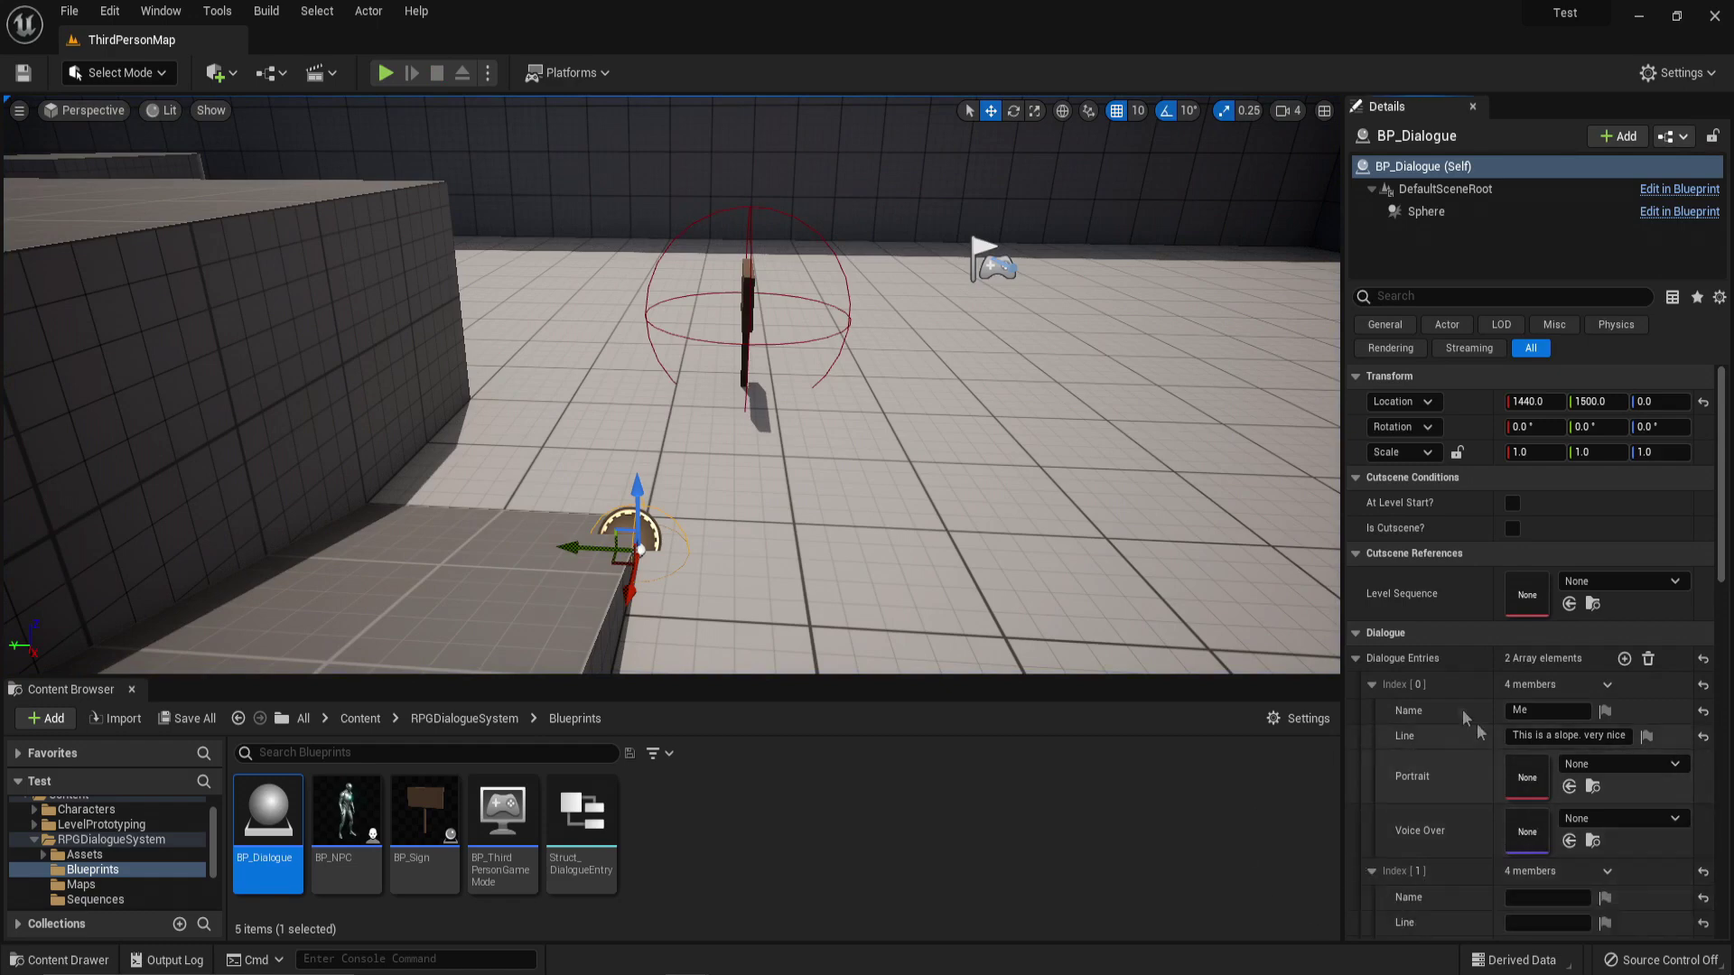
scroll(1459, 706, down, 3)
click(1571, 748)
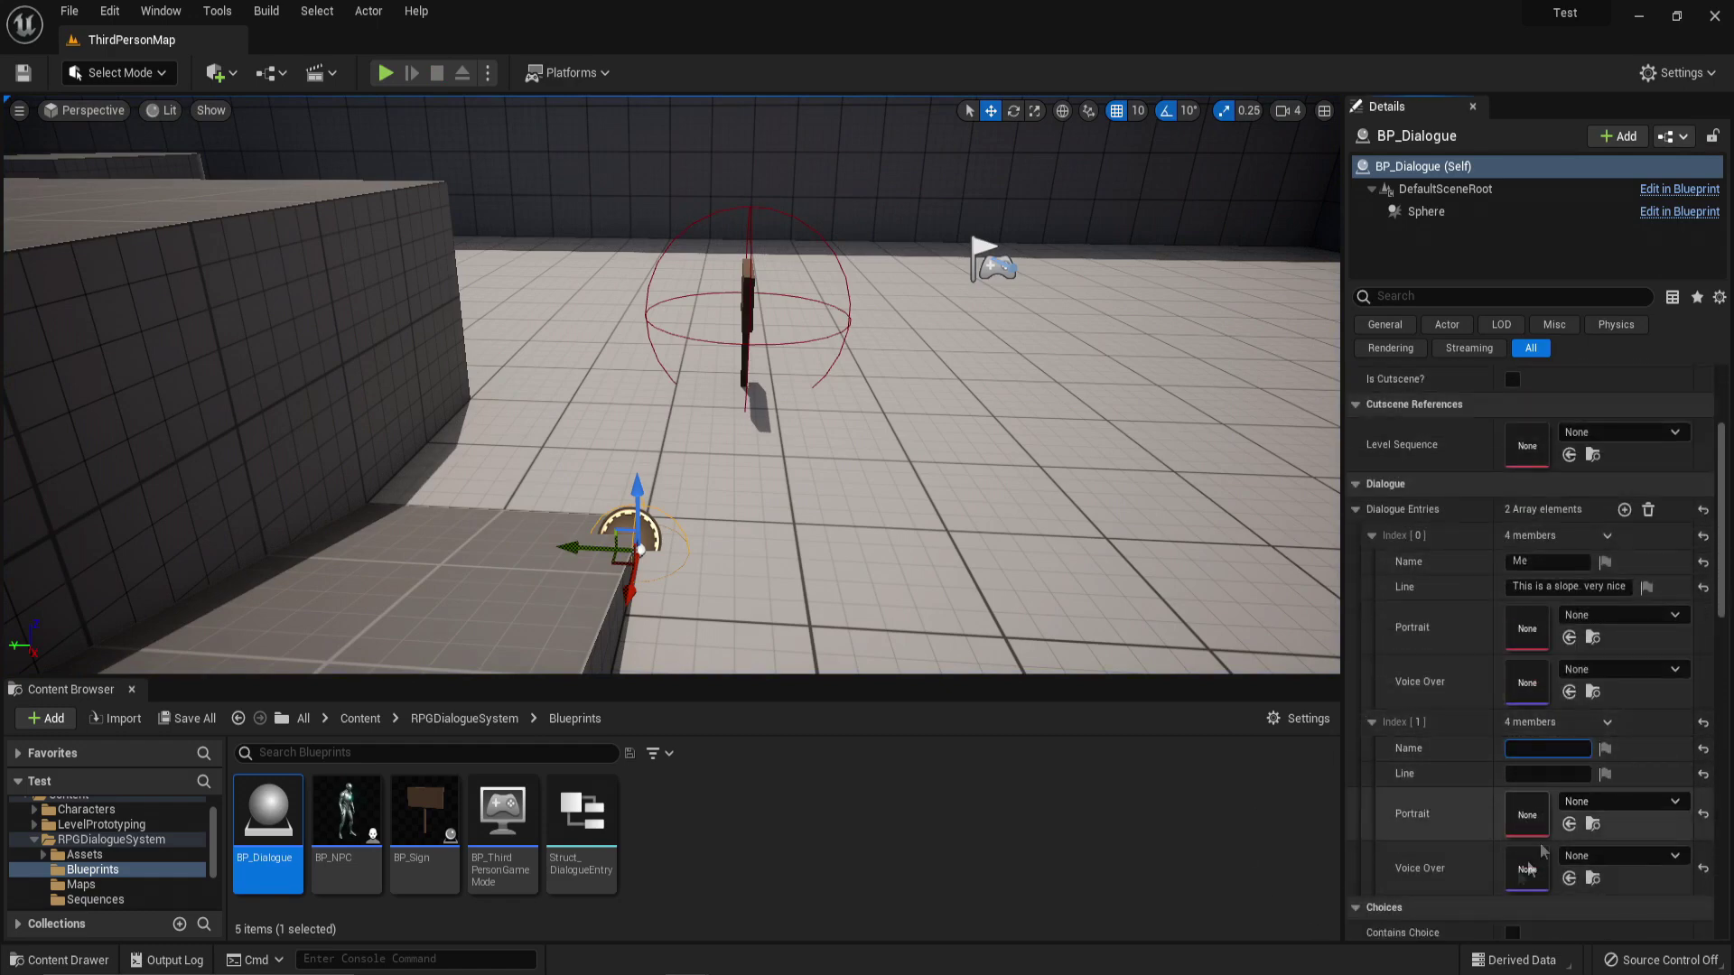
click(1608, 722)
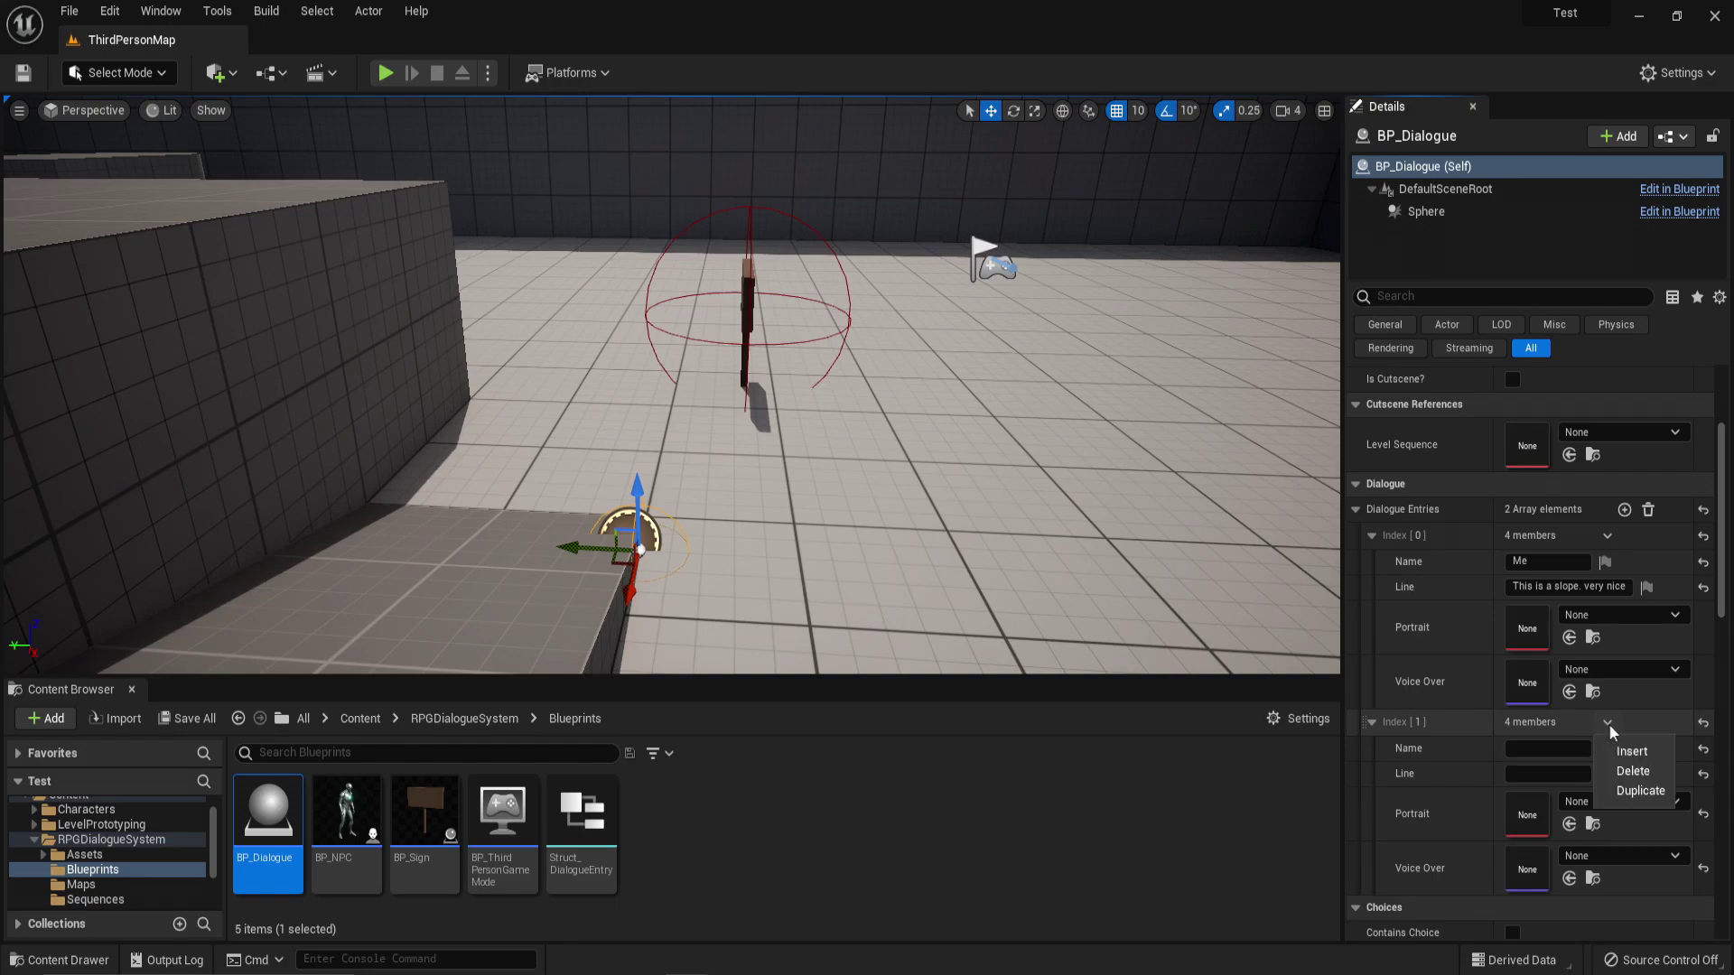
click(1628, 770)
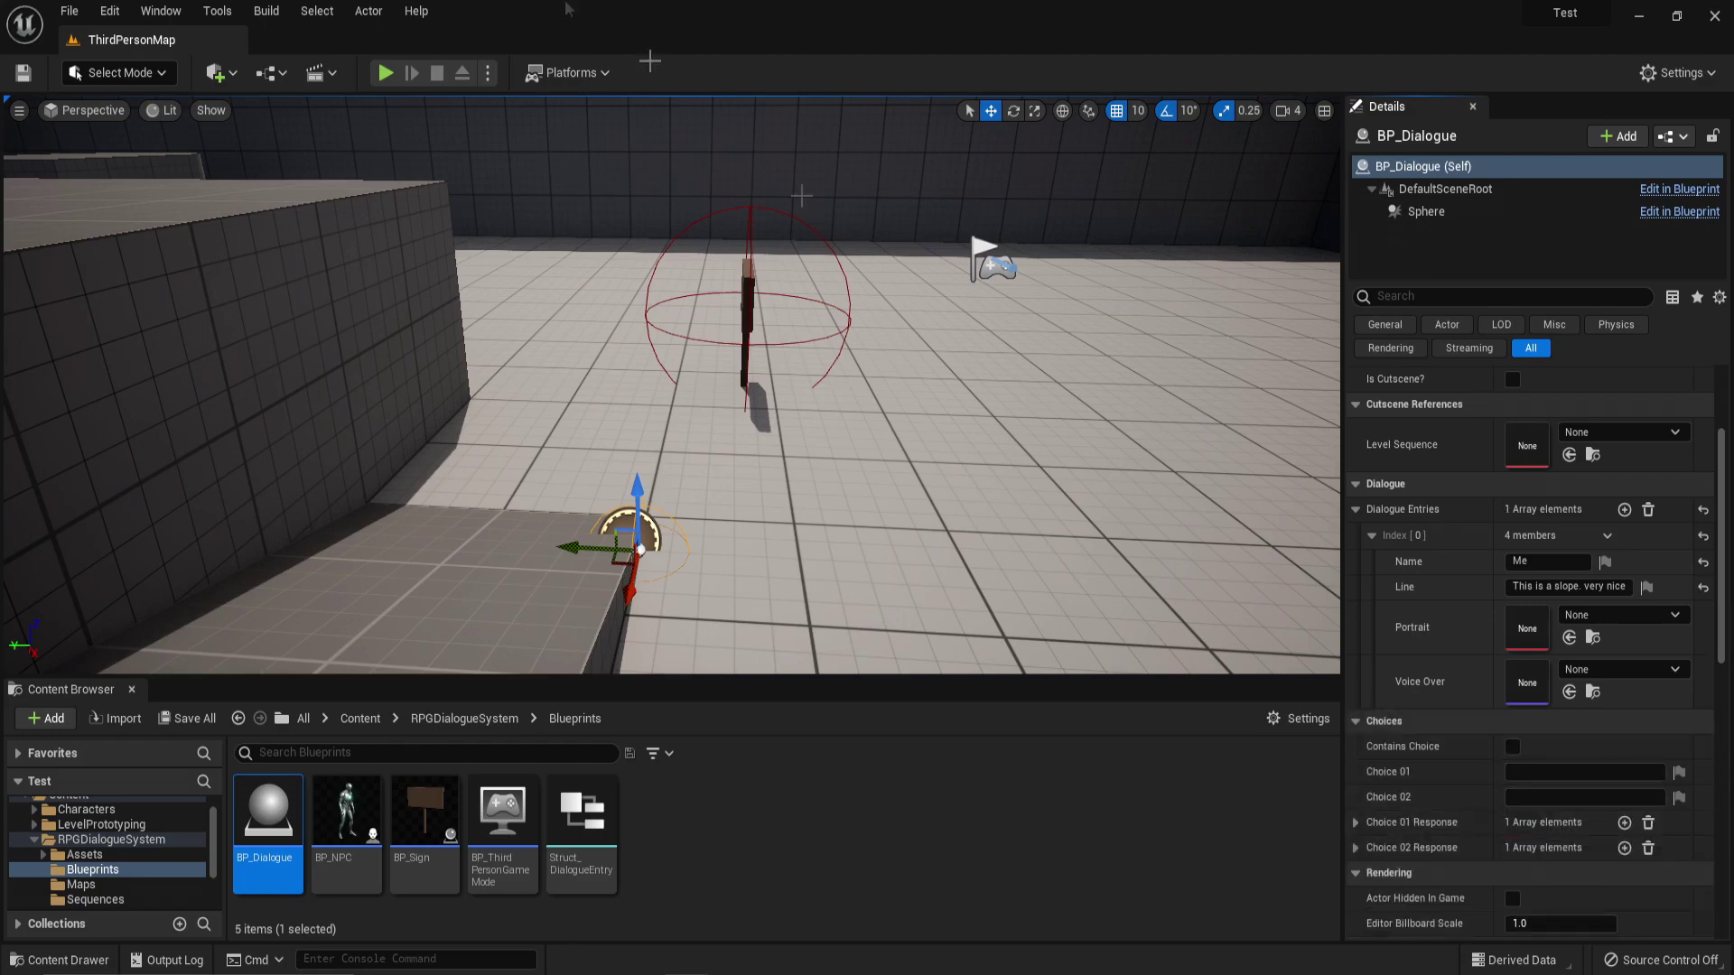
Step: Play the level again, test the slope's dialogue with its single entry, and end the session
click(385, 72)
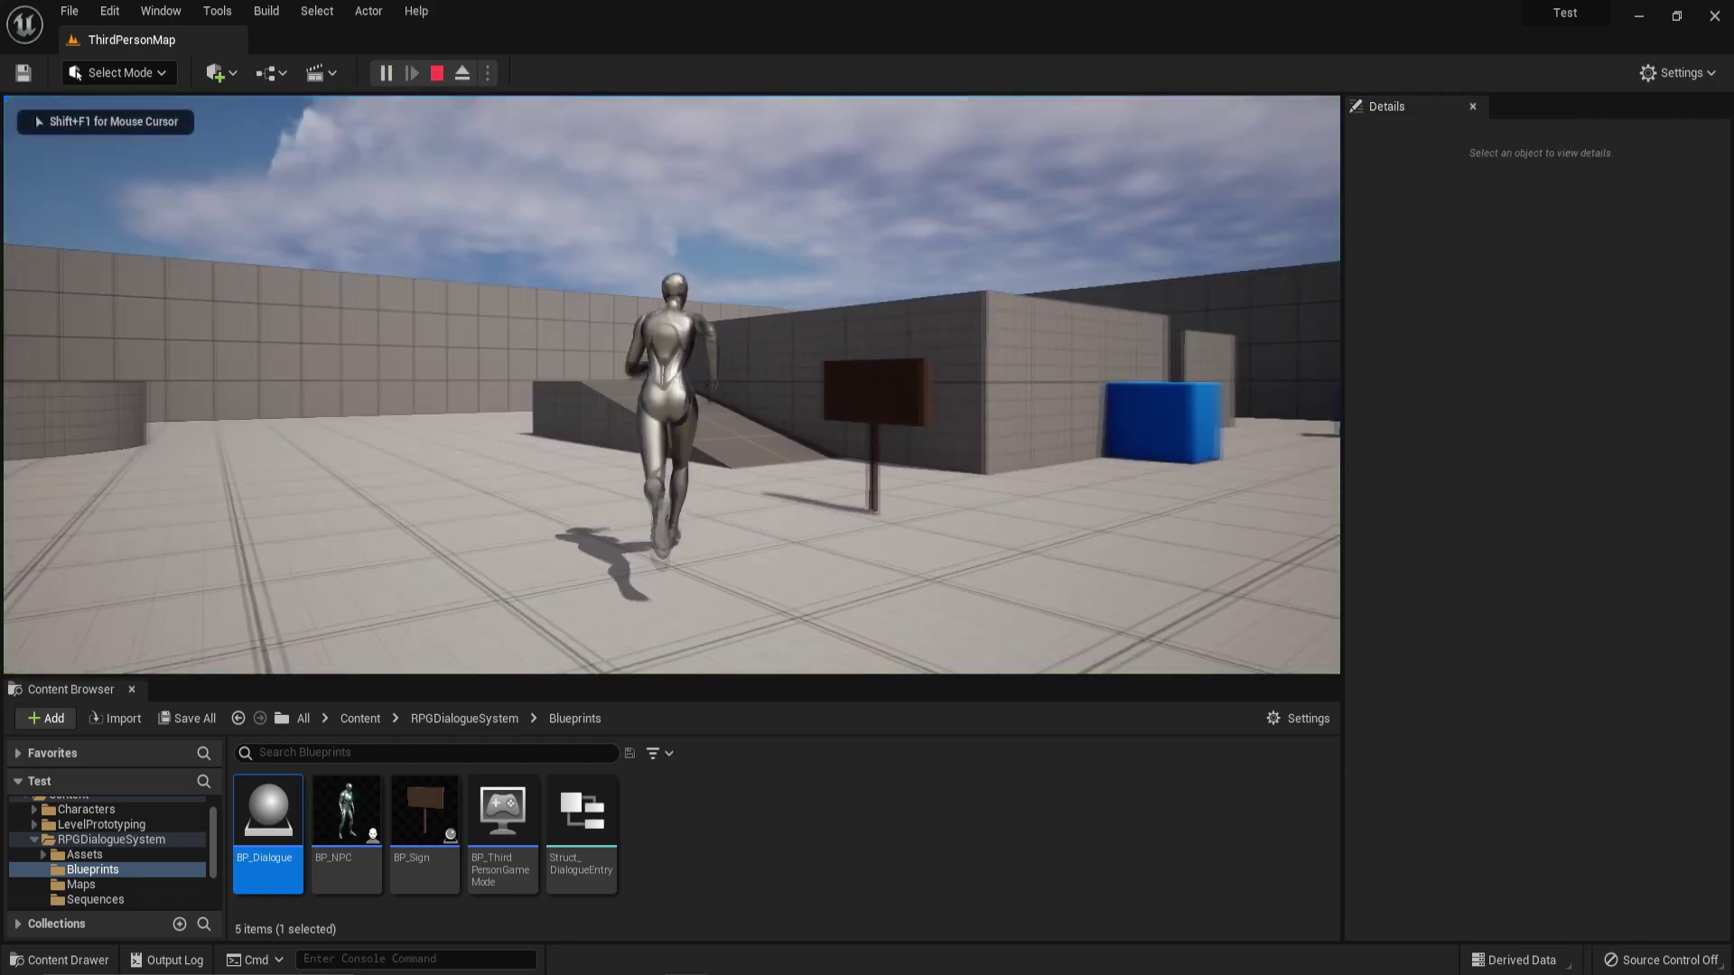
key(e)
key(e)
key(Escape)
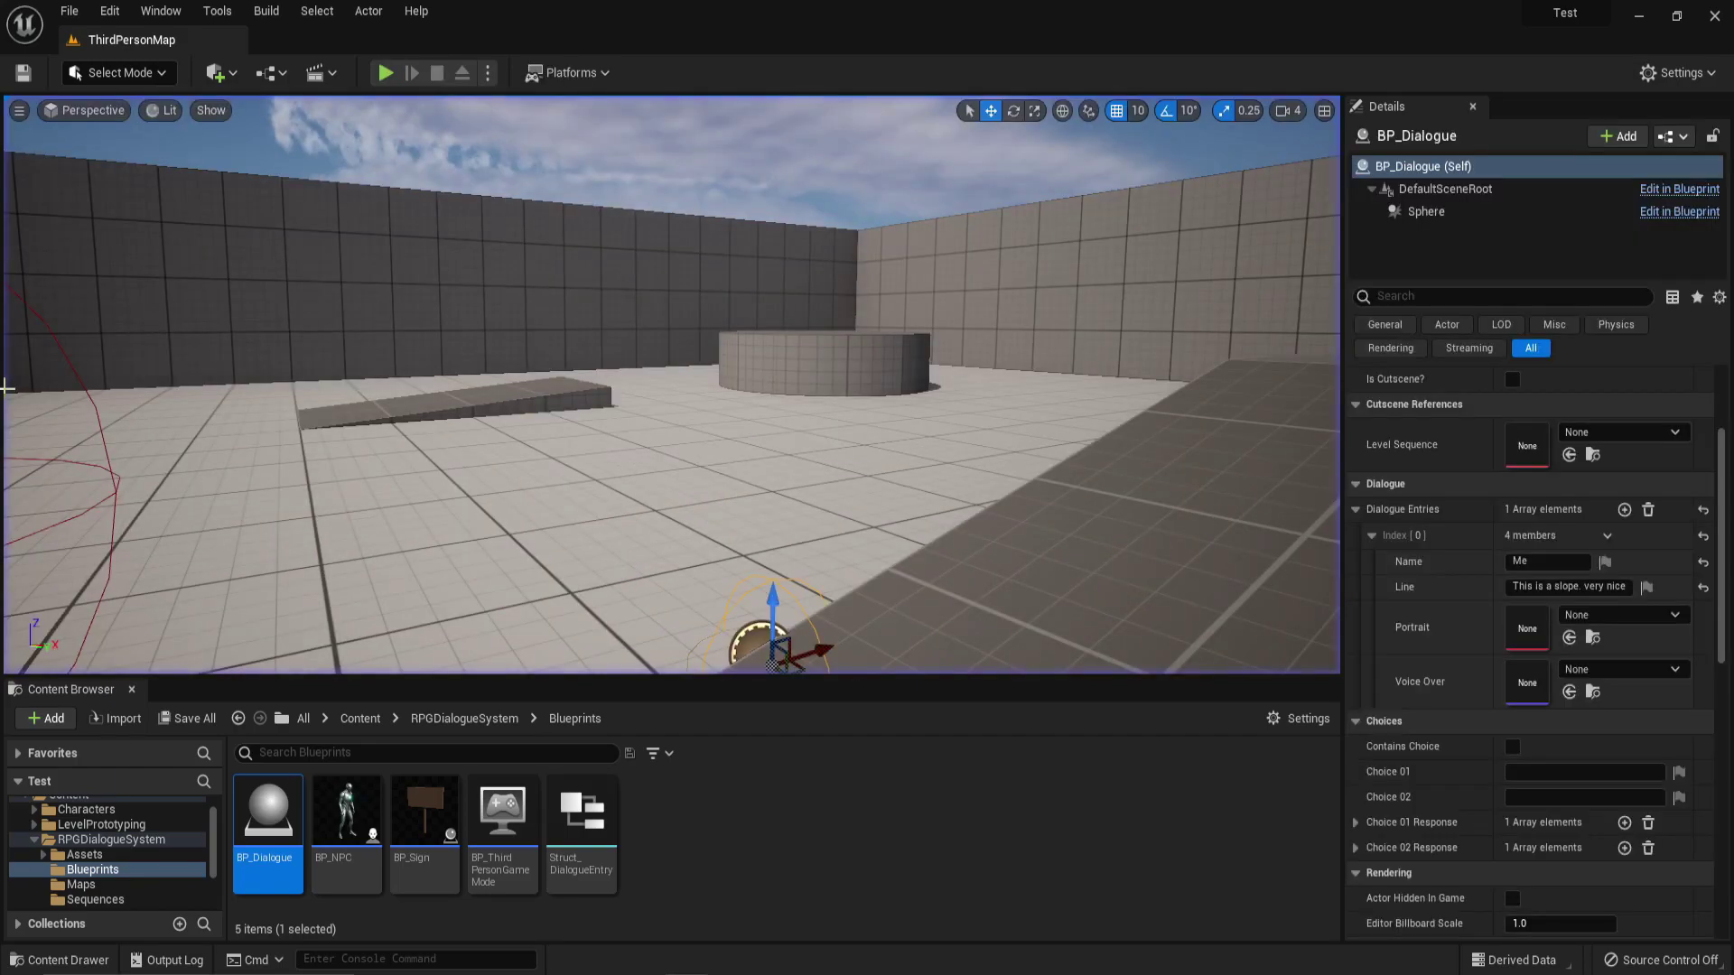
key(f)
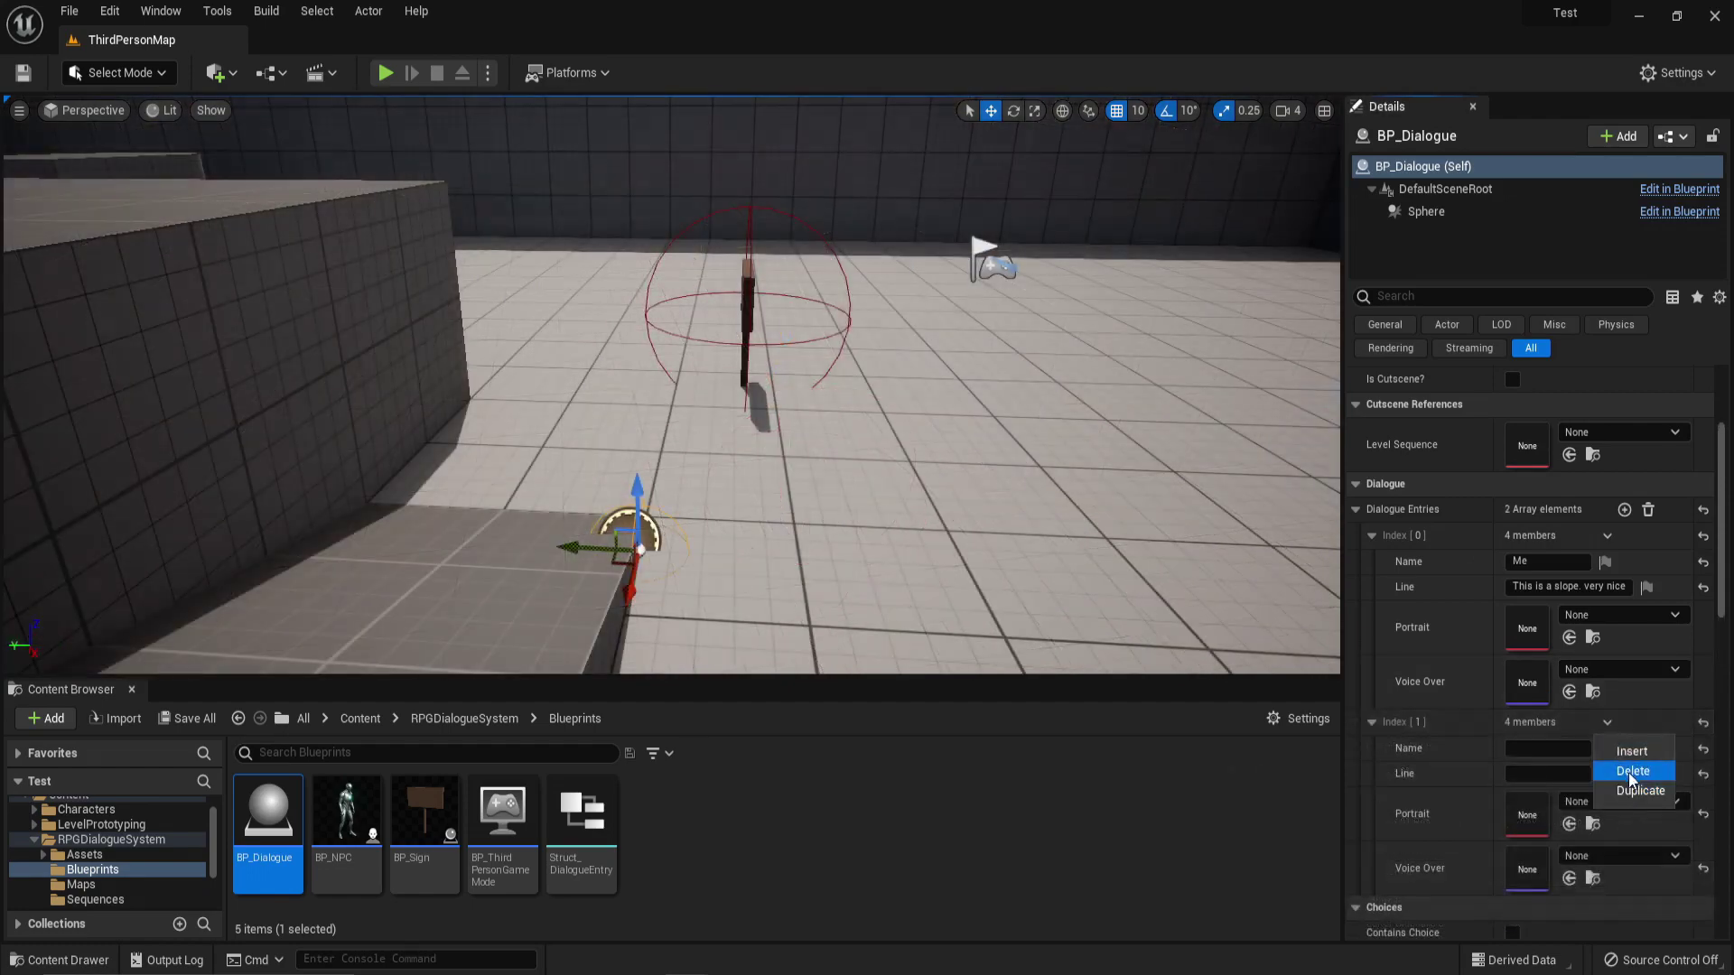
Step: Delete the empty second dialogue entry of the BP_Dialogue actor, and play the level to test the slope's dialogue before ending the session
click(1633, 771)
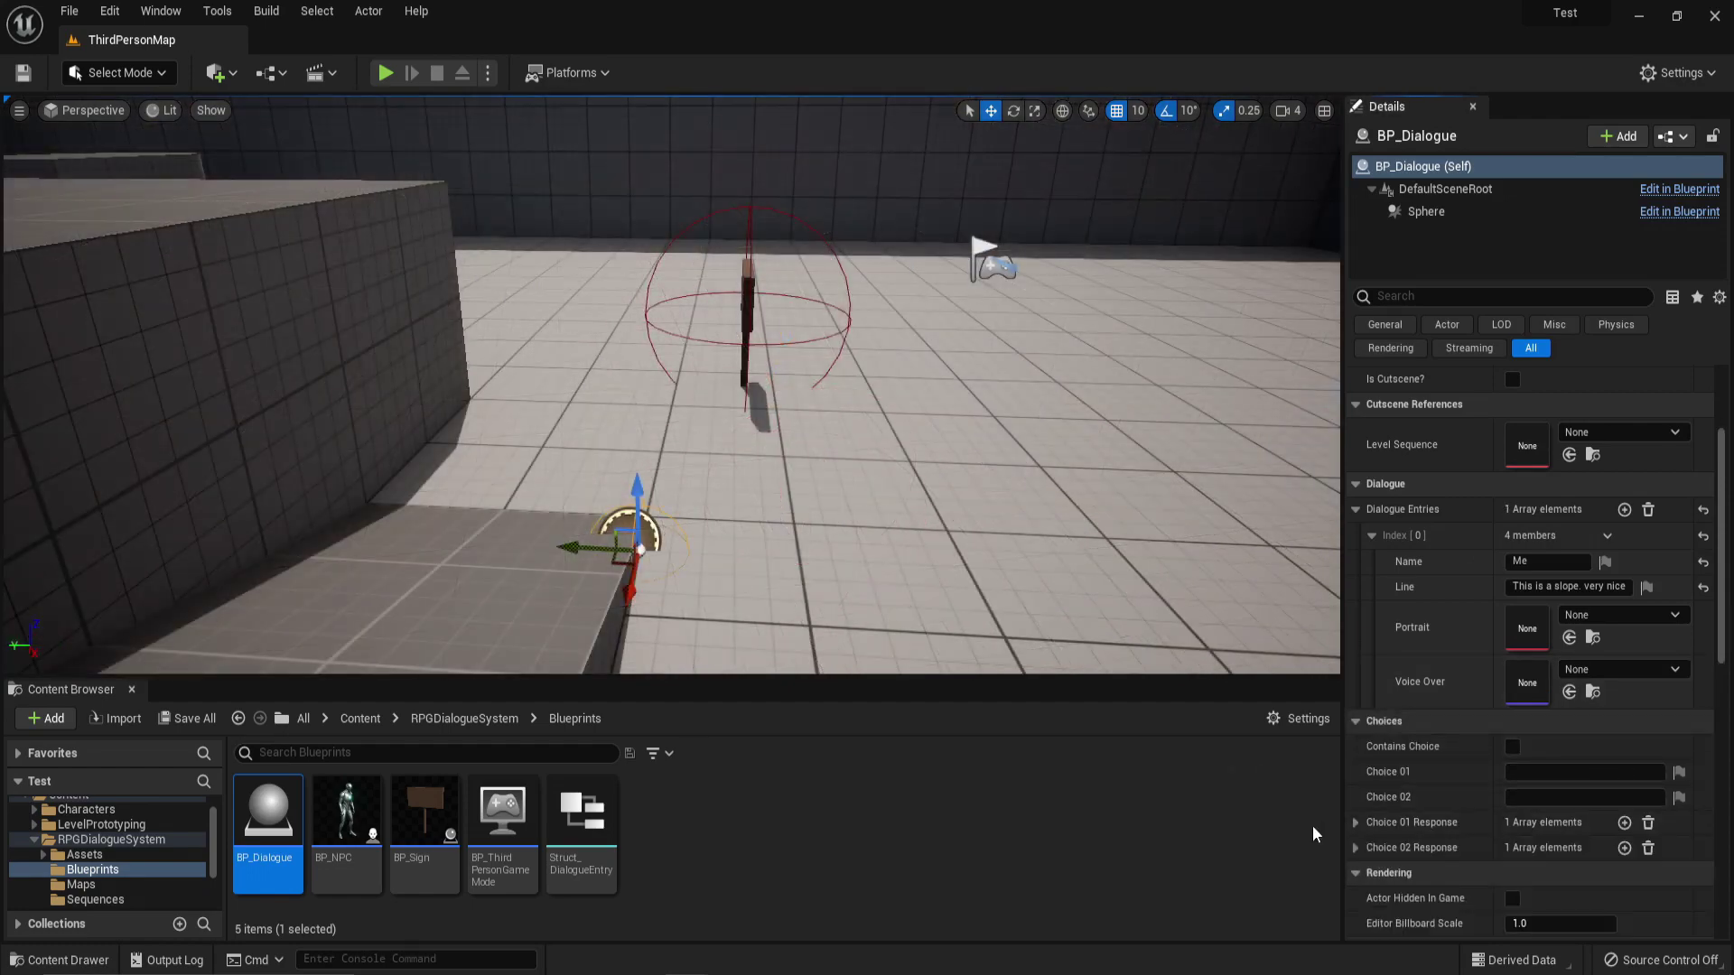
click(386, 73)
key(w)
key(e)
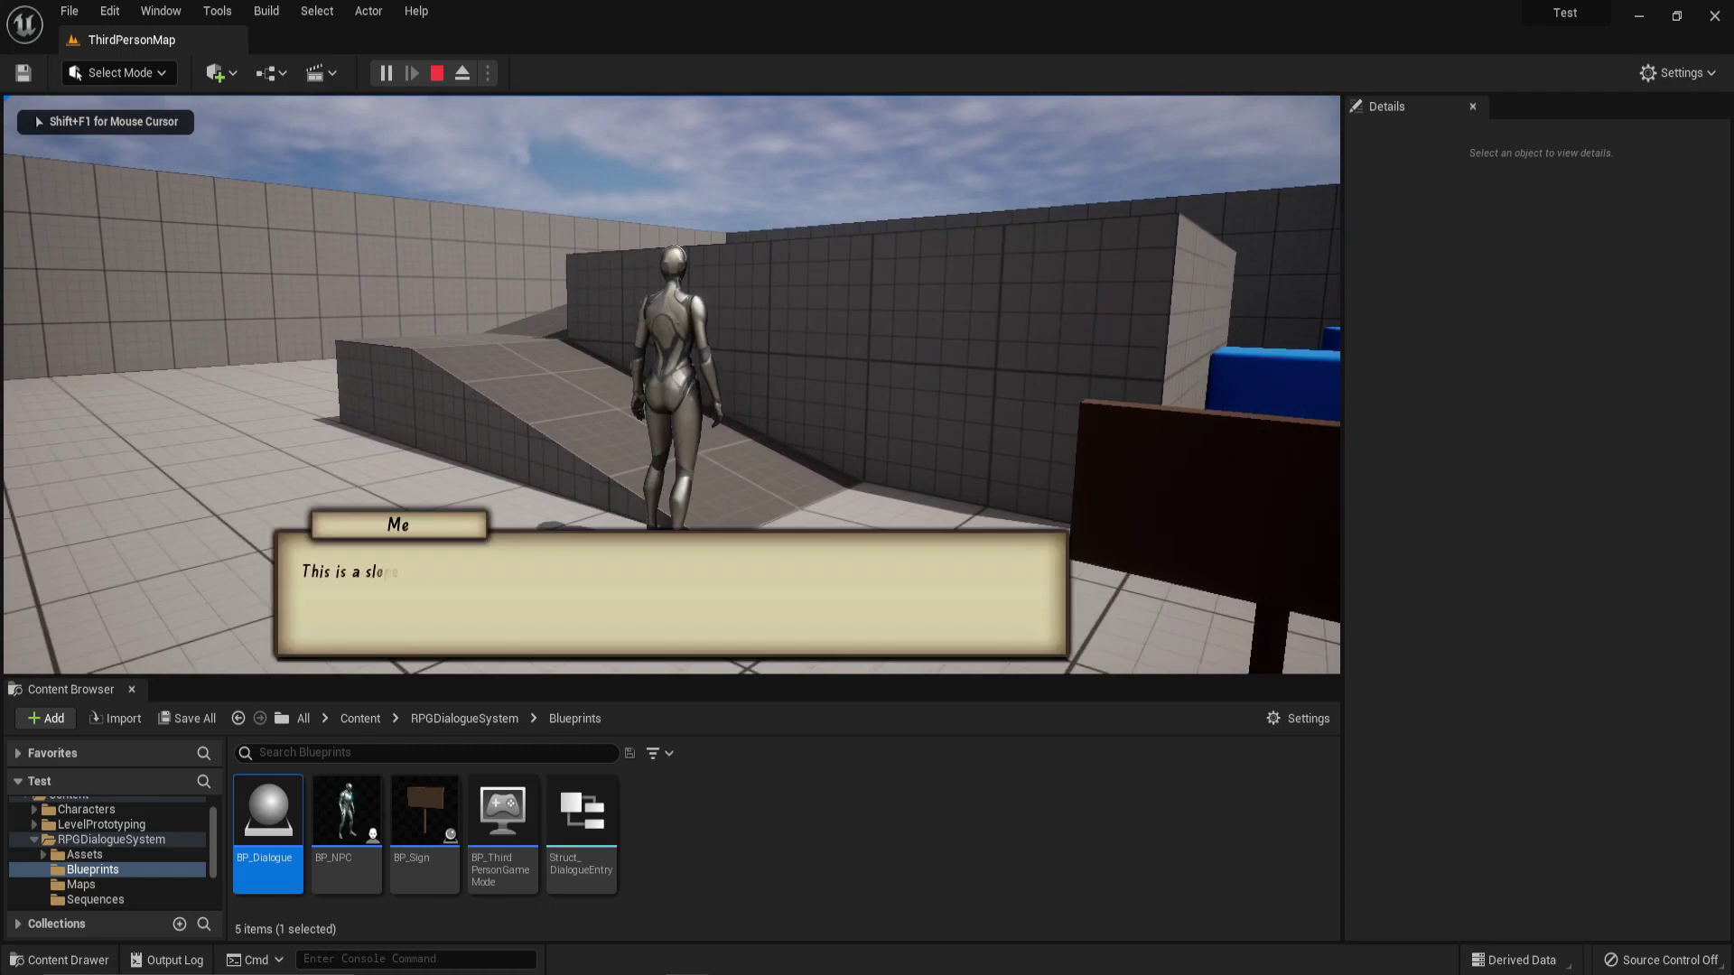
key(e)
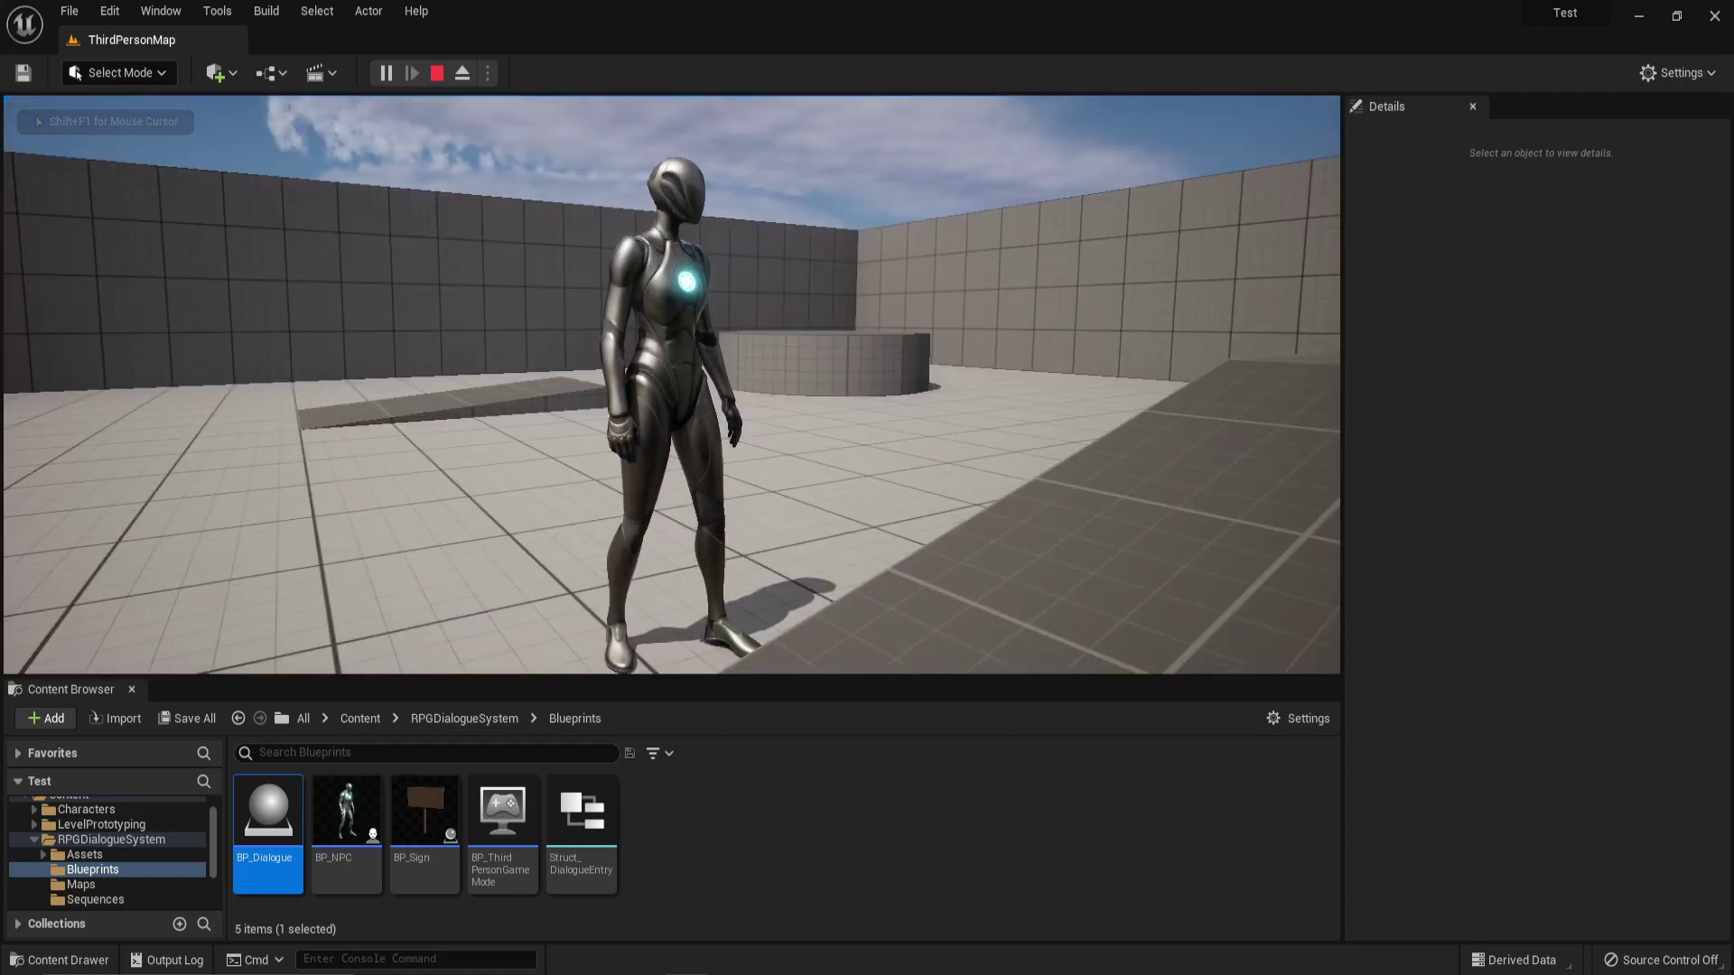
key(Escape)
Step: Place a BP_NPC character on the floor beside the slope and activate the Rotate tool
key(f)
click(346, 817)
drag(552, 400, 623, 372)
key(e)
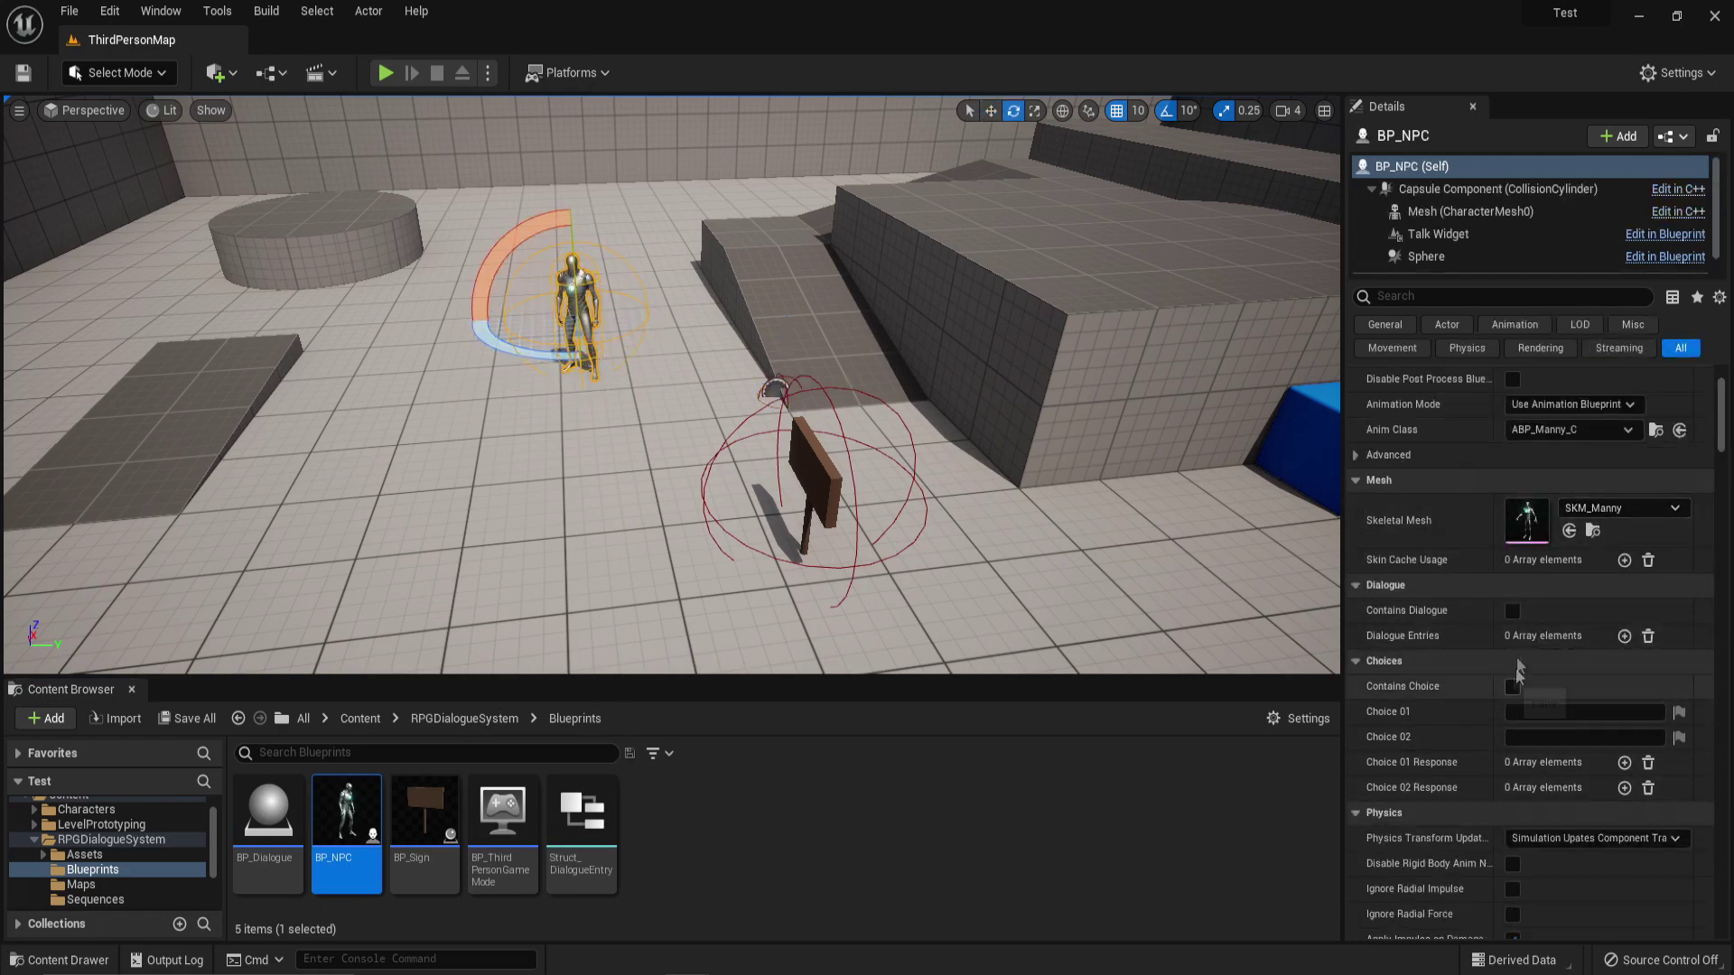
Step: Enable Contains Dialogue for the BP_NPC actor and add two dialogue entries
click(1512, 611)
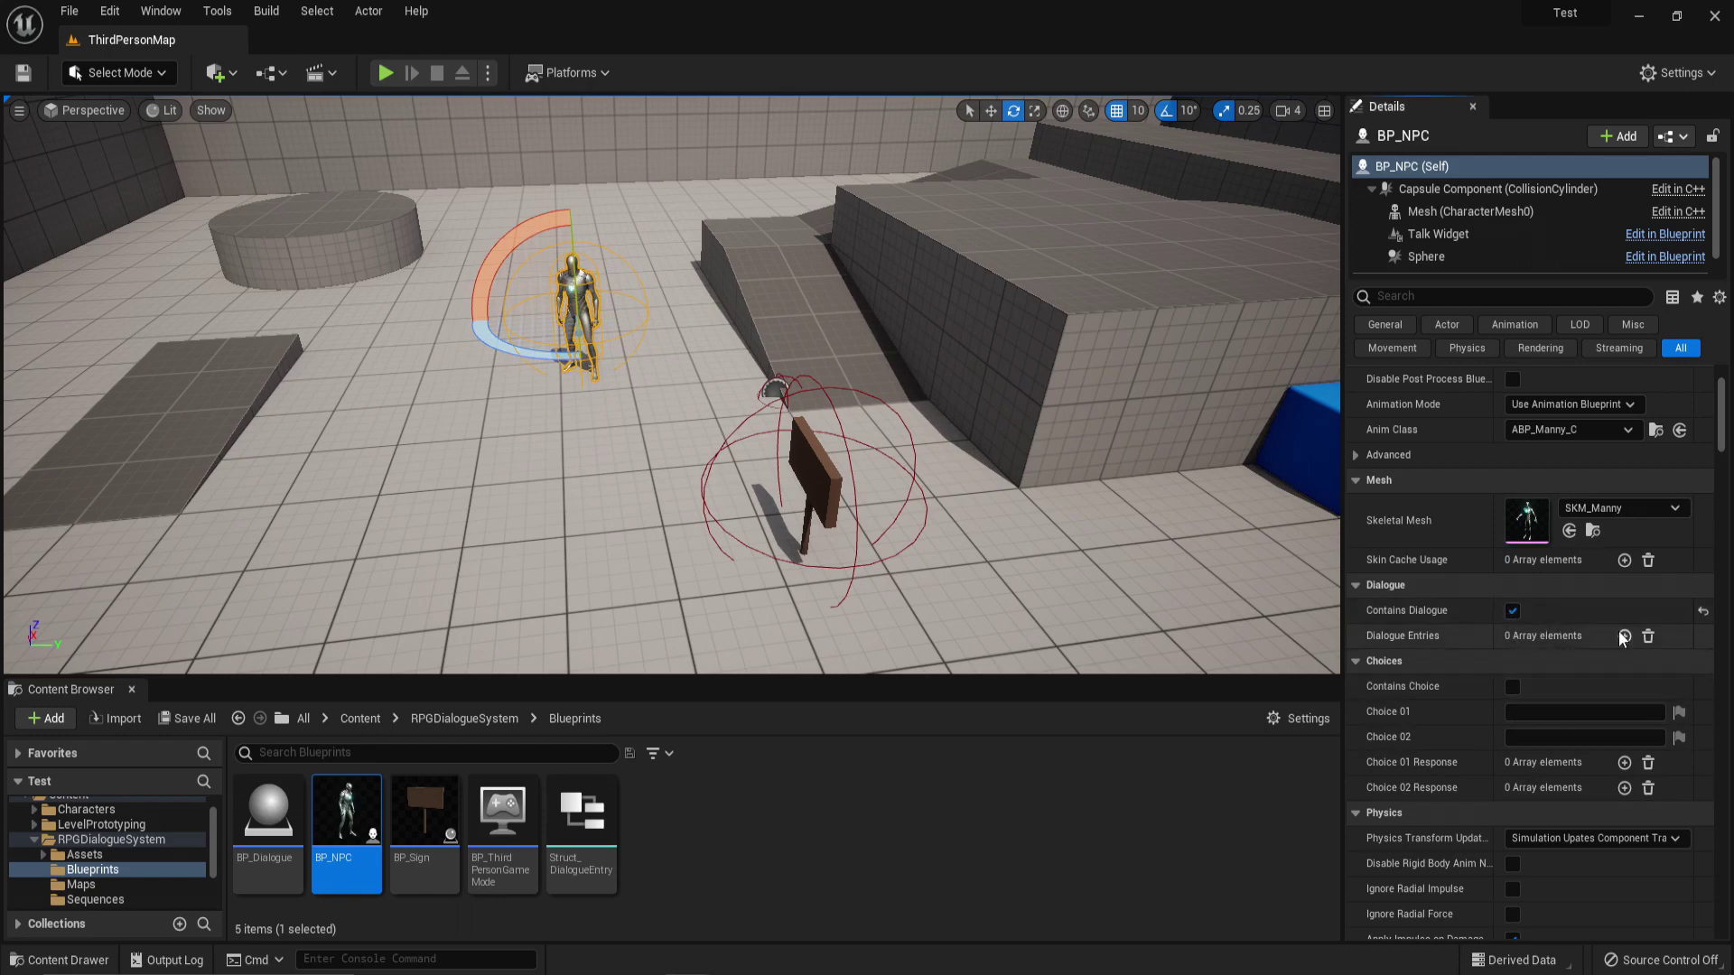
click(1624, 636)
click(1624, 636)
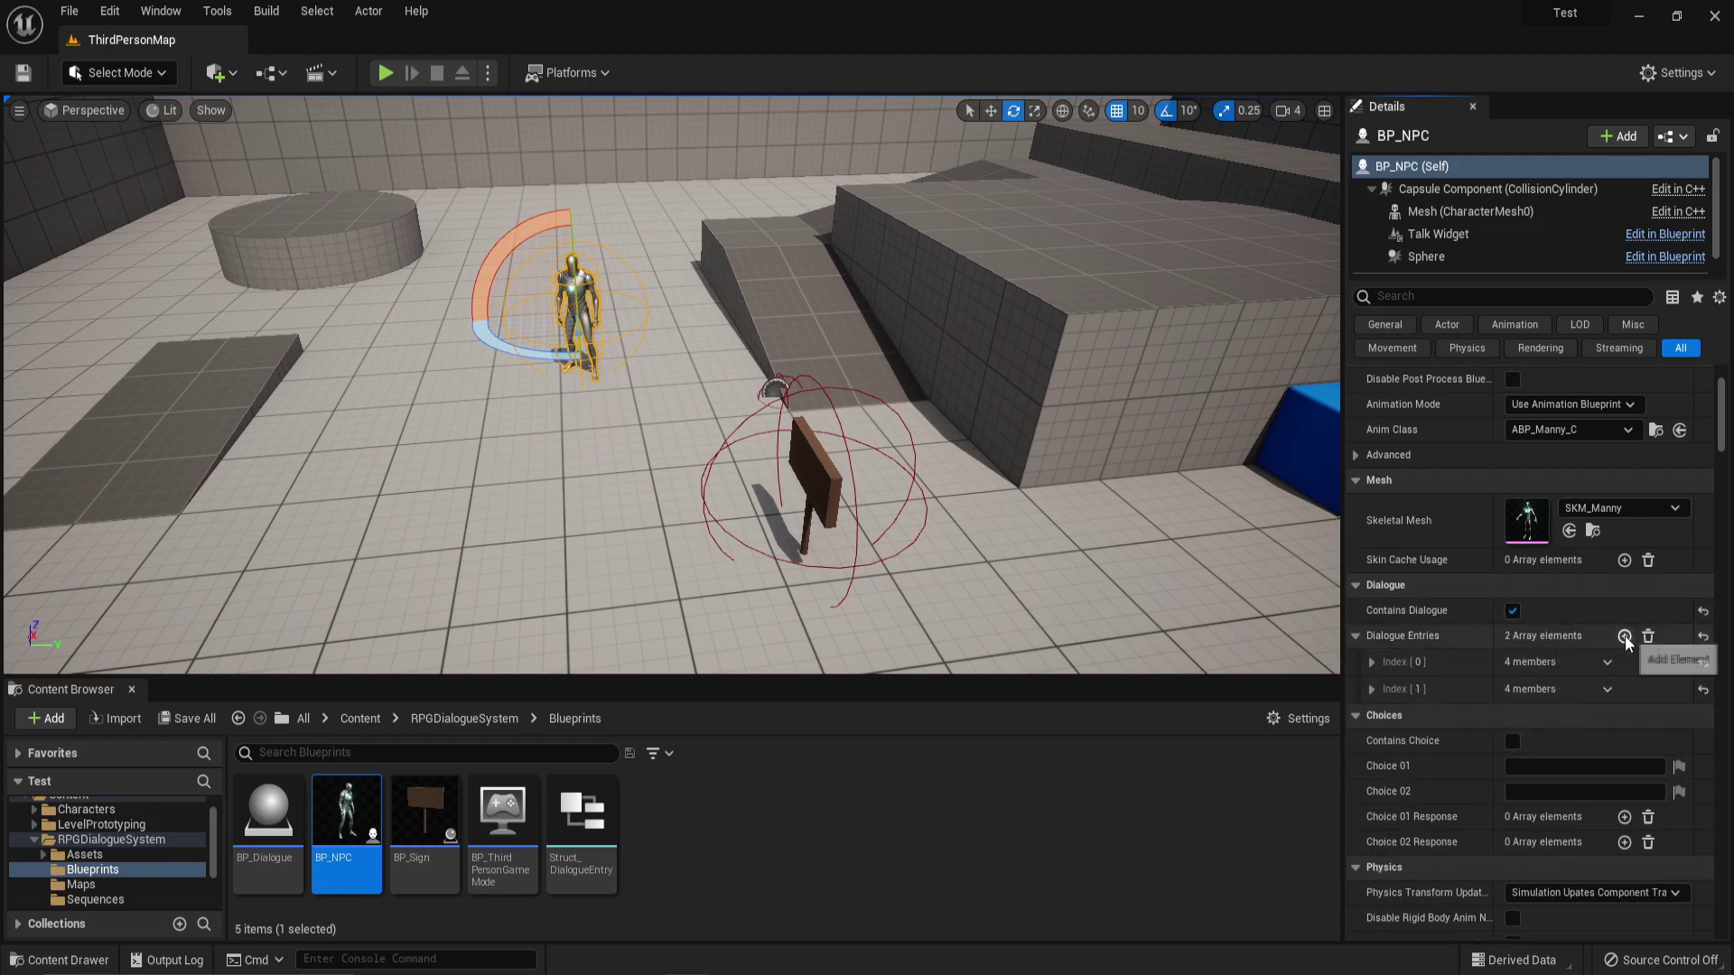
Step: Fill the NPC's first dialogue entry with the name Manny and the line "Hello Quinn. How are you doing?"
click(1372, 662)
click(1536, 689)
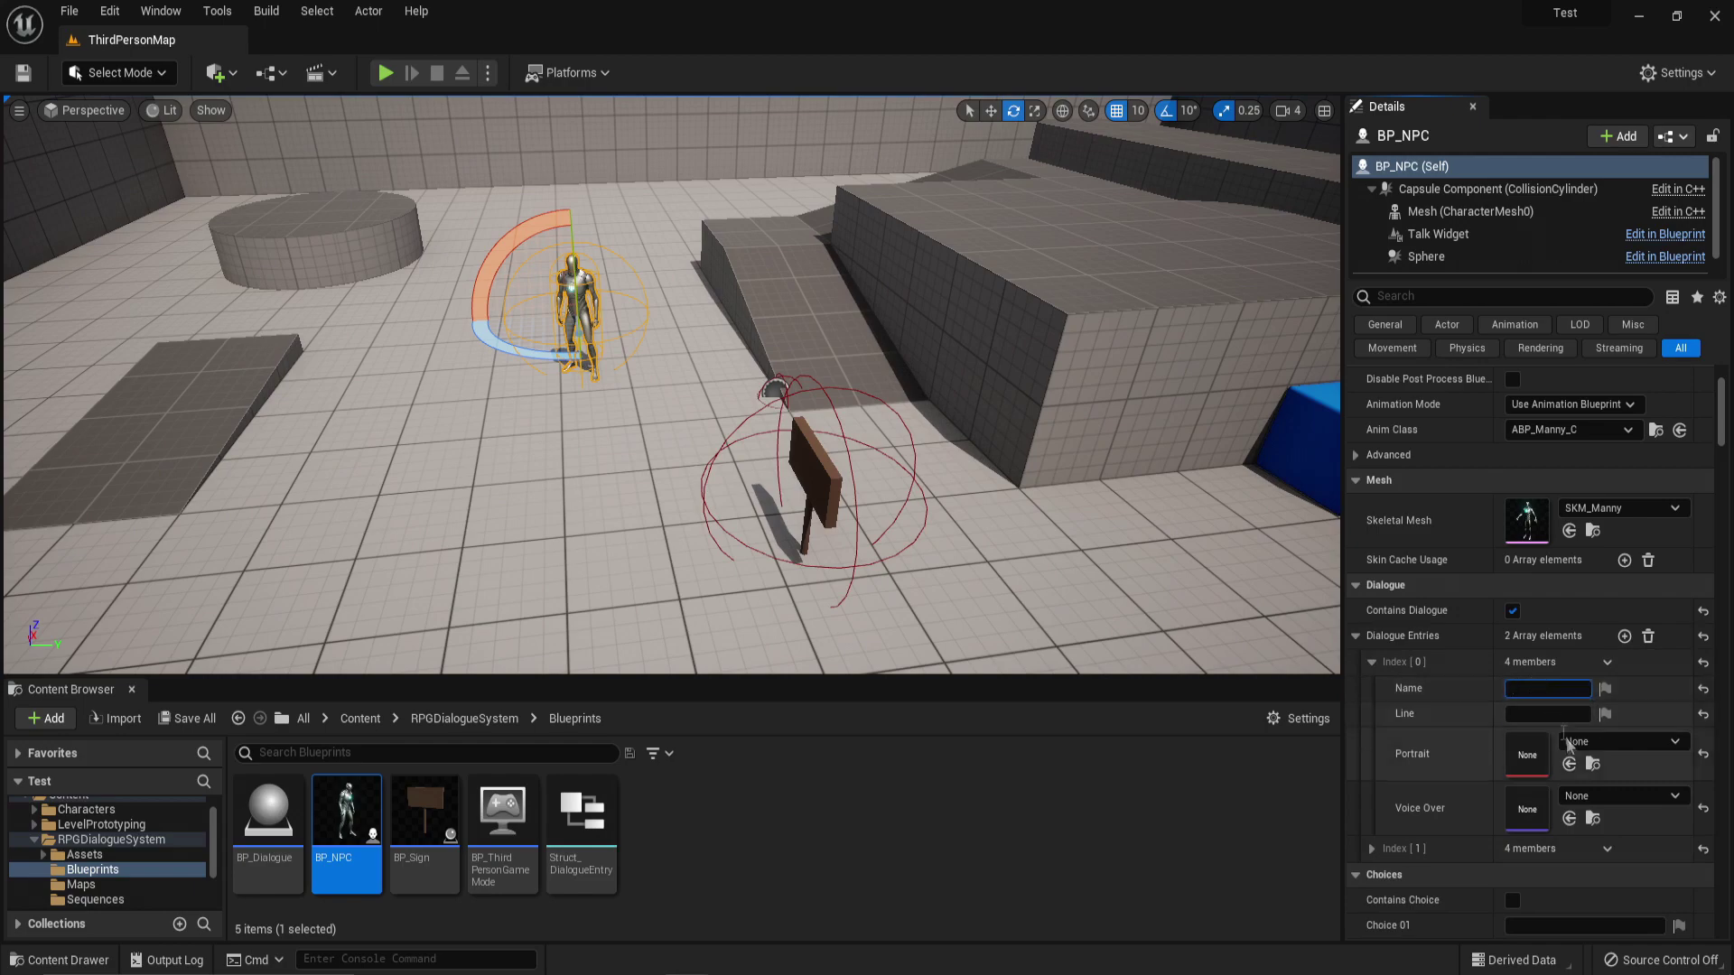
key(Return)
drag(1341, 713, 1173, 714)
click(1445, 714)
text(Hello QW)
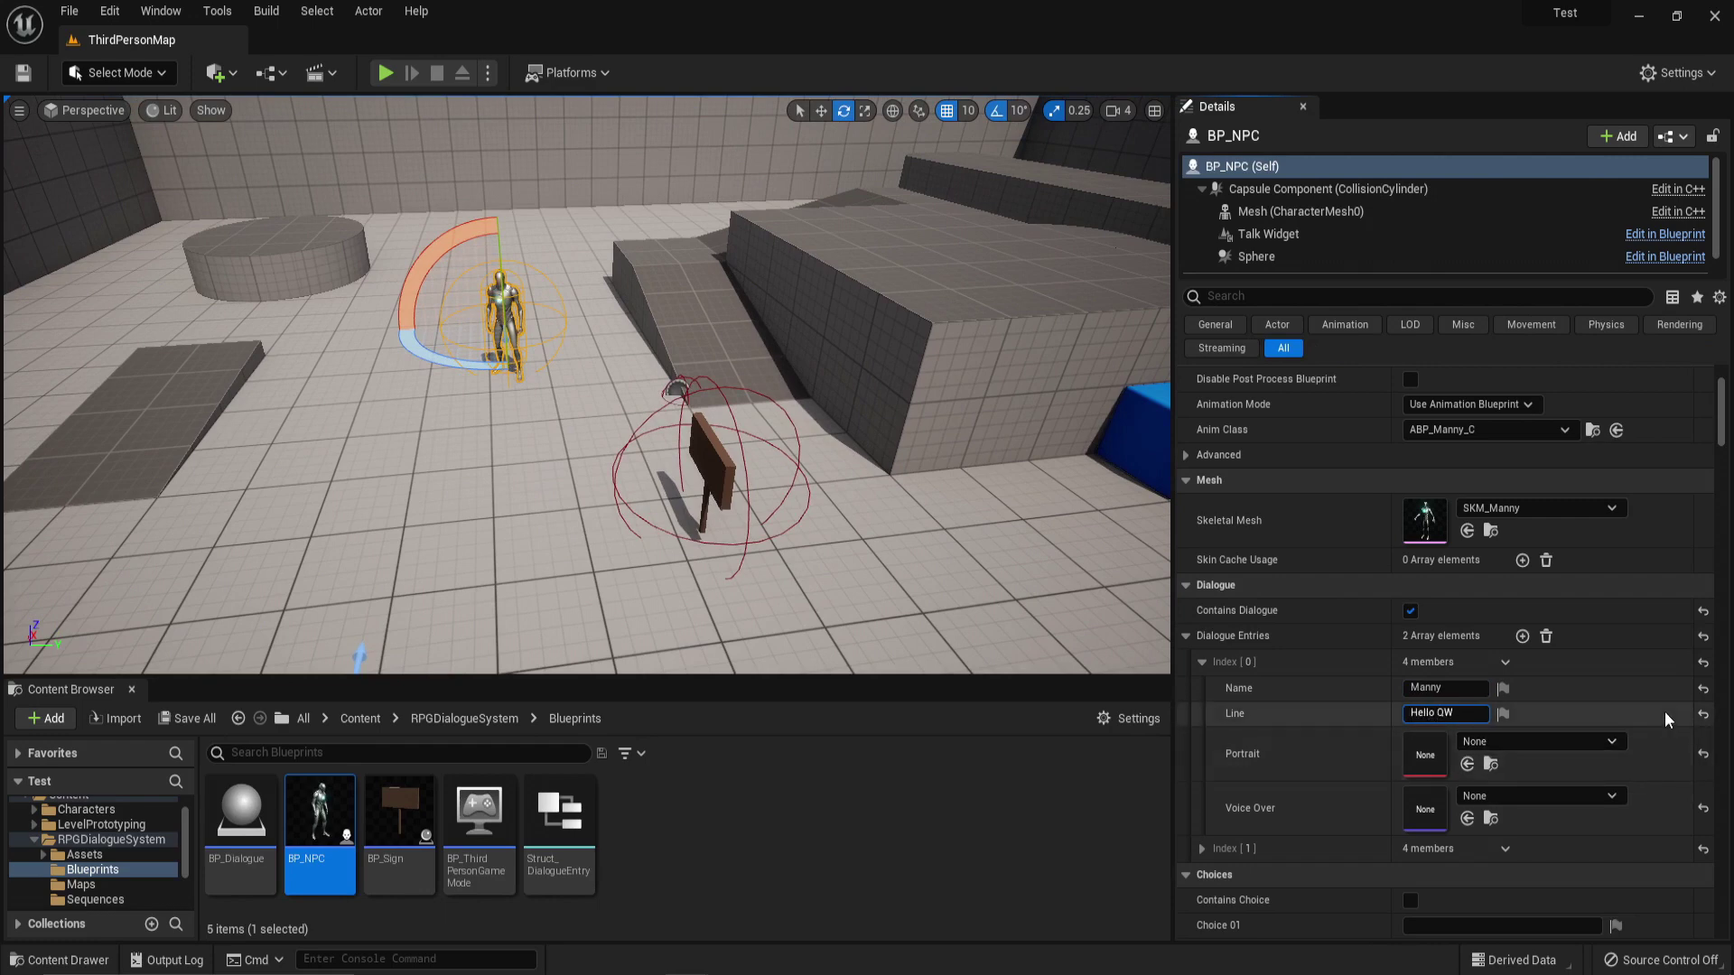
key(BackSpace)
text(uinn,)
key(BackSpace)
text(. How are you doing?)
key(Return)
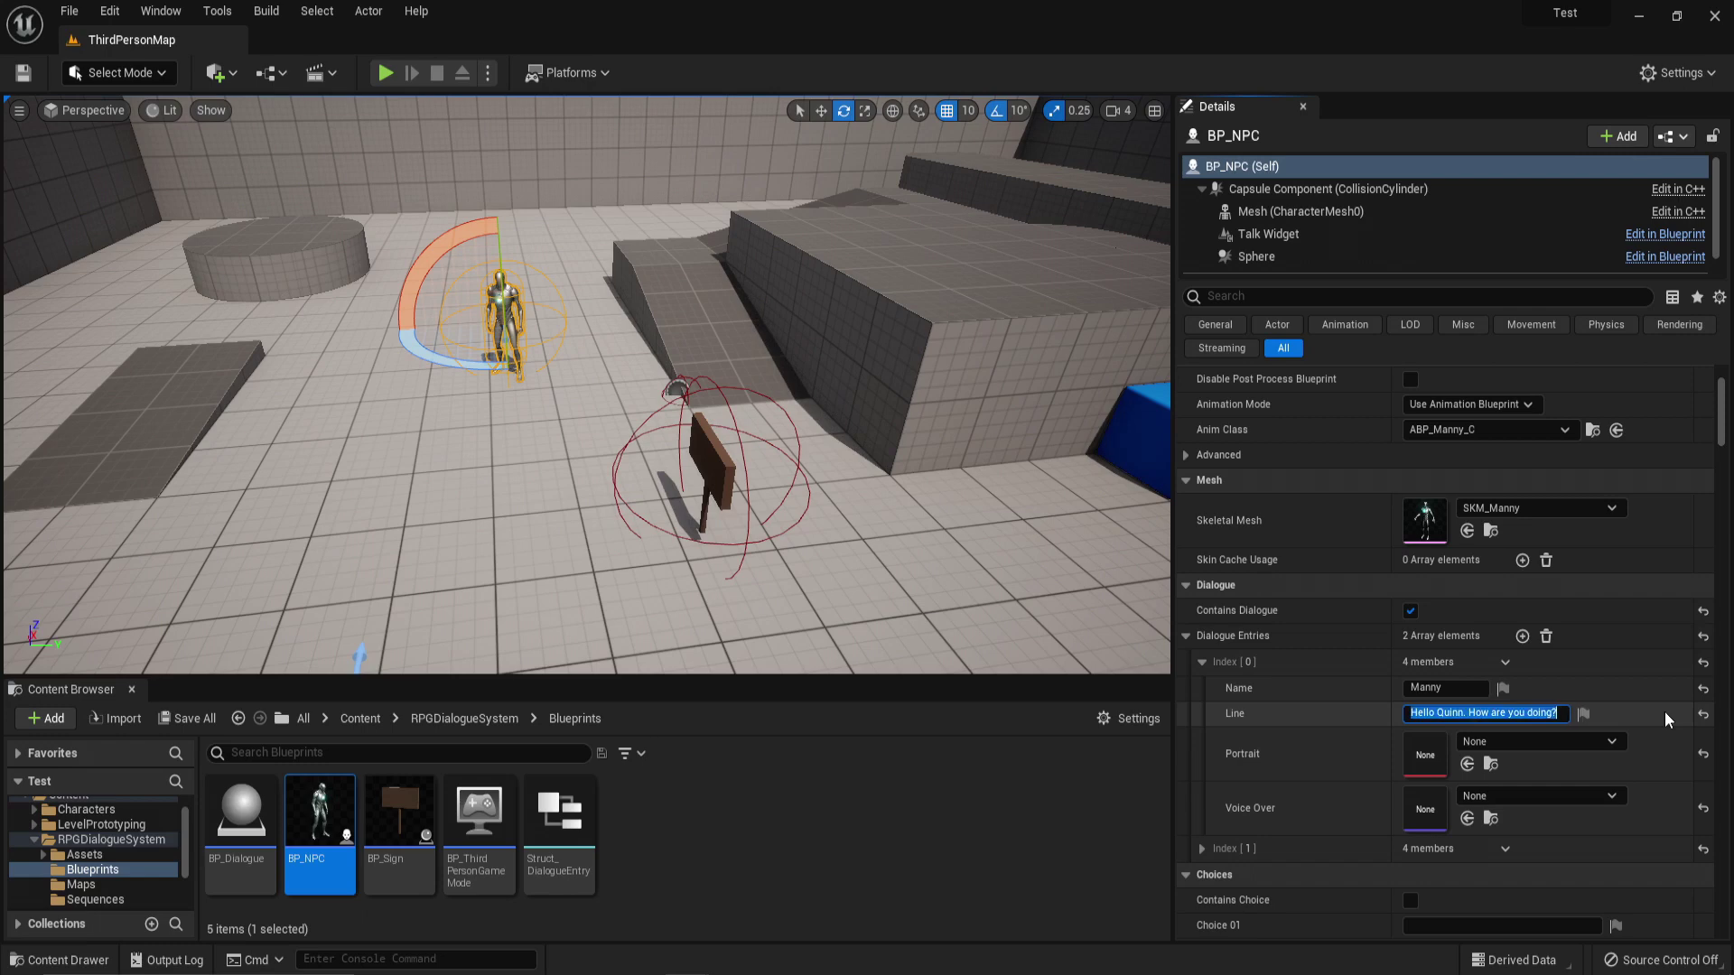
Step: Delete the NPC's empty second dialogue entry and enable Contains Choice
click(1504, 849)
click(1532, 898)
scroll(1463, 813, down, 3)
click(1412, 723)
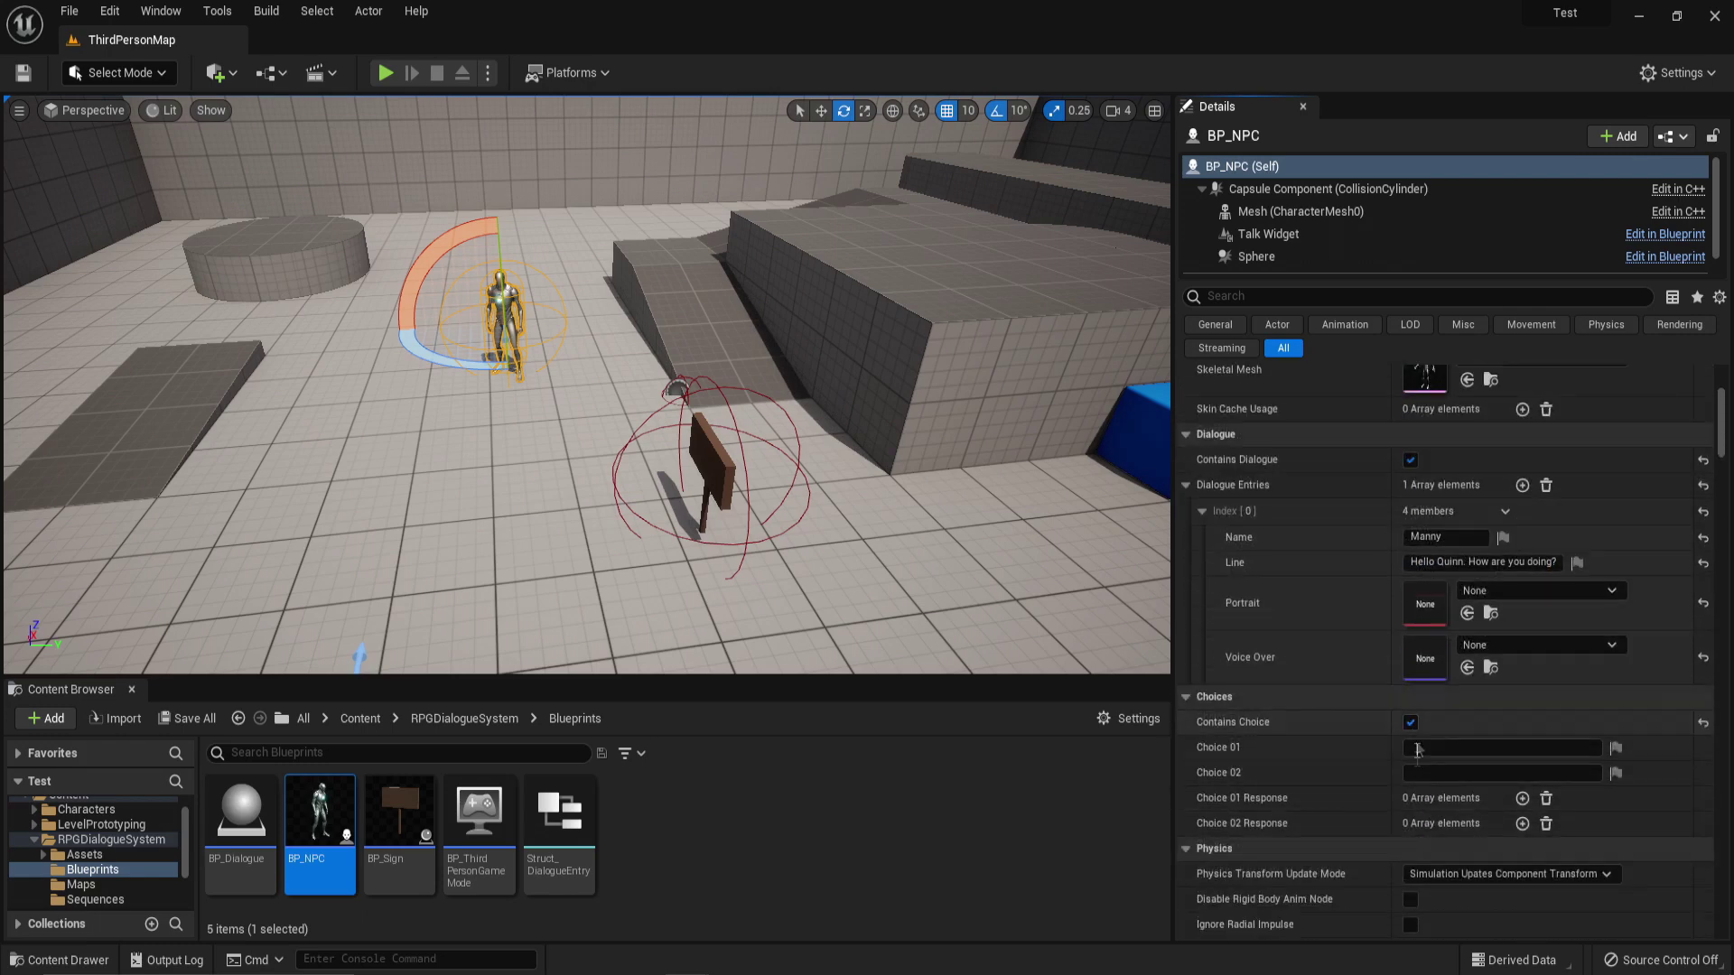
Step: Set Choice 01 to "I'm doing great!" and Choice 02 to "This is the worst day ever!"
click(1461, 748)
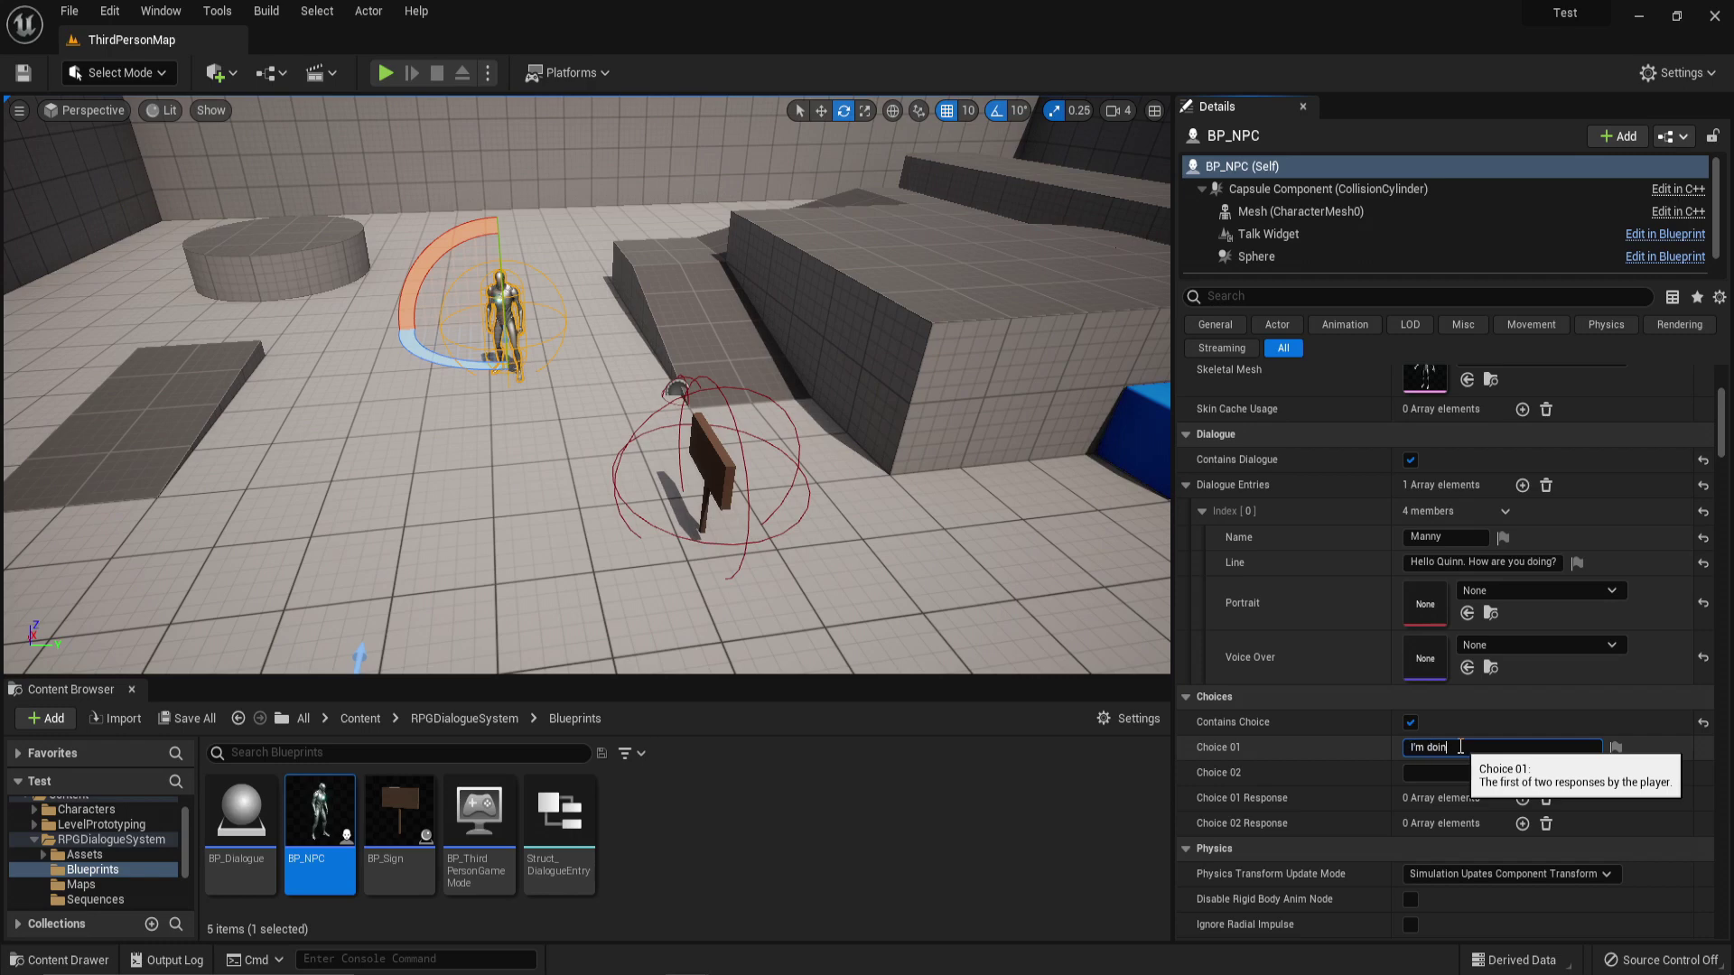
text(!)
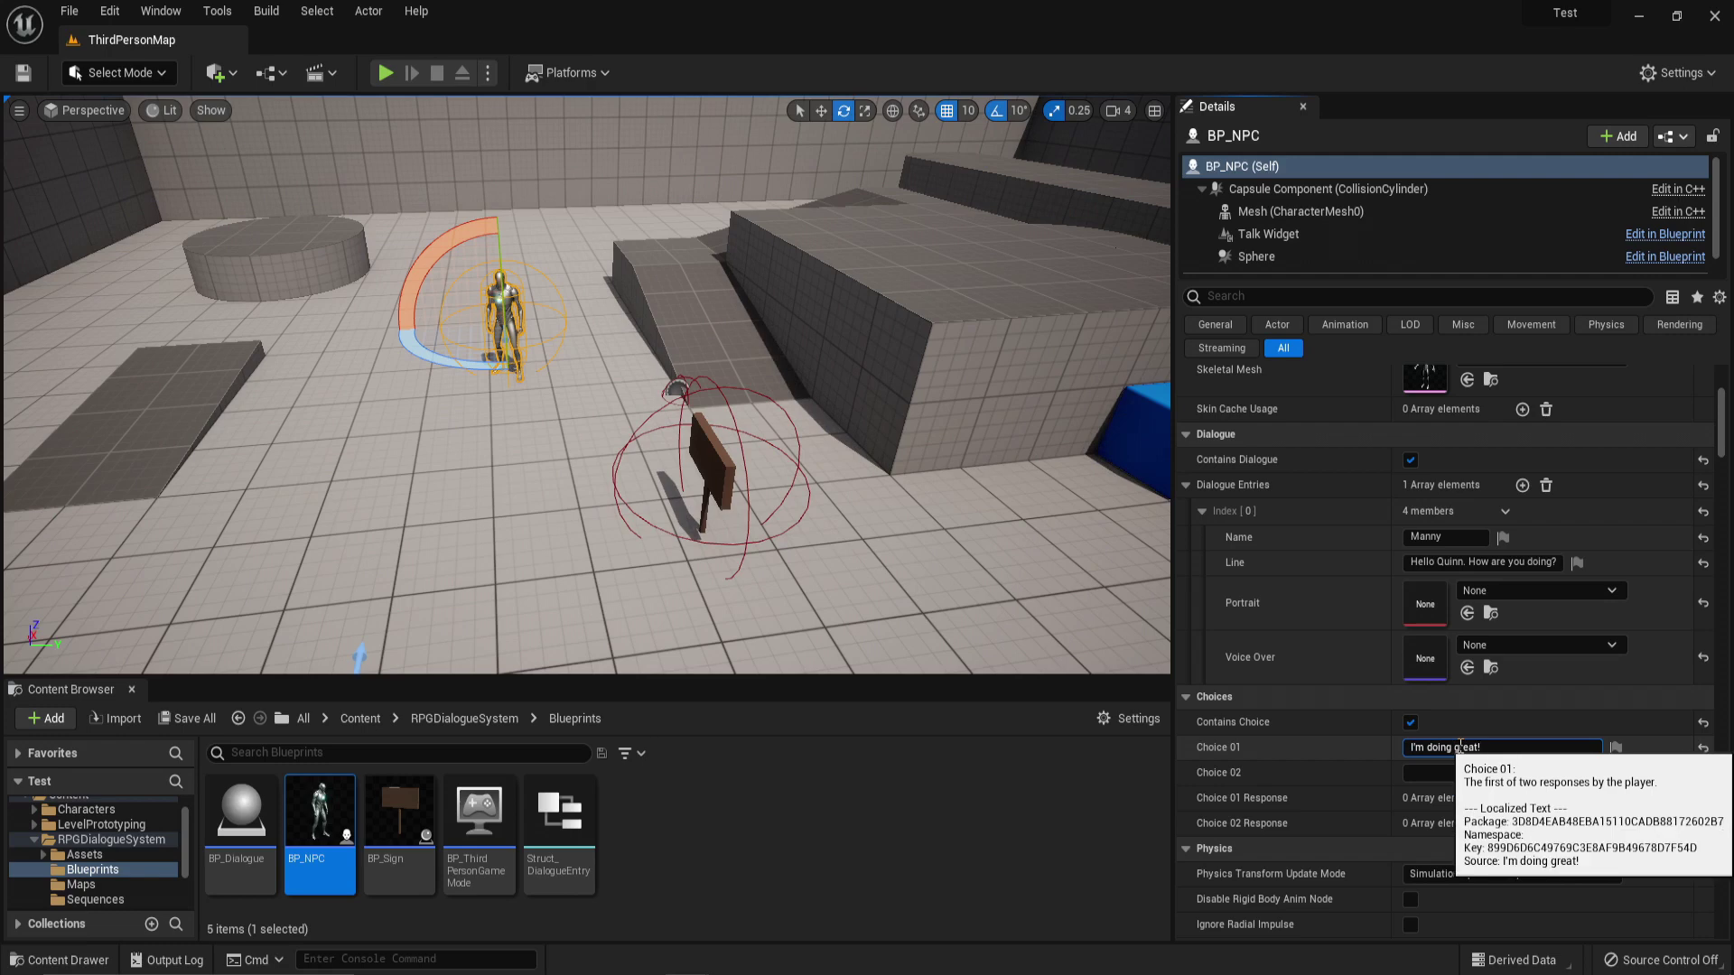
click(1454, 772)
text(This )
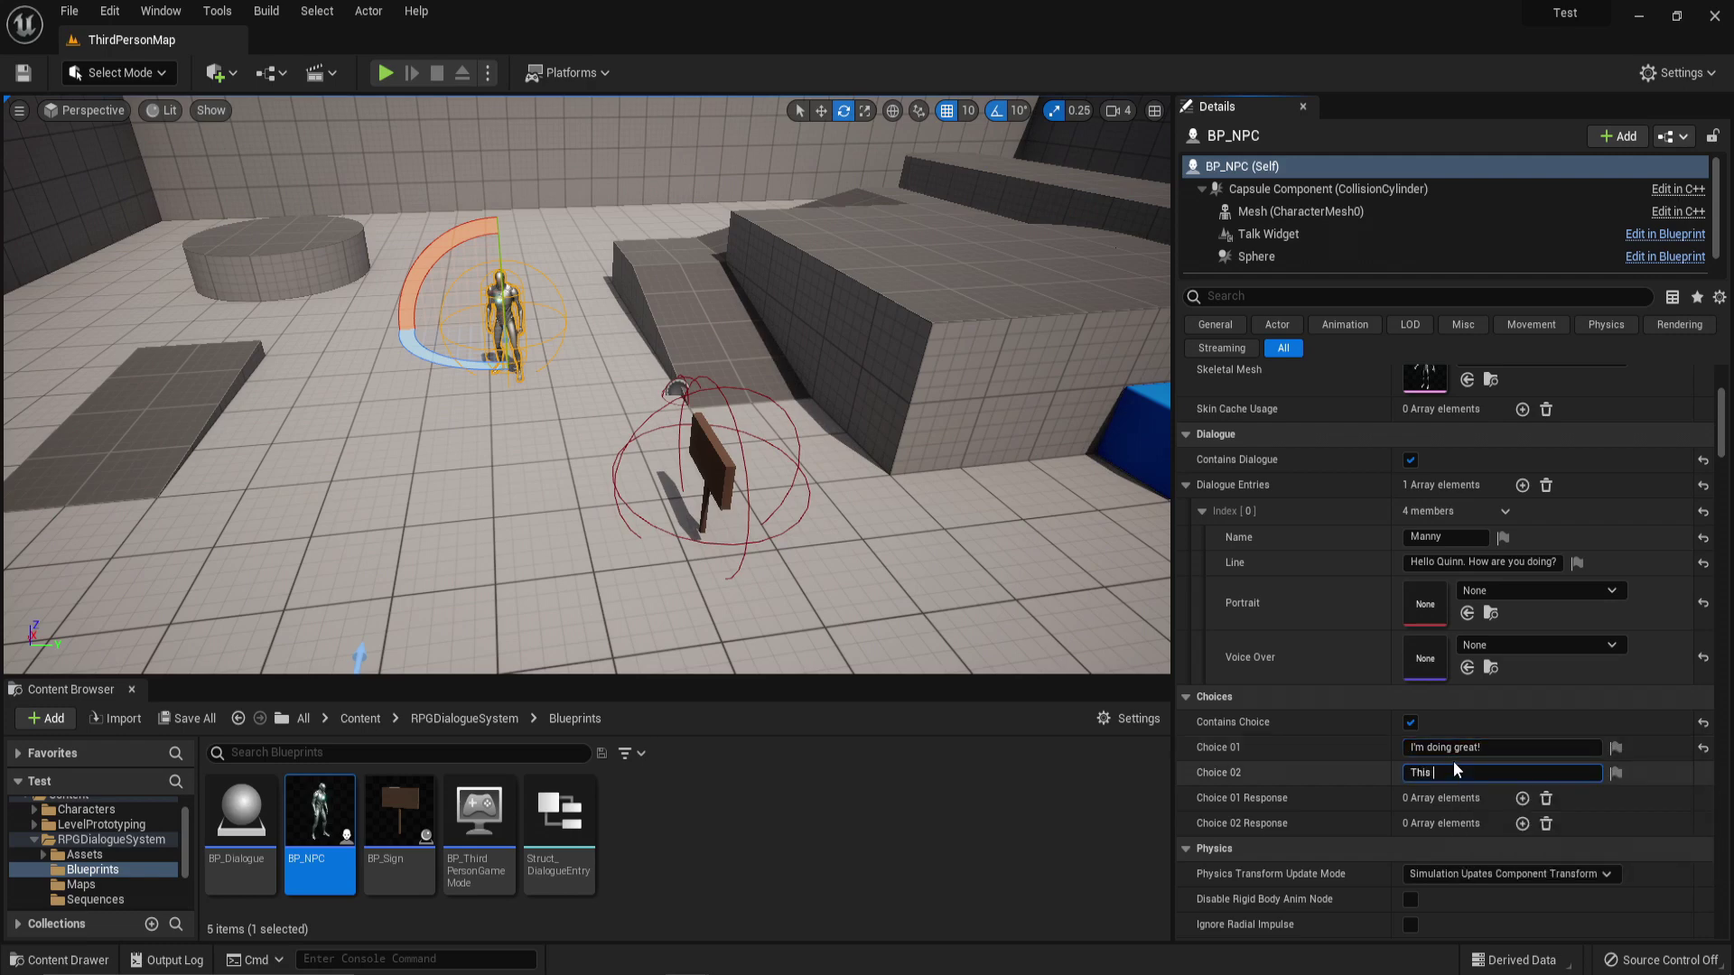
text(is the worst day ever!)
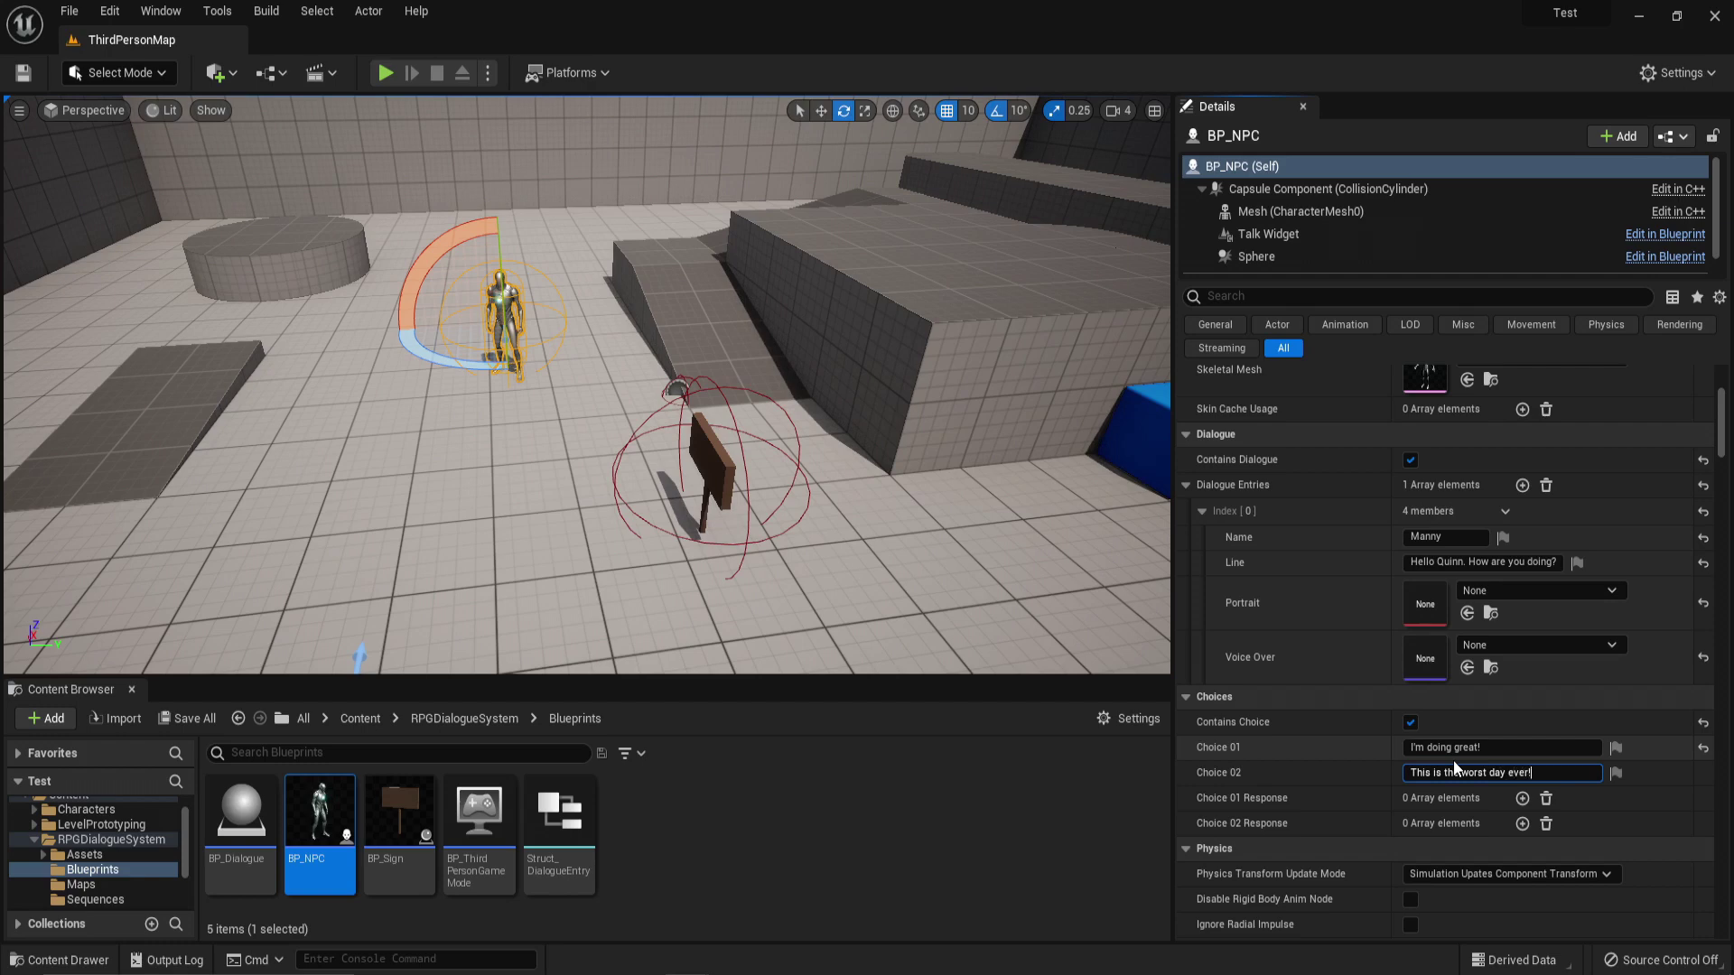
Step: Add a Choice 01 Response entry with the name Manny and the line "I'm very happy for you, Quinn."
click(1521, 798)
scroll(1512, 790, down, 3)
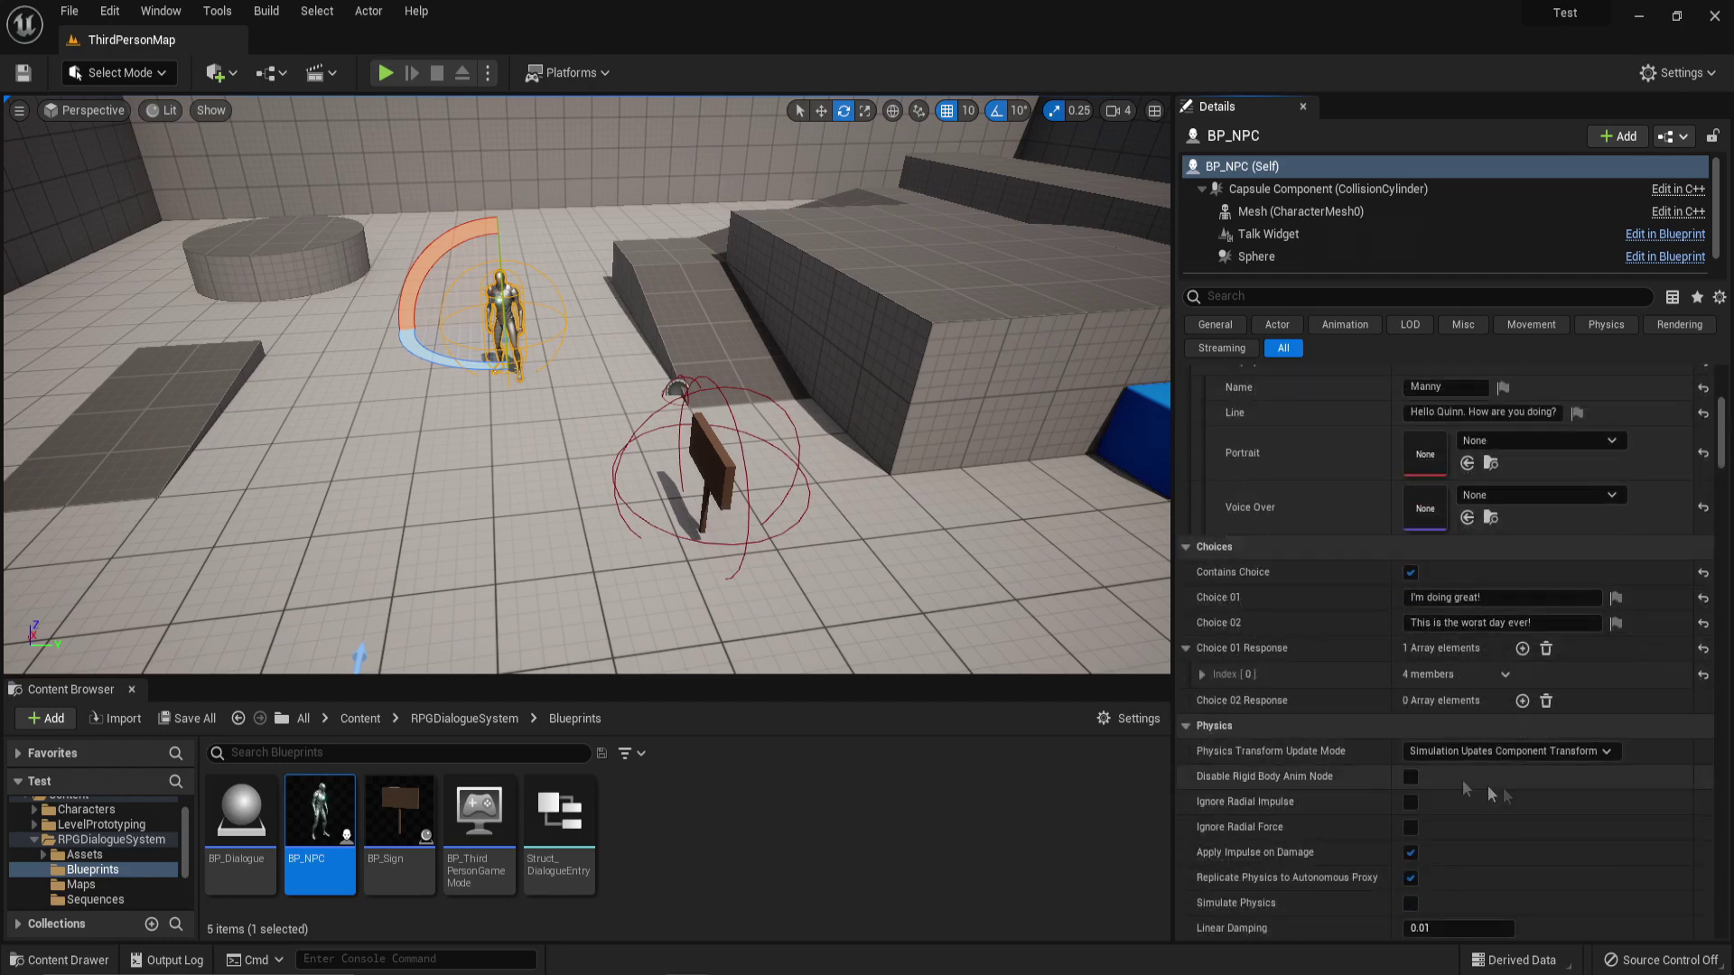
click(1204, 673)
click(1436, 700)
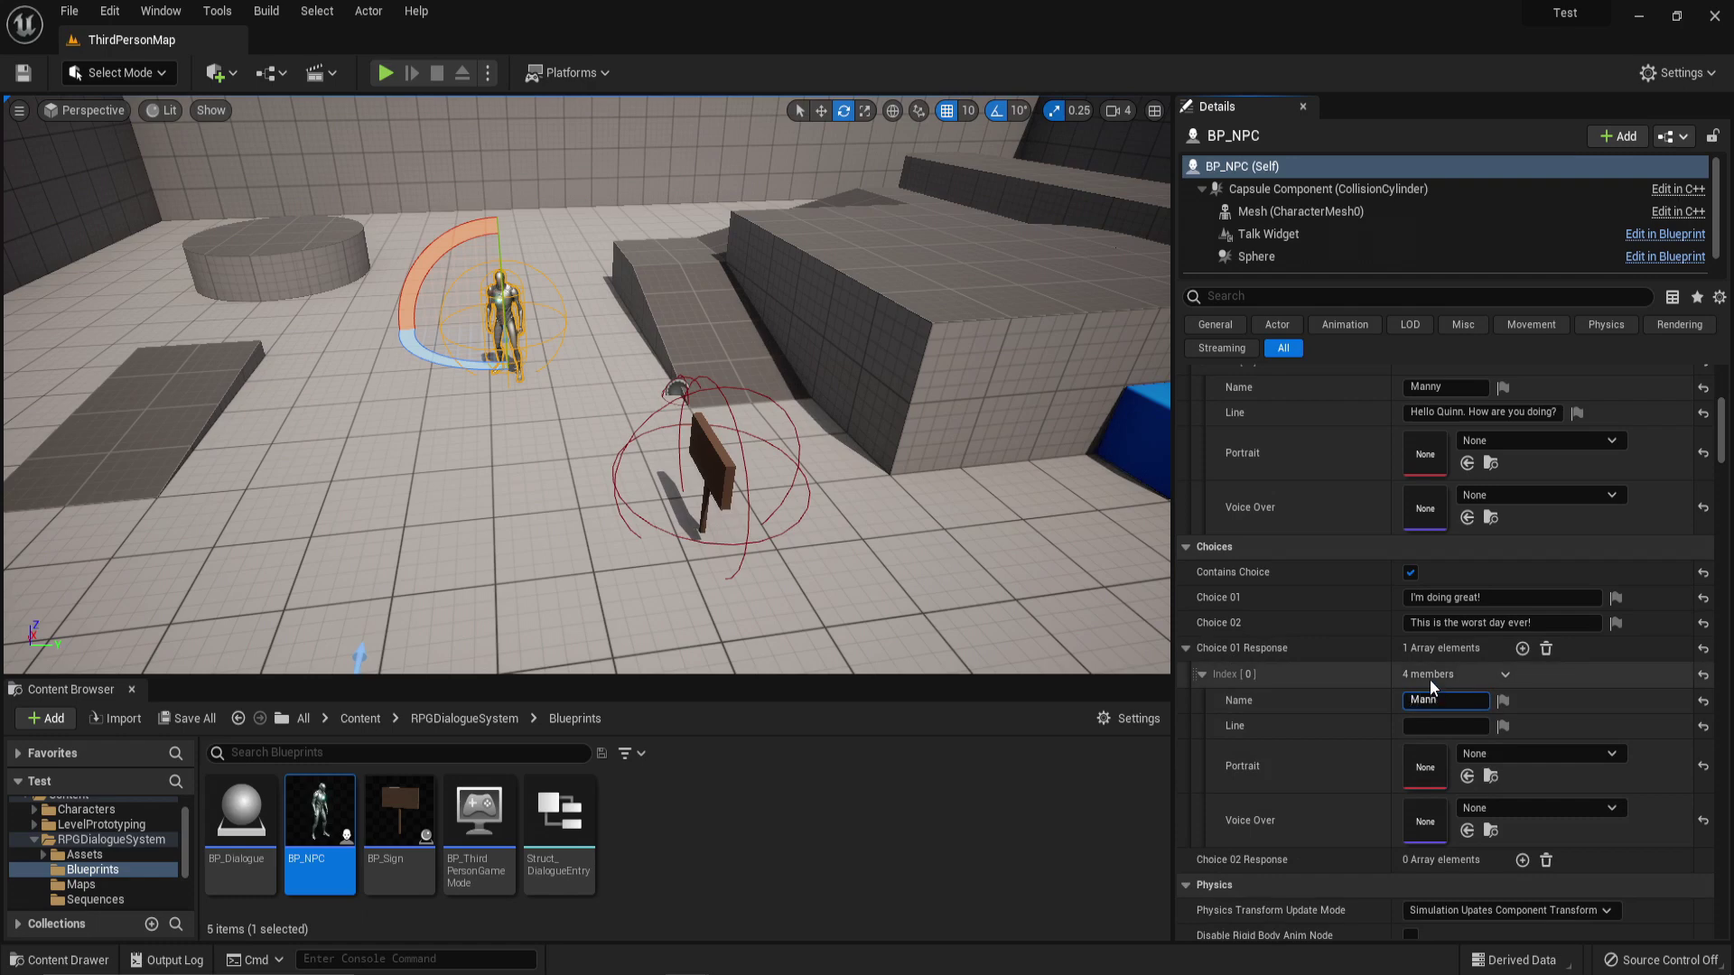
click(1434, 730)
text(I'm v)
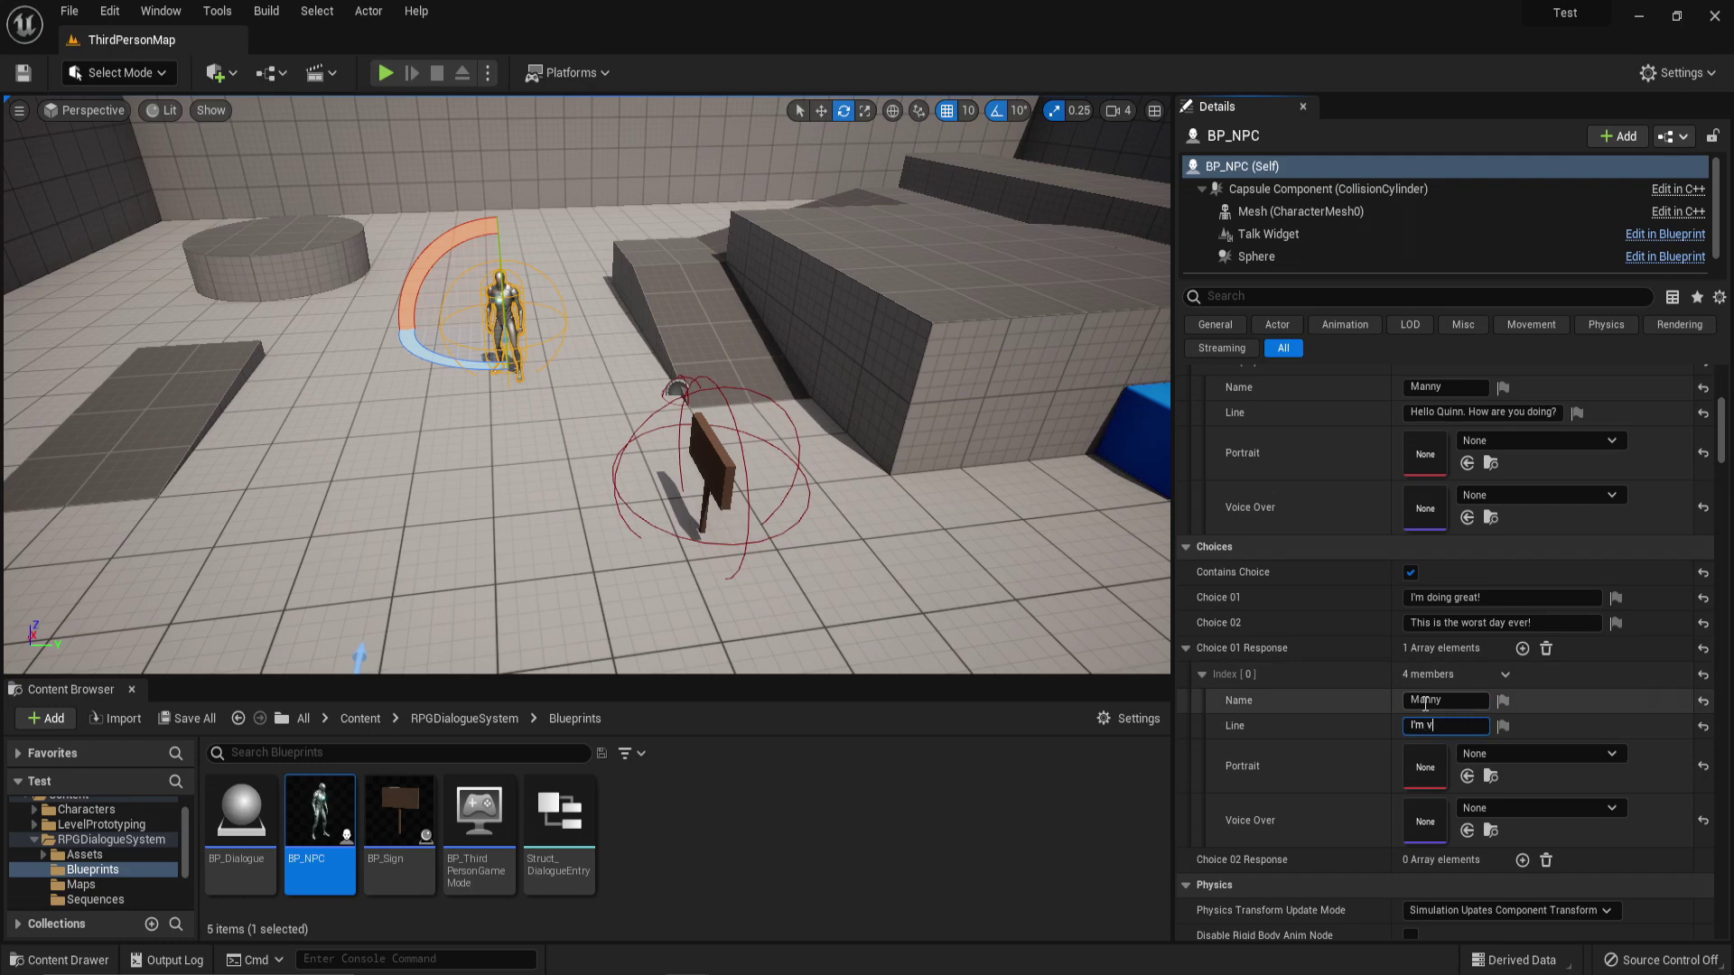
text(ery h)
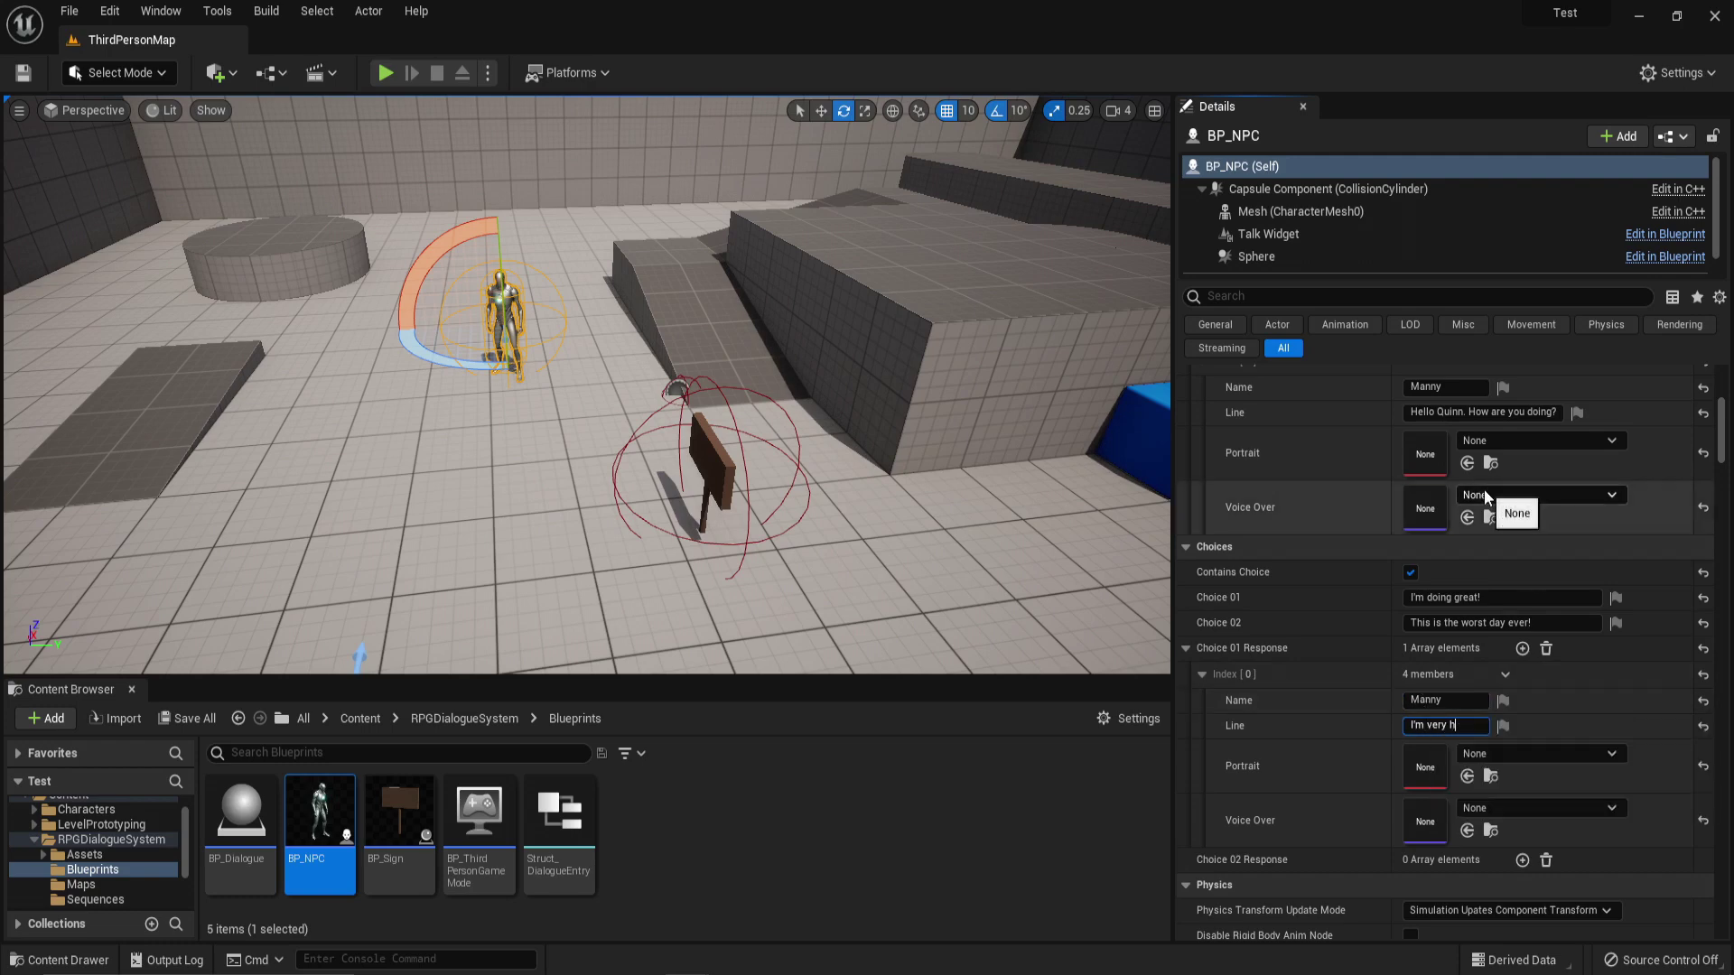
text(appy for you, Quinn.)
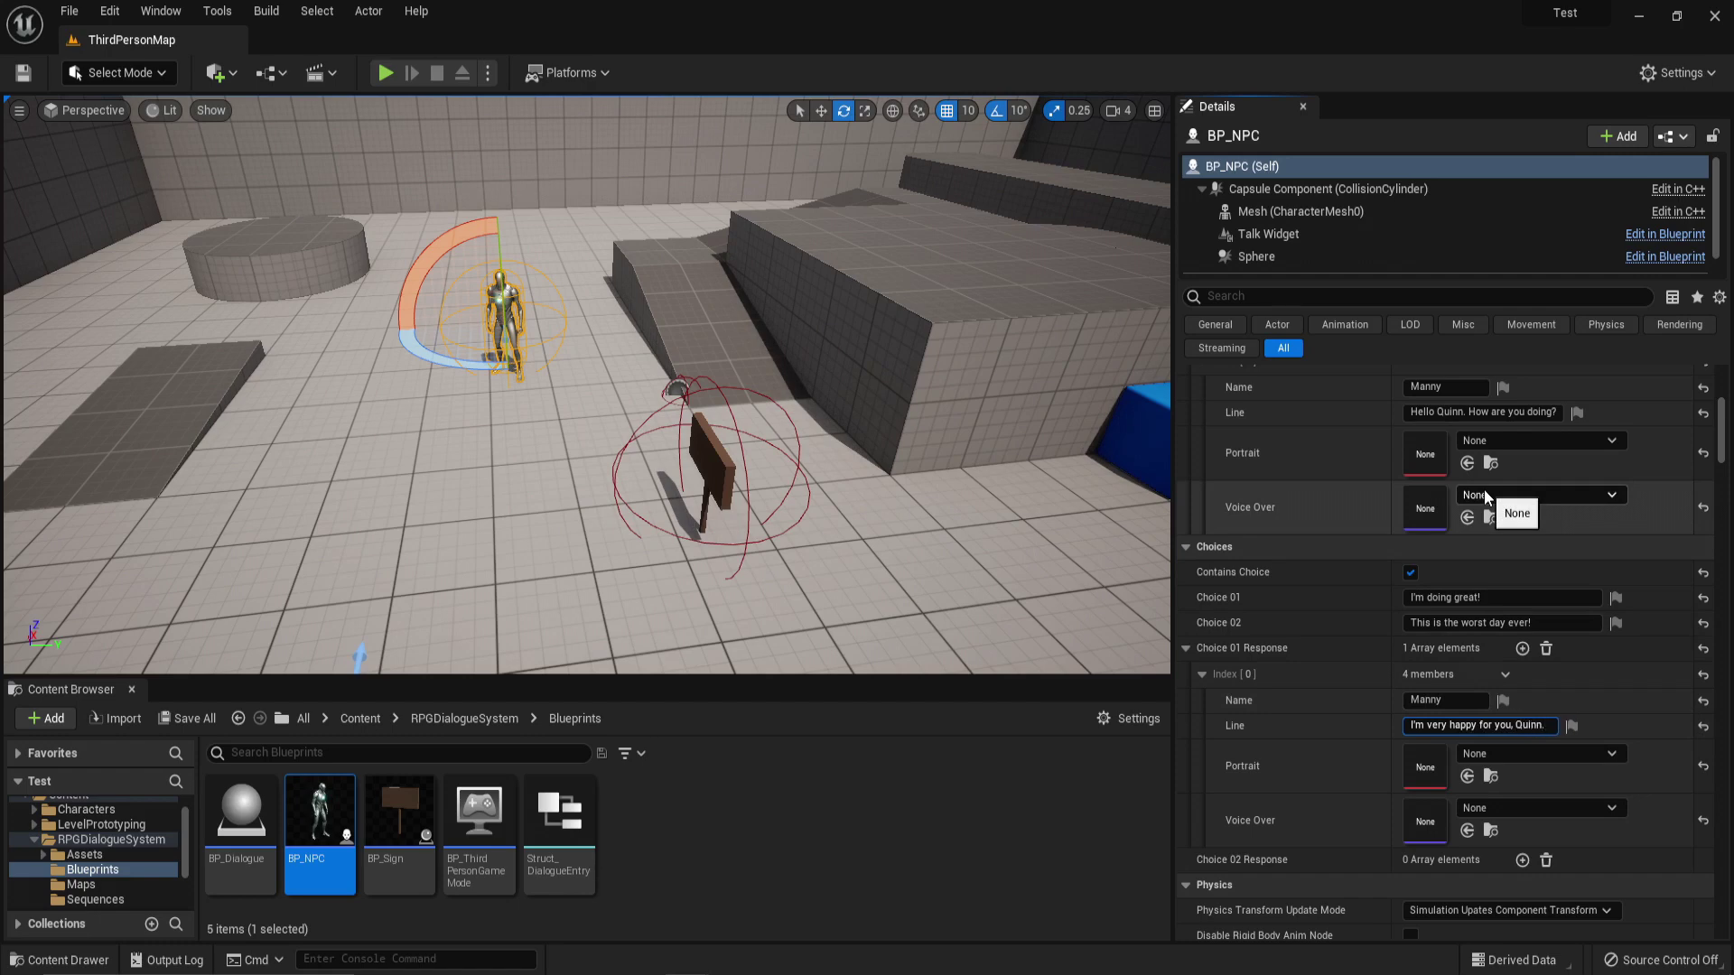
key(Return)
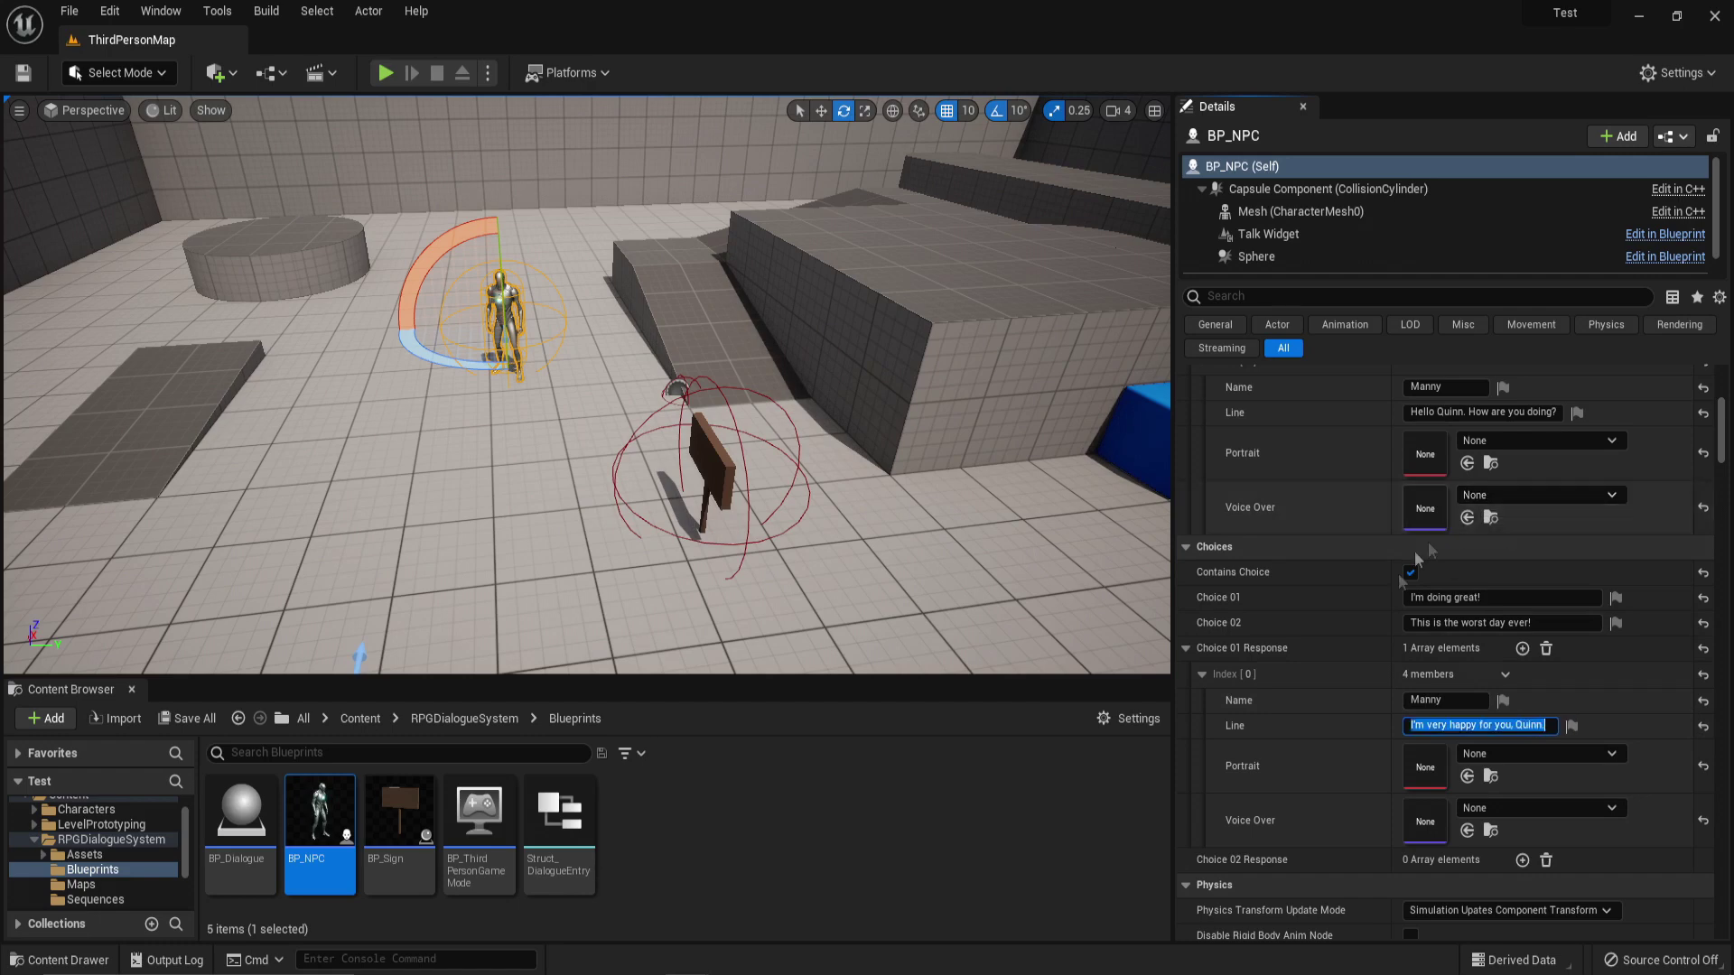
Step: Add a Choice 02 Response entry with the name Manny and the line "Oh wow... I wish I didn't ask."
click(1522, 861)
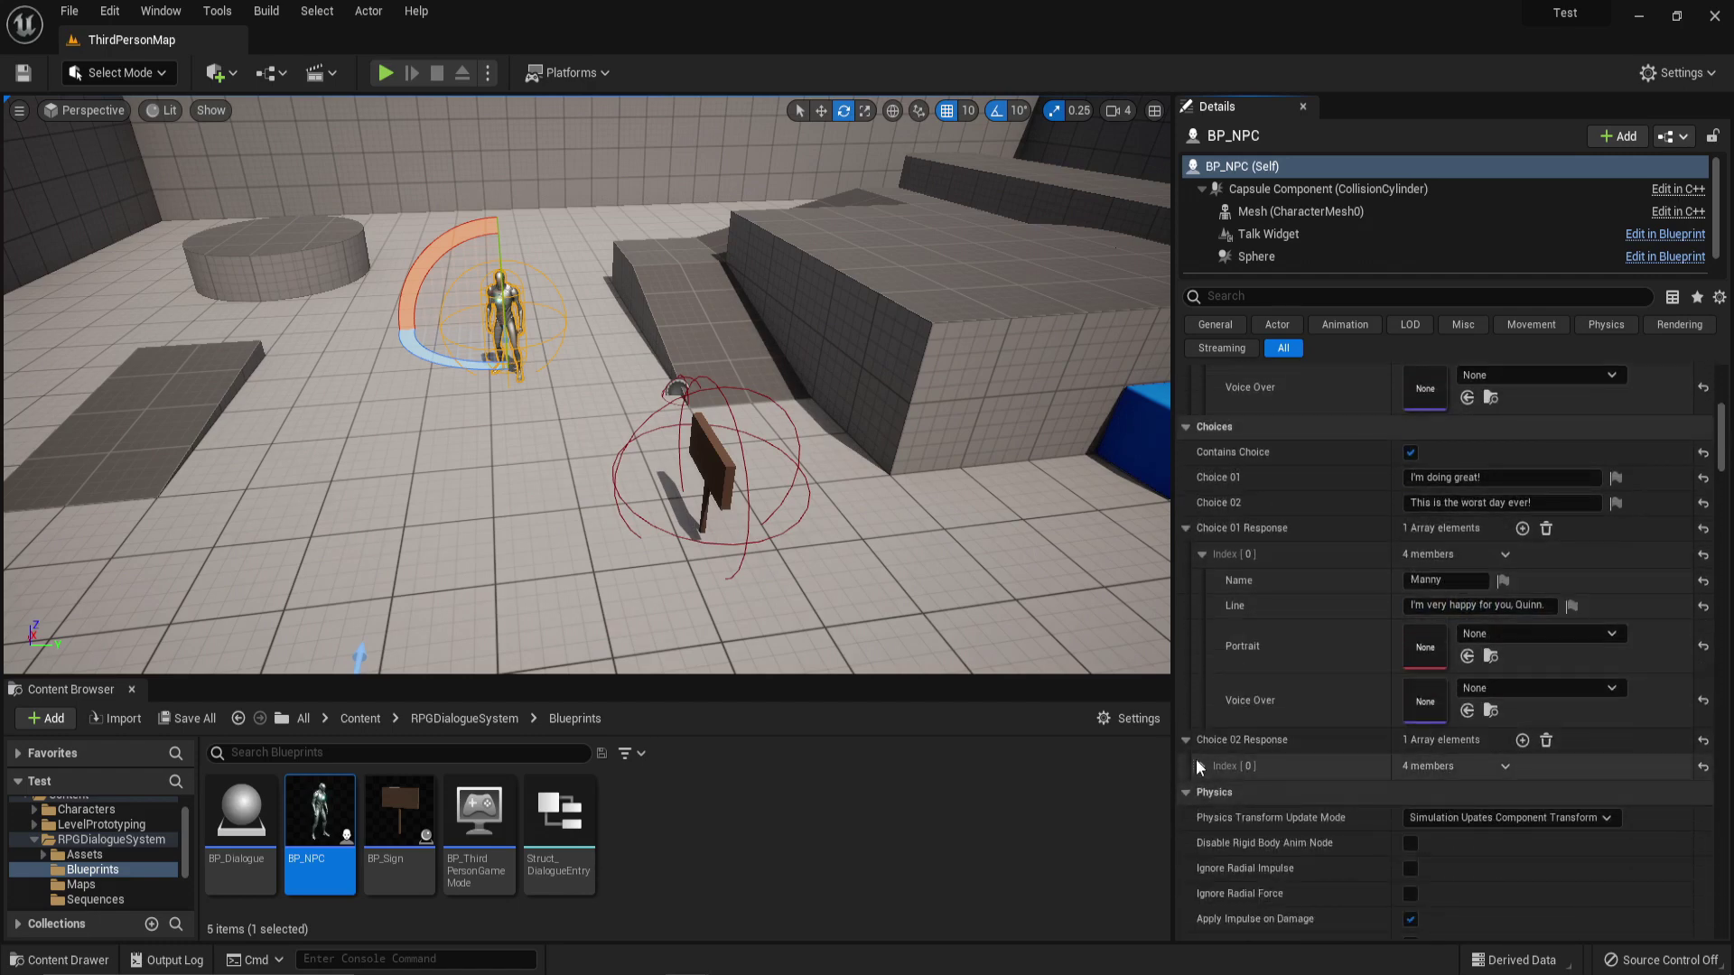
scroll(1433, 757, down, 3)
click(1441, 734)
text(Manny)
click(1450, 759)
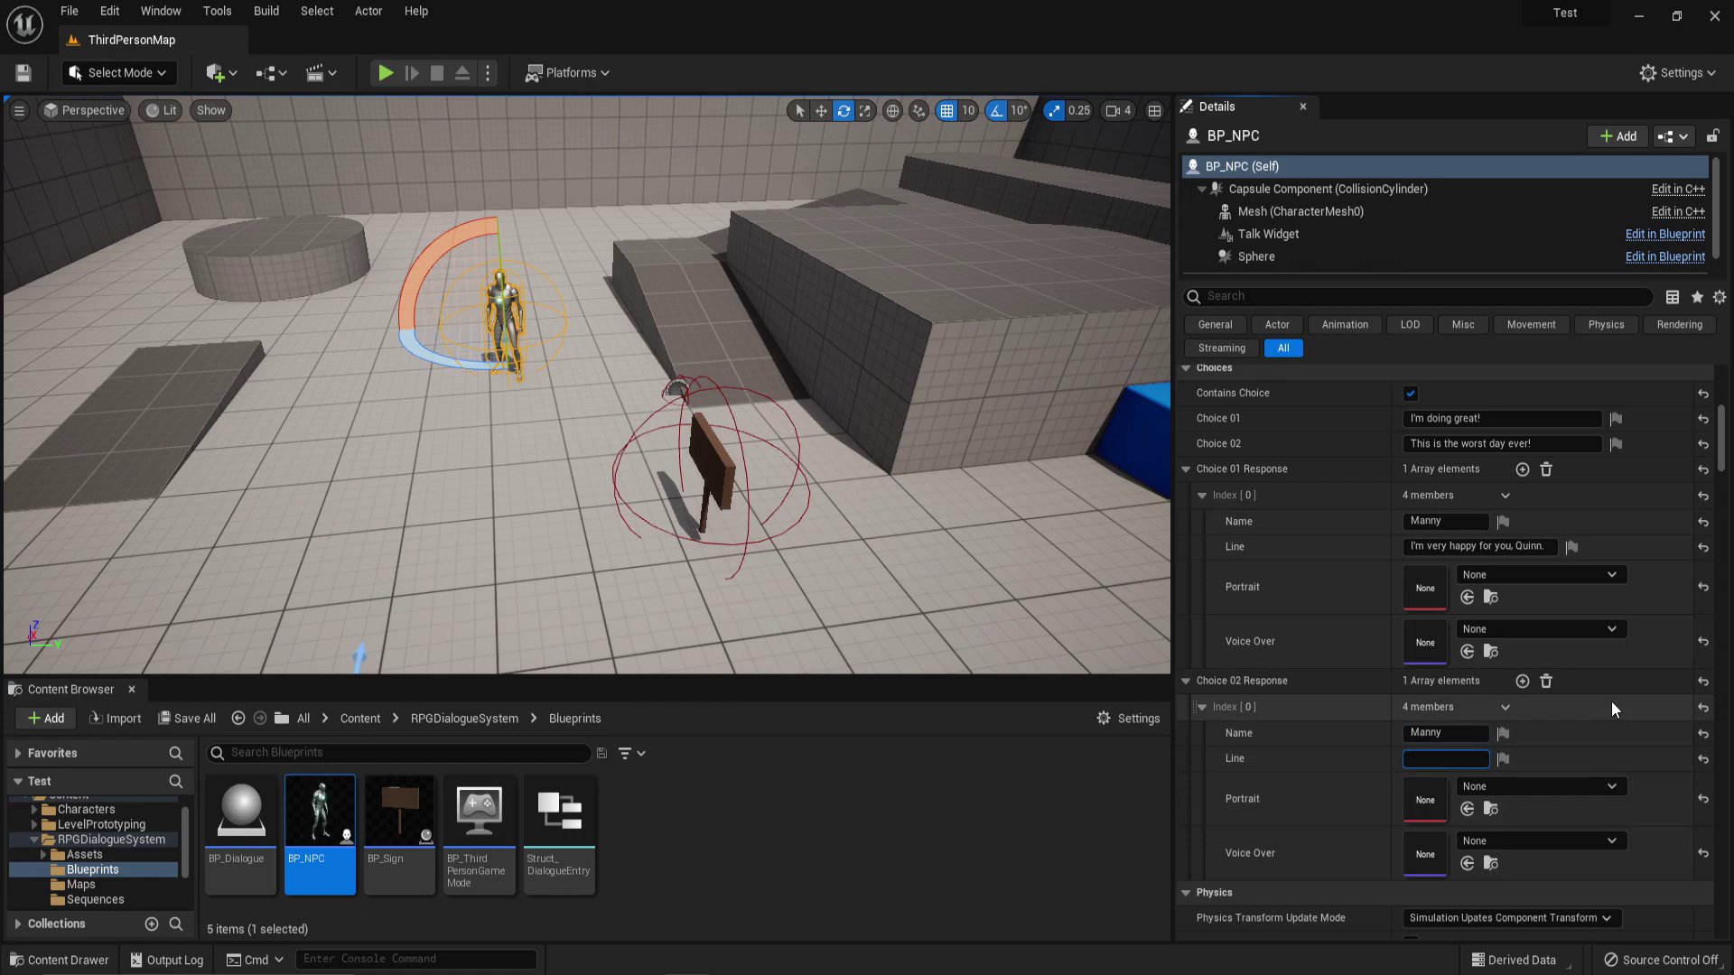
text(Oh wow... I wish I didn't ask.)
key(Return)
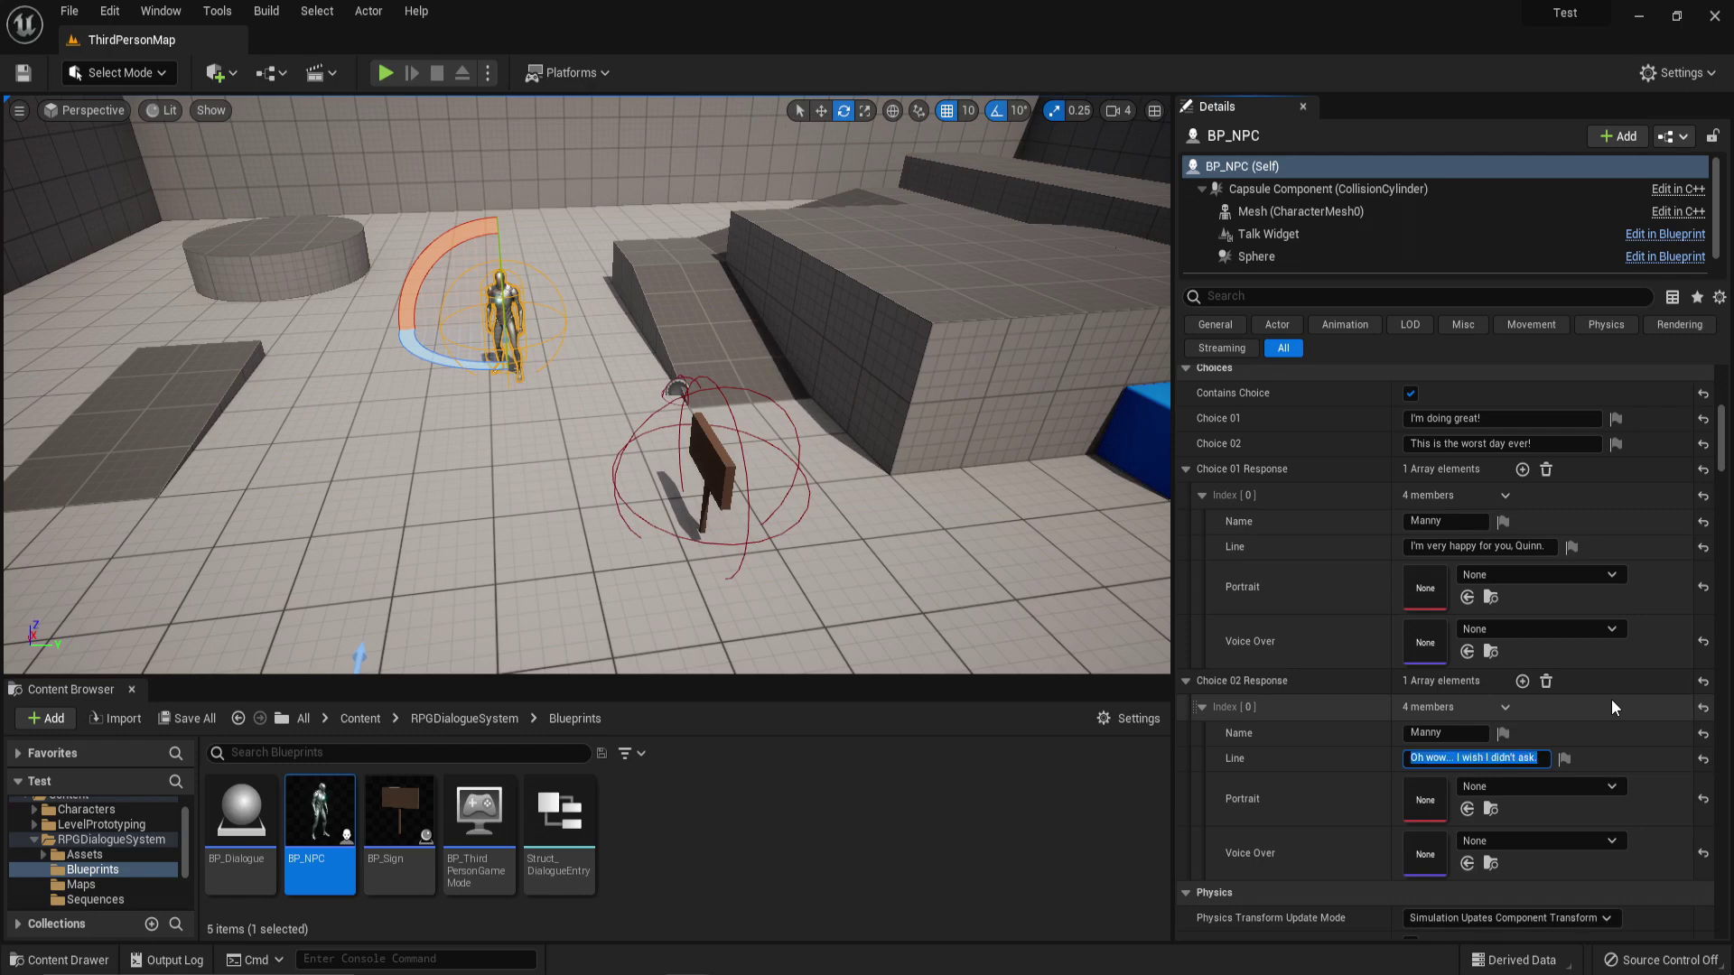
Step: Assign Portrait_Manny as the portrait of both choice responses and of the NPC's first dialogue entry
click(1494, 780)
text(portrait)
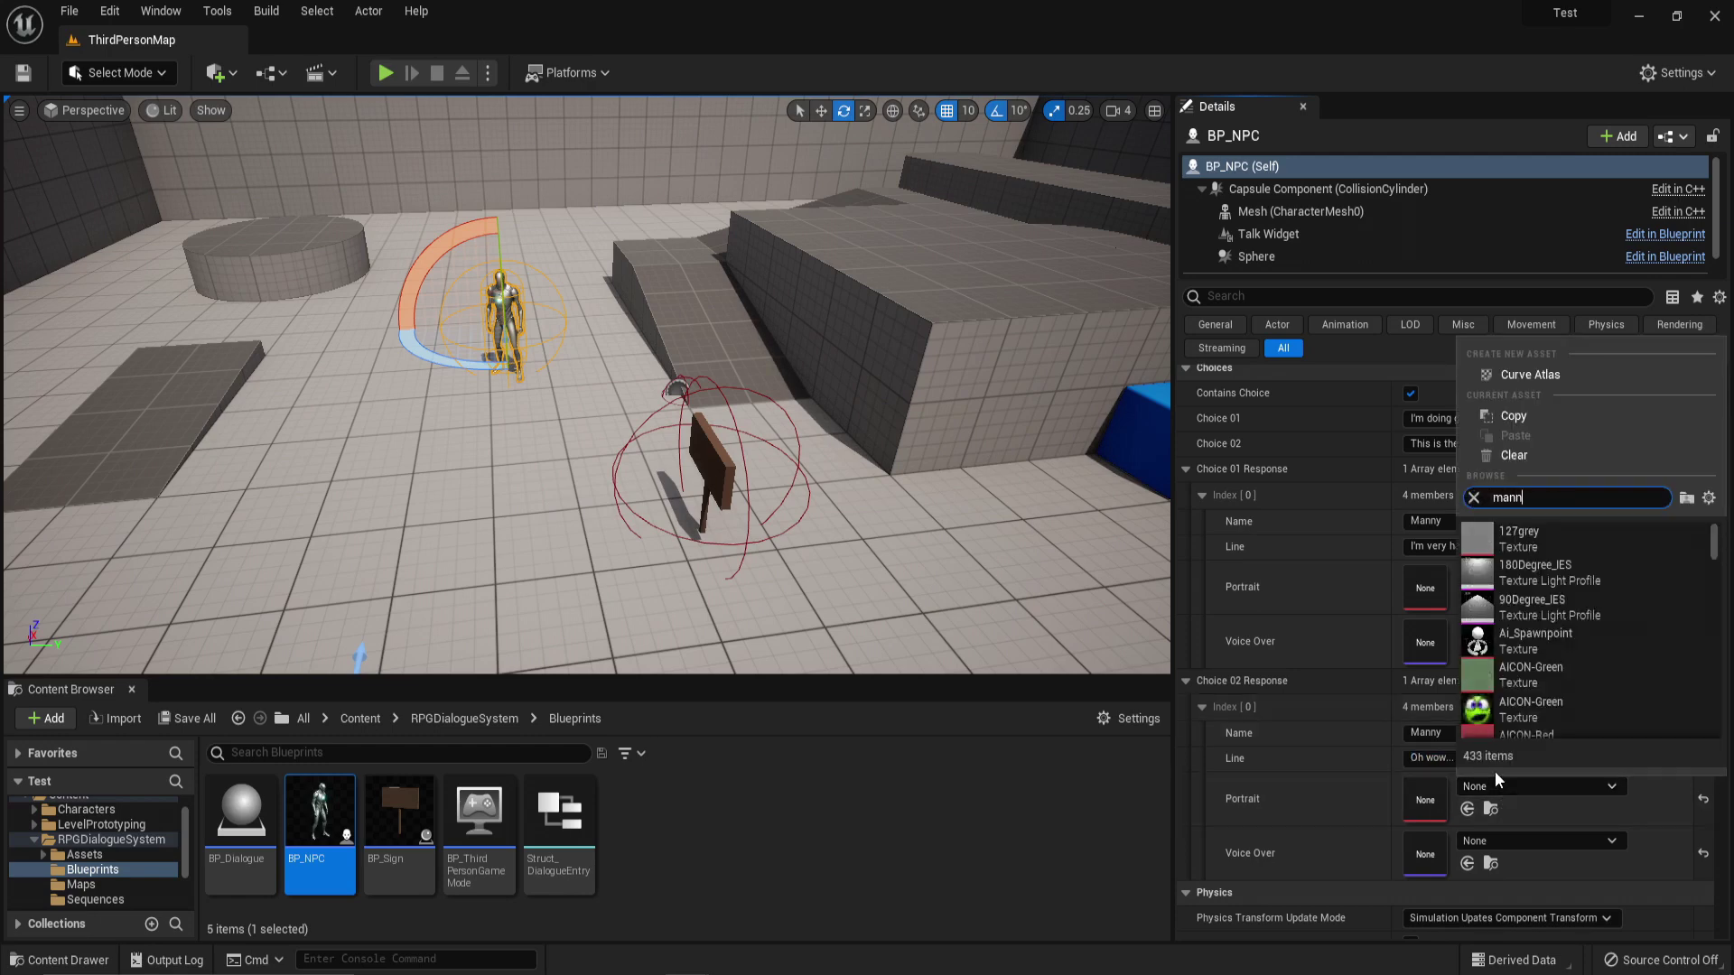
key(Return)
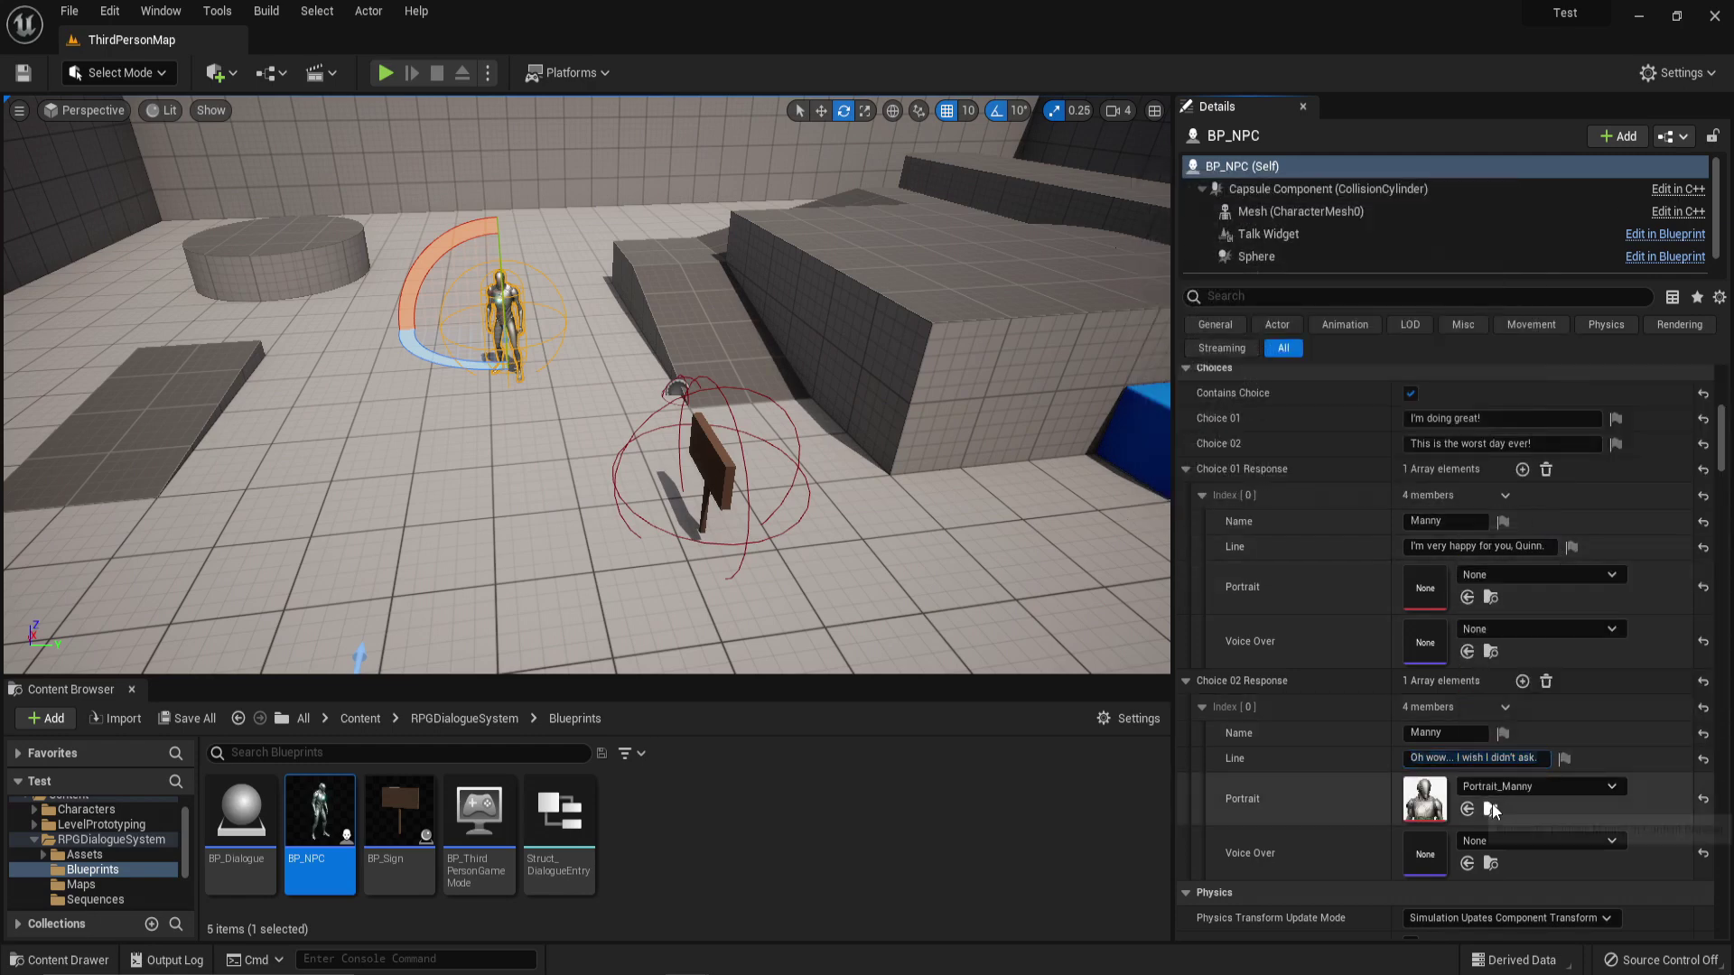
click(1491, 809)
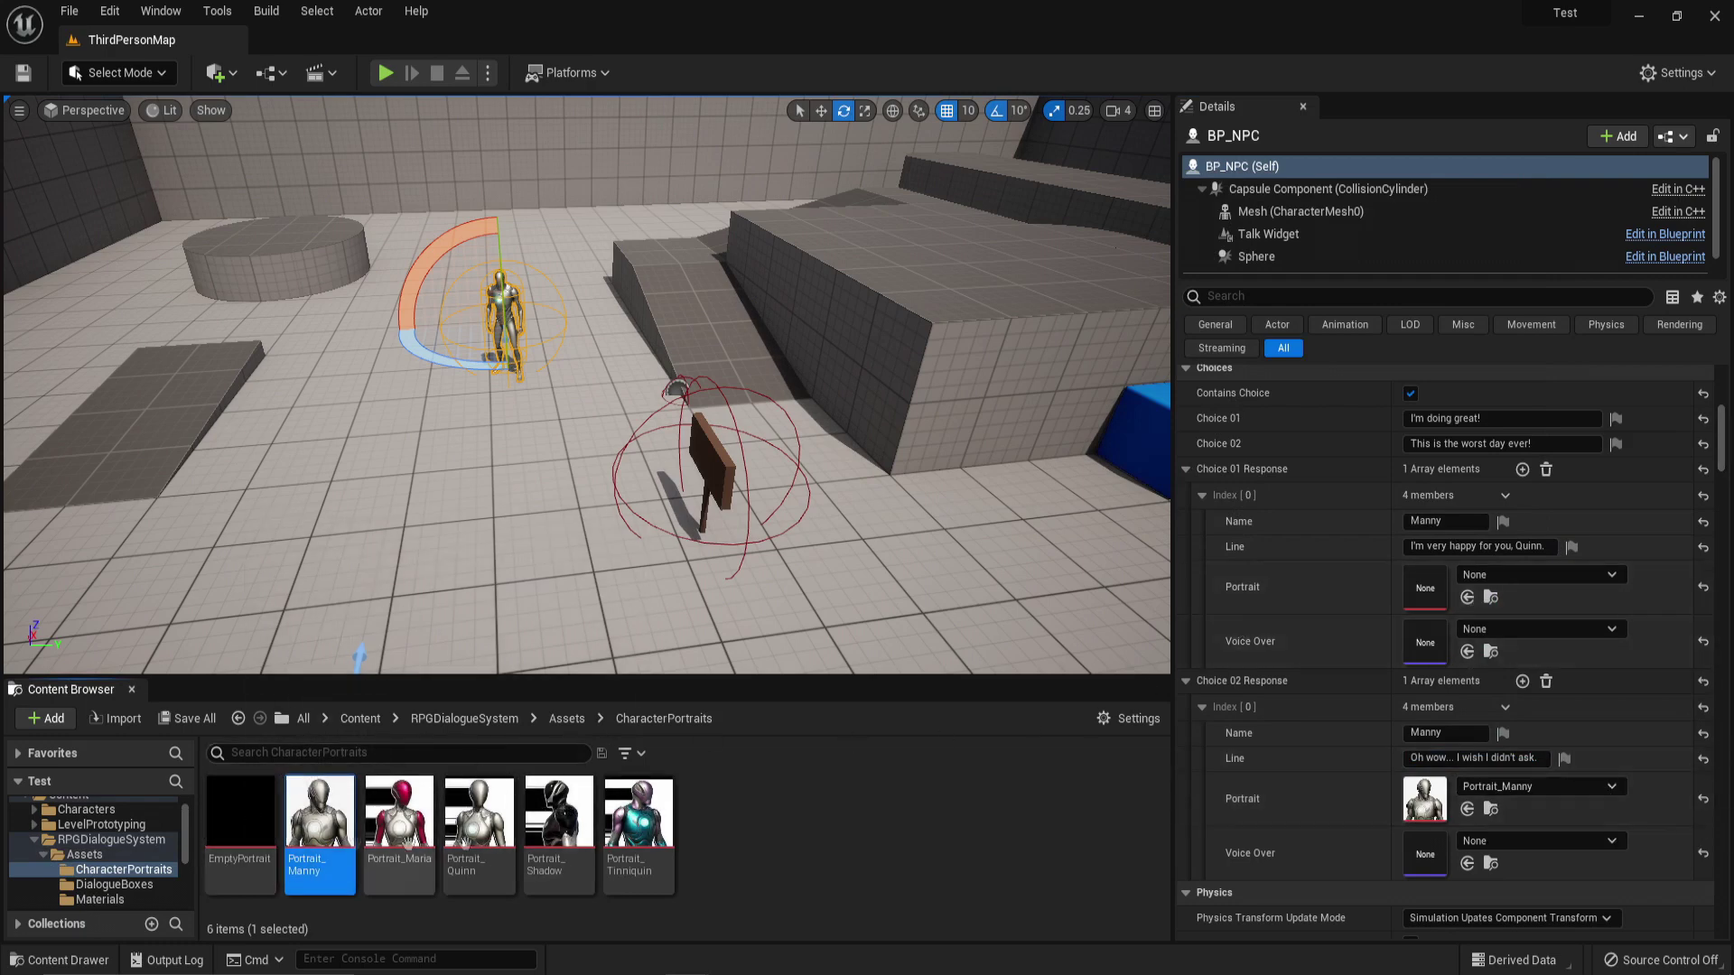
click(1468, 598)
scroll(1469, 595, up, 4)
click(1469, 586)
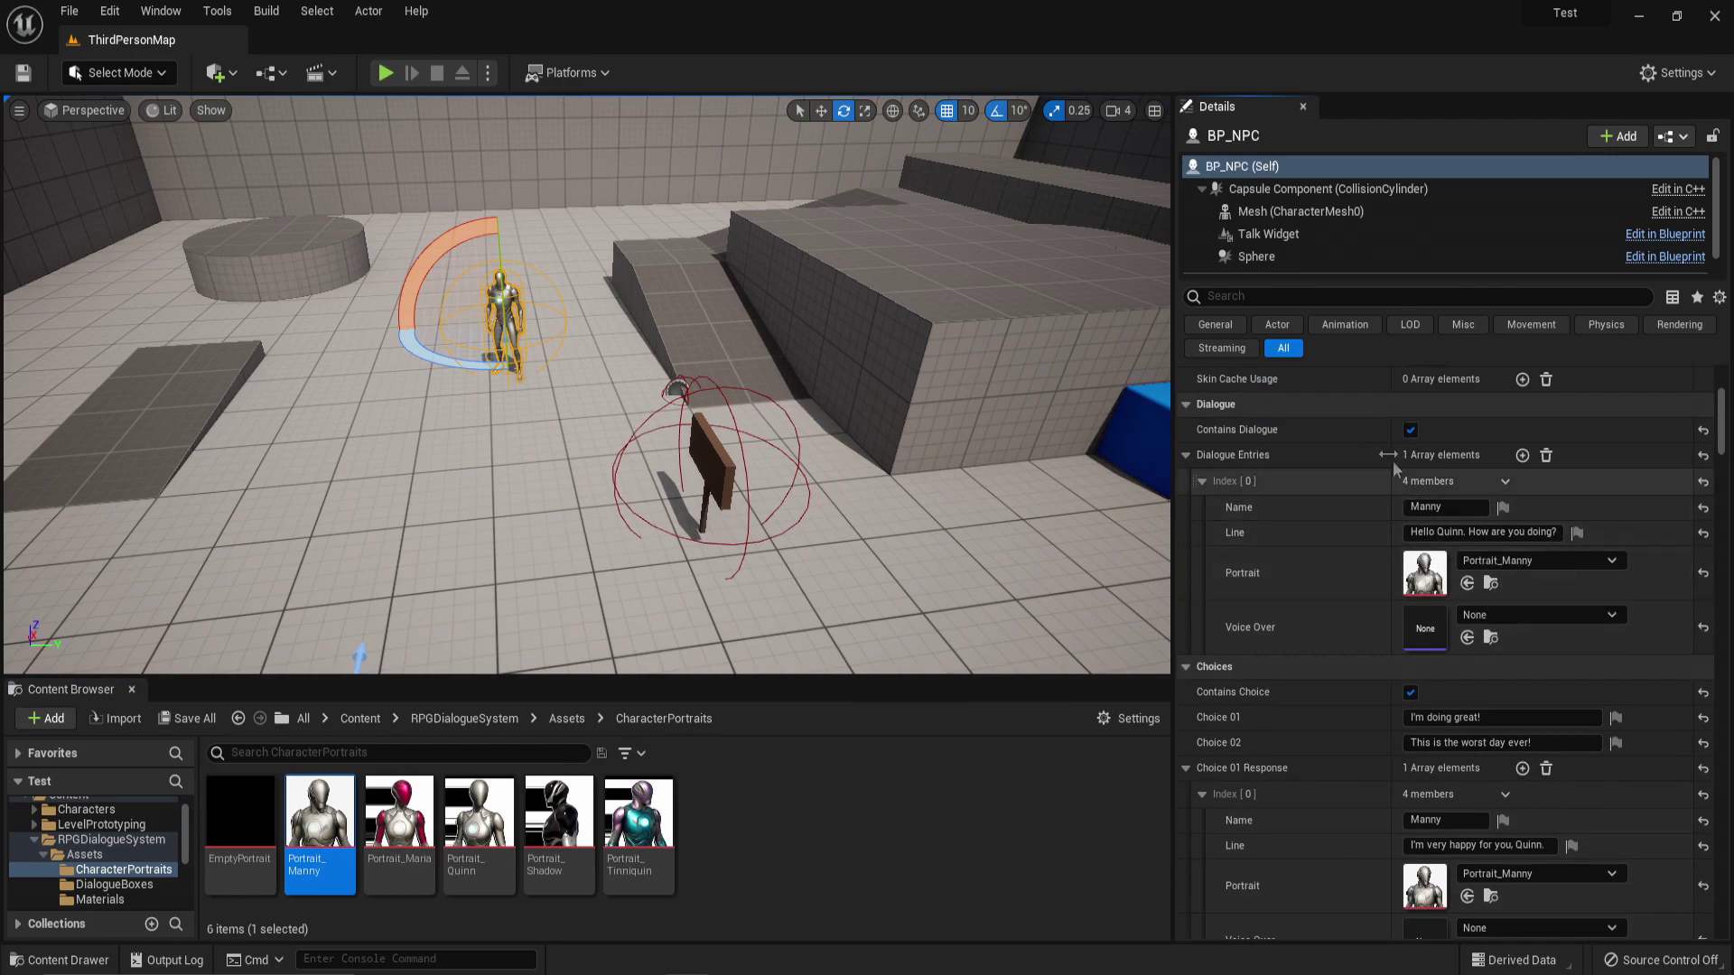
Step: Play the level, talk to the NPC, answer "I'm doing great!", walk around the level, and end the session
click(385, 73)
key(w)
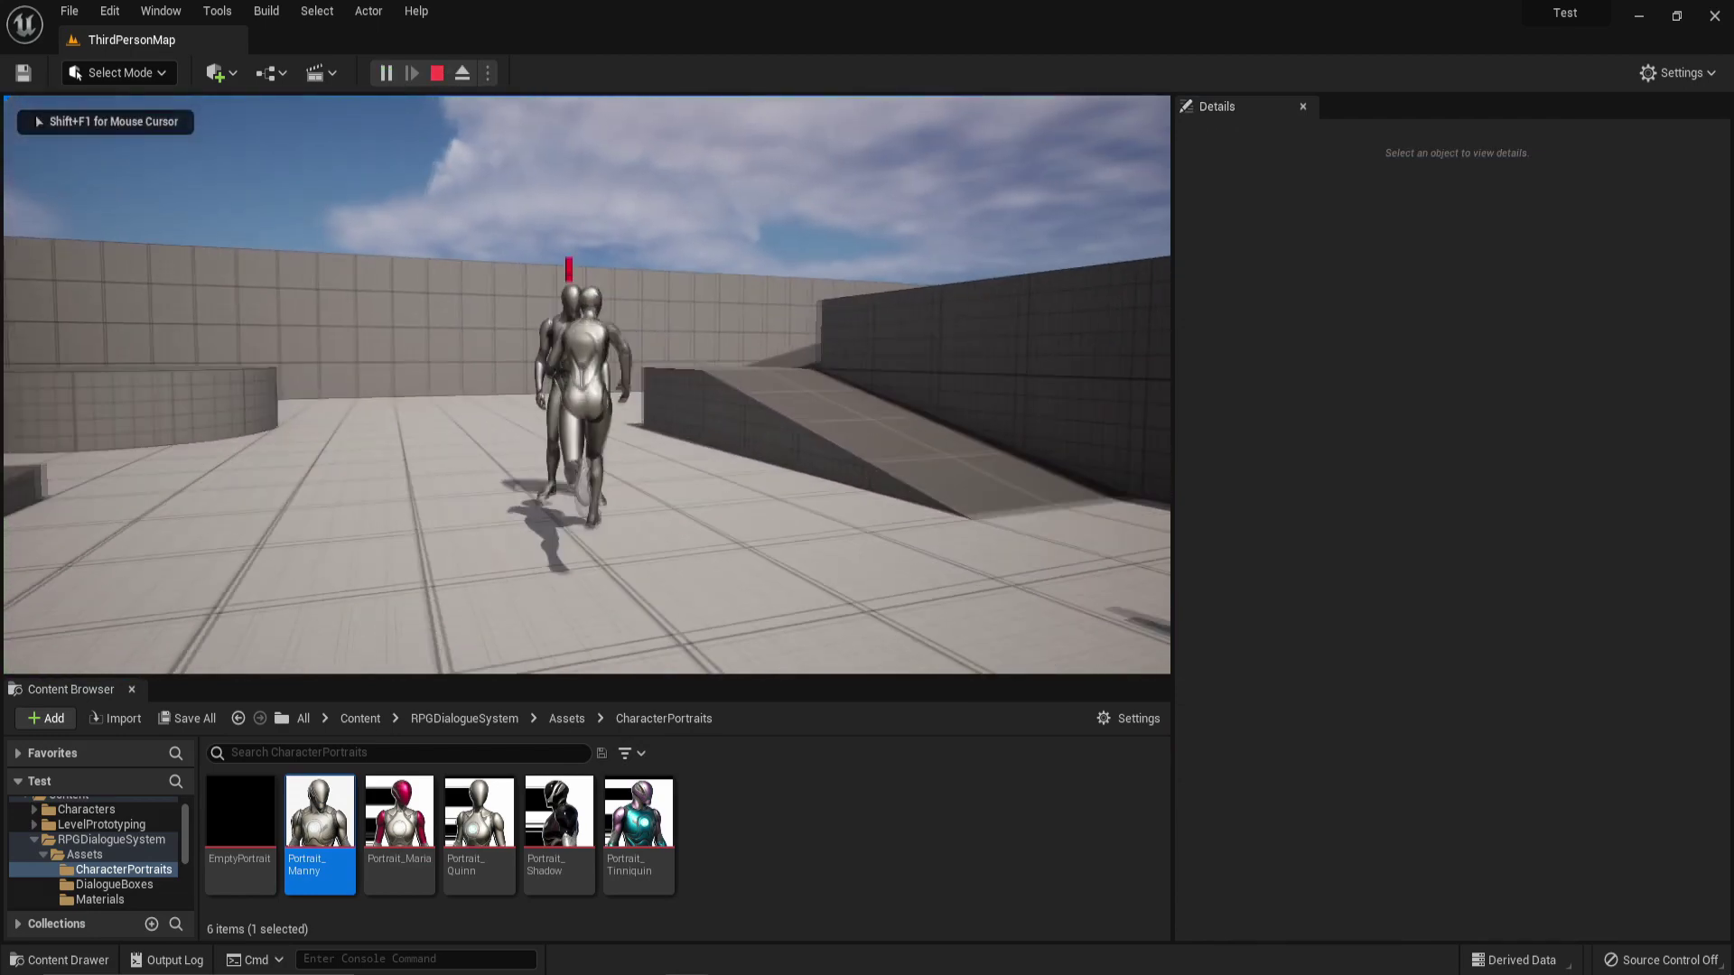
key(e)
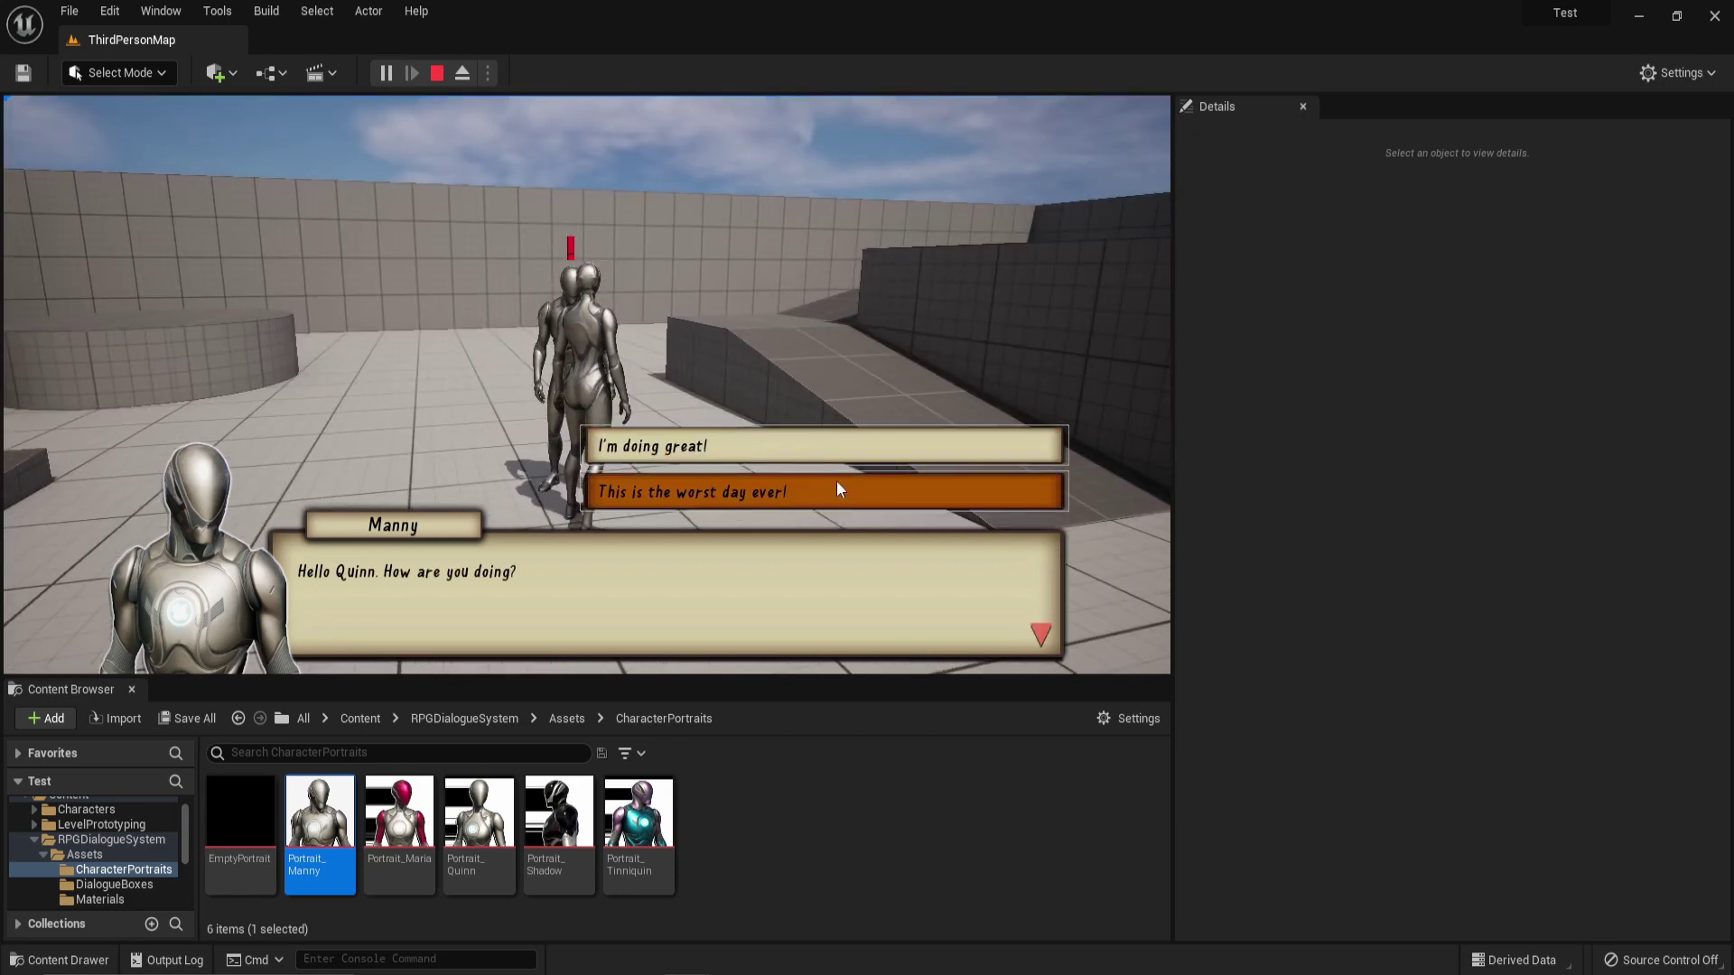
click(805, 446)
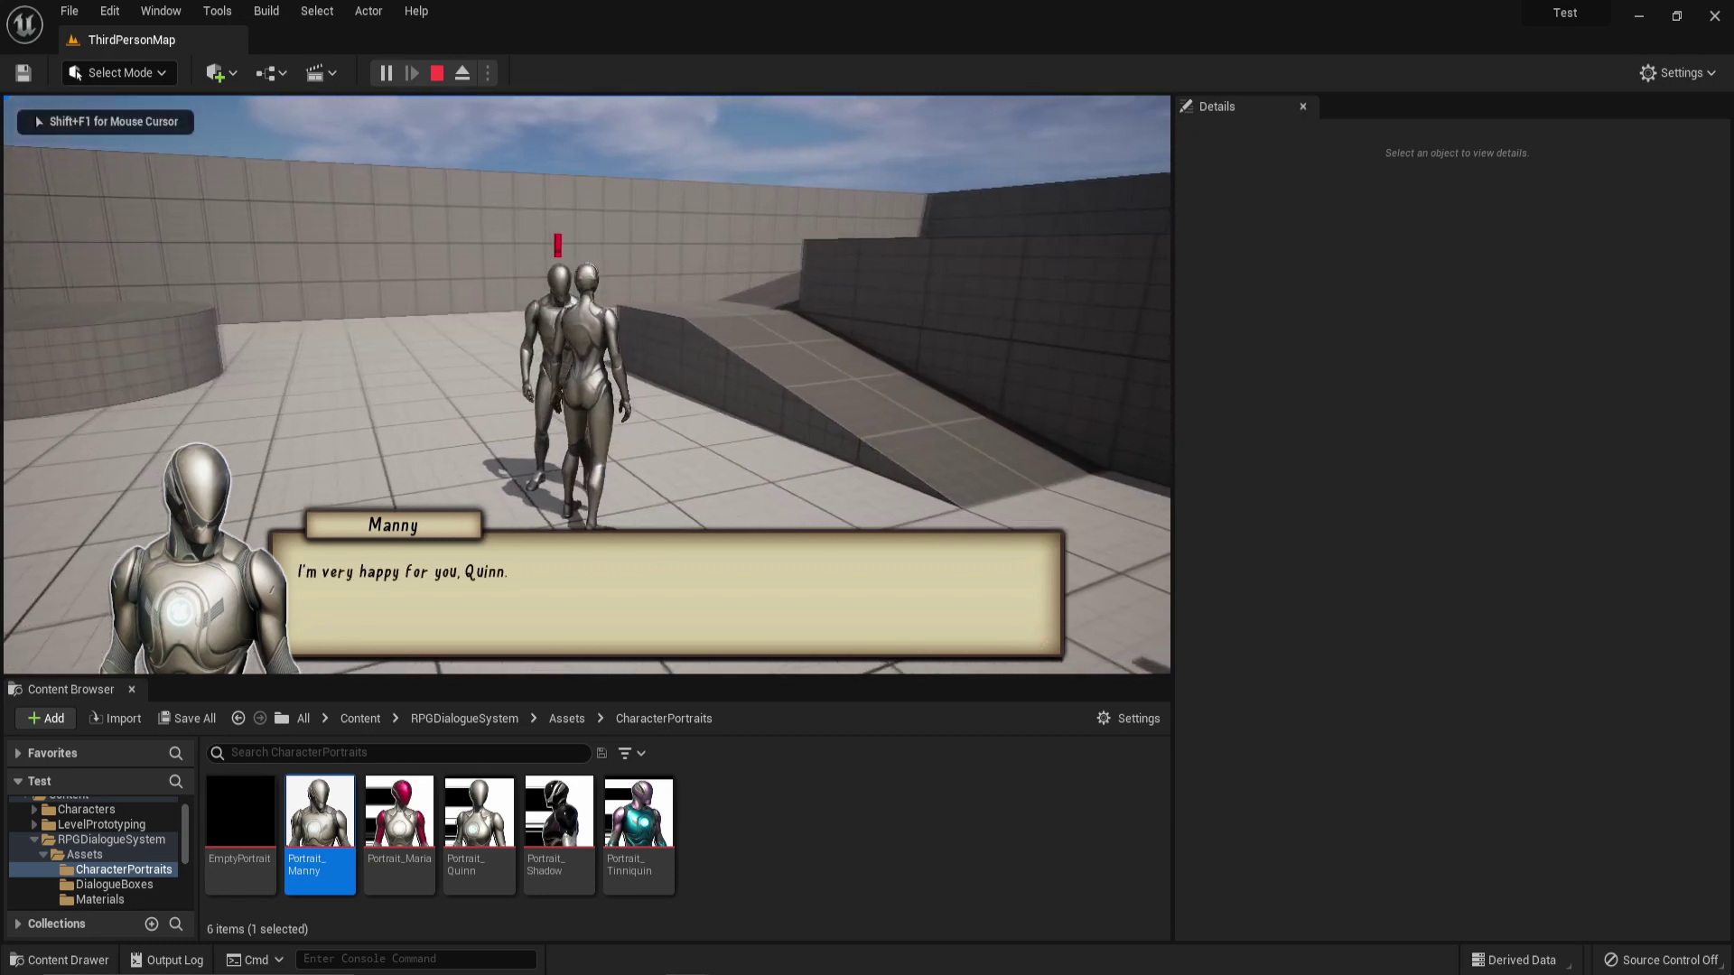
key(e)
key(e)
key(e)
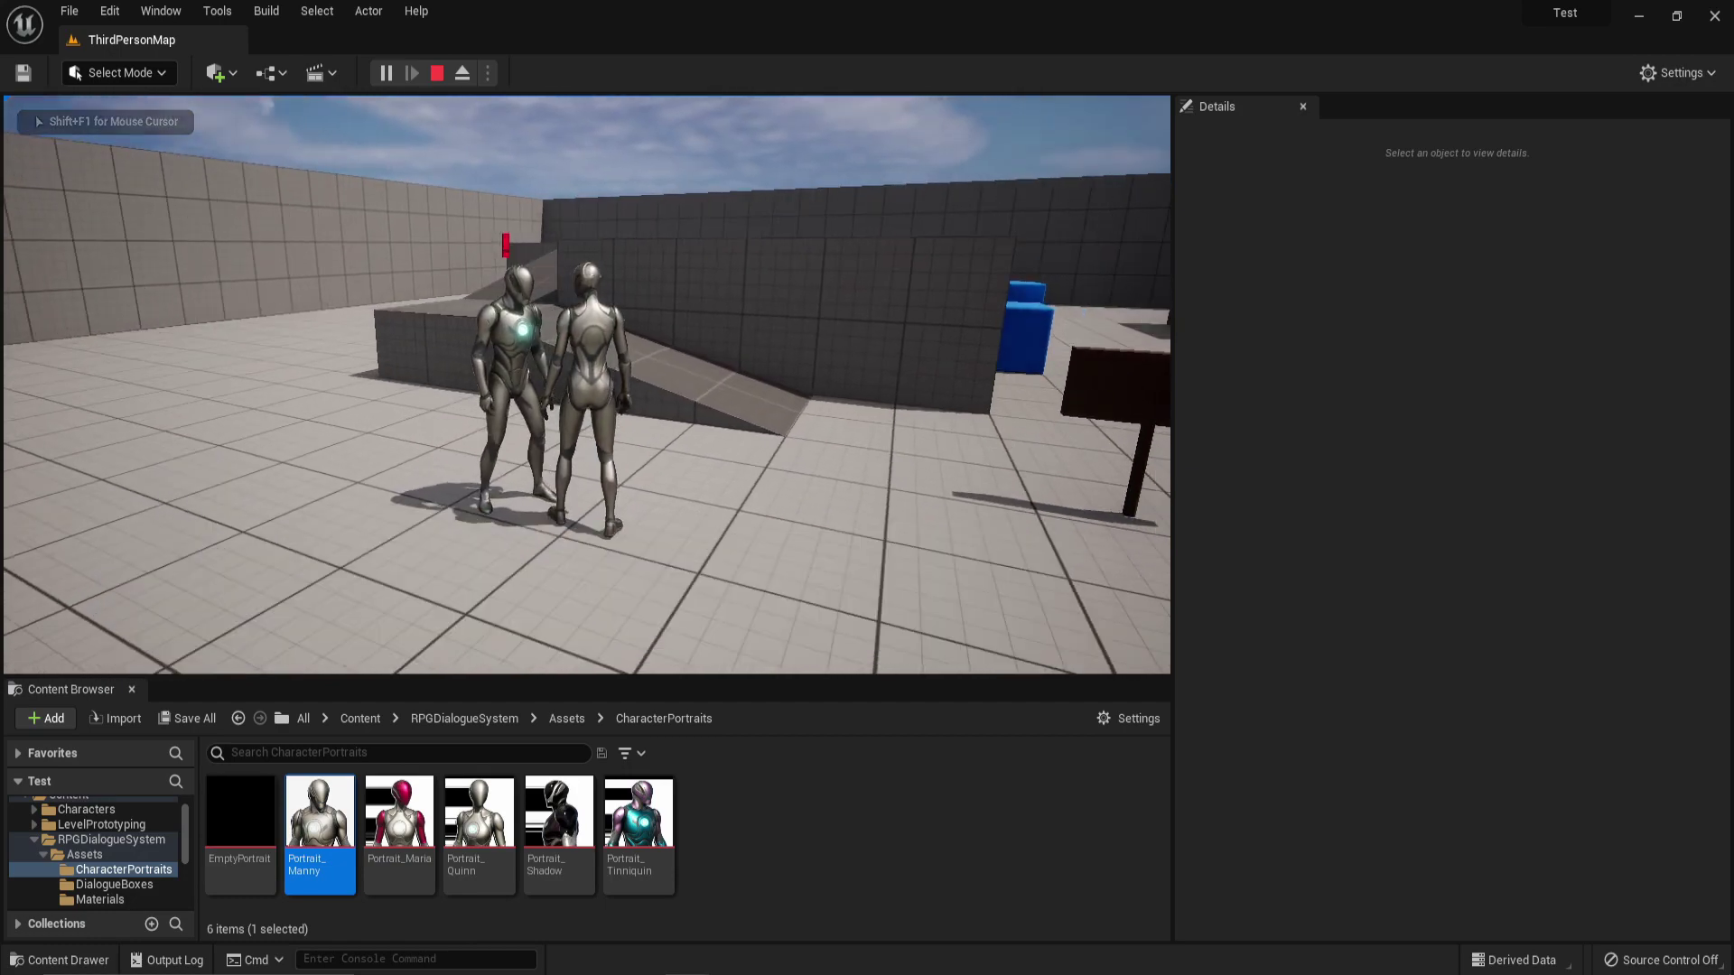
key(e)
key(e)
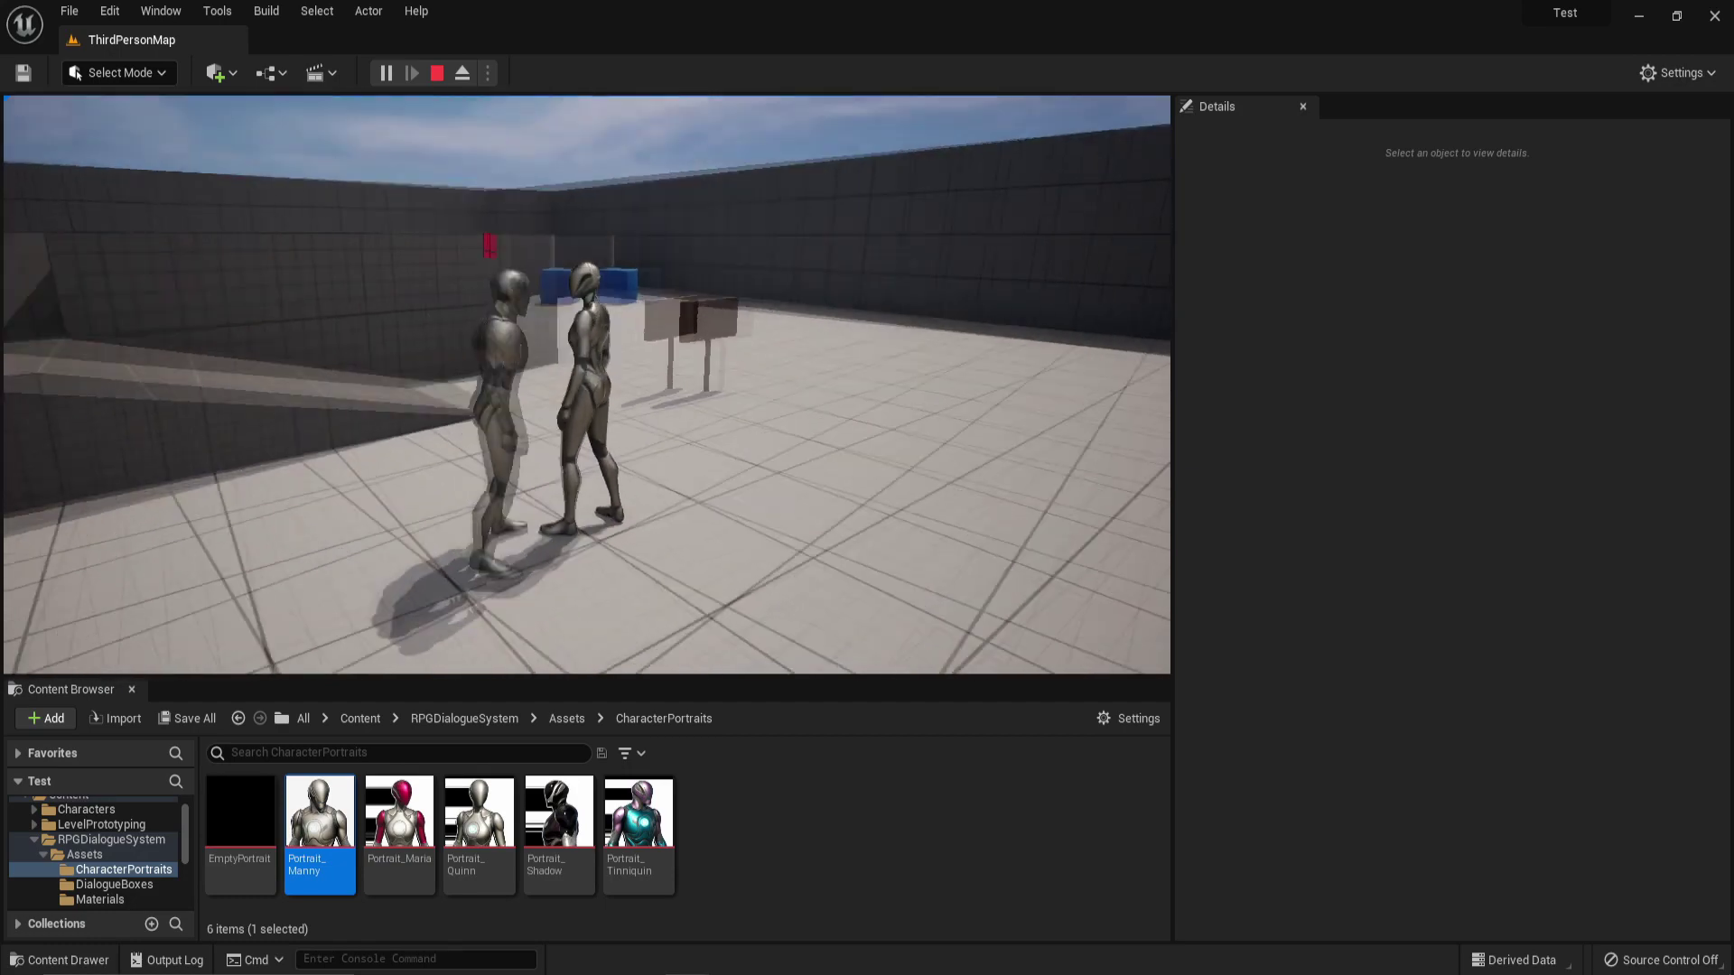
key(w)
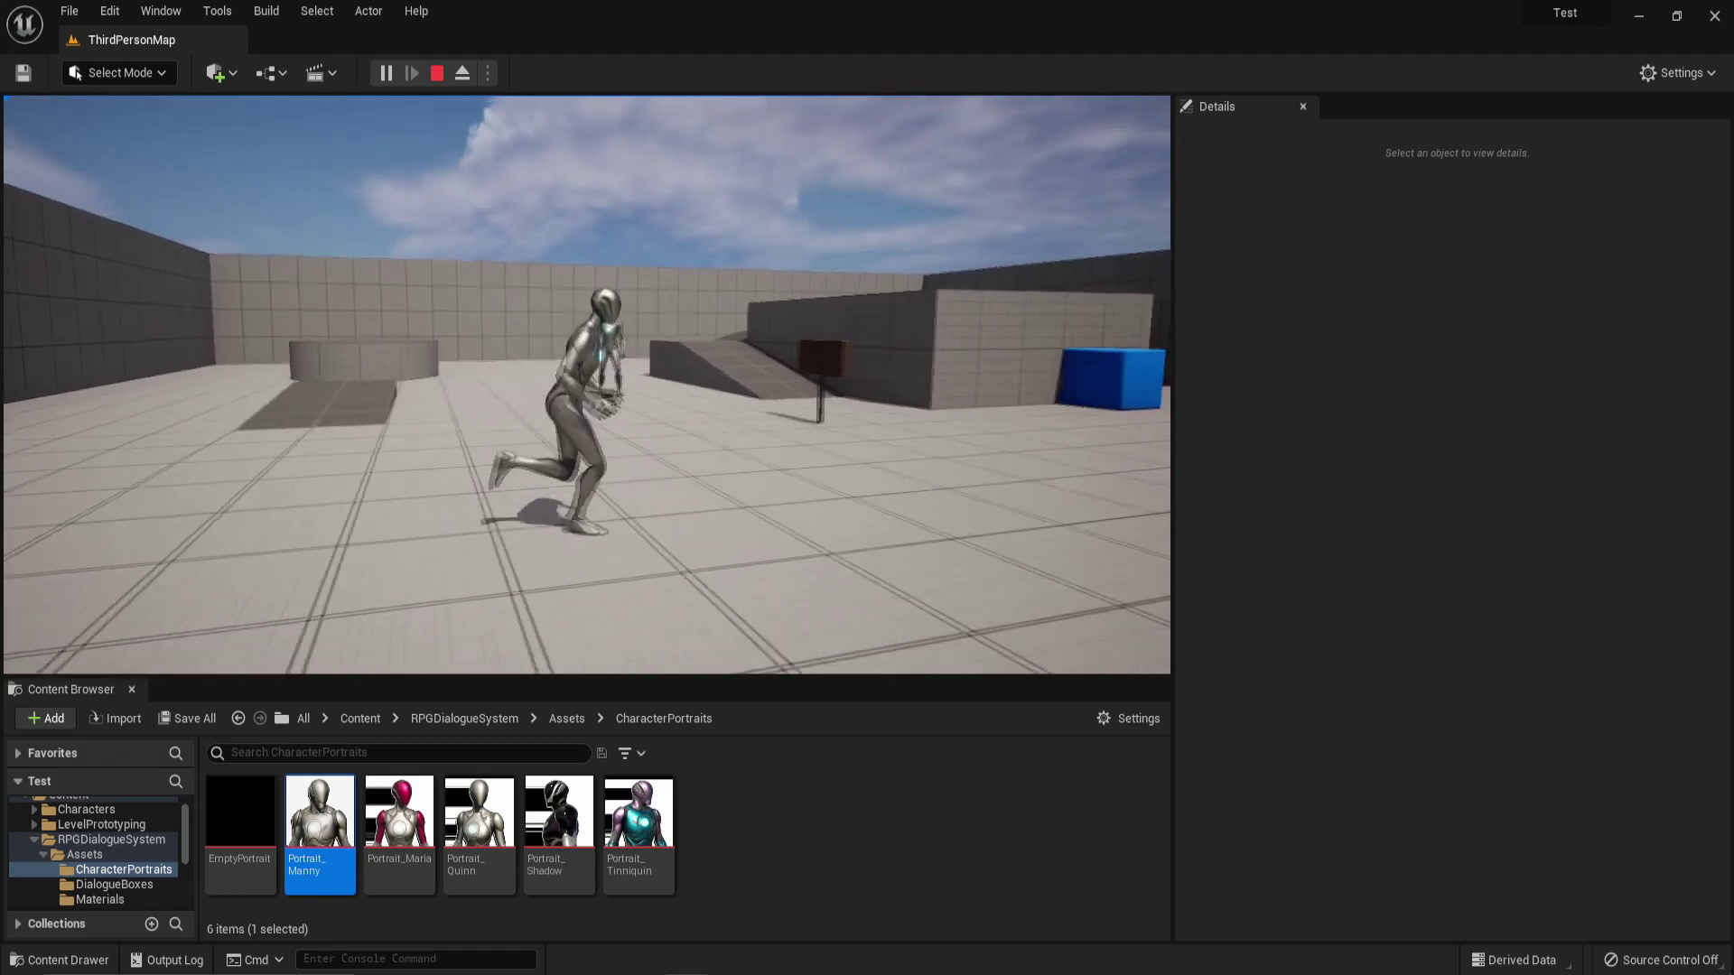
key(w)
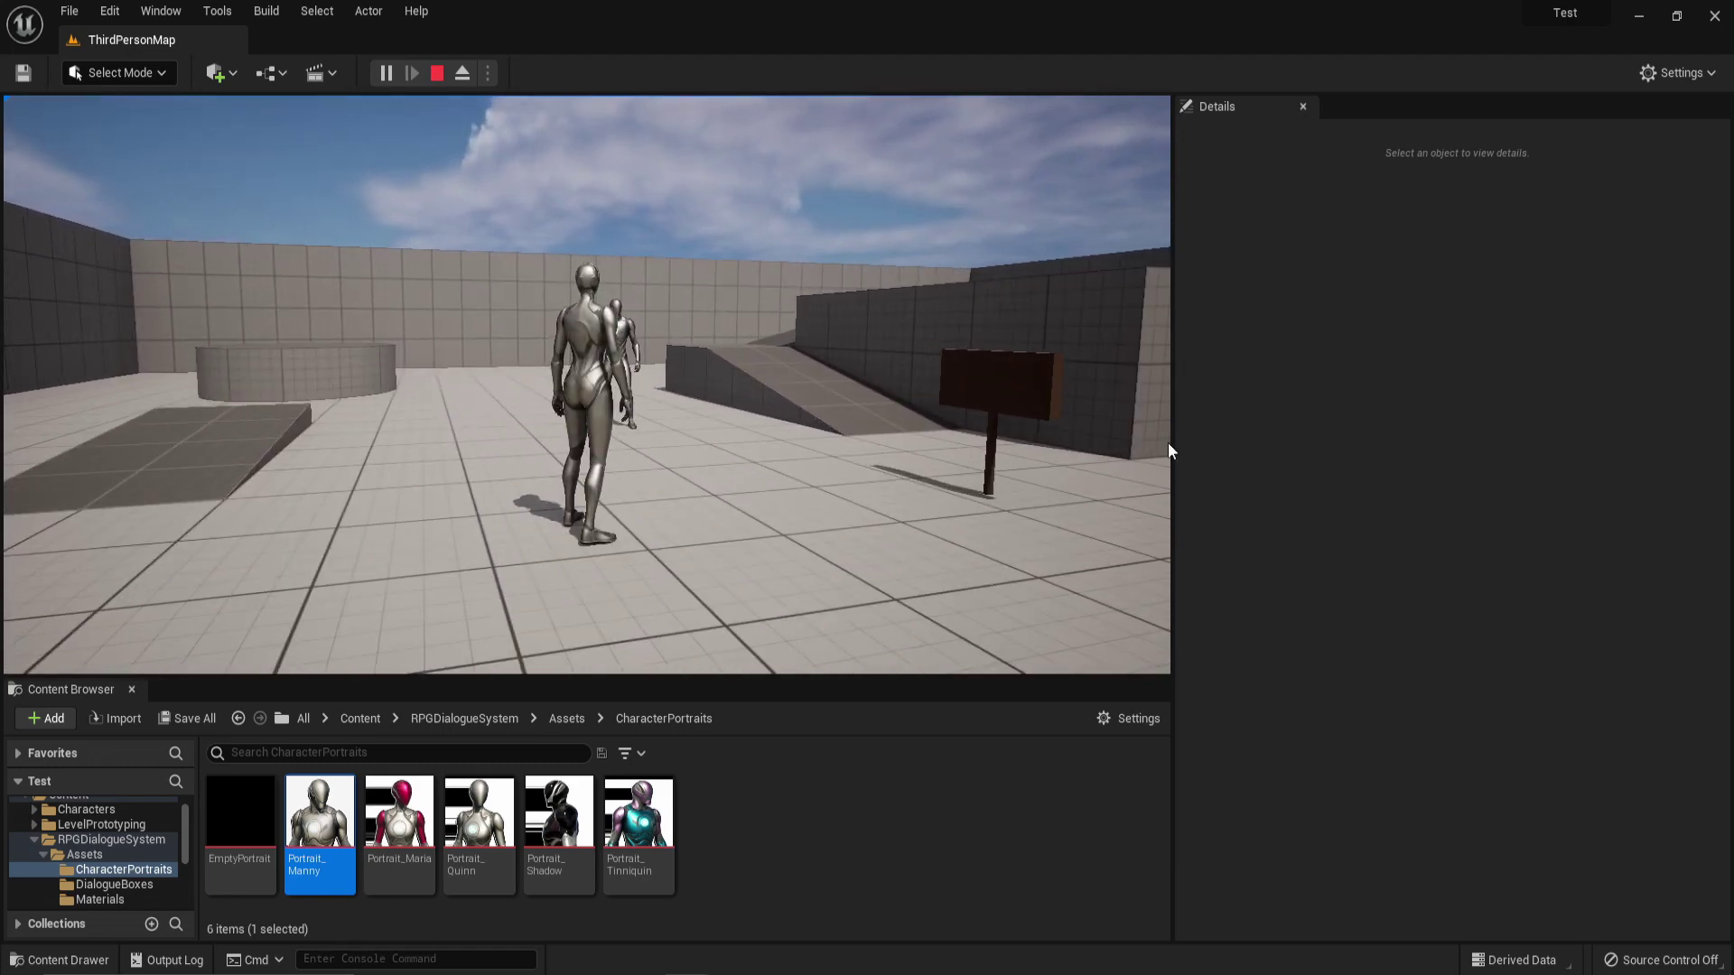
key(Escape)
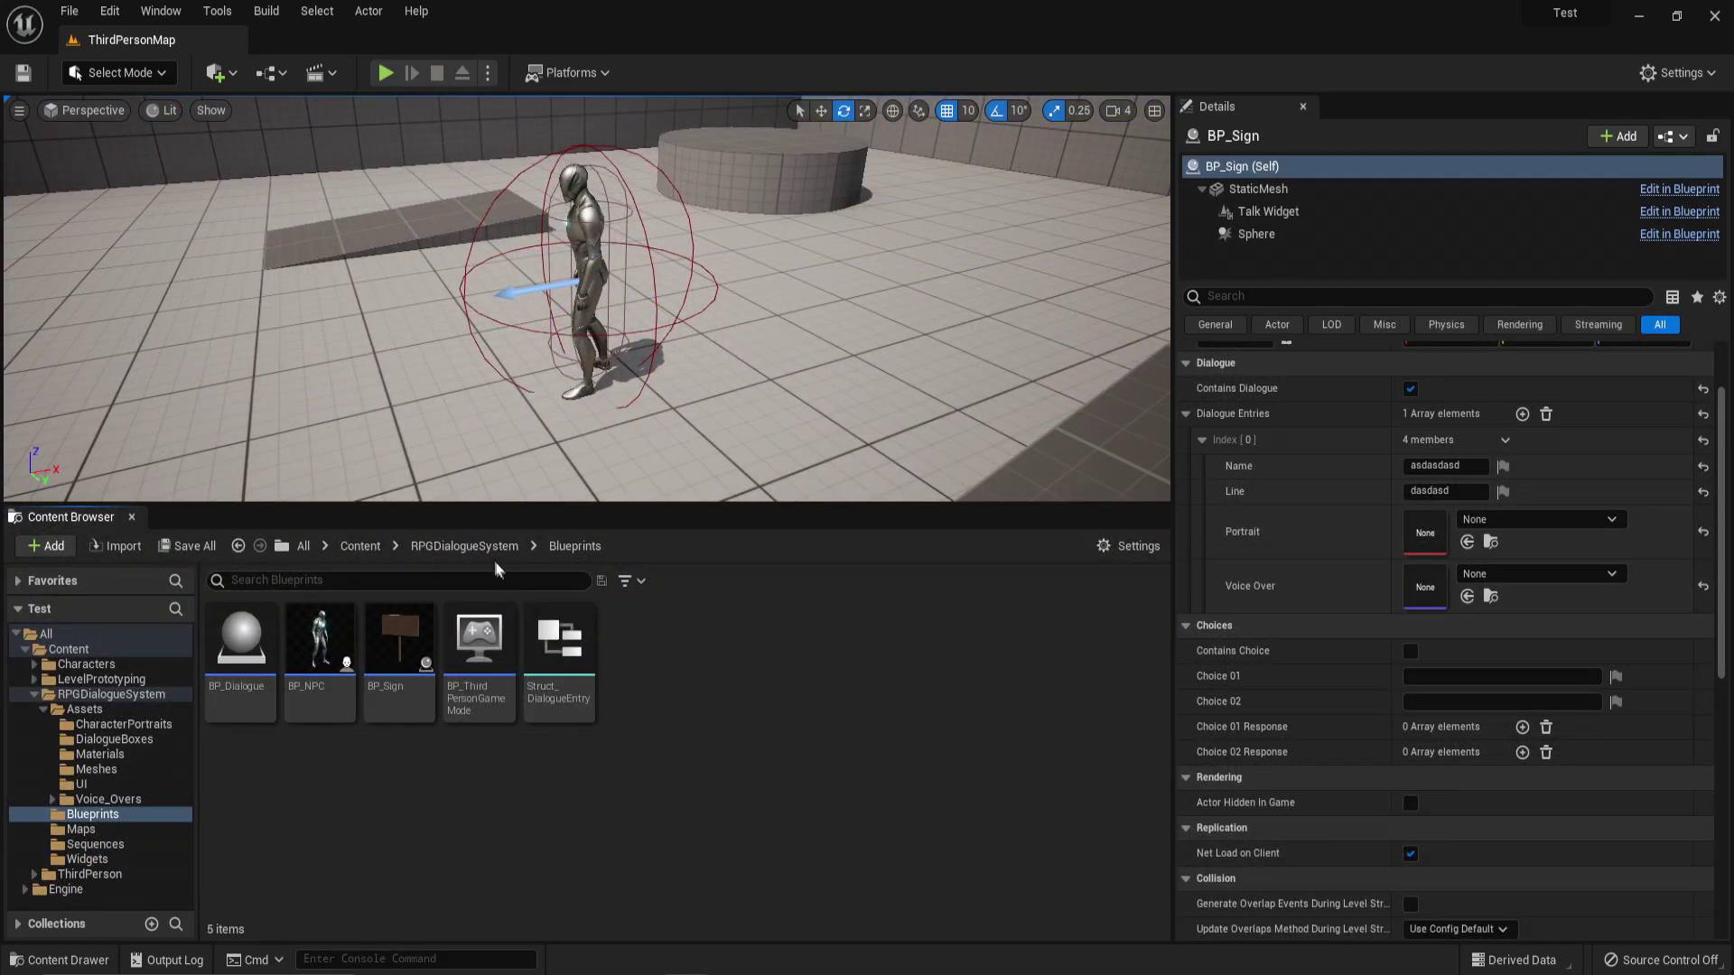
Step: Open the Widget_Dialogue blueprint from the RPGDialogueSystem Widgets folder
click(487, 546)
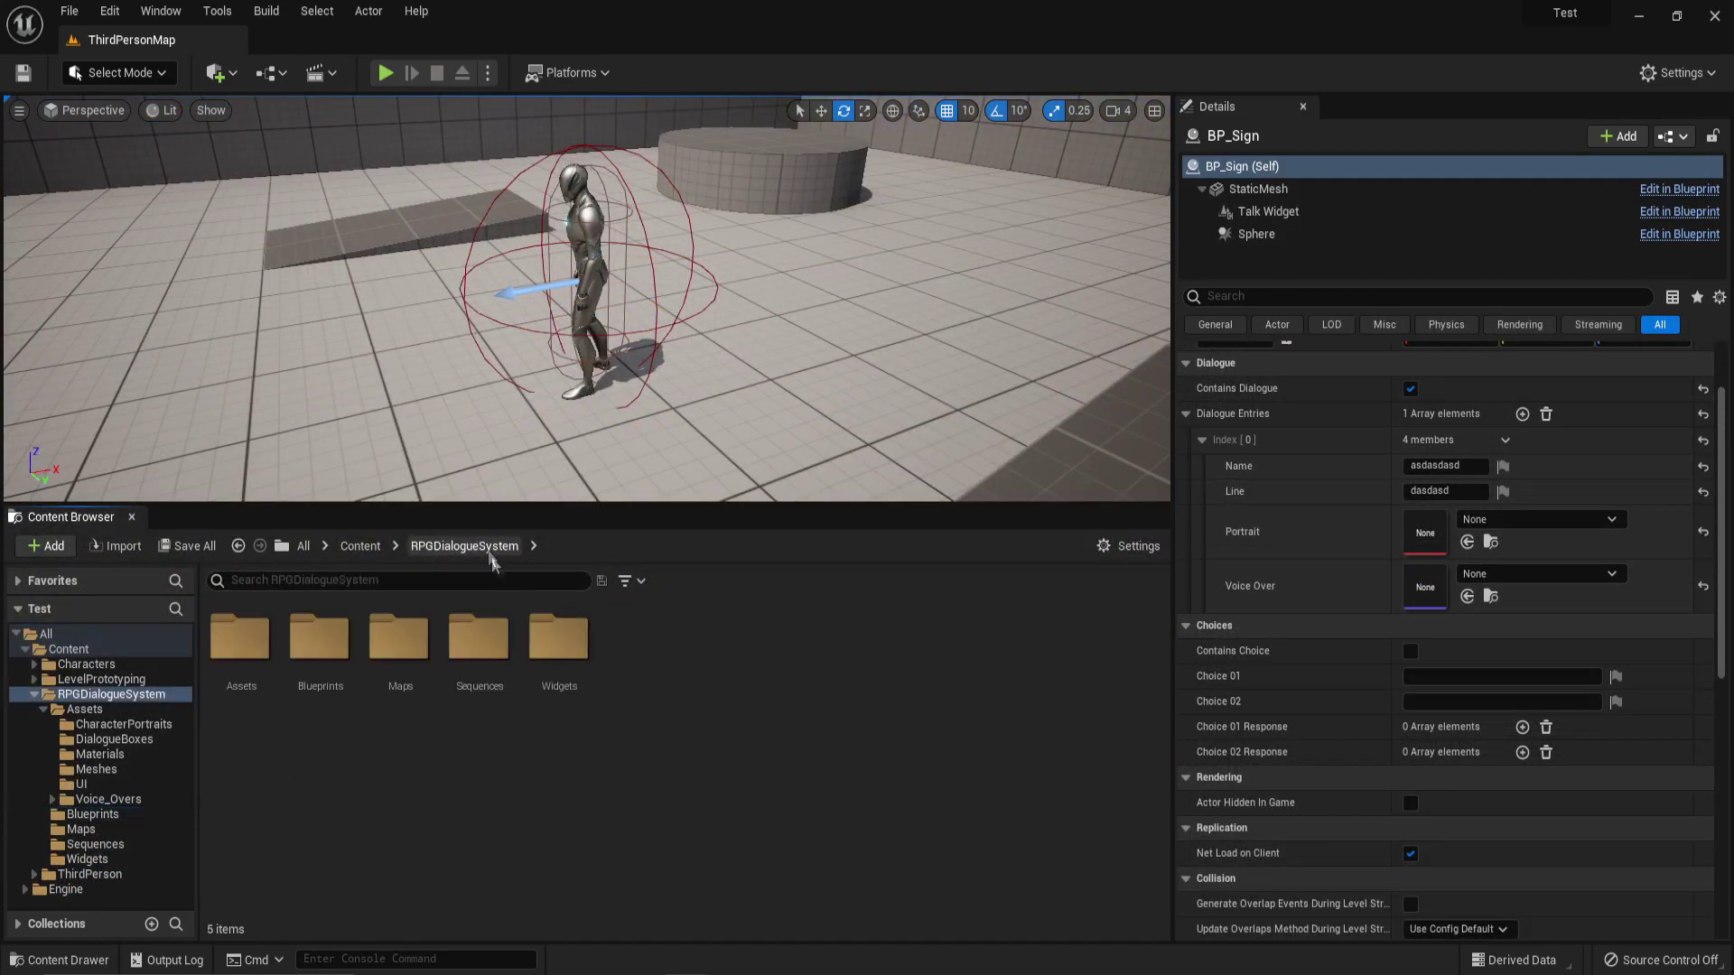
double_click(569, 654)
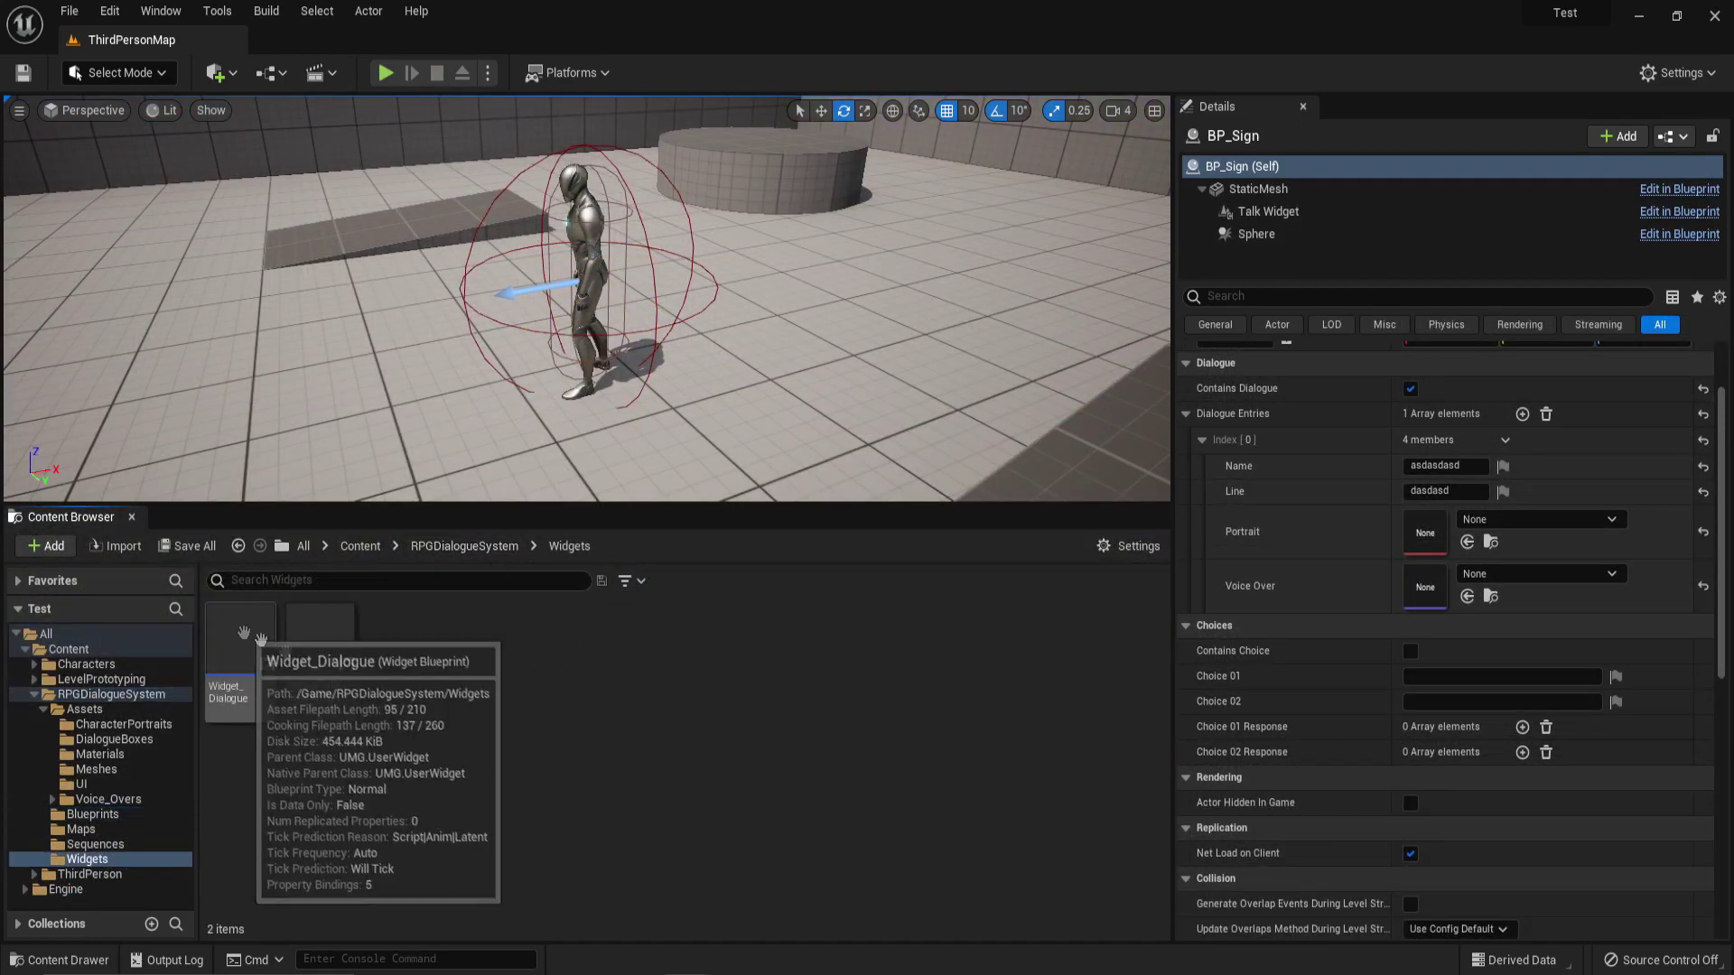
double_click(239, 643)
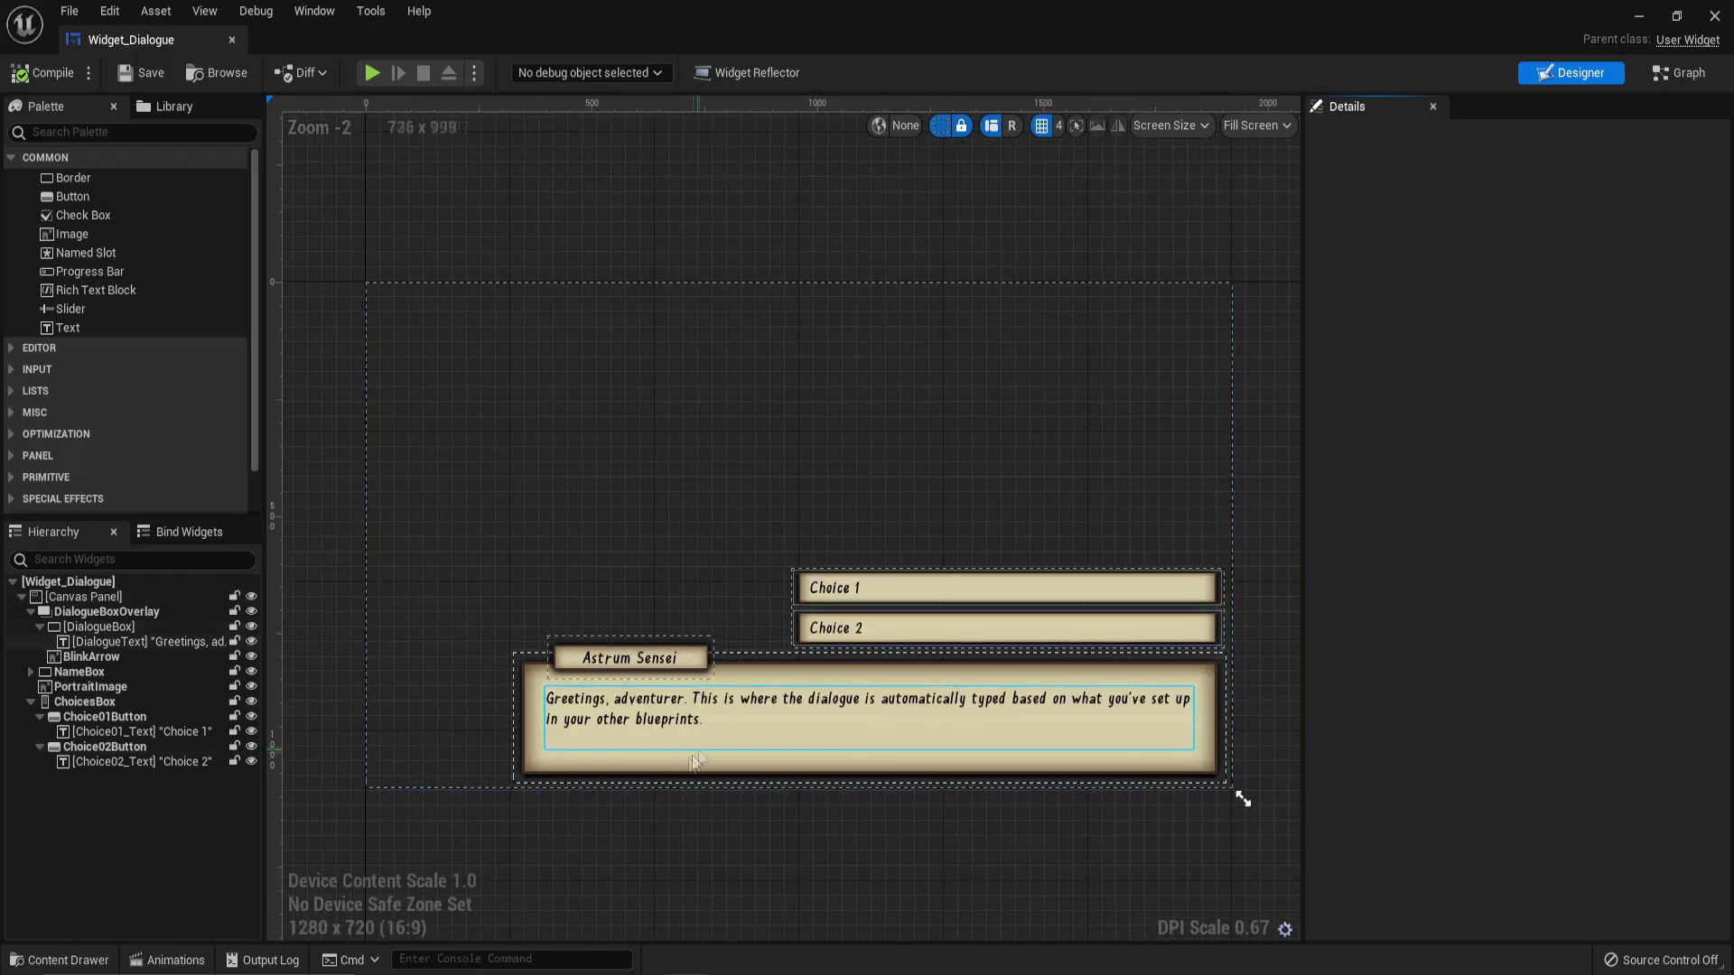
Step: Set the brush image of the DialogueBox border to the Blue_Dialogue_Box texture
click(673, 775)
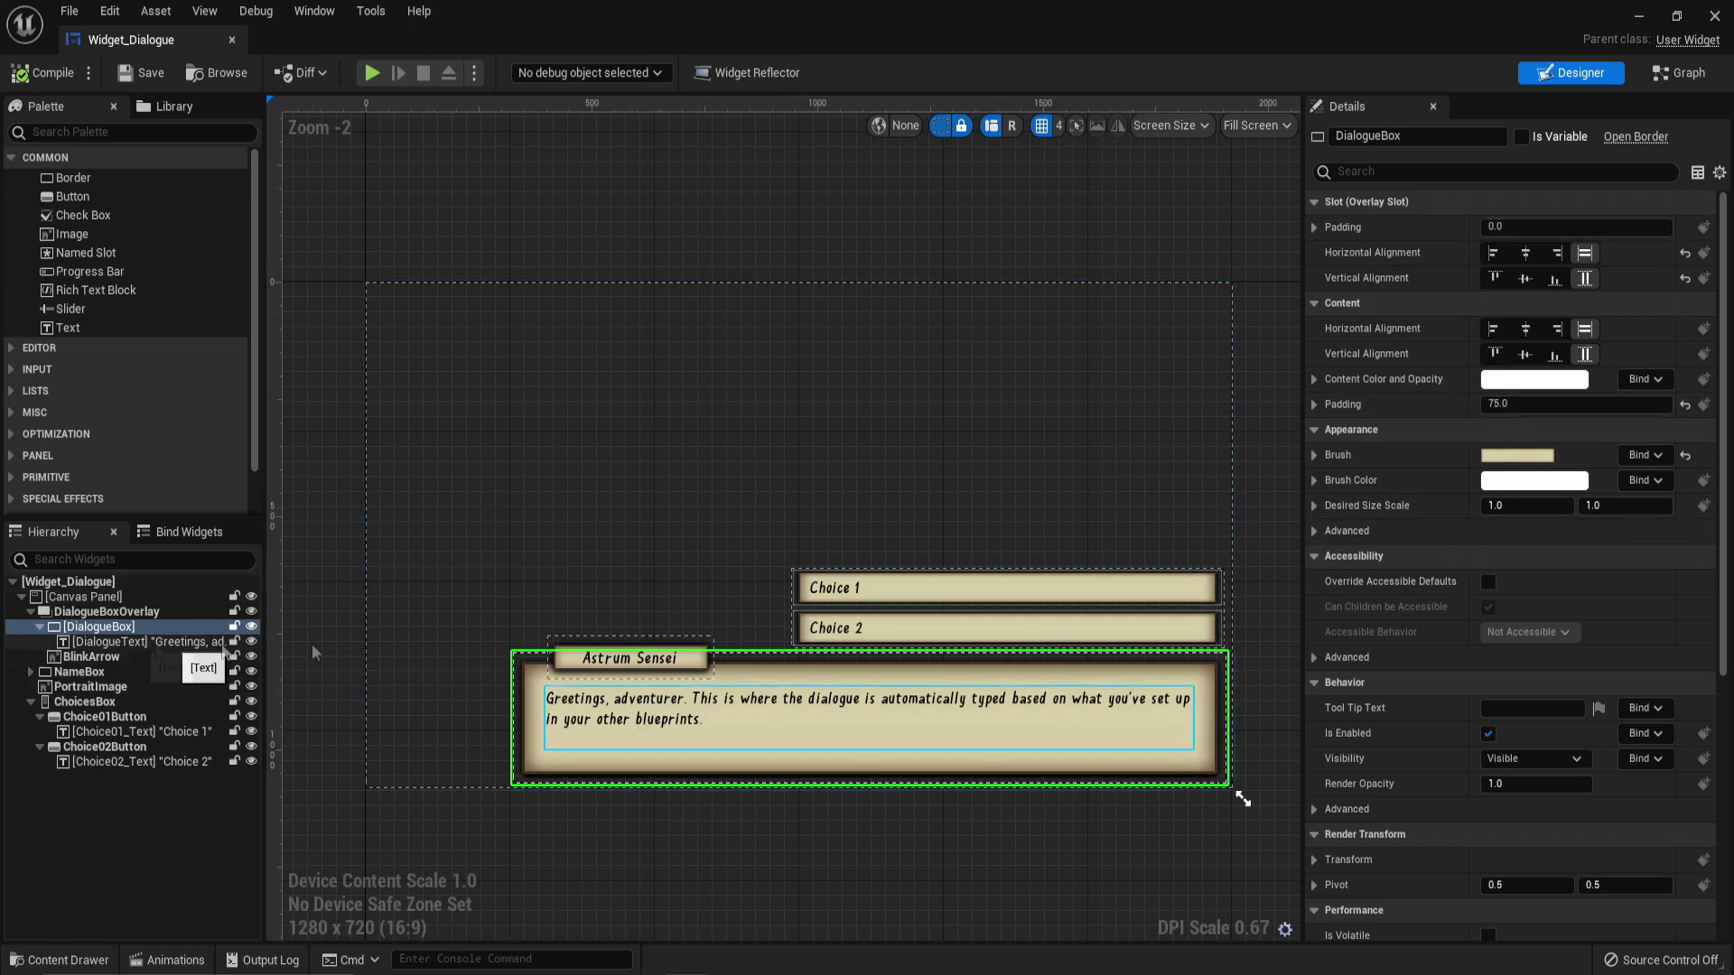
click(1314, 456)
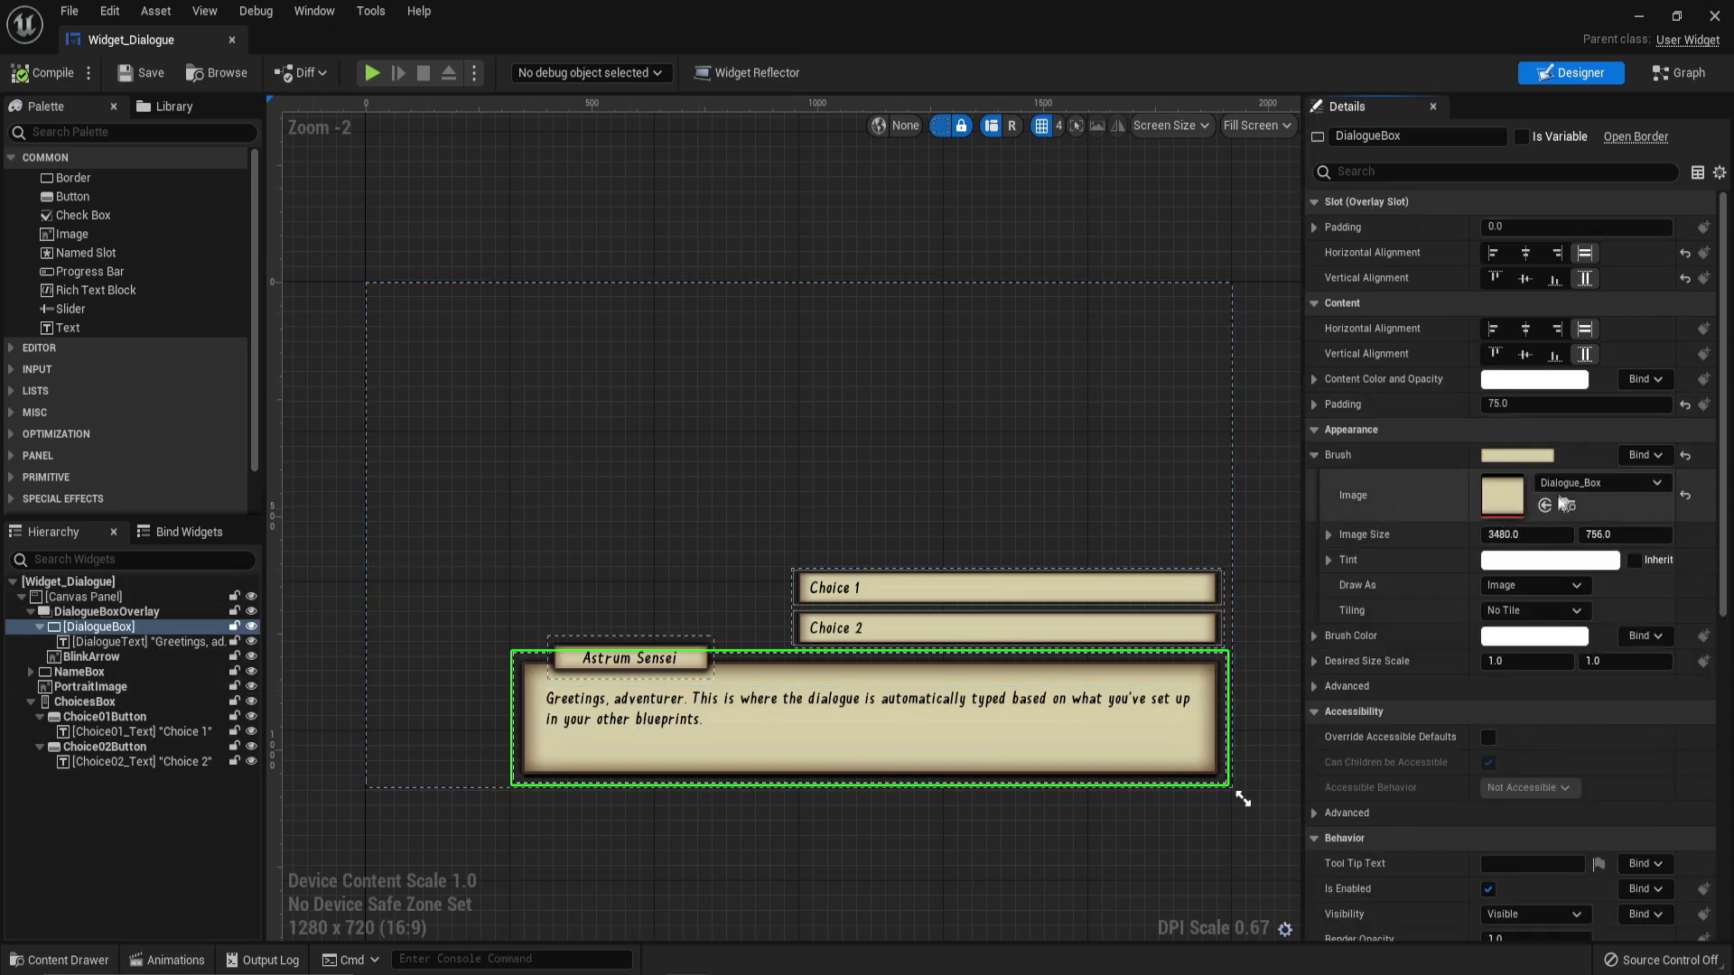
click(1436, 492)
text(dialogue)
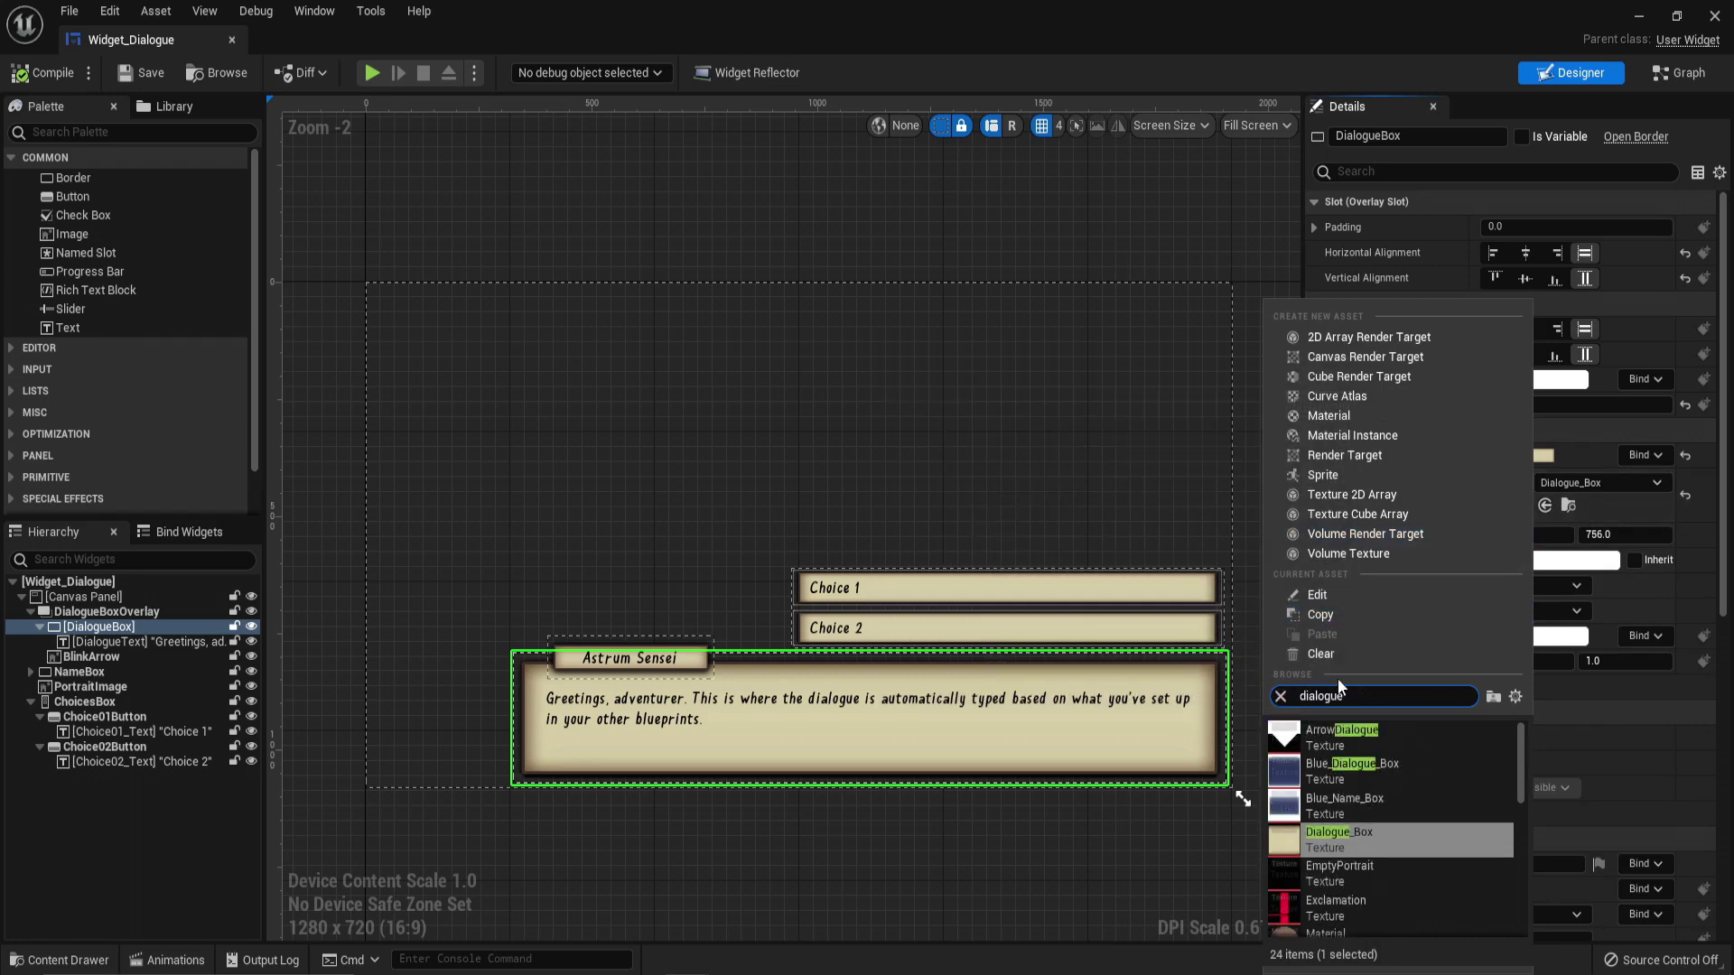
click(1384, 773)
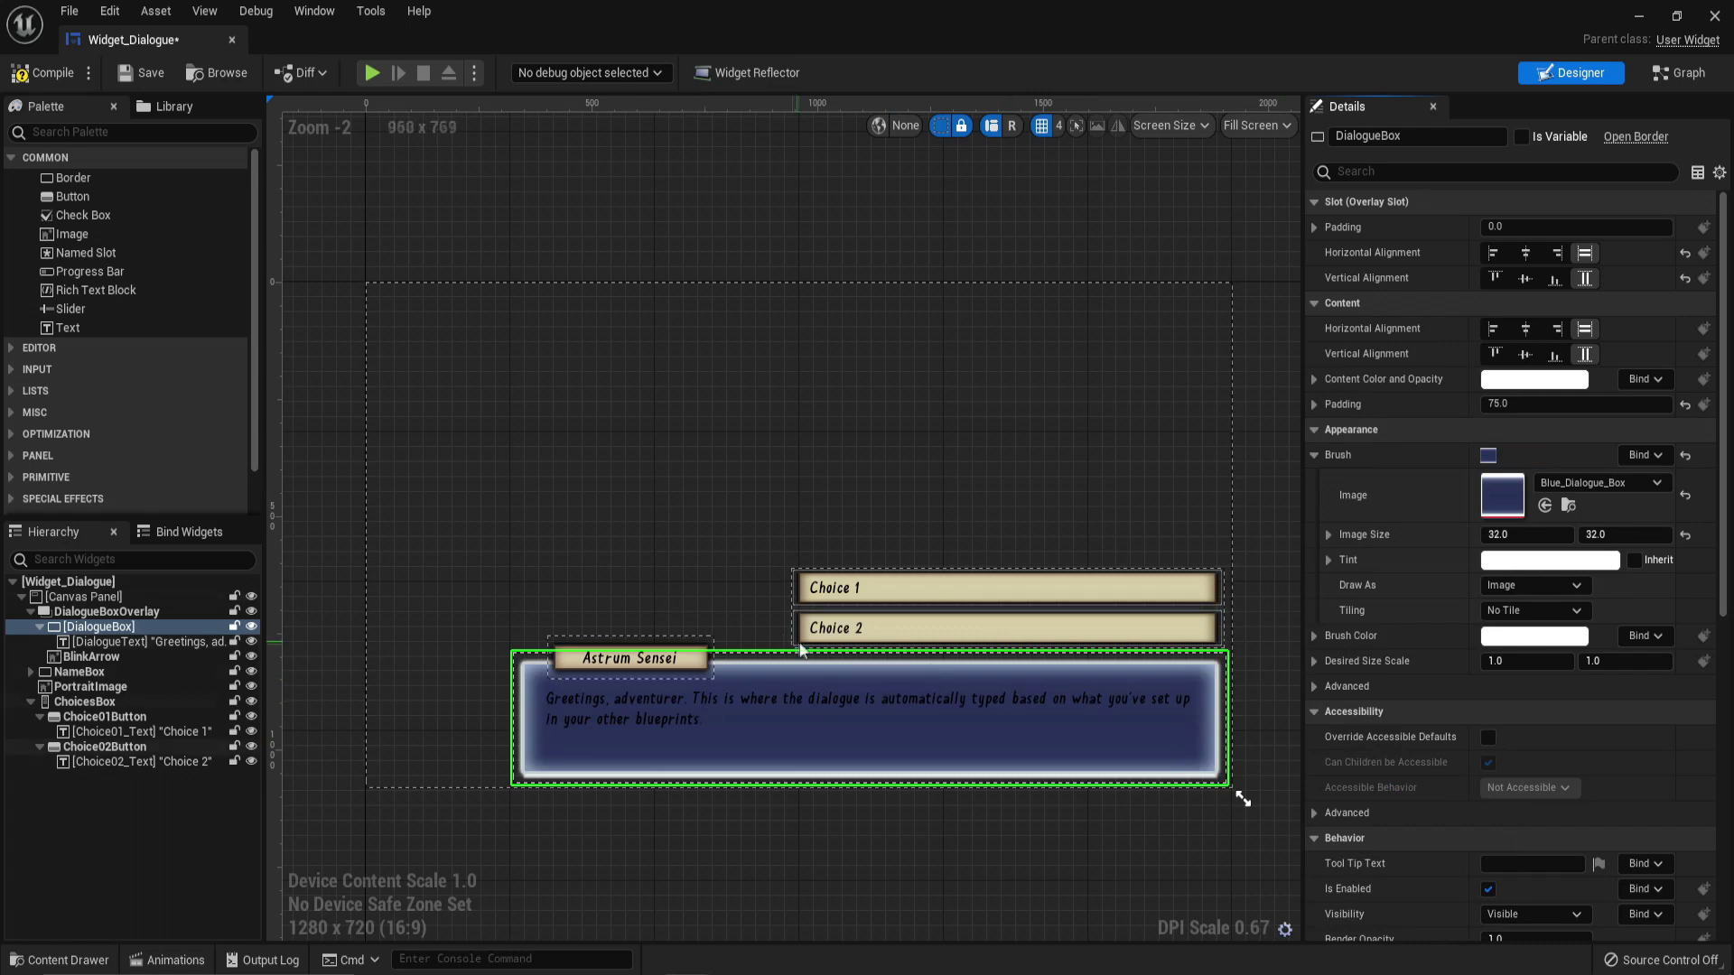
Step: Set the brush image of the NameBox border to the Blue_Name_Box texture
click(633, 658)
click(1581, 609)
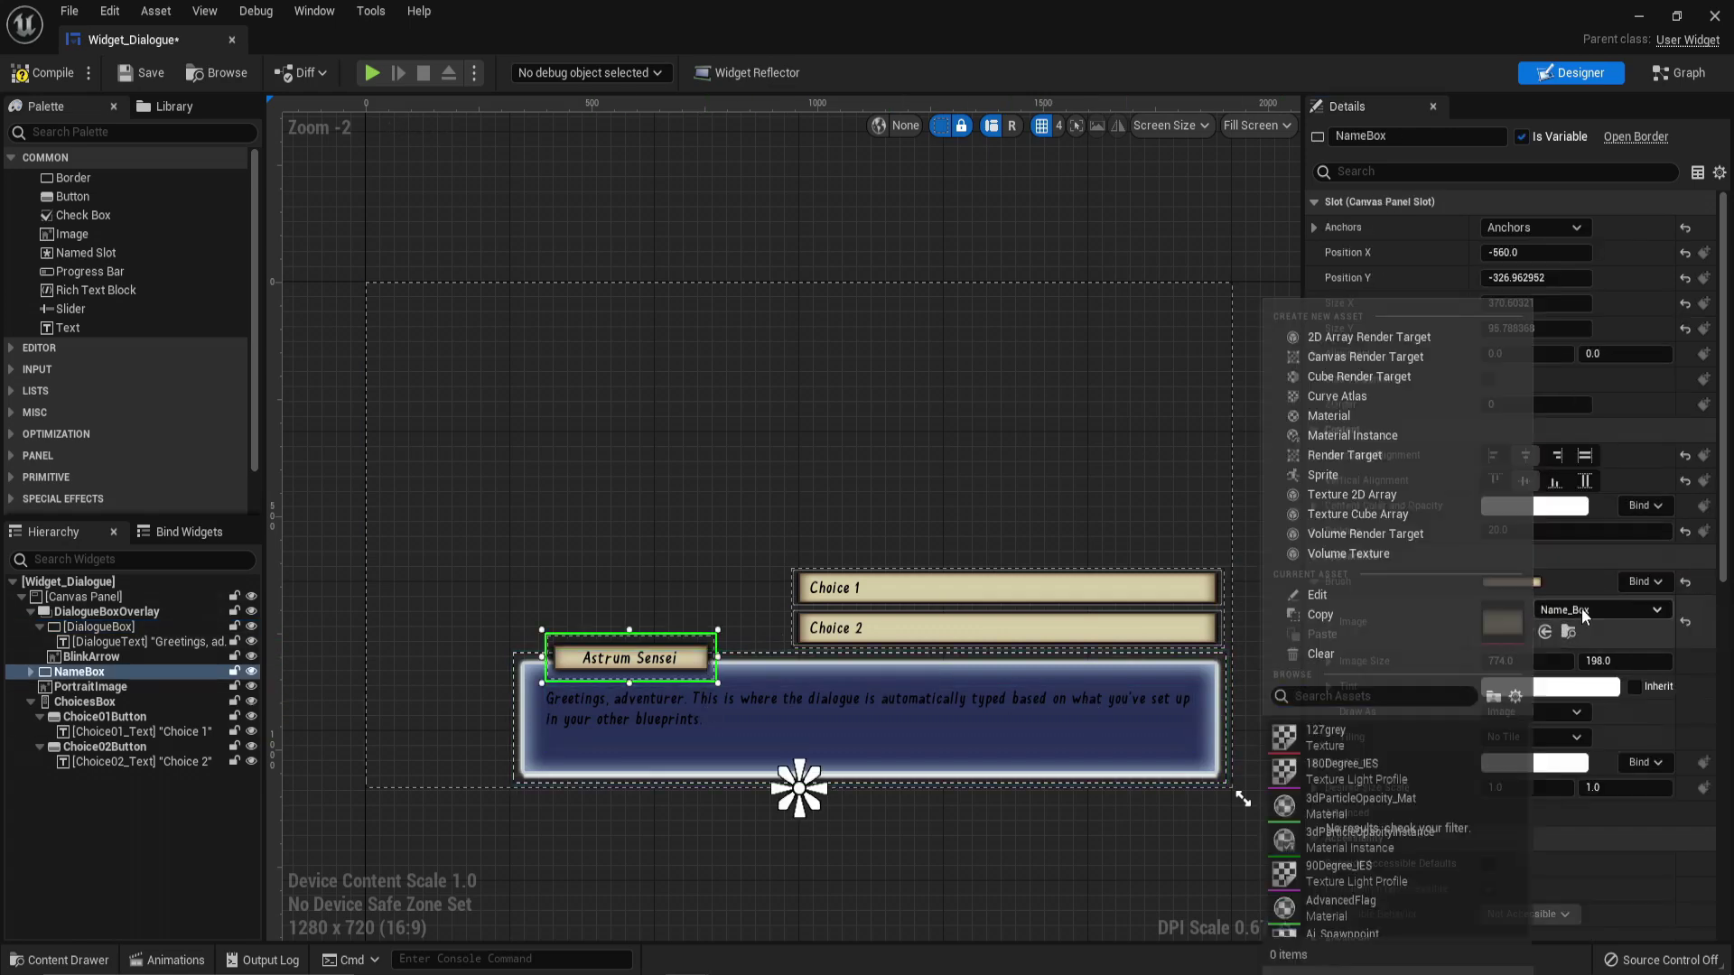
text(name b)
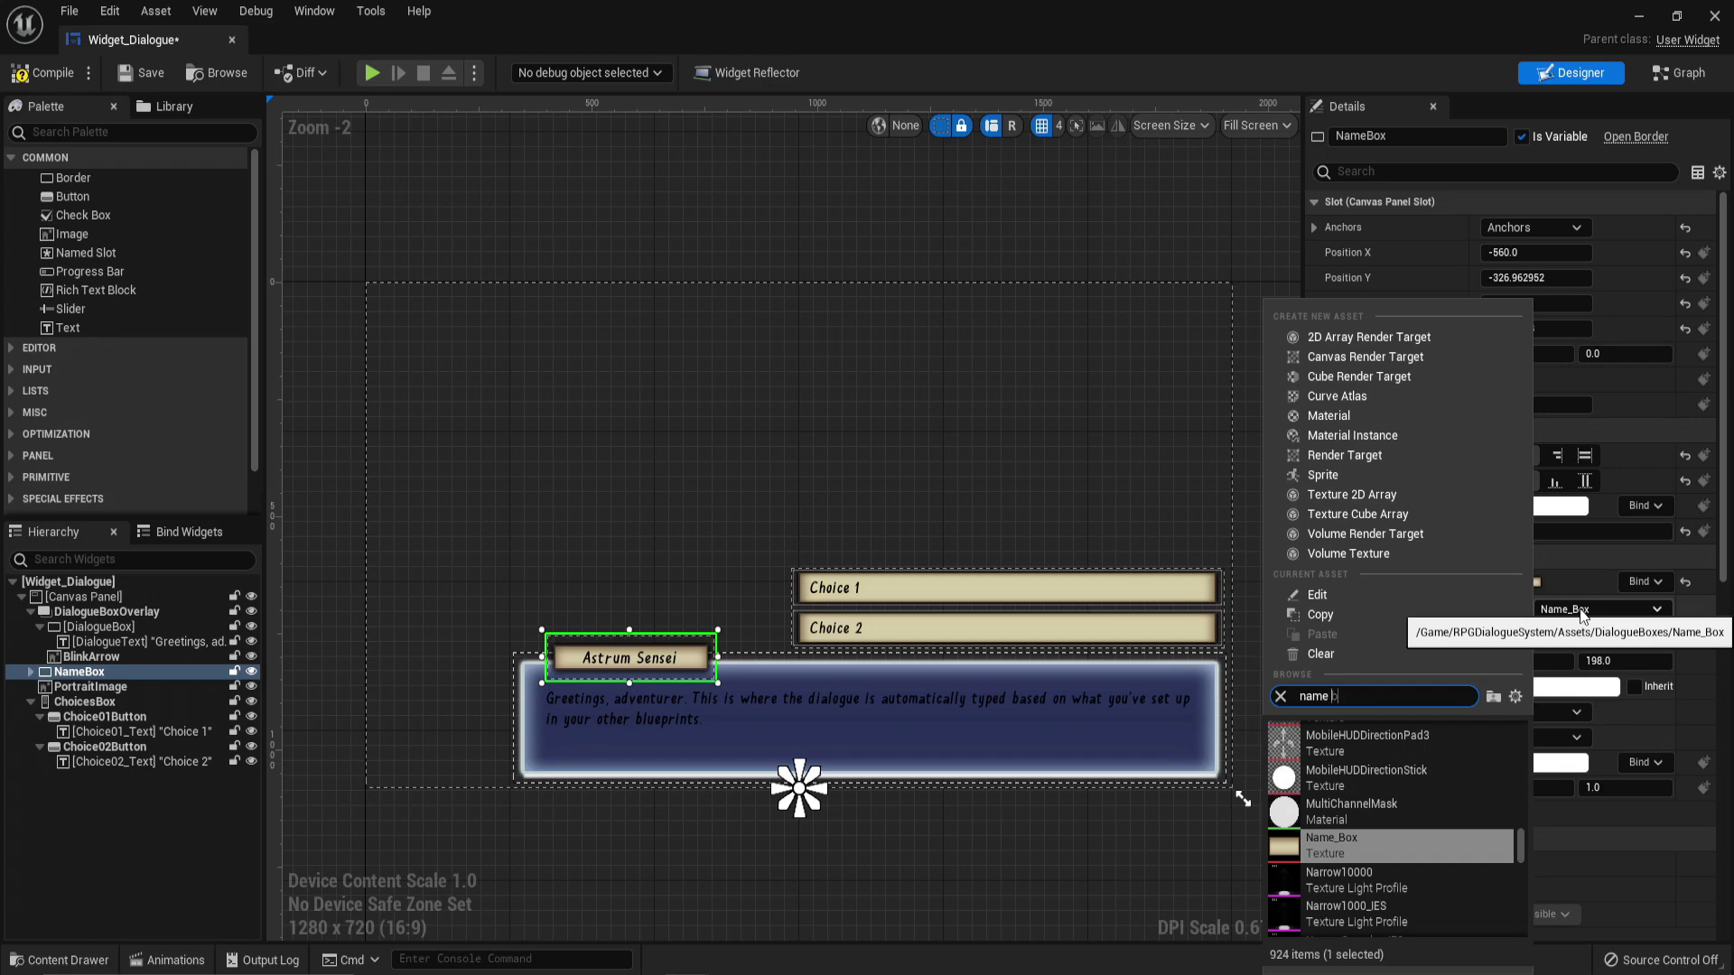
text(ox)
click(1461, 733)
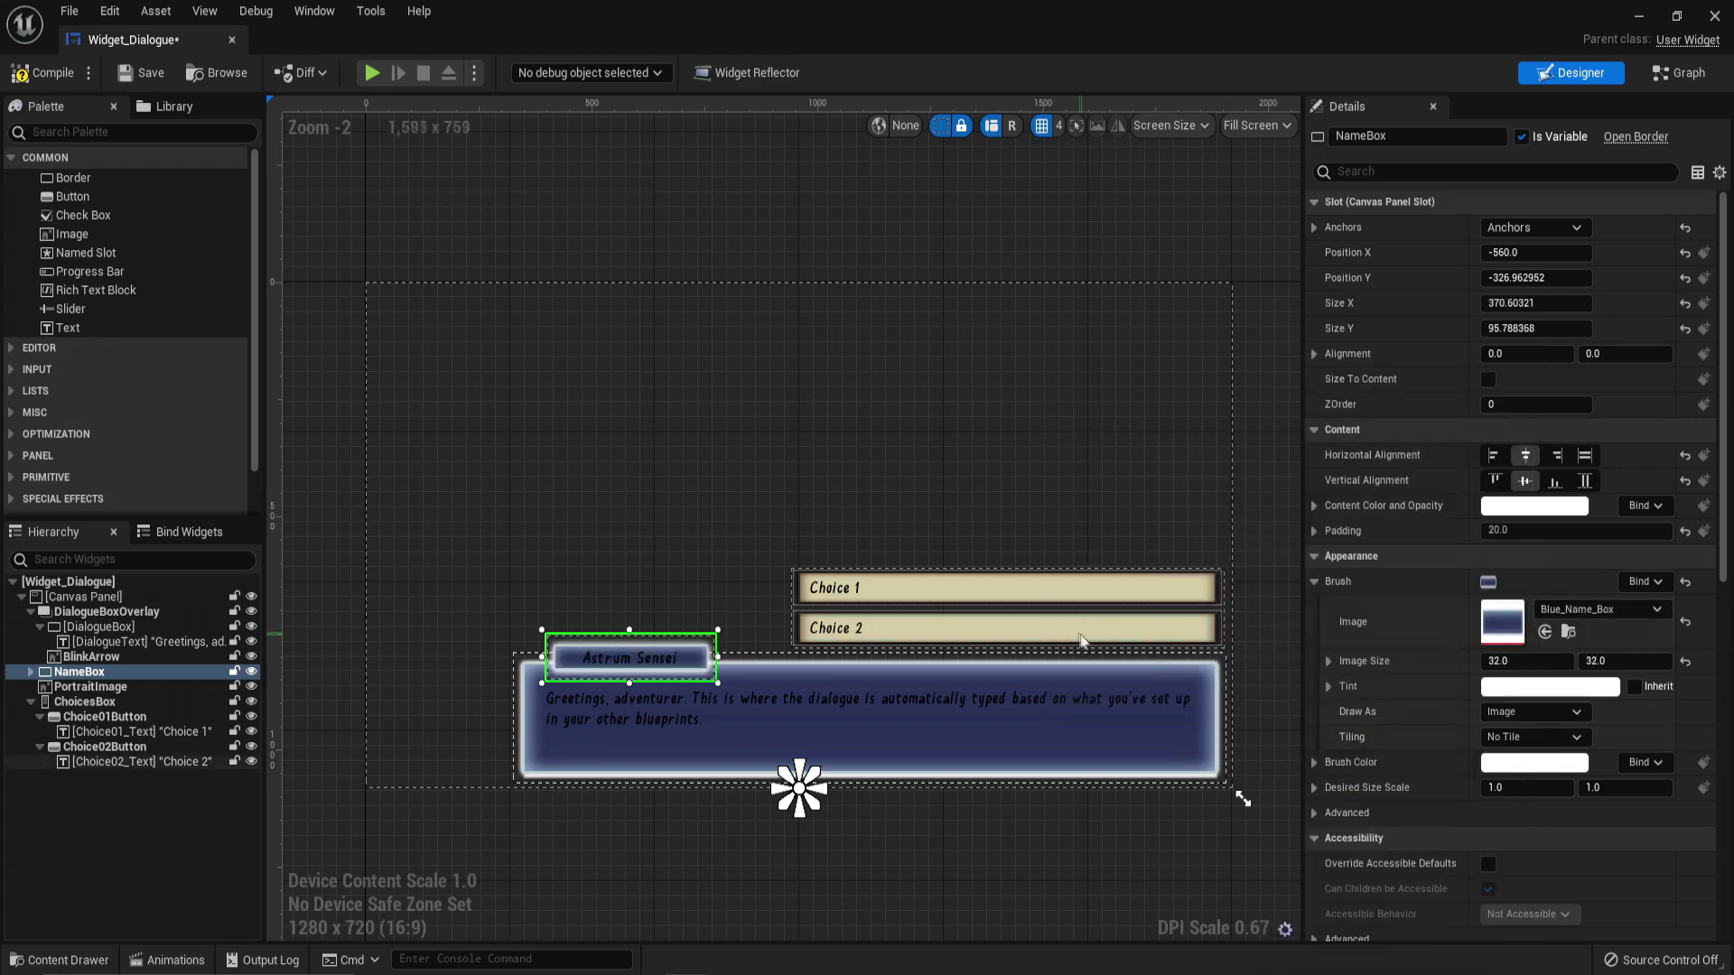
Step: Set the Normal style image of Choice01Button to the Blue_Dialogue_Box texture
click(1102, 587)
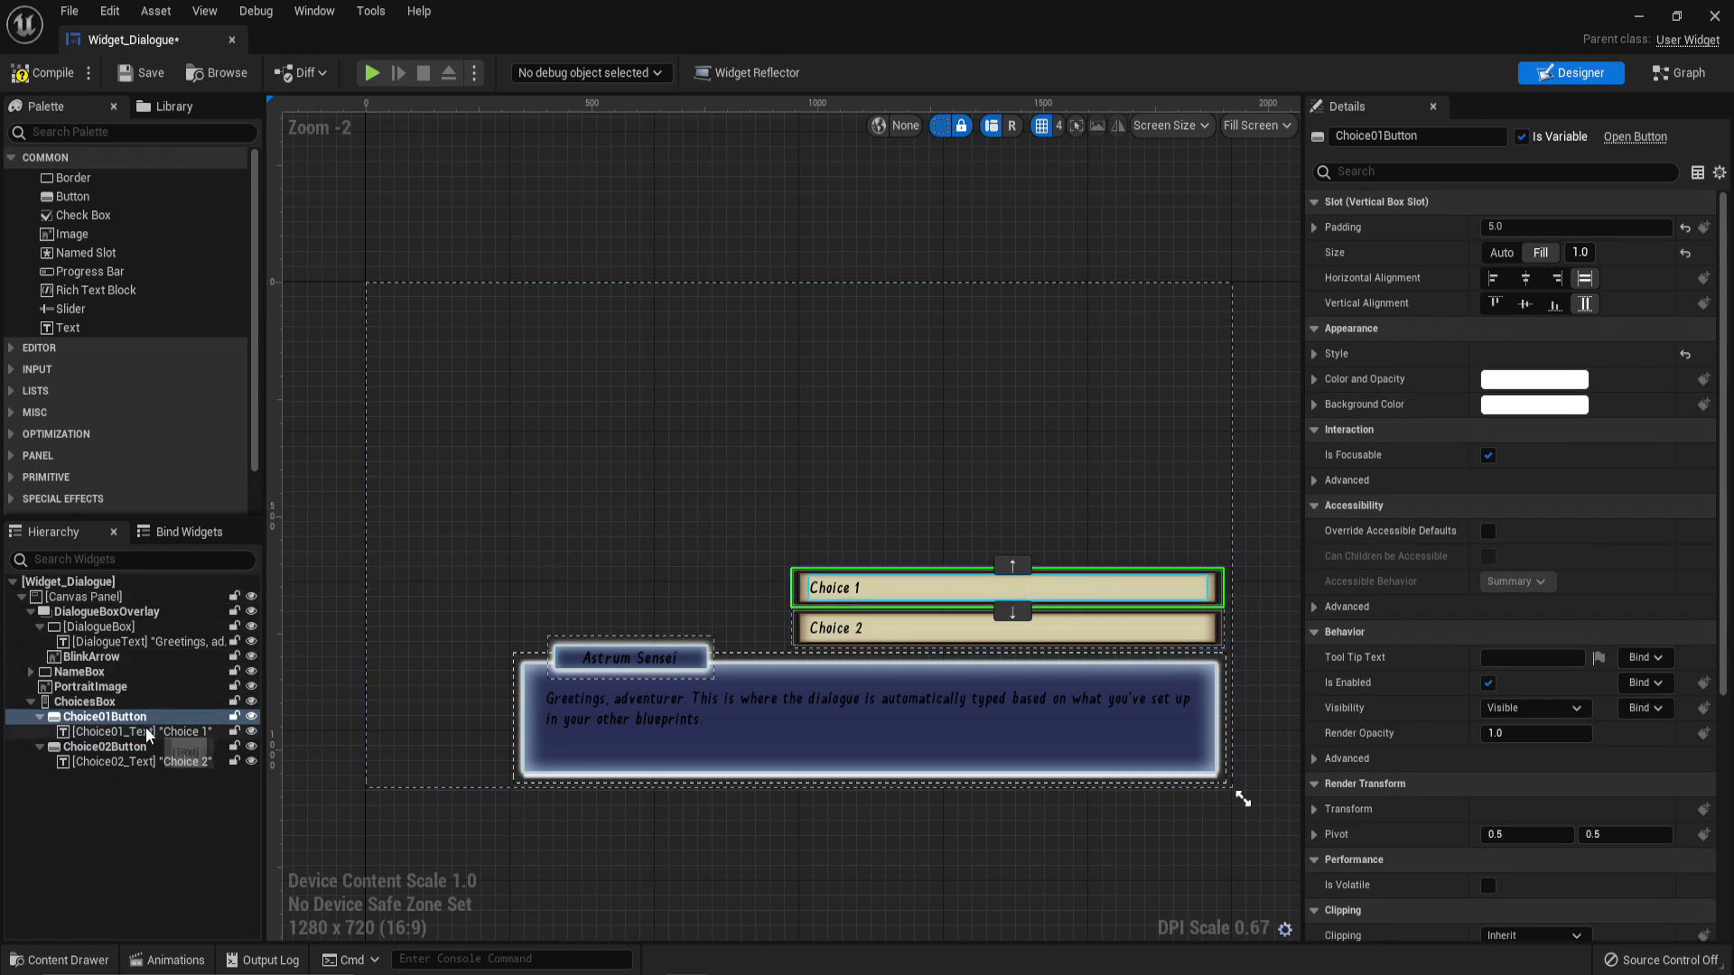
click(1314, 354)
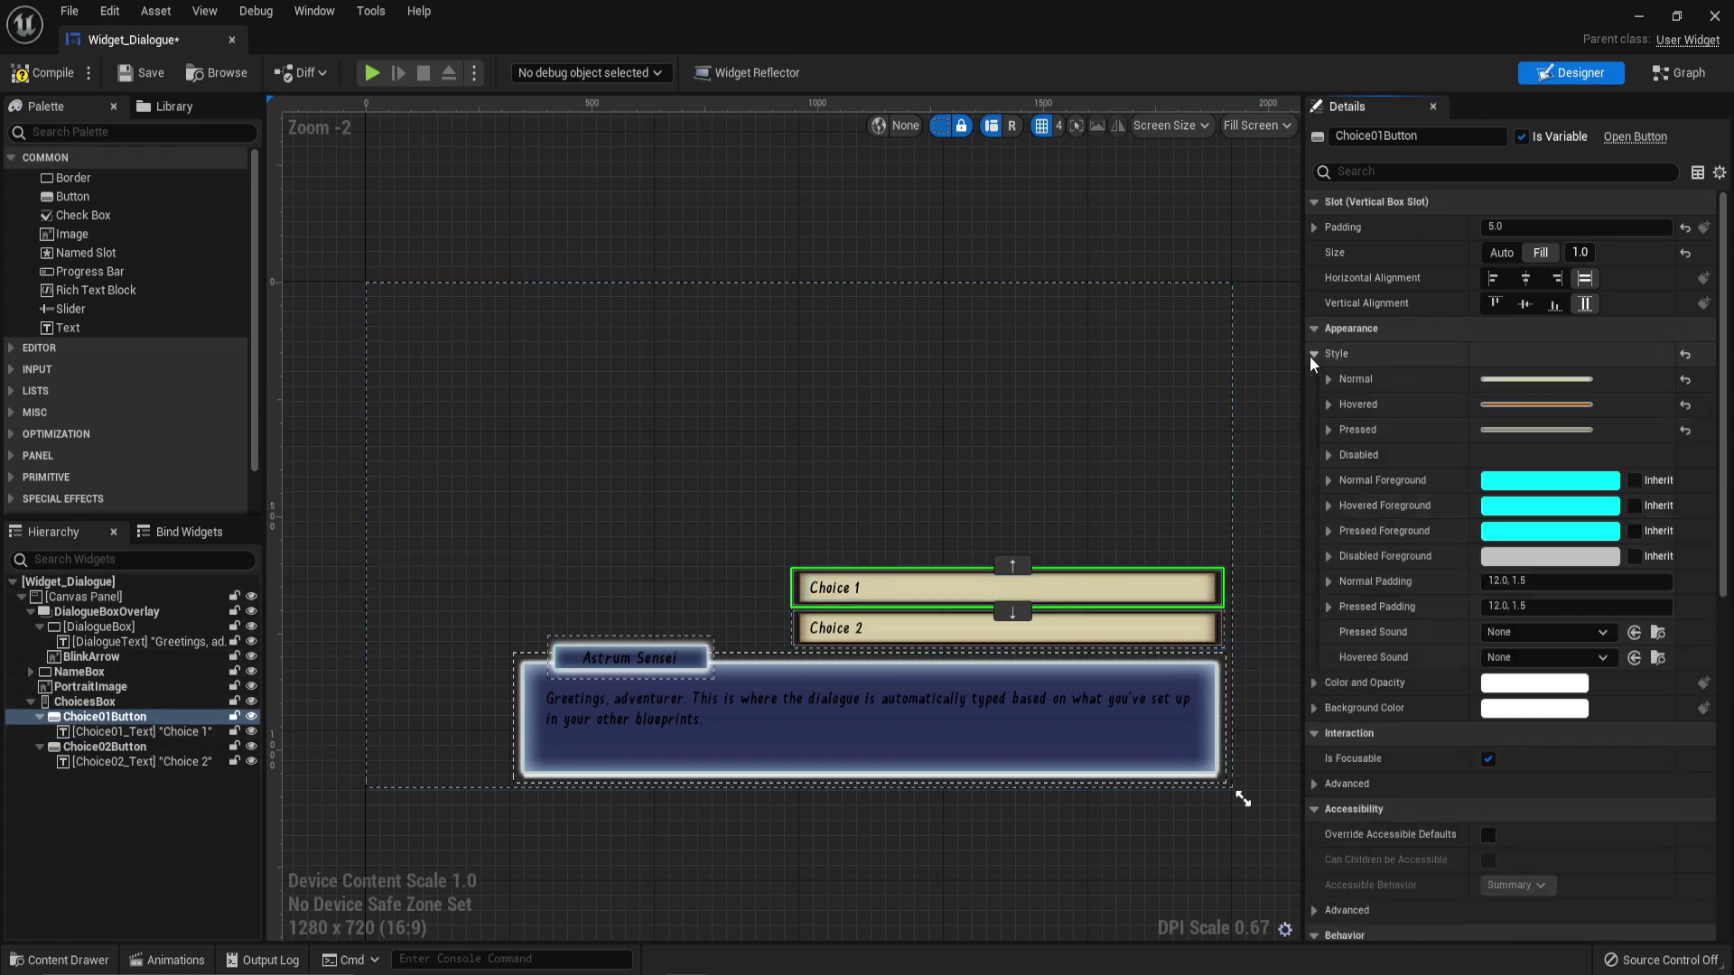
click(1329, 379)
click(1598, 407)
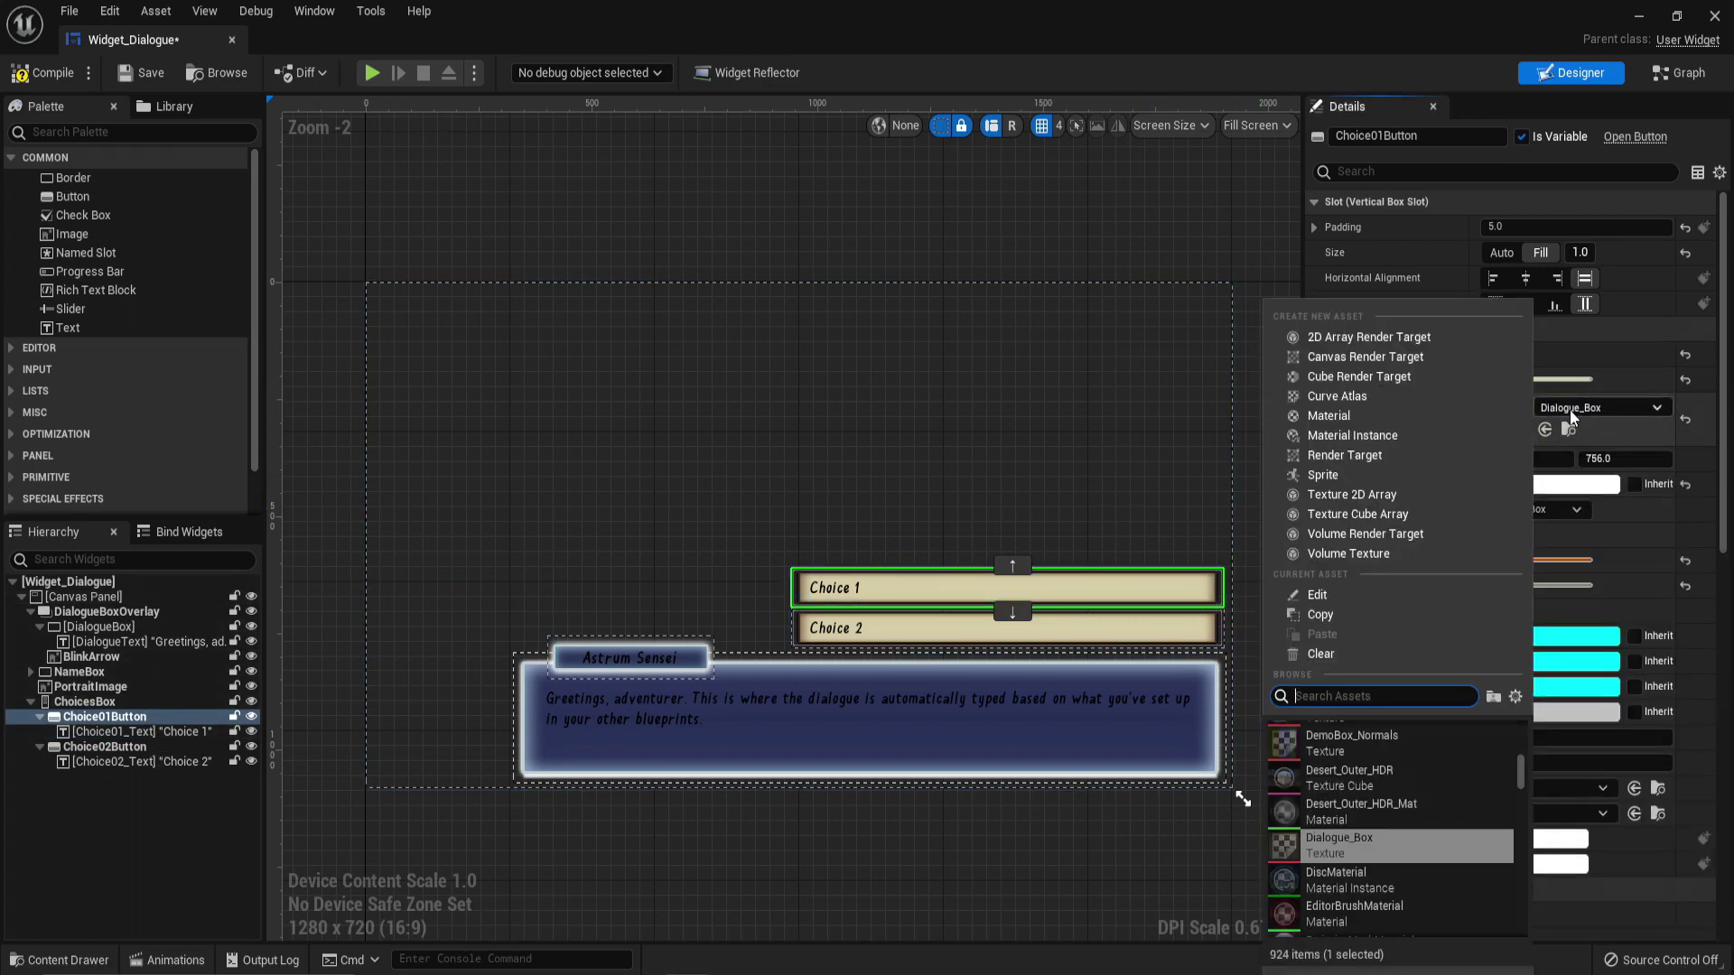
text(d)
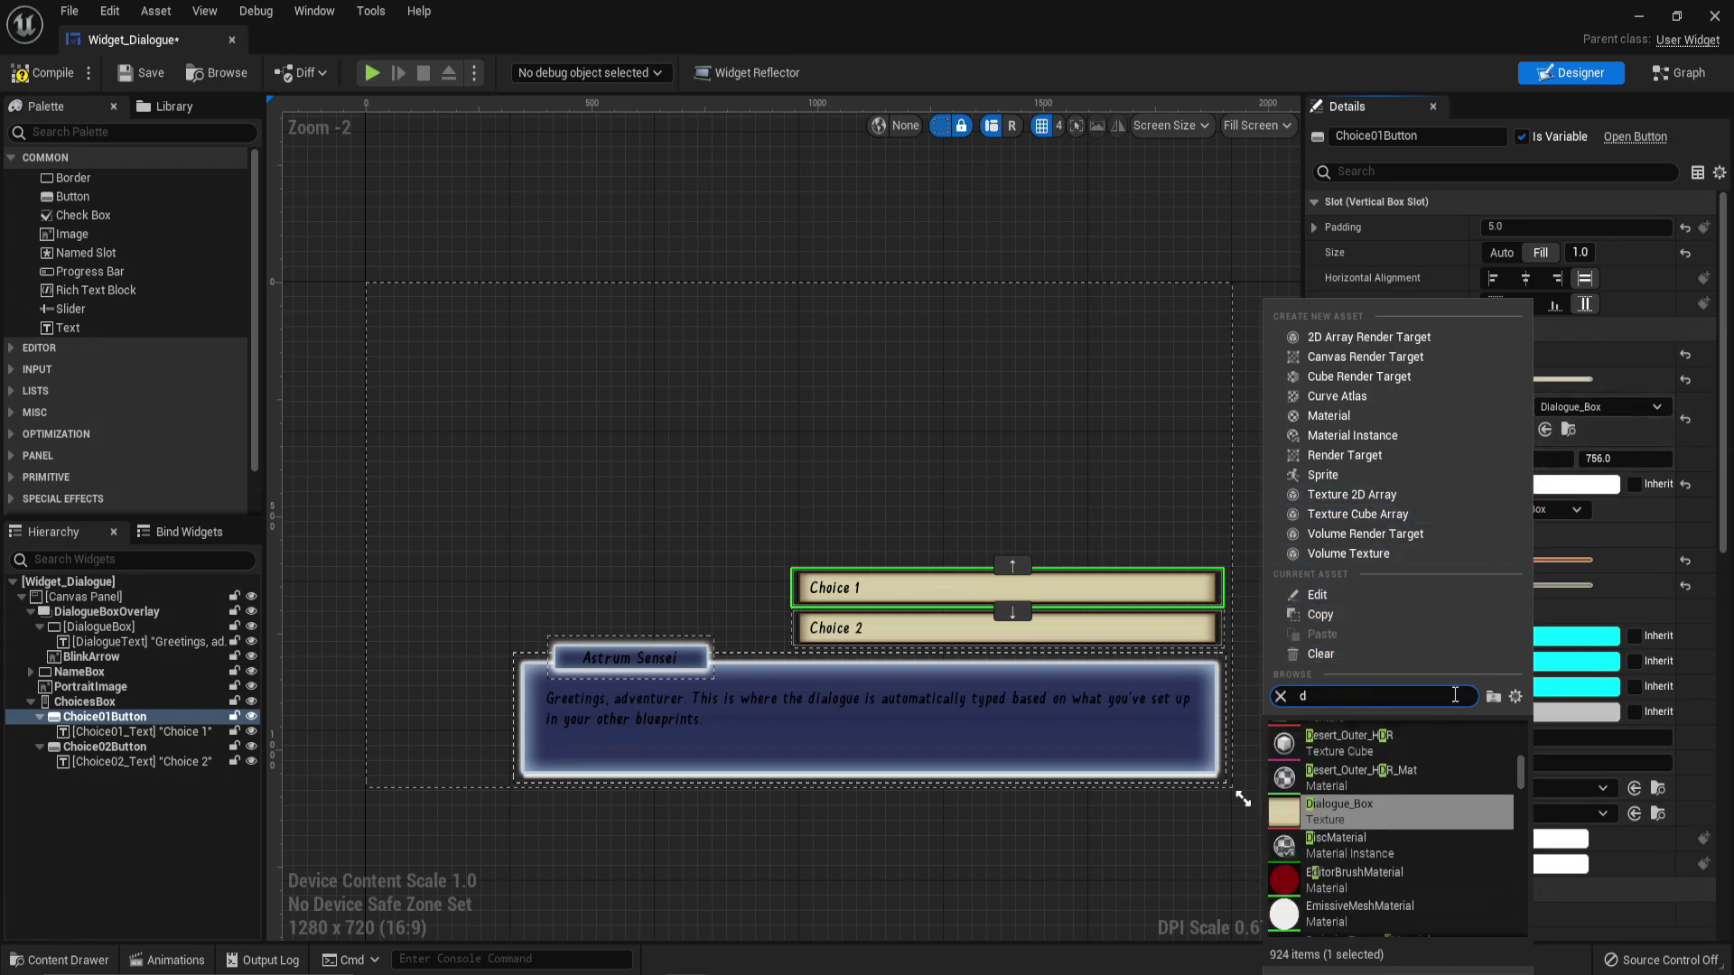
text(ialog)
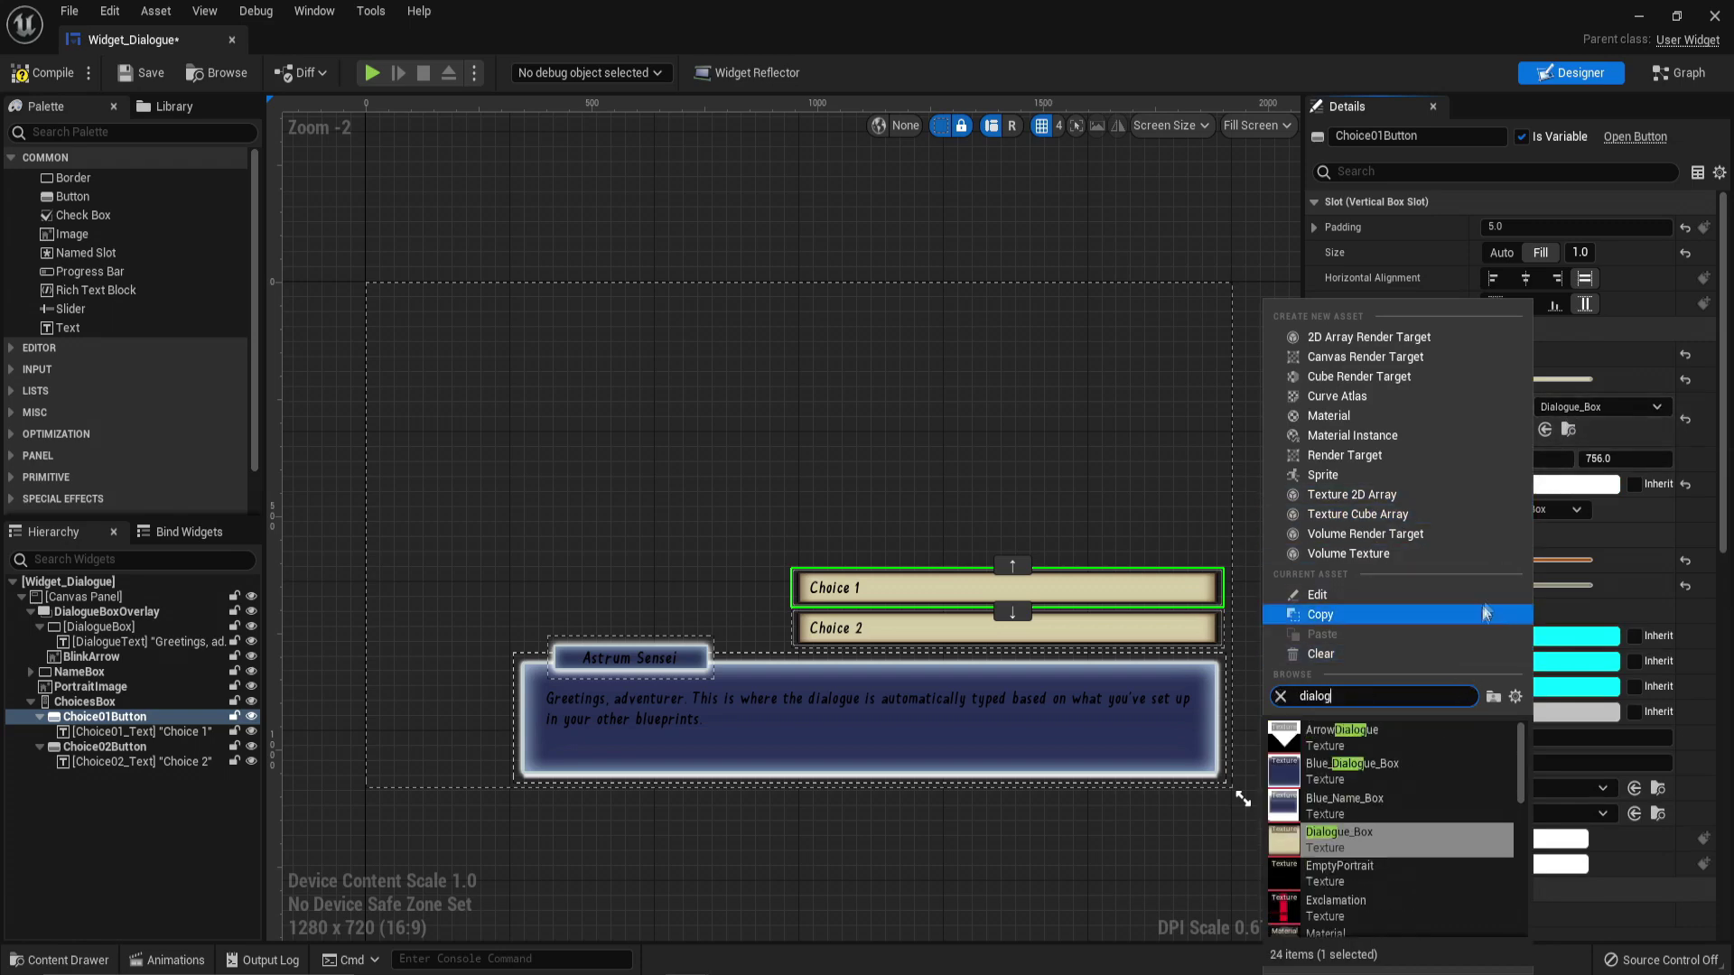
click(1359, 769)
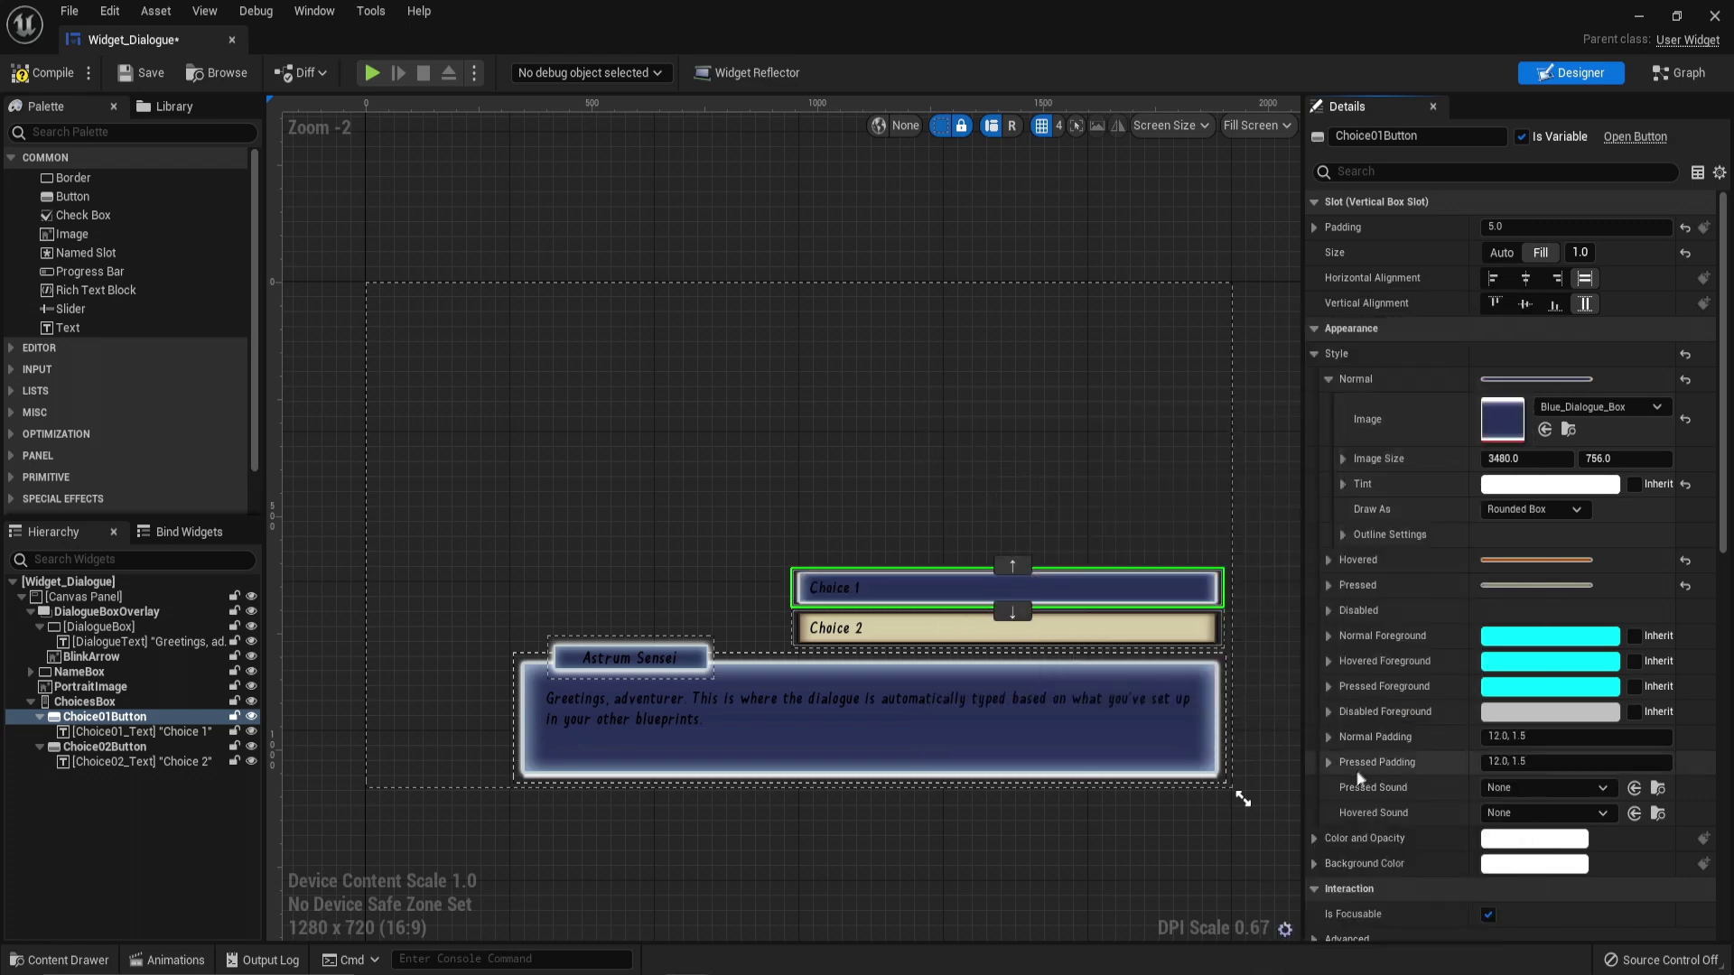
Step: Set the Normal style image of Choice02Button to the Blue_Dialogue_Box texture
click(1210, 642)
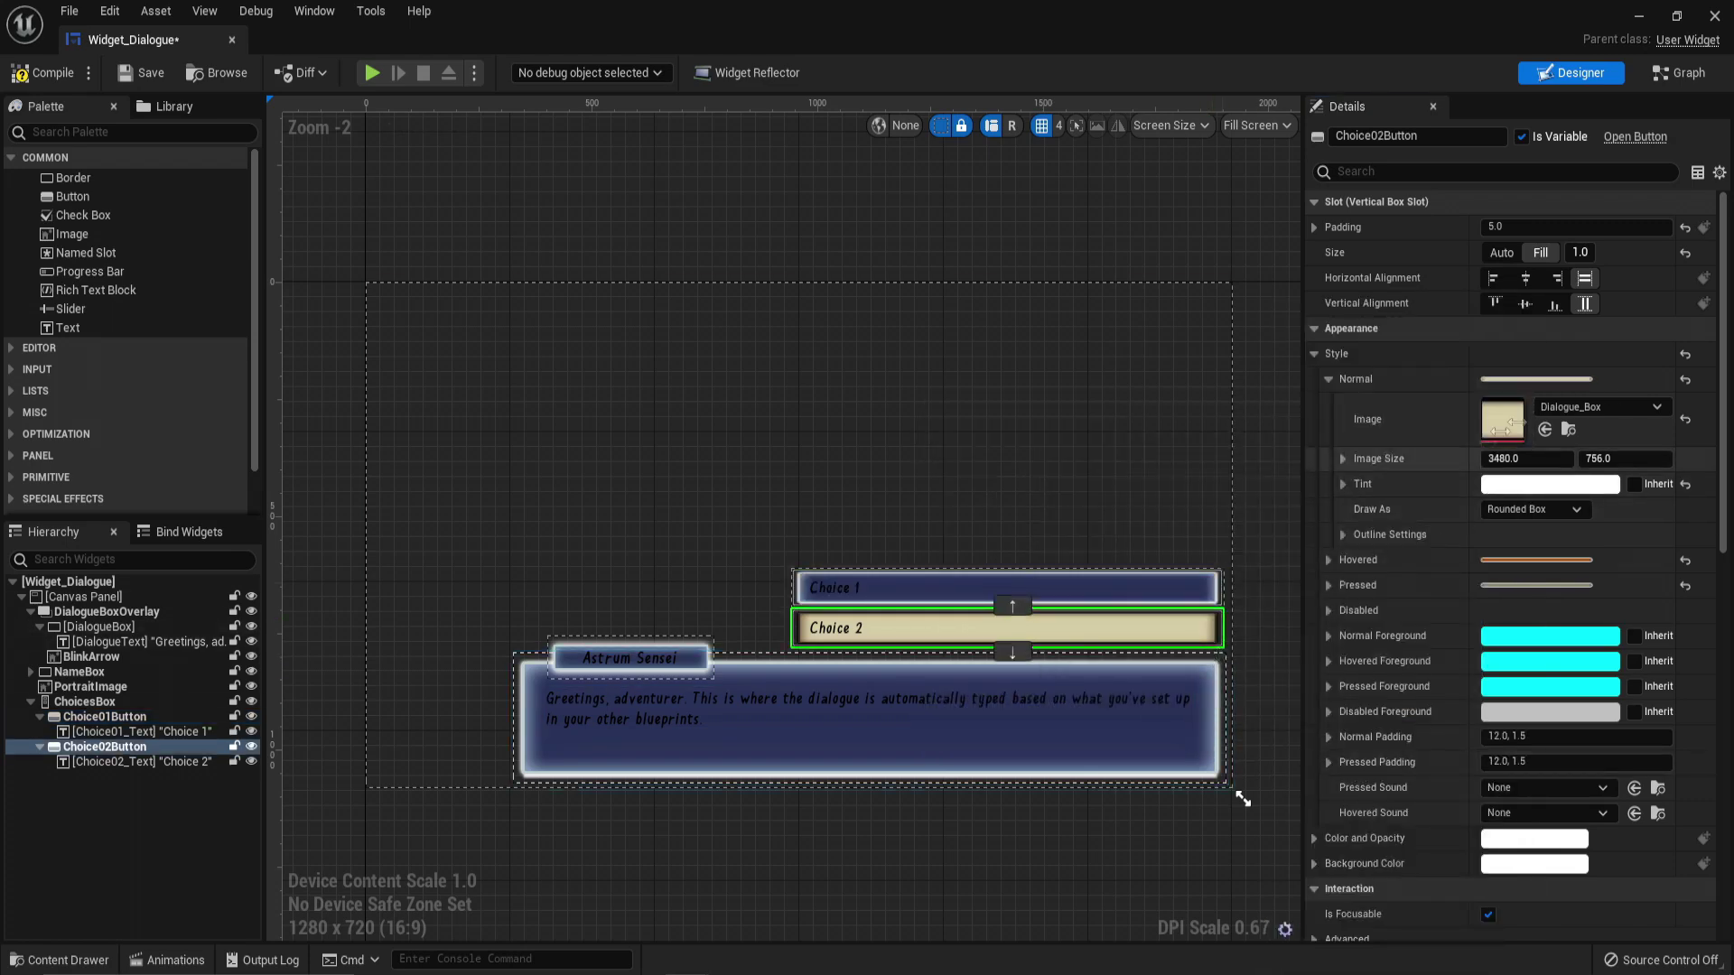
click(1575, 415)
text(d)
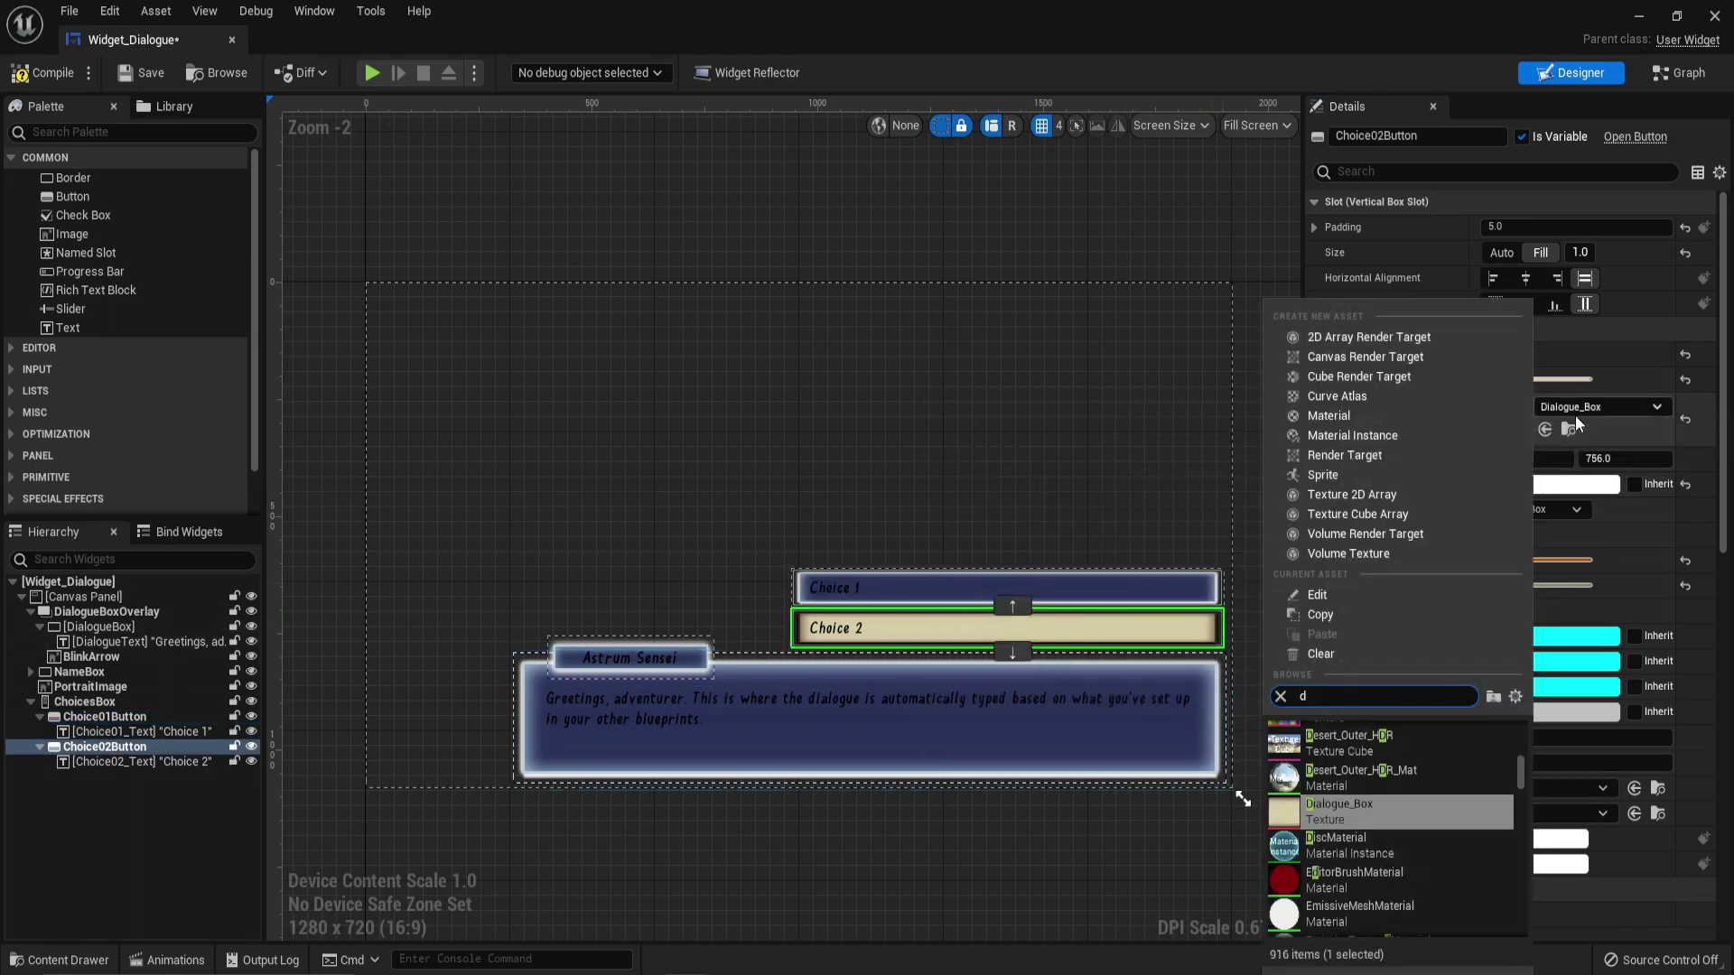
text(ialogue)
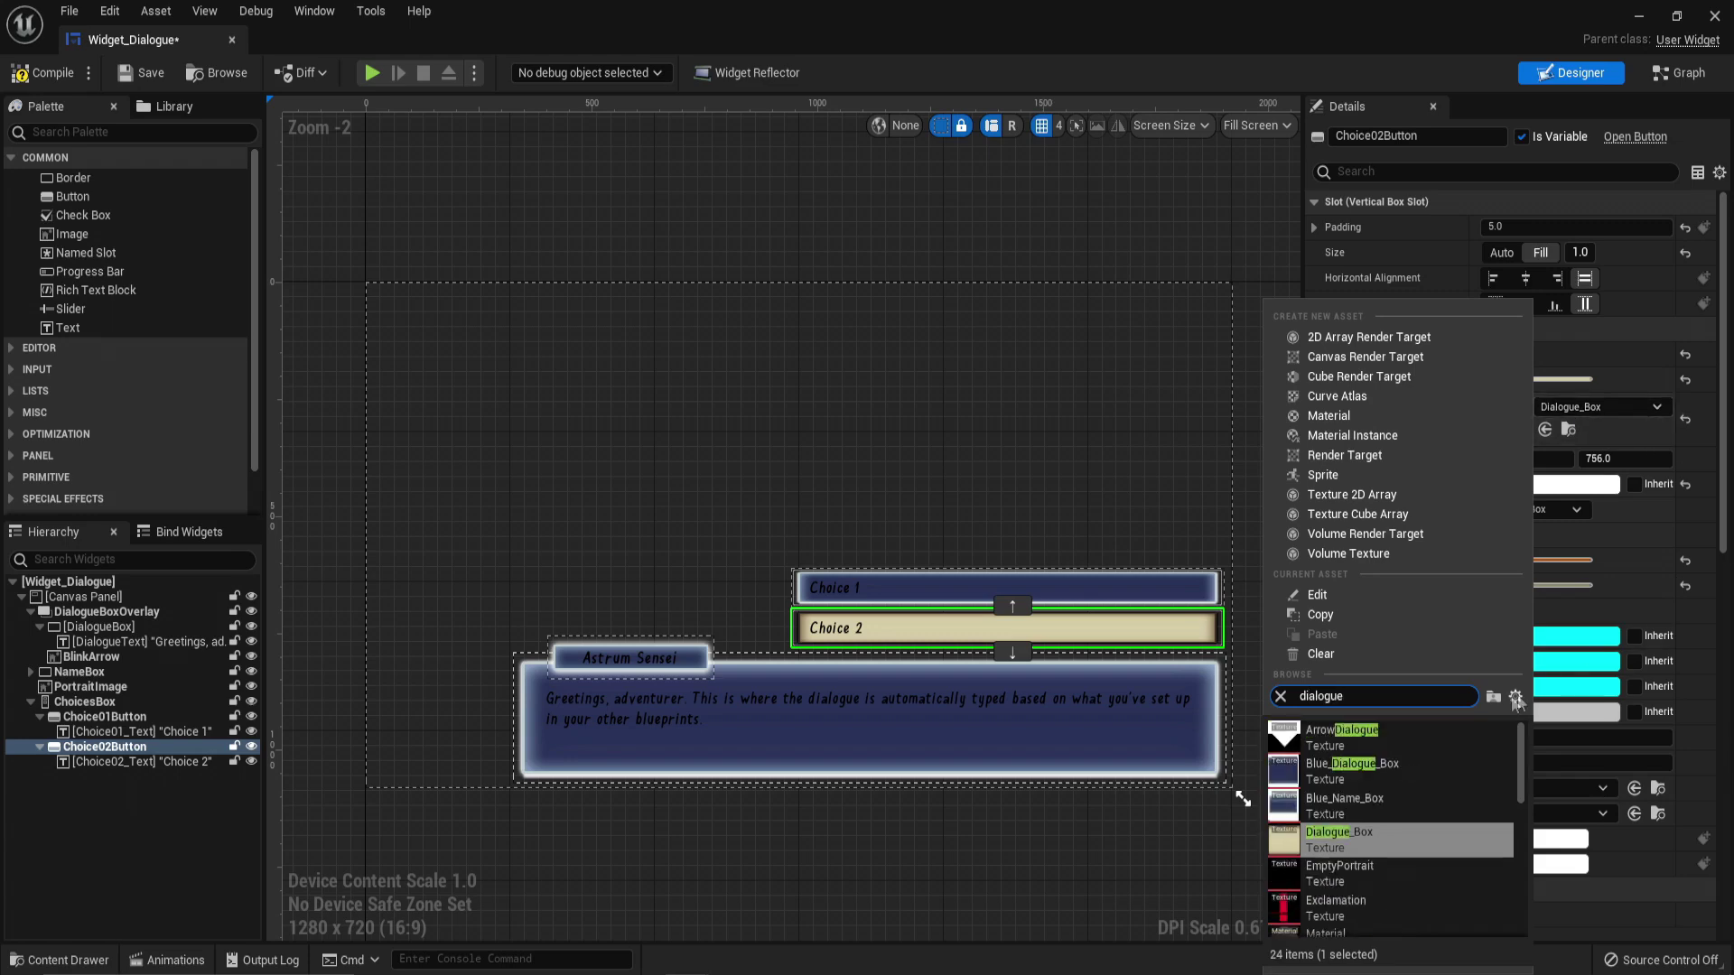
click(1381, 773)
click(936, 520)
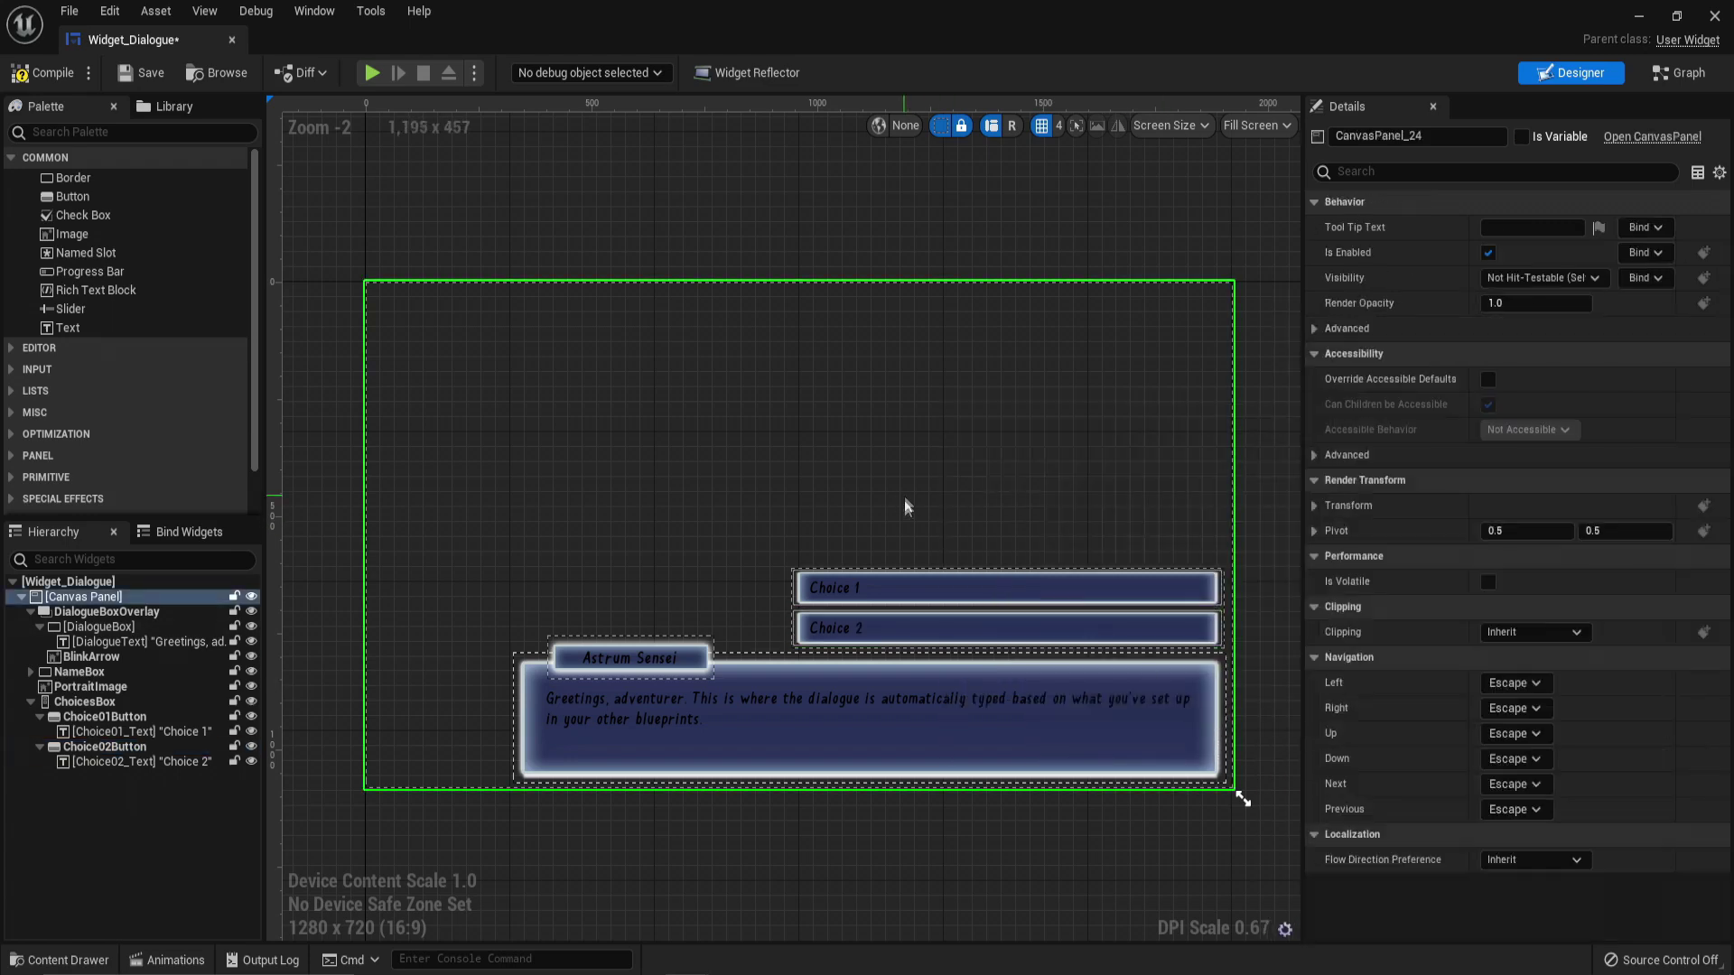
Step: Change the colour of both choice texts, the name text and the dialogue text to white
click(829, 590)
ctrl+click(856, 625)
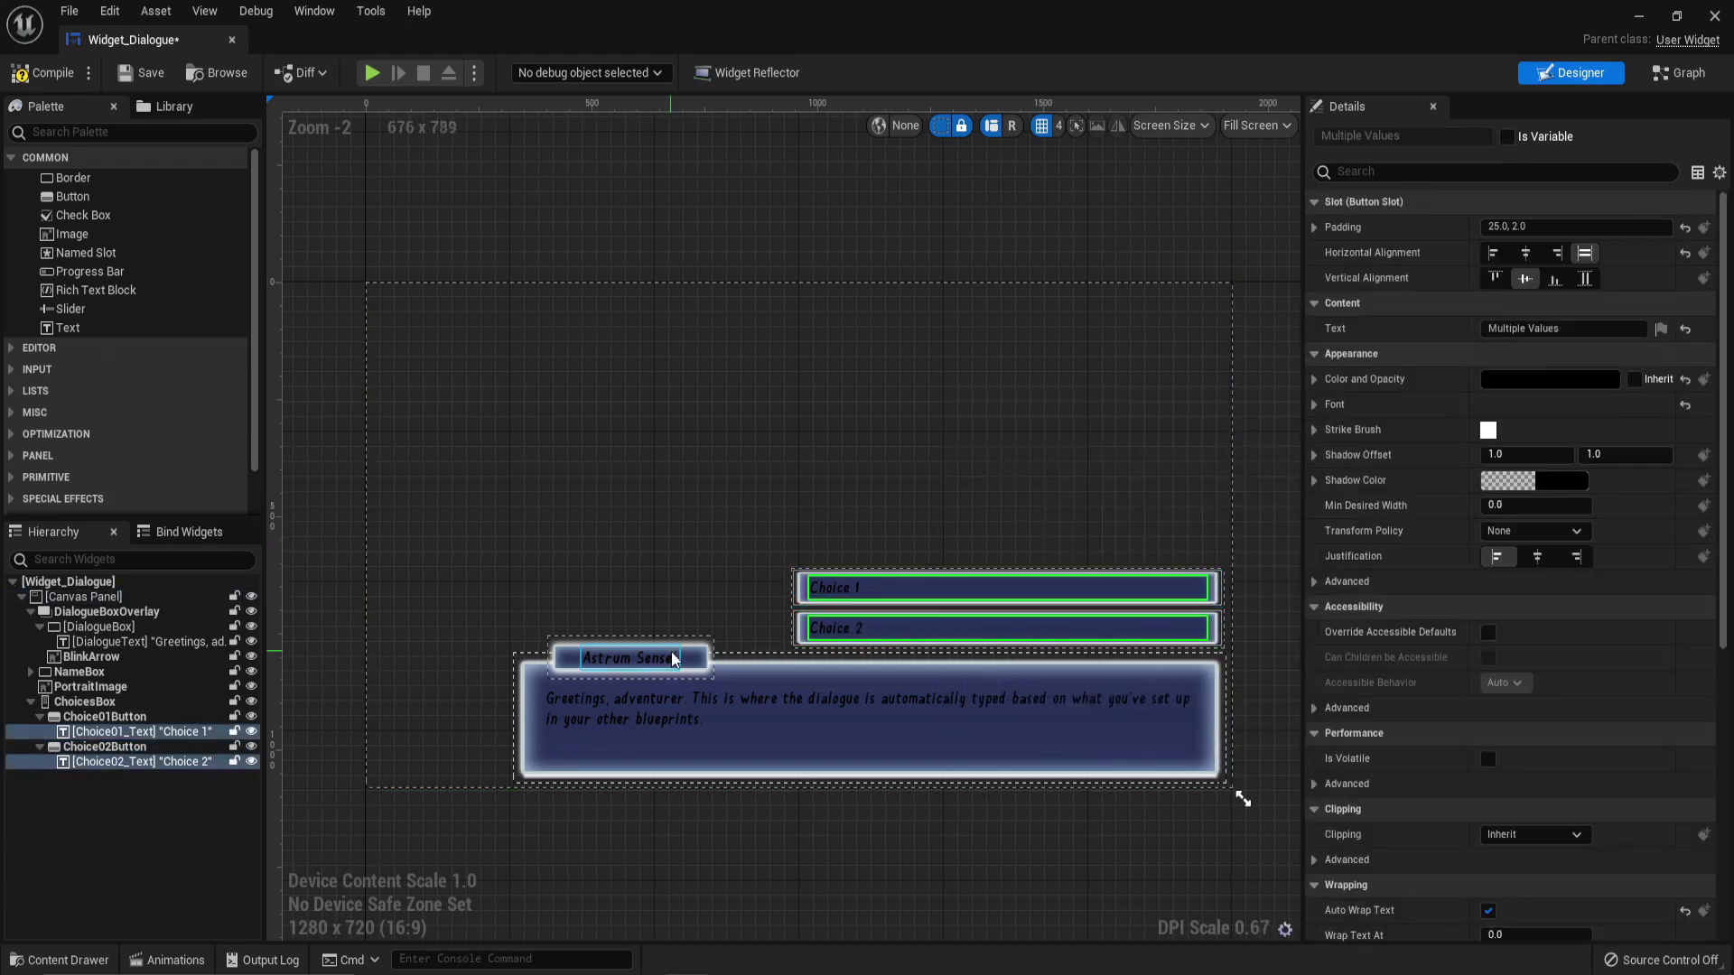
ctrl+click(596, 658)
ctrl+click(734, 707)
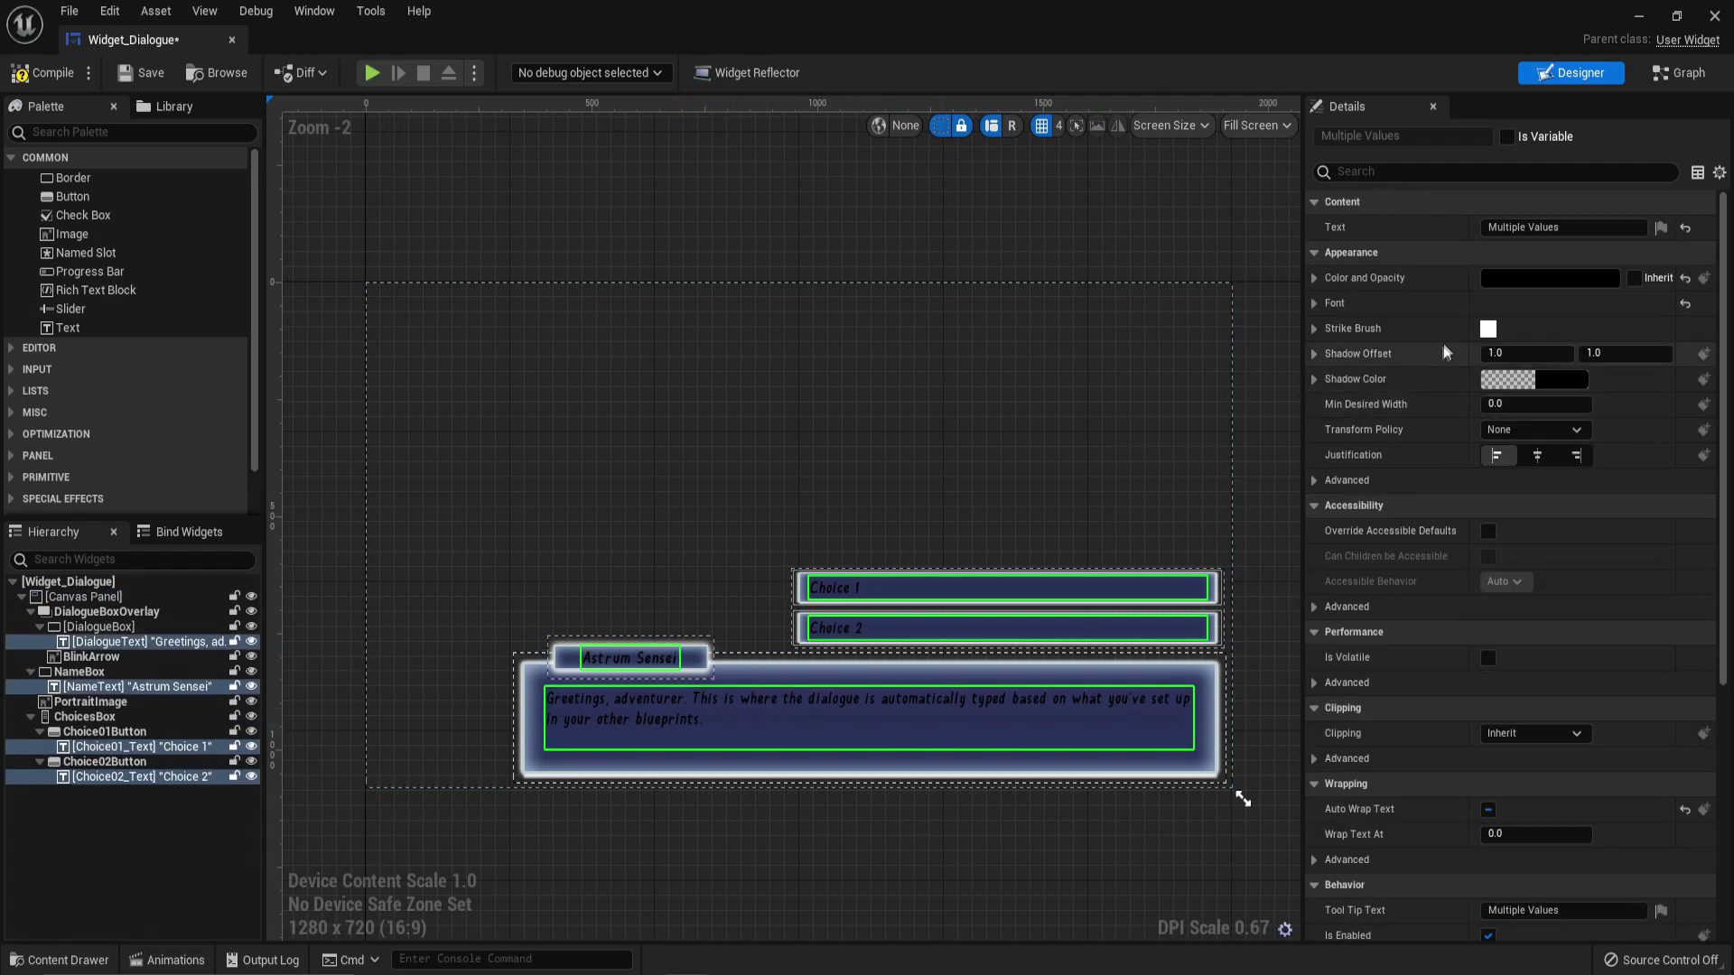
click(1510, 279)
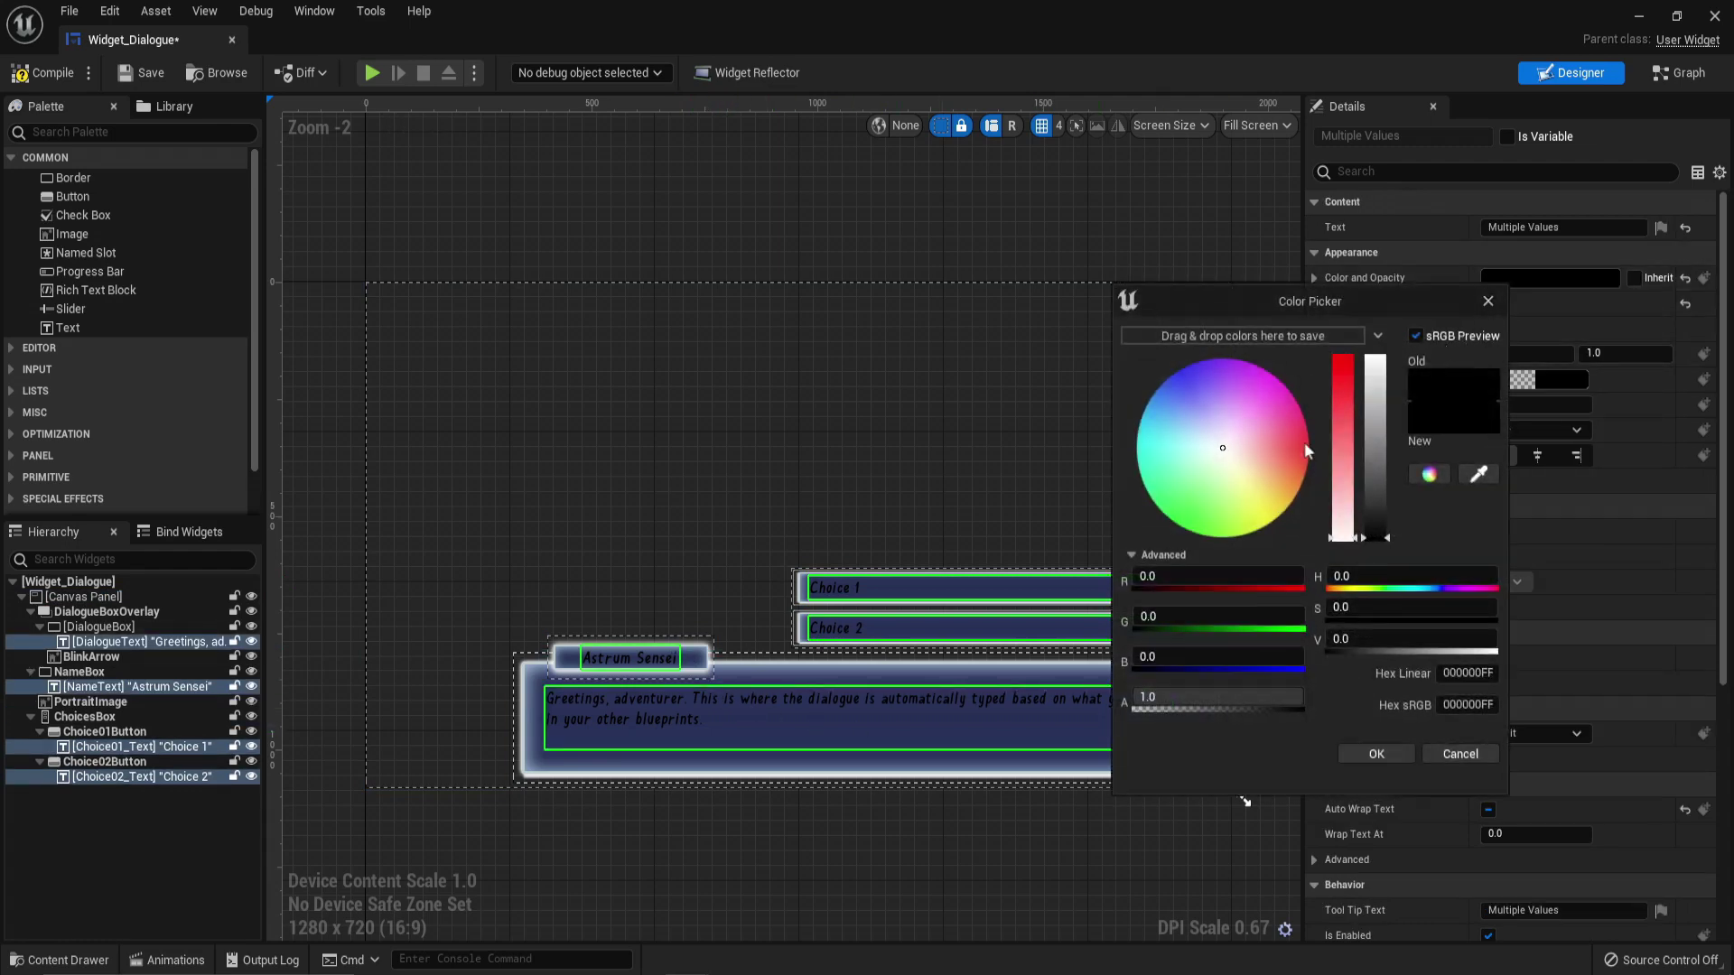
drag(1380, 505, 1337, 274)
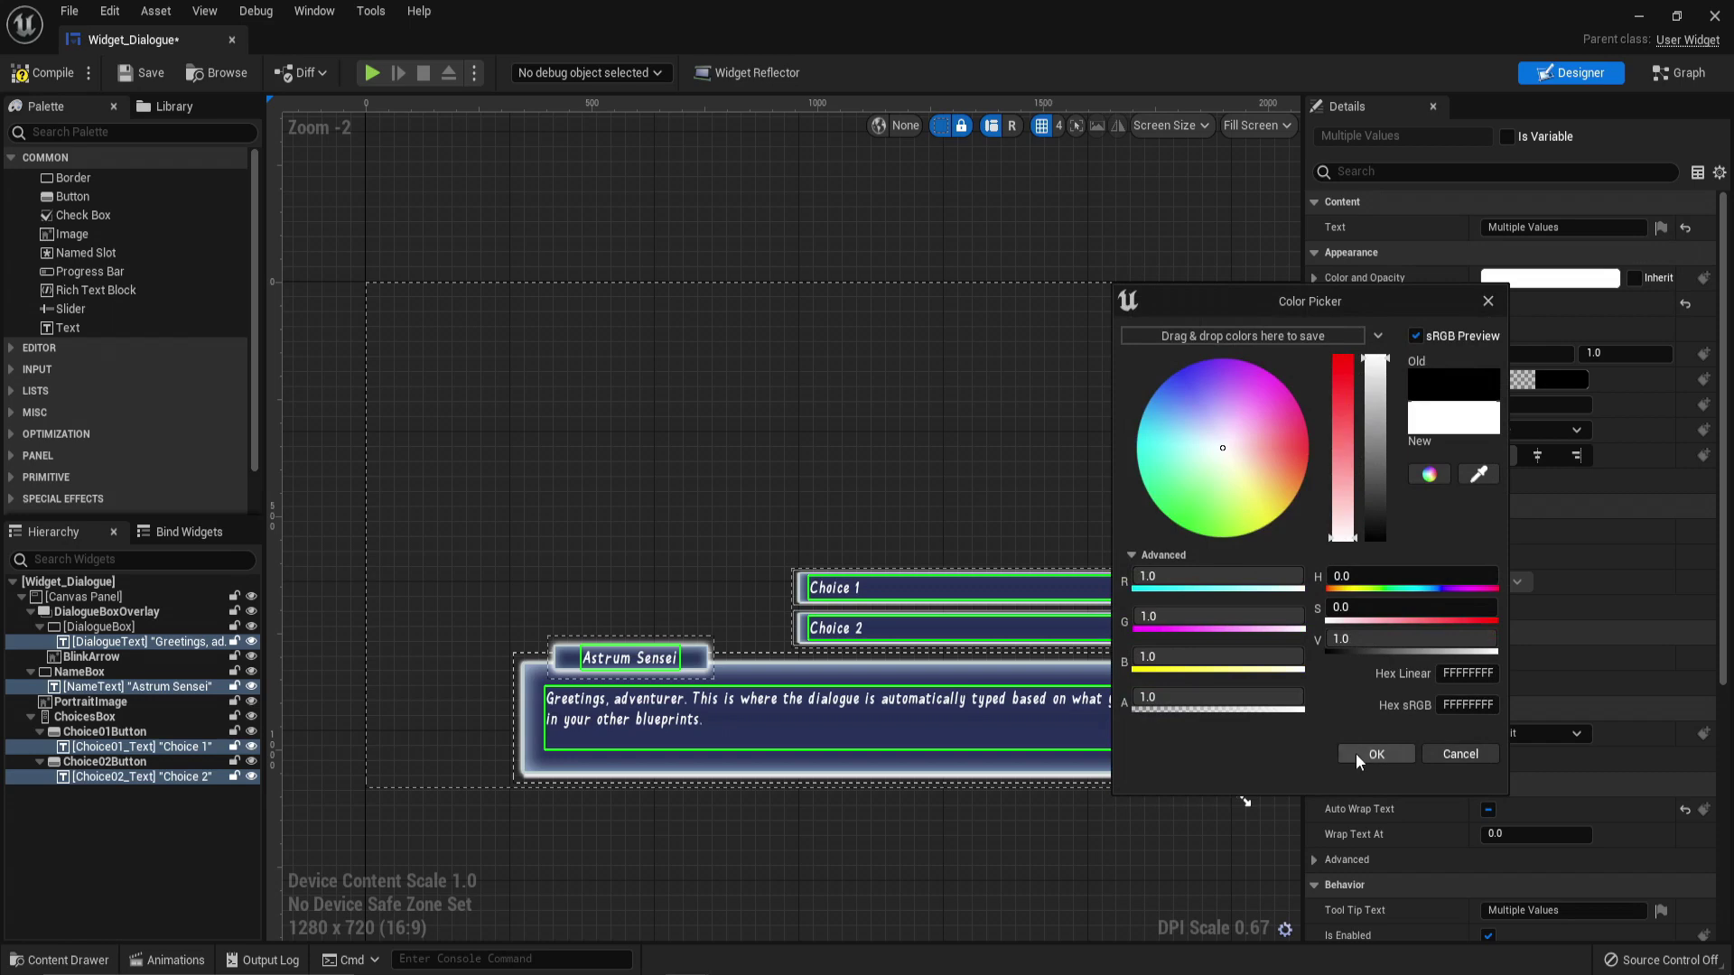
click(1368, 753)
click(872, 375)
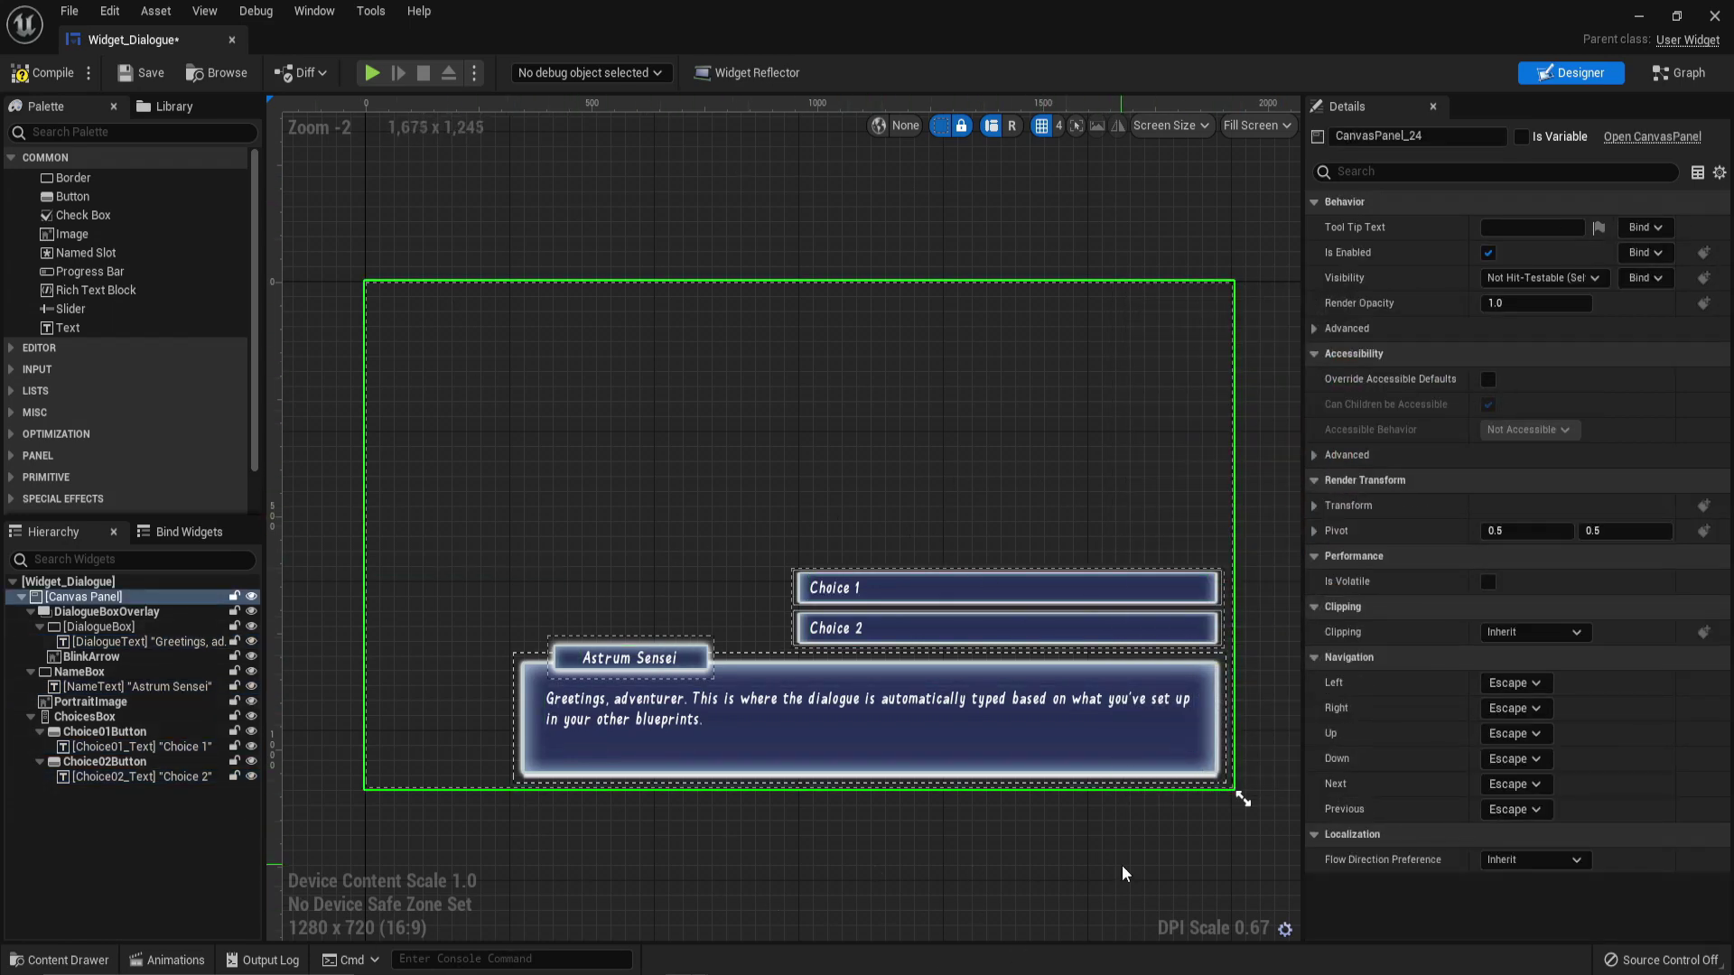
Step: Close the widget editor, play the level, talk to the NPC to test the blue dialogue boxes, and end the session
click(1720, 28)
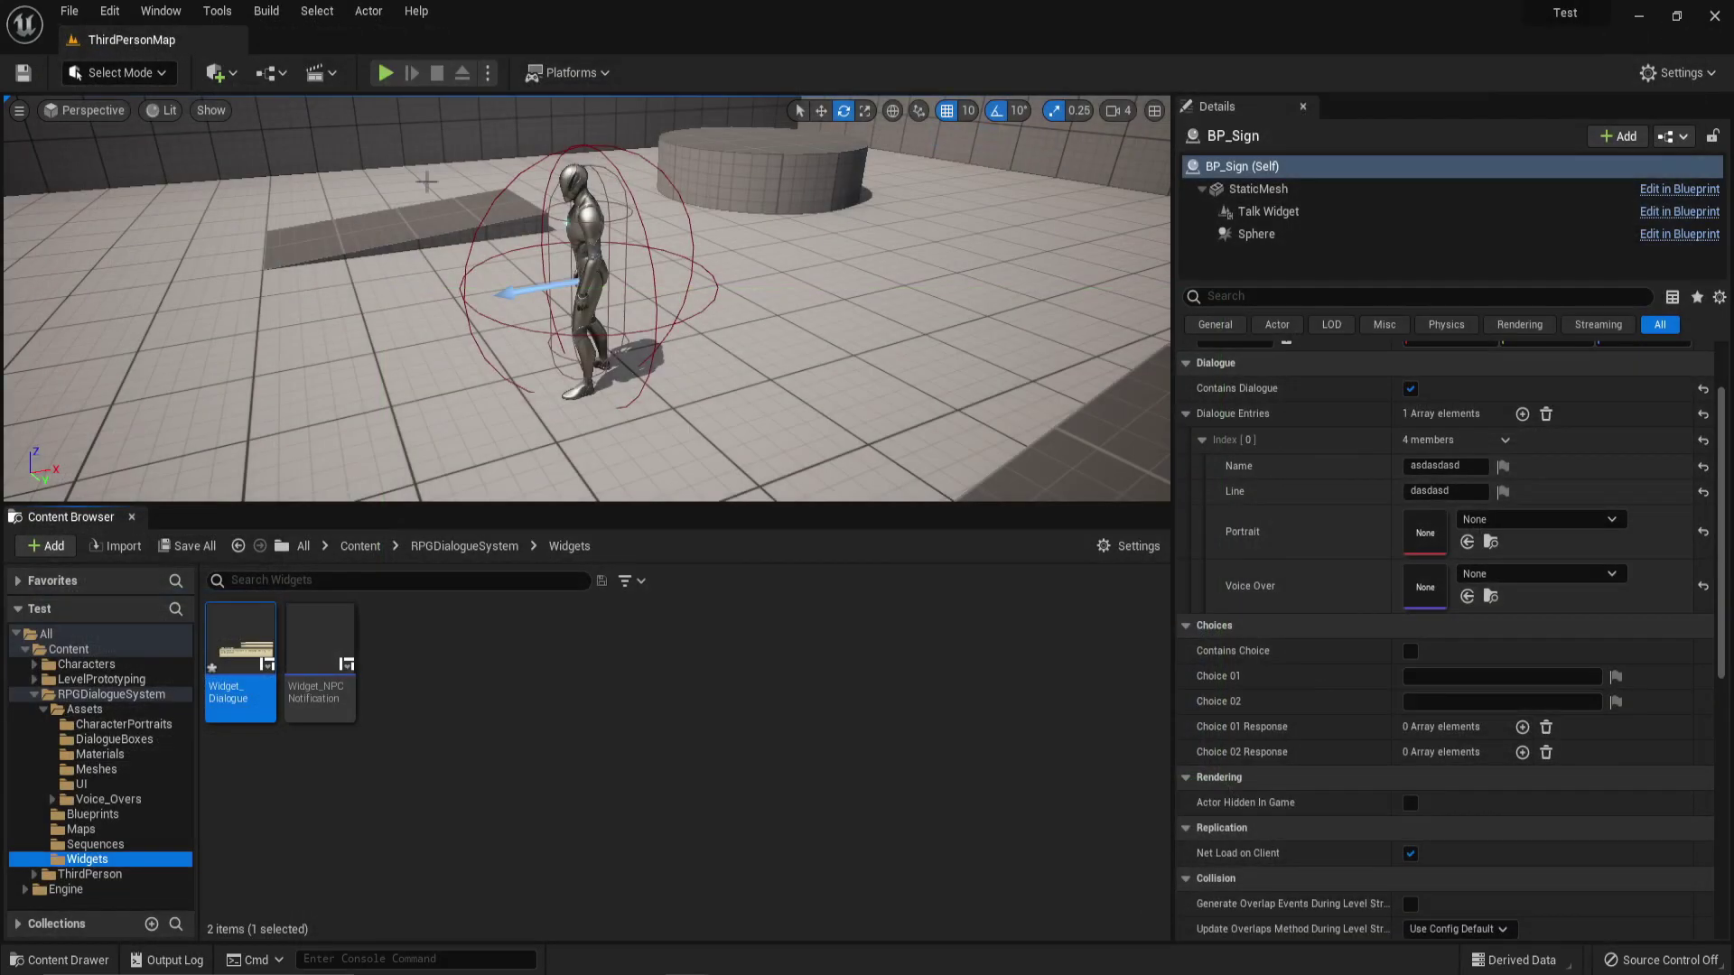
click(392, 76)
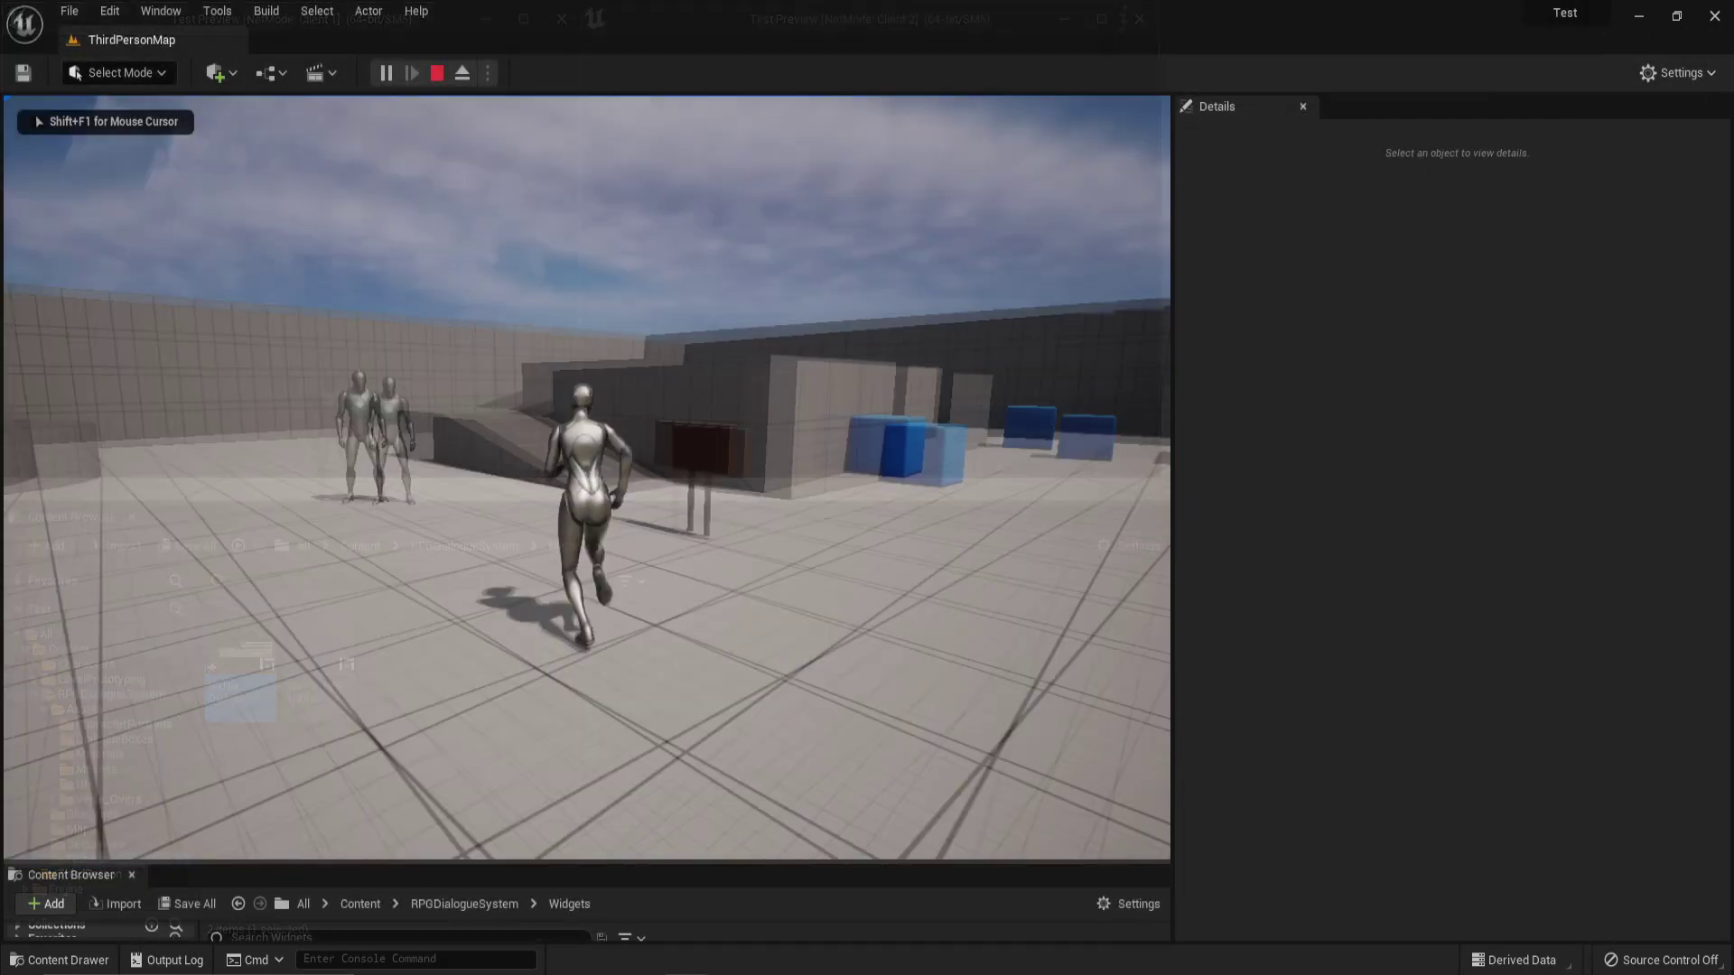
key(w)
key(e)
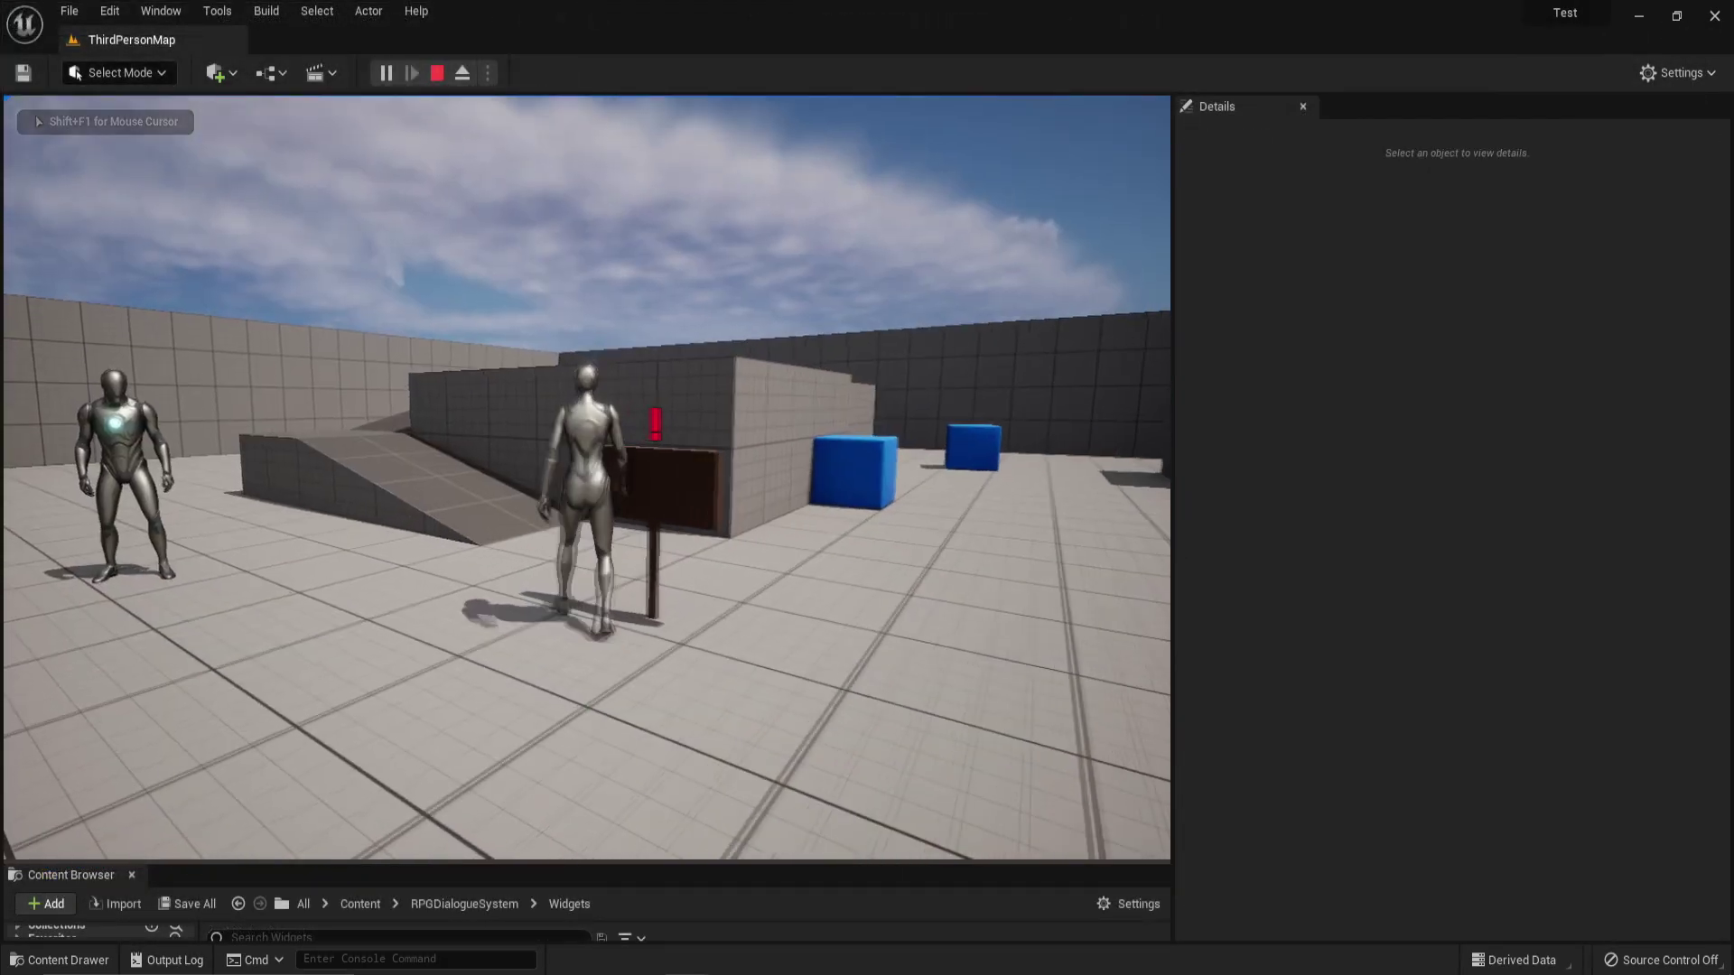
key(w)
key(e)
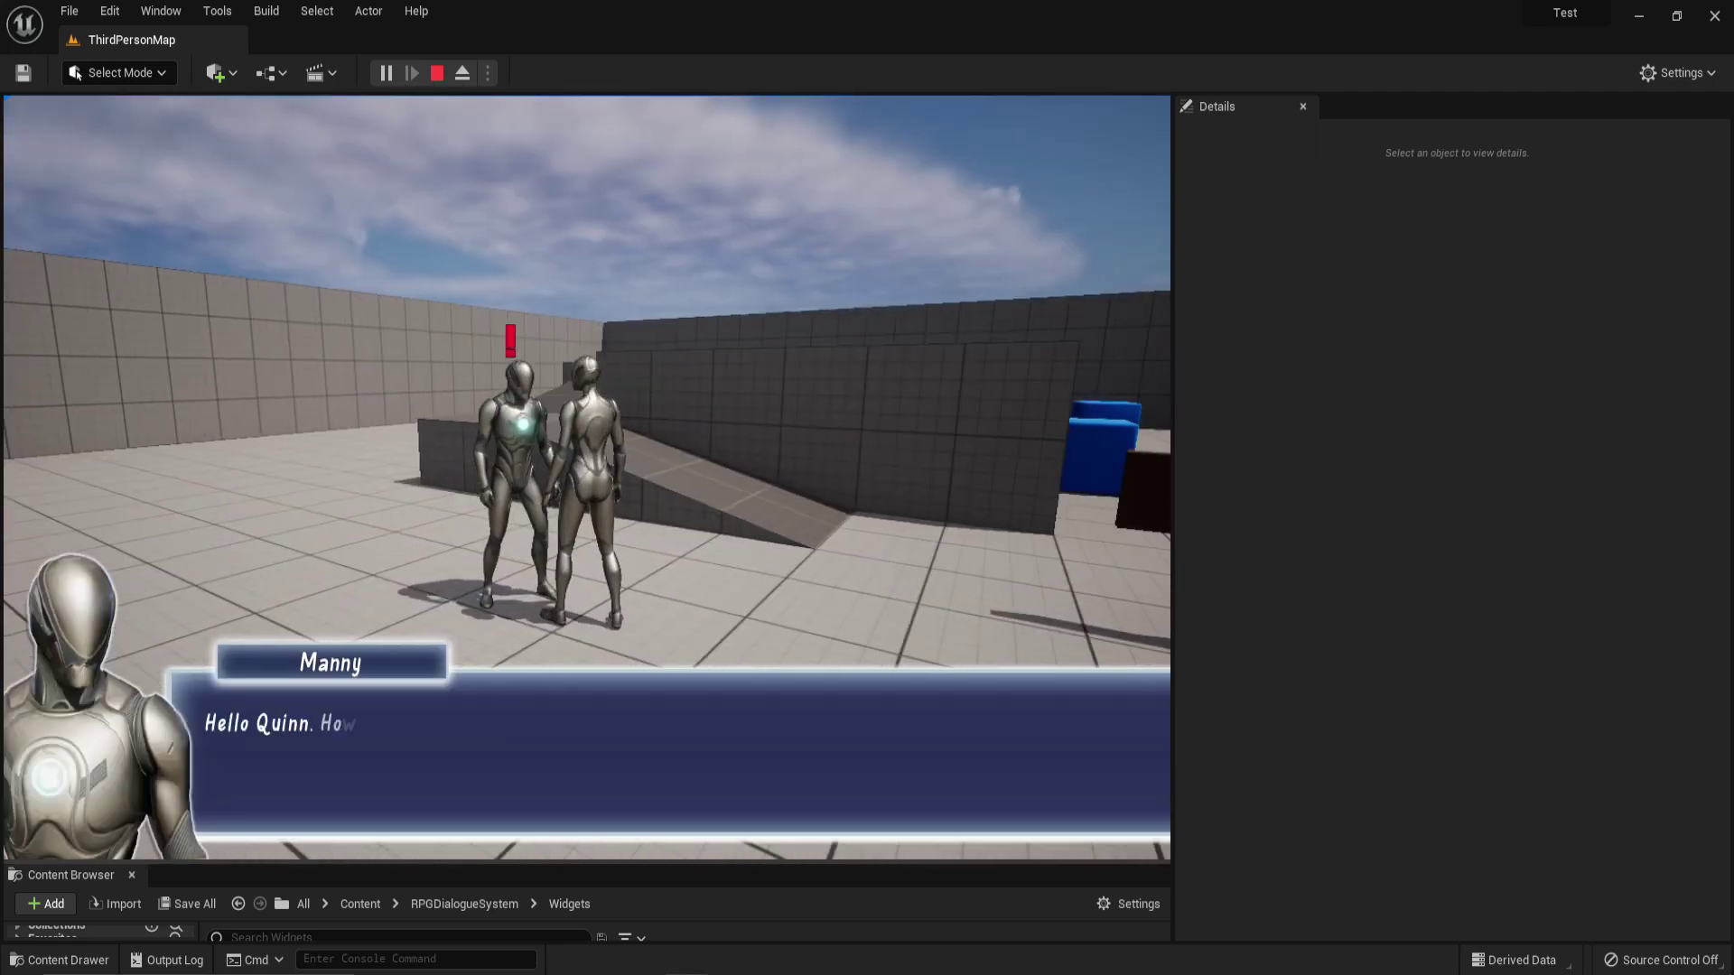
click(732, 625)
click(731, 625)
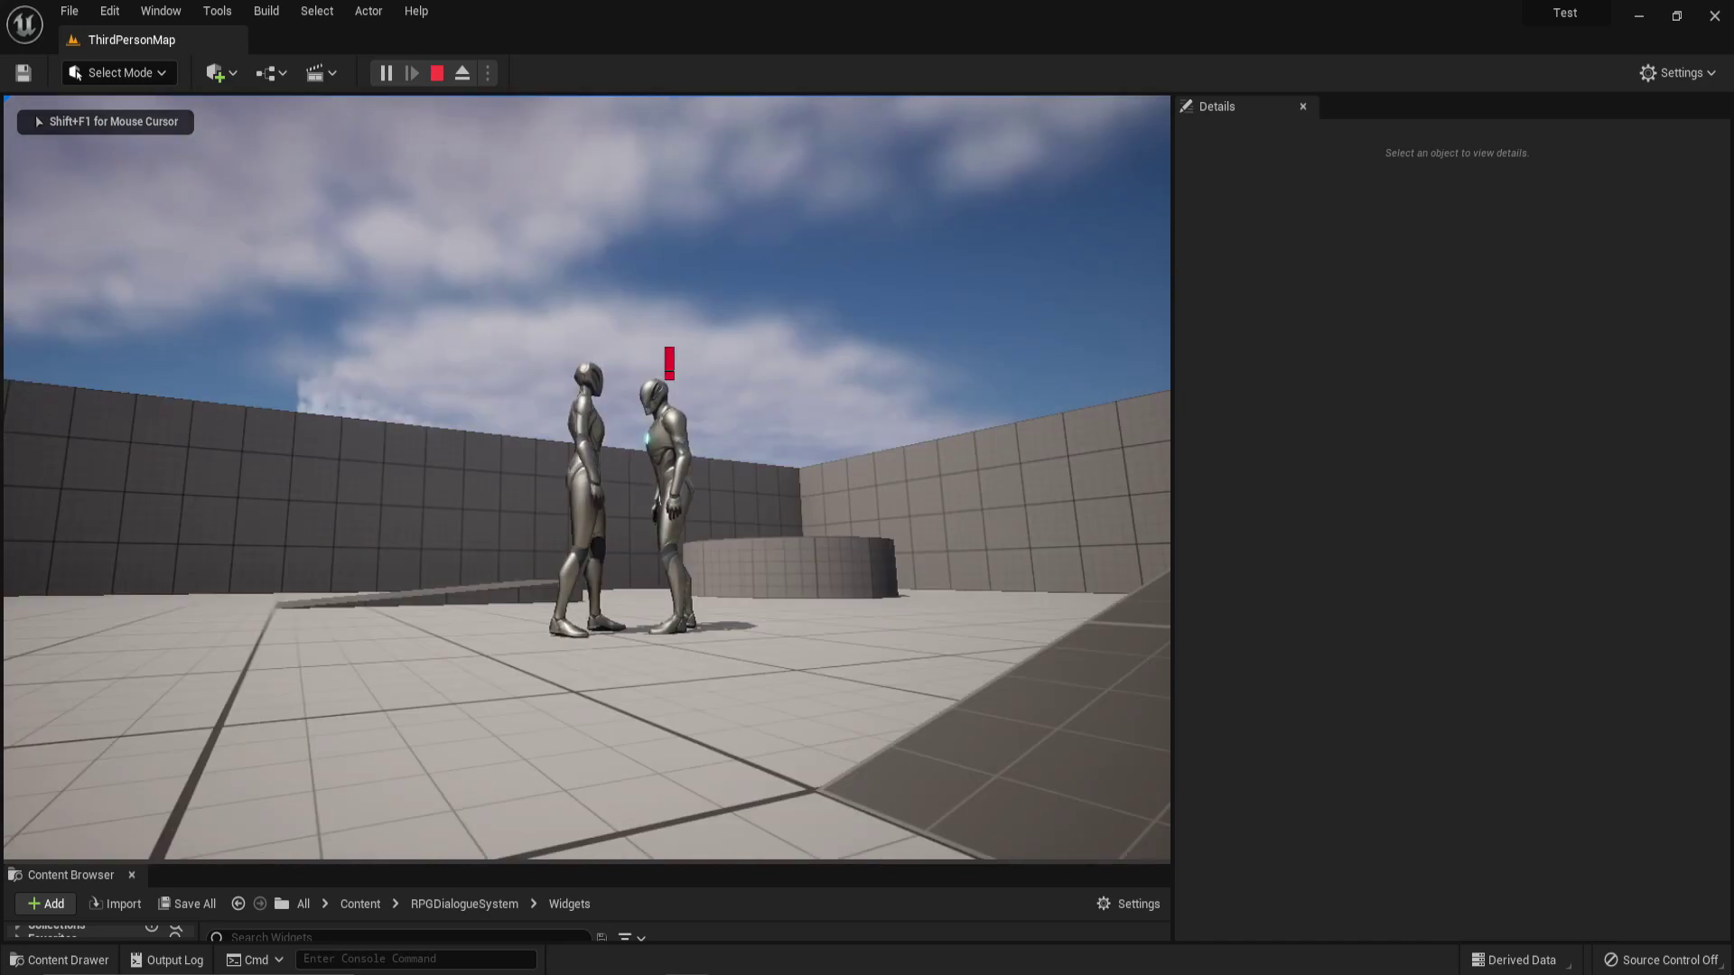
key(Escape)
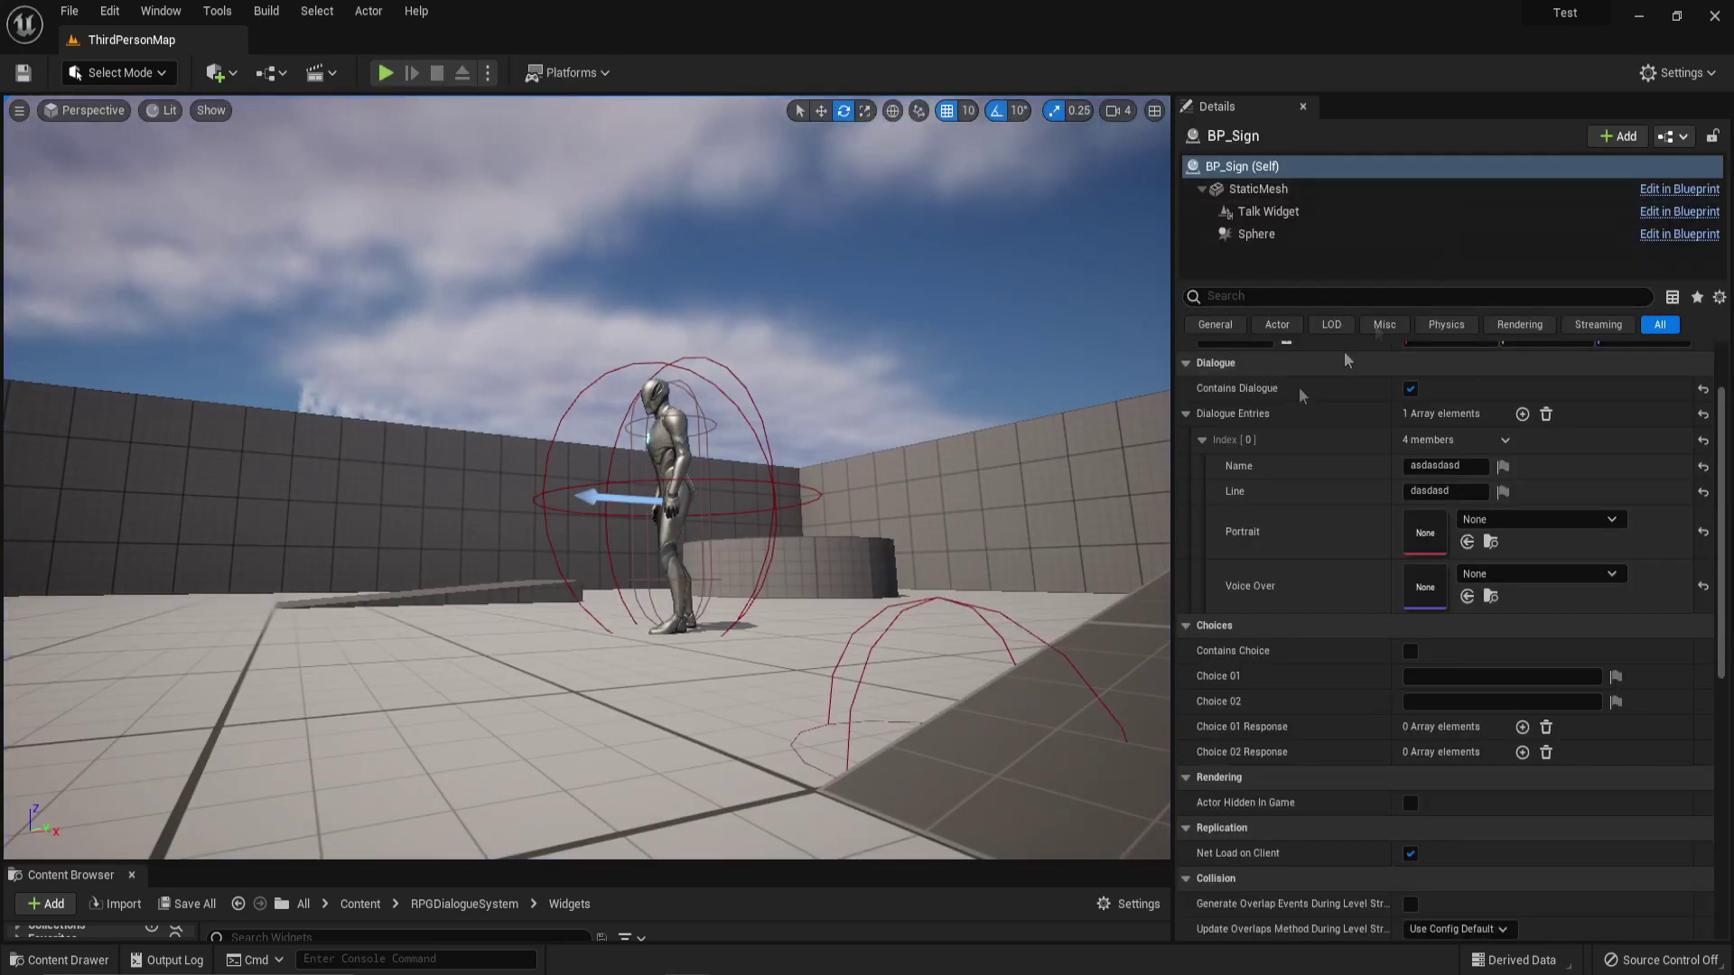
drag(642, 863, 661, 666)
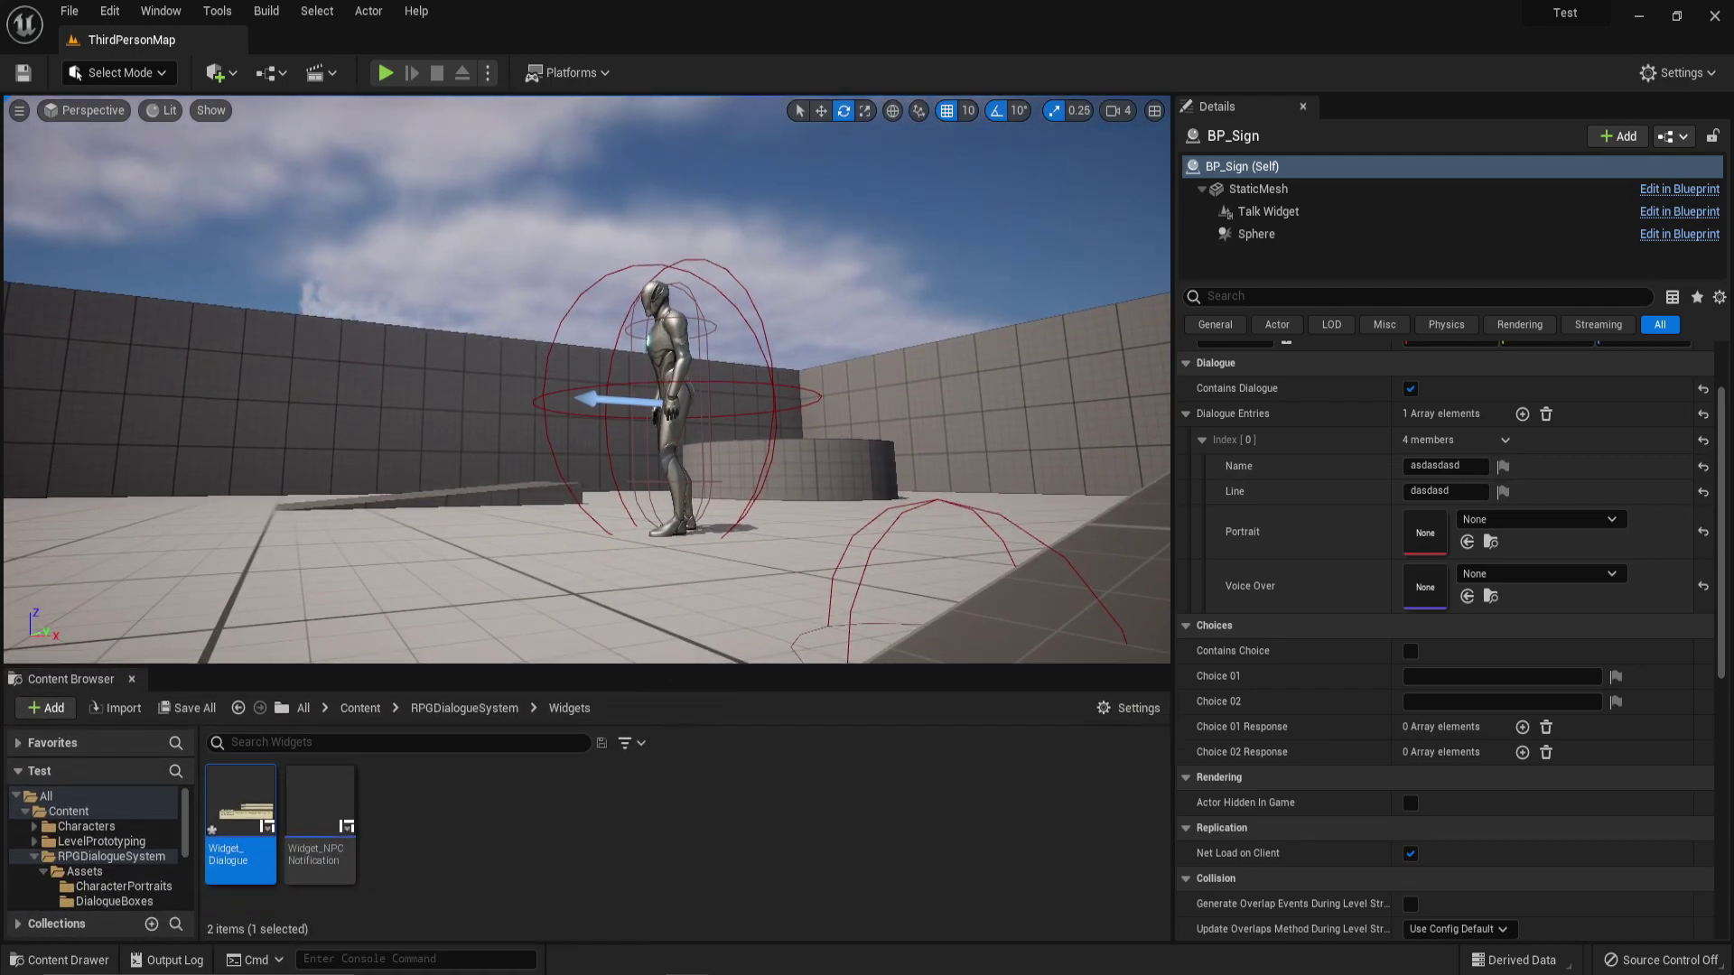
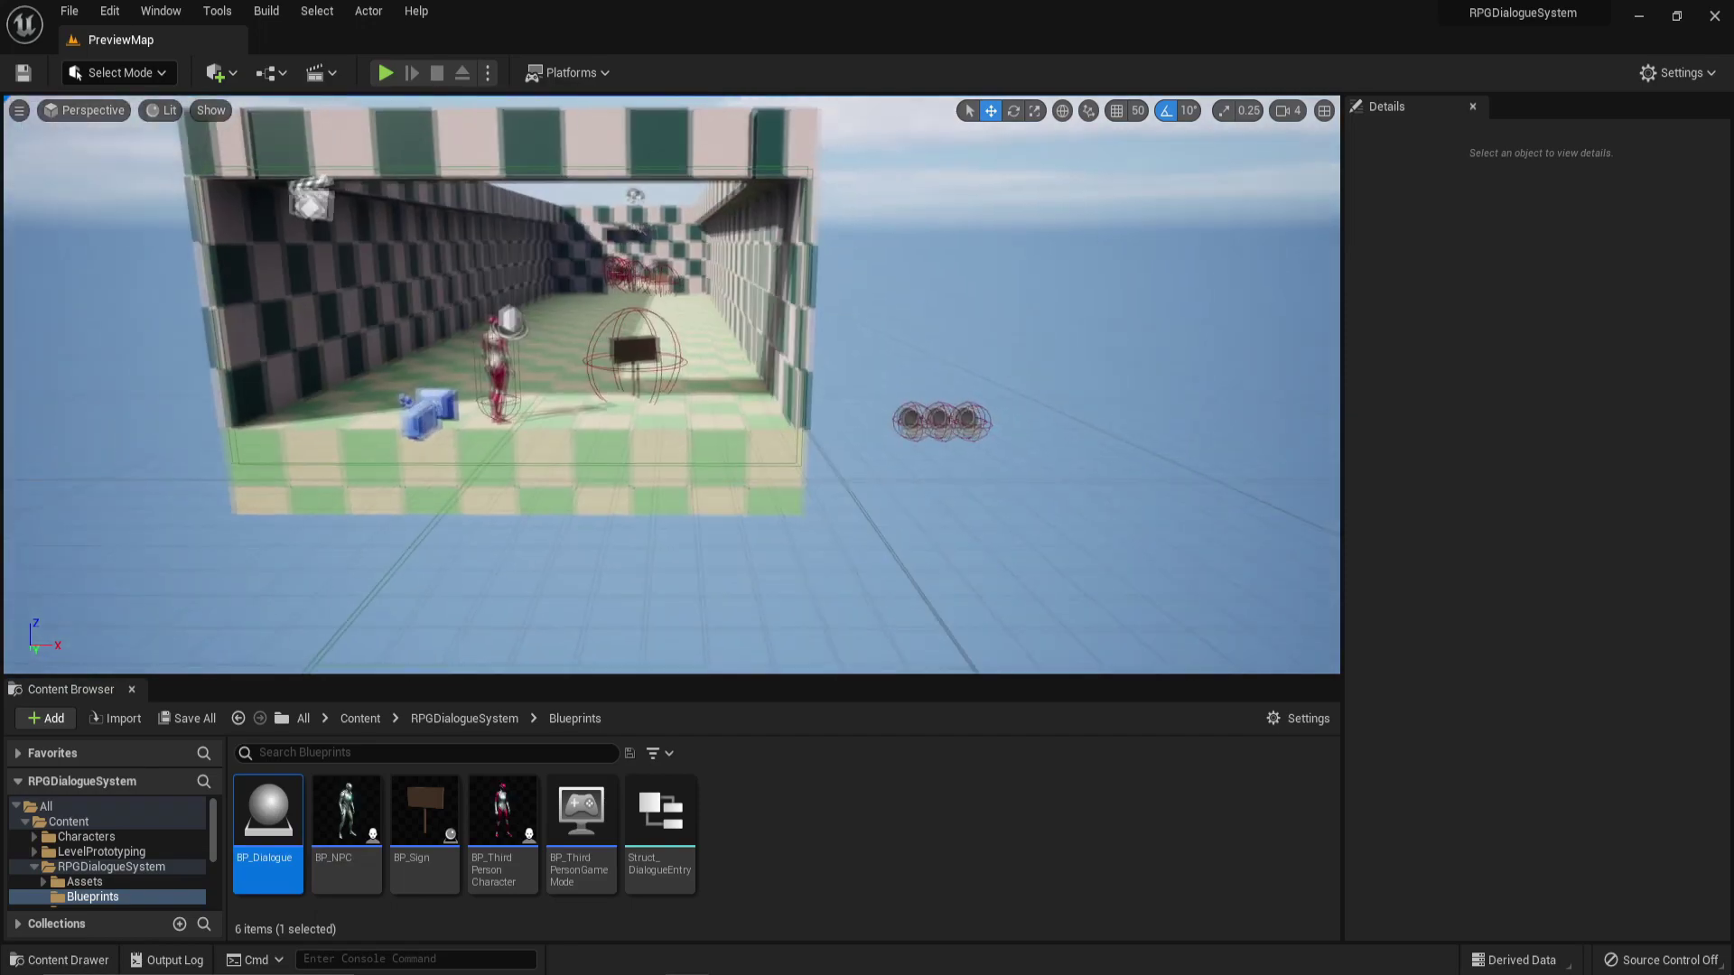
Step: In the RPGDialogueSystem project's PreviewMap, inspect the cutscene and dialogue settings of BP_OpeningDialogue01 and BP_OpeningDialogue02
key(w)
key(d)
mouse_move(630, 473)
right_down()
mouse_move(647, 474)
mouse_move(631, 473)
right_up()
click(643, 438)
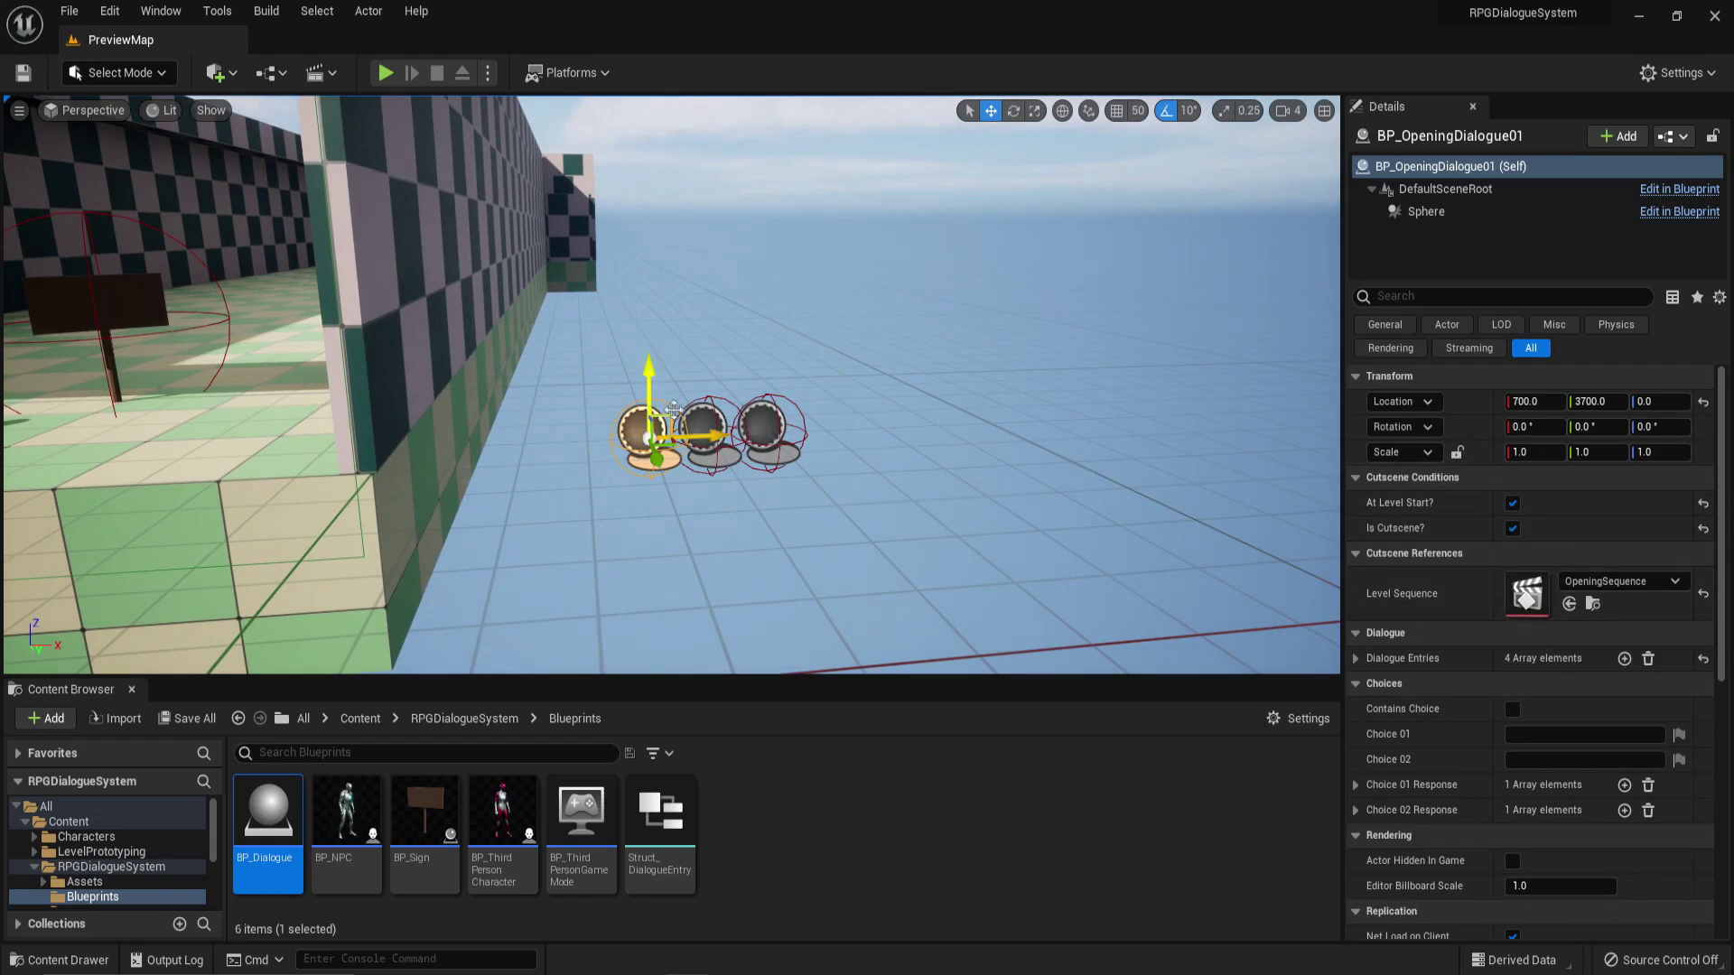
click(715, 425)
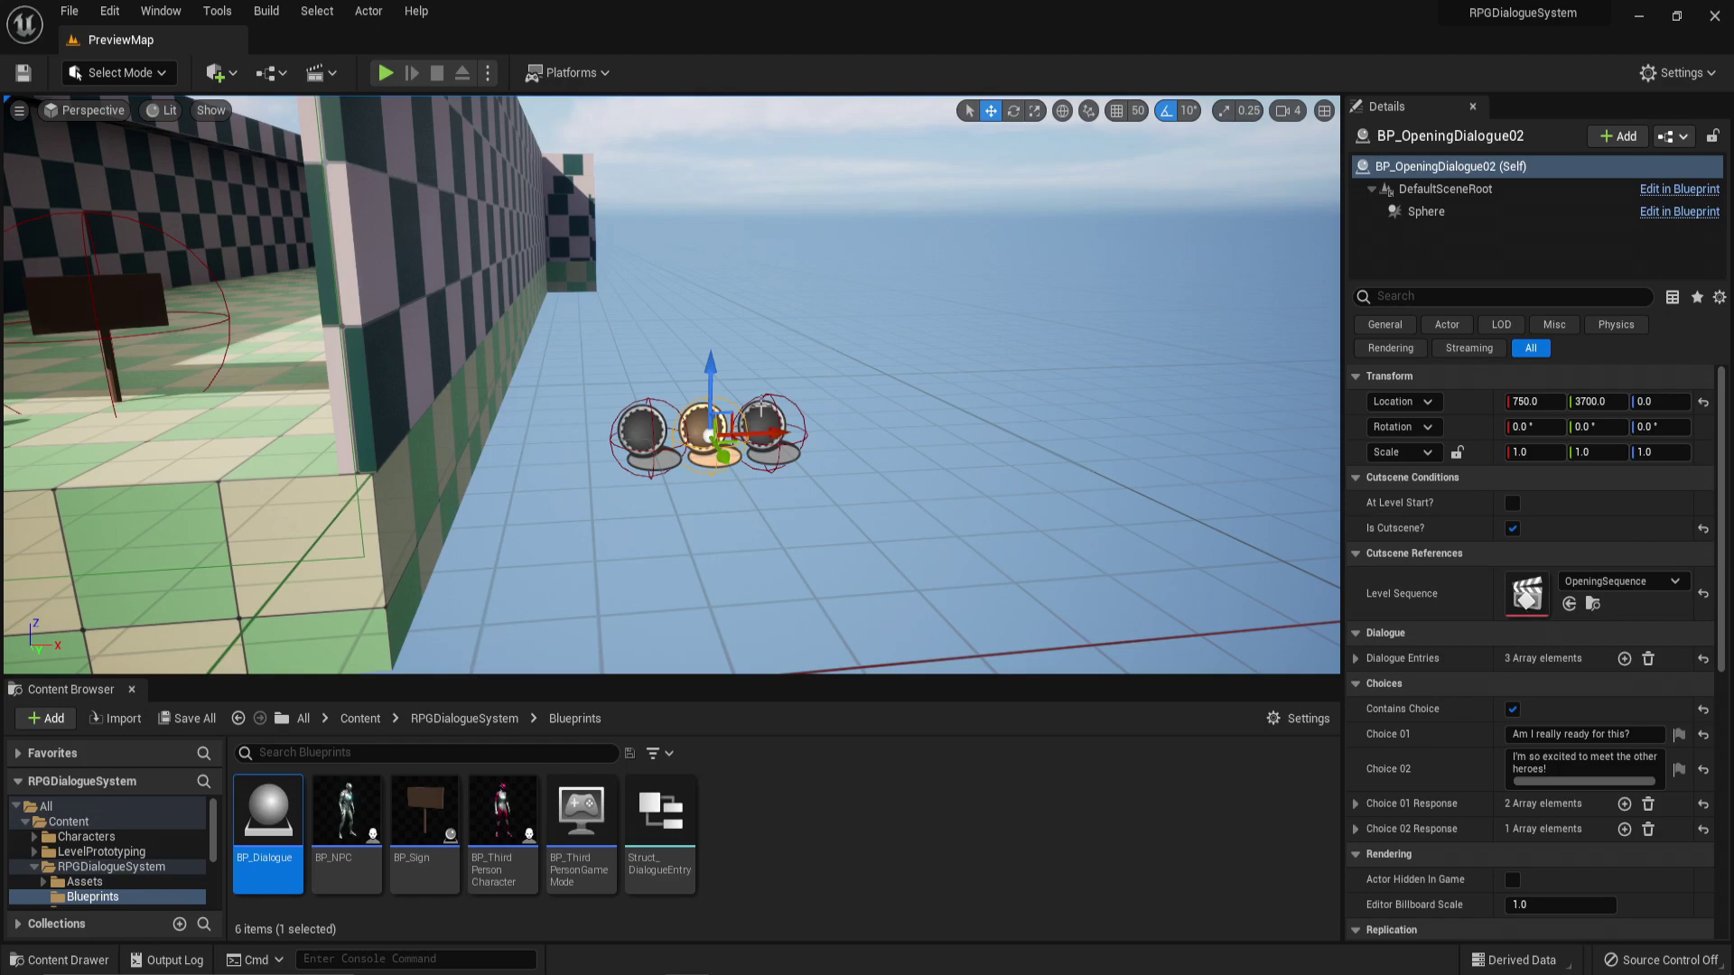
Step: Examine the cutscene conditions, level sequence and dialogue settings of the three BP_OpeningDialogue actors beside the room
click(763, 425)
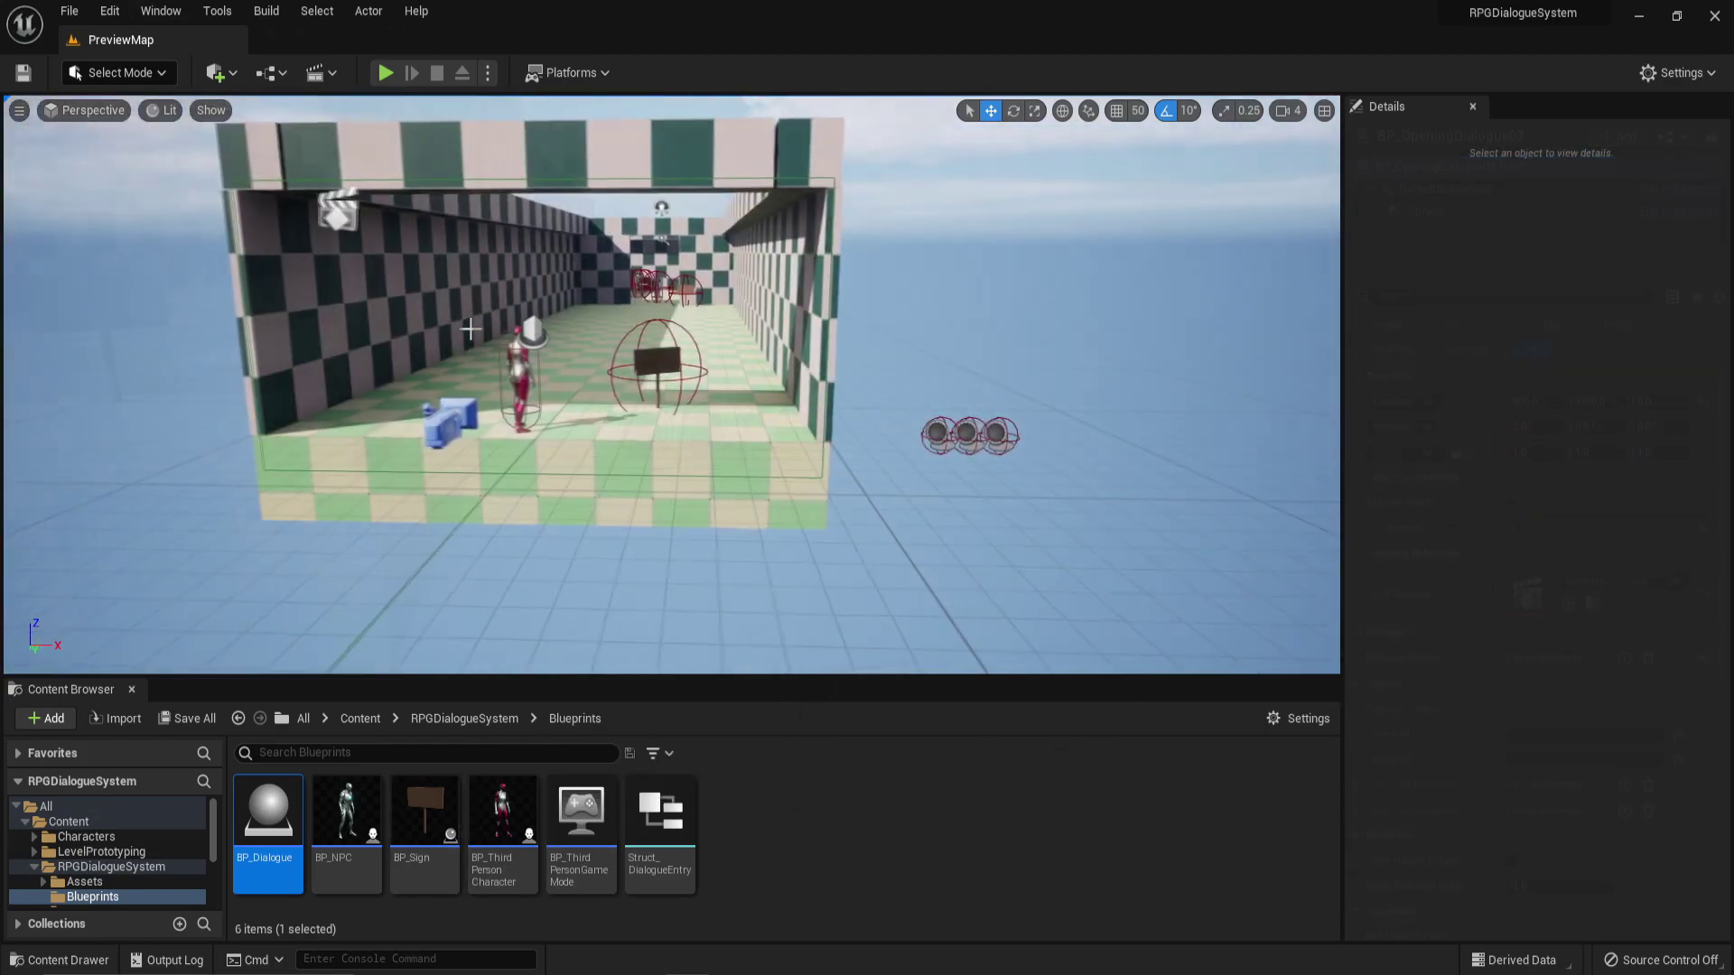
key(w)
key(d)
right_drag(860, 343, 901, 350)
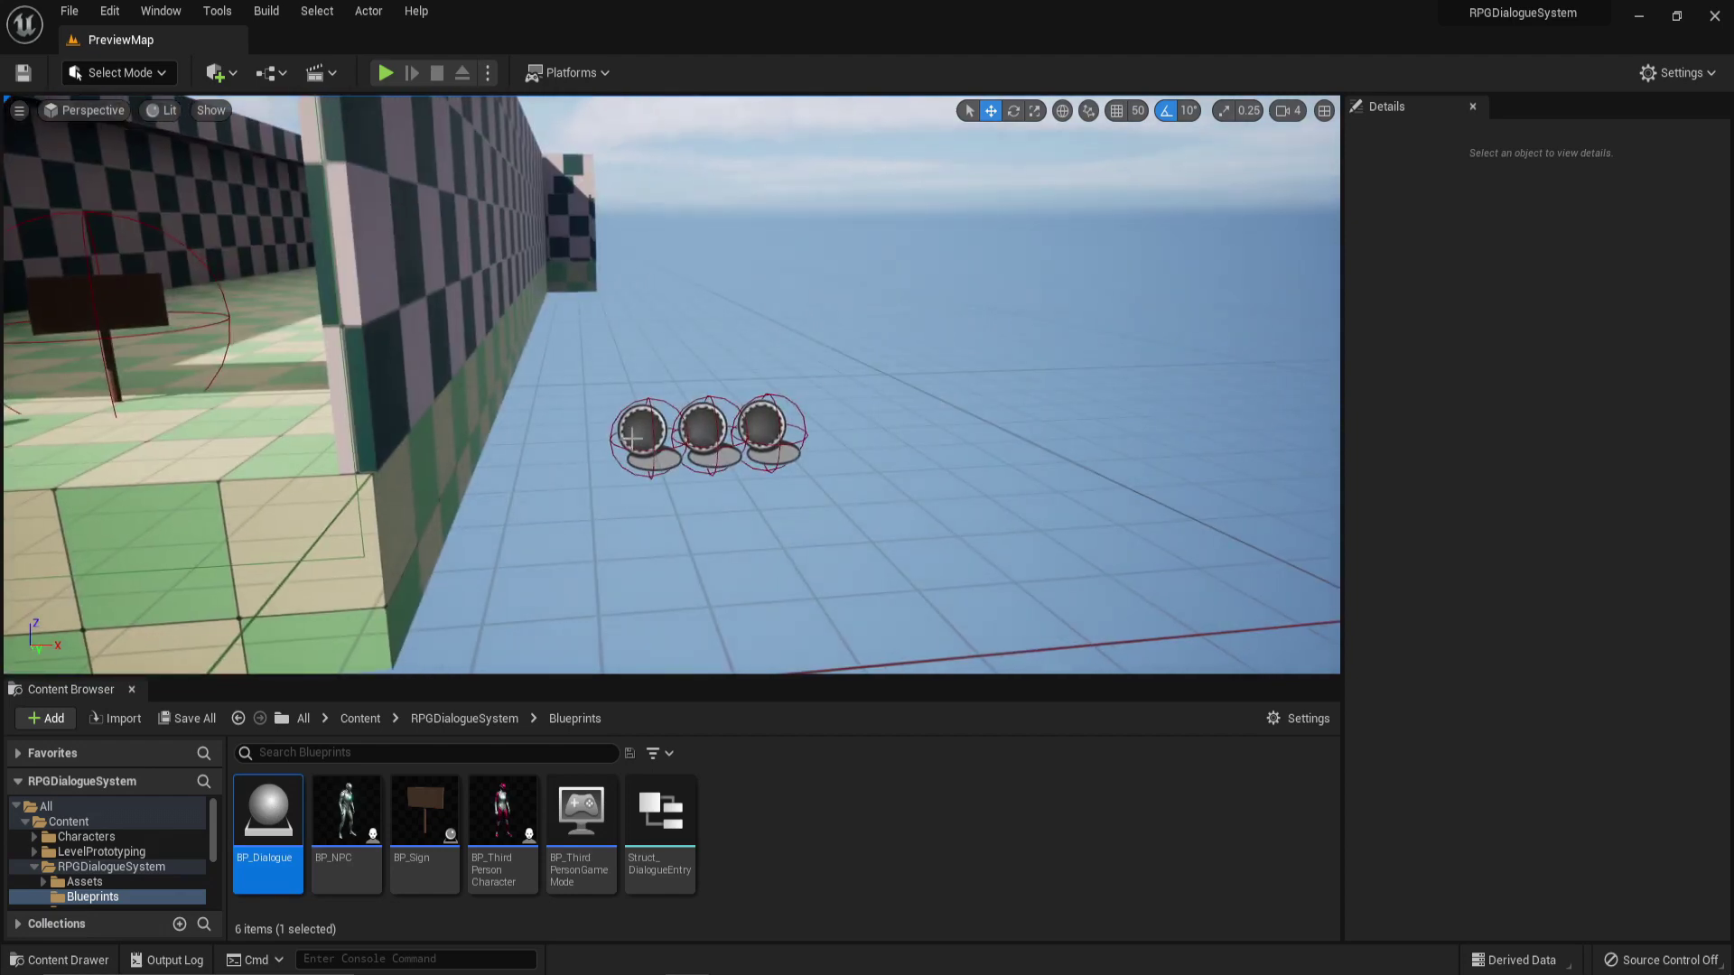
click(632, 438)
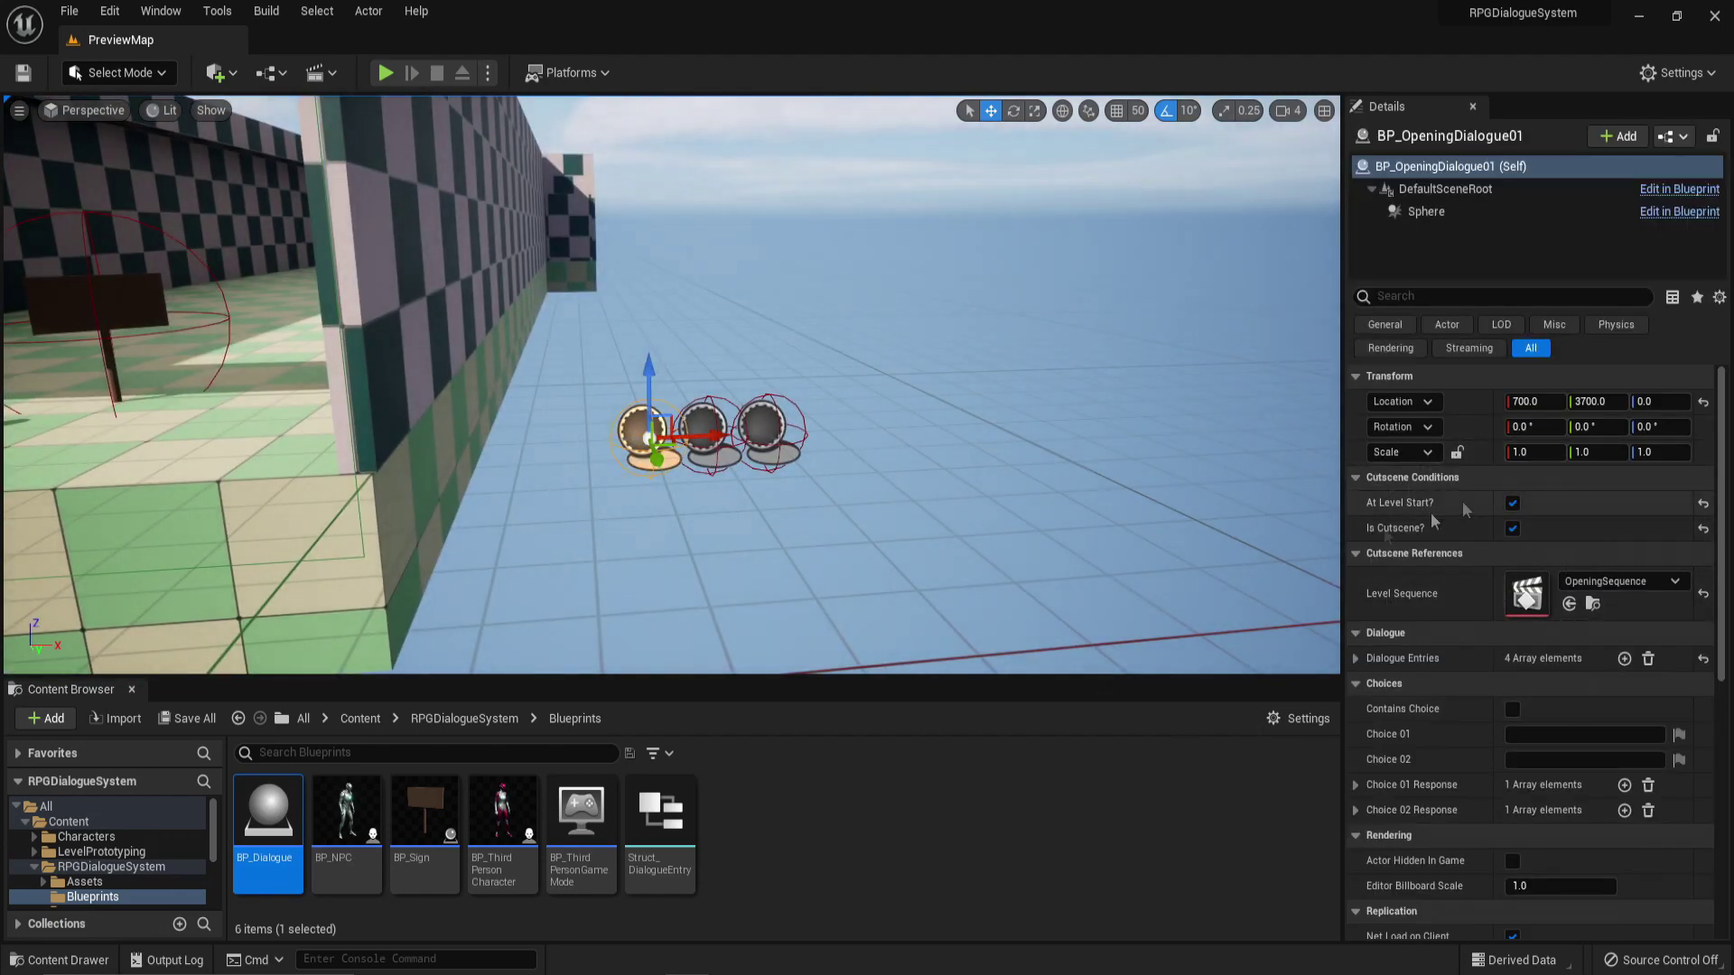
click(714, 427)
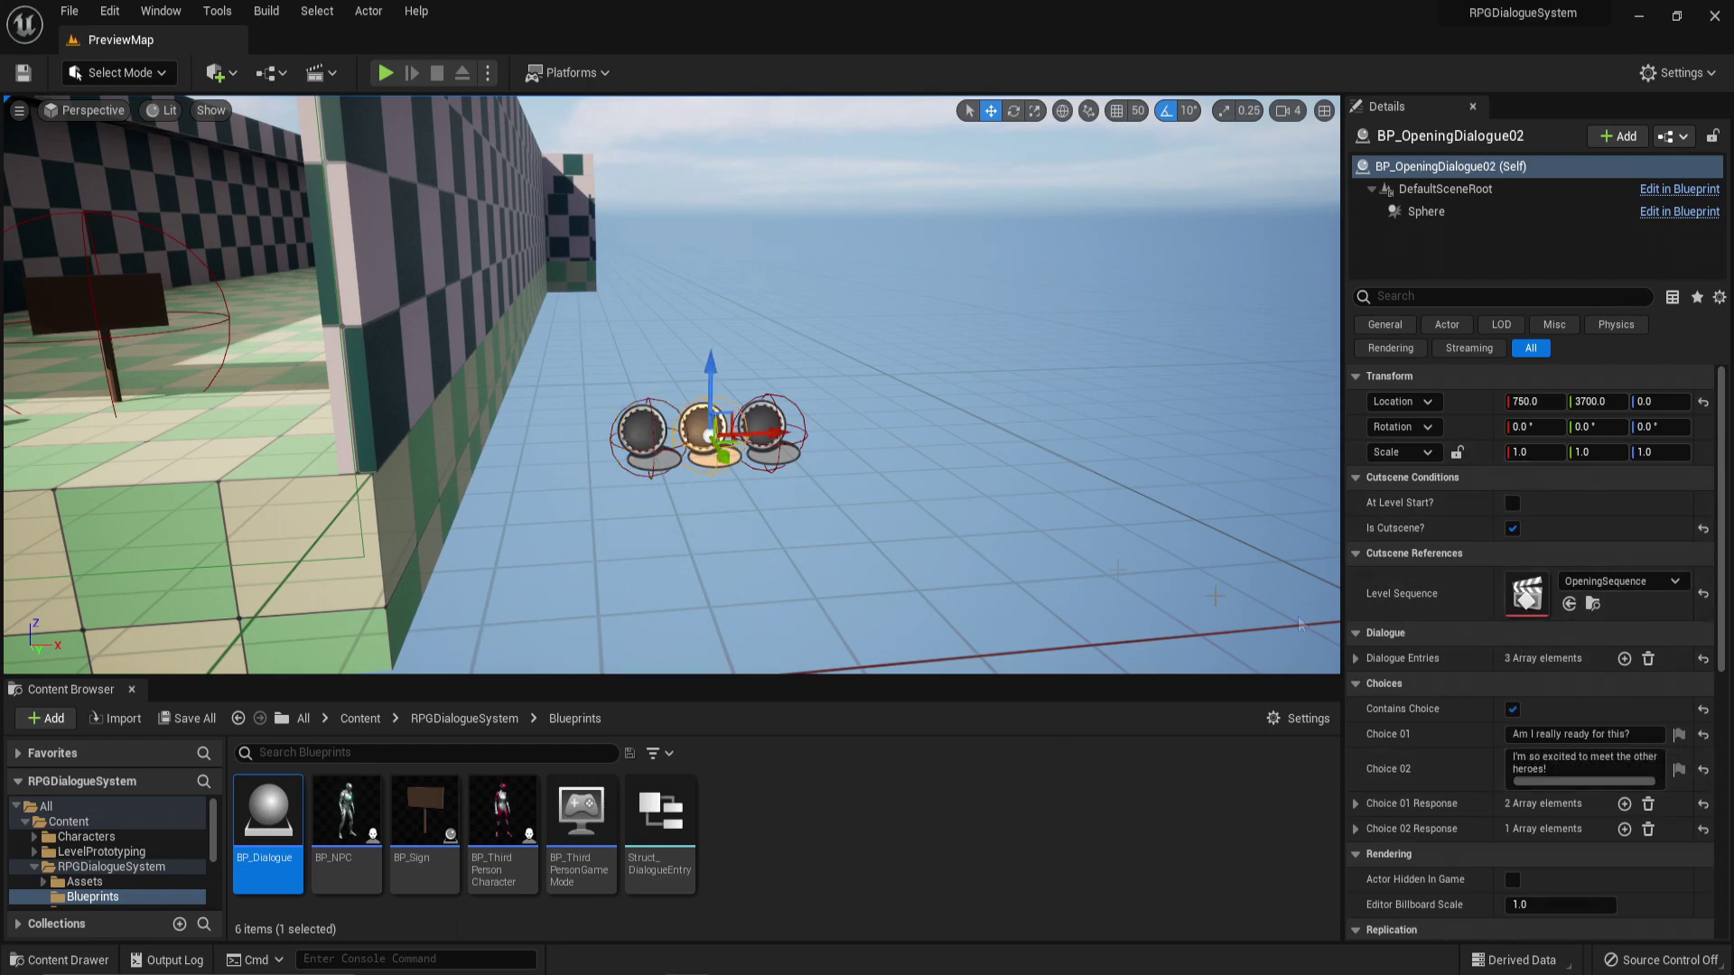
click(761, 420)
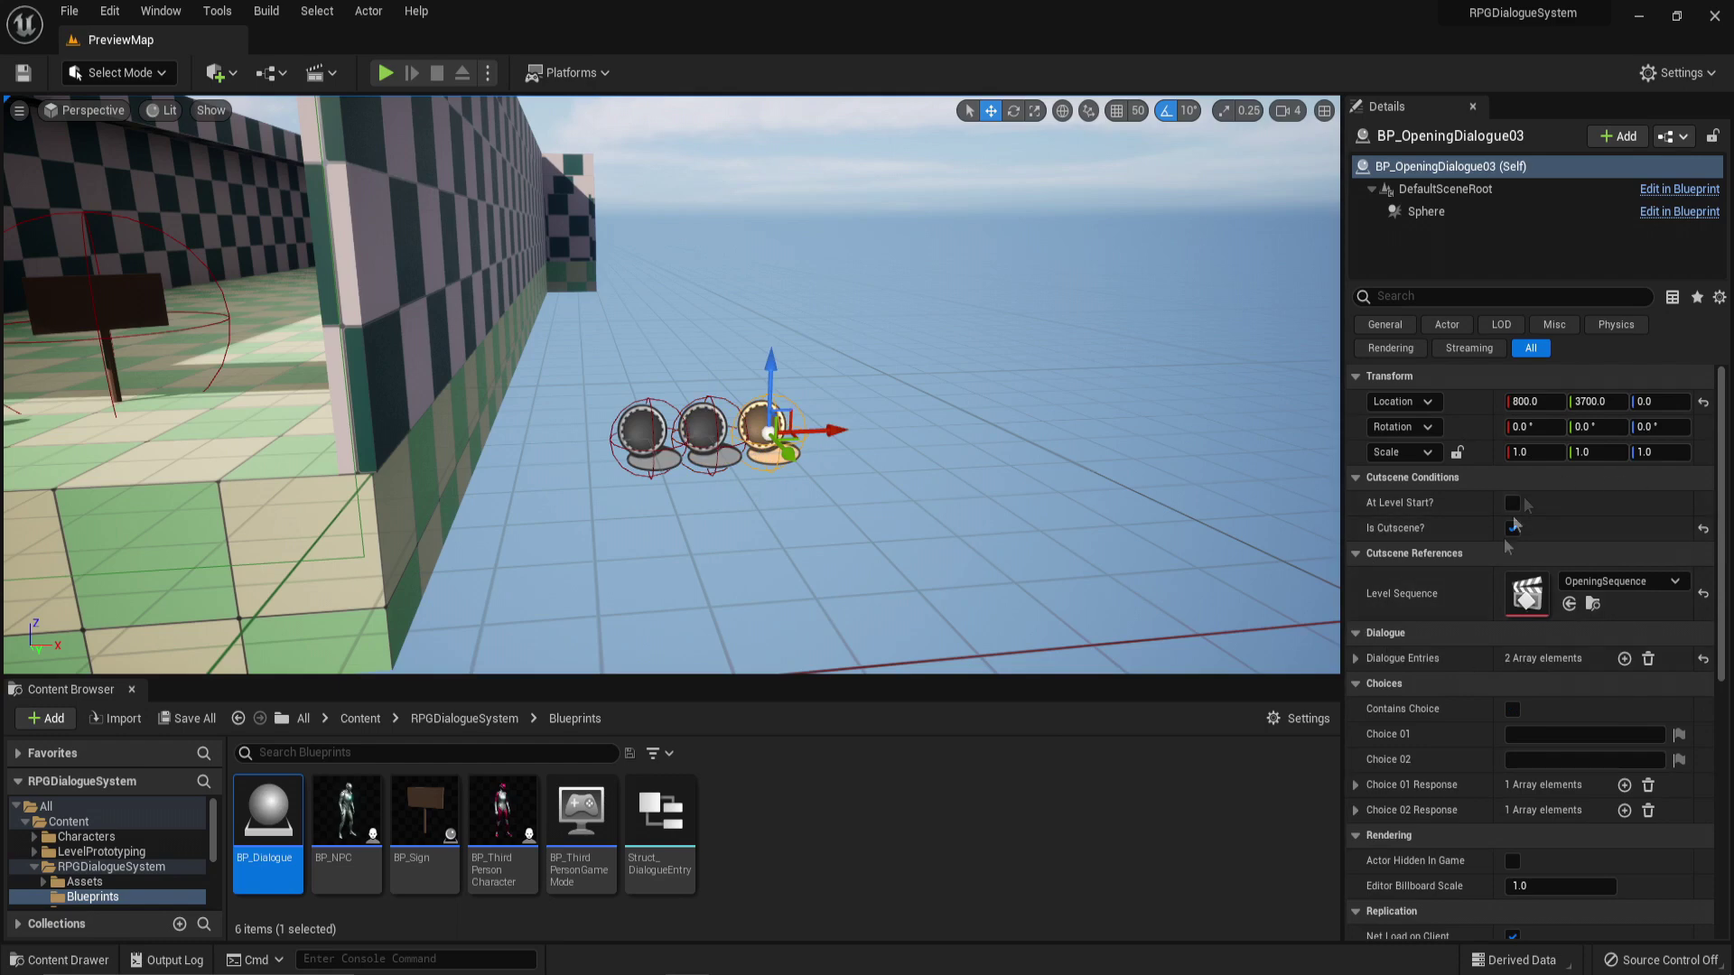
Step: Create a new level from the Basic template
click(68, 11)
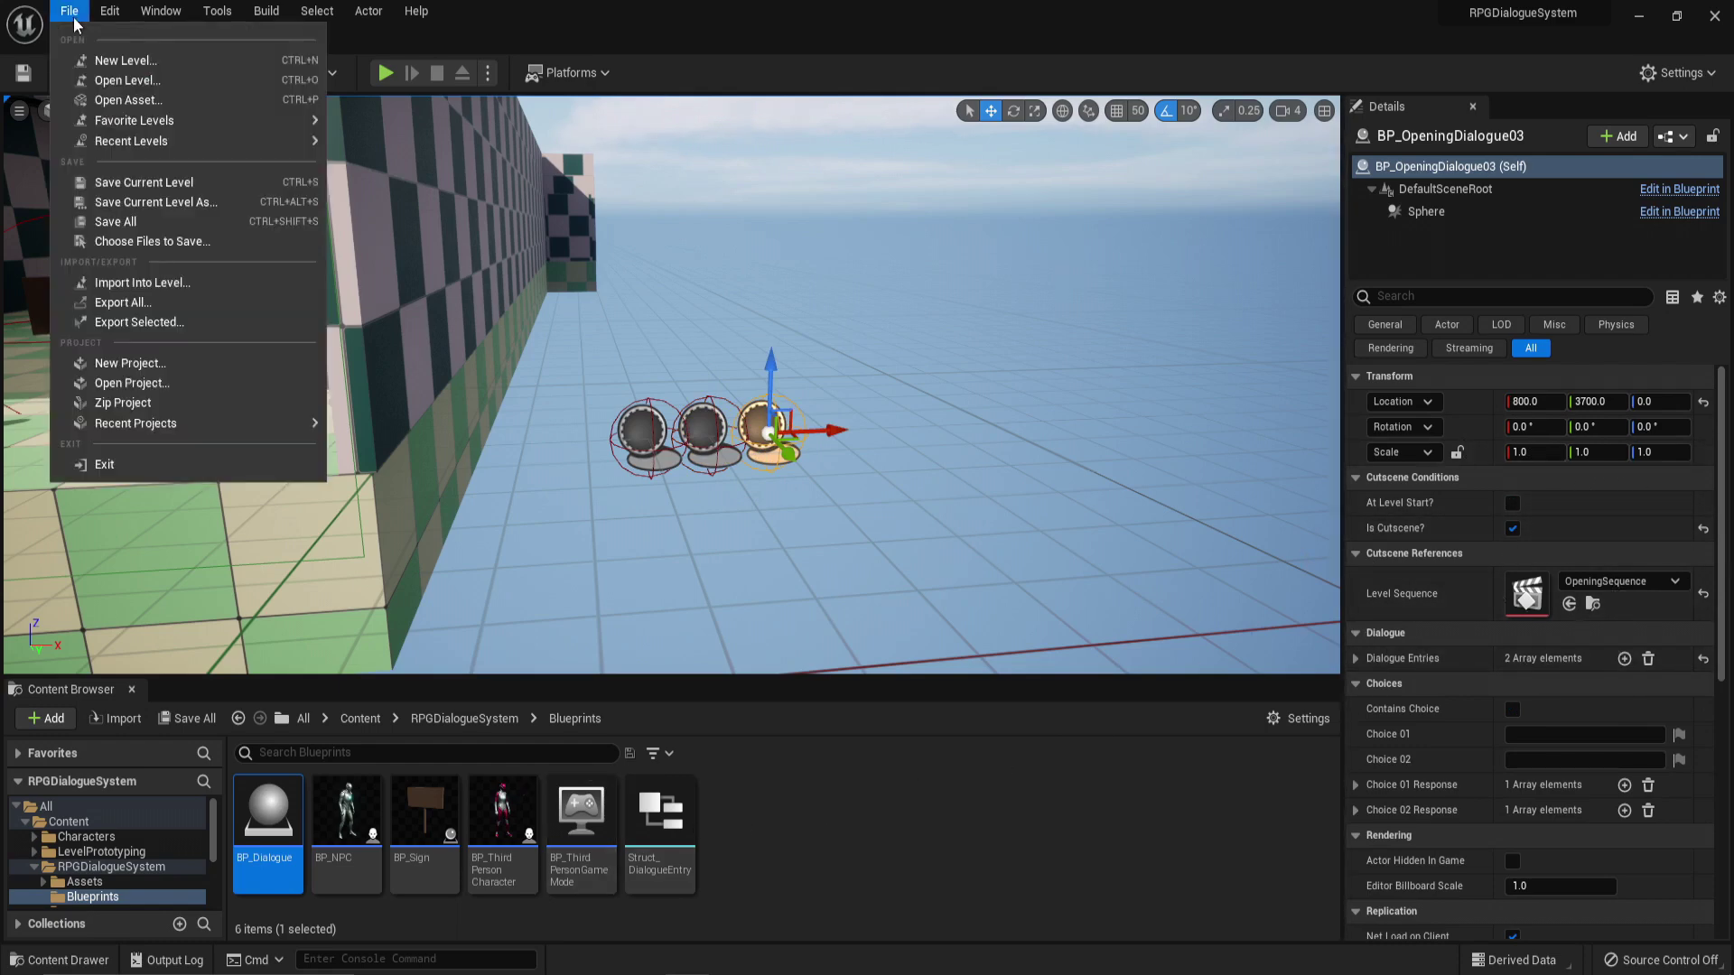
click(121, 65)
click(891, 387)
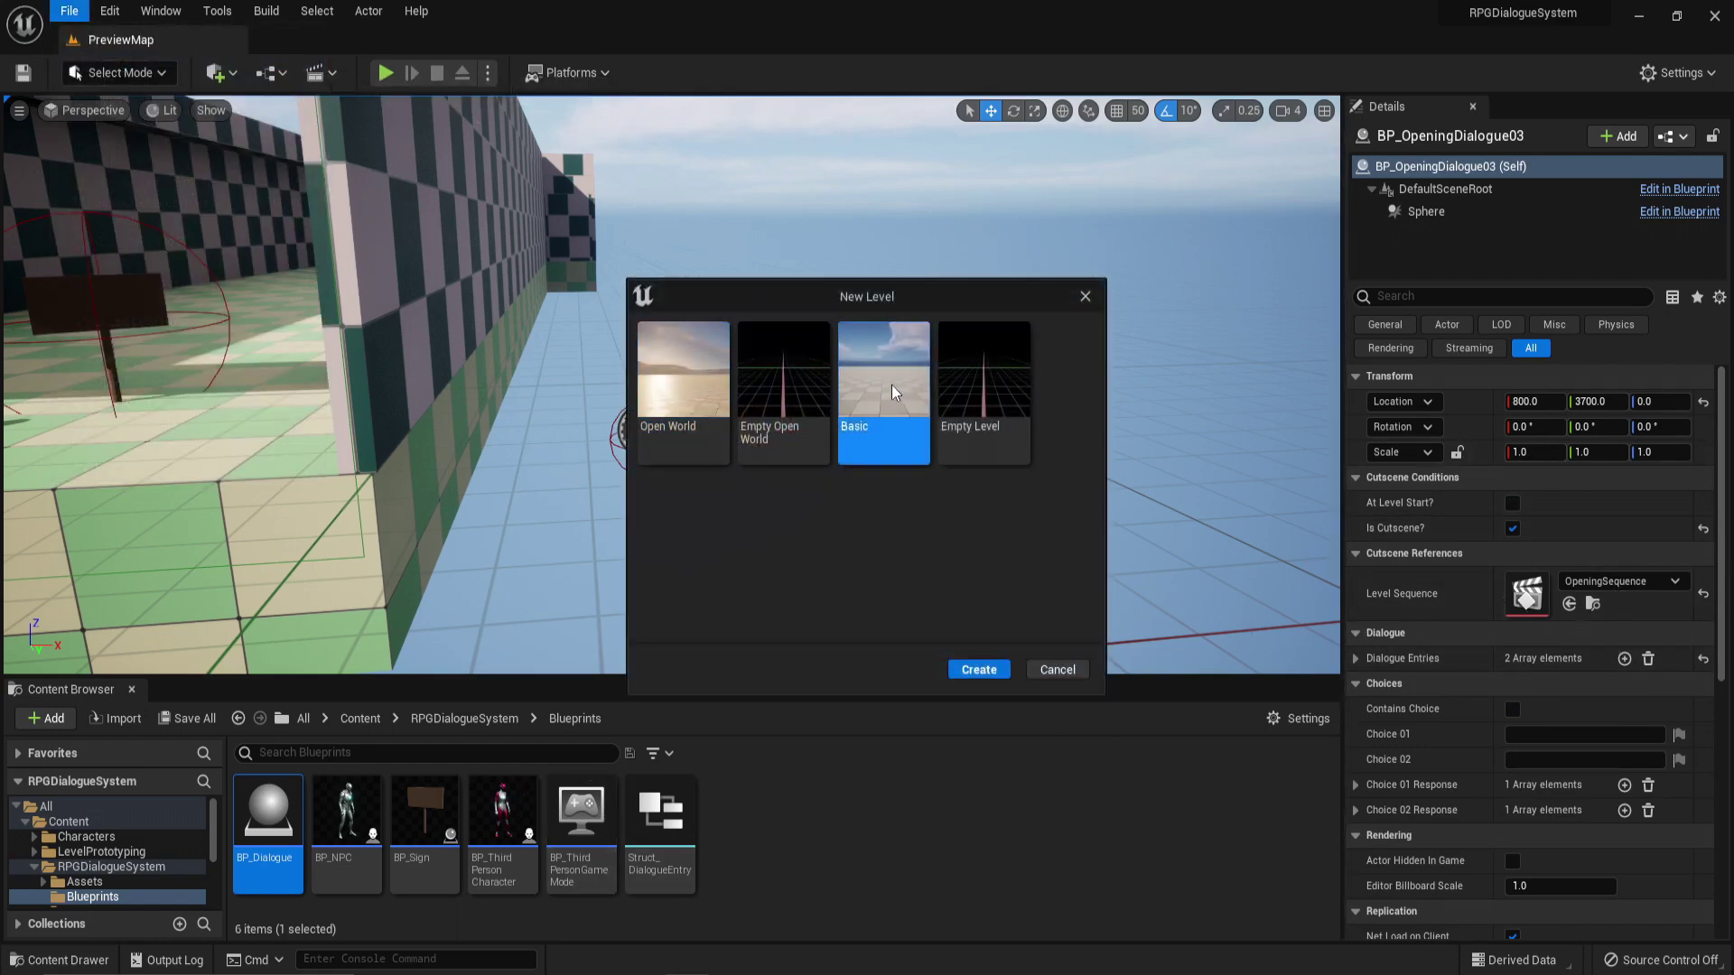
click(978, 670)
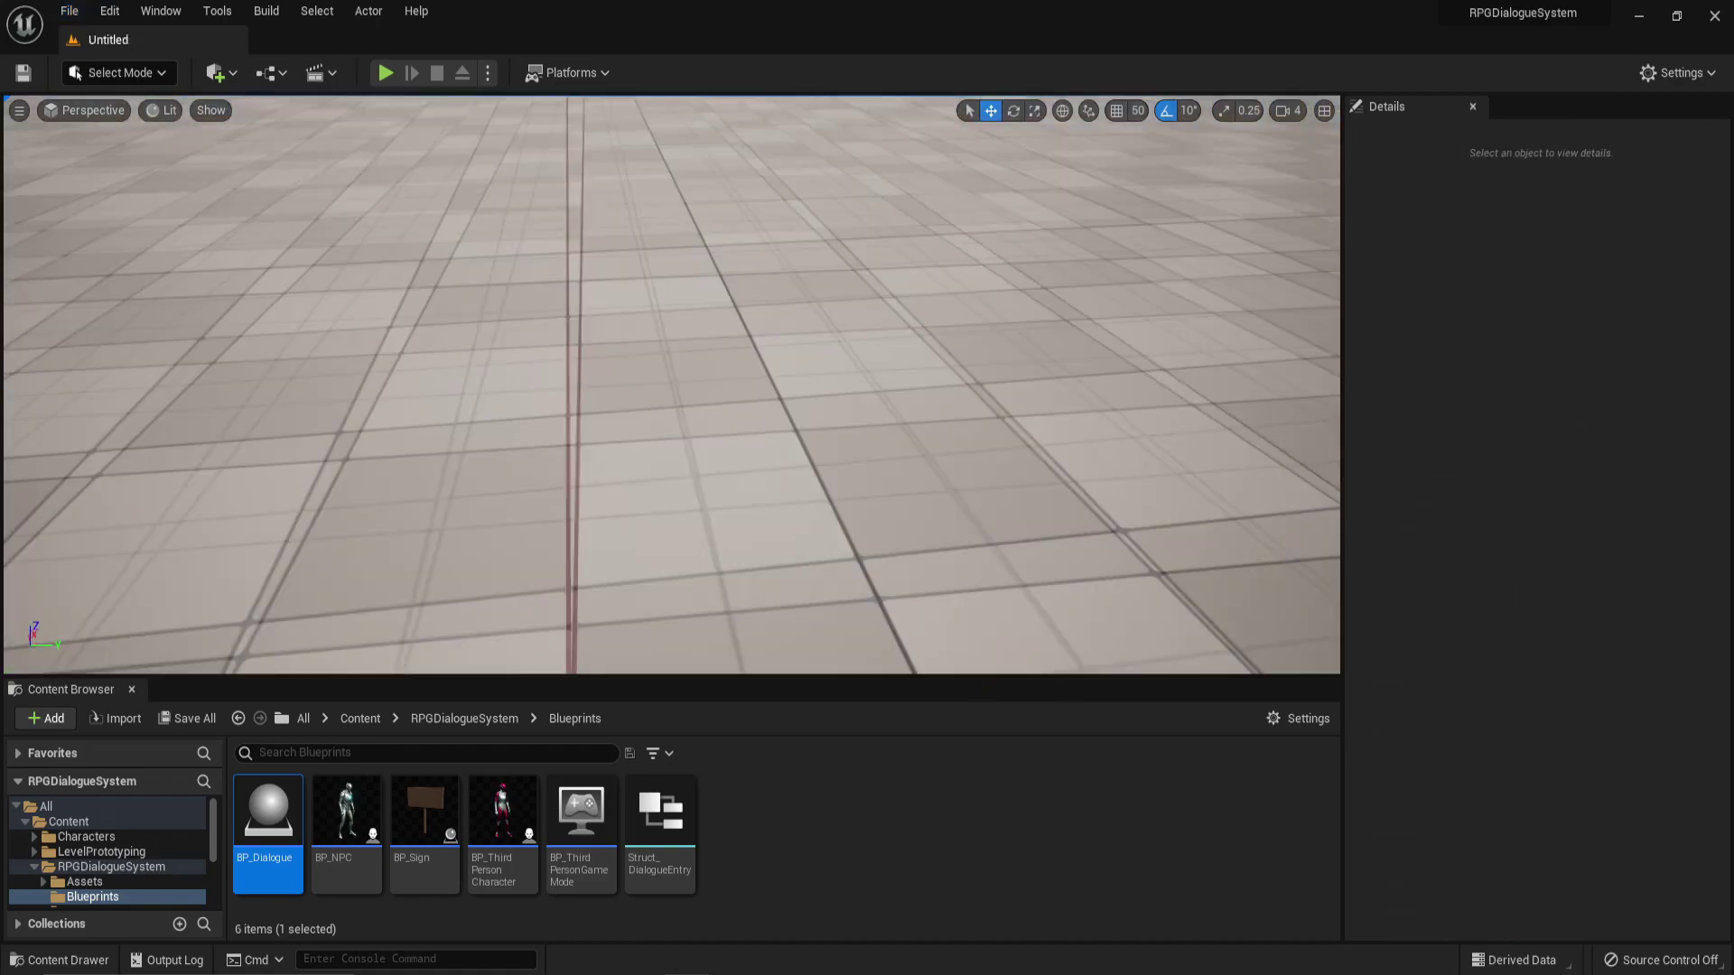
Step: Place BP_ThirdPersonCharacter in the level and set its Auto Possess Player to Player 0
mouse_move(827, 459)
right_down()
mouse_move(872, 432)
mouse_move(810, 452)
mouse_move(828, 458)
right_up()
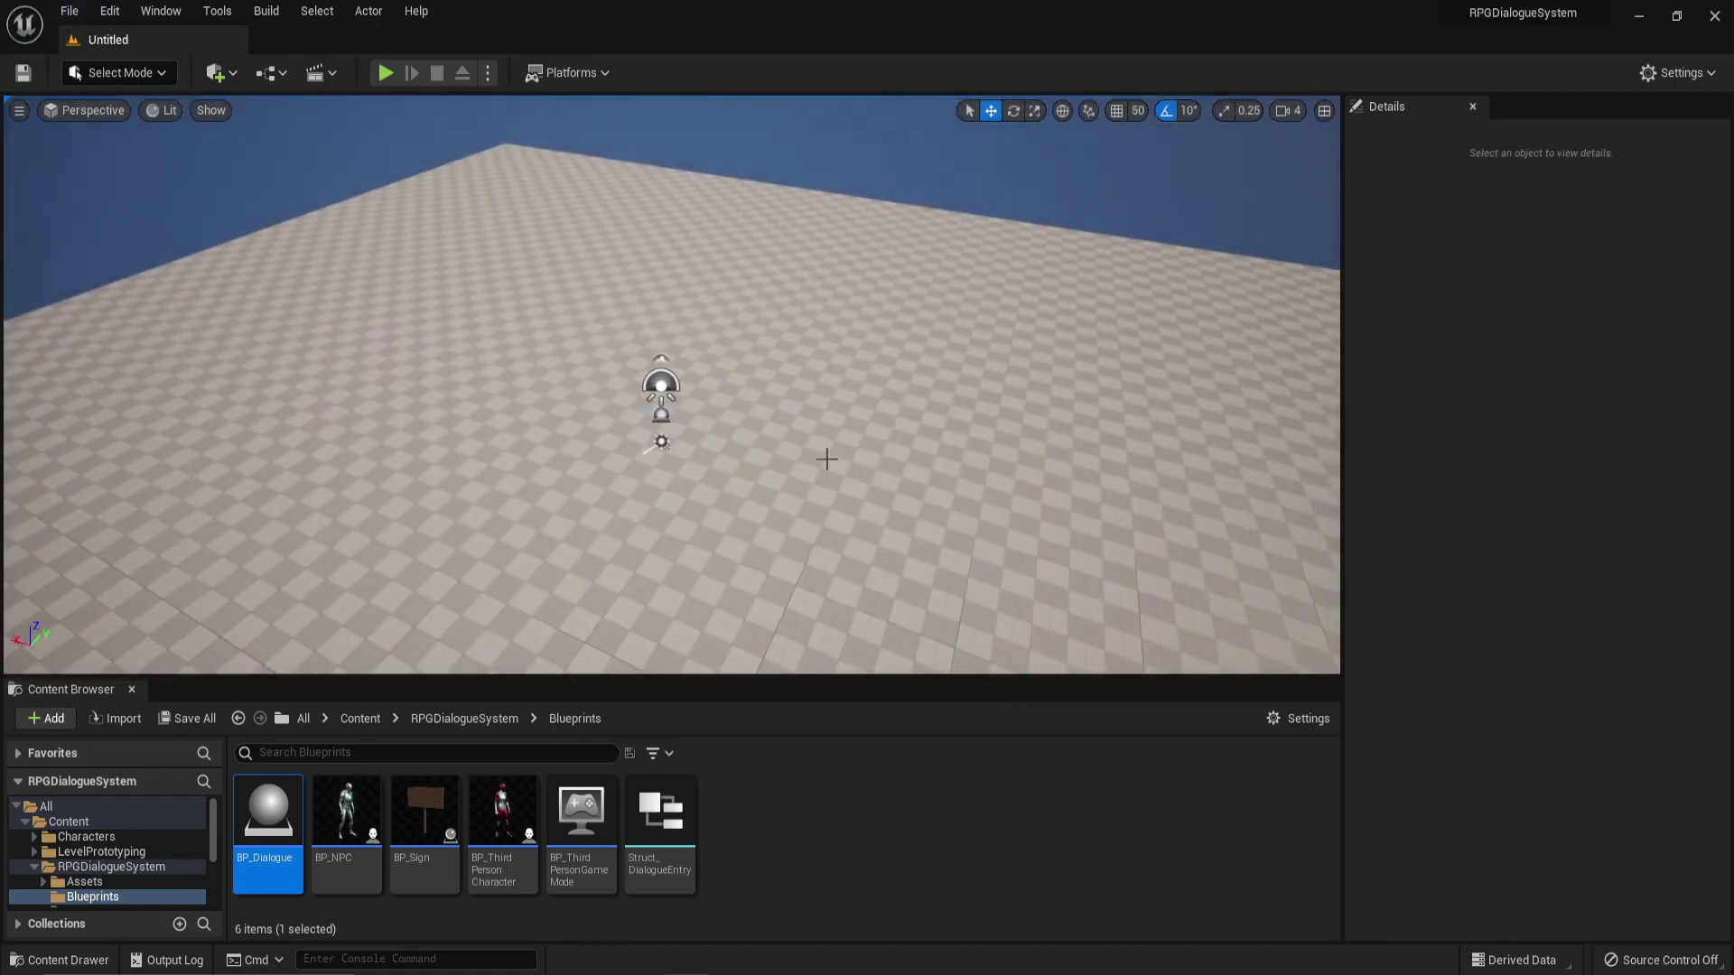
drag(503, 817, 728, 489)
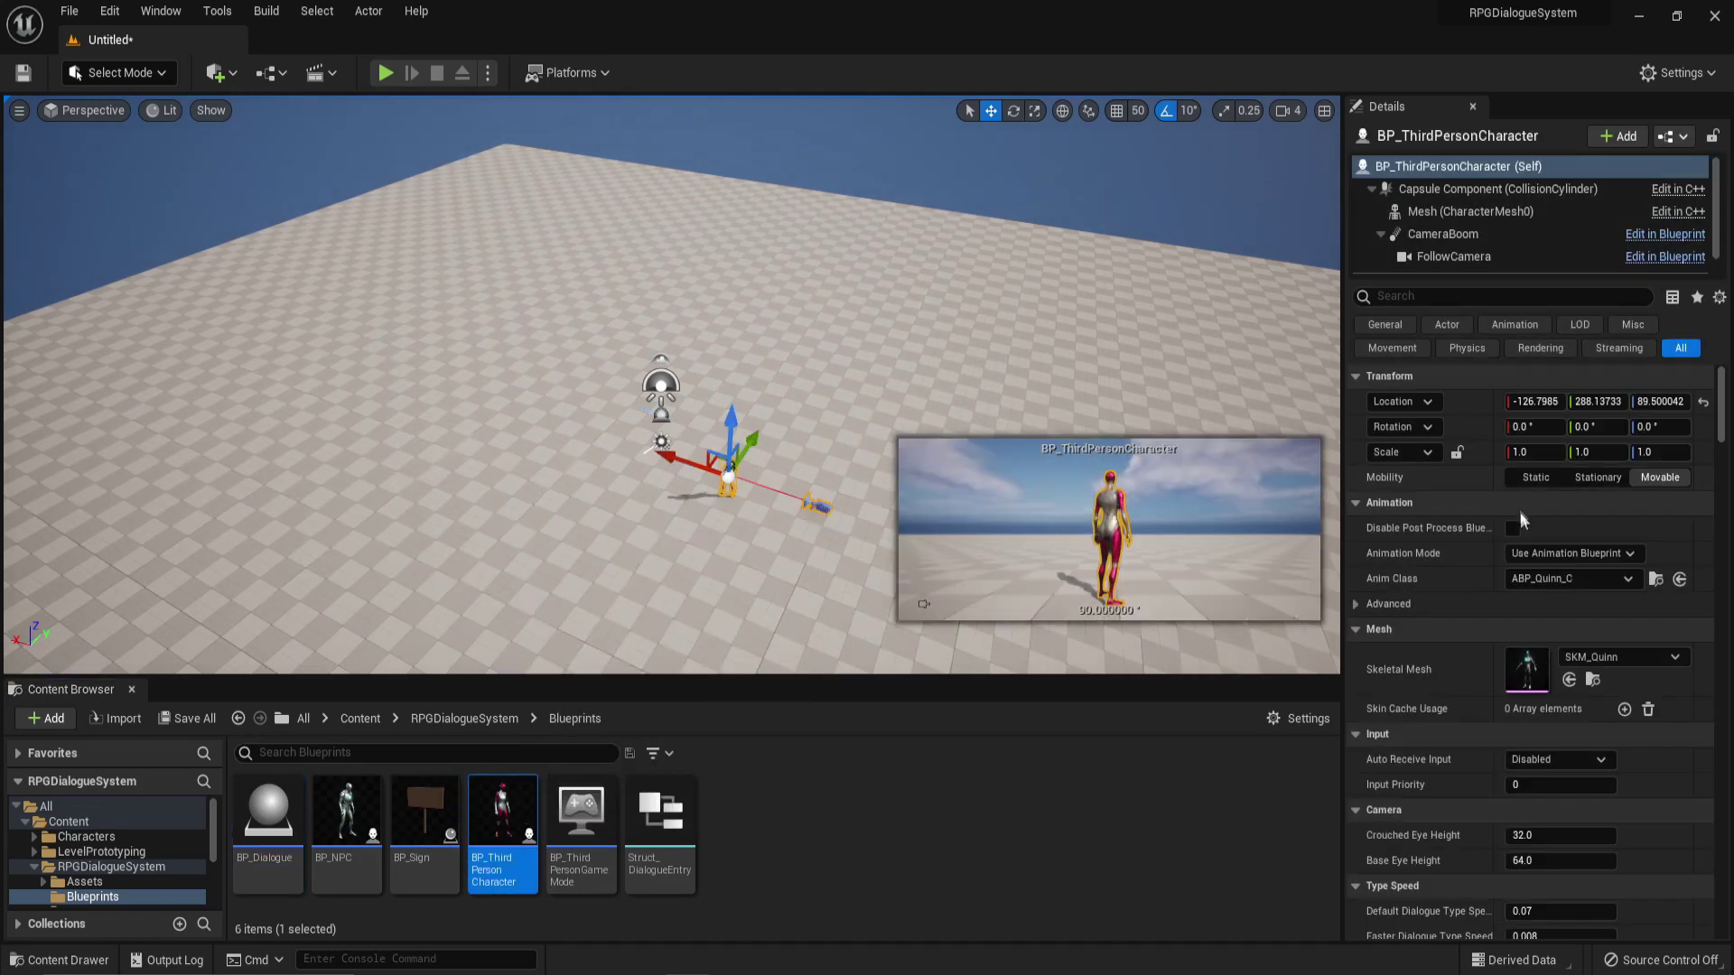
click(1440, 297)
text(possess)
click(1557, 426)
click(1555, 402)
click(1528, 444)
Step: Add a level sequence and save it as NewLevelSequence in the RPGDialogueSystem/Sequences folder
right_drag(740, 363, 110, 88)
click(321, 72)
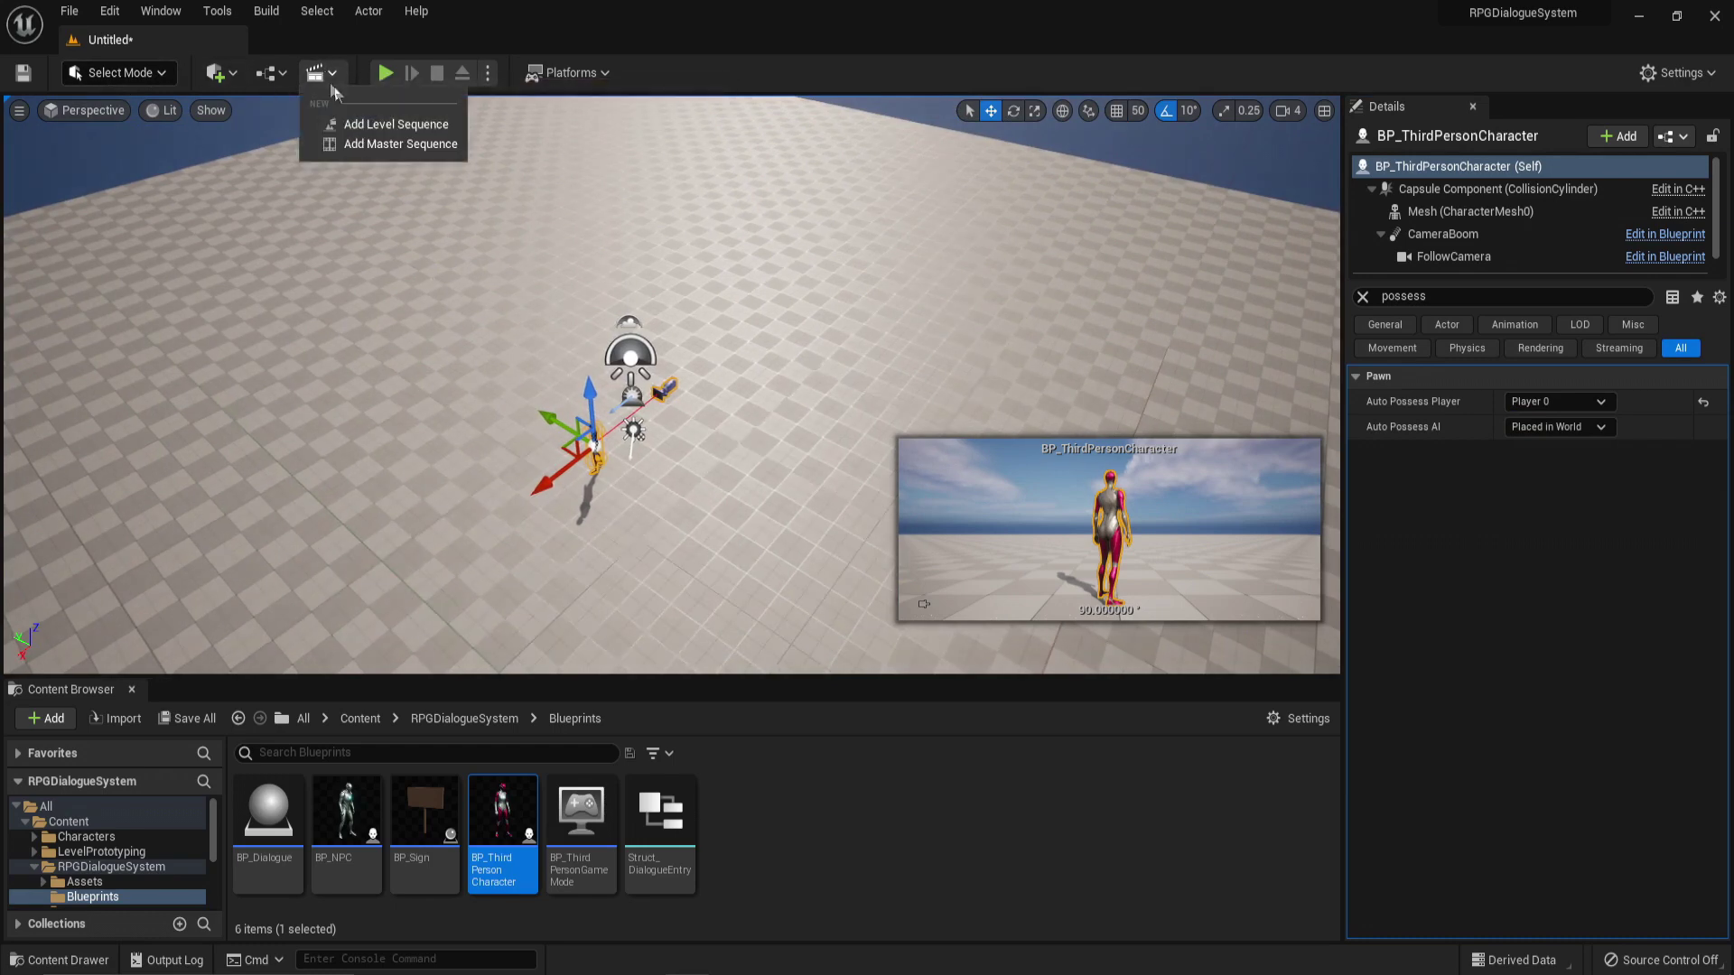
click(393, 123)
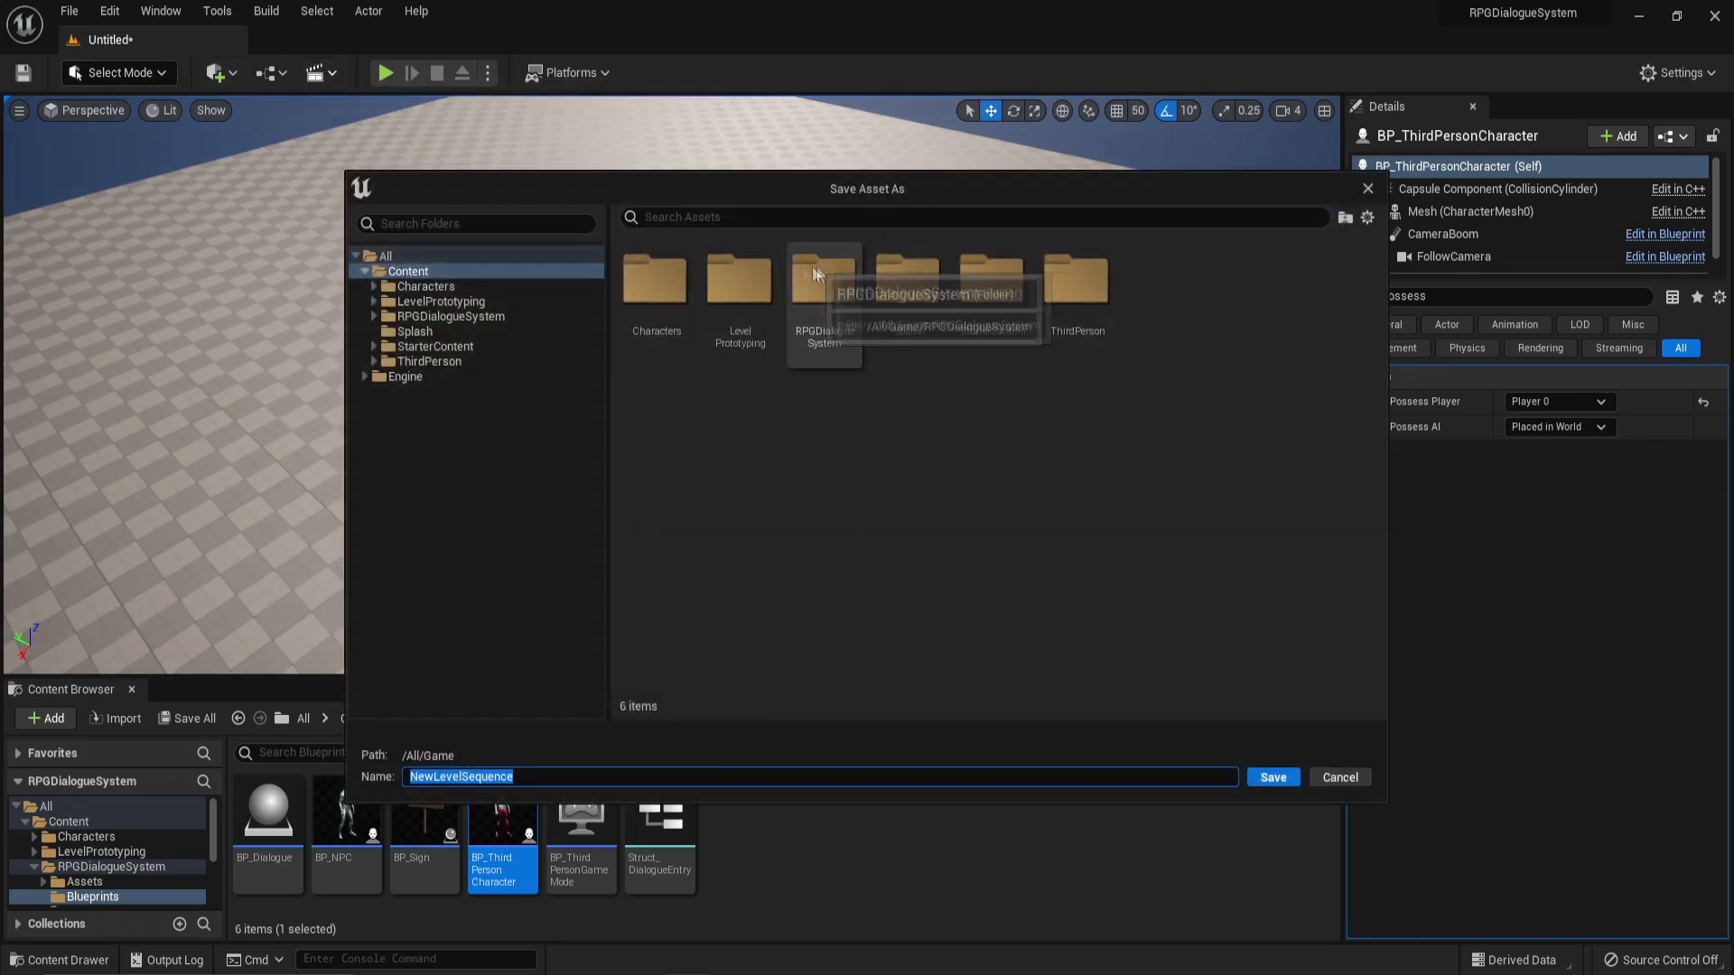
click(473, 315)
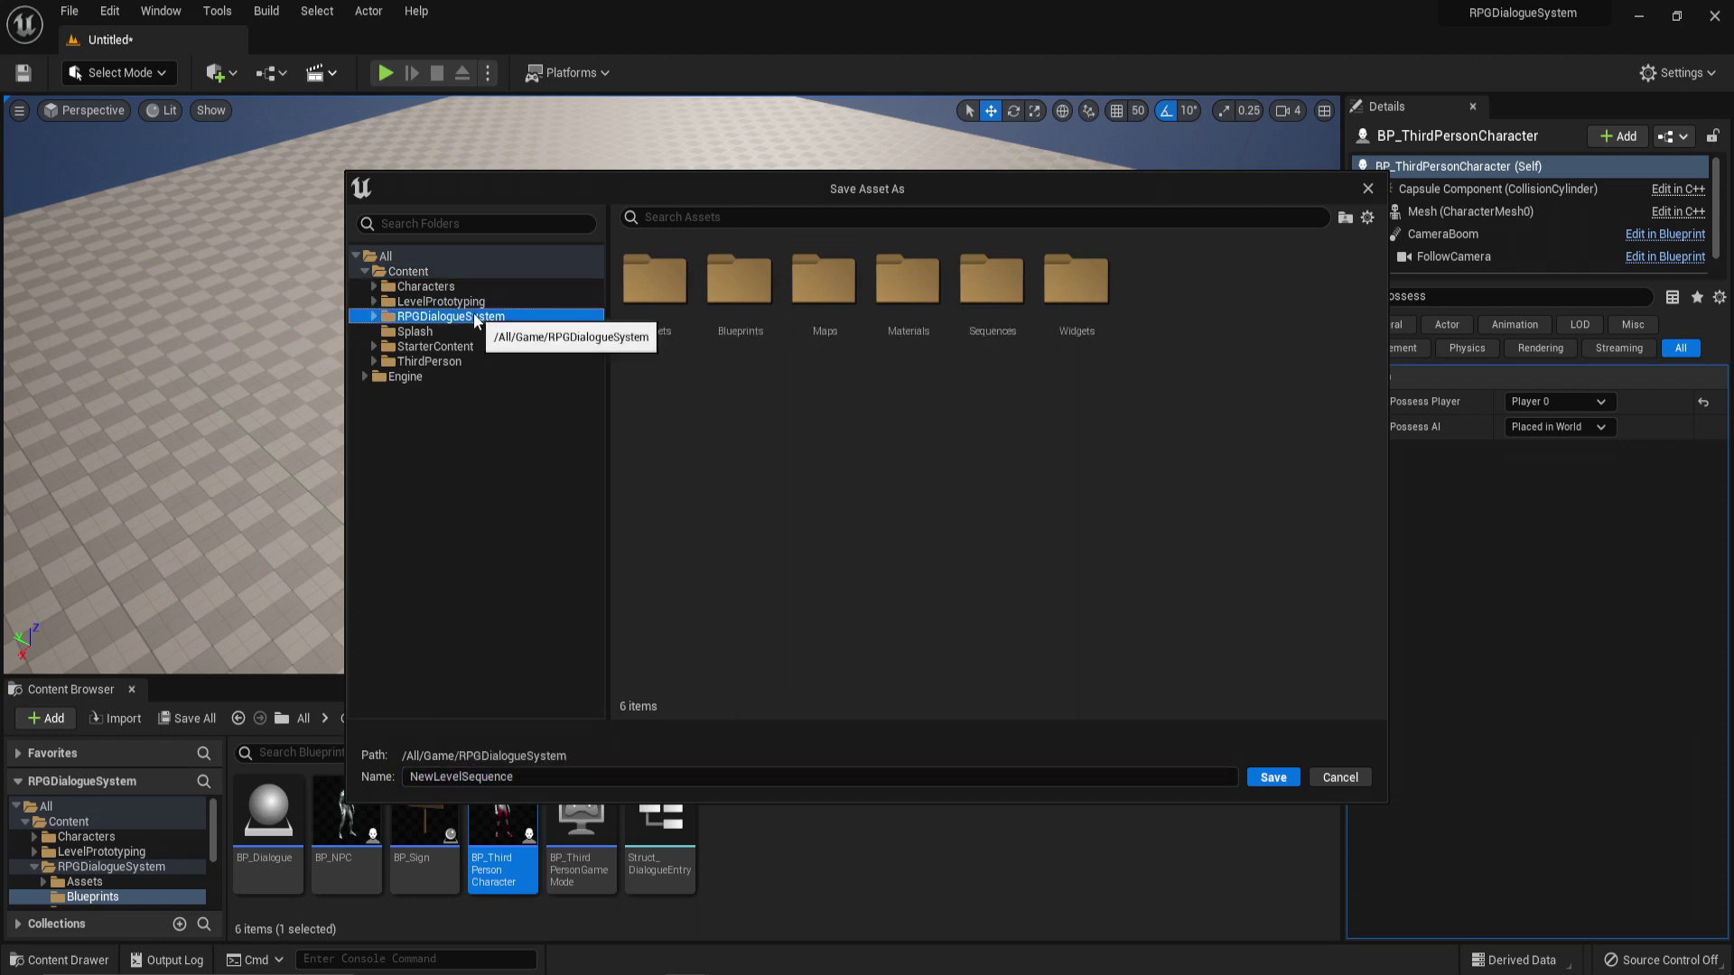
double_click(988, 299)
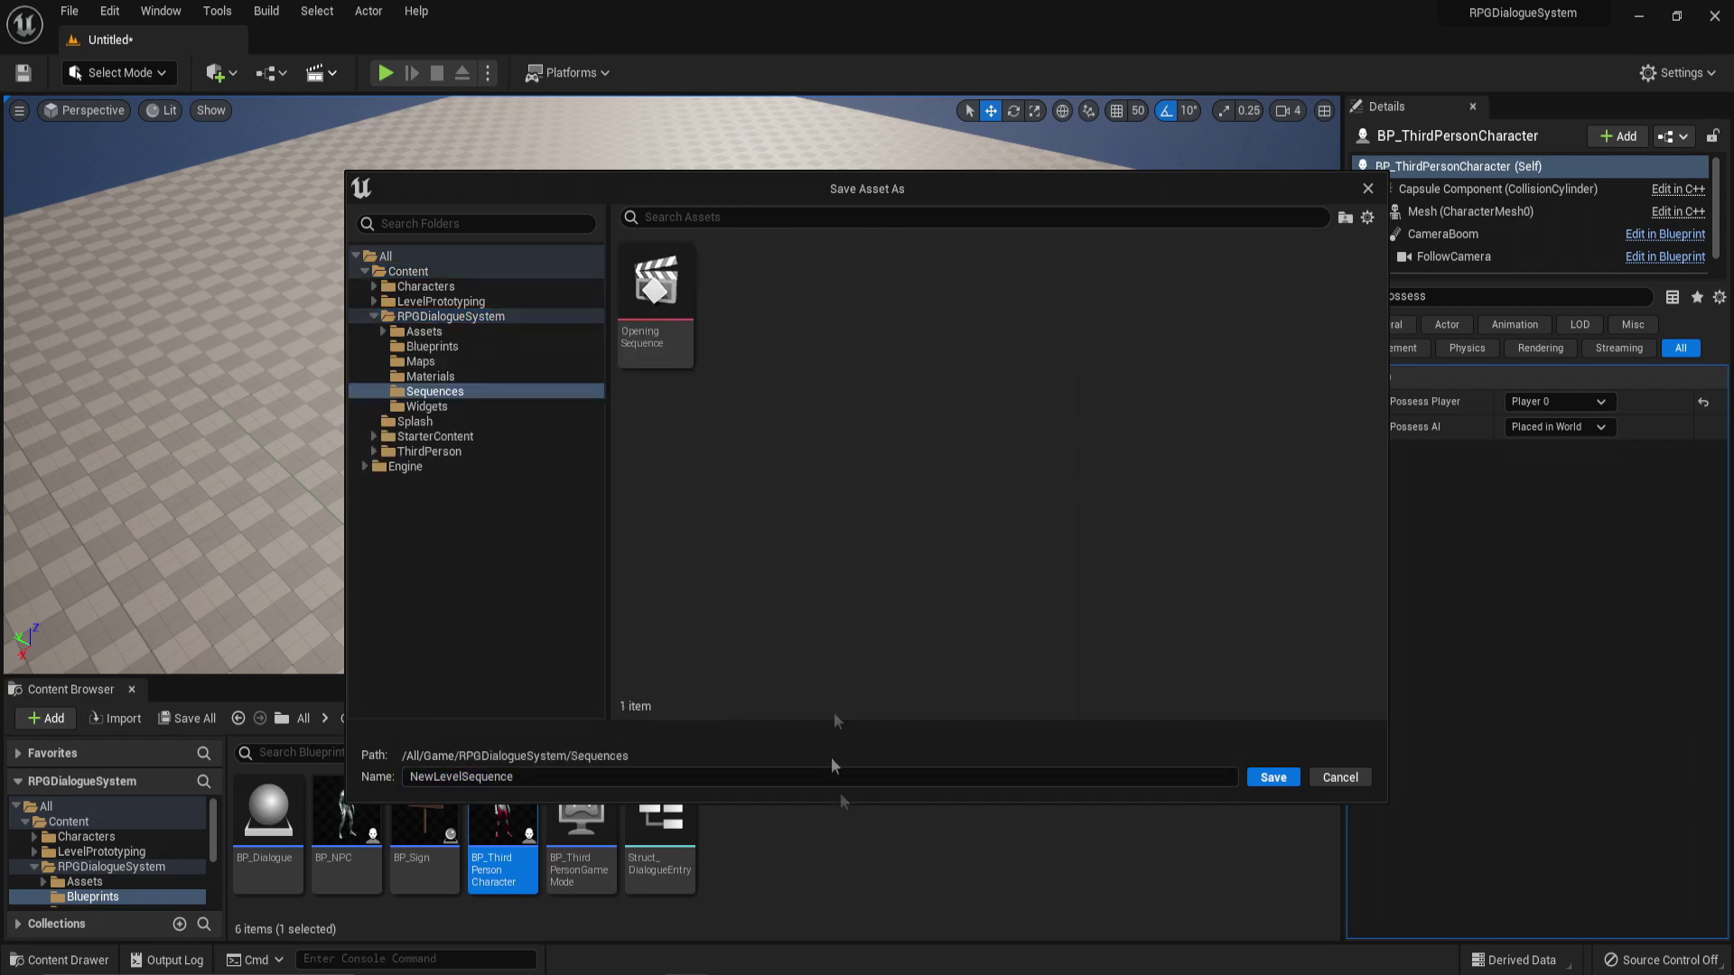
click(1273, 778)
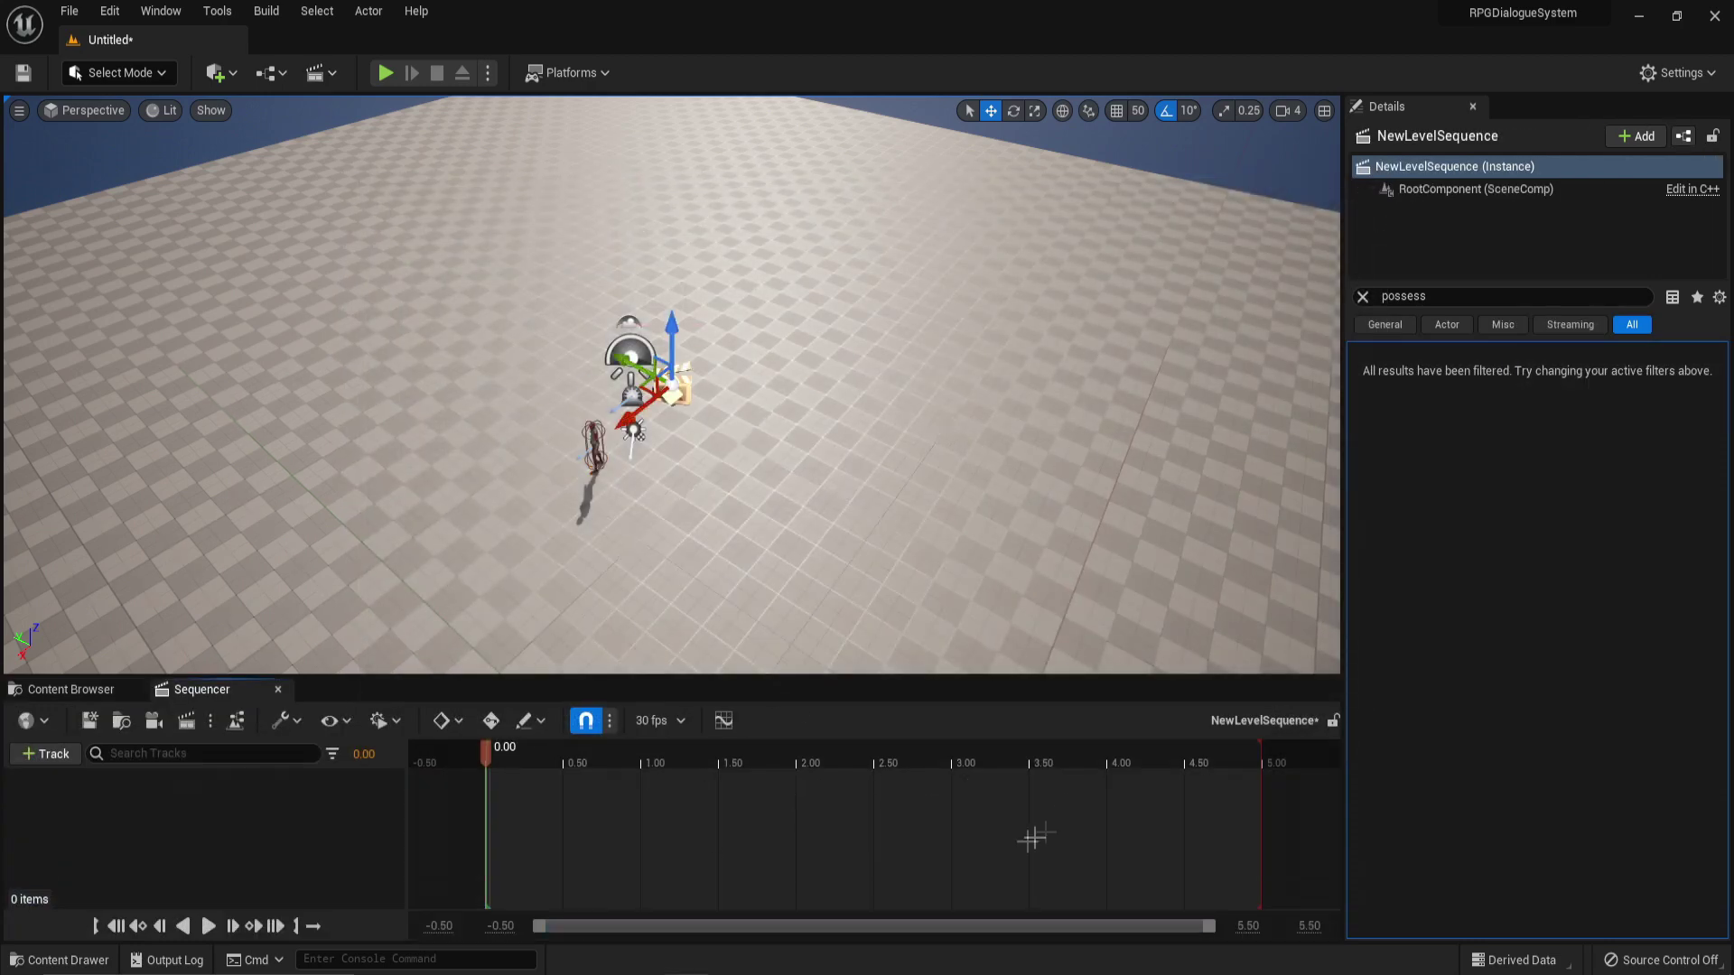
Step: Extend the sequence's playback range to about 10 seconds, add a cine camera facing the character, and enlarge the Sequencer area
ctrl+scroll(1016, 808, down, 12)
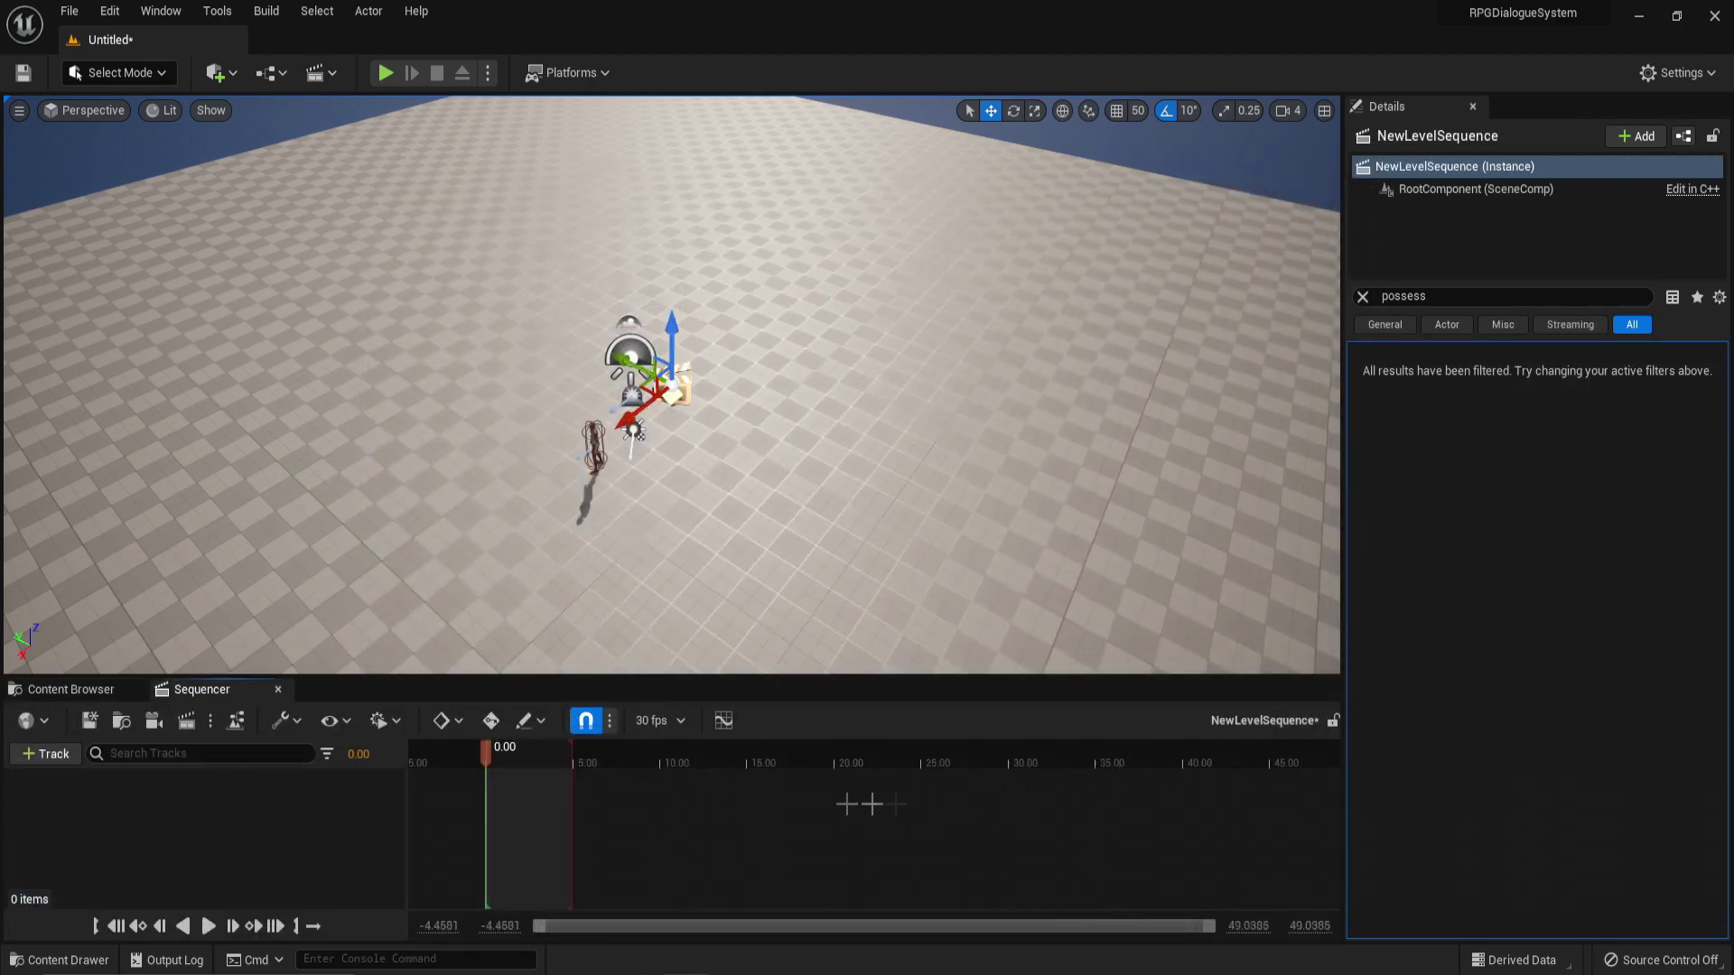
drag(571, 752, 661, 766)
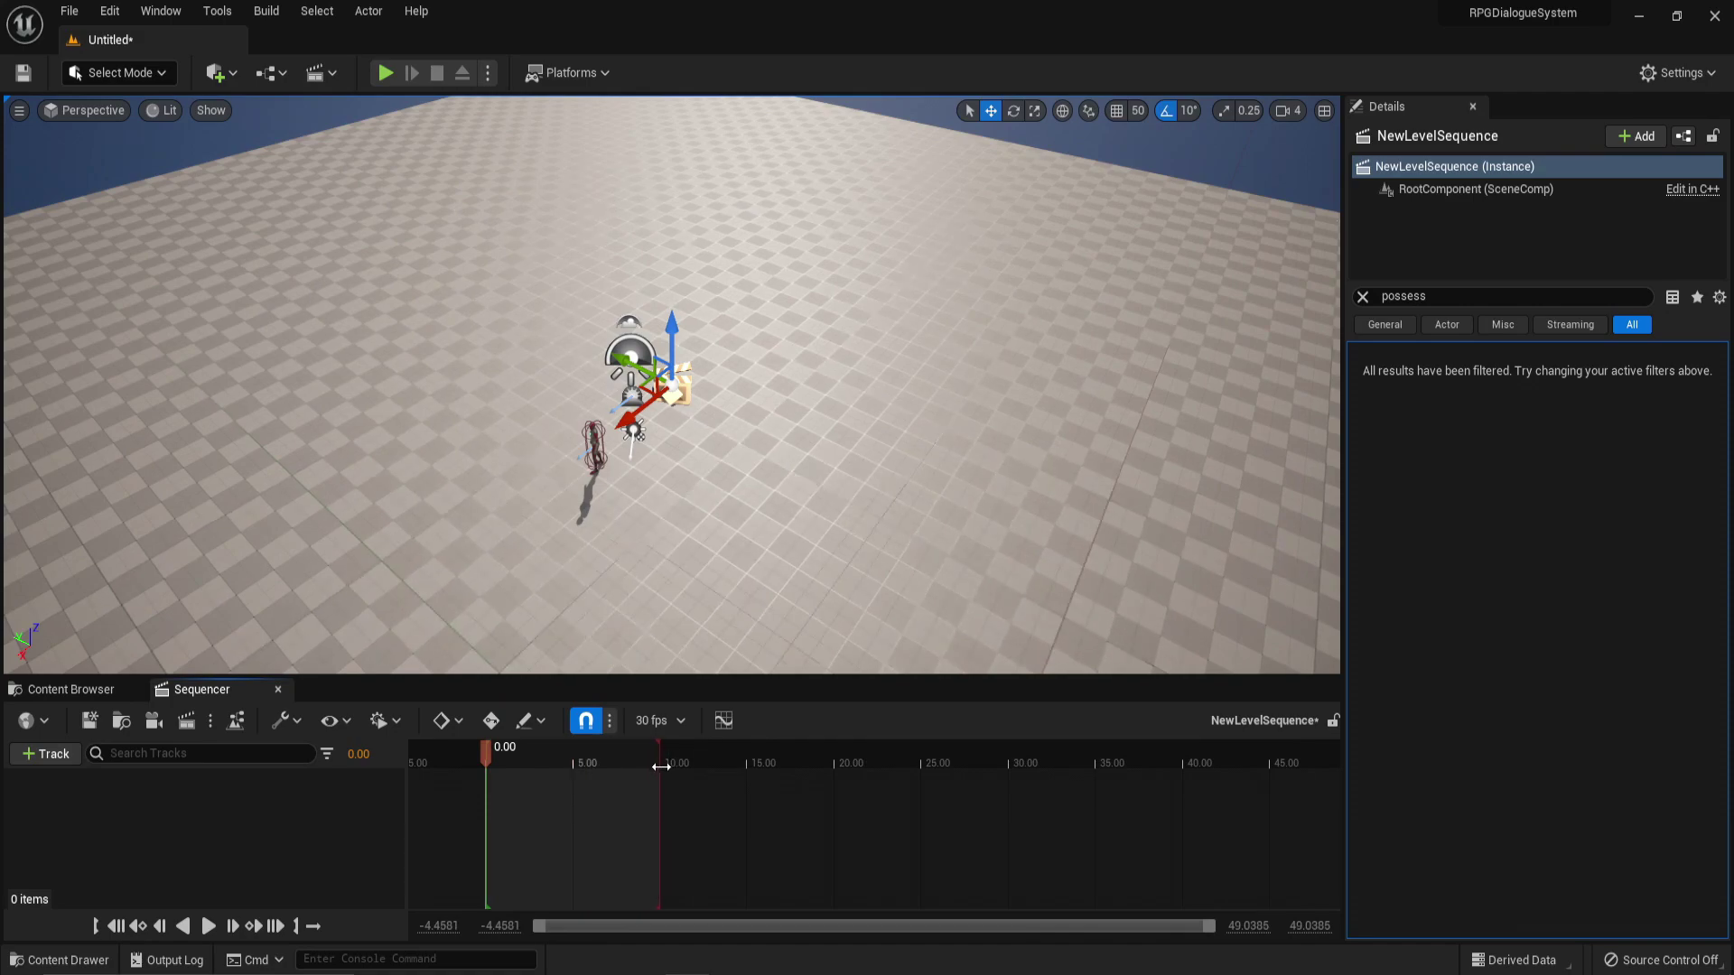
right_drag(660, 522, 660, 457)
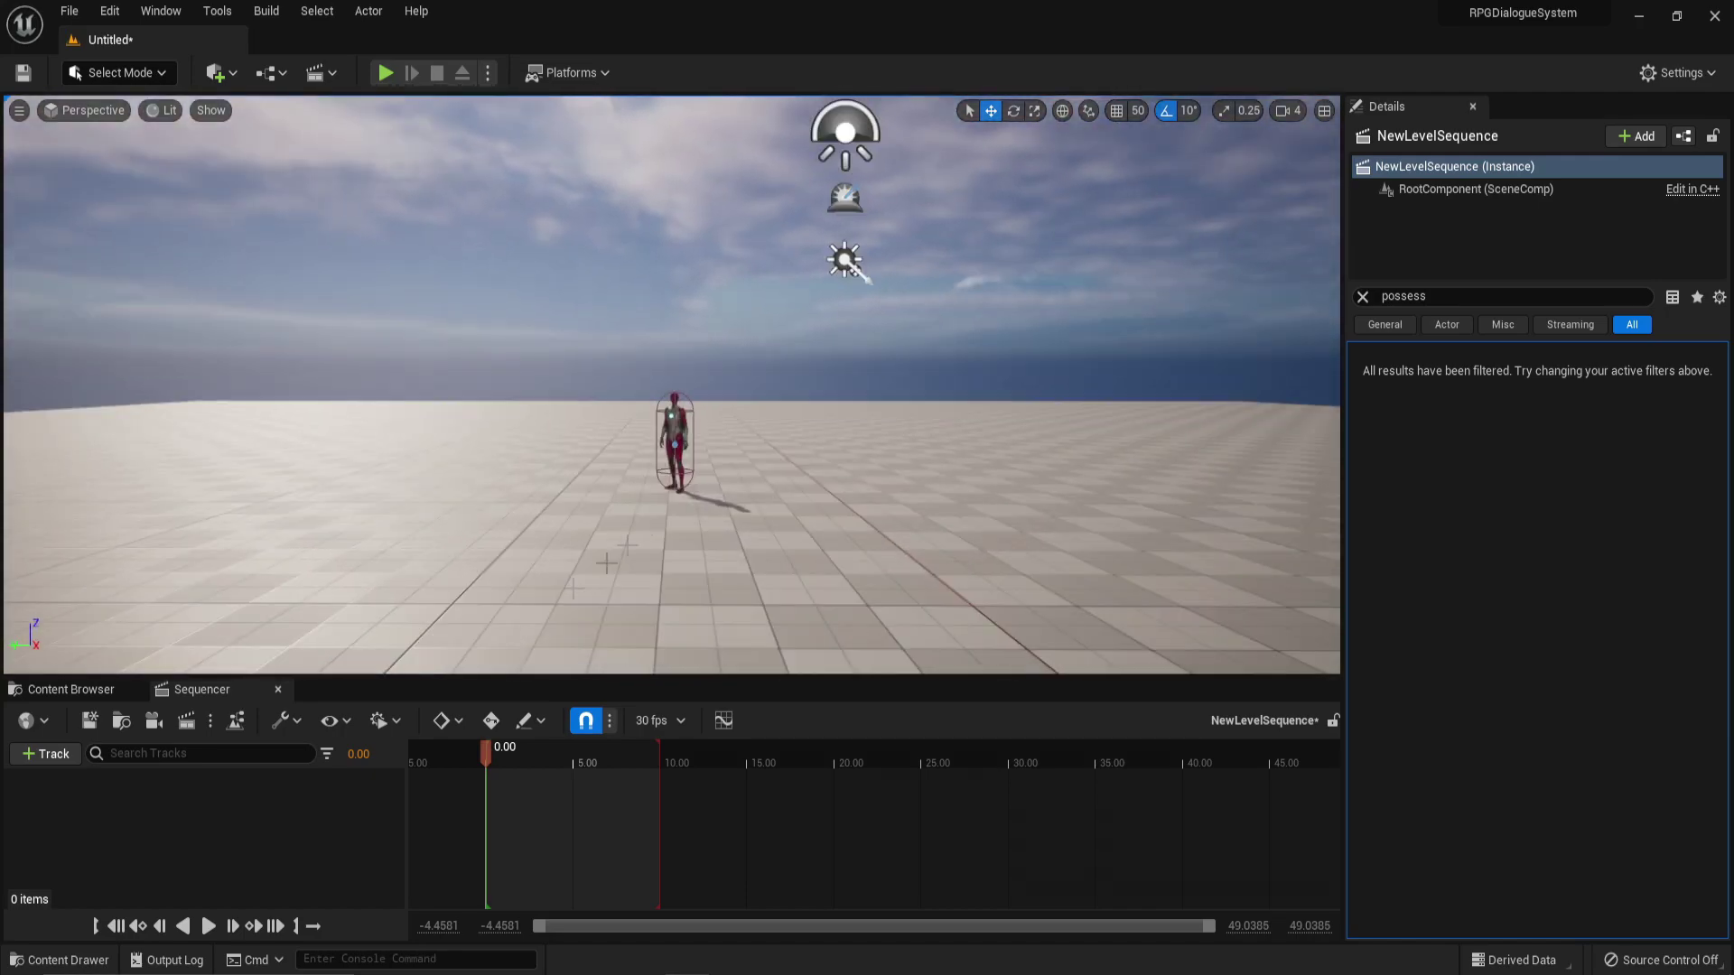
click(160, 718)
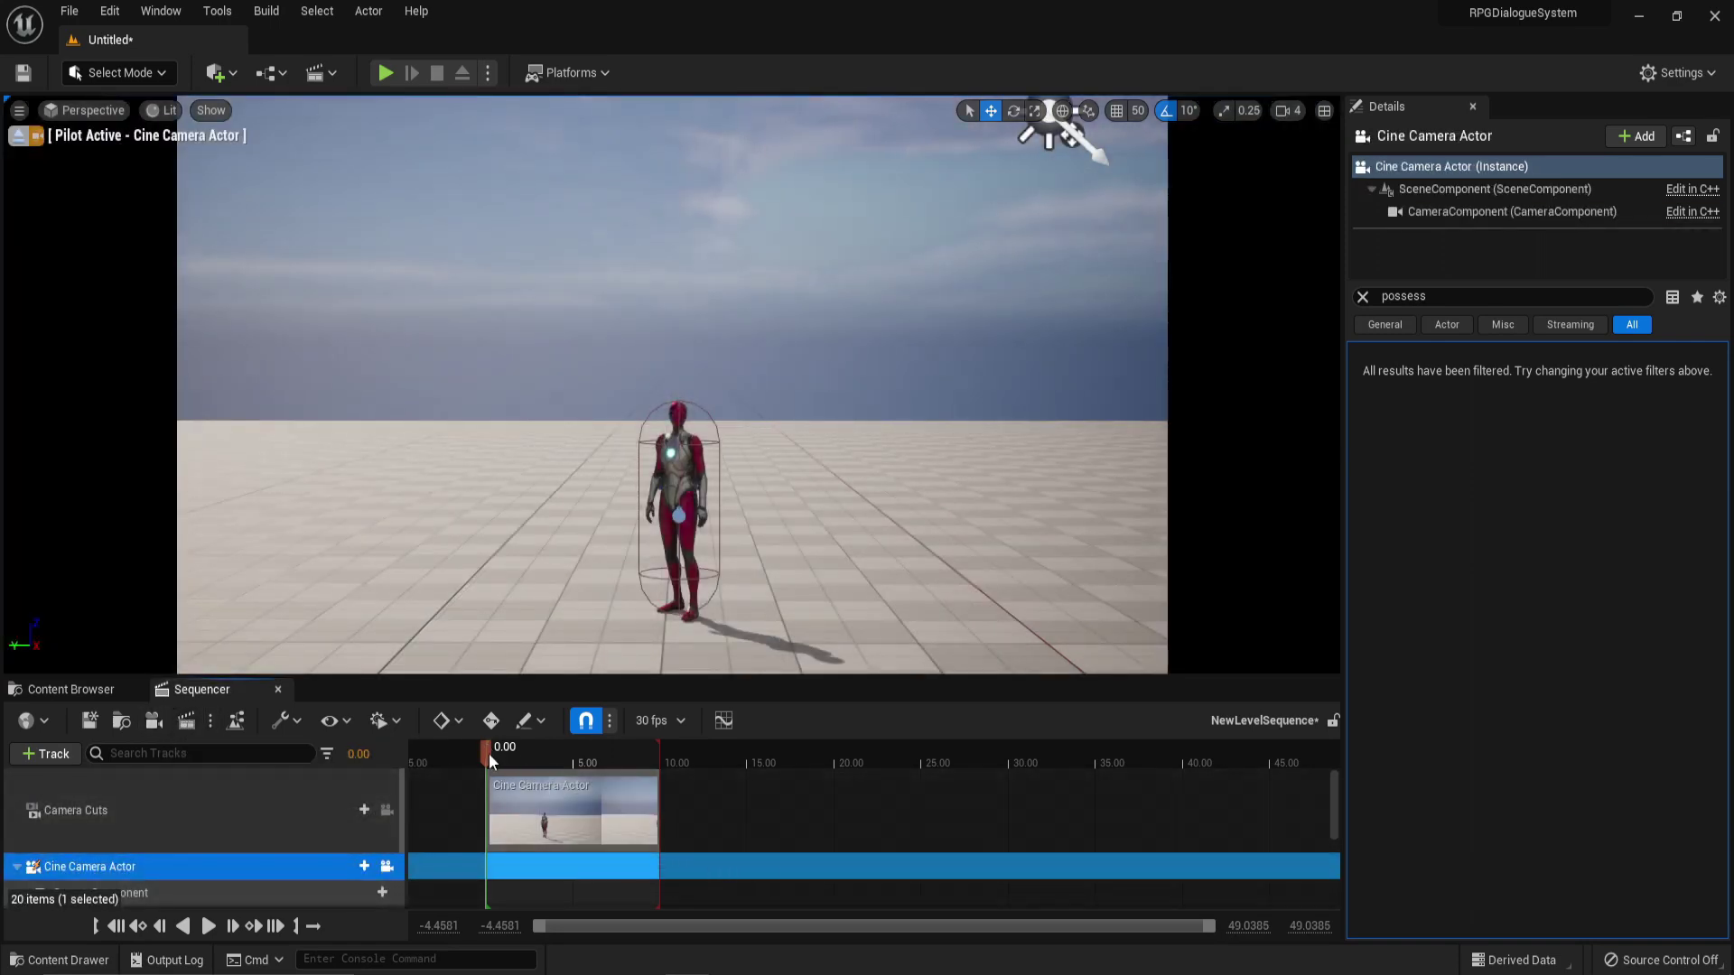
drag(498, 676, 499, 537)
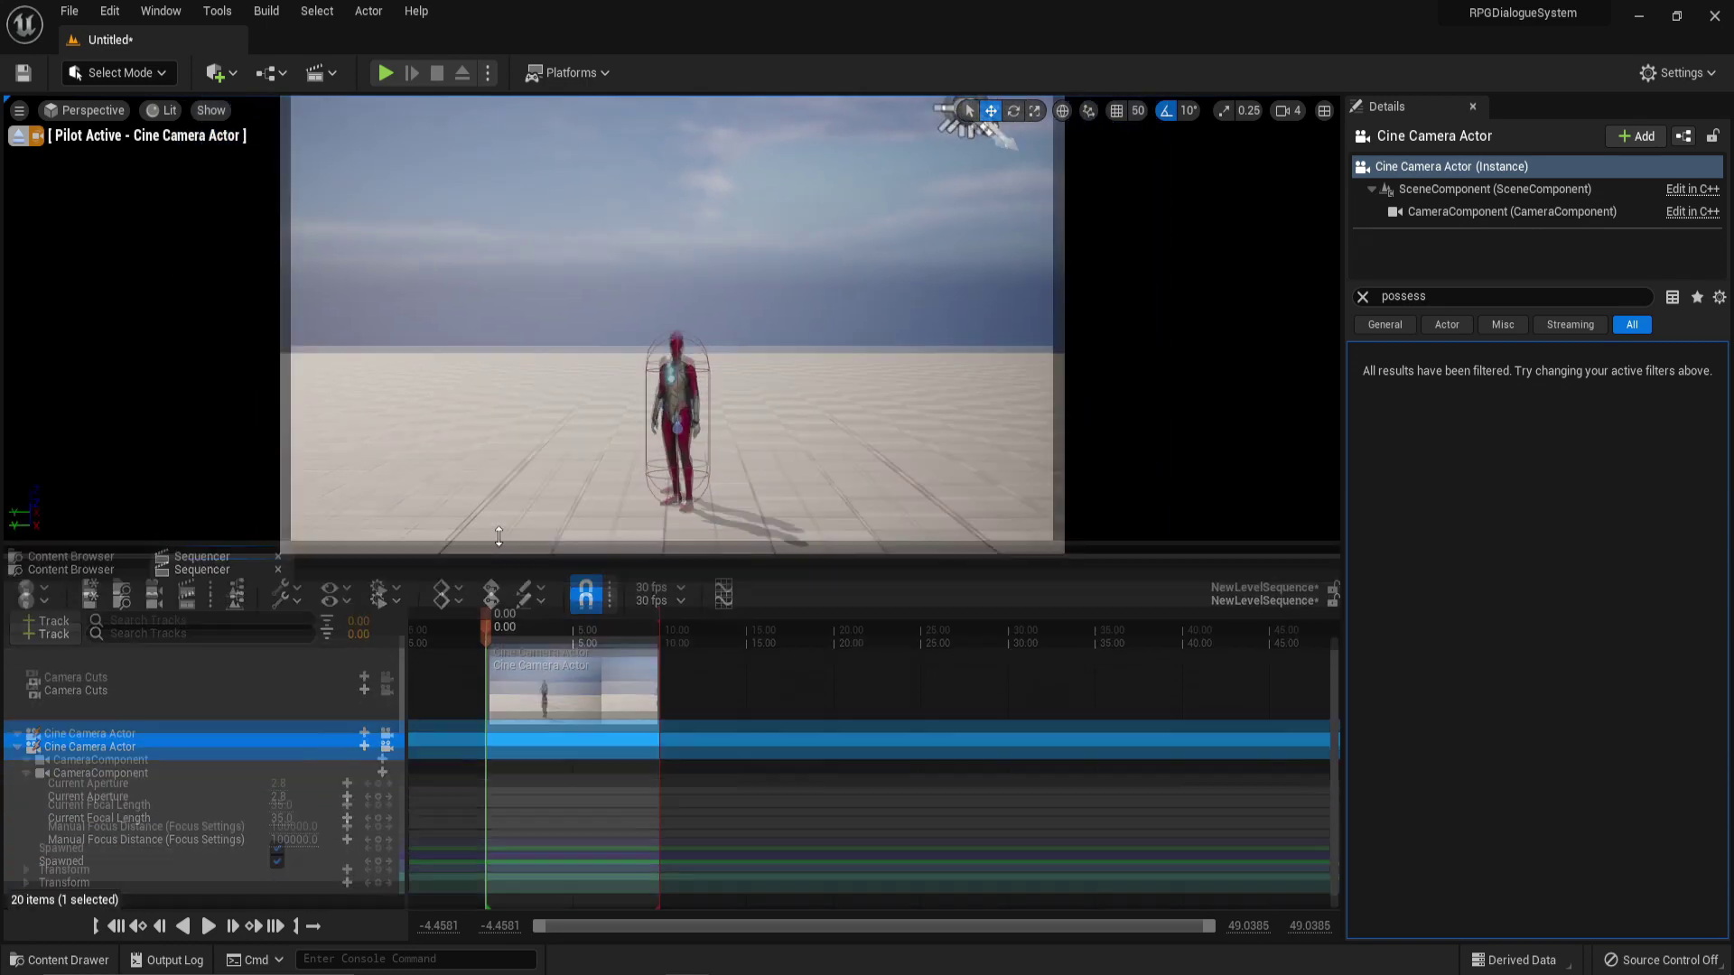
Step: Try to animate the camera by keying its Transform at 0 and, moved close to the character, at about 9.77 seconds
click(379, 870)
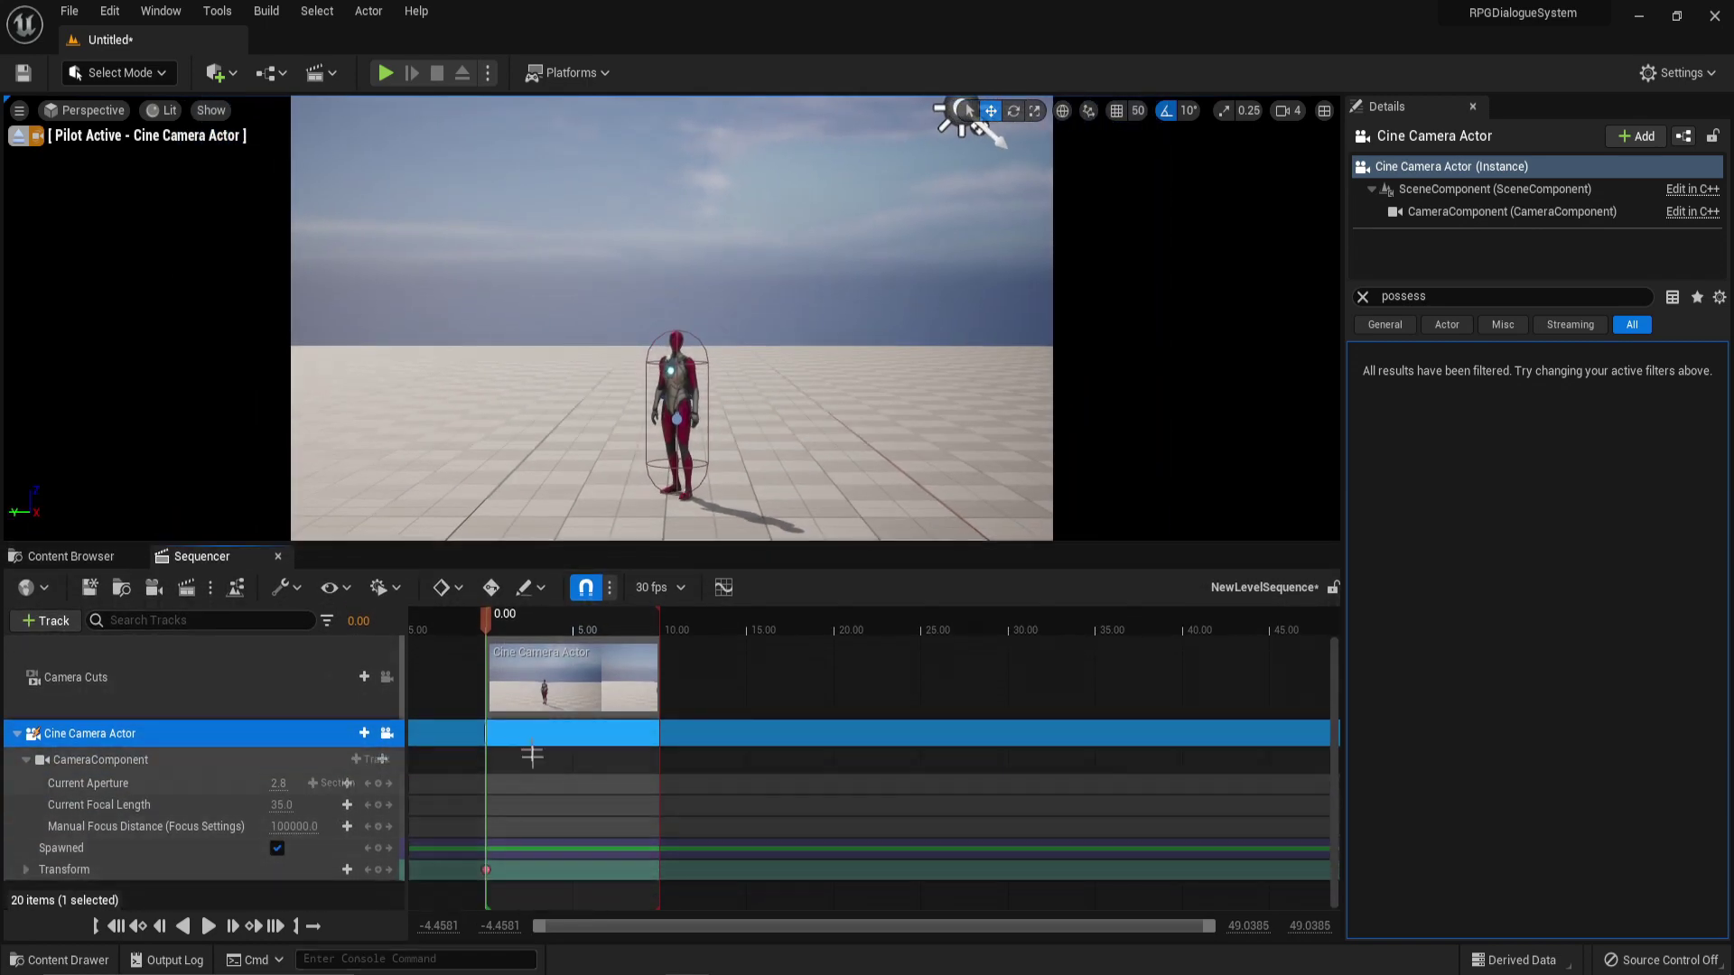
drag(488, 615, 657, 625)
mouse_move(654, 486)
right_down()
mouse_move(623, 492)
mouse_move(656, 520)
mouse_move(675, 483)
right_up()
key(w)
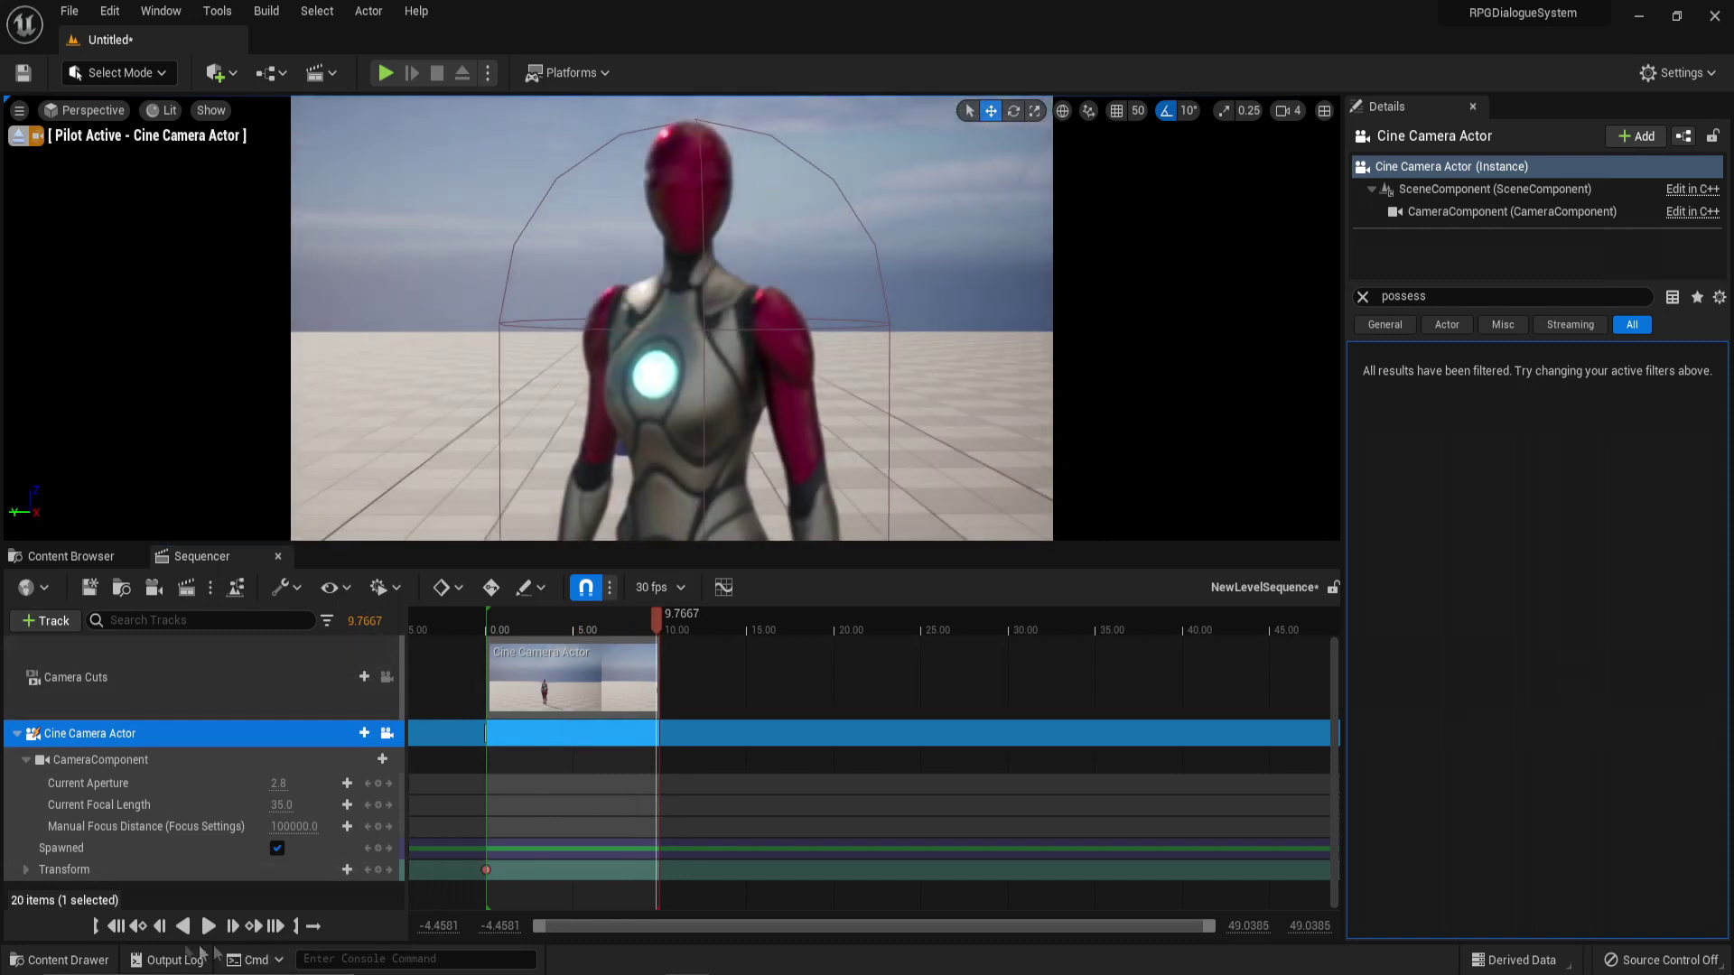
click(379, 870)
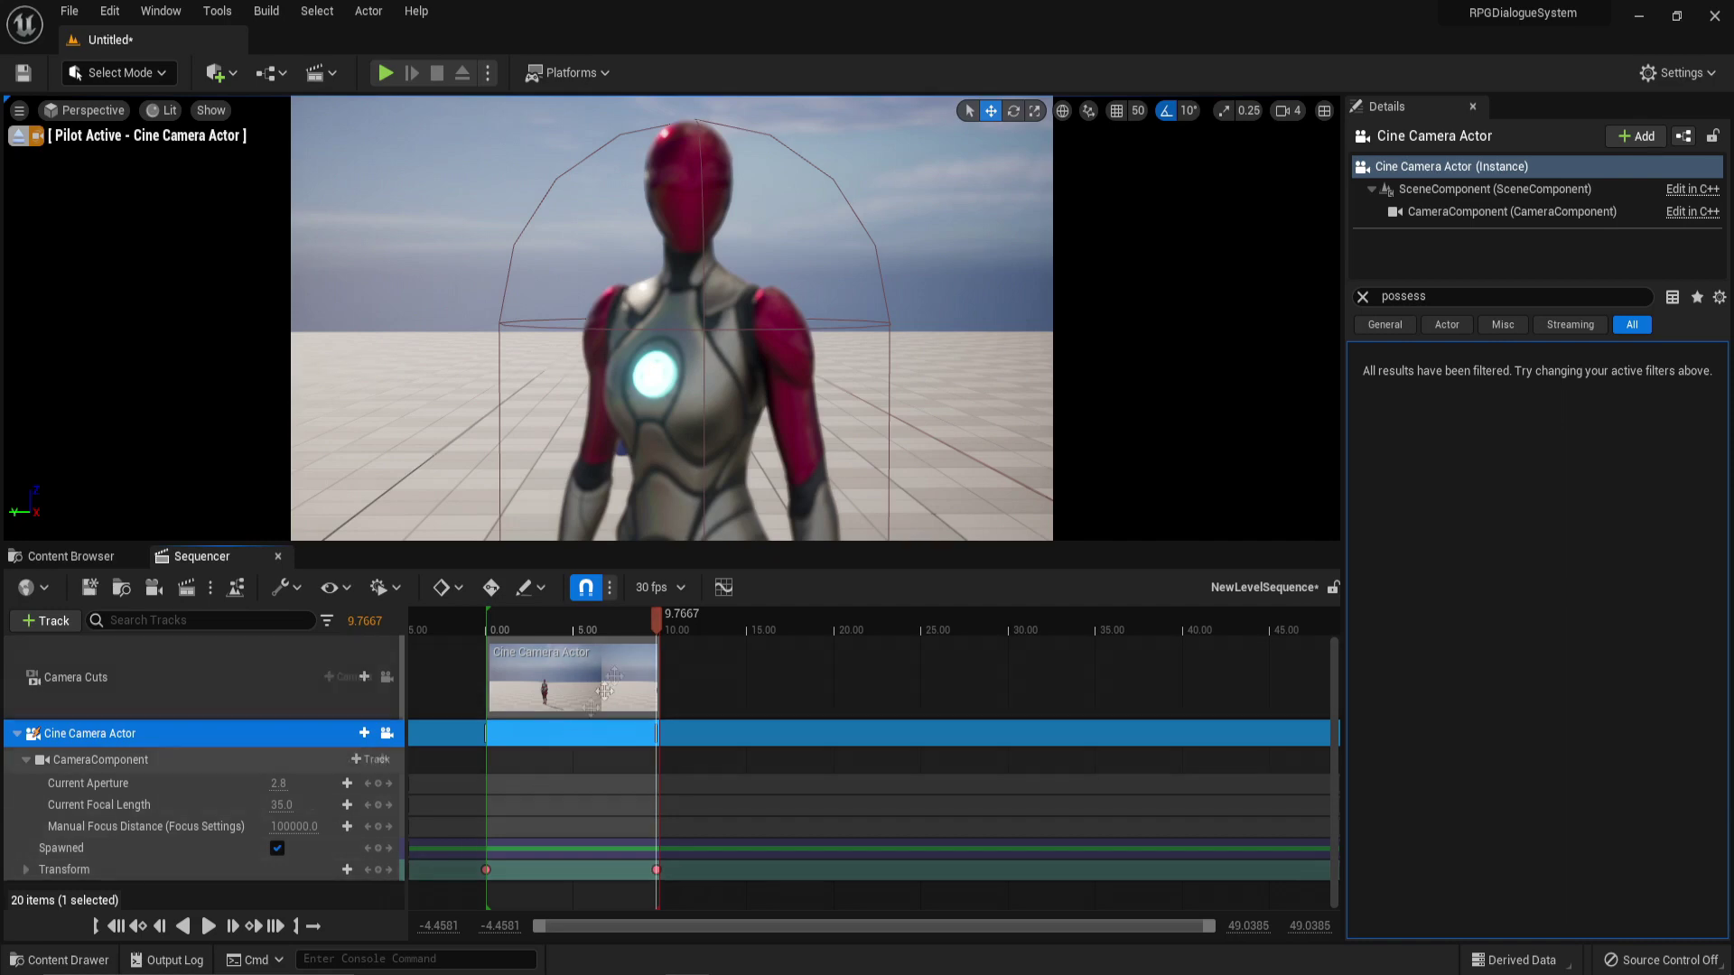
drag(657, 621, 456, 666)
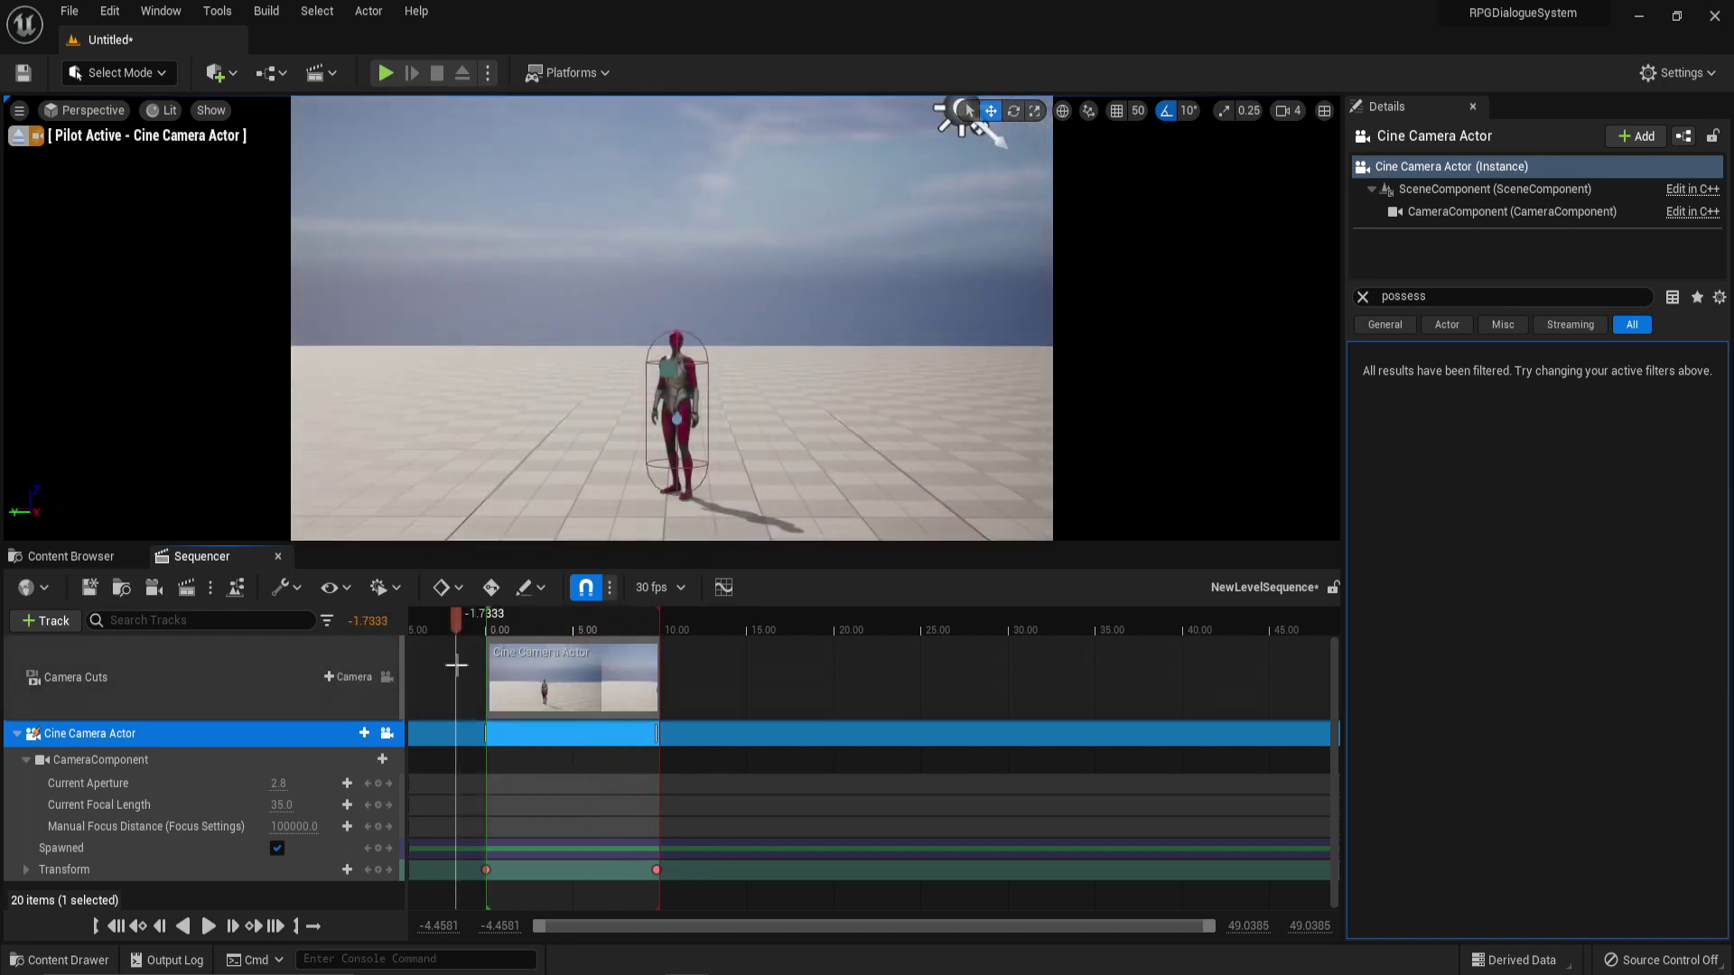
key(ctrl+z)
Step: Key only the camera's Location at 0 and, moved close to the character, at about 9.83 seconds, and scrub back to the start
click(660, 629)
click(25, 870)
scroll(87, 854, down, 3)
click(379, 837)
key(w)
right_drag(785, 470, 789, 493)
click(379, 837)
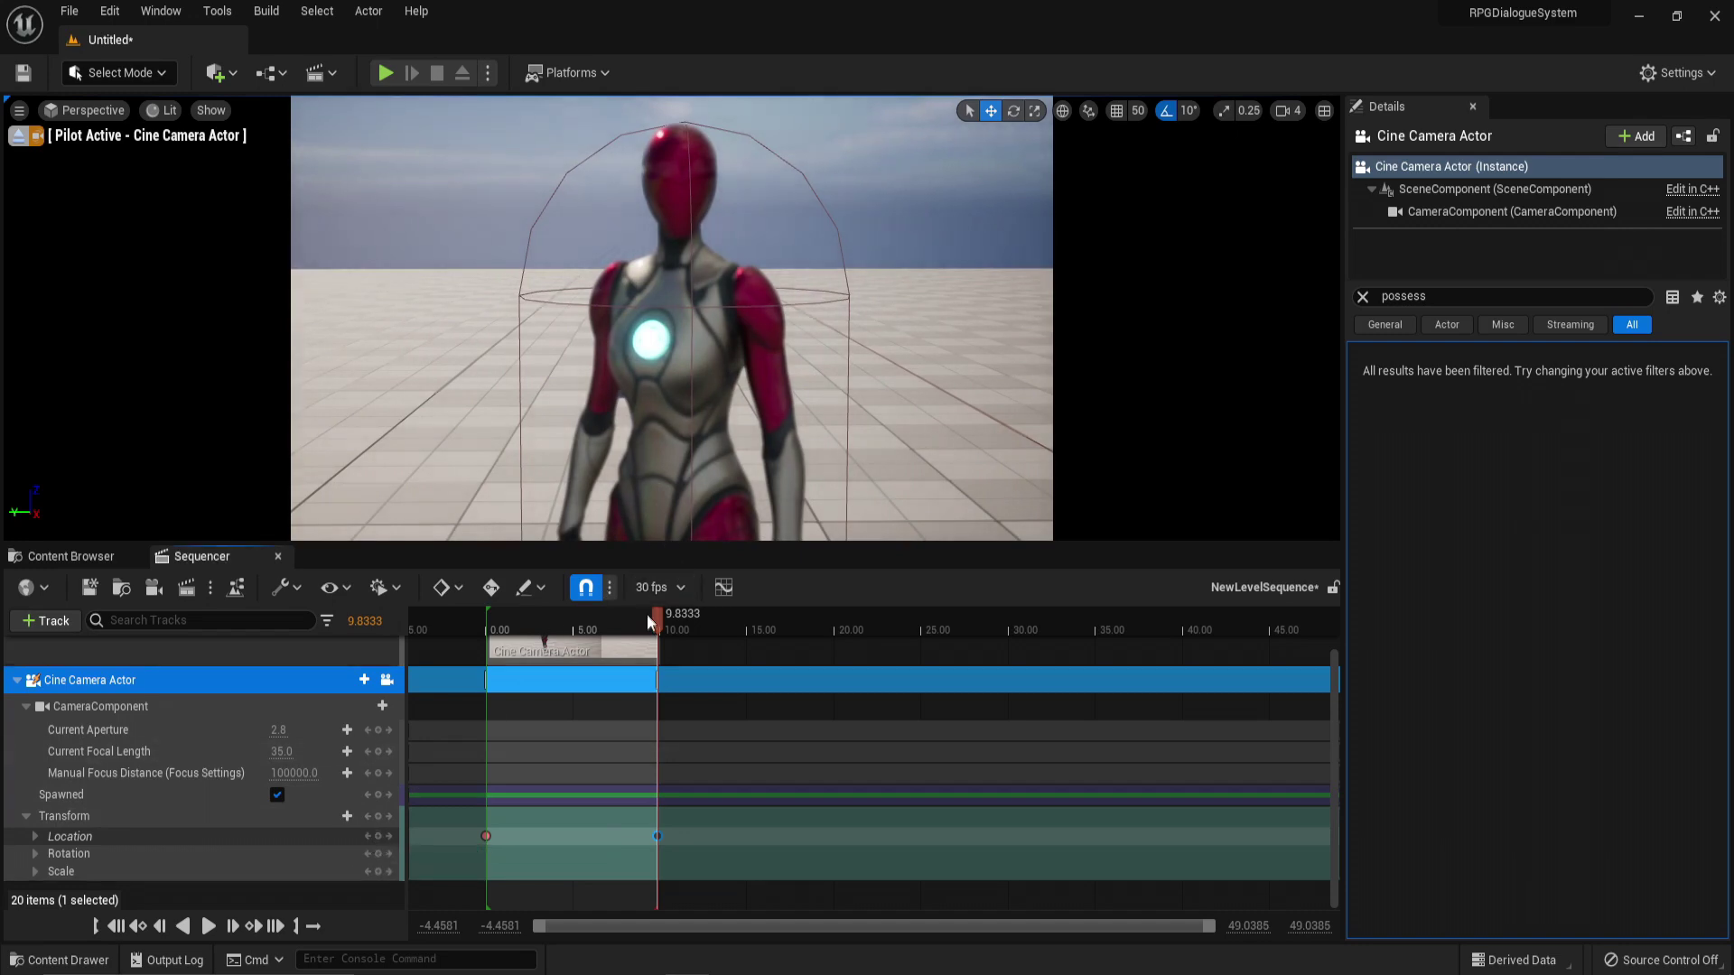
drag(647, 628, 467, 654)
Step: Place a BP_Dialogue actor on the level floor and close the Sequencer
click(71, 556)
click(268, 687)
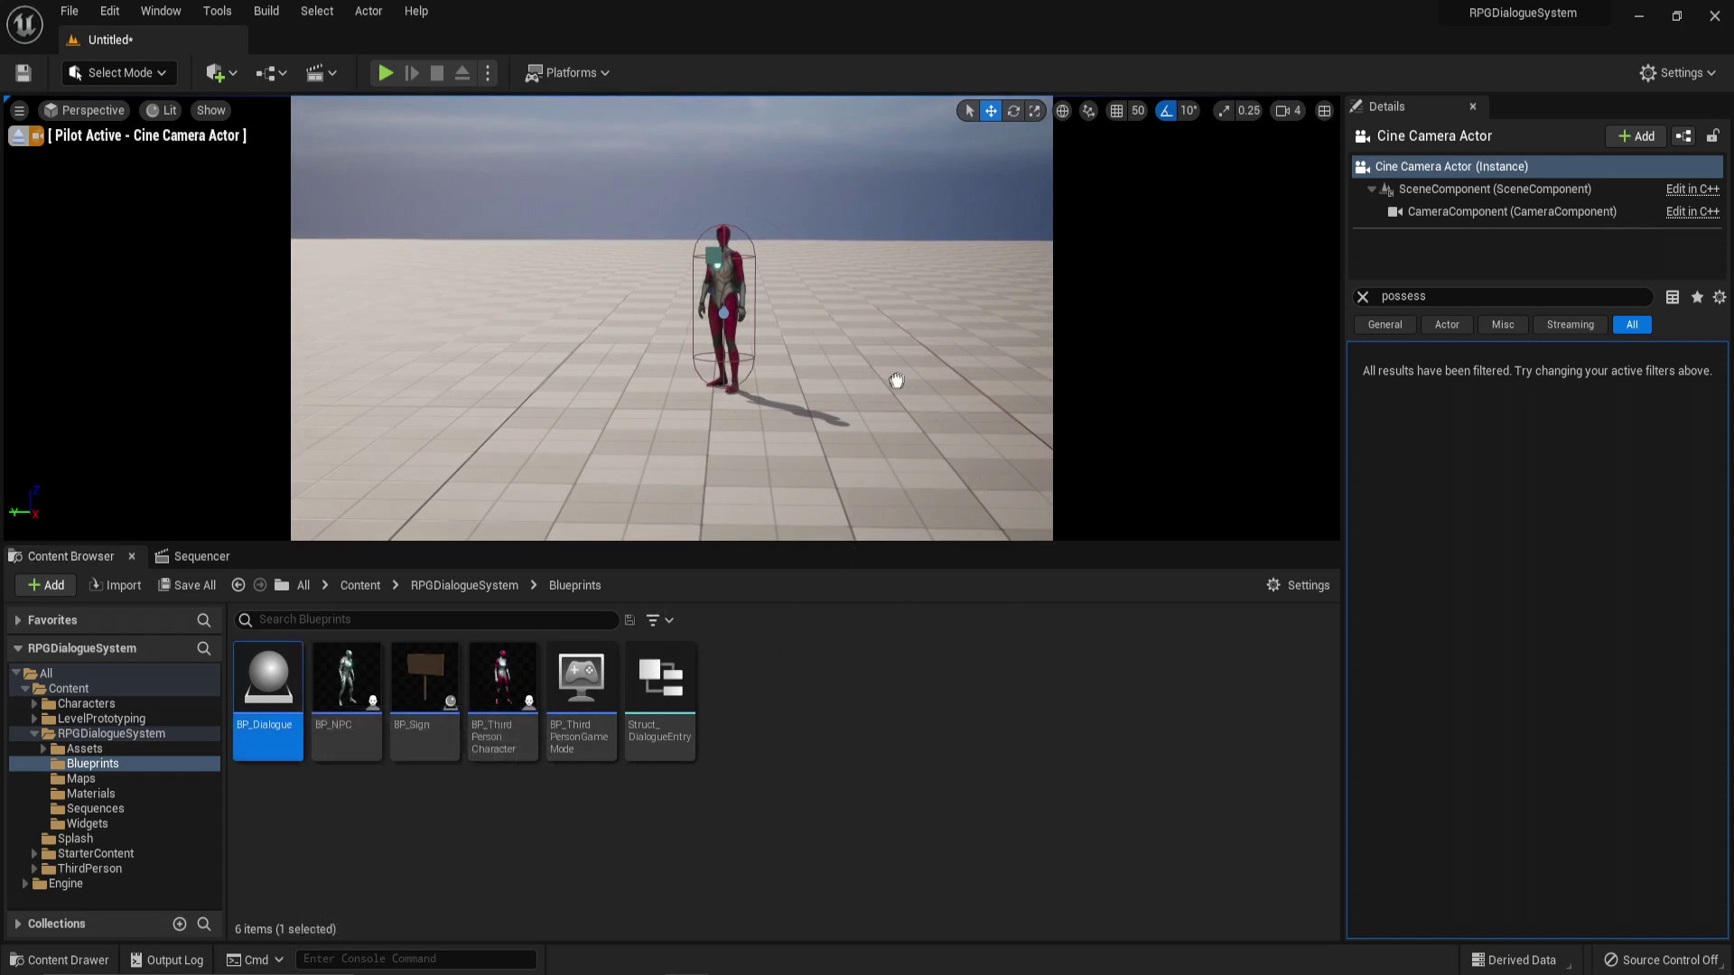
drag(898, 358, 899, 360)
right_drag(1270, 210, 1228, 239)
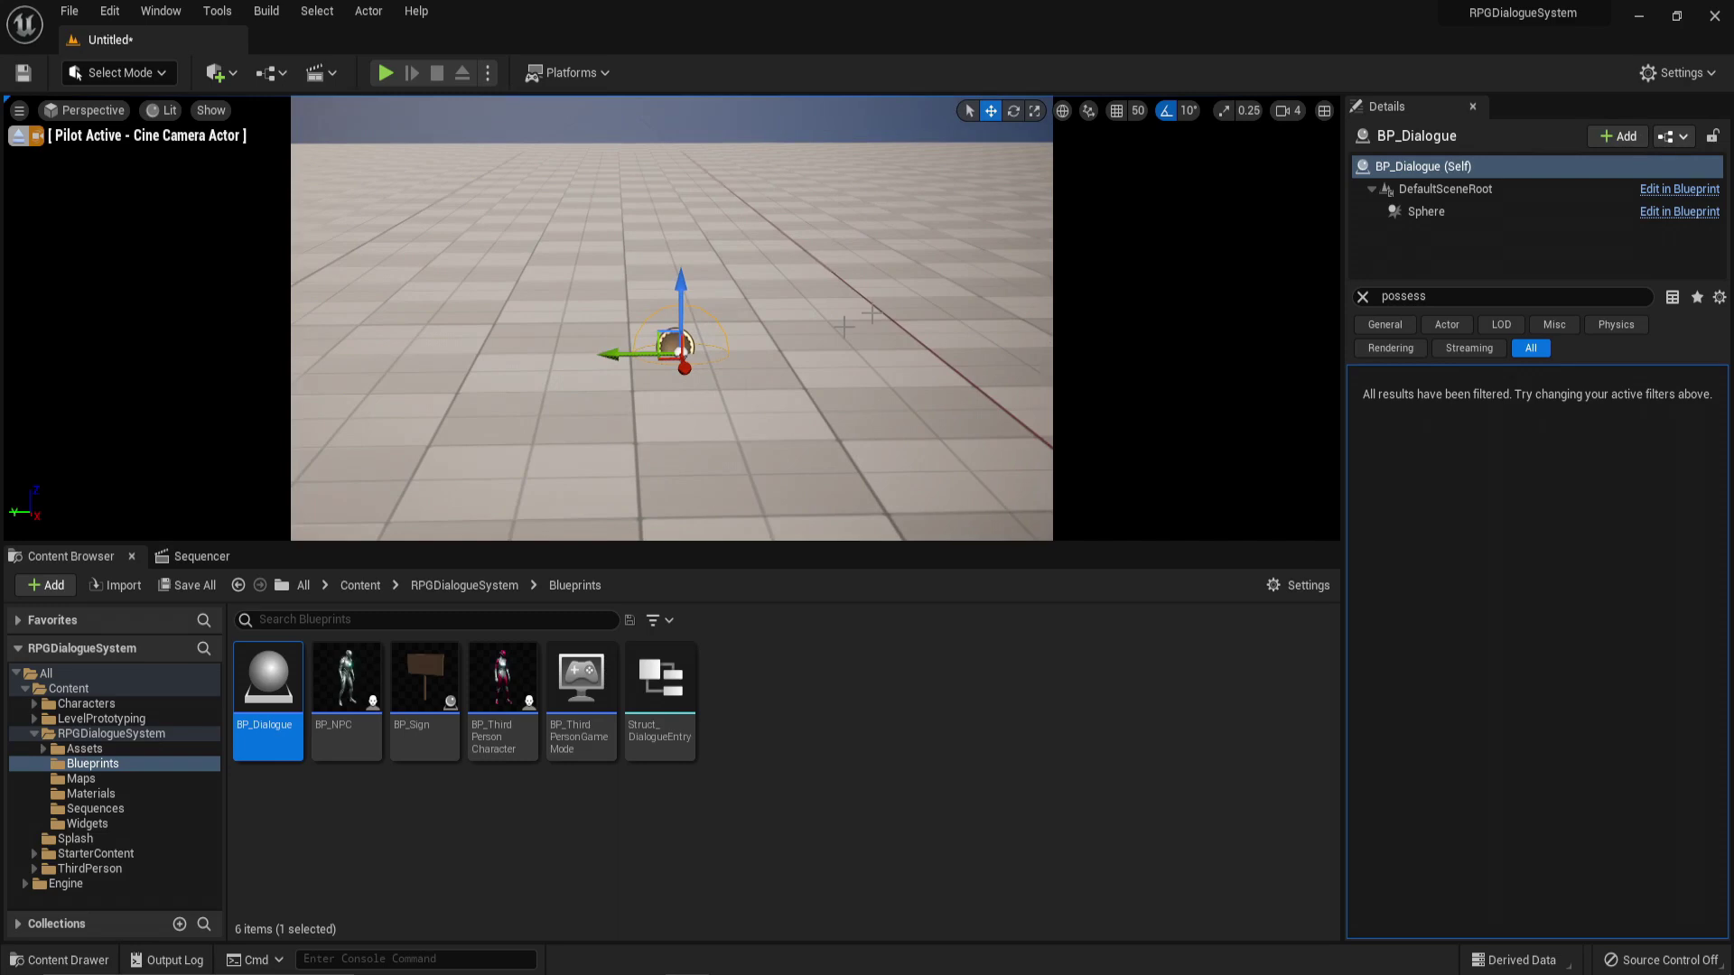
click(279, 561)
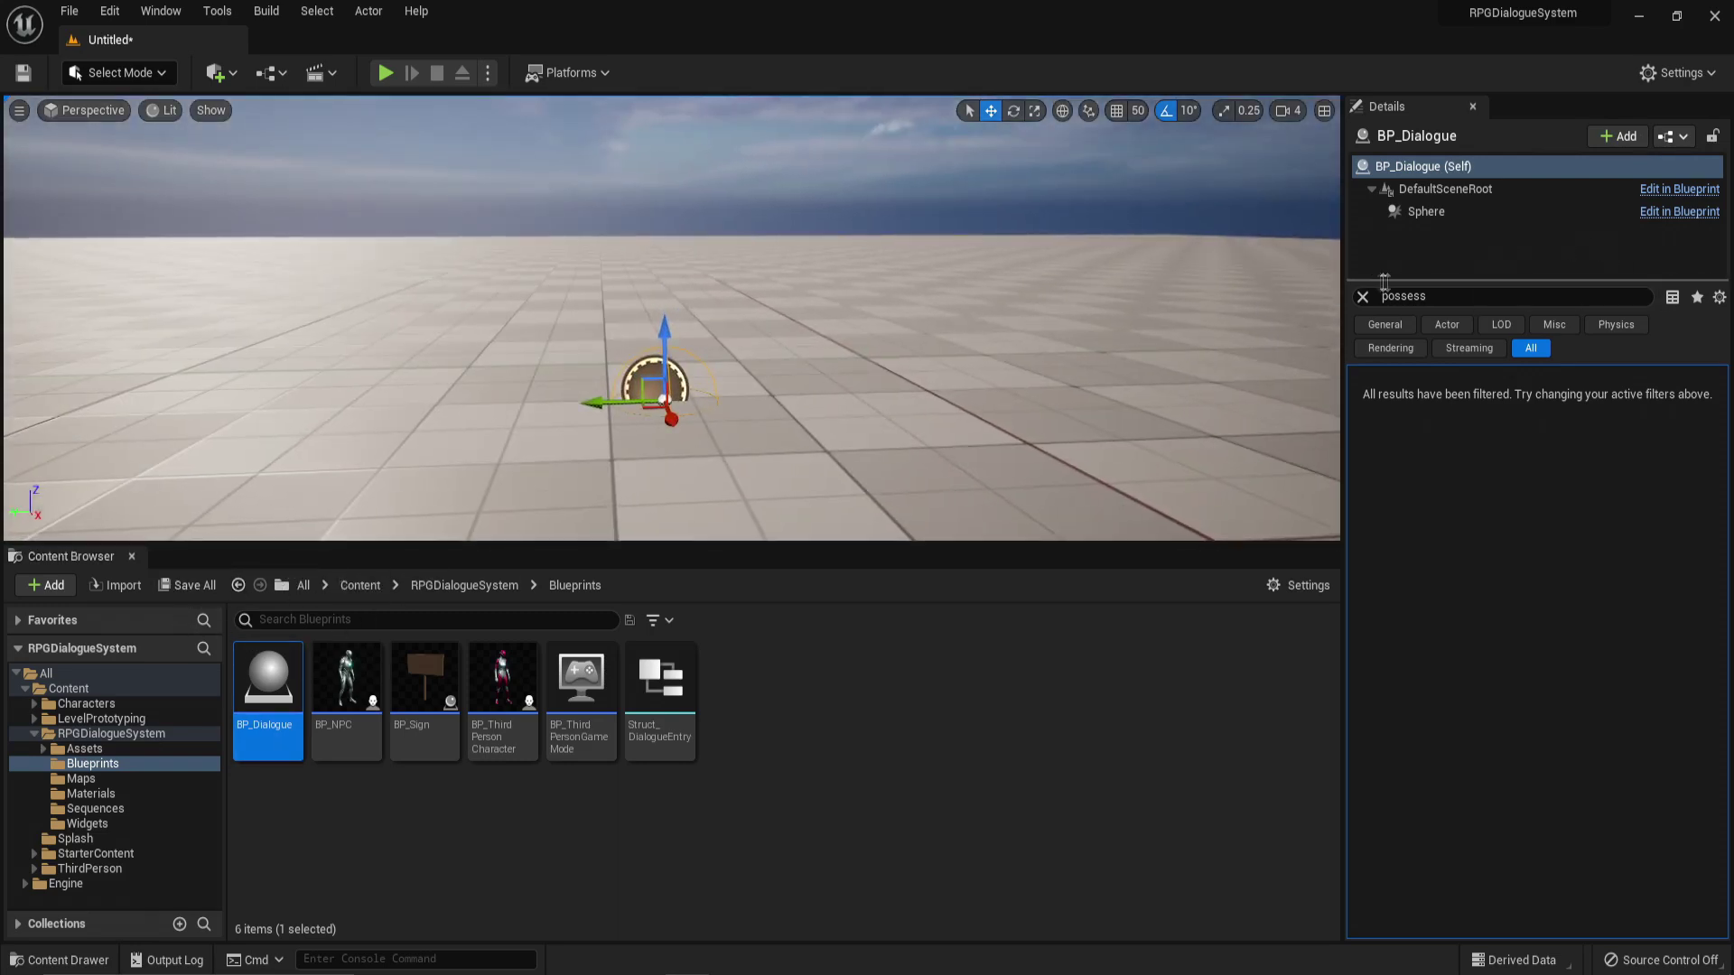
Step: Enable At Level Start and Is Cutscene for the BP_Dialogue actor and assign NewLevelSequence as its Level Sequence
click(1364, 298)
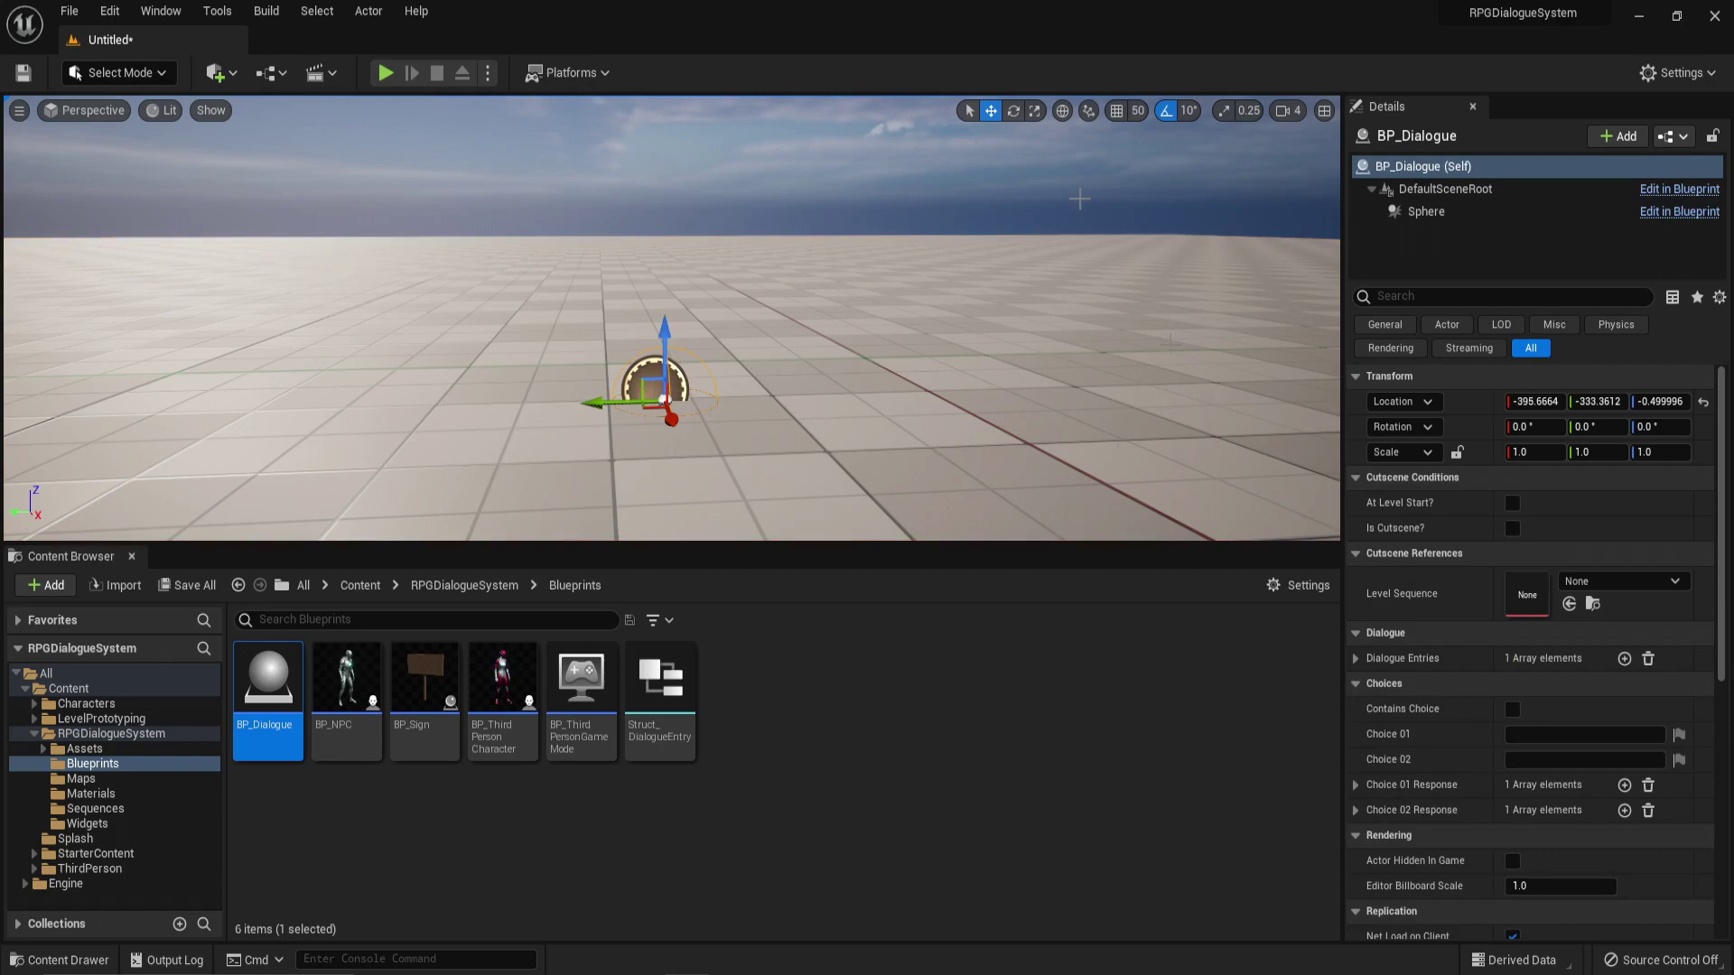
drag(809, 555, 812, 666)
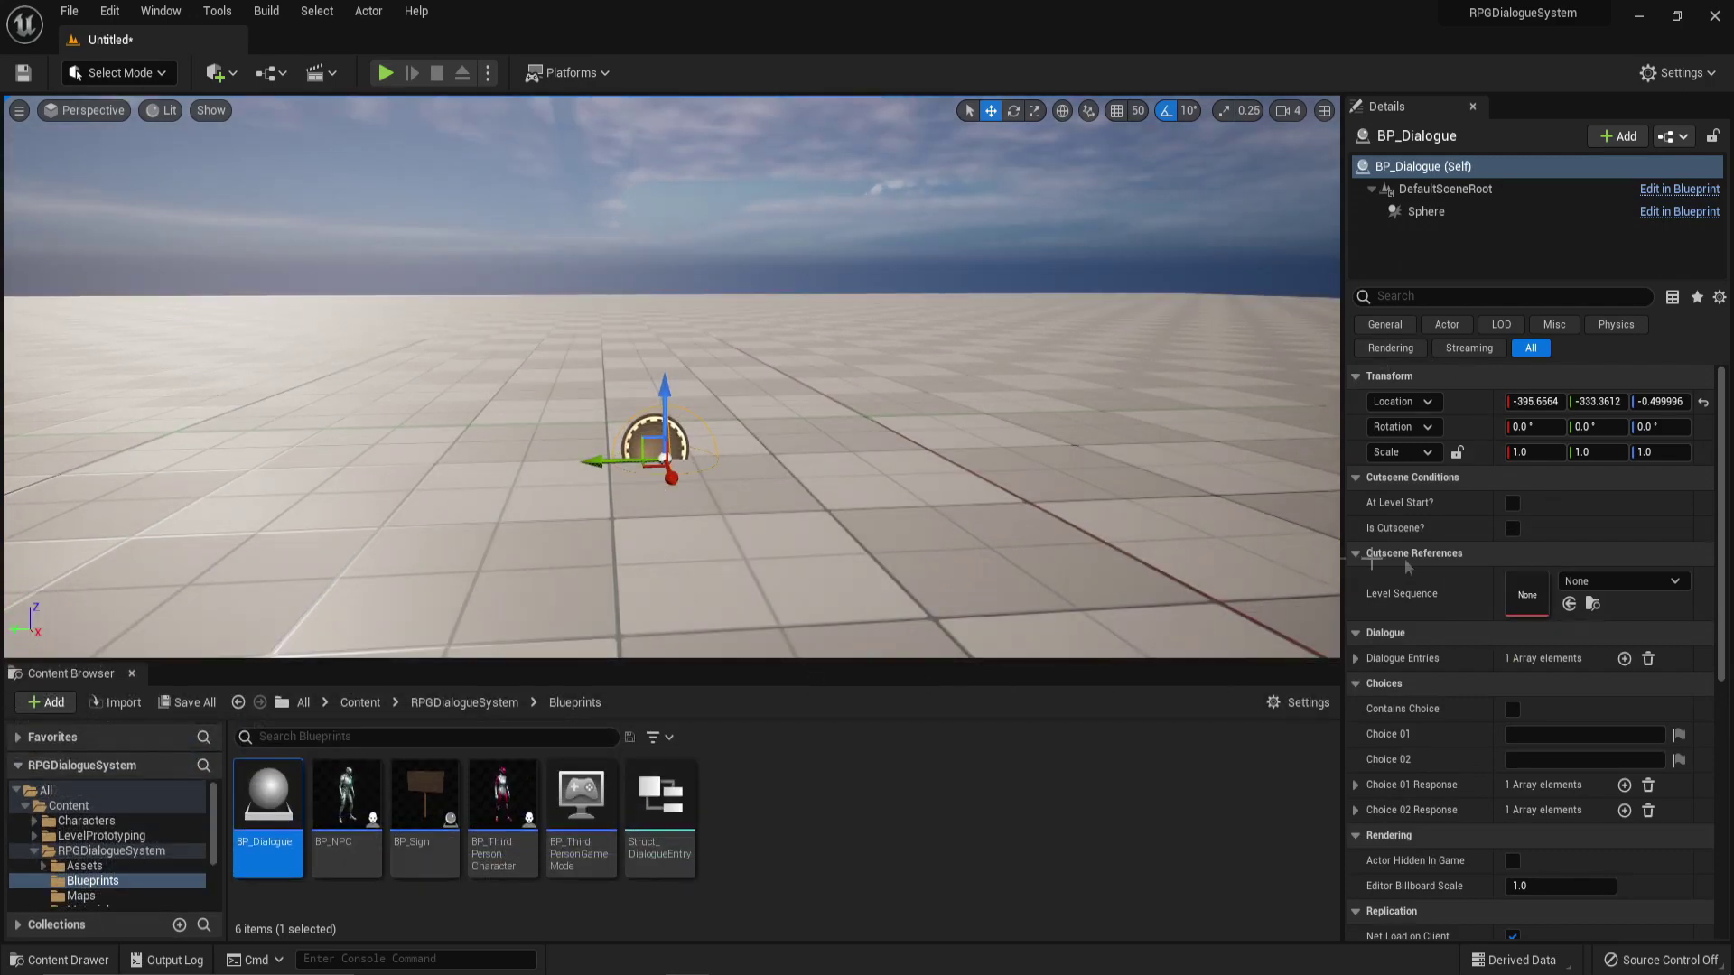
click(1511, 503)
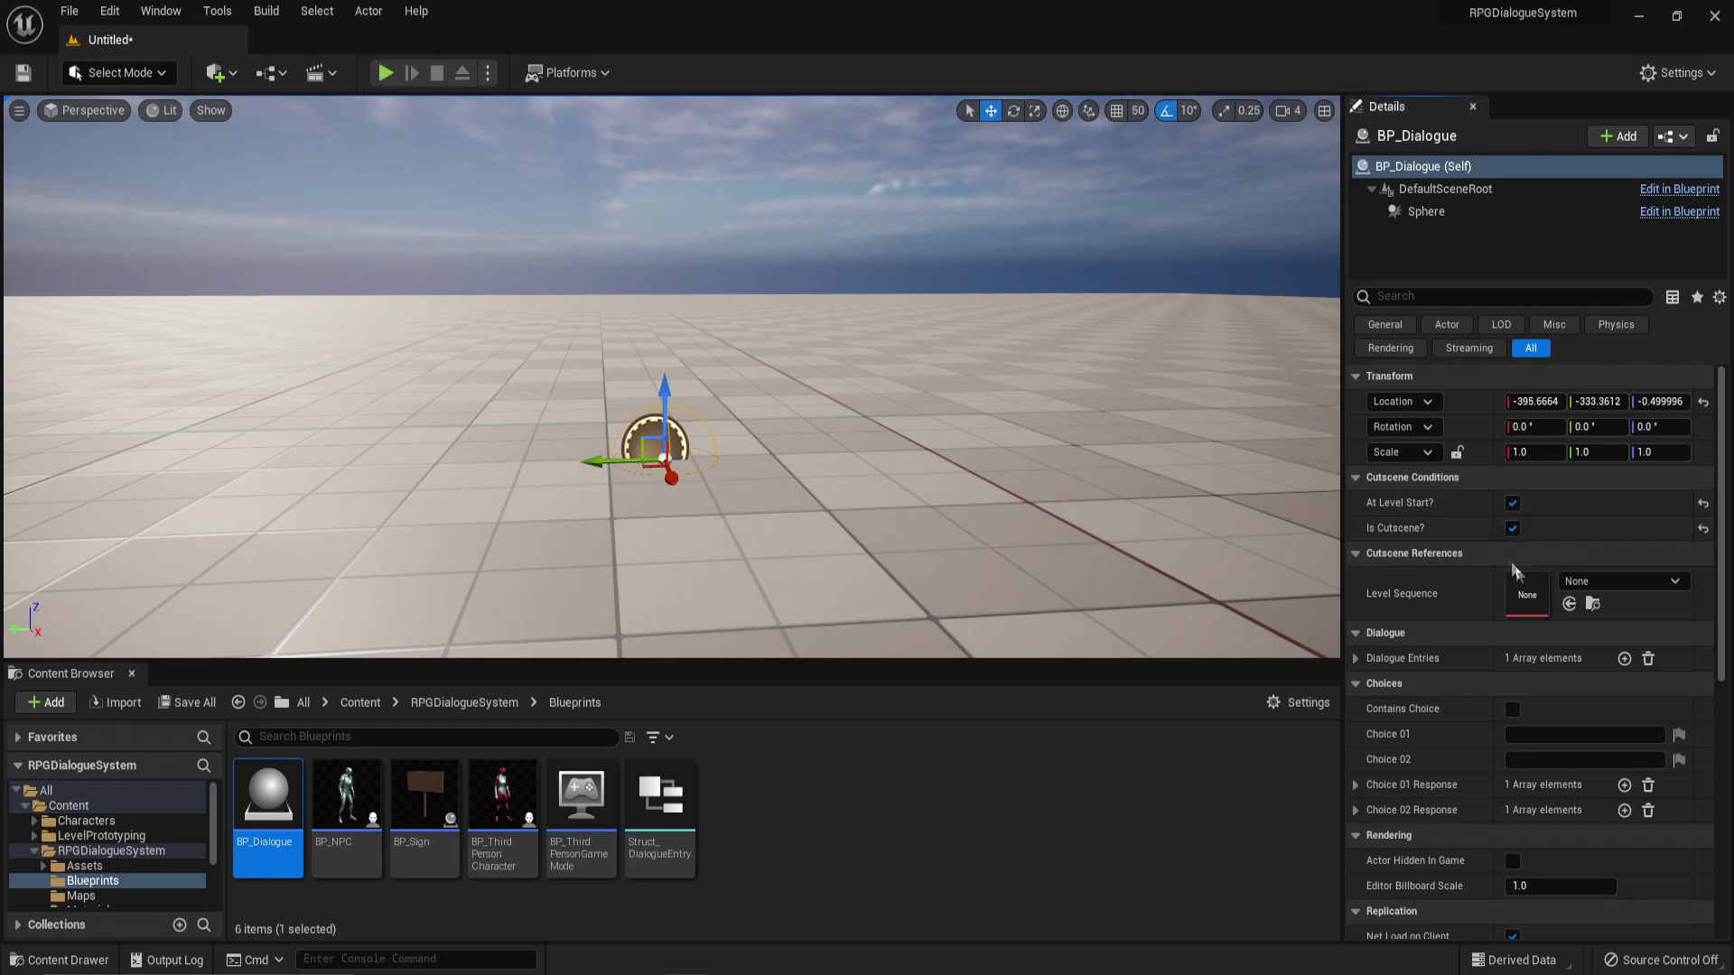
click(1569, 584)
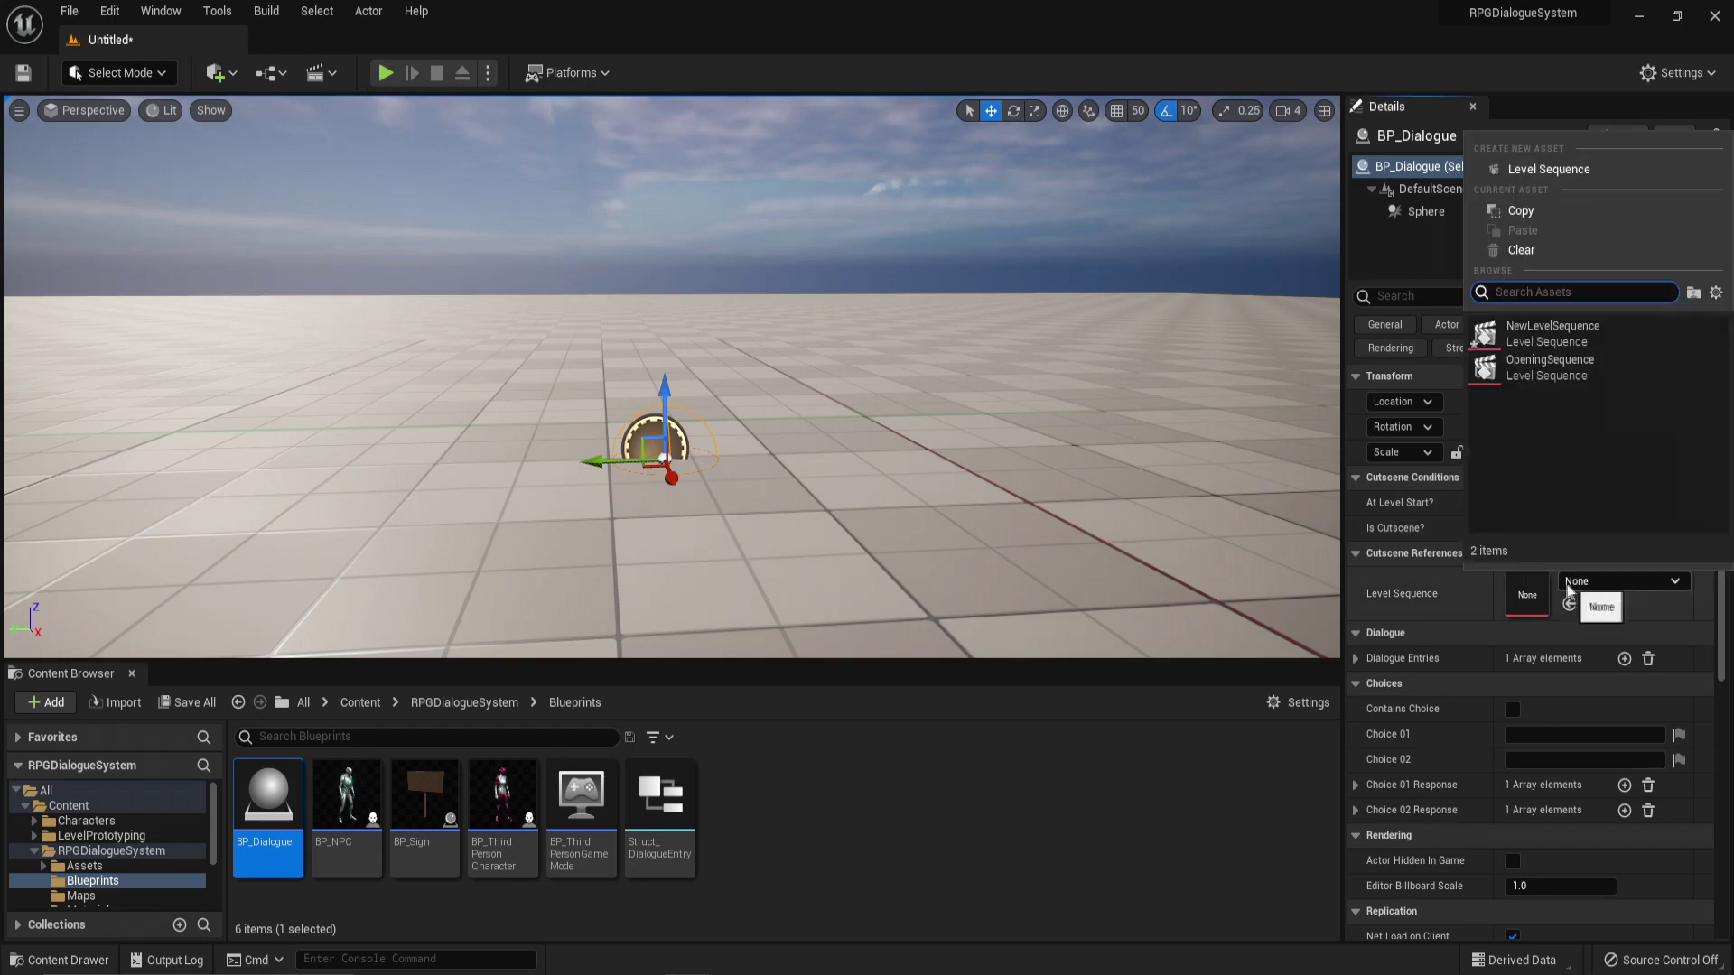
click(1545, 332)
click(1544, 329)
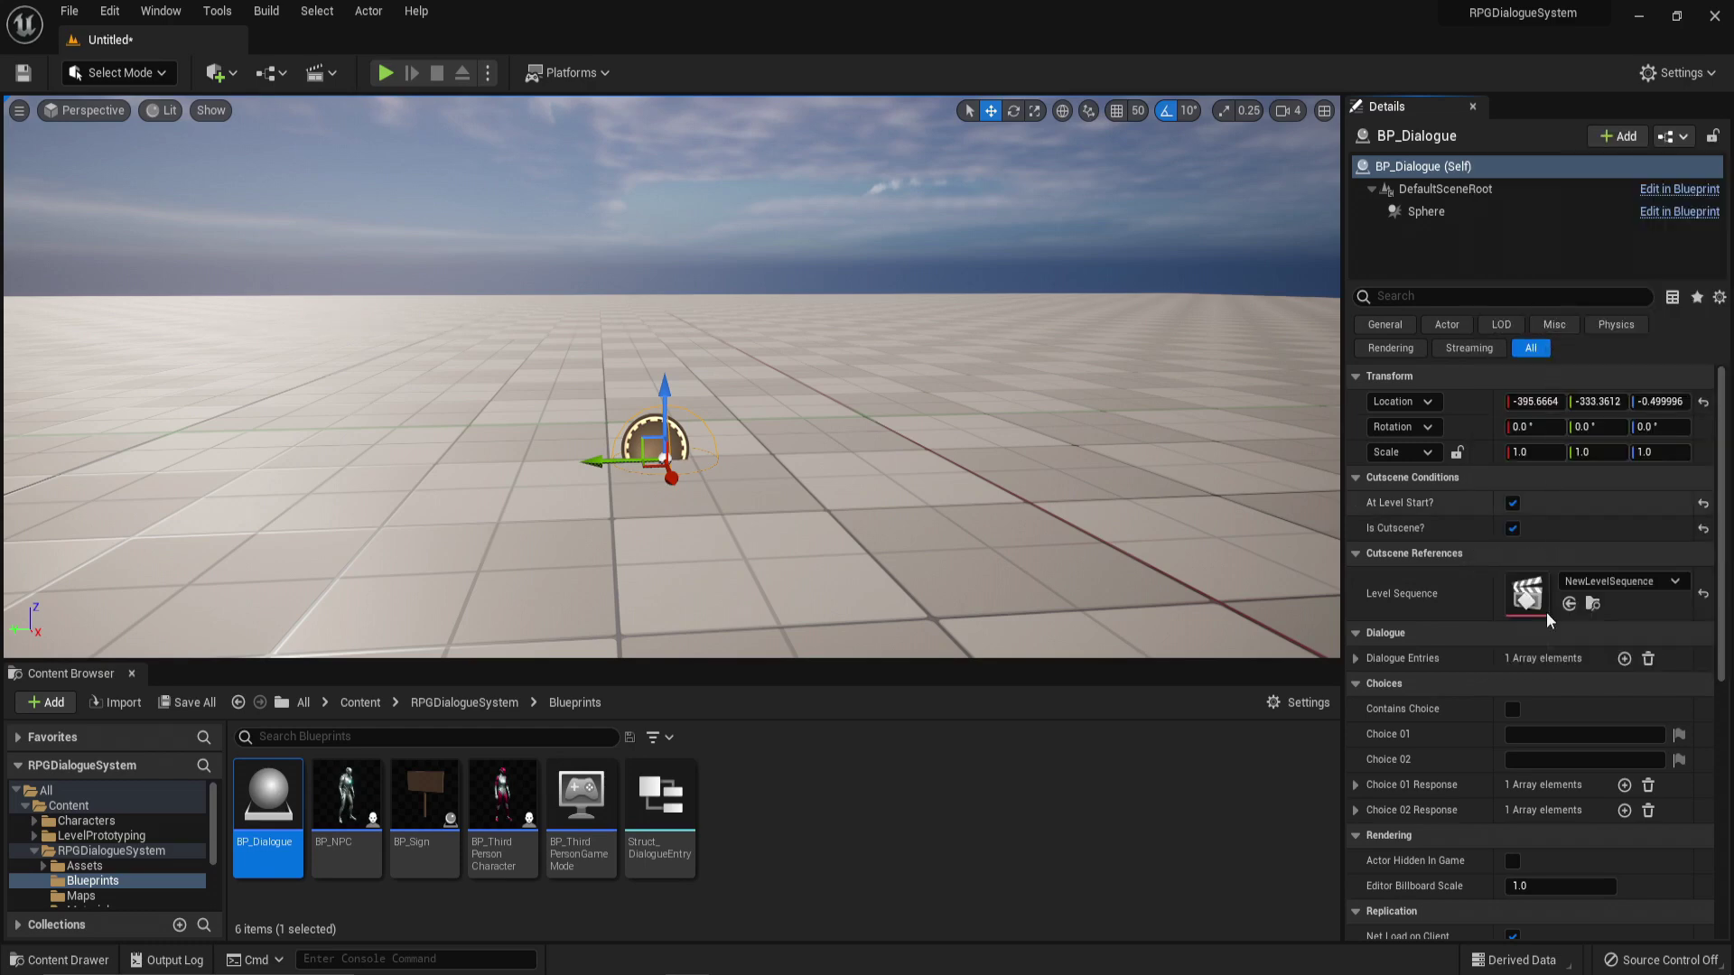
Step: Expand the first dialogue entry of BP_Dialogue to examine its Name, Line, Portrait and Voice Over fields
click(1356, 660)
click(1371, 685)
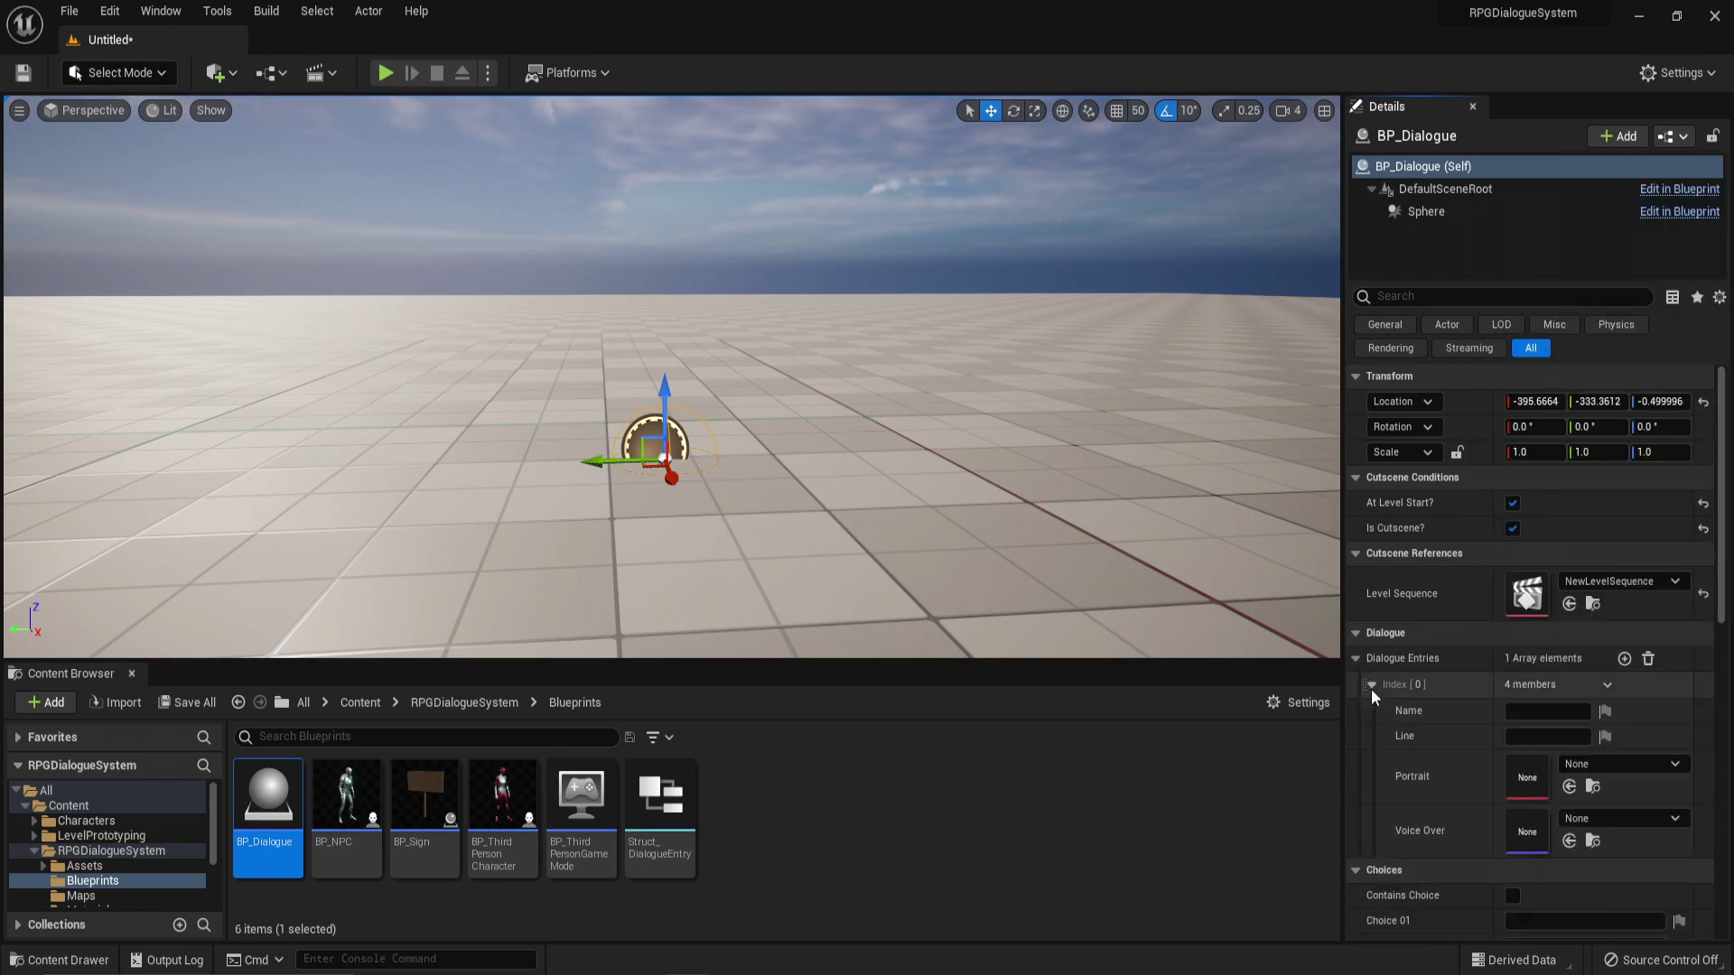
click(1371, 688)
click(1355, 660)
click(1355, 660)
click(1371, 684)
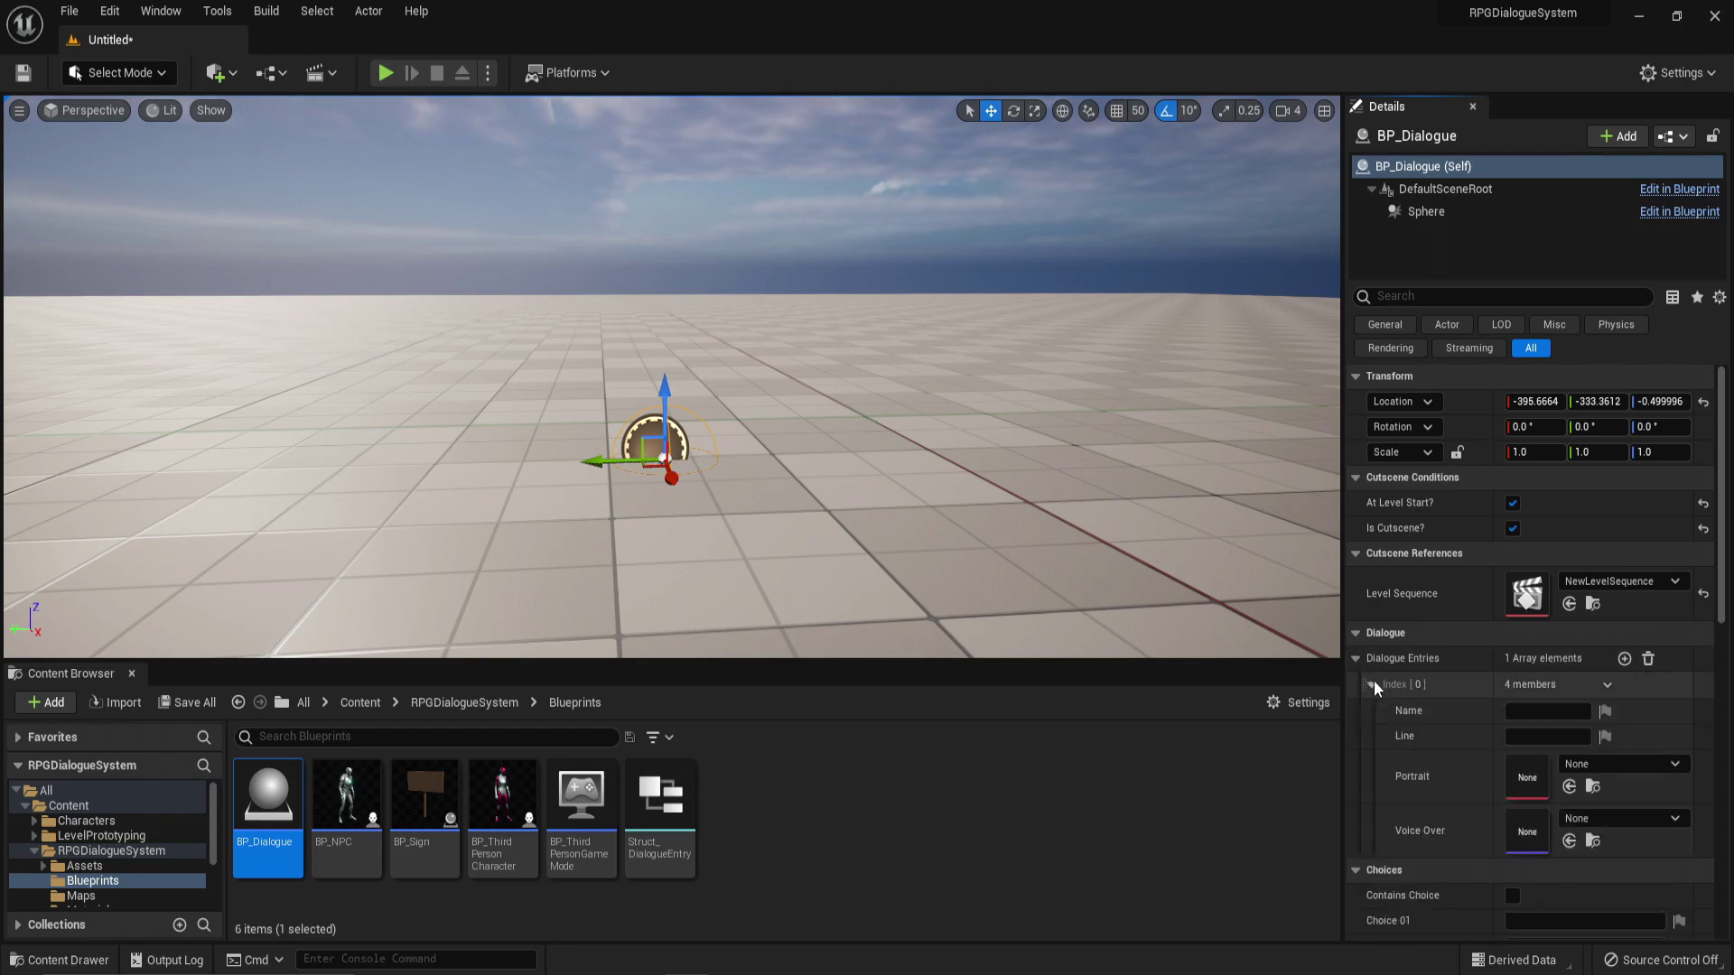
Step: Fill in the first dialogue entry of BP_Dialogue with the speaking character's name and the line "Hello everyone"
click(1533, 710)
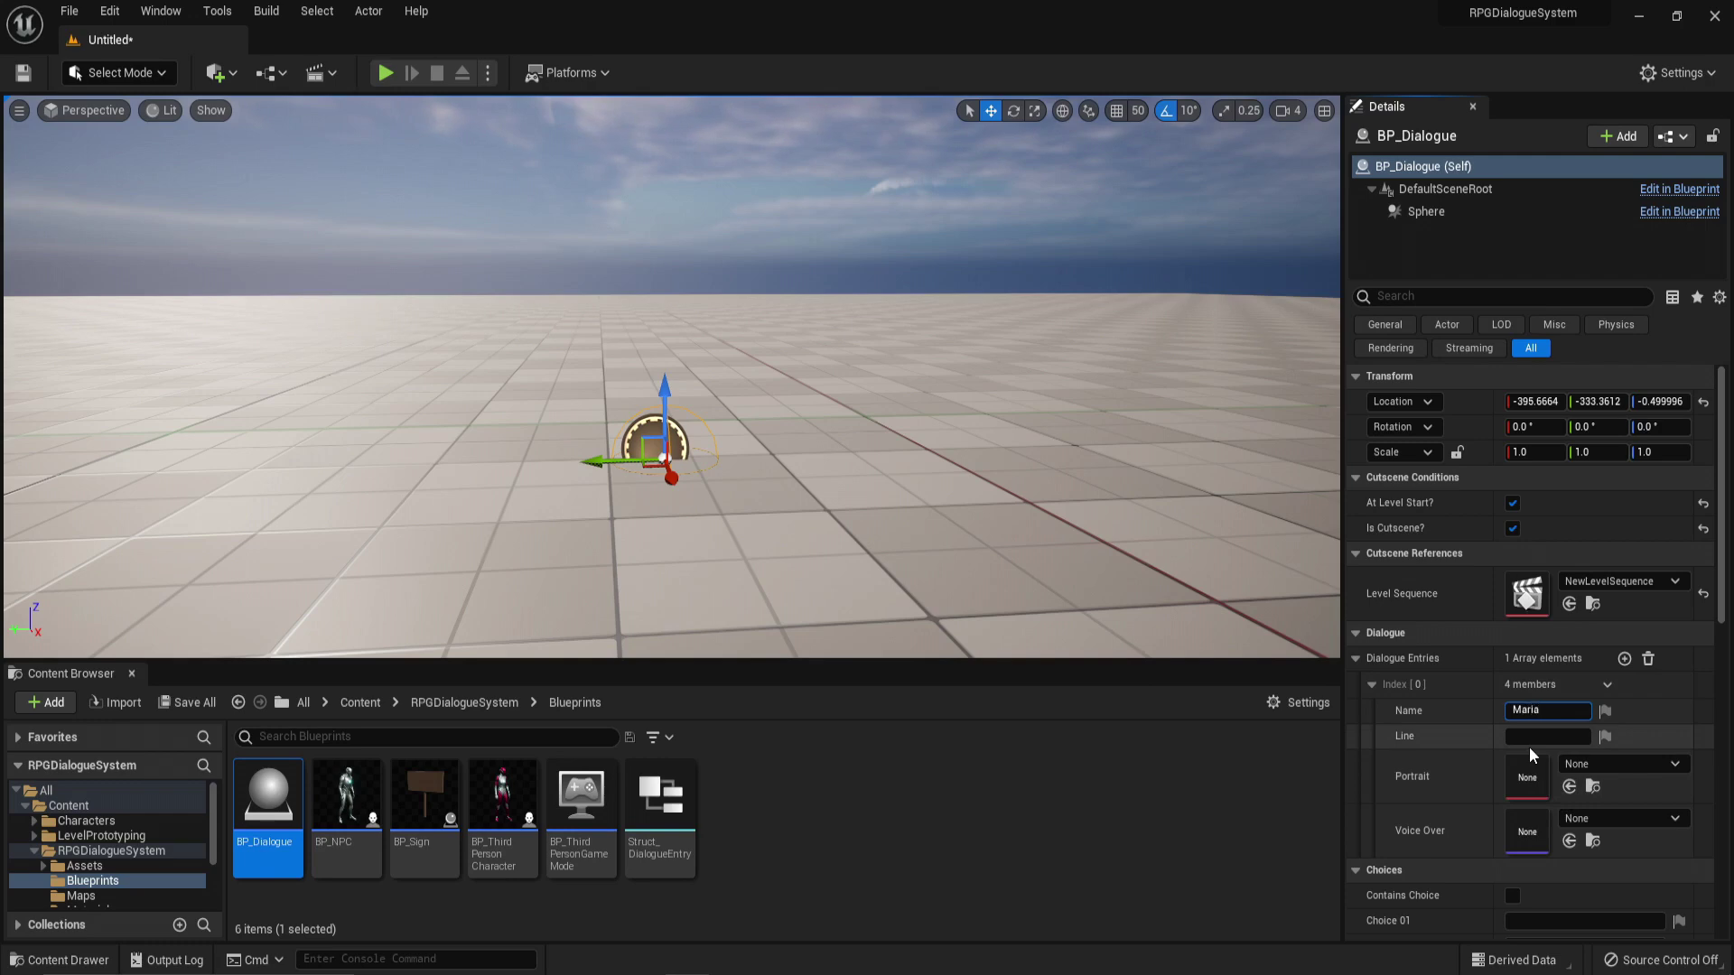
click(1562, 735)
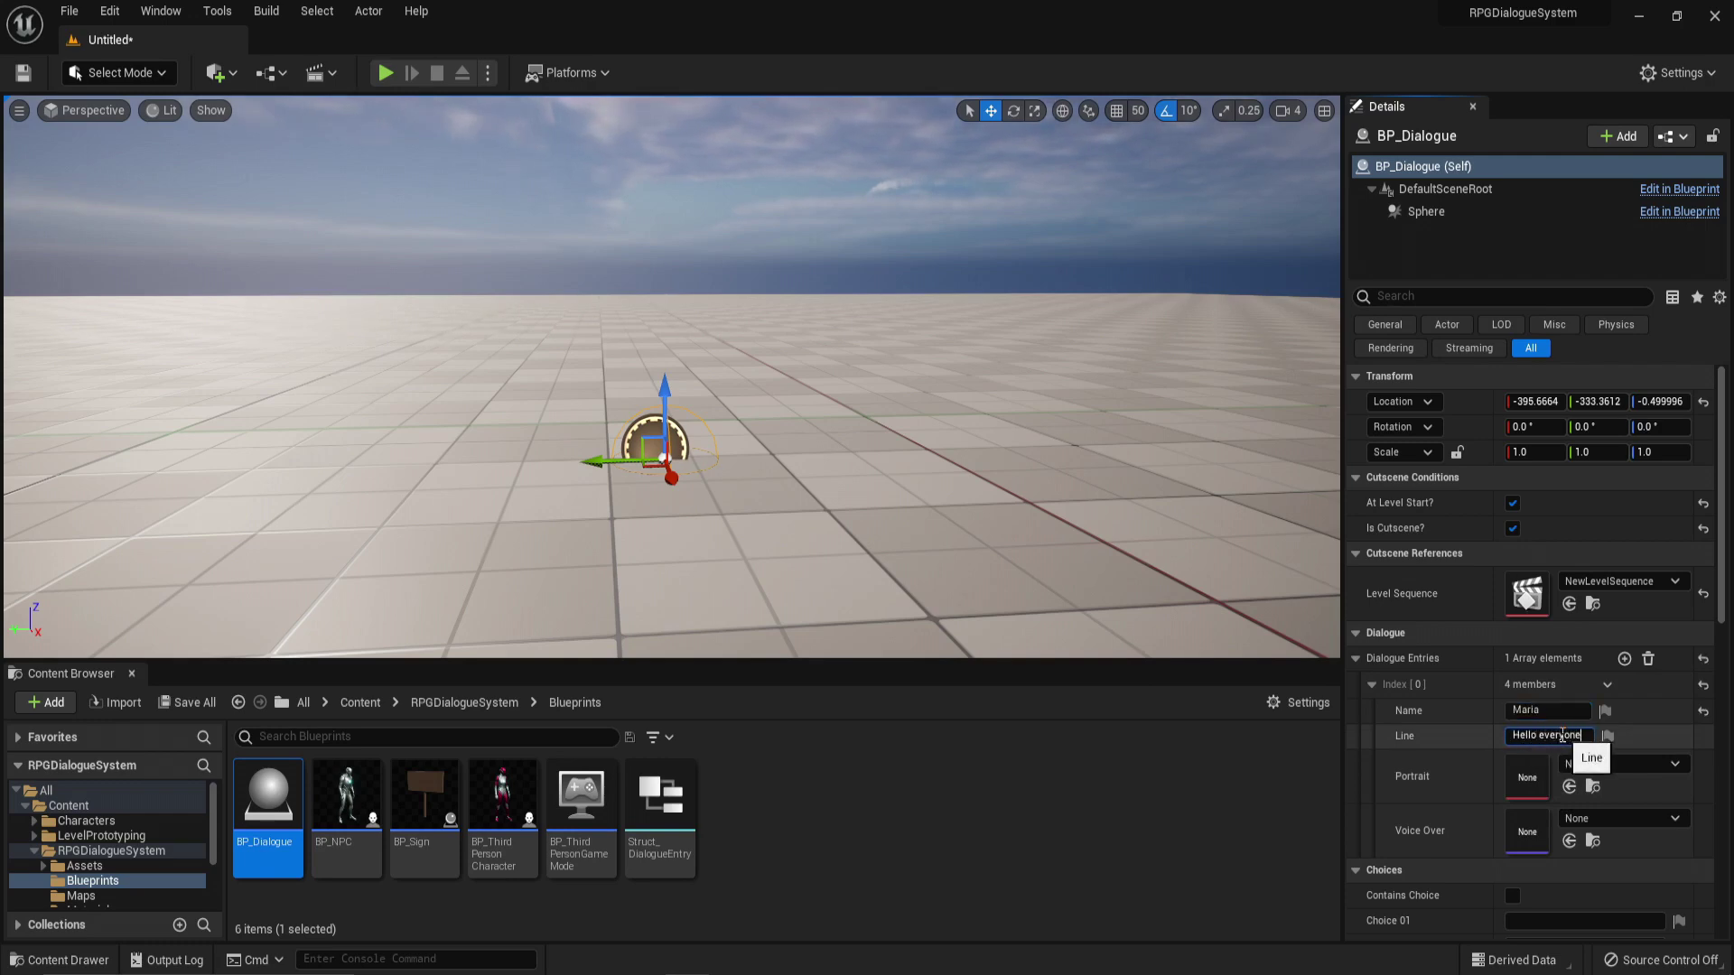
key(Return)
Step: Add a second dialogue entry with the same character name and the line "Welcome to the RPG Dialogue system."
click(1624, 658)
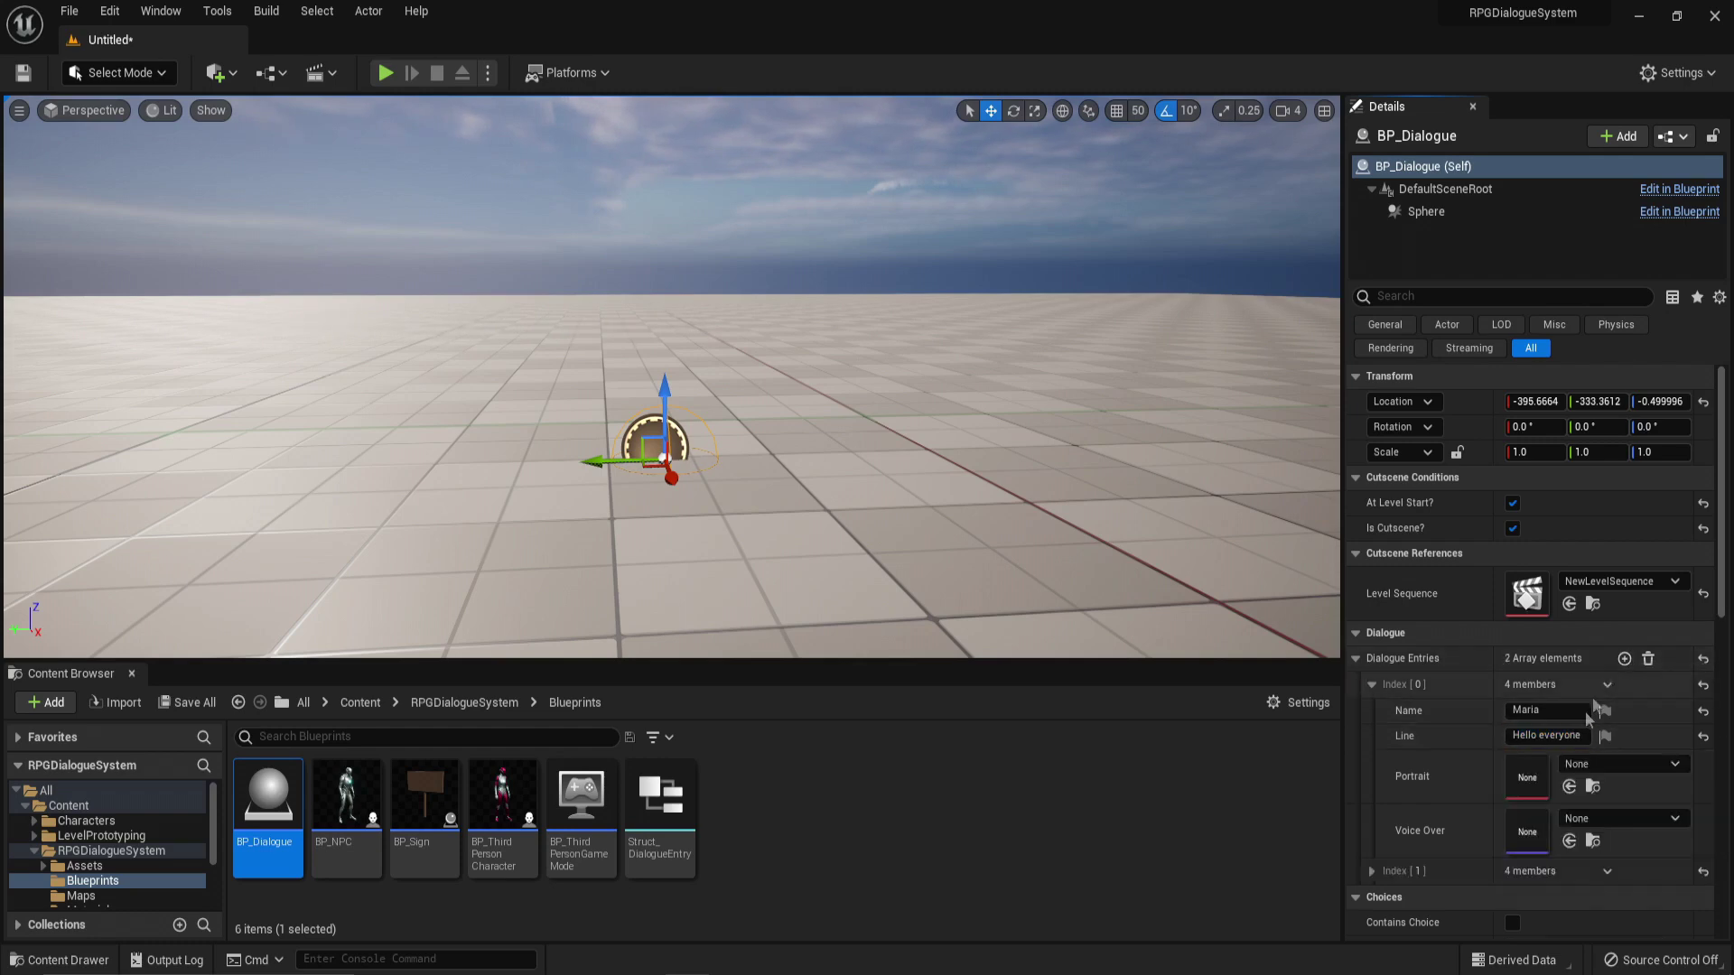
click(1373, 873)
scroll(1525, 869, down, 2)
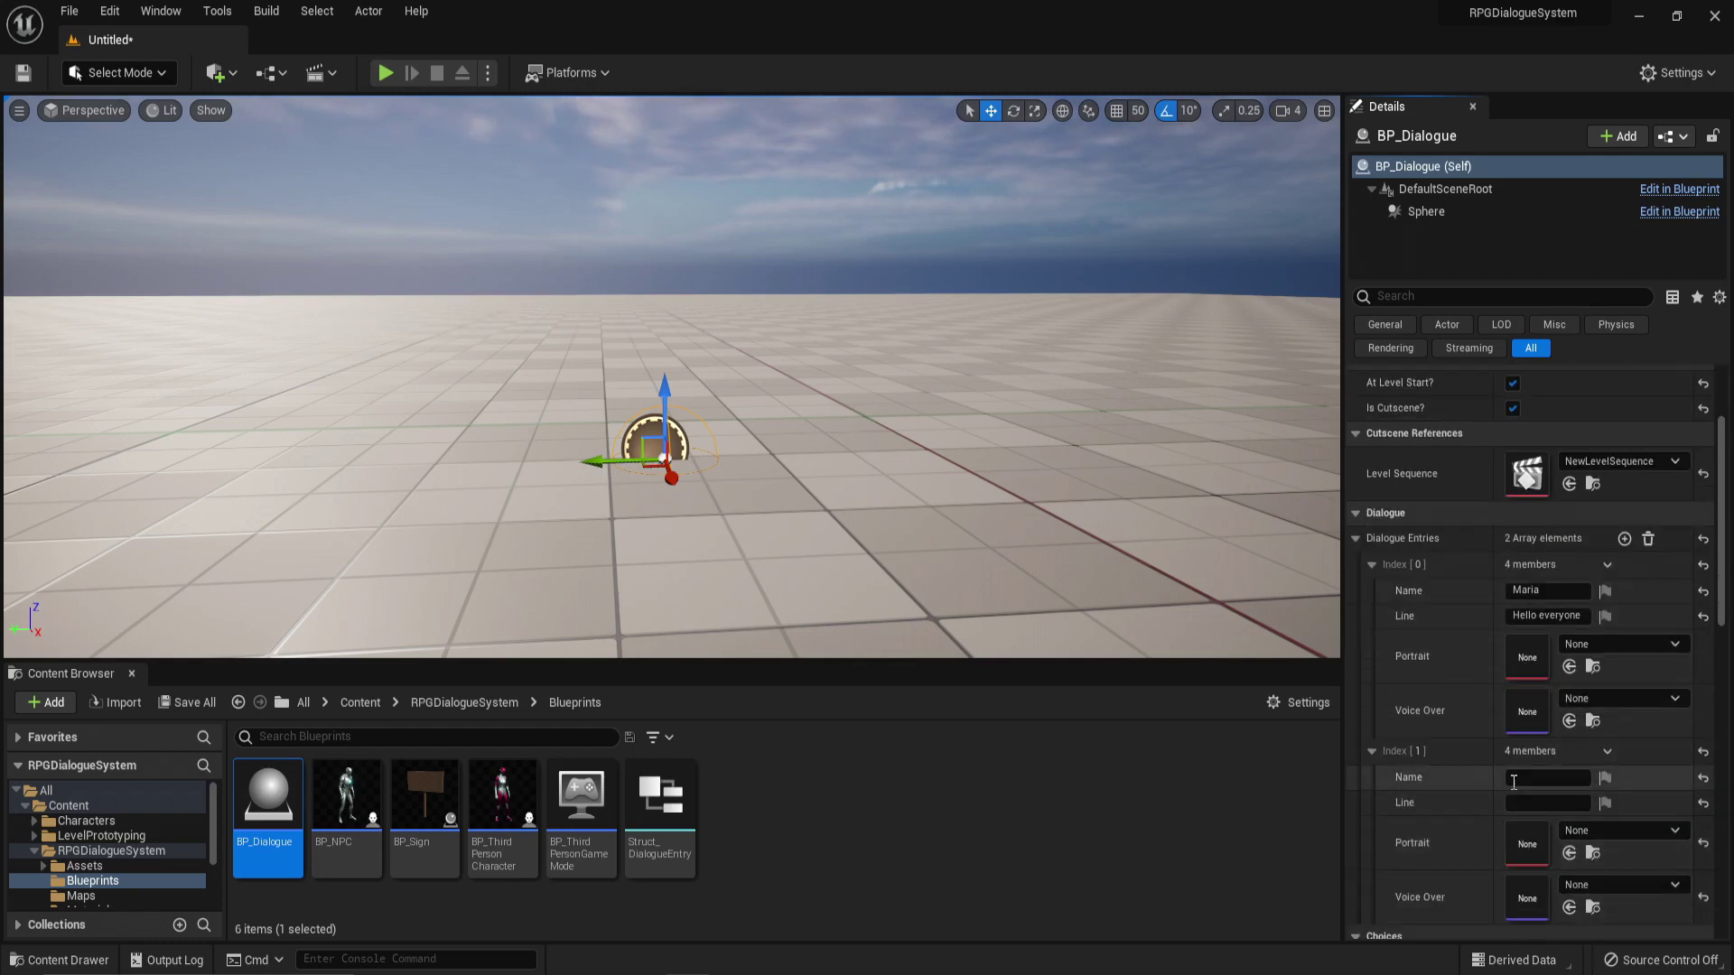
text(Maria)
key(Return)
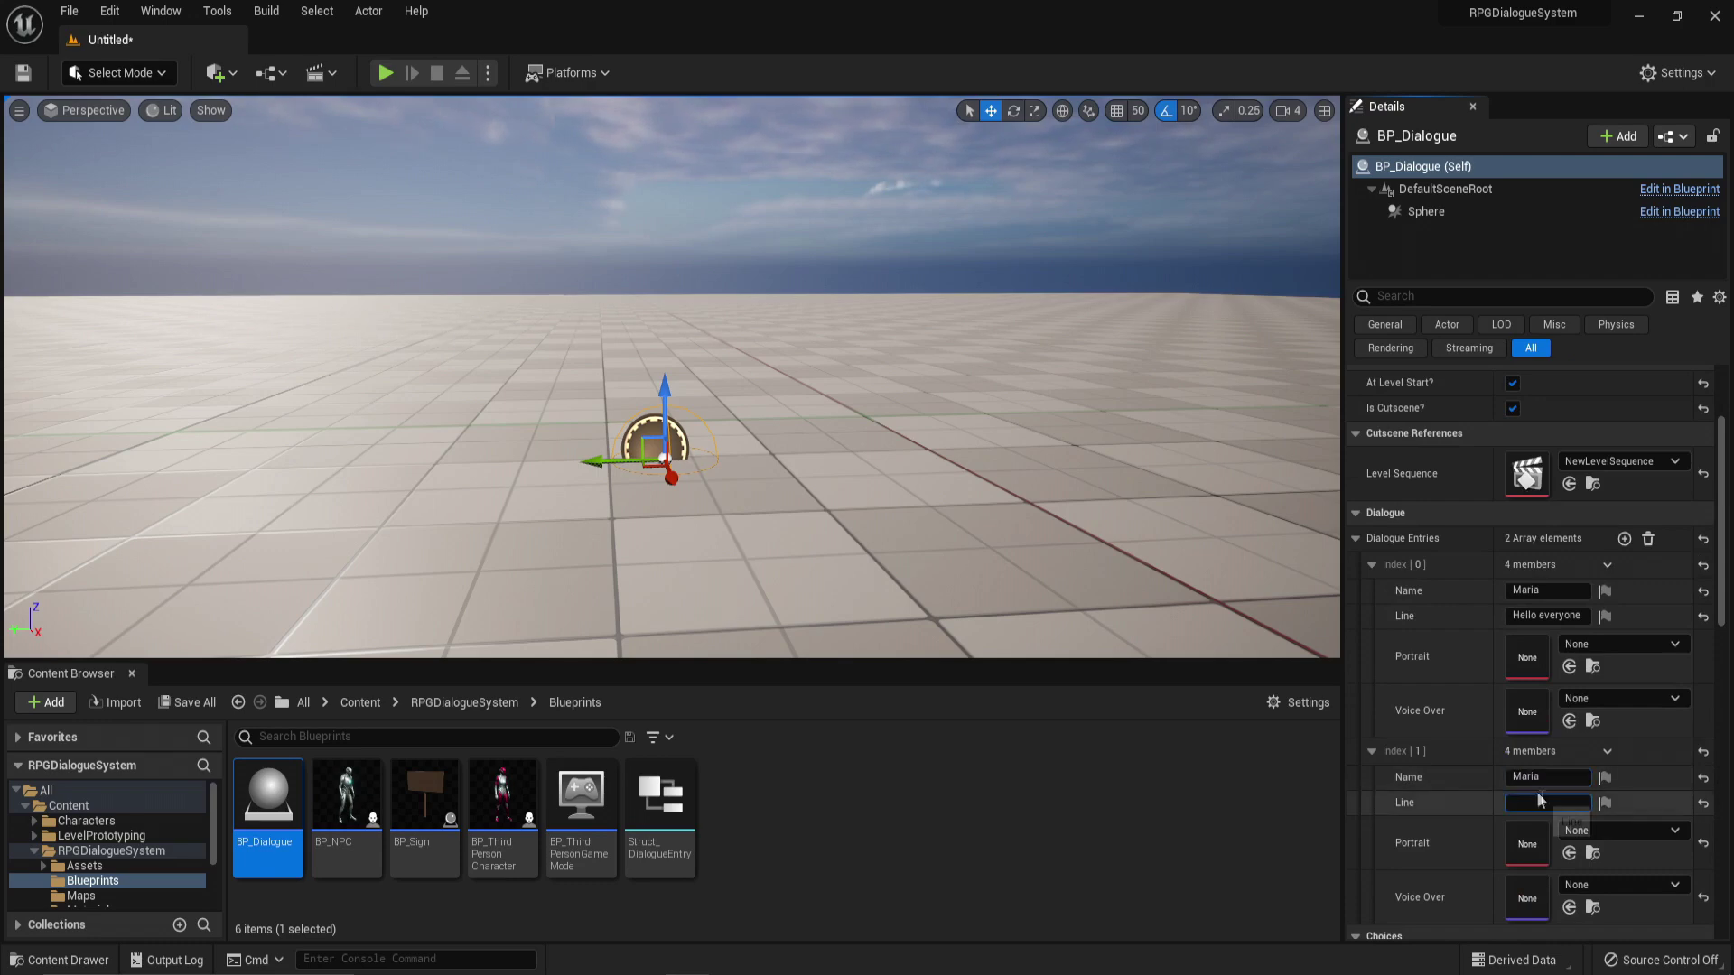
click(1536, 791)
text(Welcome to the RPG Dialogue sys)
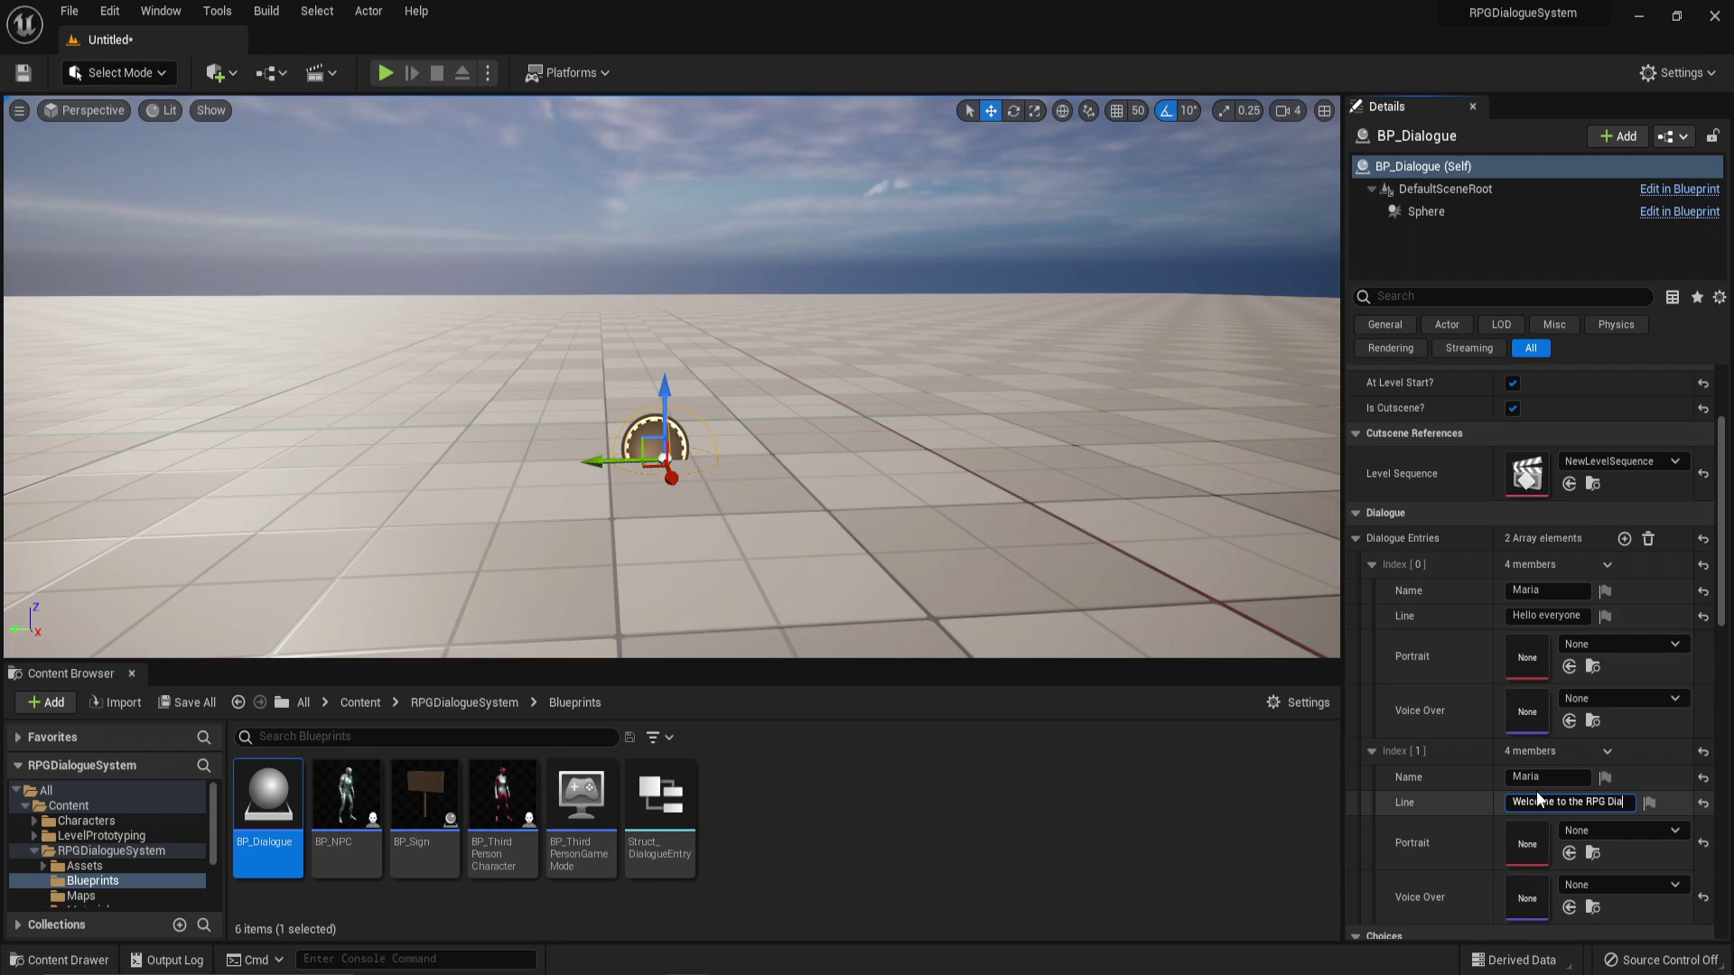
text(tem.)
key(Return)
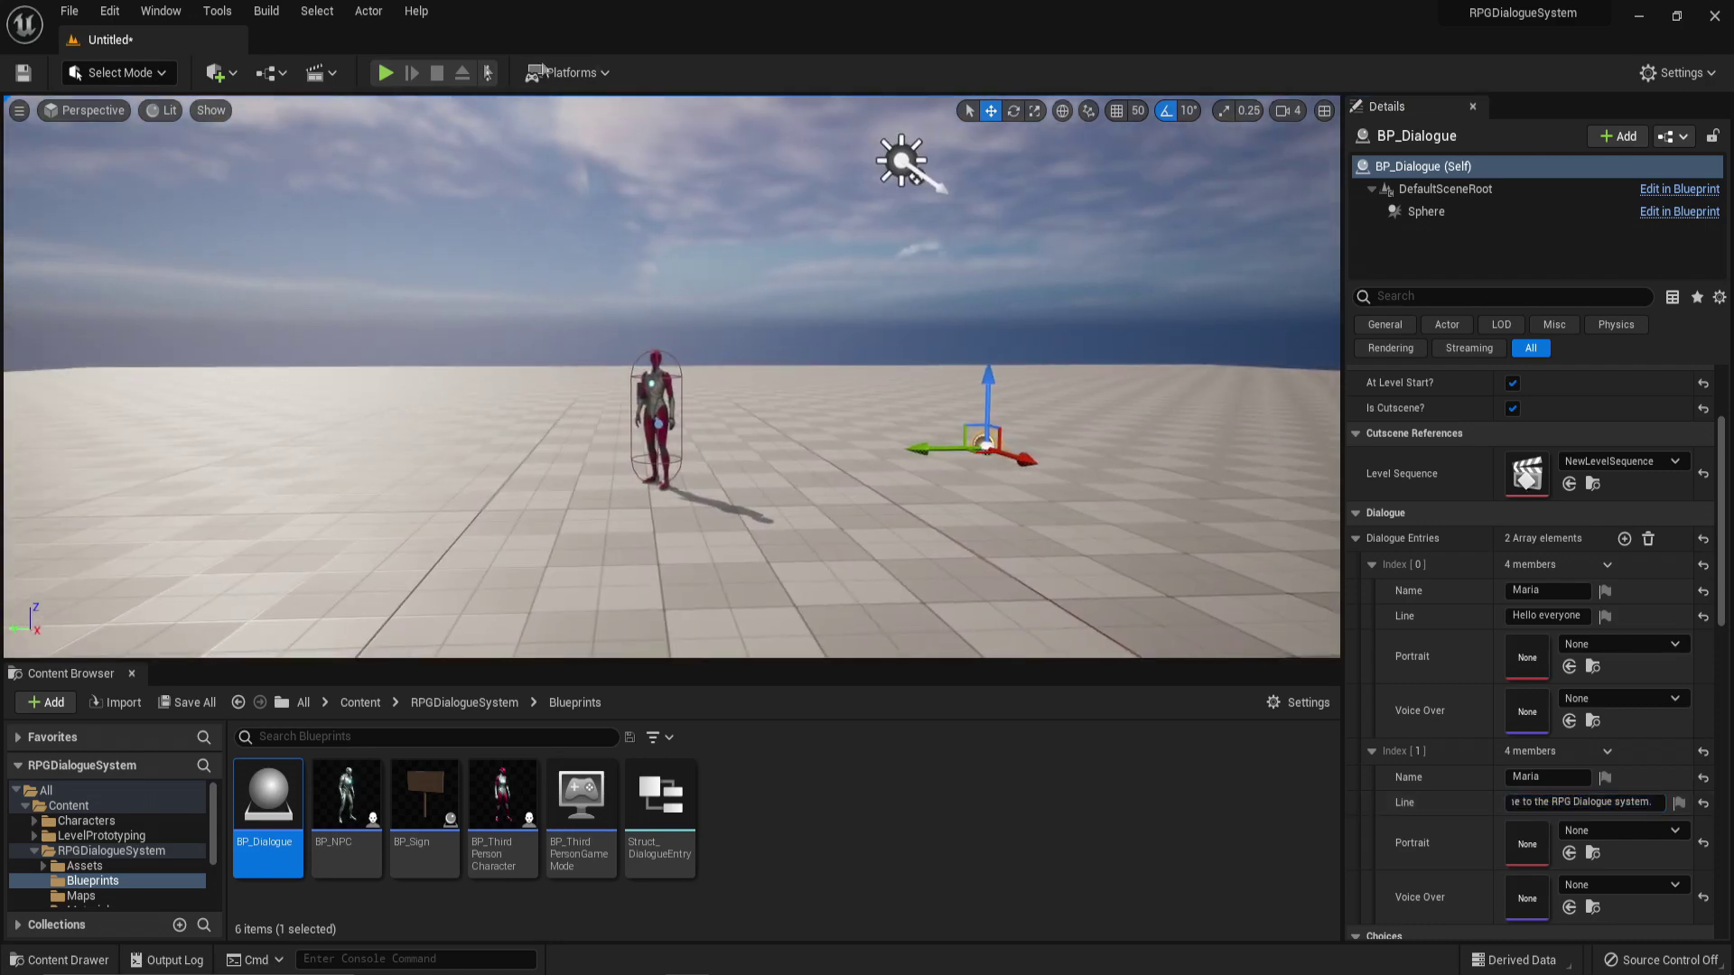
Step: Play the level to watch the opening camera cutscene through to player control, and stop the play session
click(386, 73)
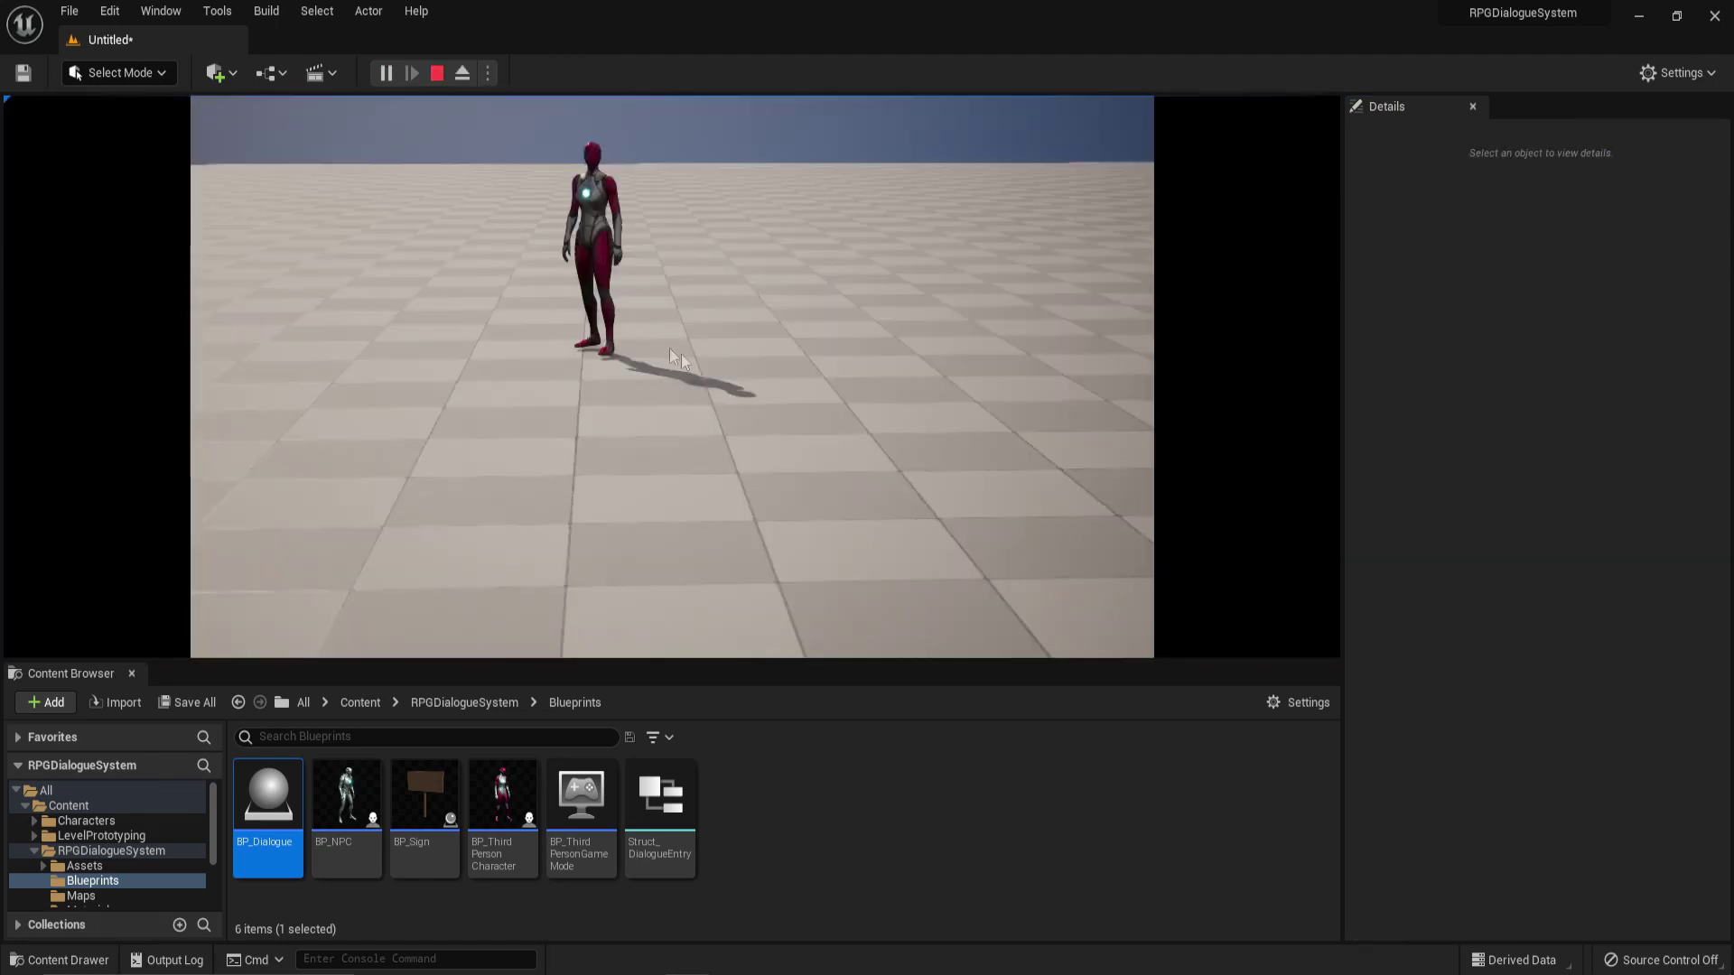
click(717, 316)
key(s)
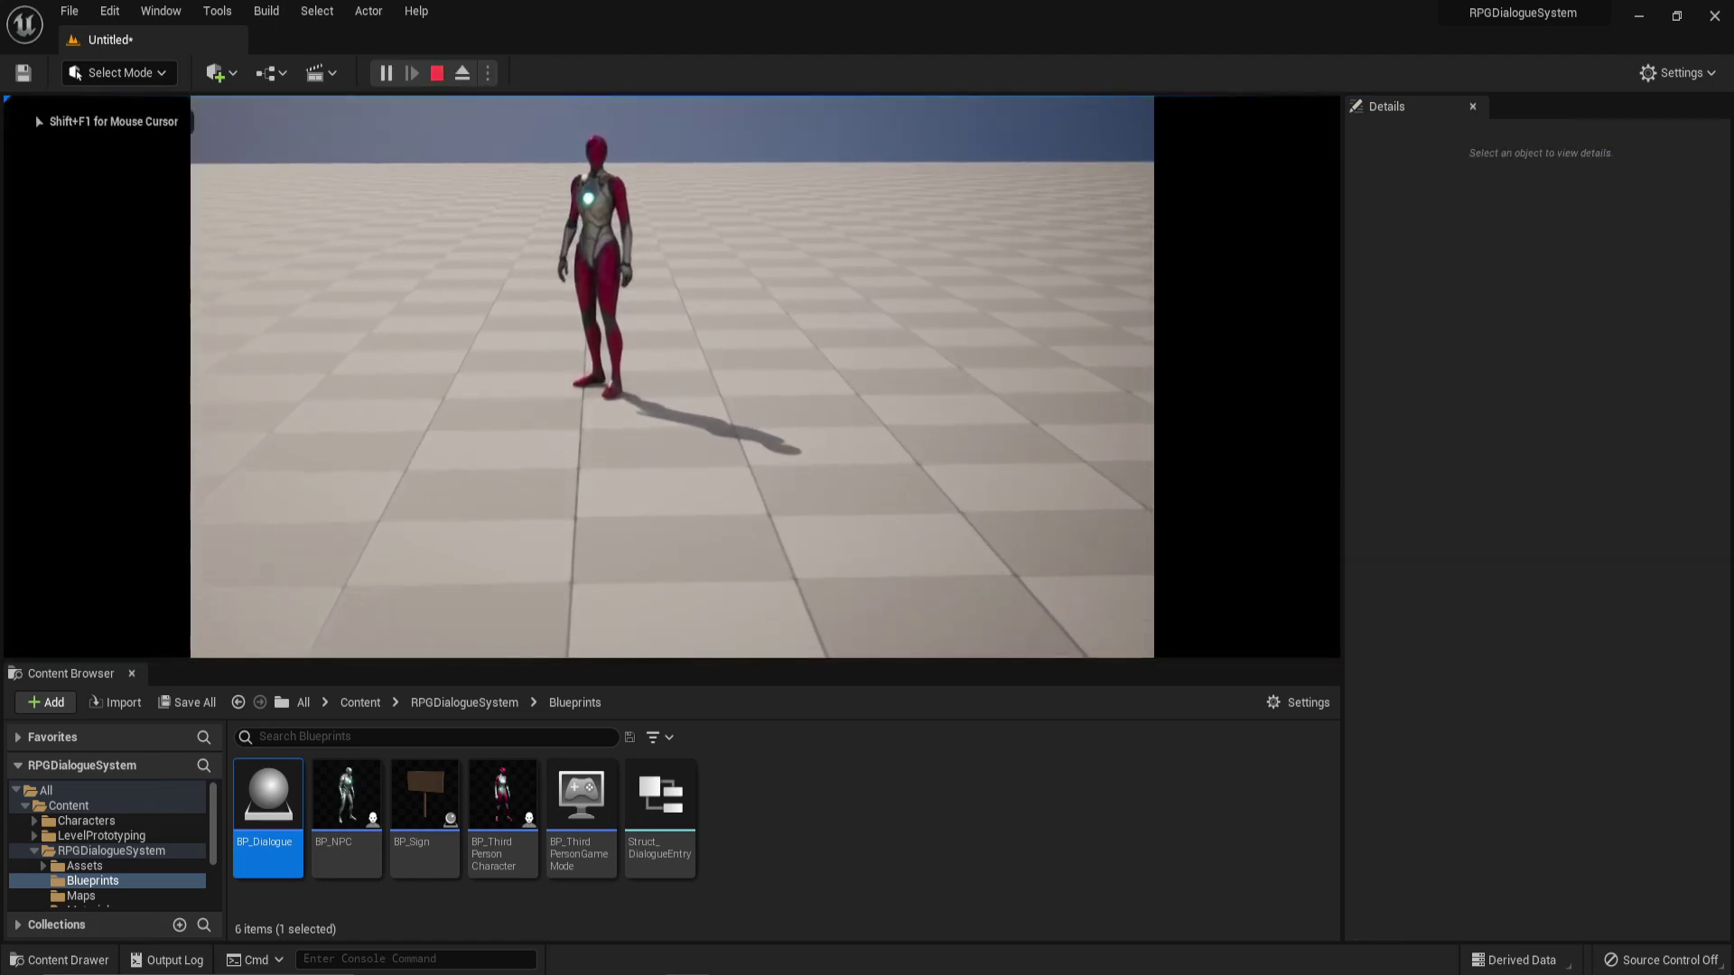
key(s)
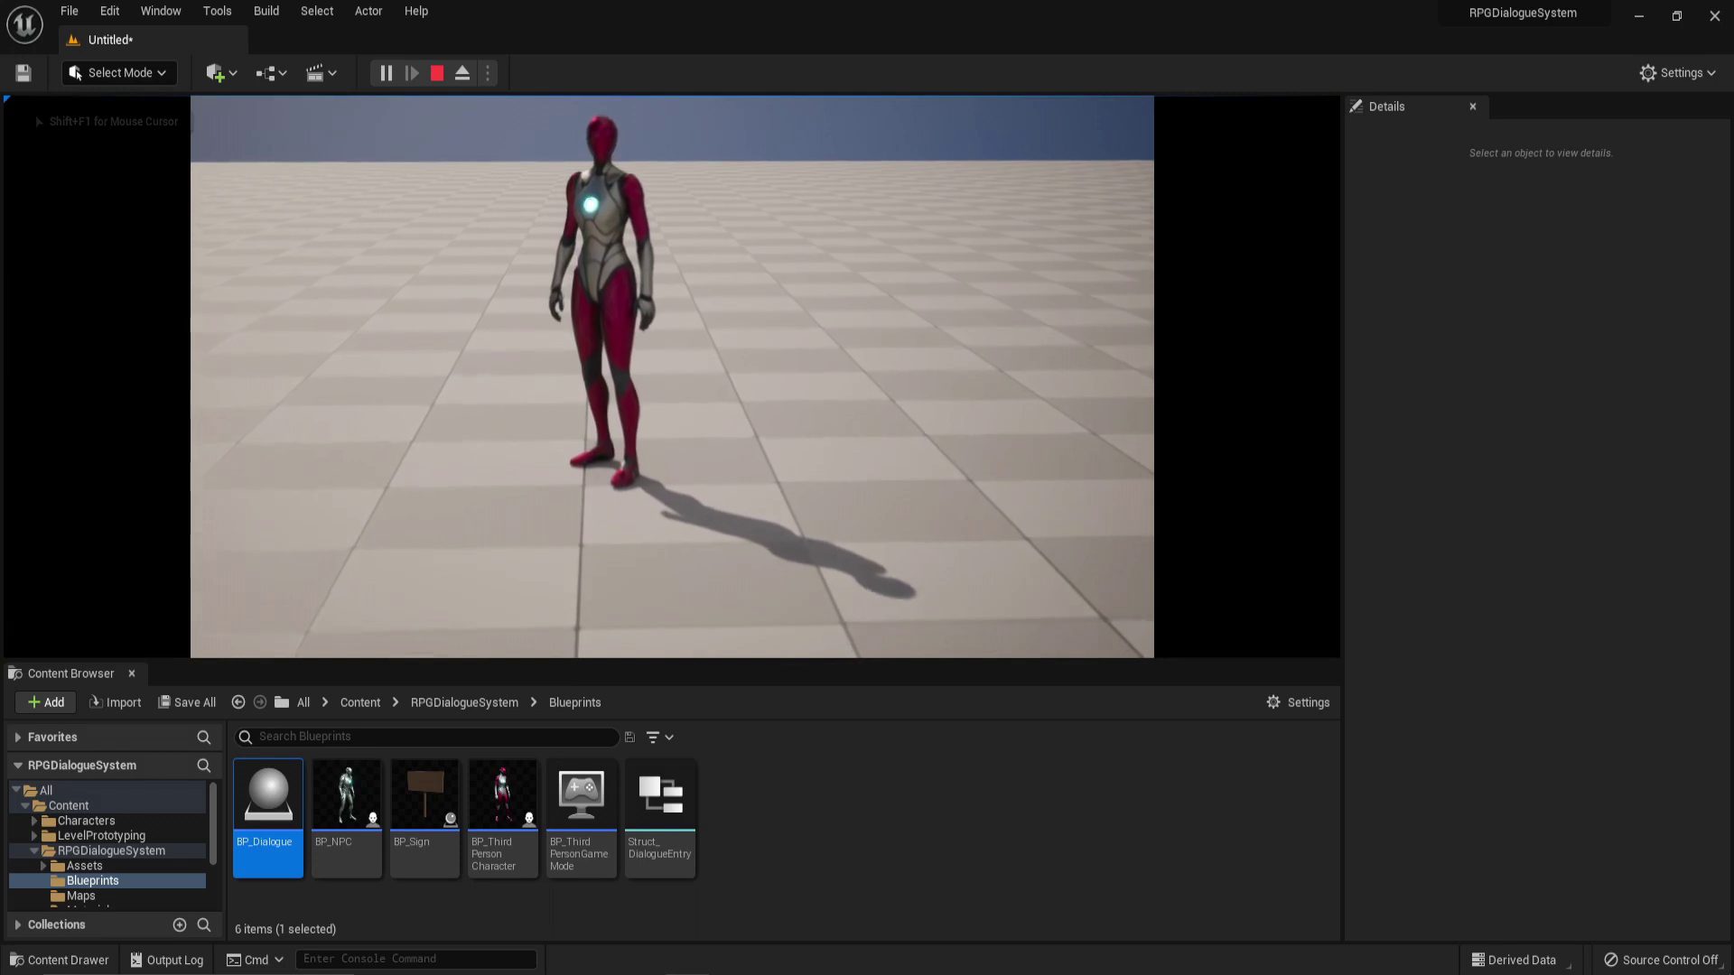
key(s)
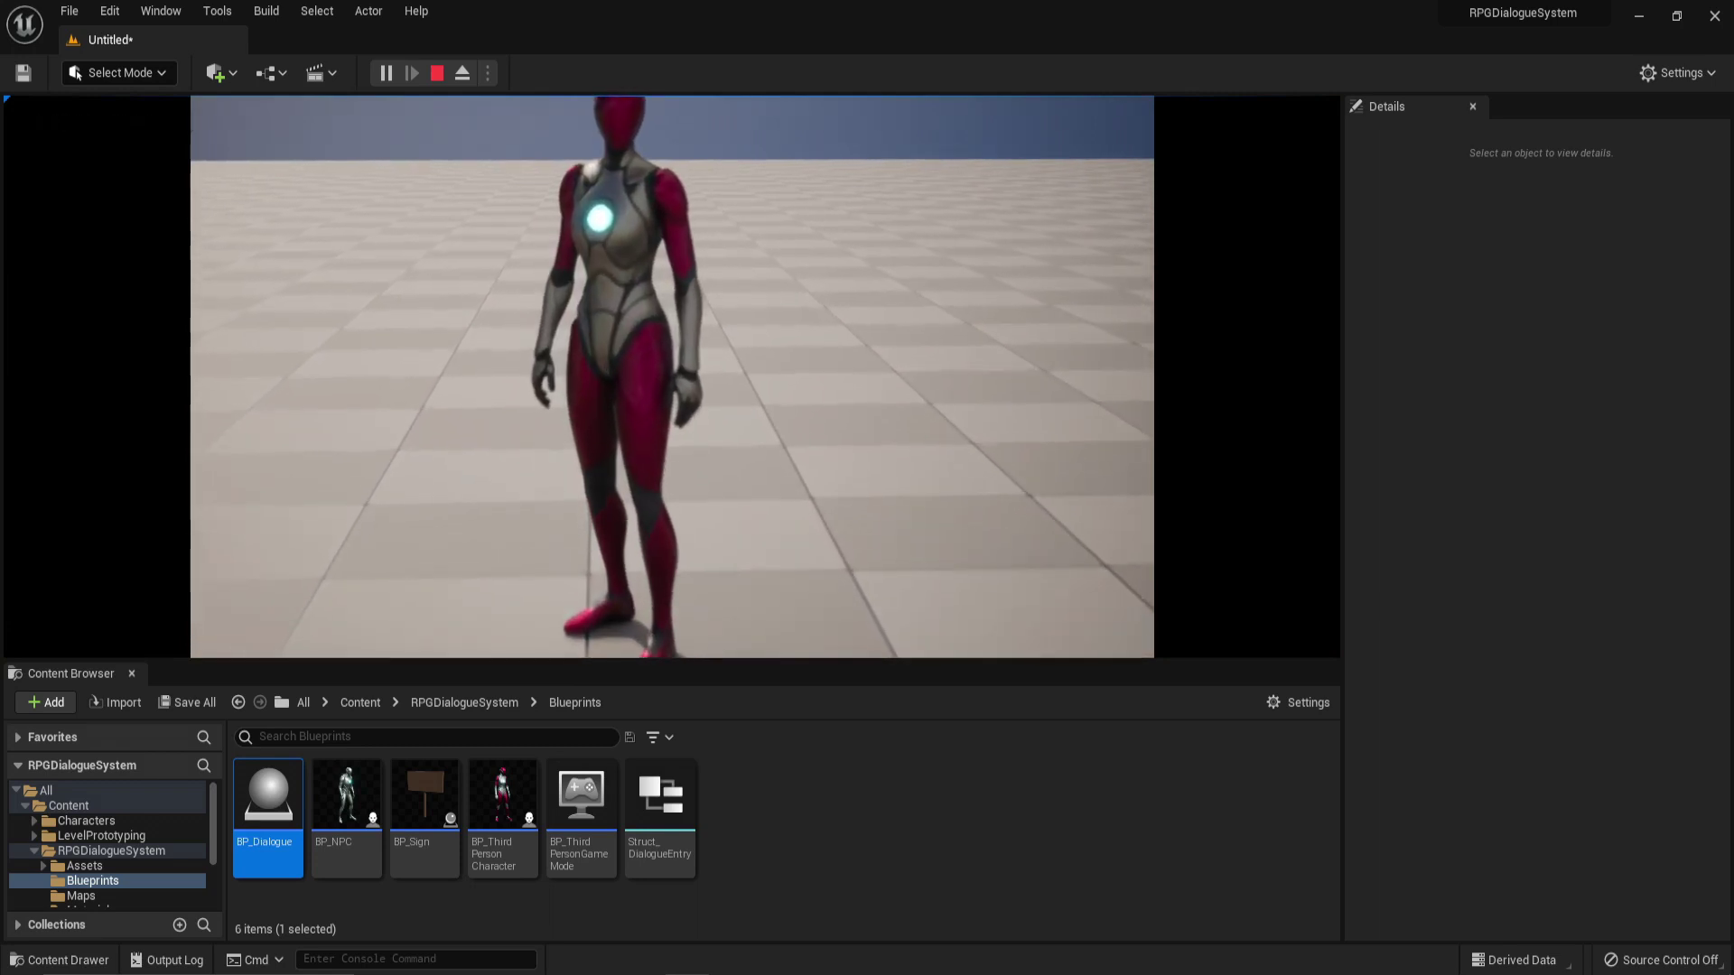
key(s)
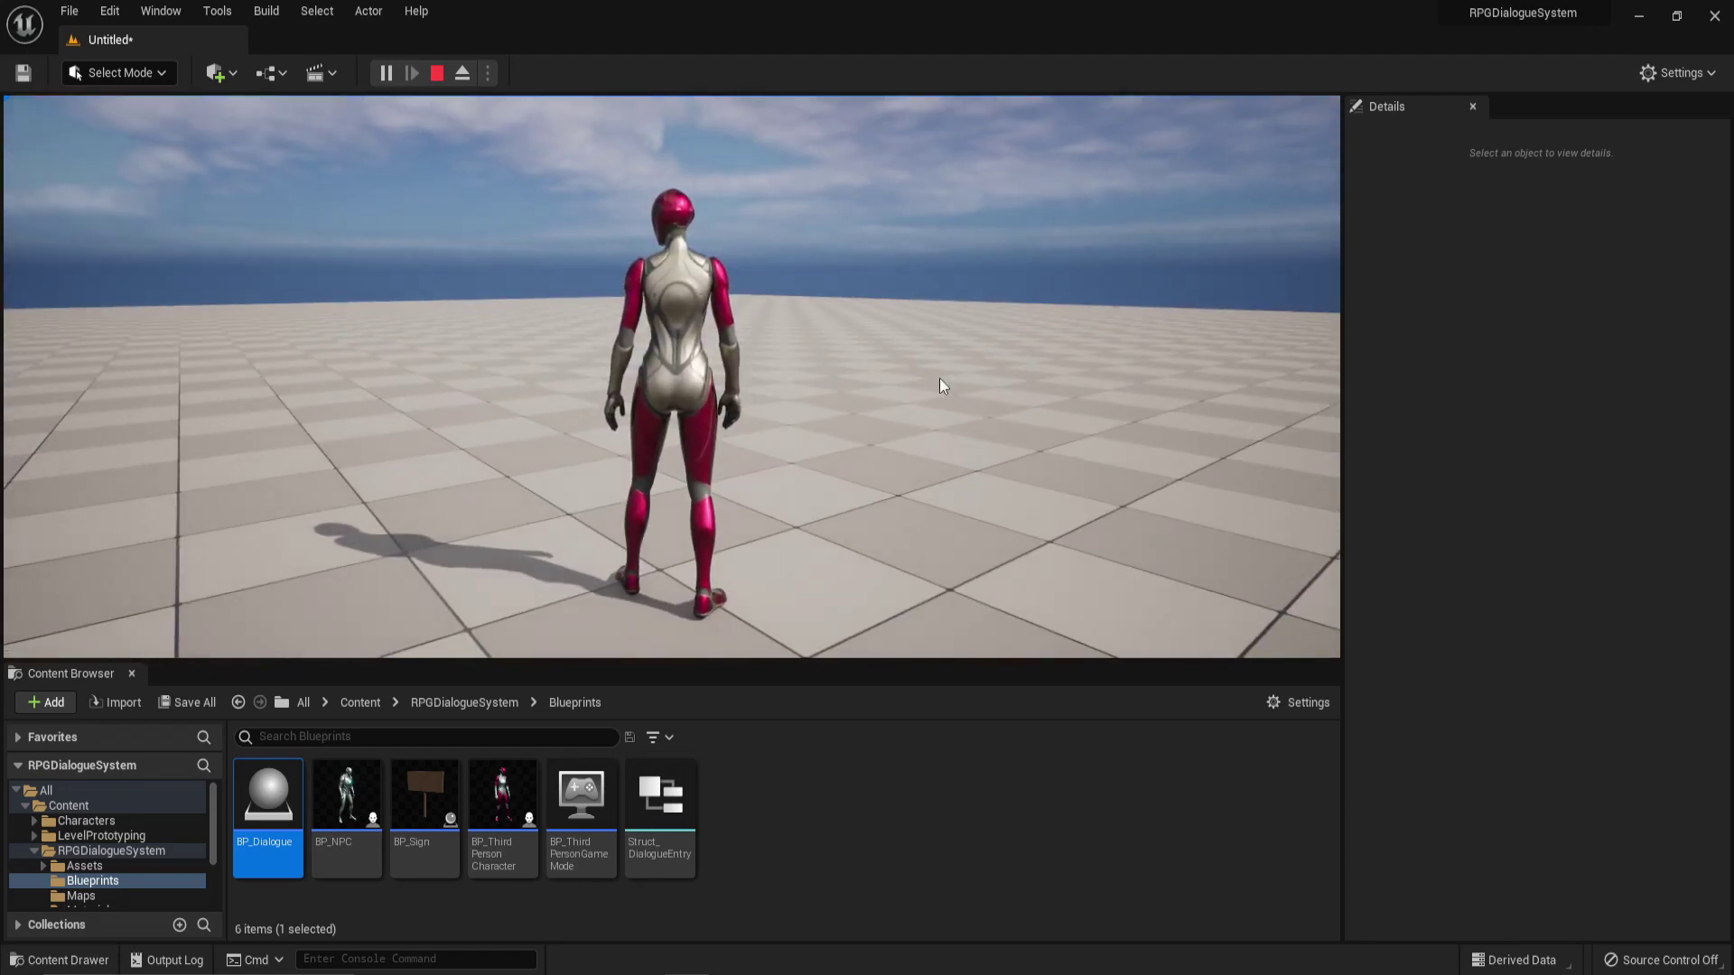
key(Escape)
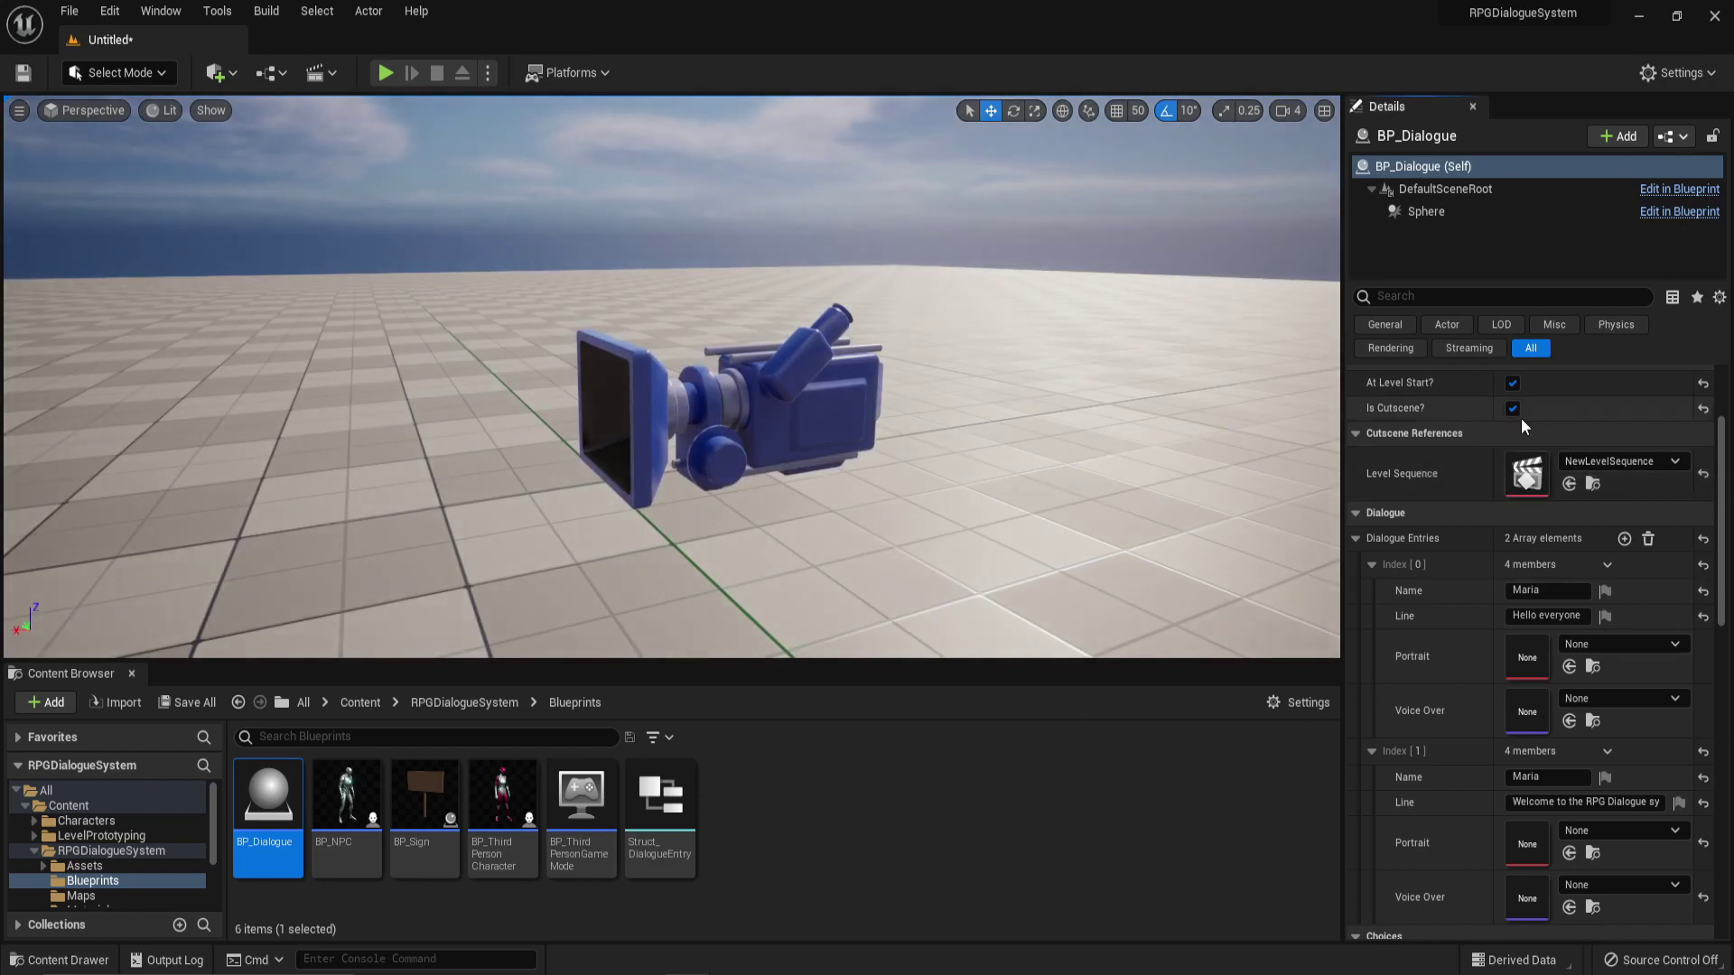
Step: Open the assigned NewLevelSequence and add the BP_Dialogue actor to it with a Trigger event track
double_click(1527, 471)
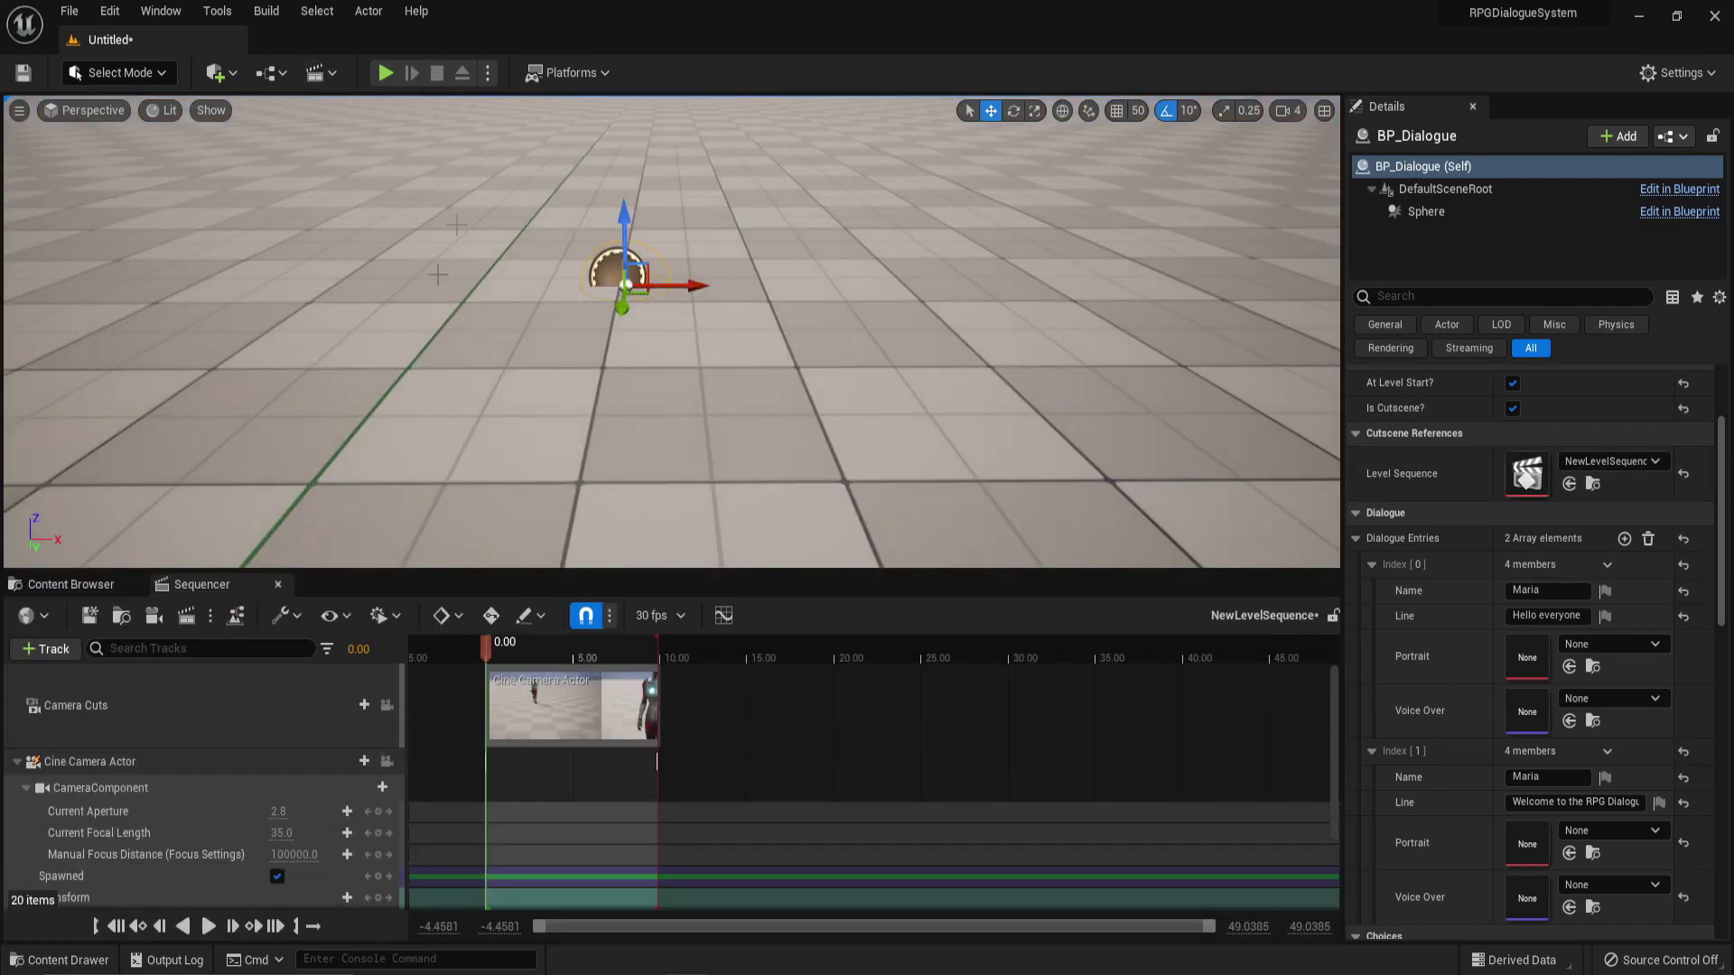
click(45, 648)
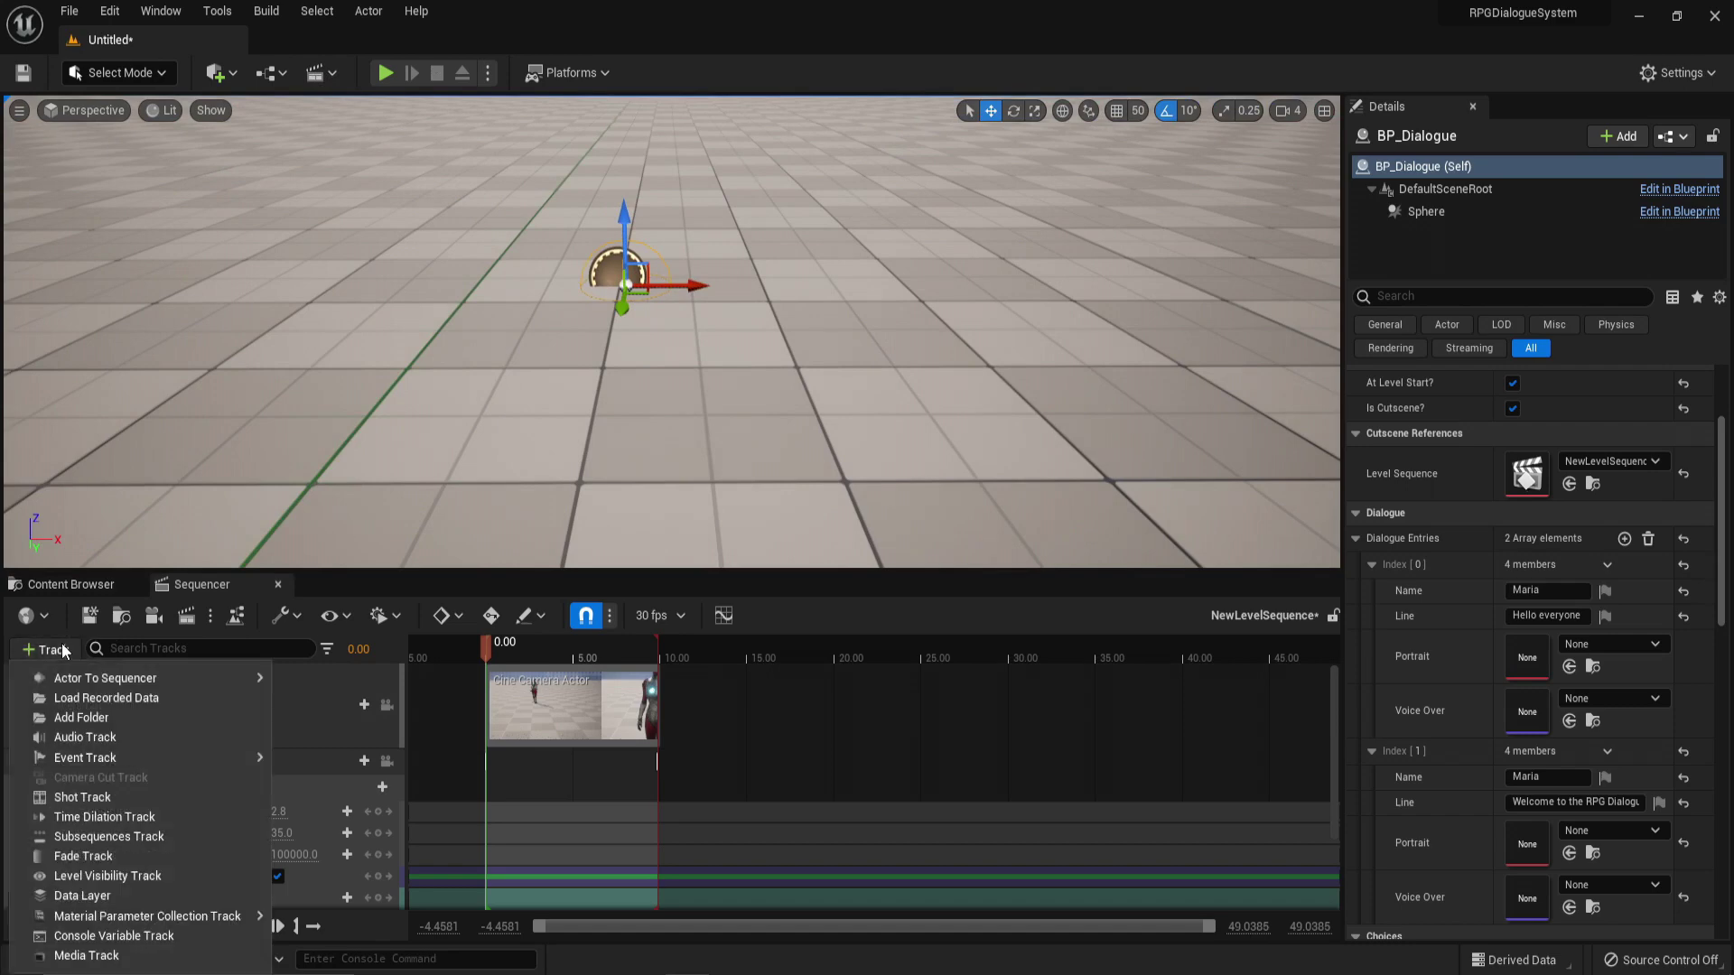
mouse_move(212, 678)
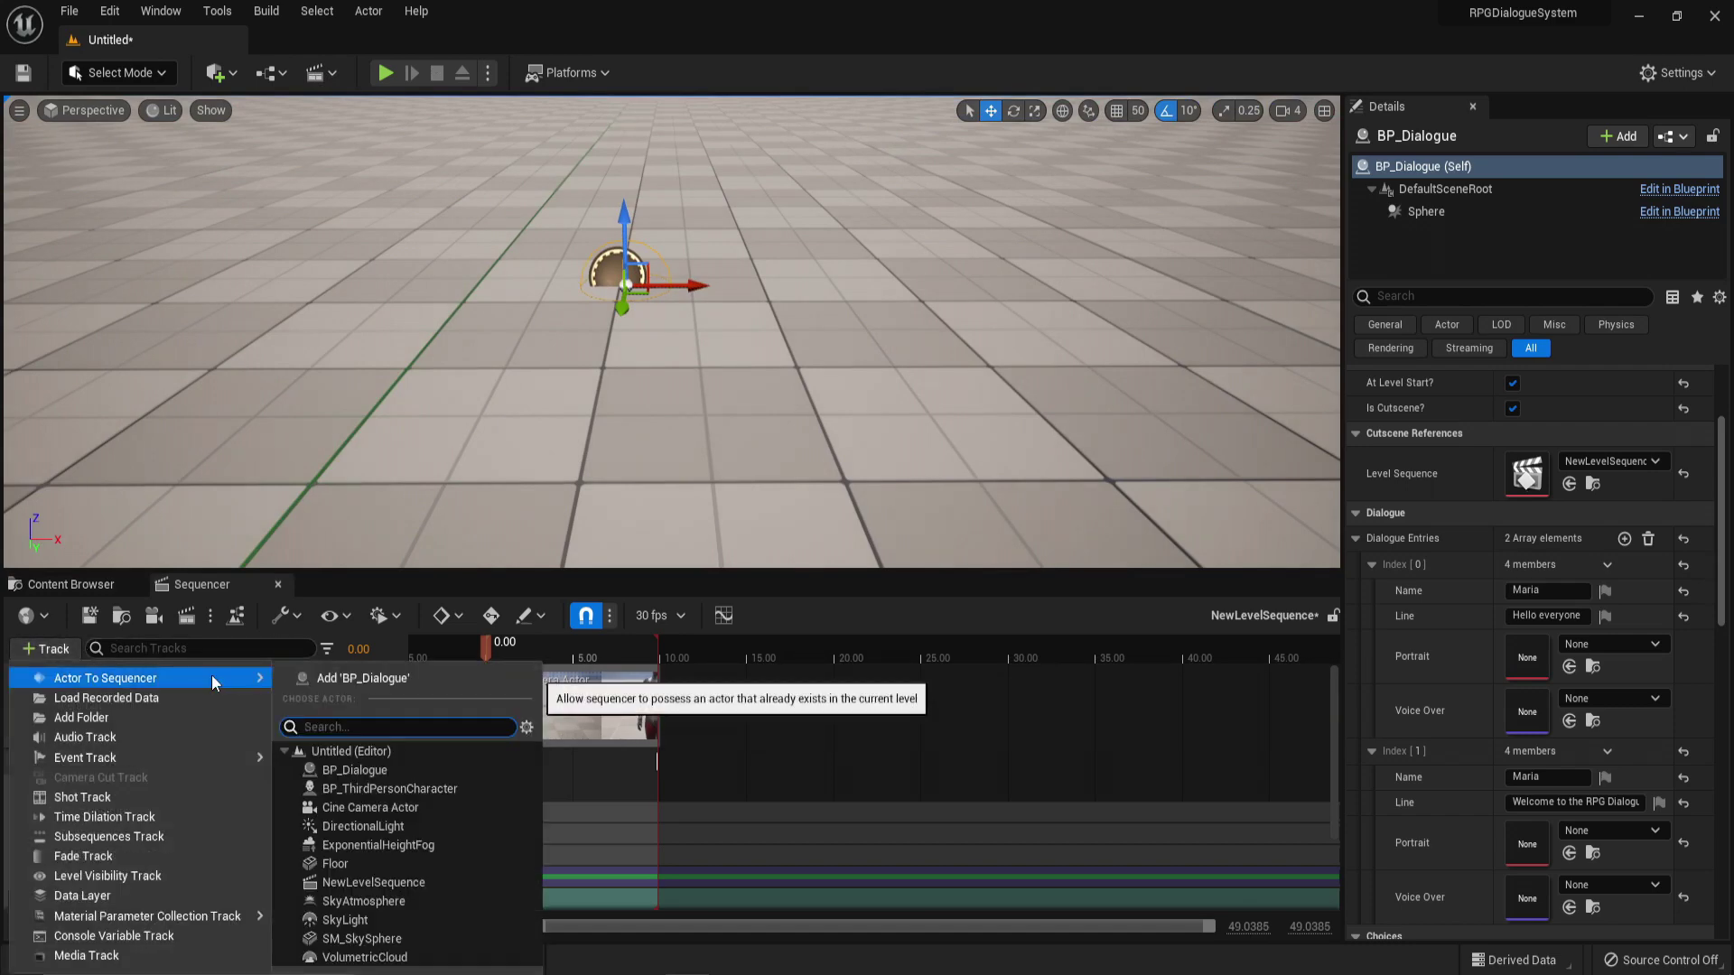
click(341, 679)
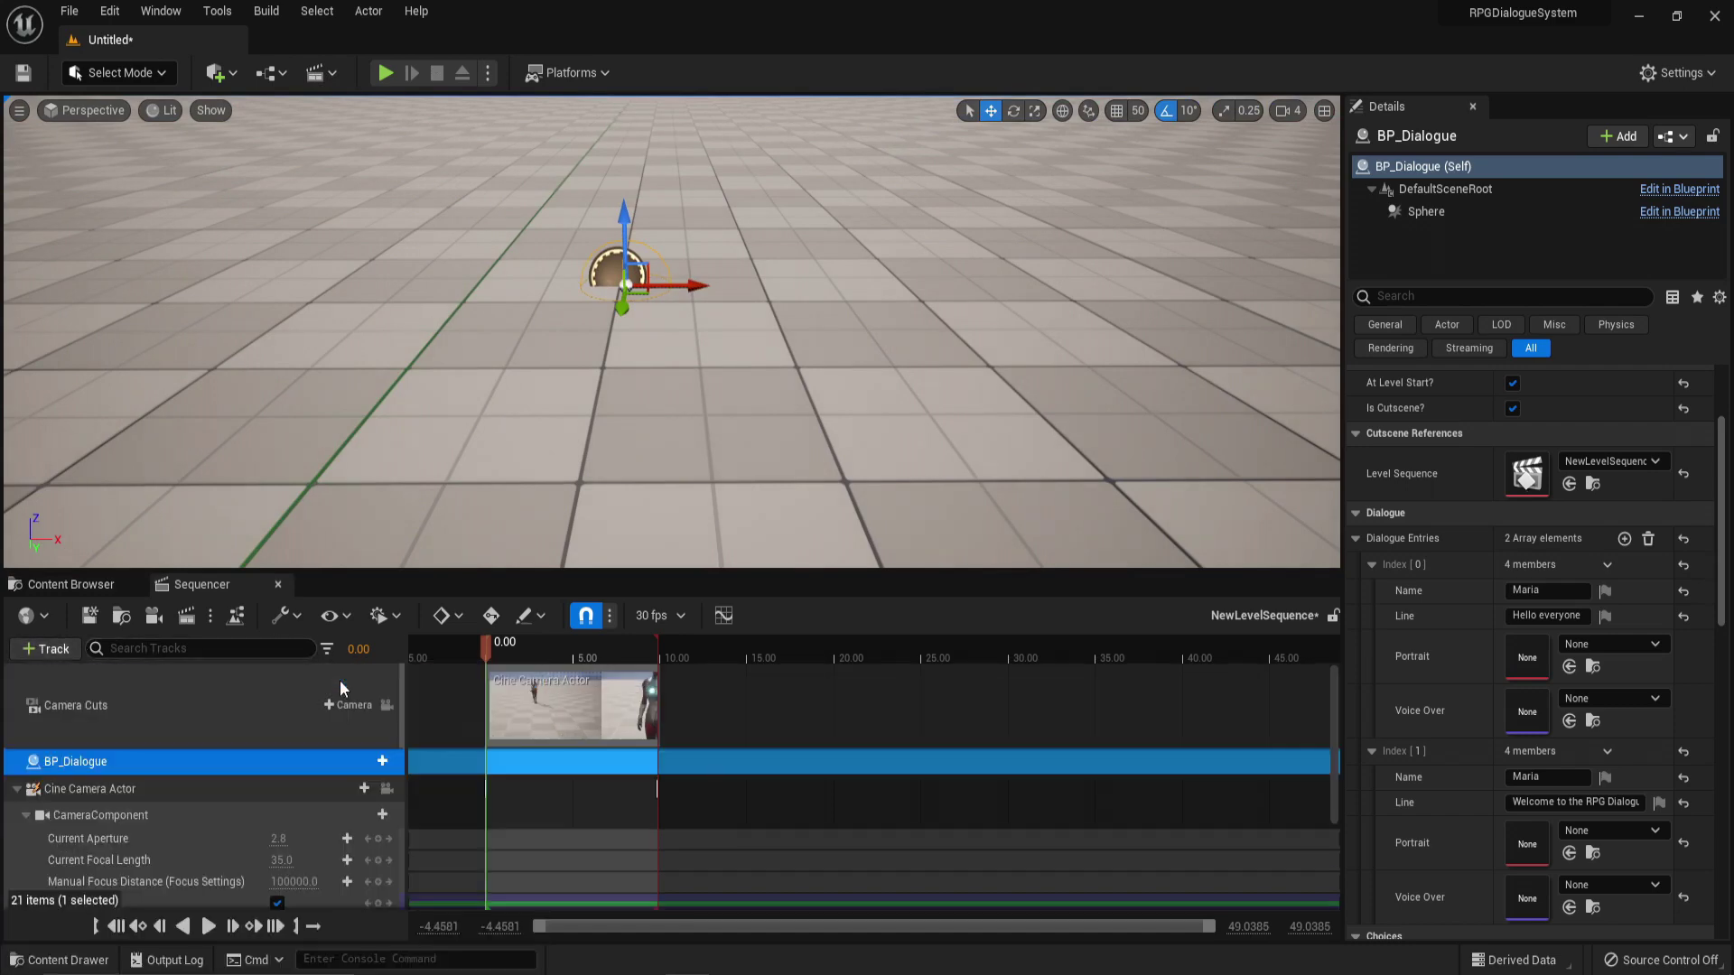
click(377, 763)
mouse_move(384, 552)
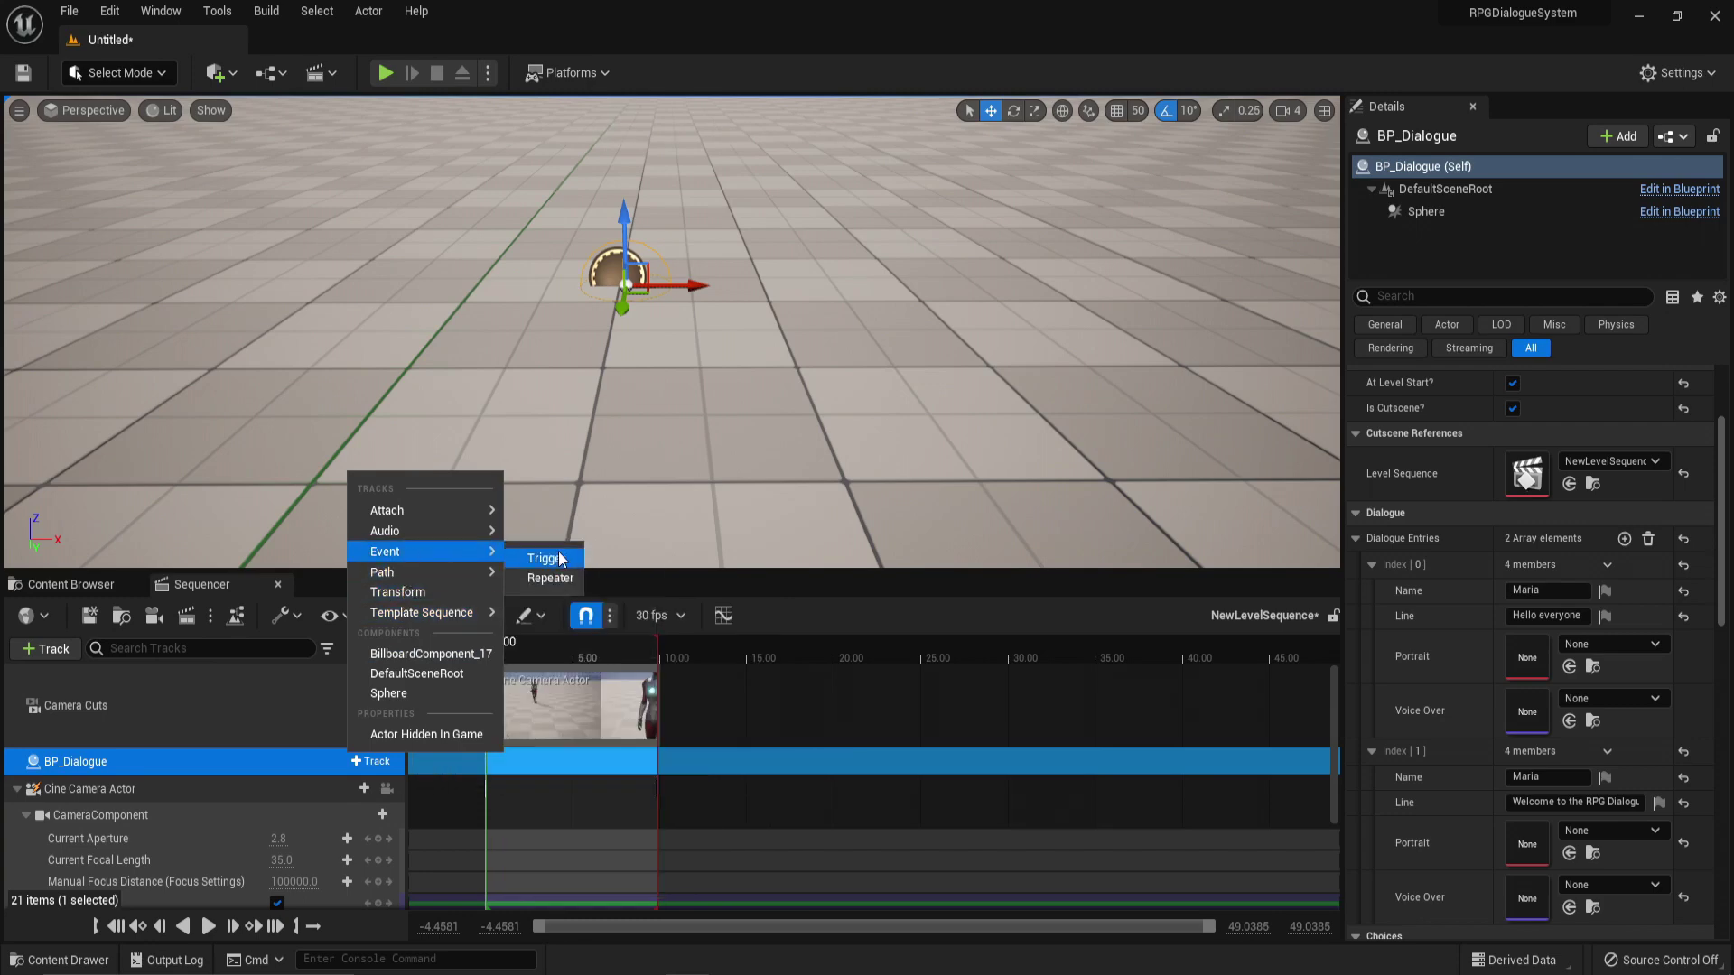
click(542, 553)
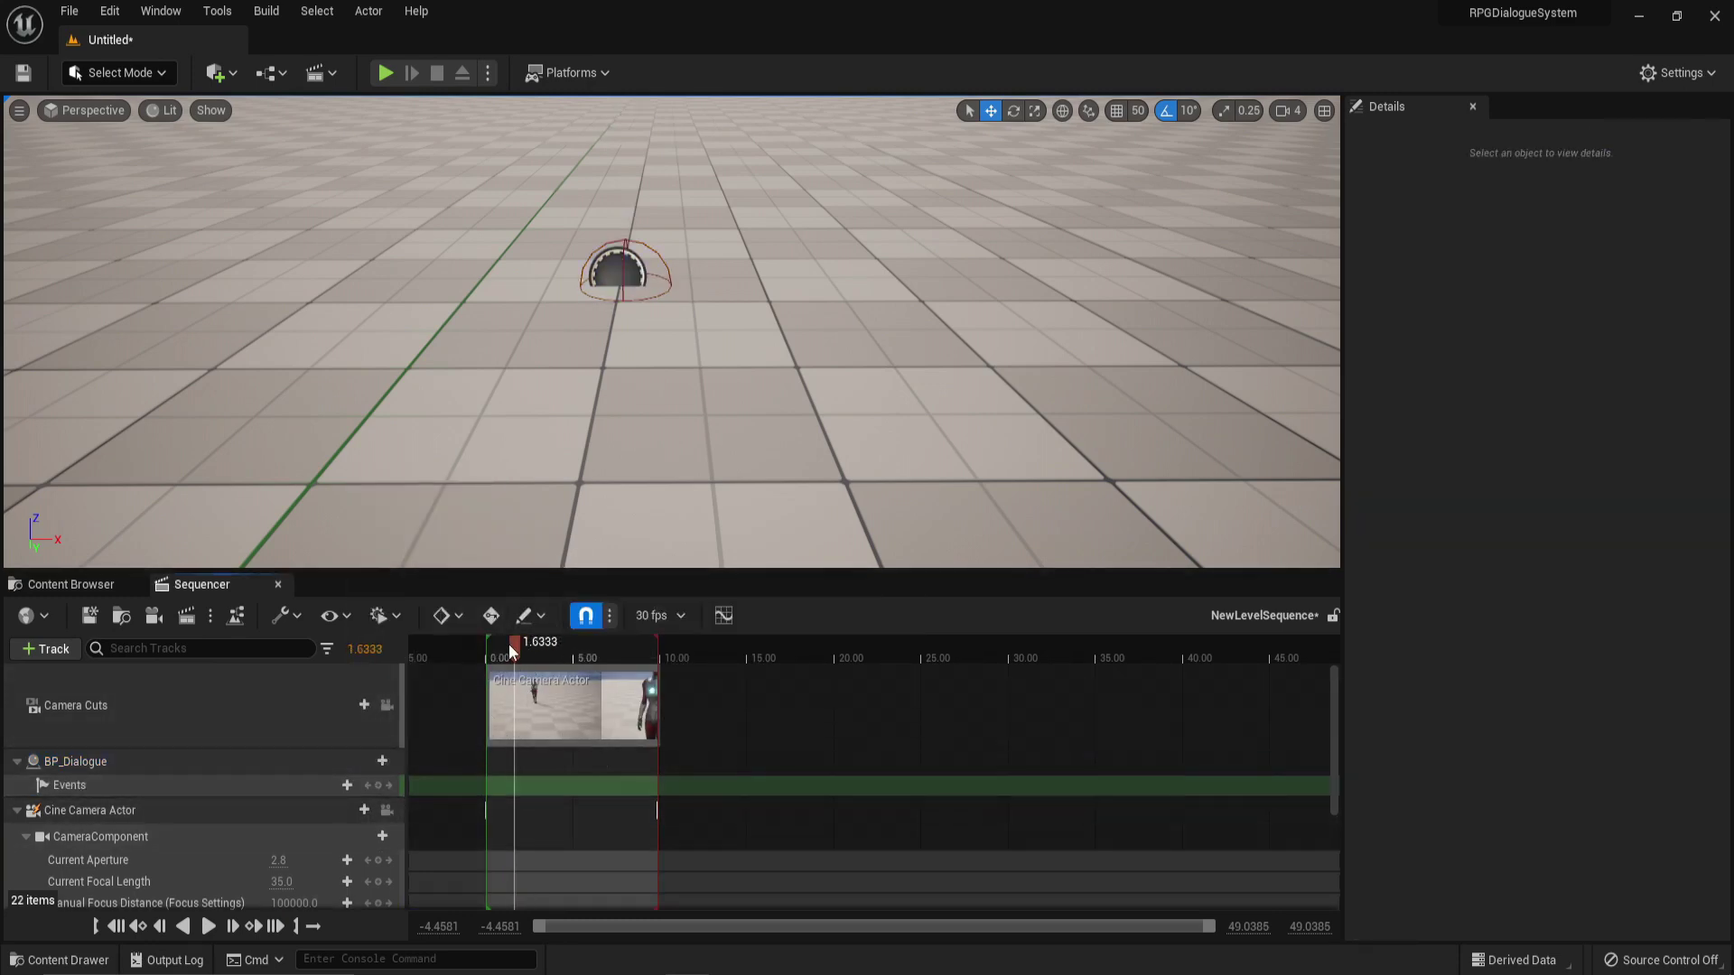
Step: Key an event on BP_Dialogue's Events track at 4.90 seconds and quick-bind it to Add Dialogue Widget
mouse_move(570, 648)
mouse_down()
mouse_move(545, 648)
mouse_move(572, 649)
mouse_up()
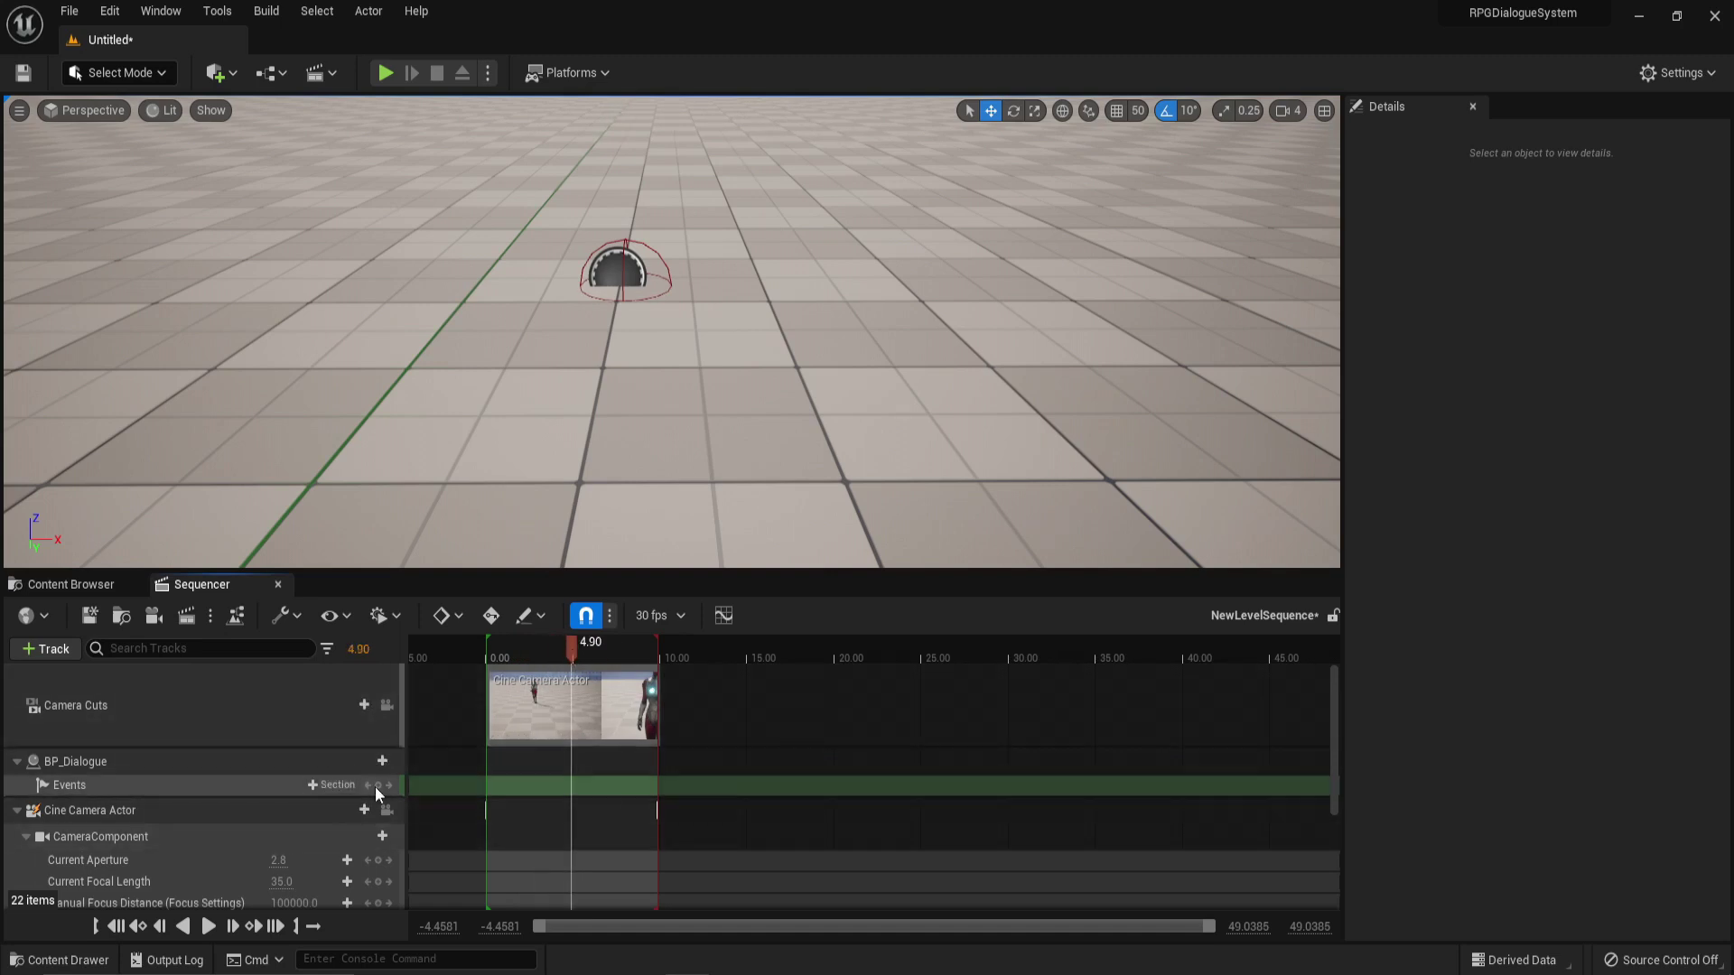
right_click(571, 788)
mouse_move(670, 589)
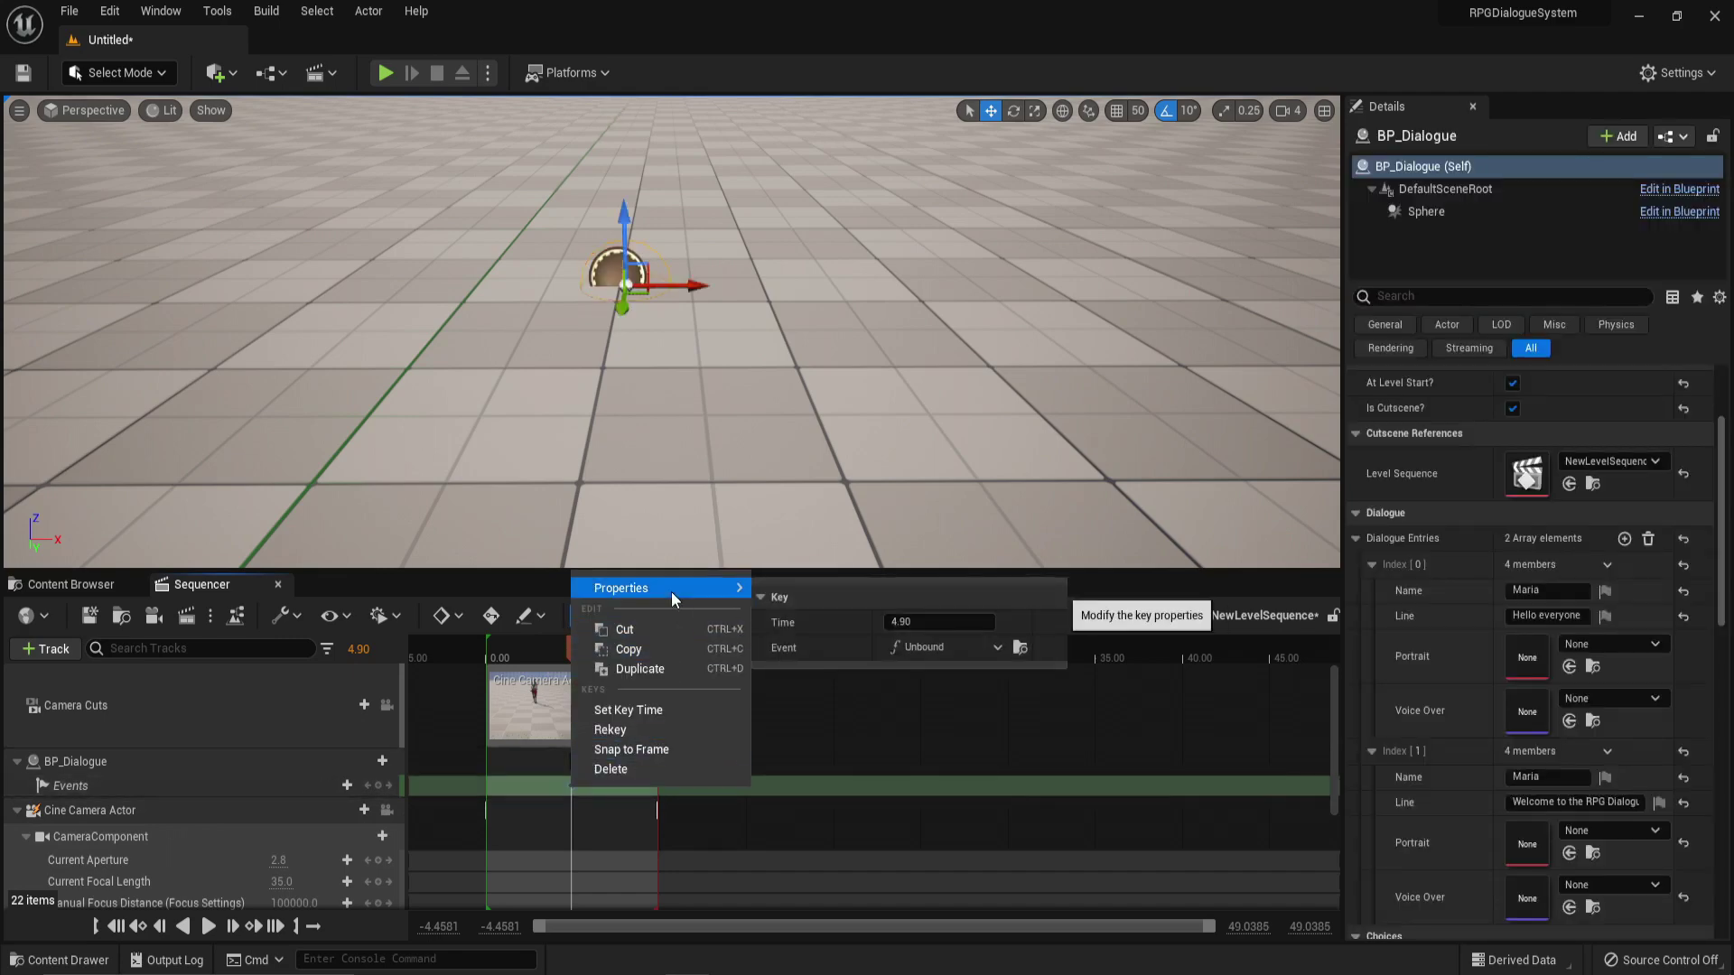
click(914, 649)
mouse_move(957, 697)
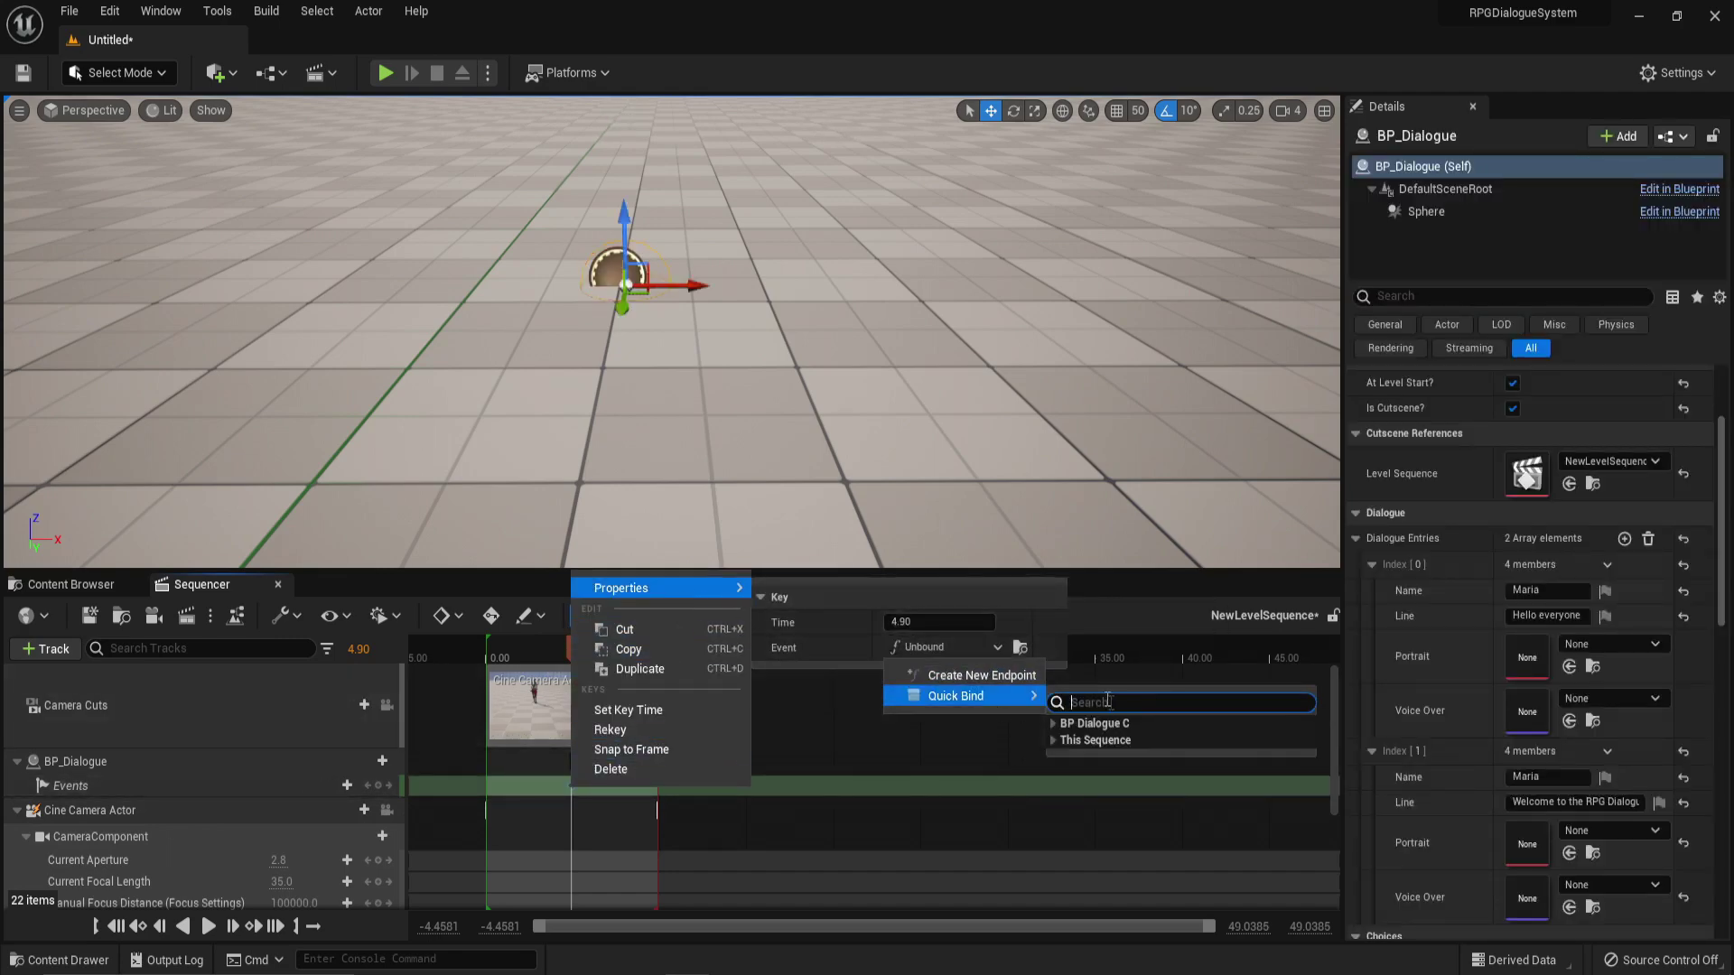
text(add widget)
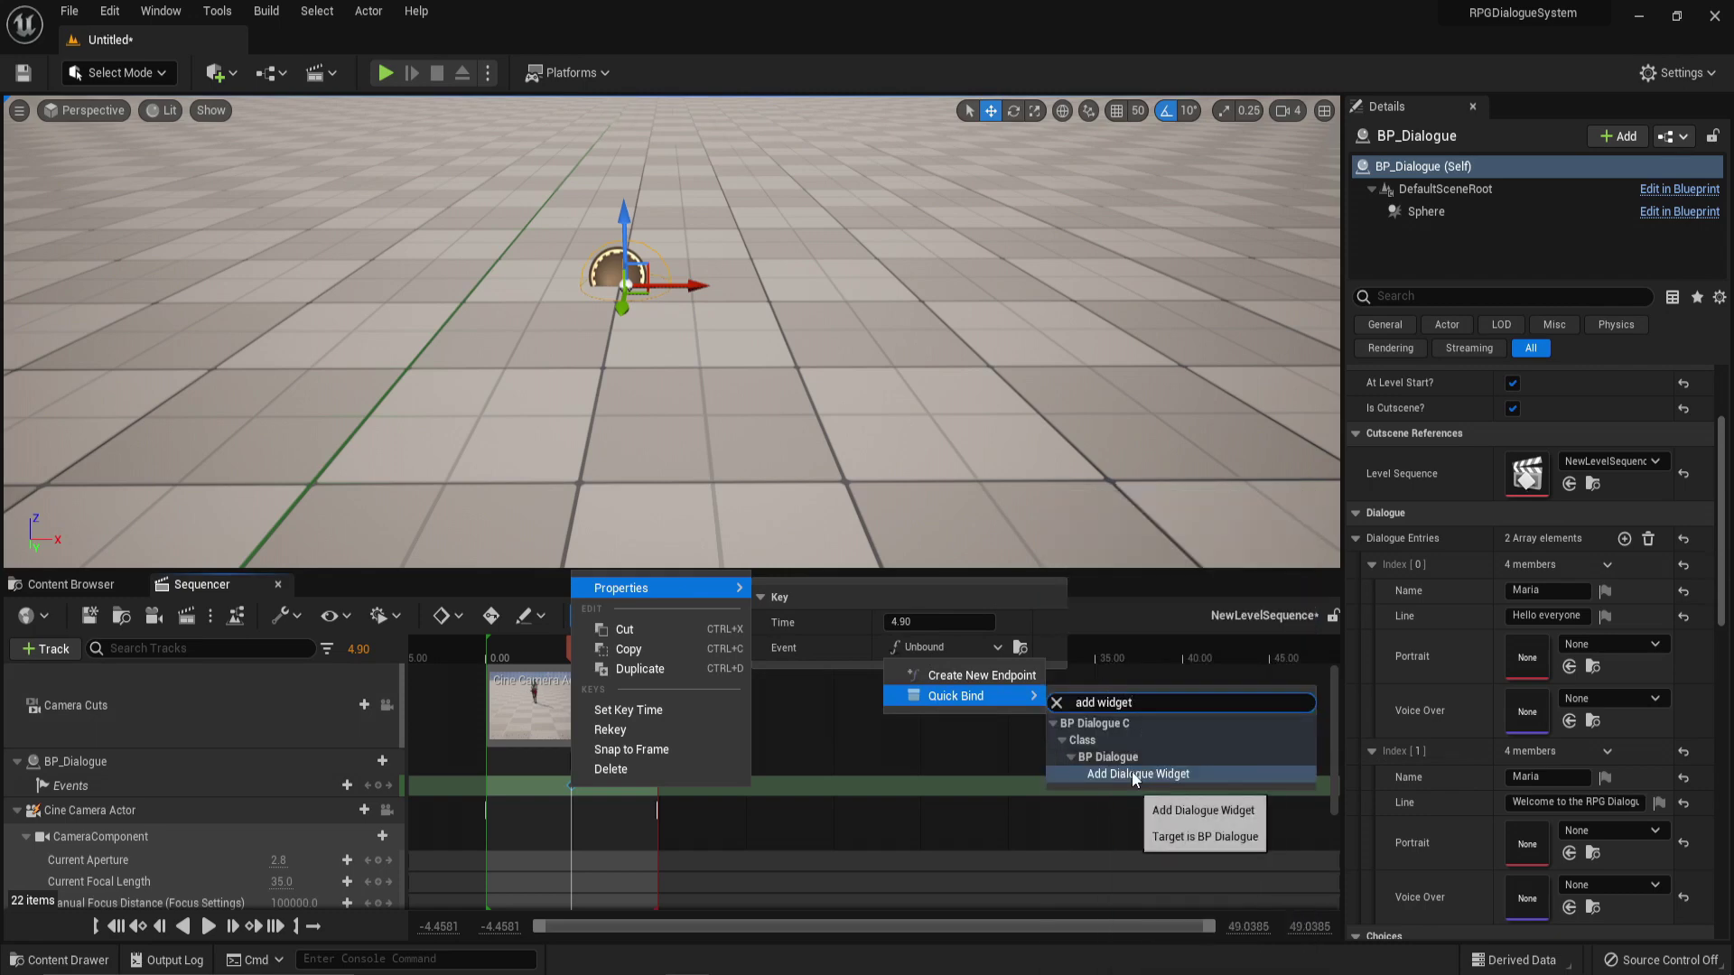
click(1131, 771)
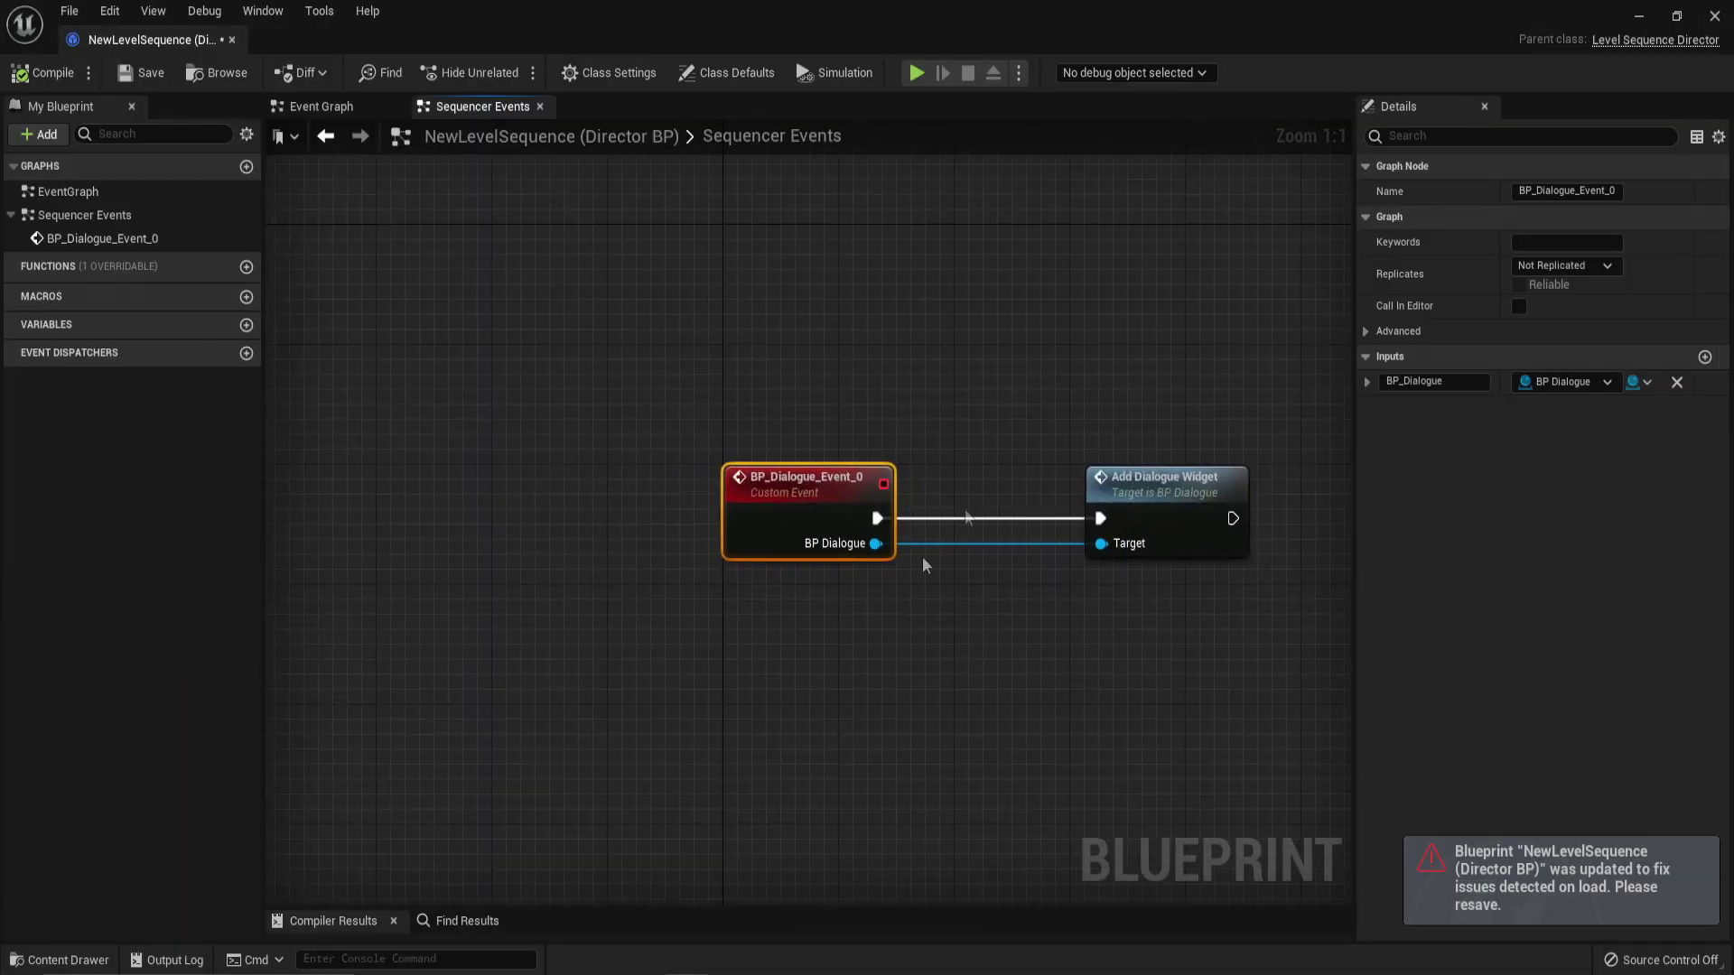
Step: Return to the level editor and play the level to test the dialogue trigger within the cutscene, stopping when done
click(1639, 16)
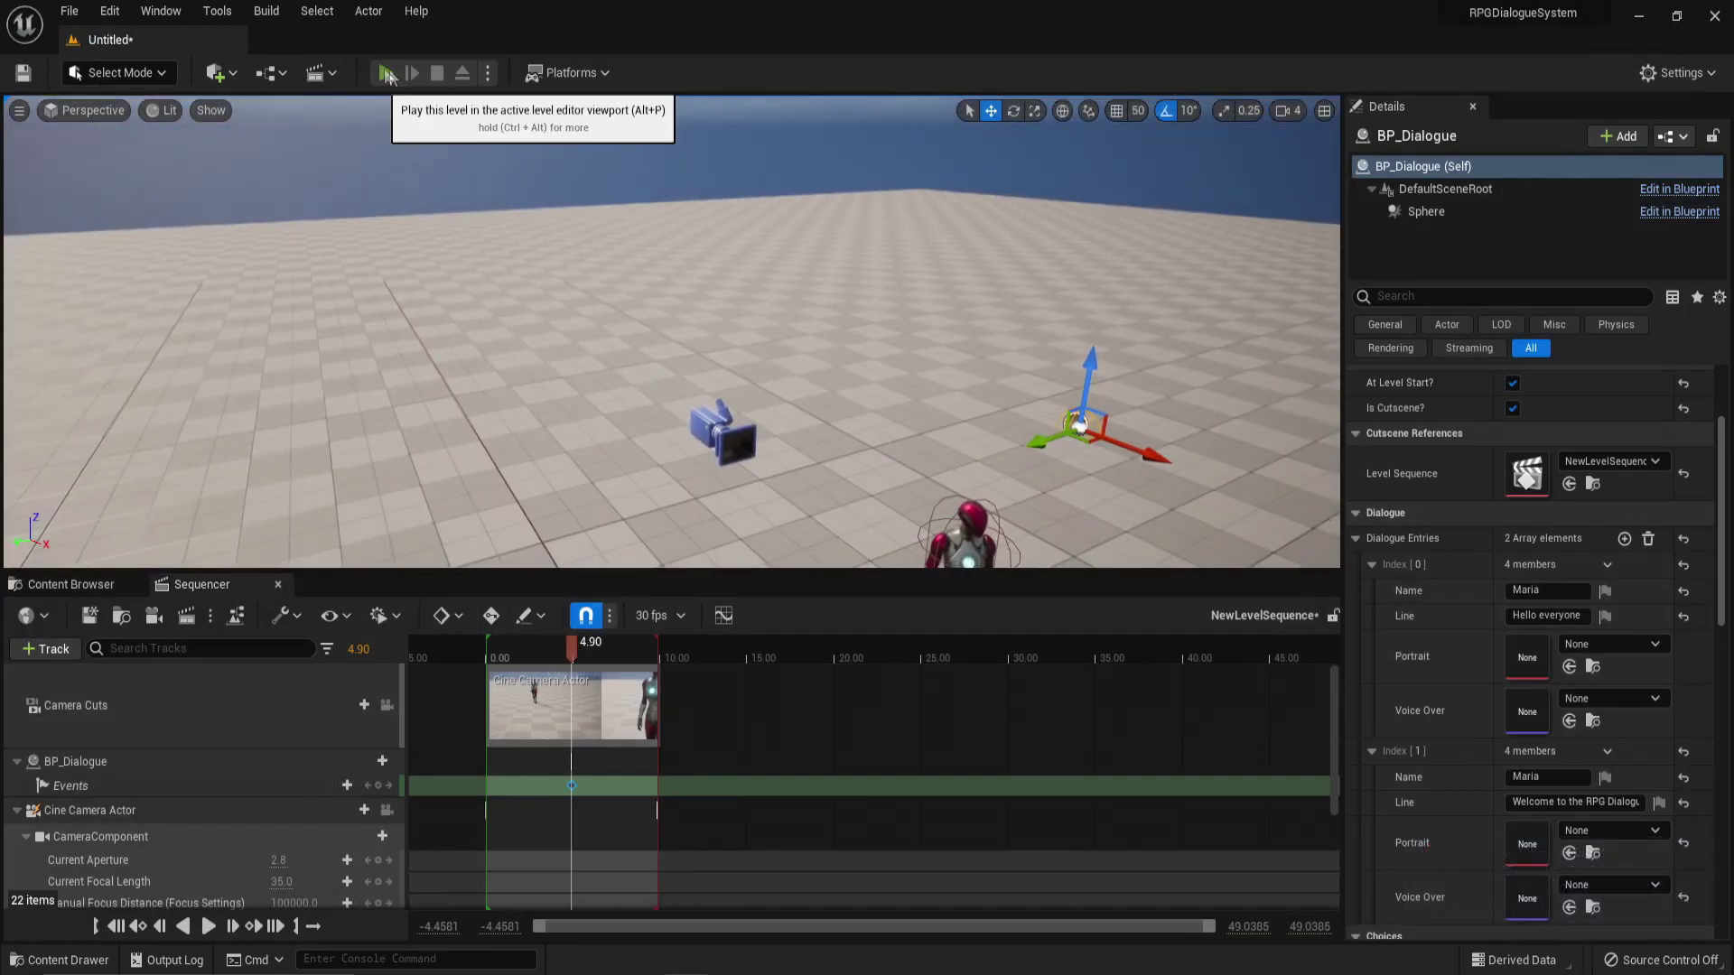
click(384, 72)
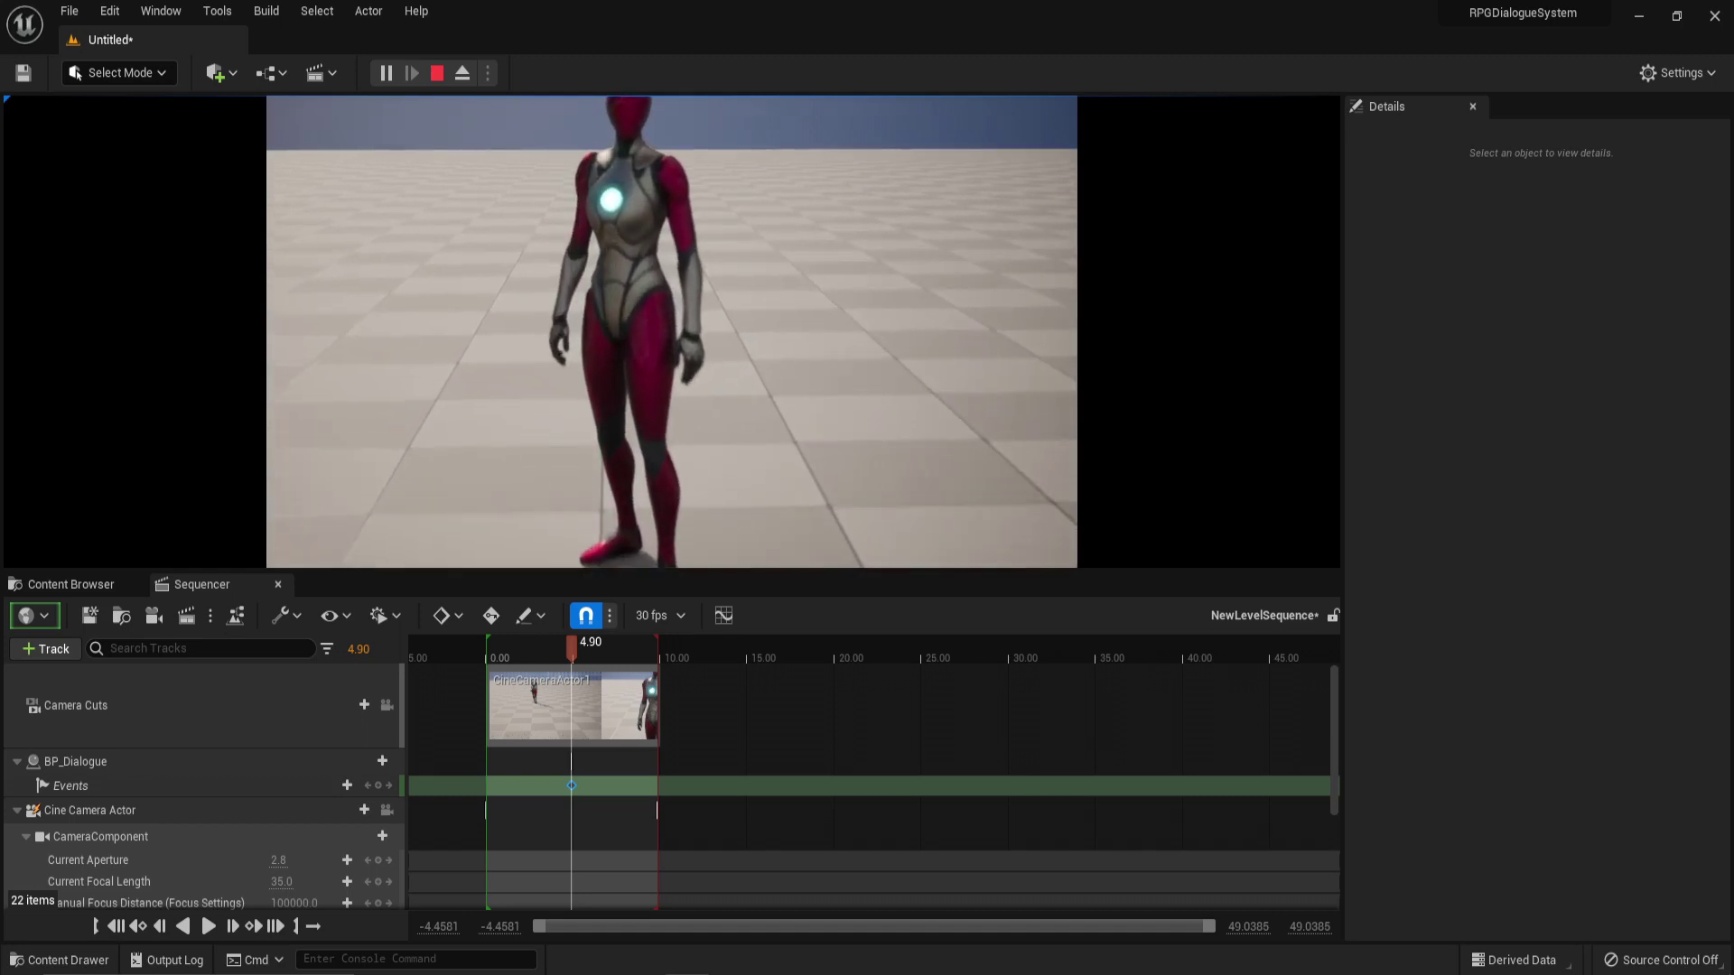
key(Escape)
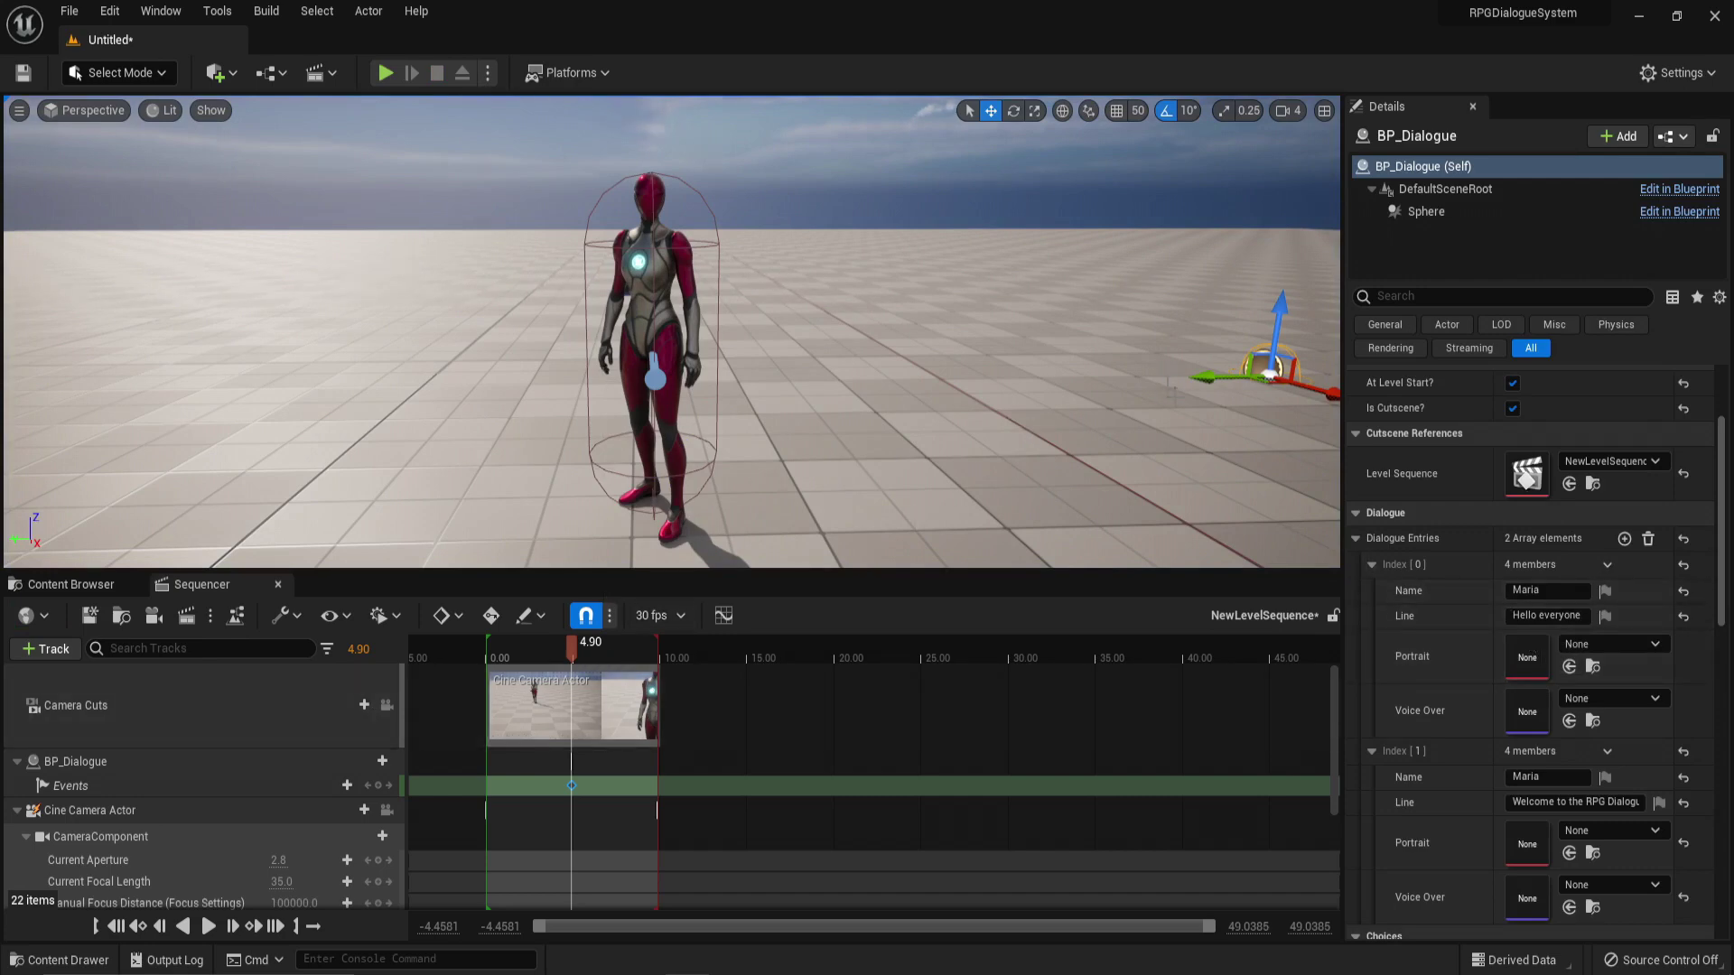
Step: Place a second BP_Dialogue actor on the floor next to the first one
key(w)
mouse_move(1010, 409)
right_down()
mouse_move(1138, 414)
mouse_move(1009, 421)
right_up()
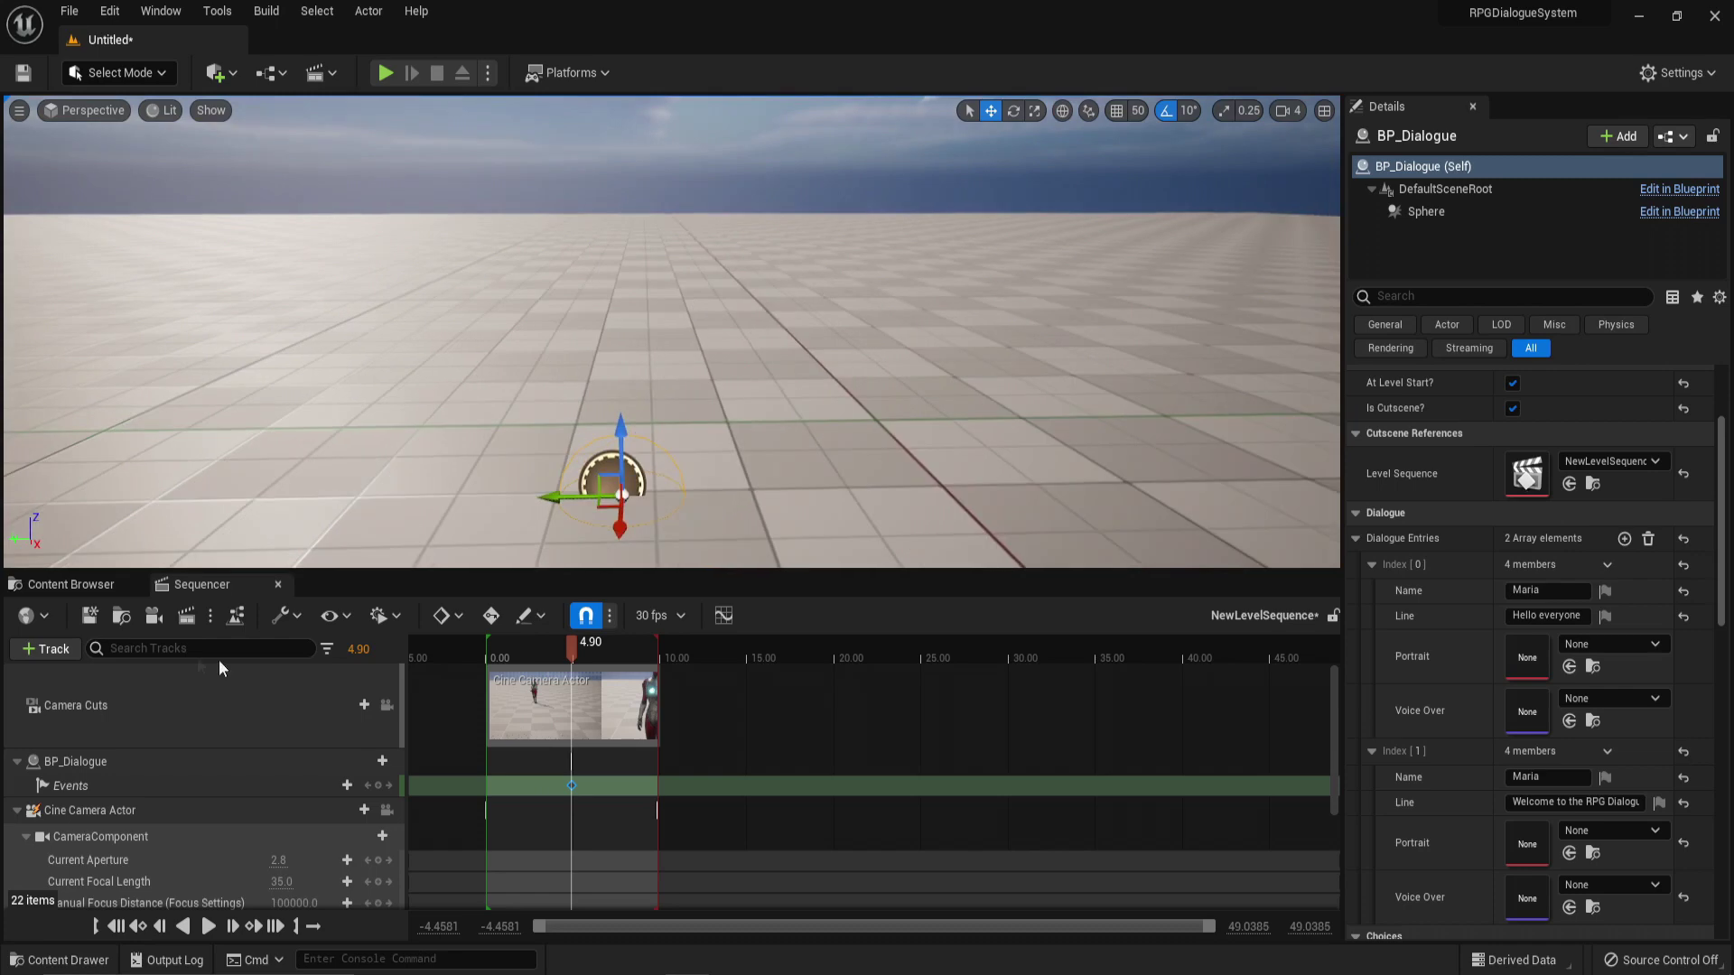
click(70, 584)
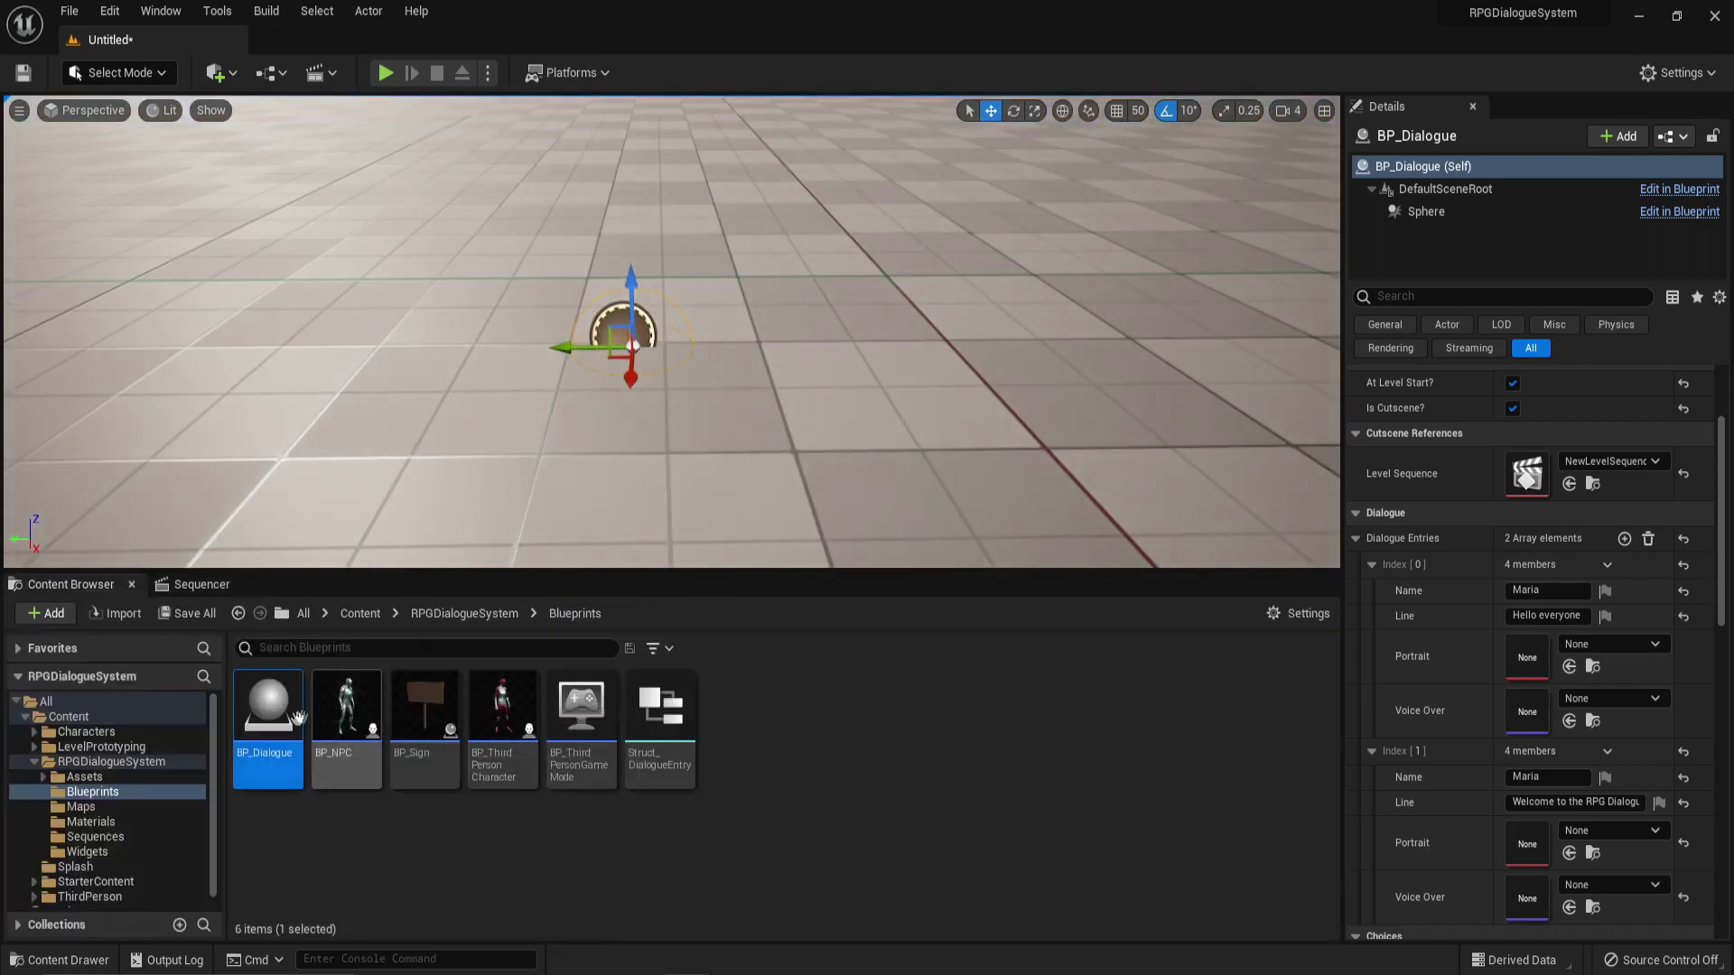
drag(541, 654, 760, 352)
Step: Enable Is Cutscene on the second dialogue actor, assign NewLevelSequence, and fill its first entry with the character's name and a line ending "you for purchasing this!"
scroll(1526, 523, up, 2)
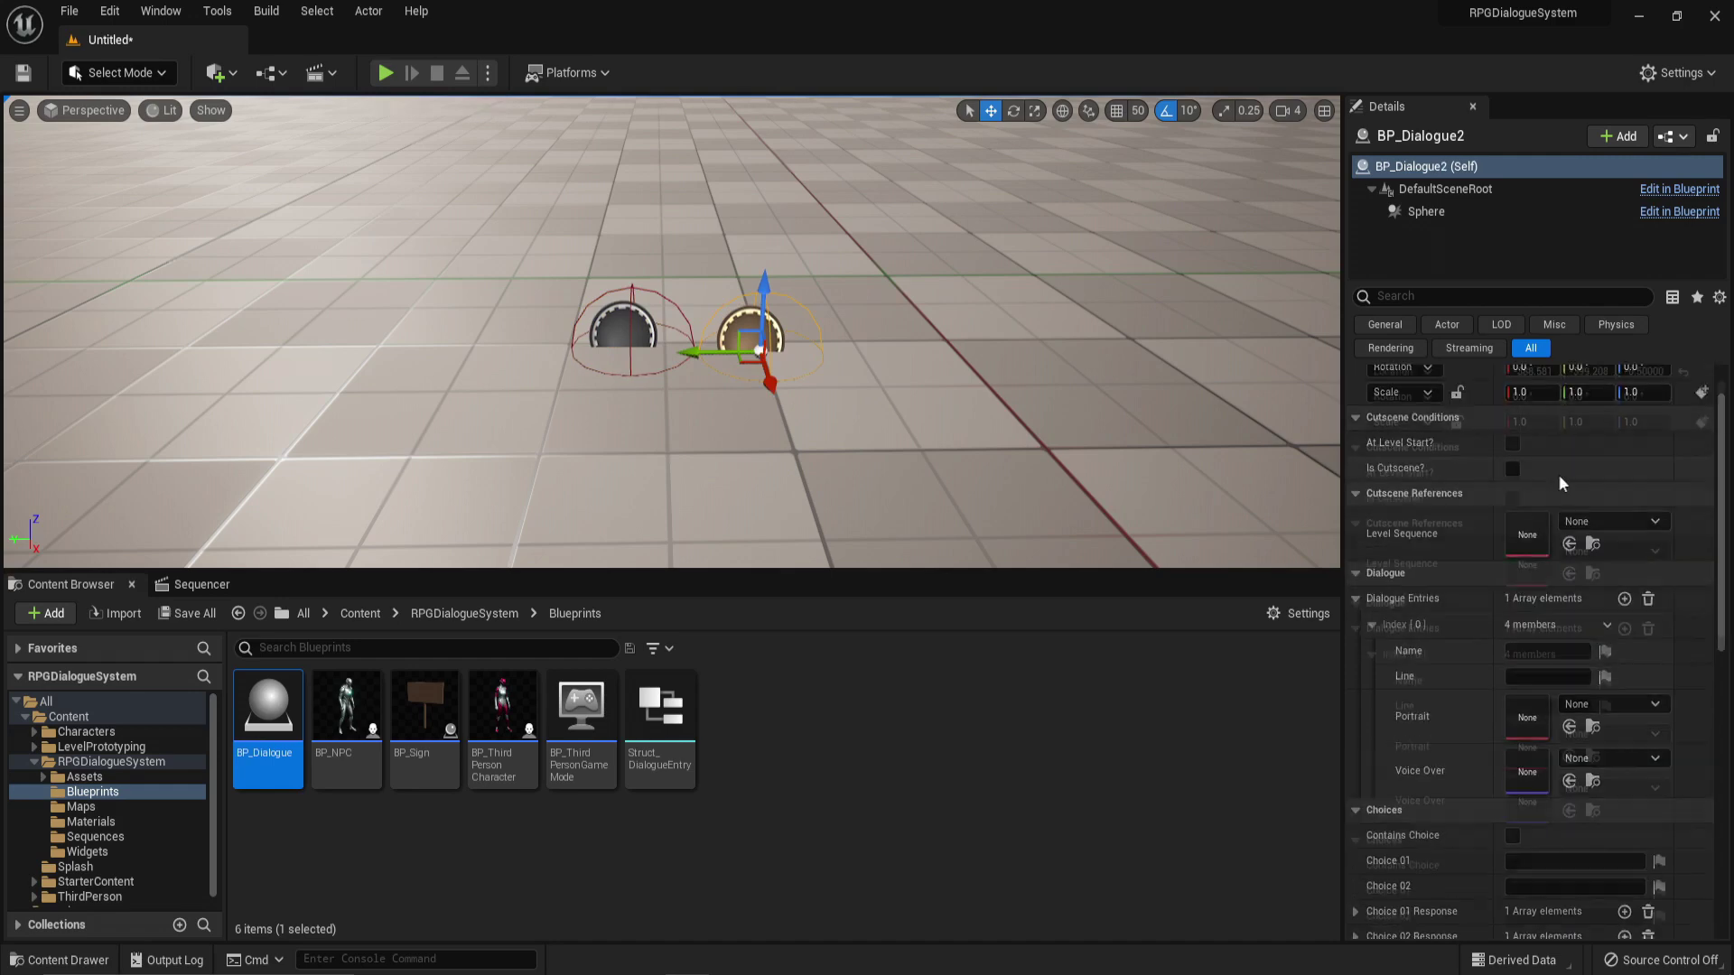
click(1517, 502)
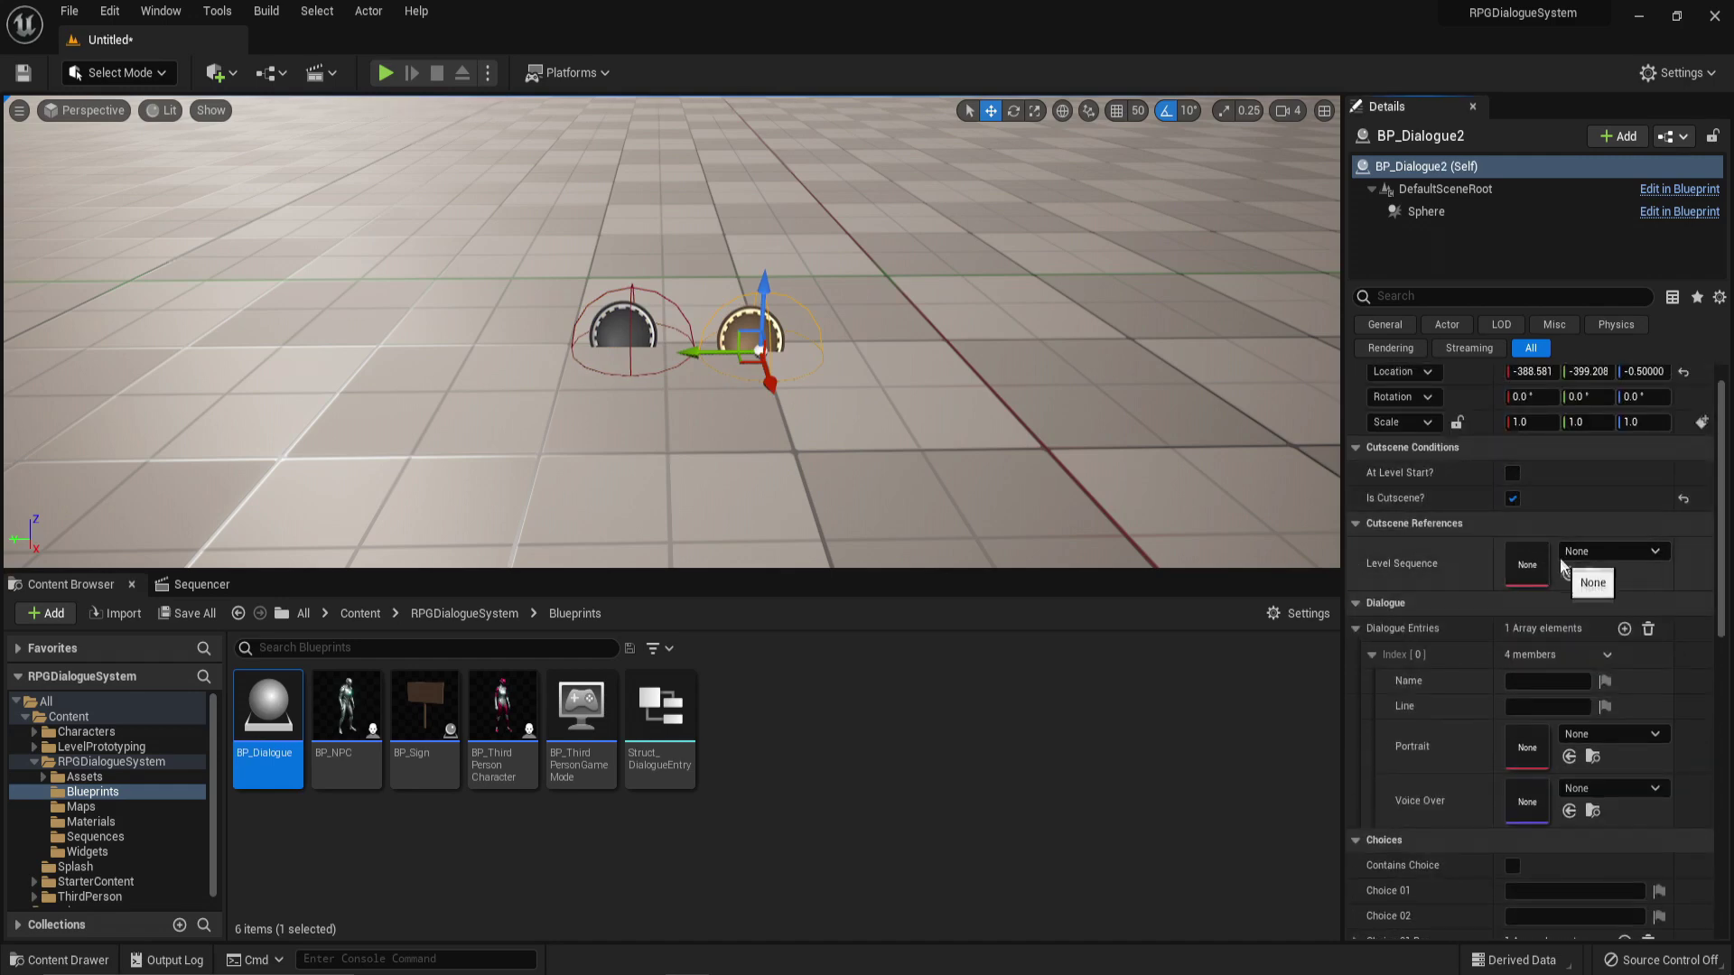
click(1609, 551)
click(1528, 348)
click(1526, 683)
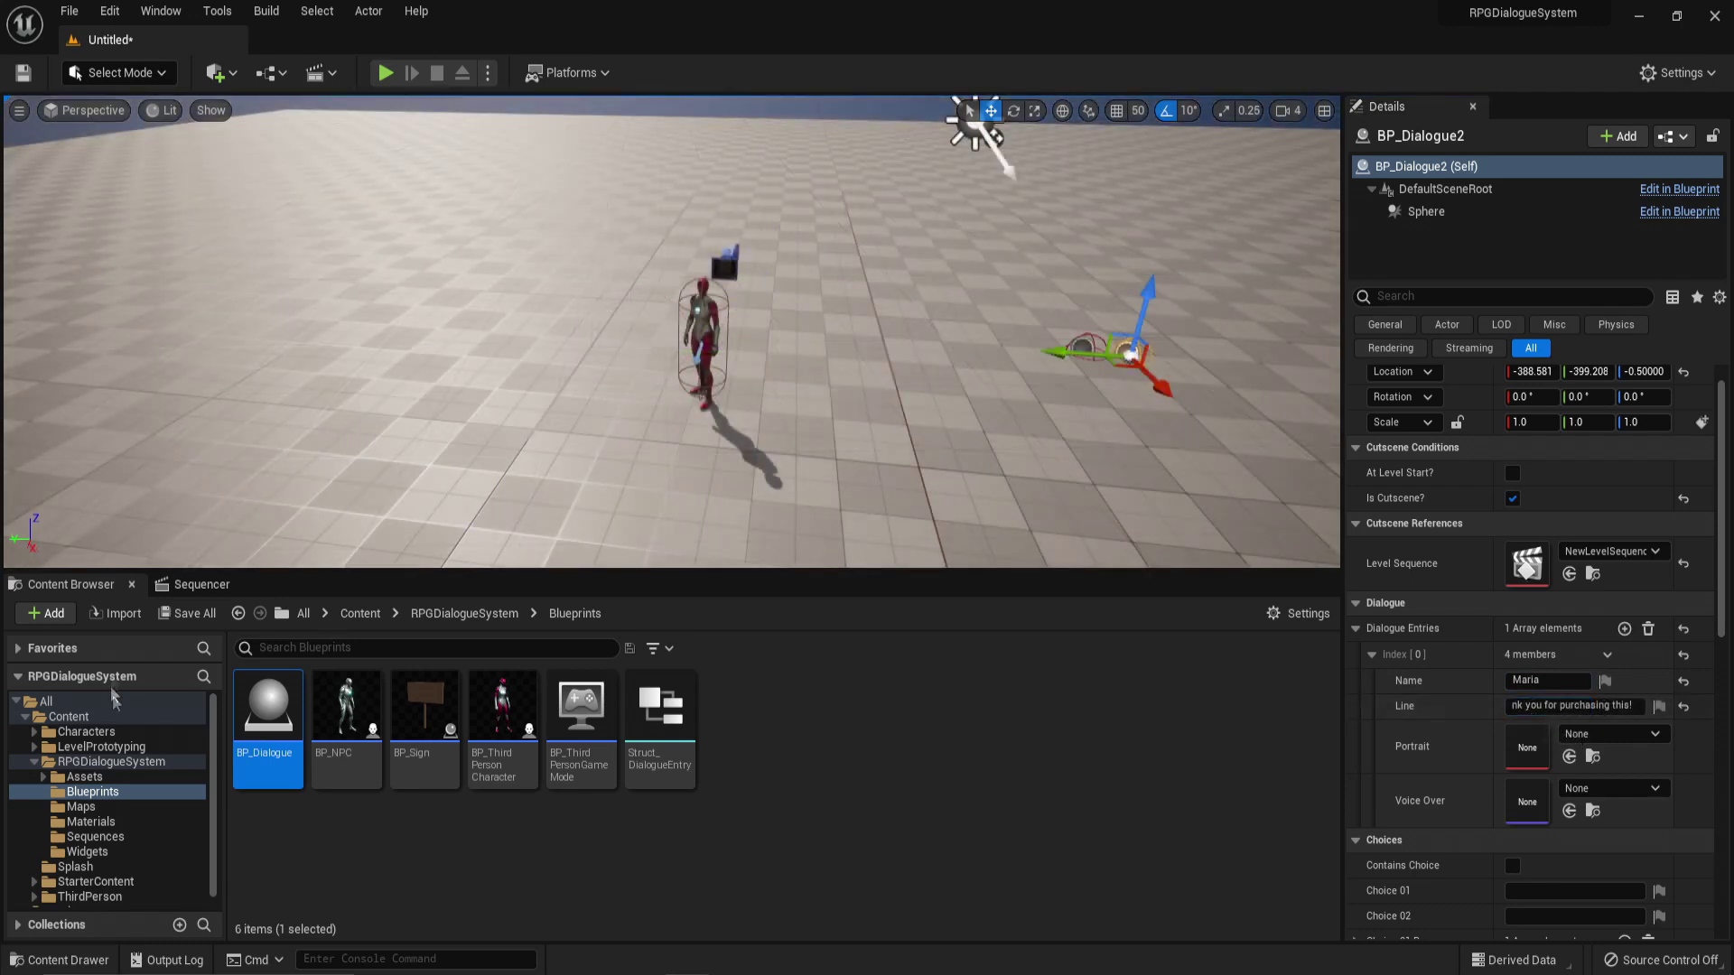
Step: Add the second dialogue actor, BP_Dialogue2, to NewLevelSequence as an actor track
click(194, 585)
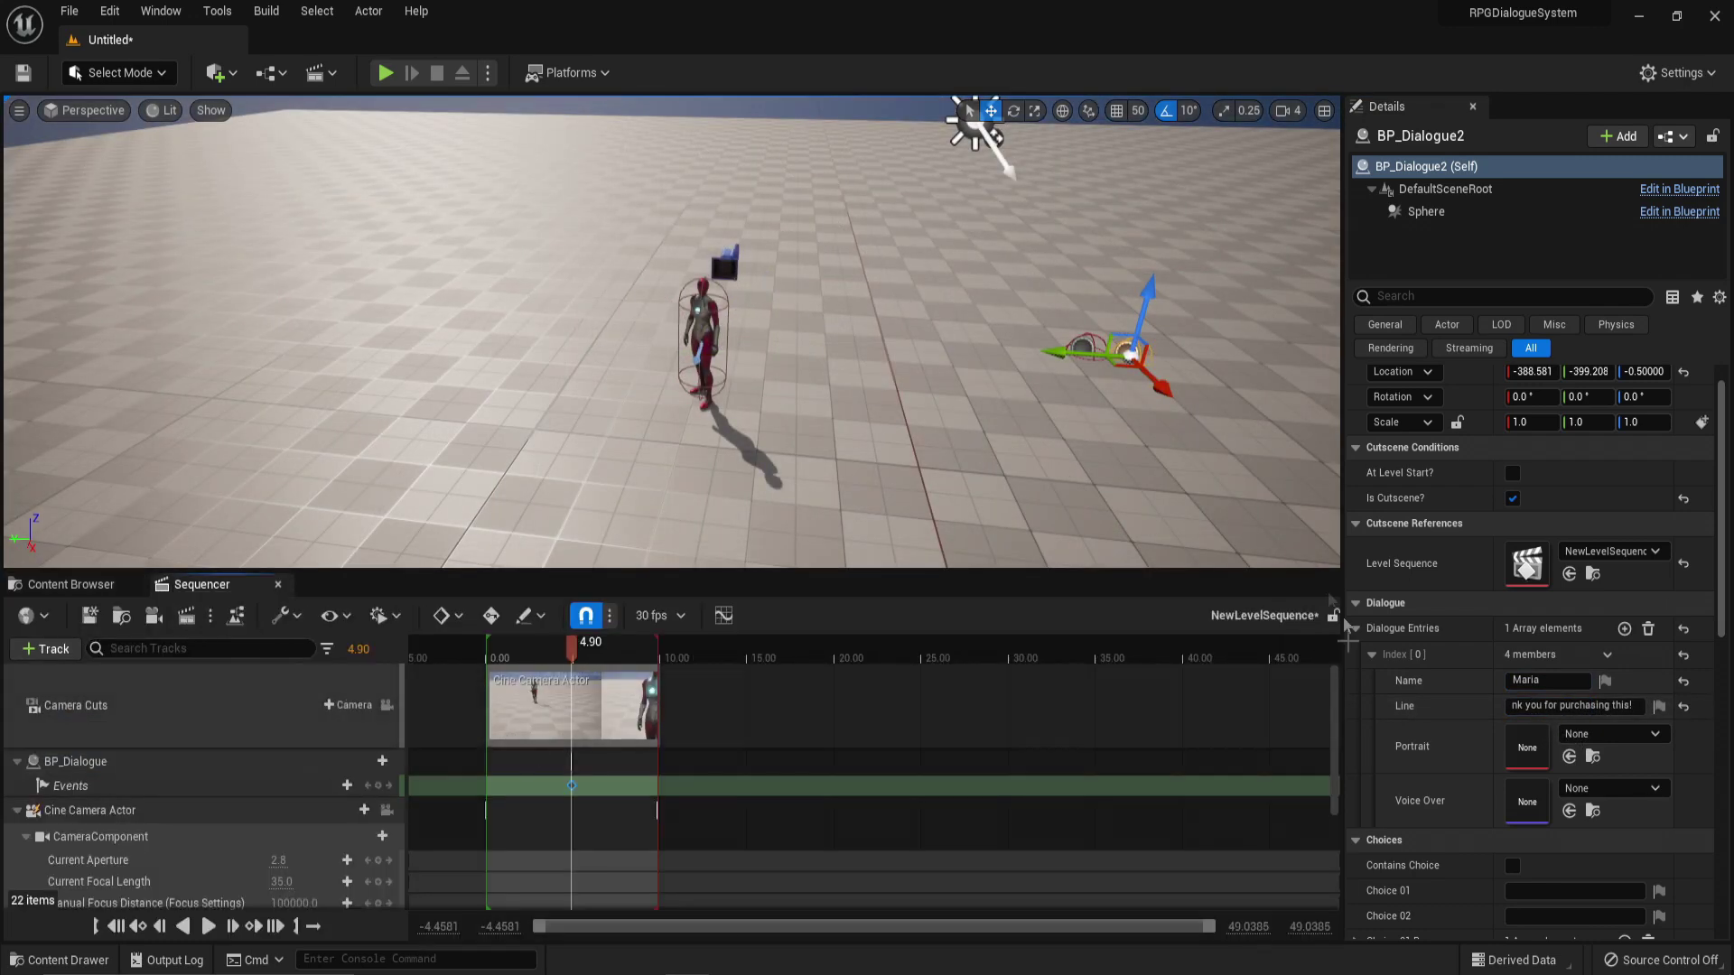
click(47, 649)
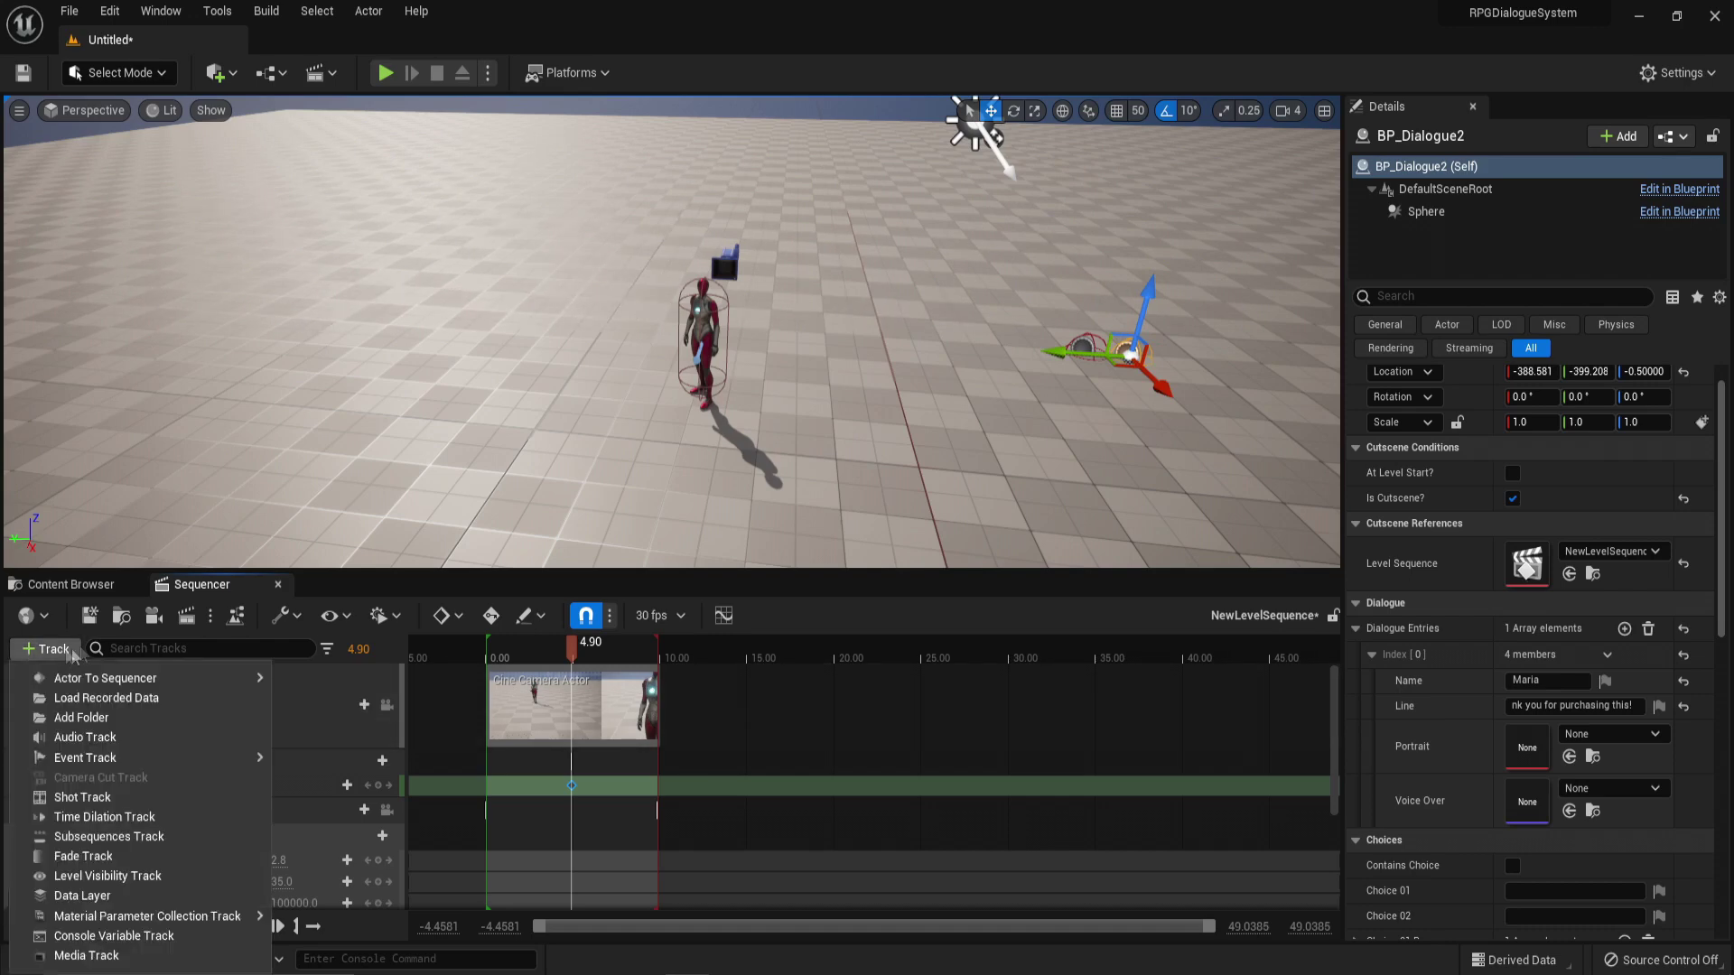
mouse_move(140, 679)
click(364, 679)
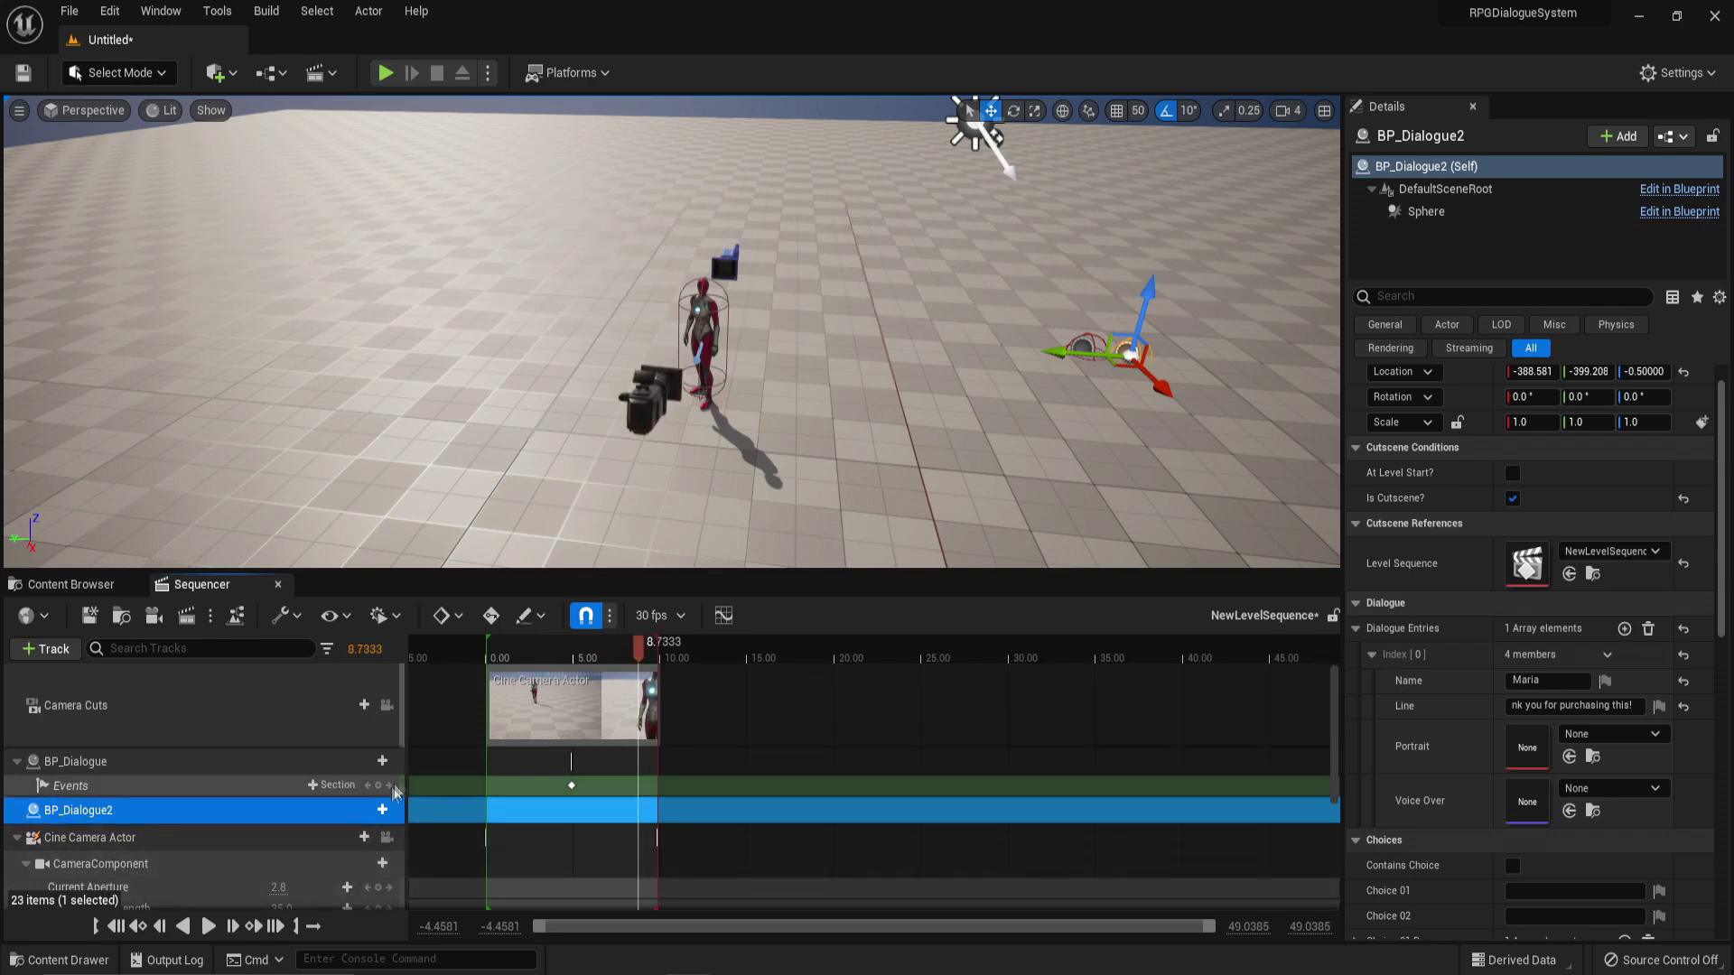
Step: Add a Trigger event track to BP_Dialogue2 in NewLevelSequence
click(375, 810)
mouse_move(385, 601)
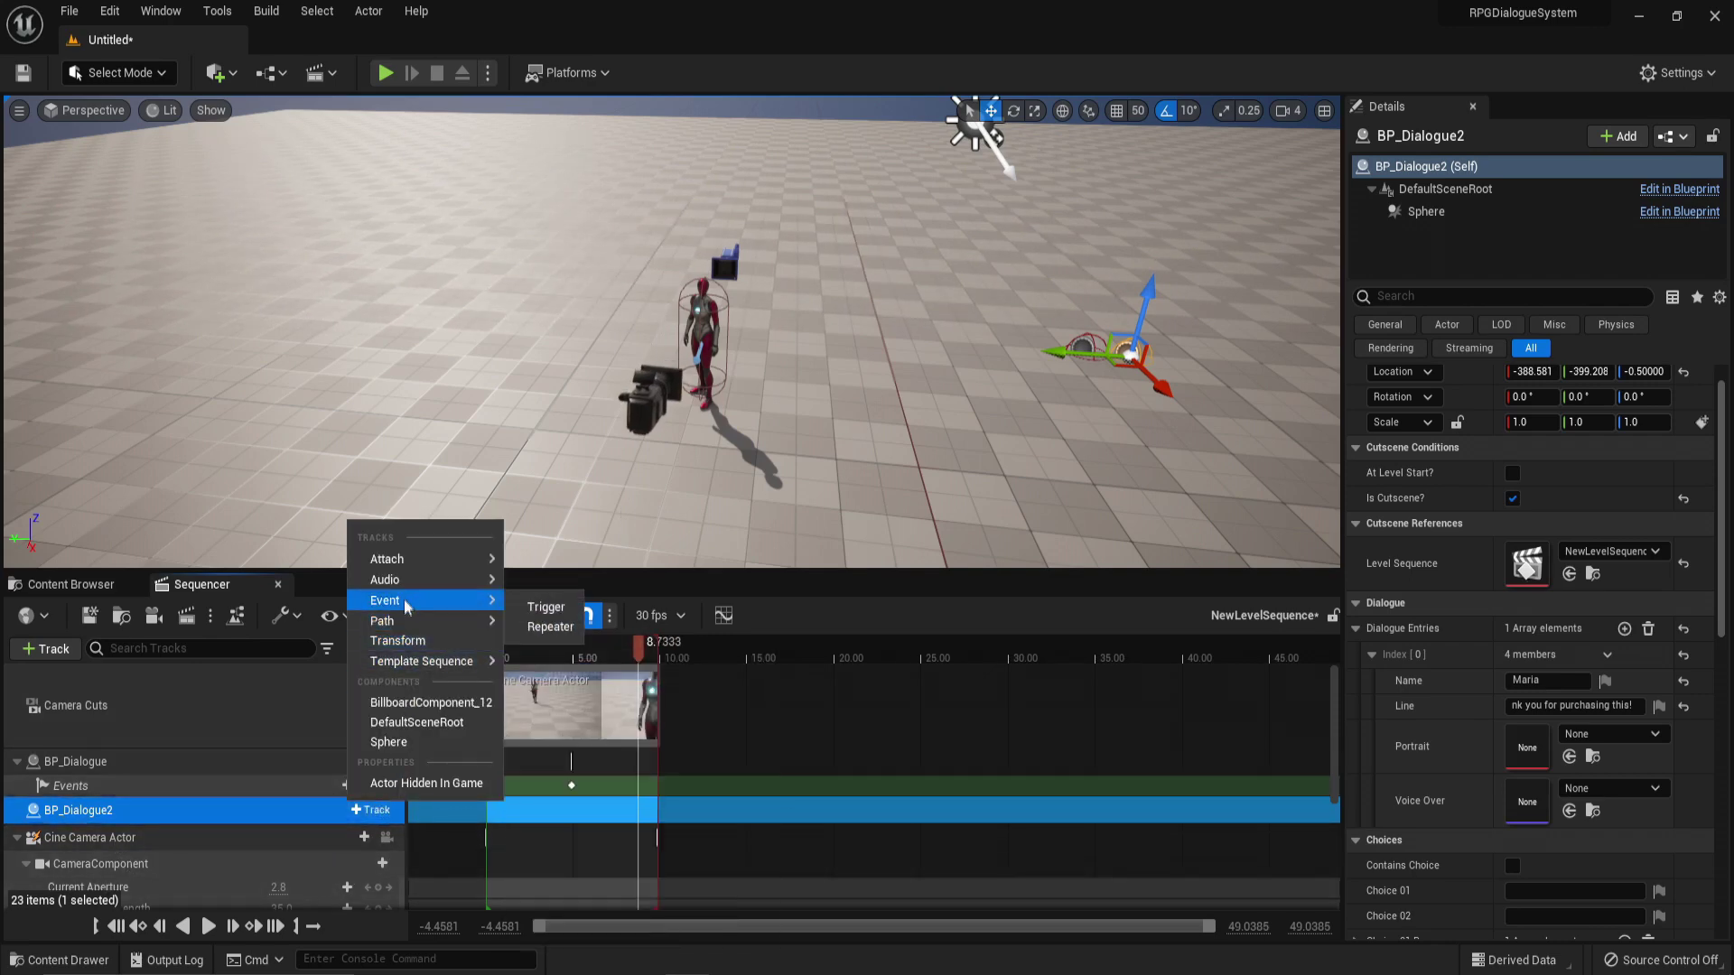
click(569, 607)
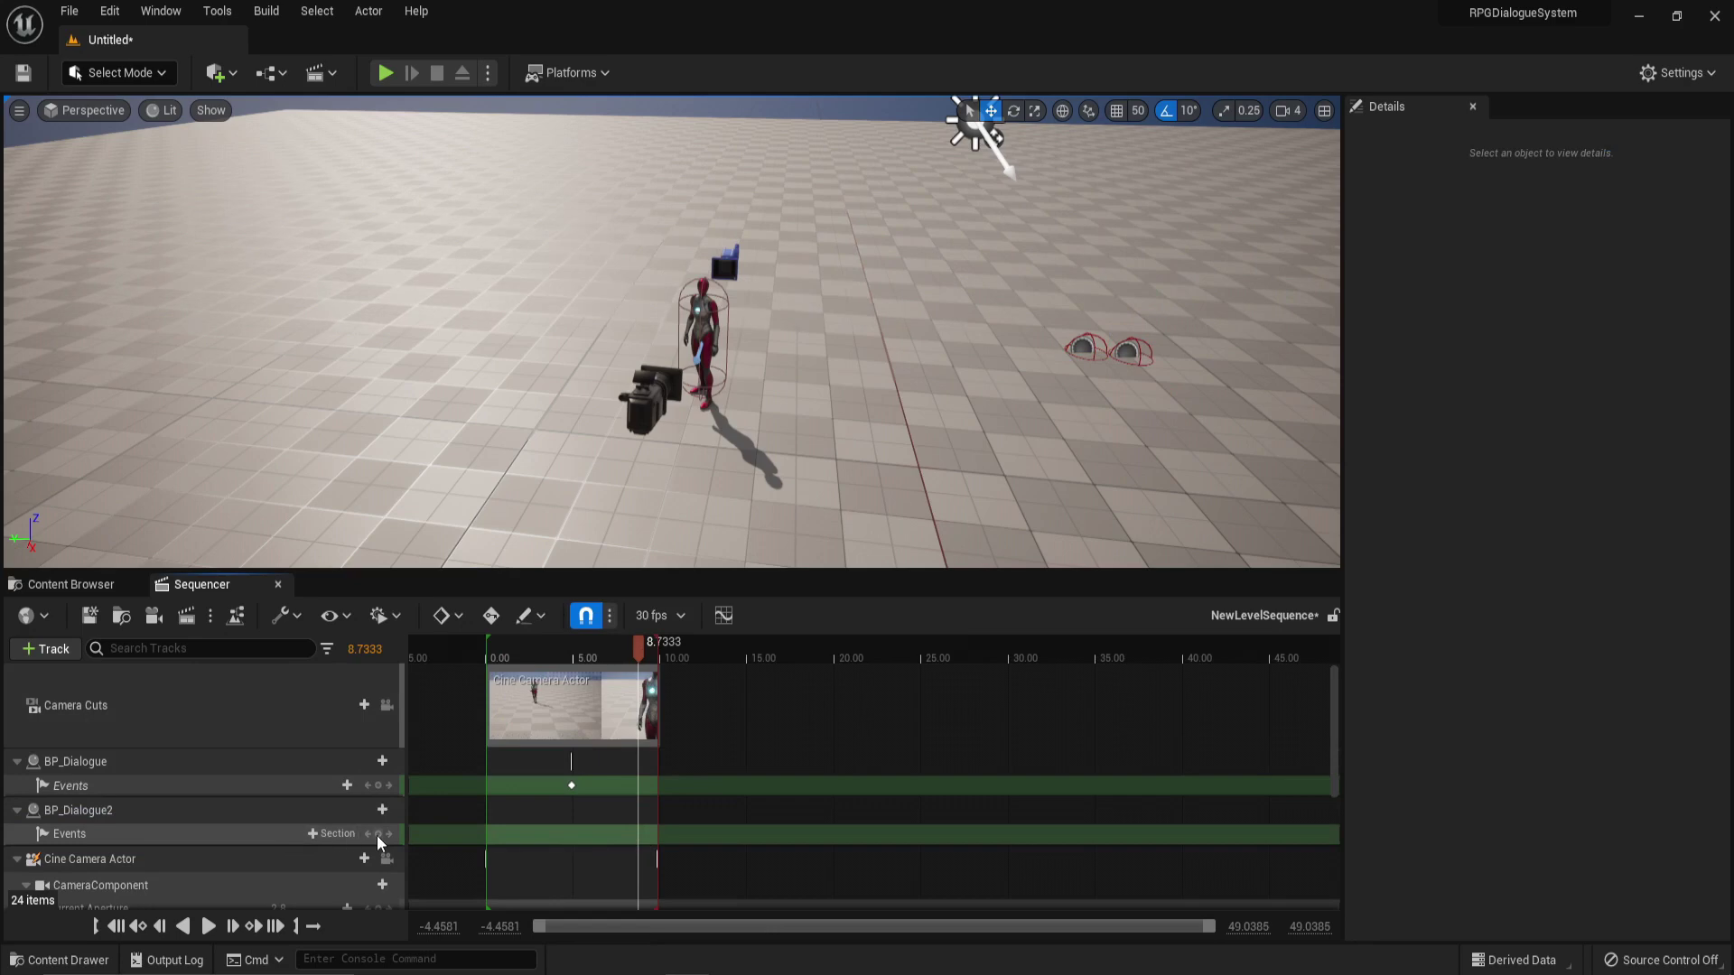
Step: Bind the BP_Dialogue2 event key at 8.7333 to Add Dialogue Widget, and close the director blueprint
right_click(635, 836)
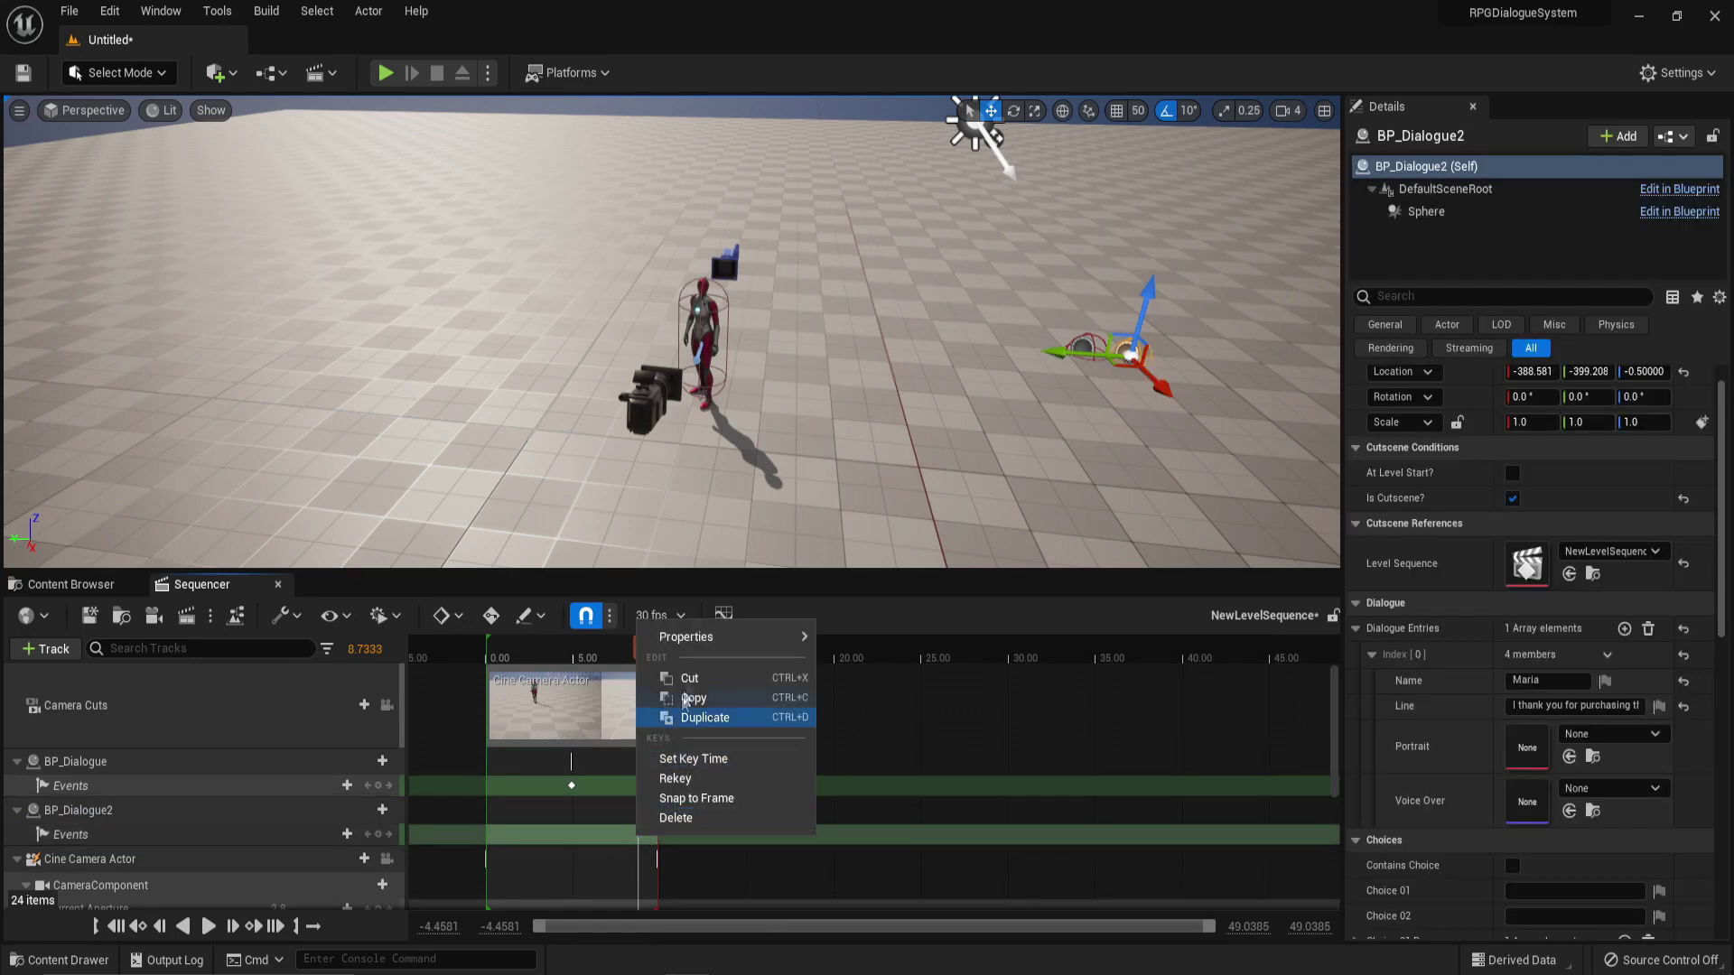
mouse_move(727, 647)
click(976, 697)
mouse_move(1056, 744)
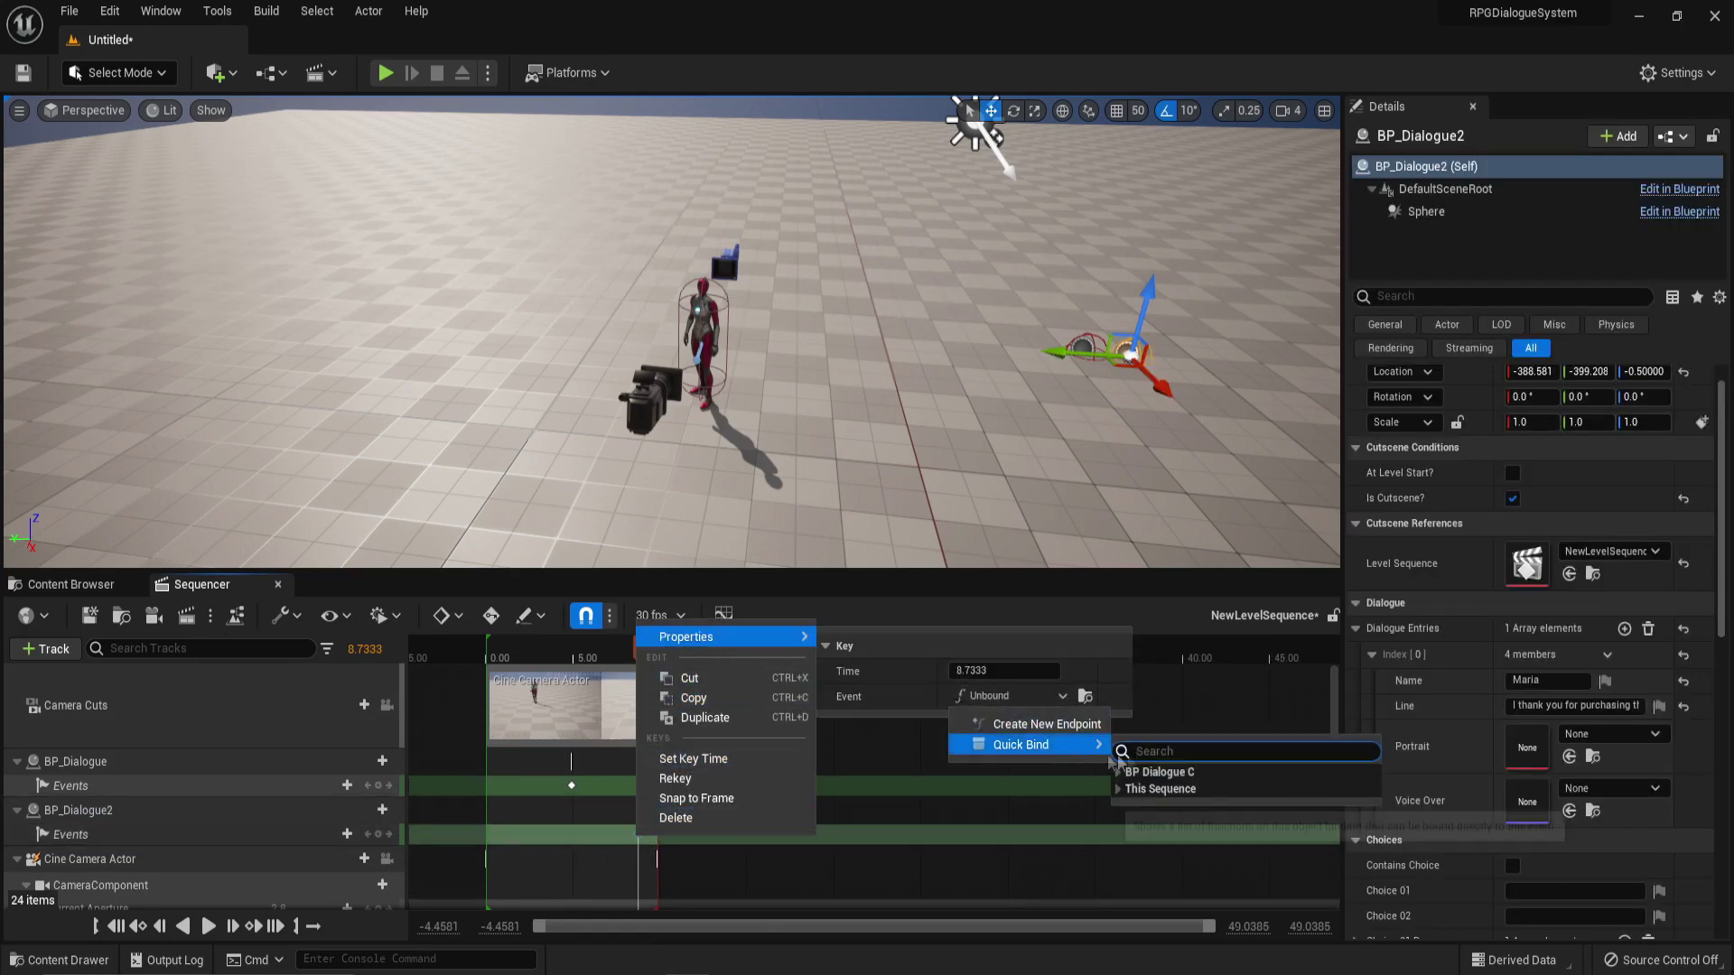
text(add dialogue)
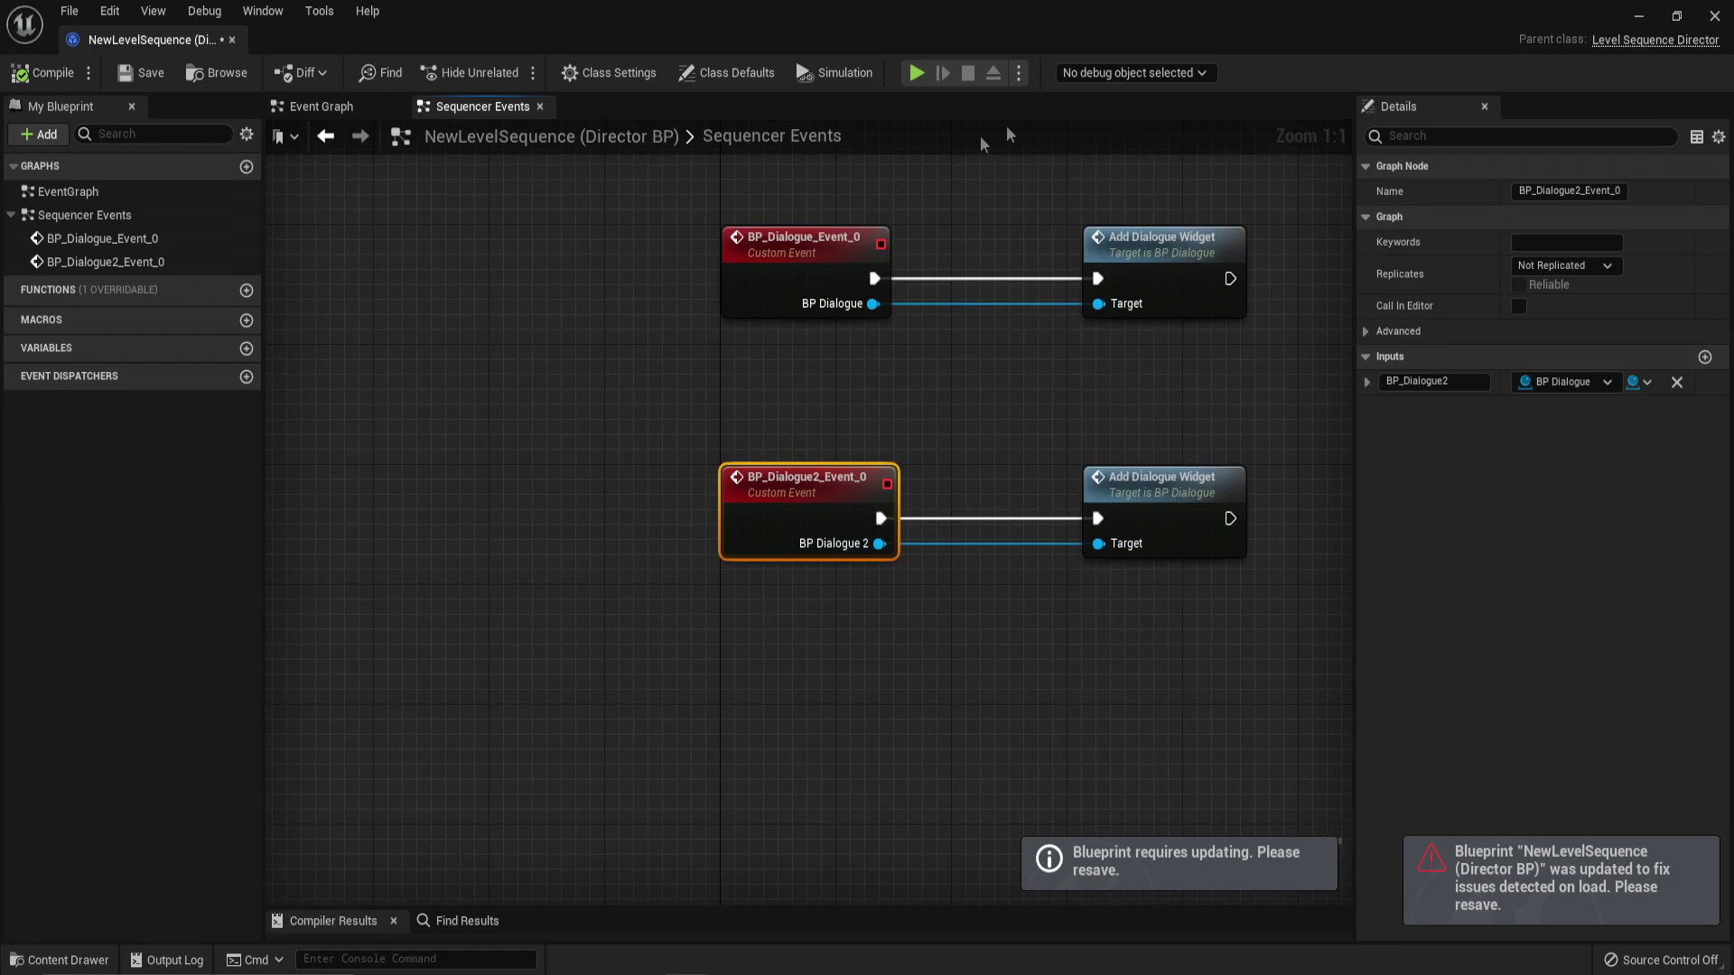
click(1715, 16)
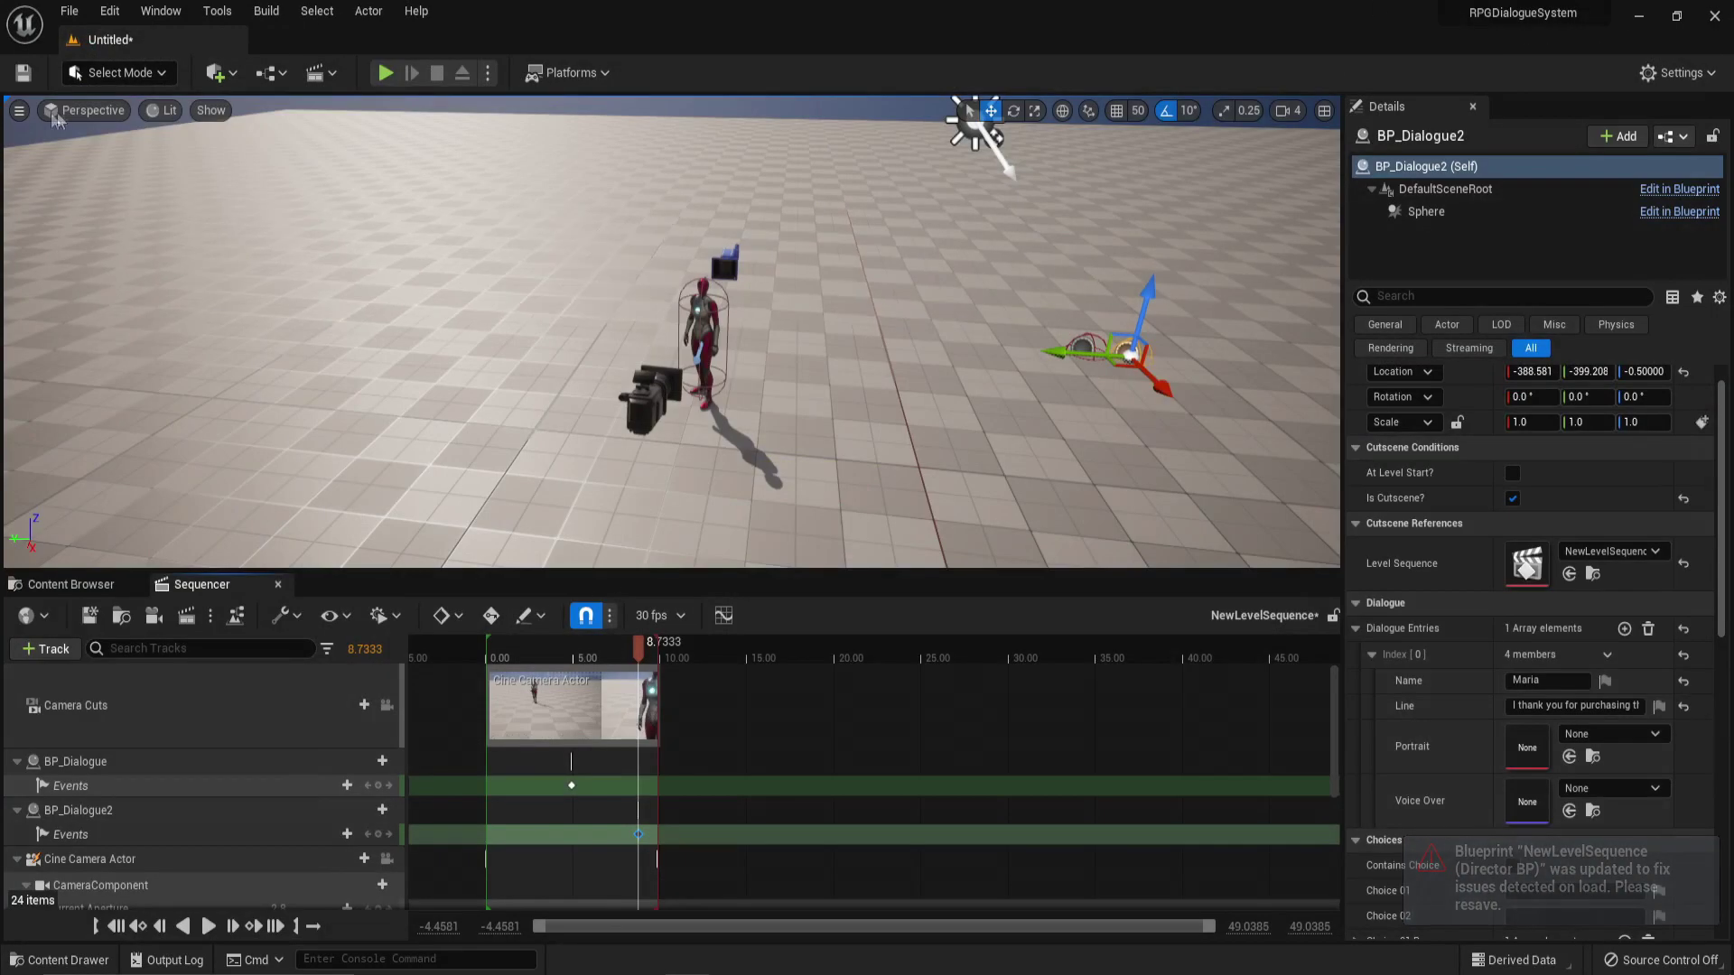
click(23, 74)
click(1340, 777)
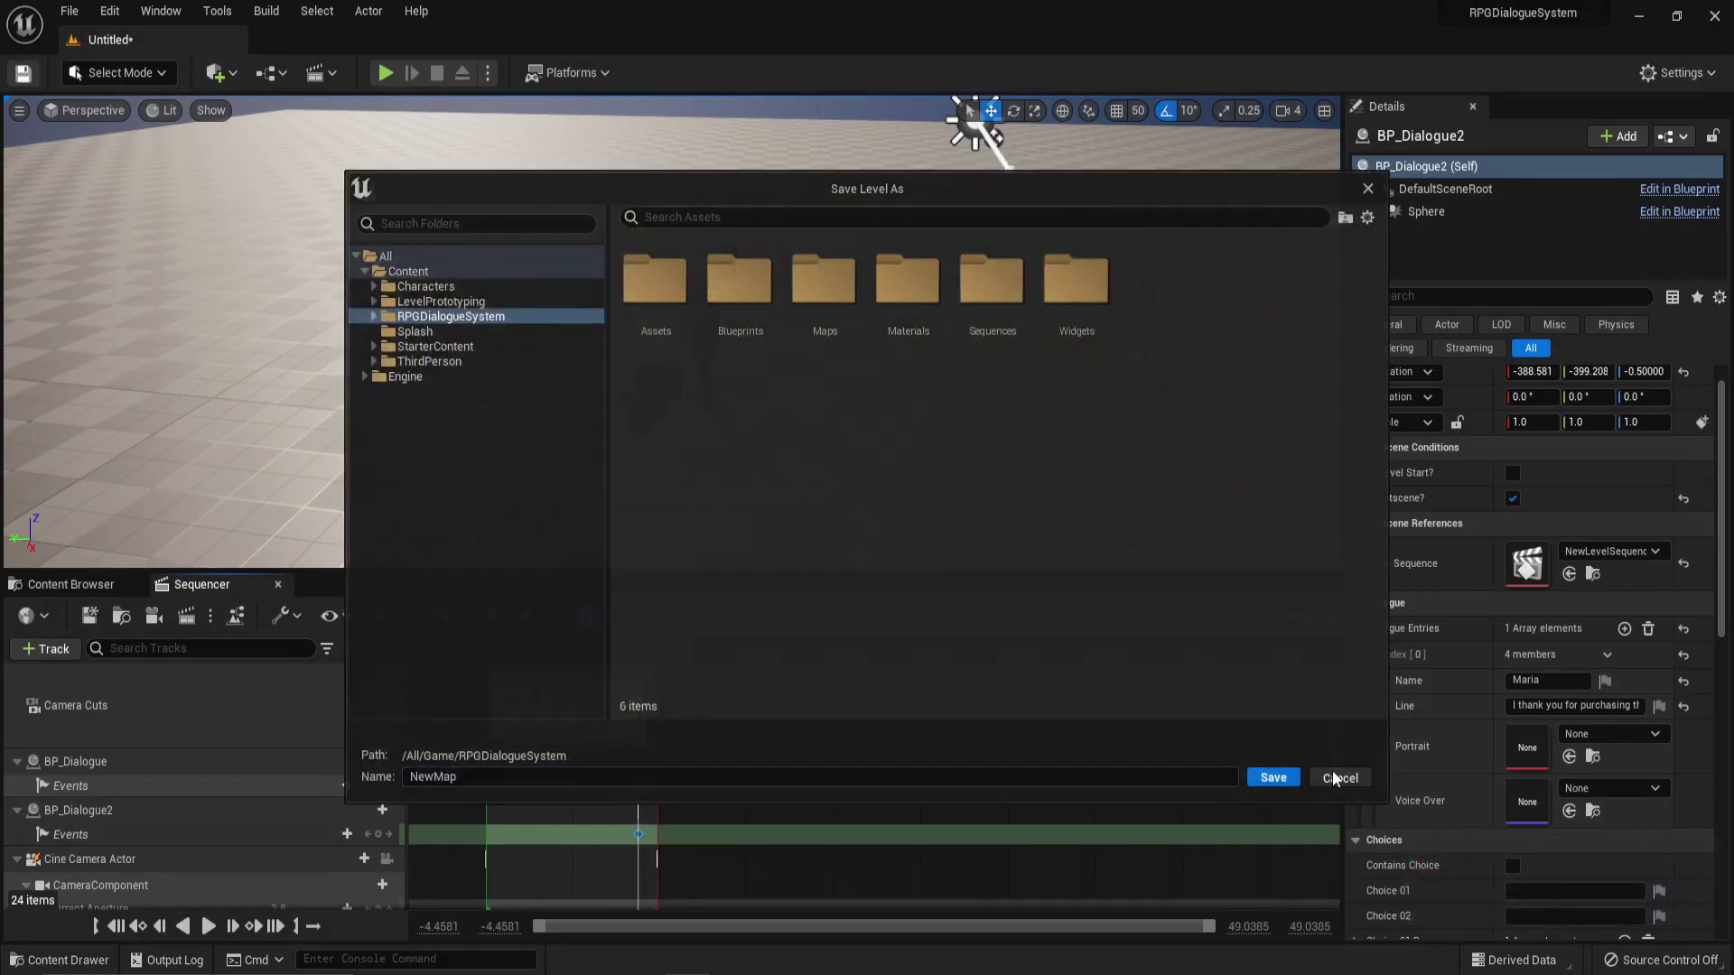
right_drag(363, 467, 363, 467)
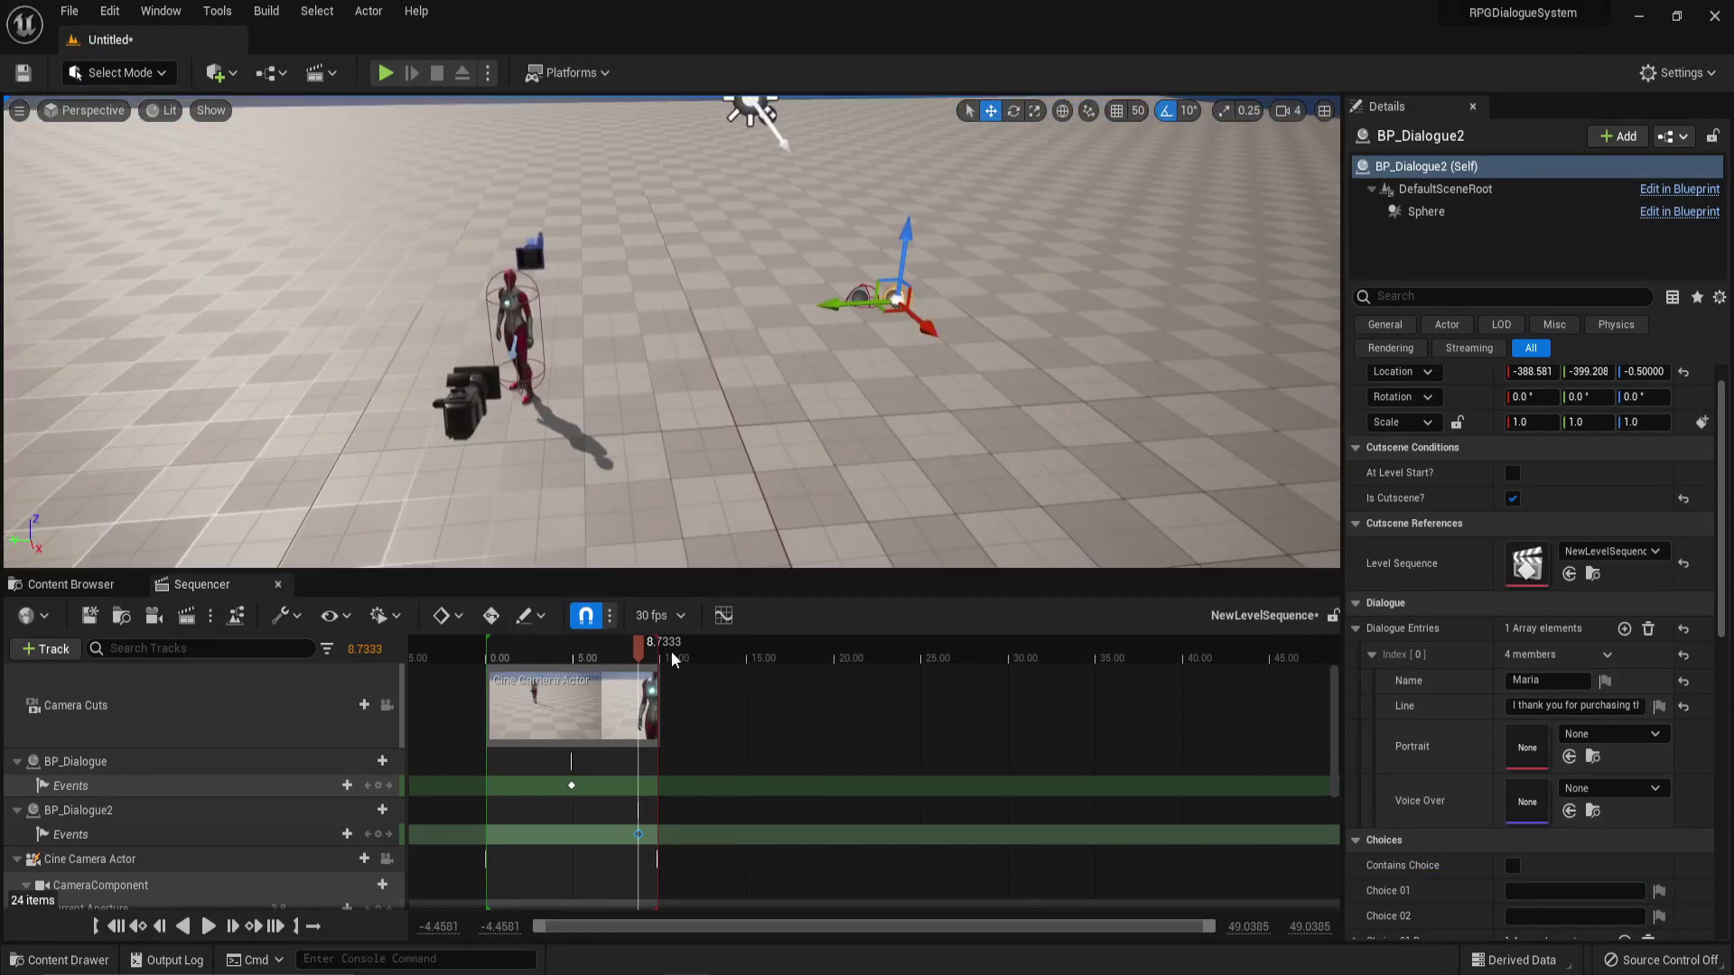
Step: Play the level in an enlarged viewport to test both dialogue triggers in the cutscene, and stop it at the end
drag(639, 657, 548, 661)
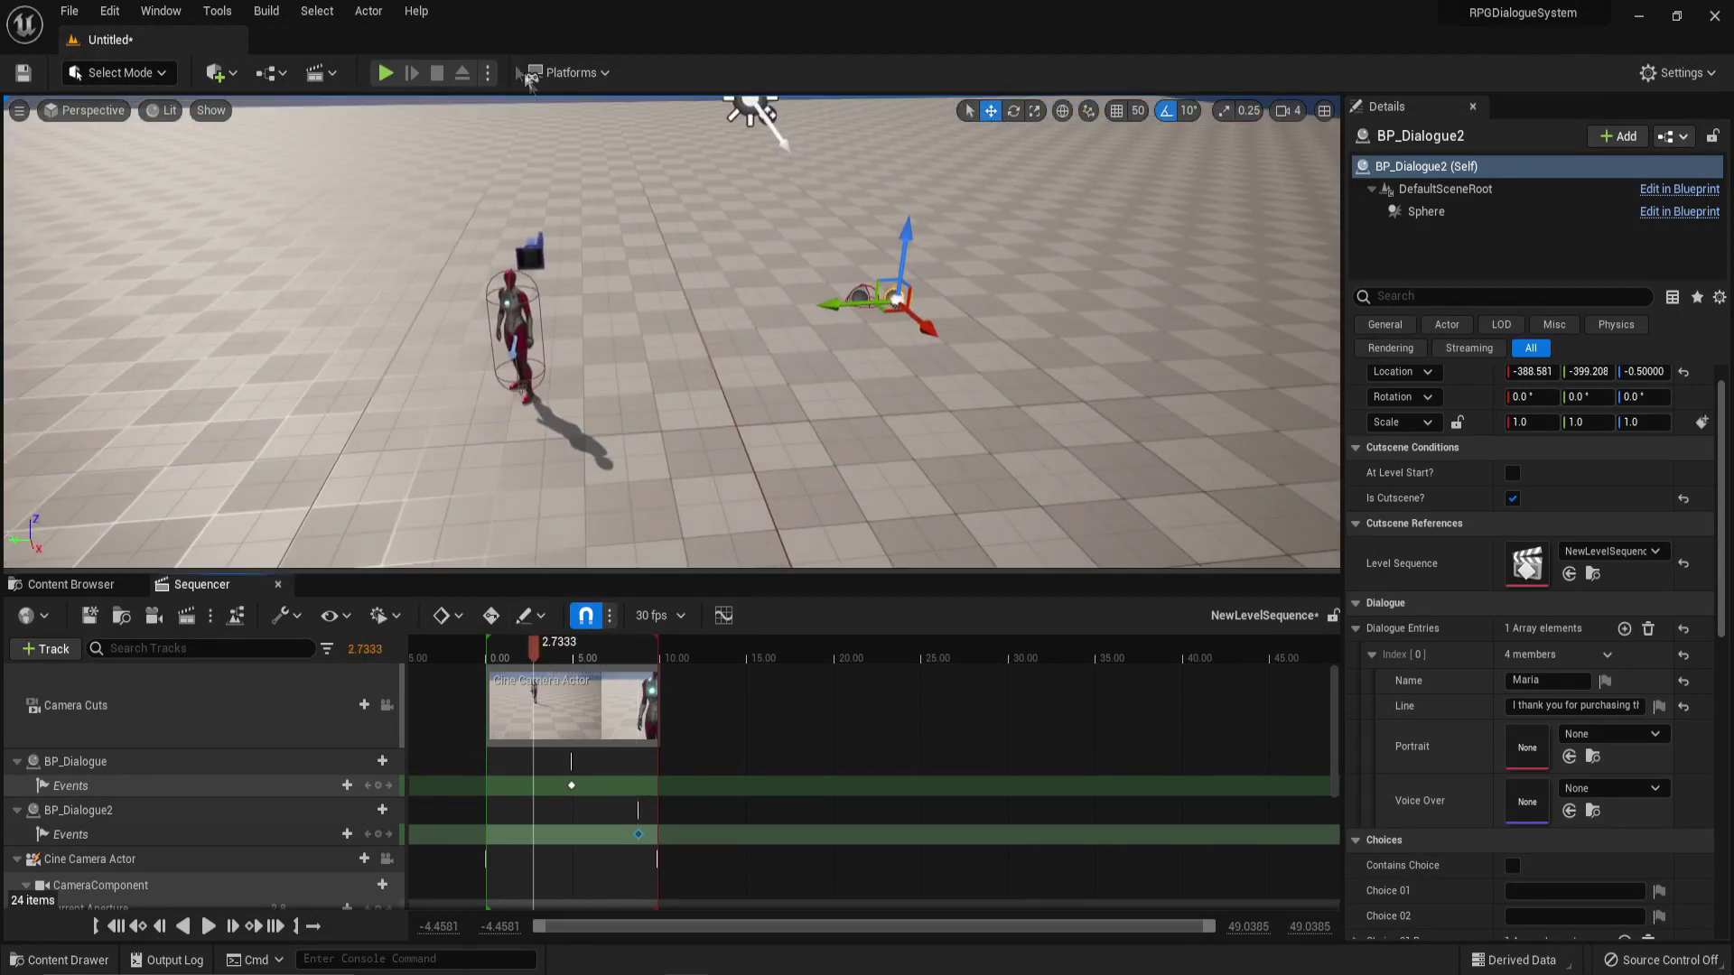
click(386, 73)
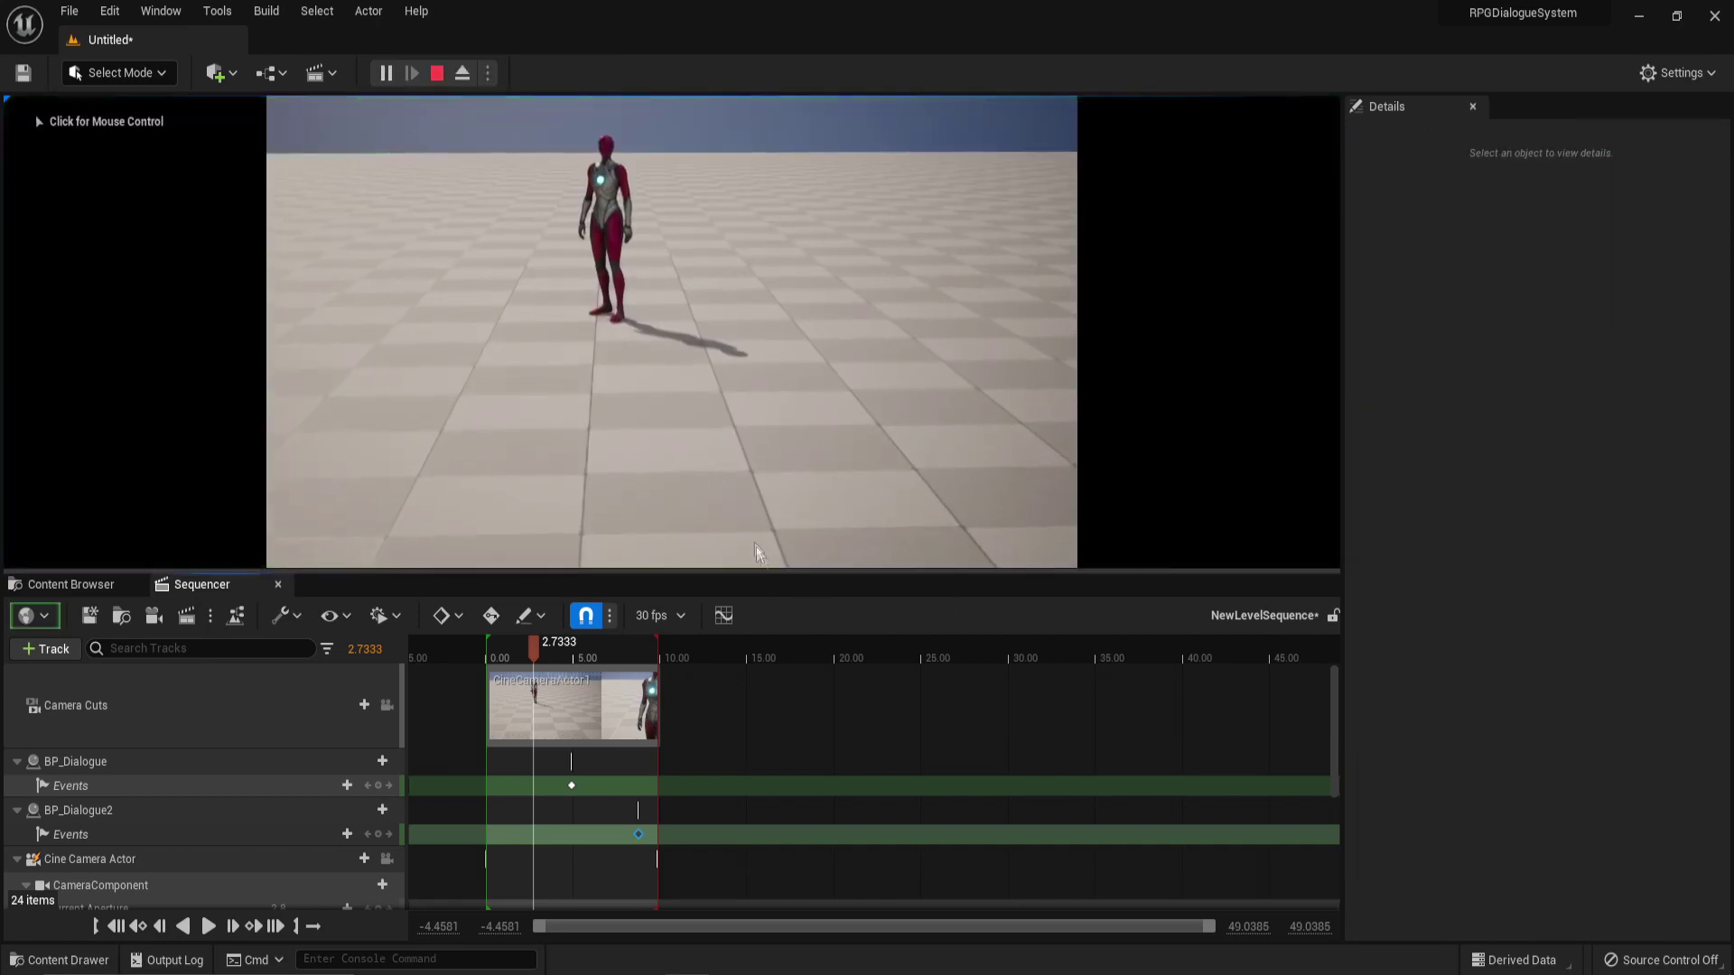
drag(758, 570, 758, 870)
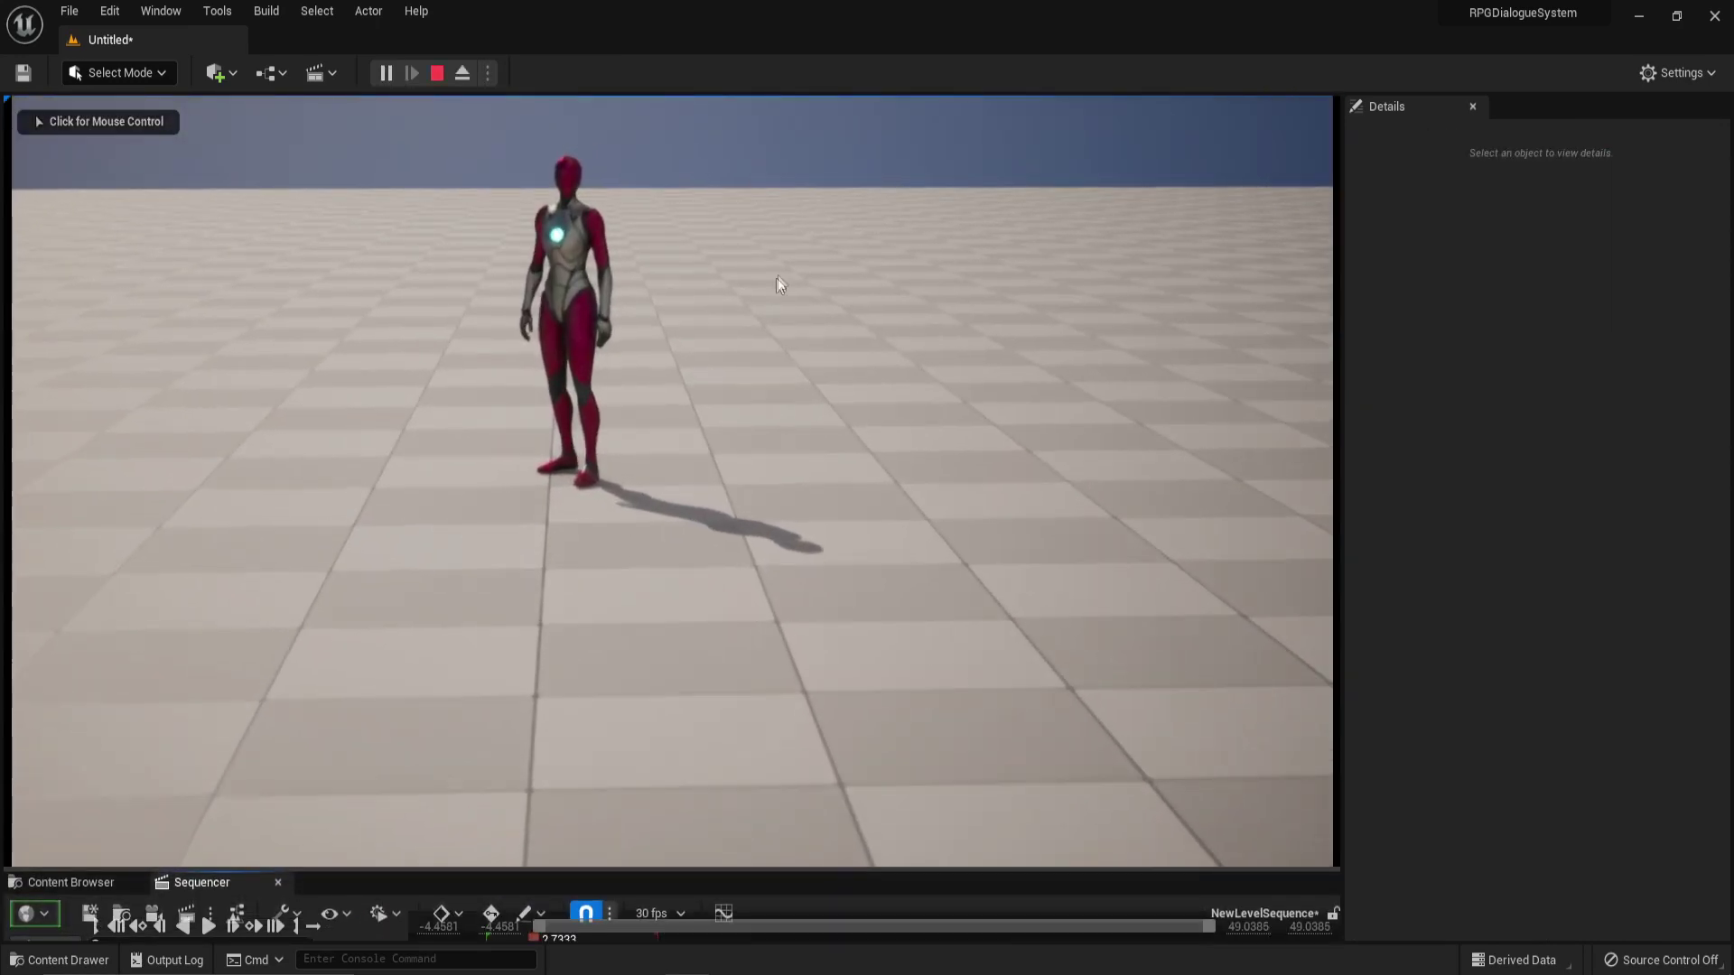
click(771, 290)
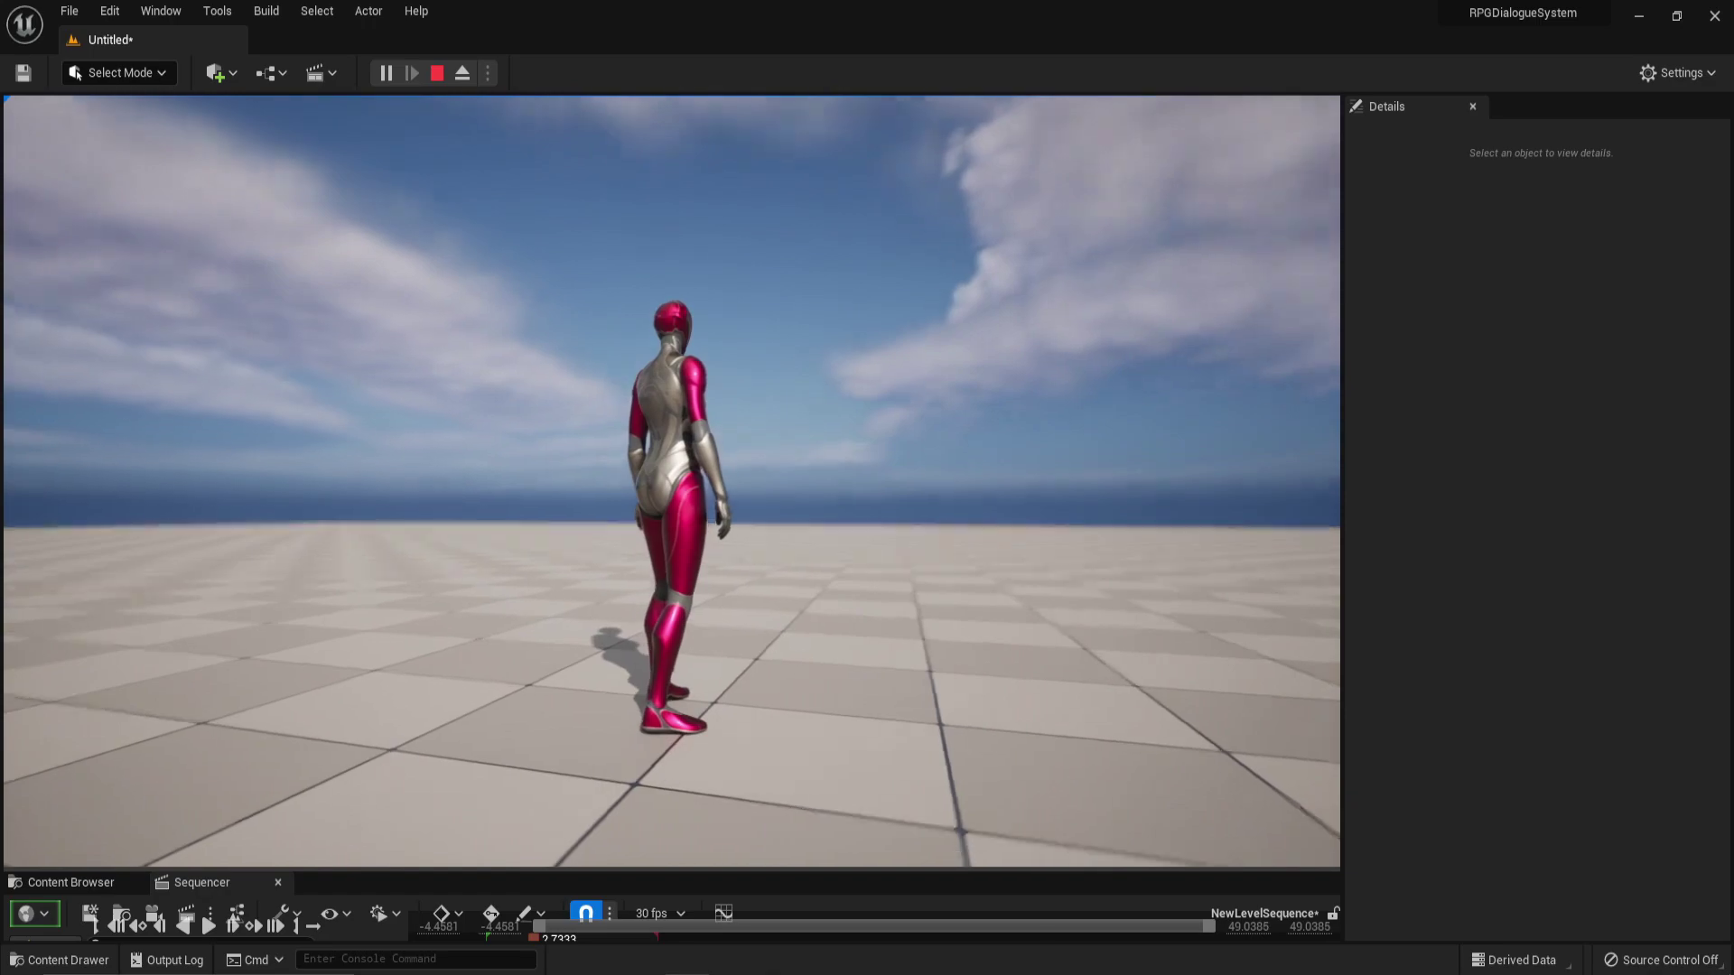
key(Escape)
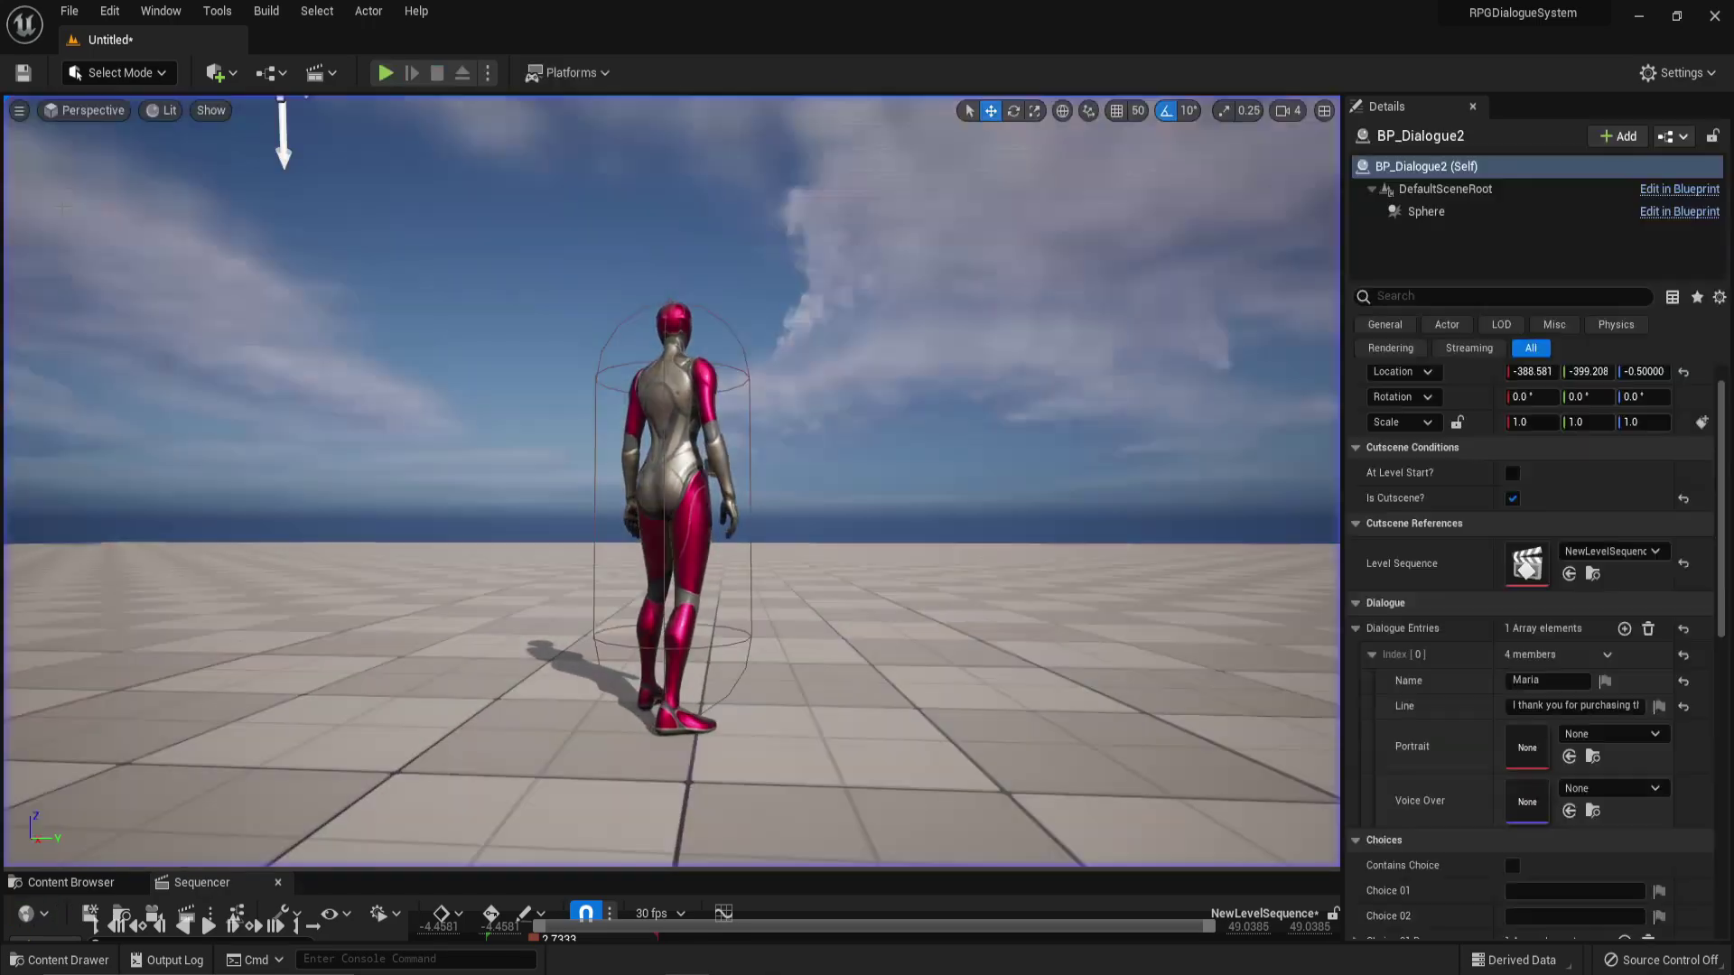
Step: Set the playhead to 9.6667, near the cutscene's end, and add BP_ThirdPersonCharacter to NewLevelSequence as an actor track
drag(364, 867, 444, 433)
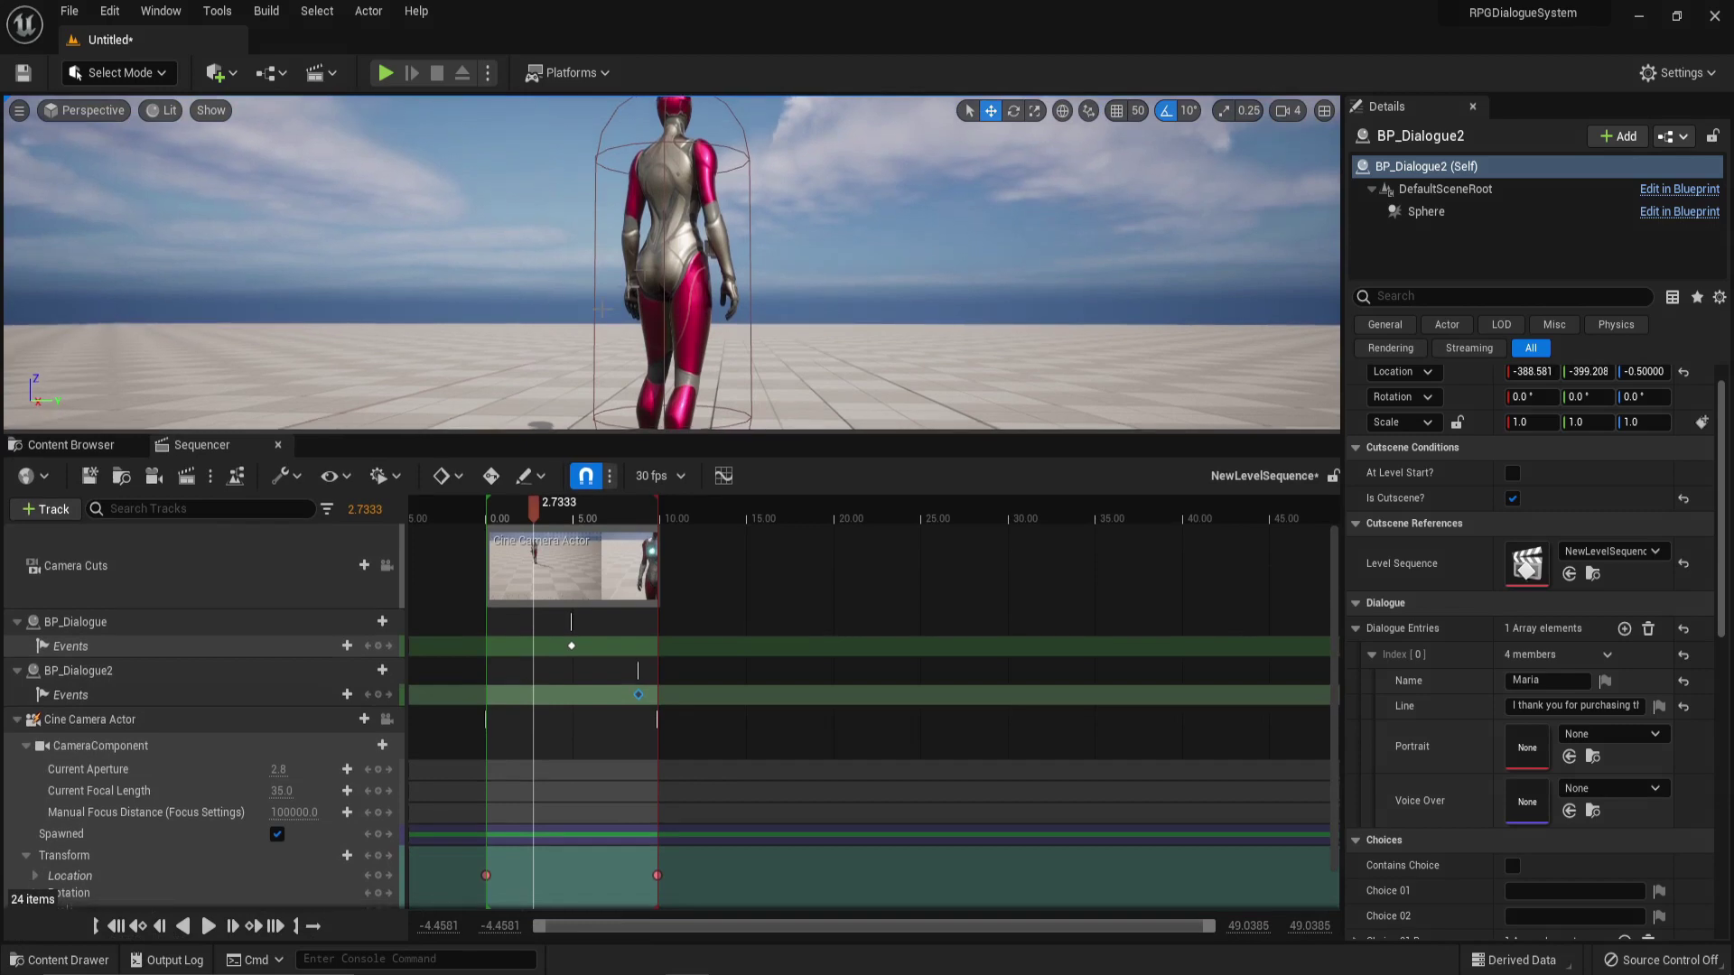
click(637, 291)
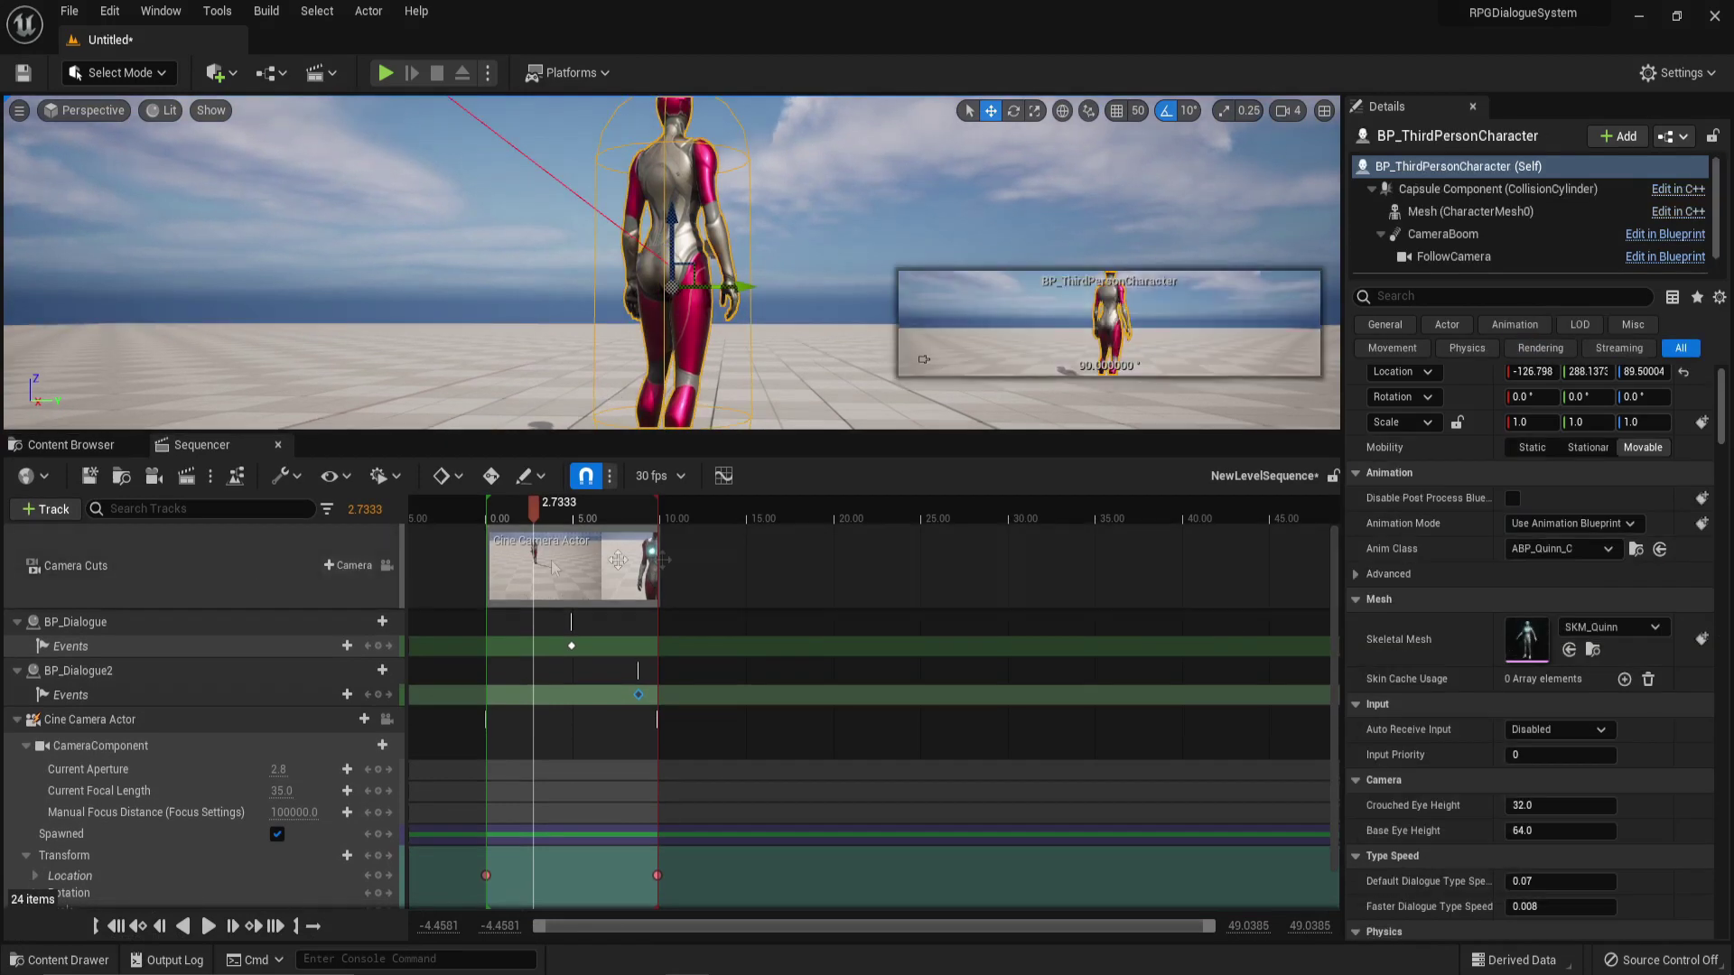
drag(646, 532, 657, 538)
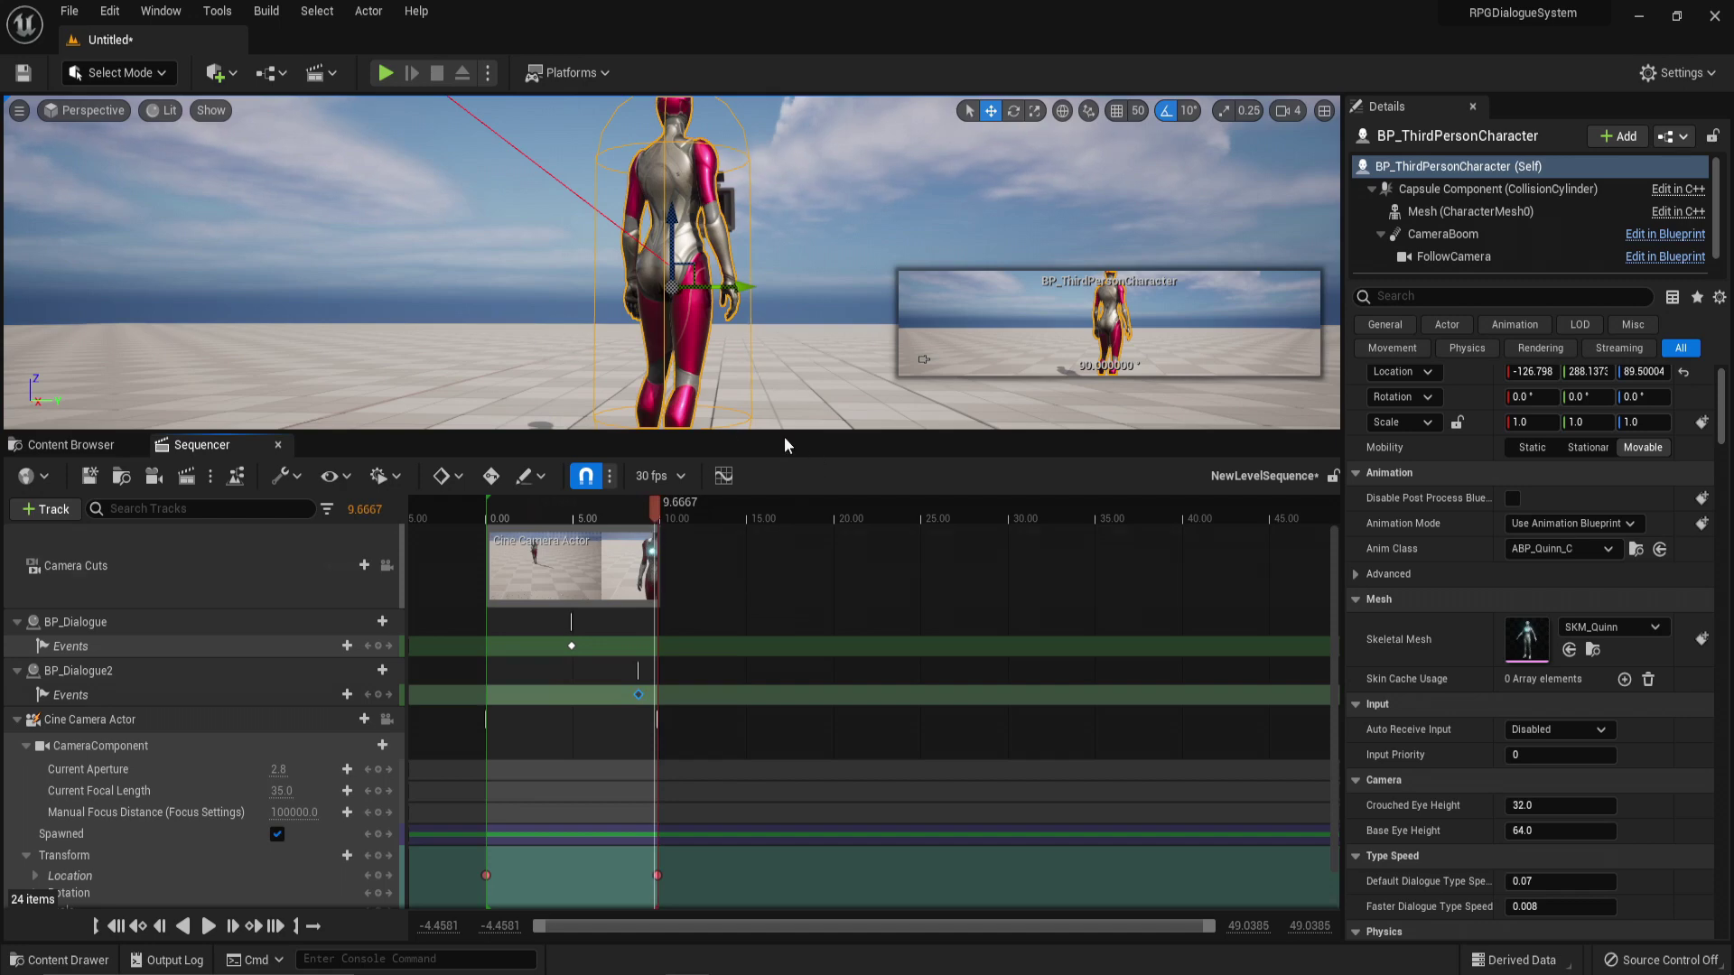
drag(517, 516, 535, 522)
drag(689, 531, 654, 538)
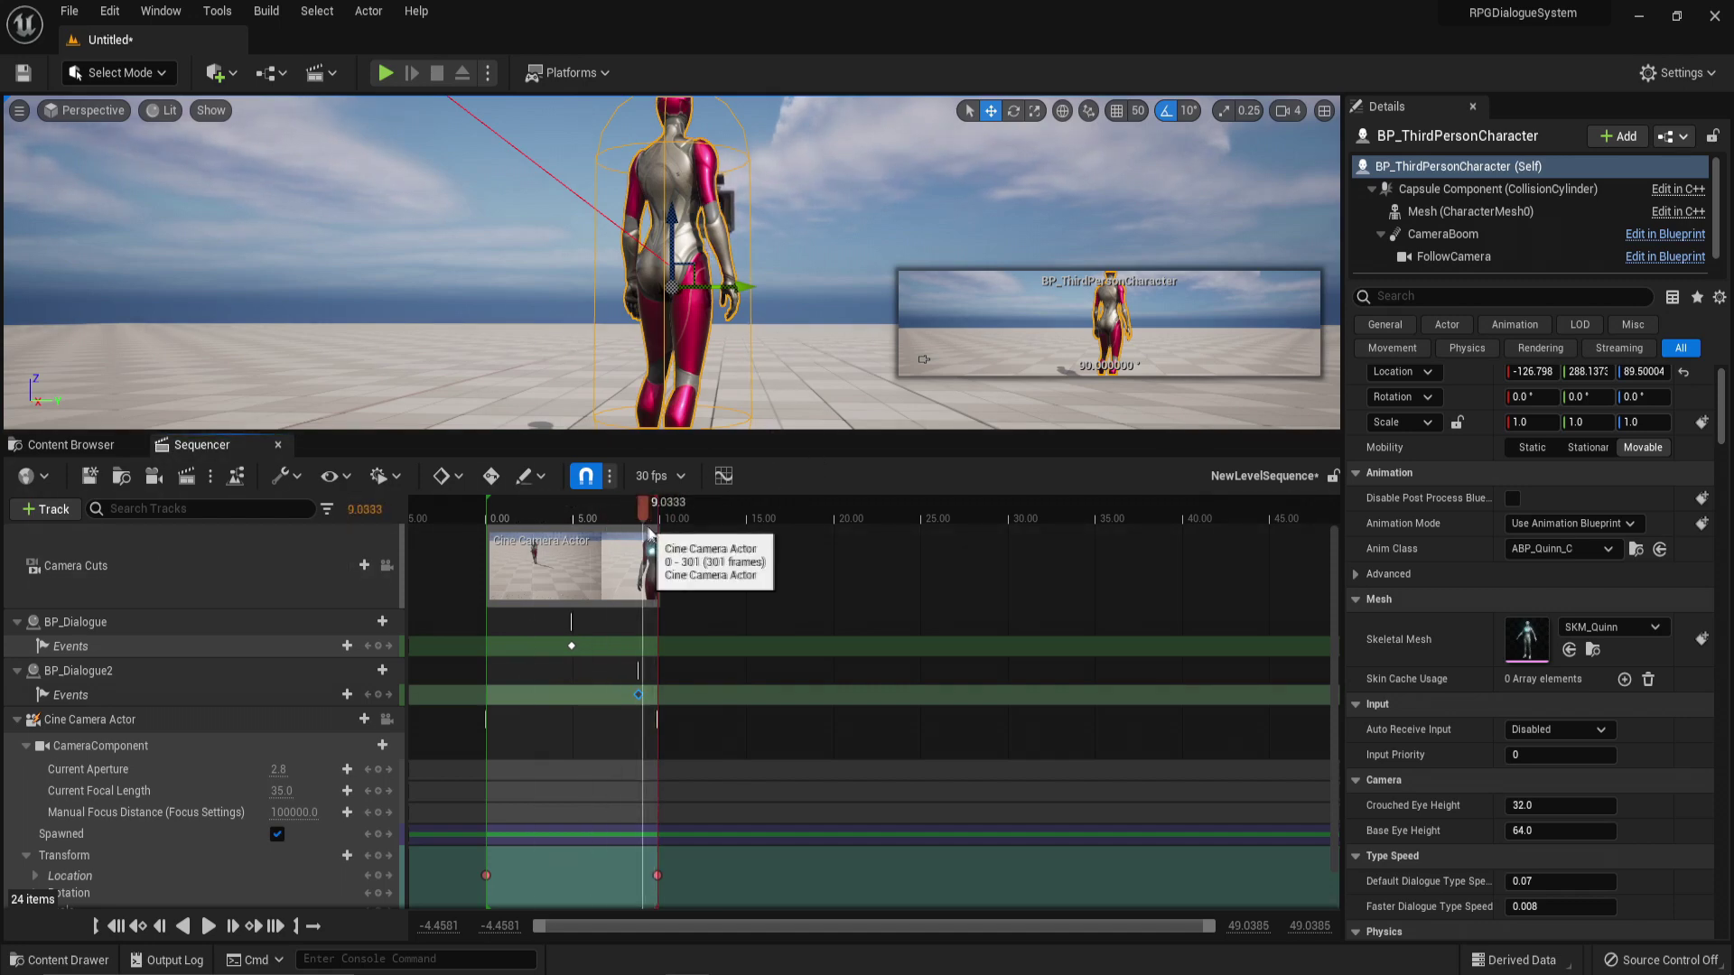
drag(783, 444, 783, 603)
right_drag(795, 379, 840, 383)
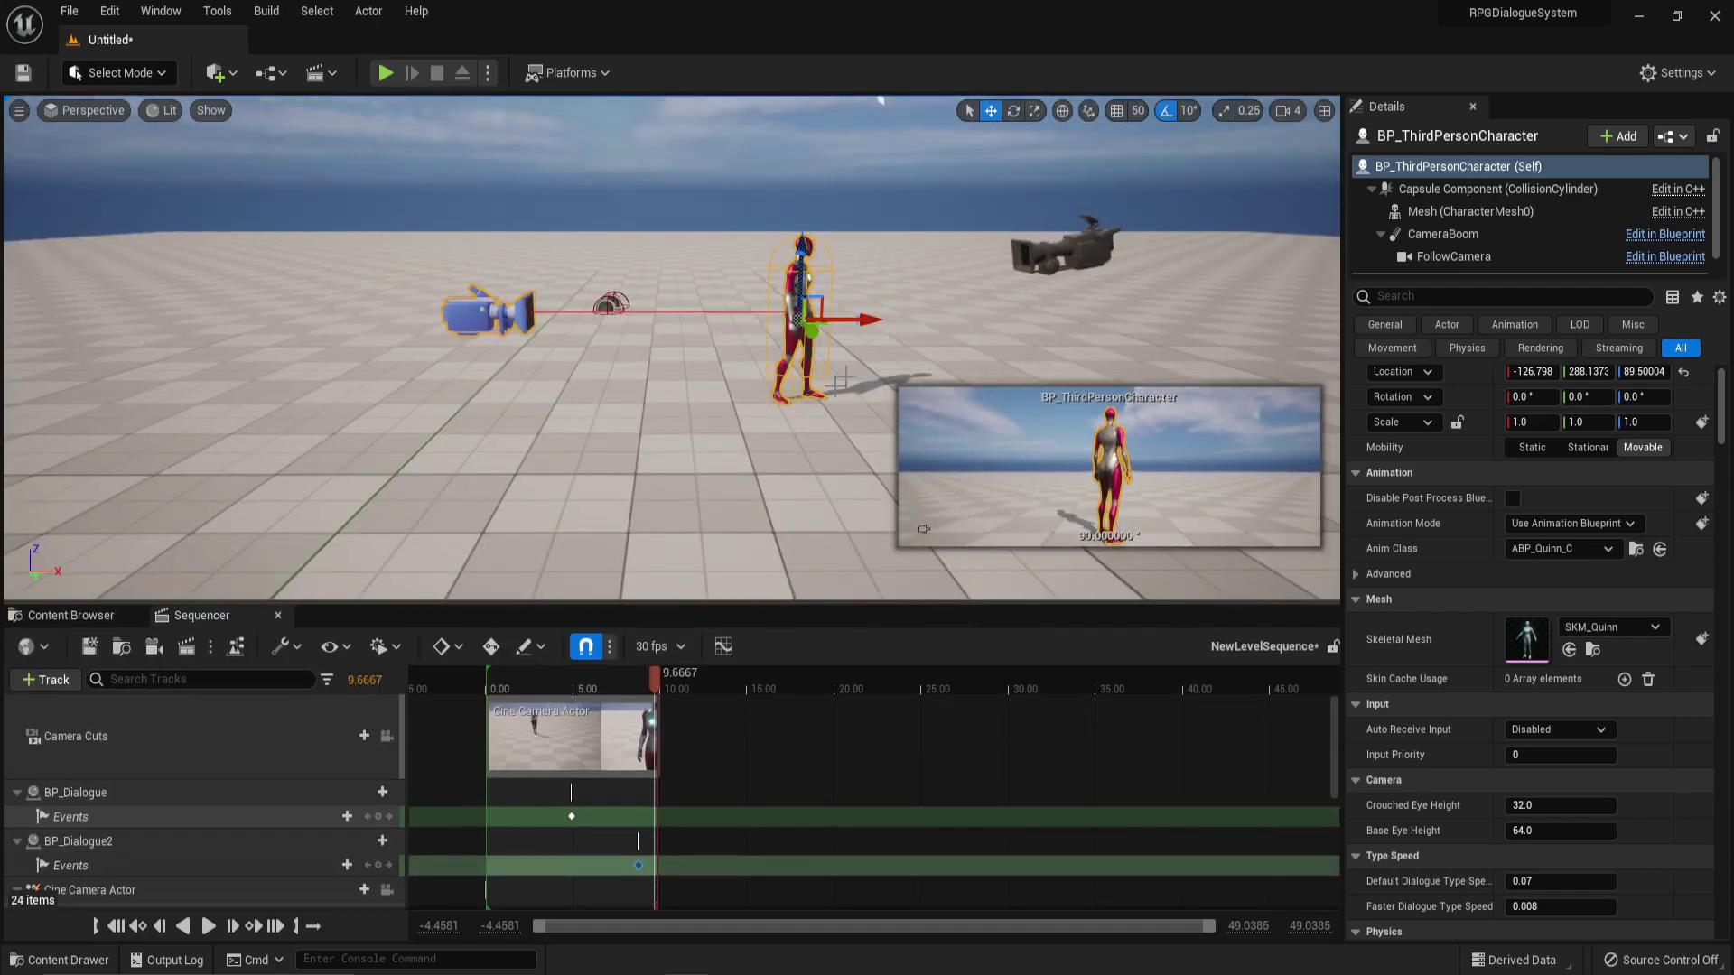
click(46, 679)
mouse_move(110, 372)
click(325, 461)
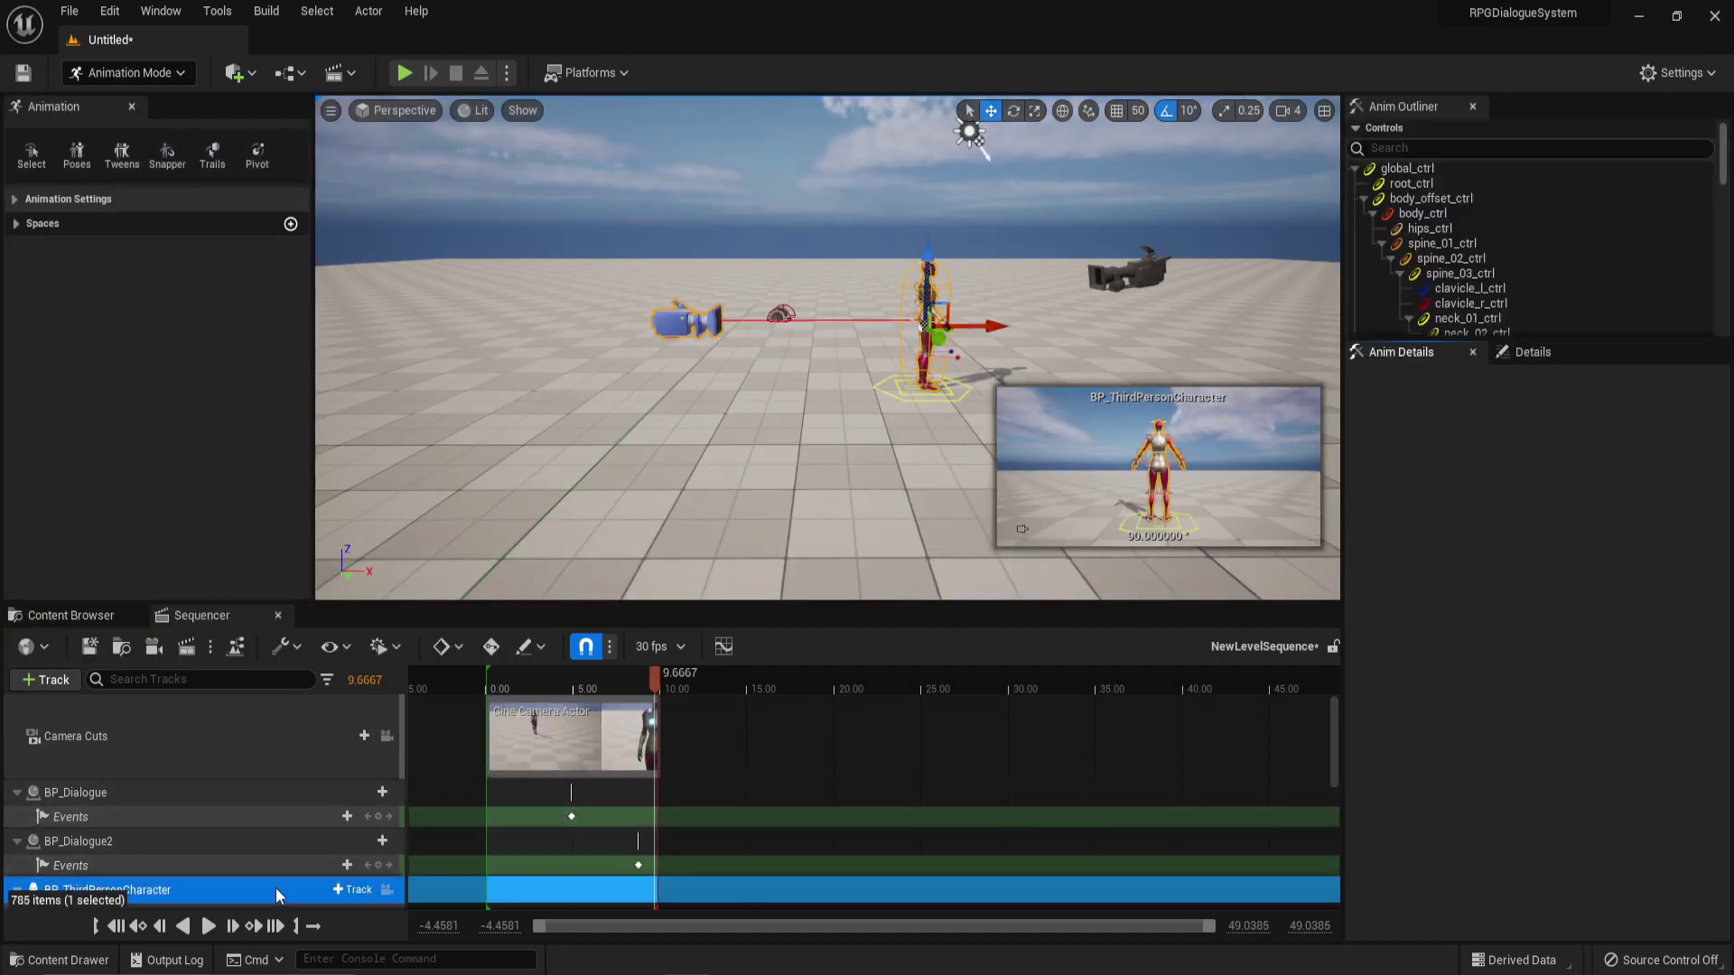
Step: Add a Trigger event track to BP_ThirdPersonCharacter
click(355, 740)
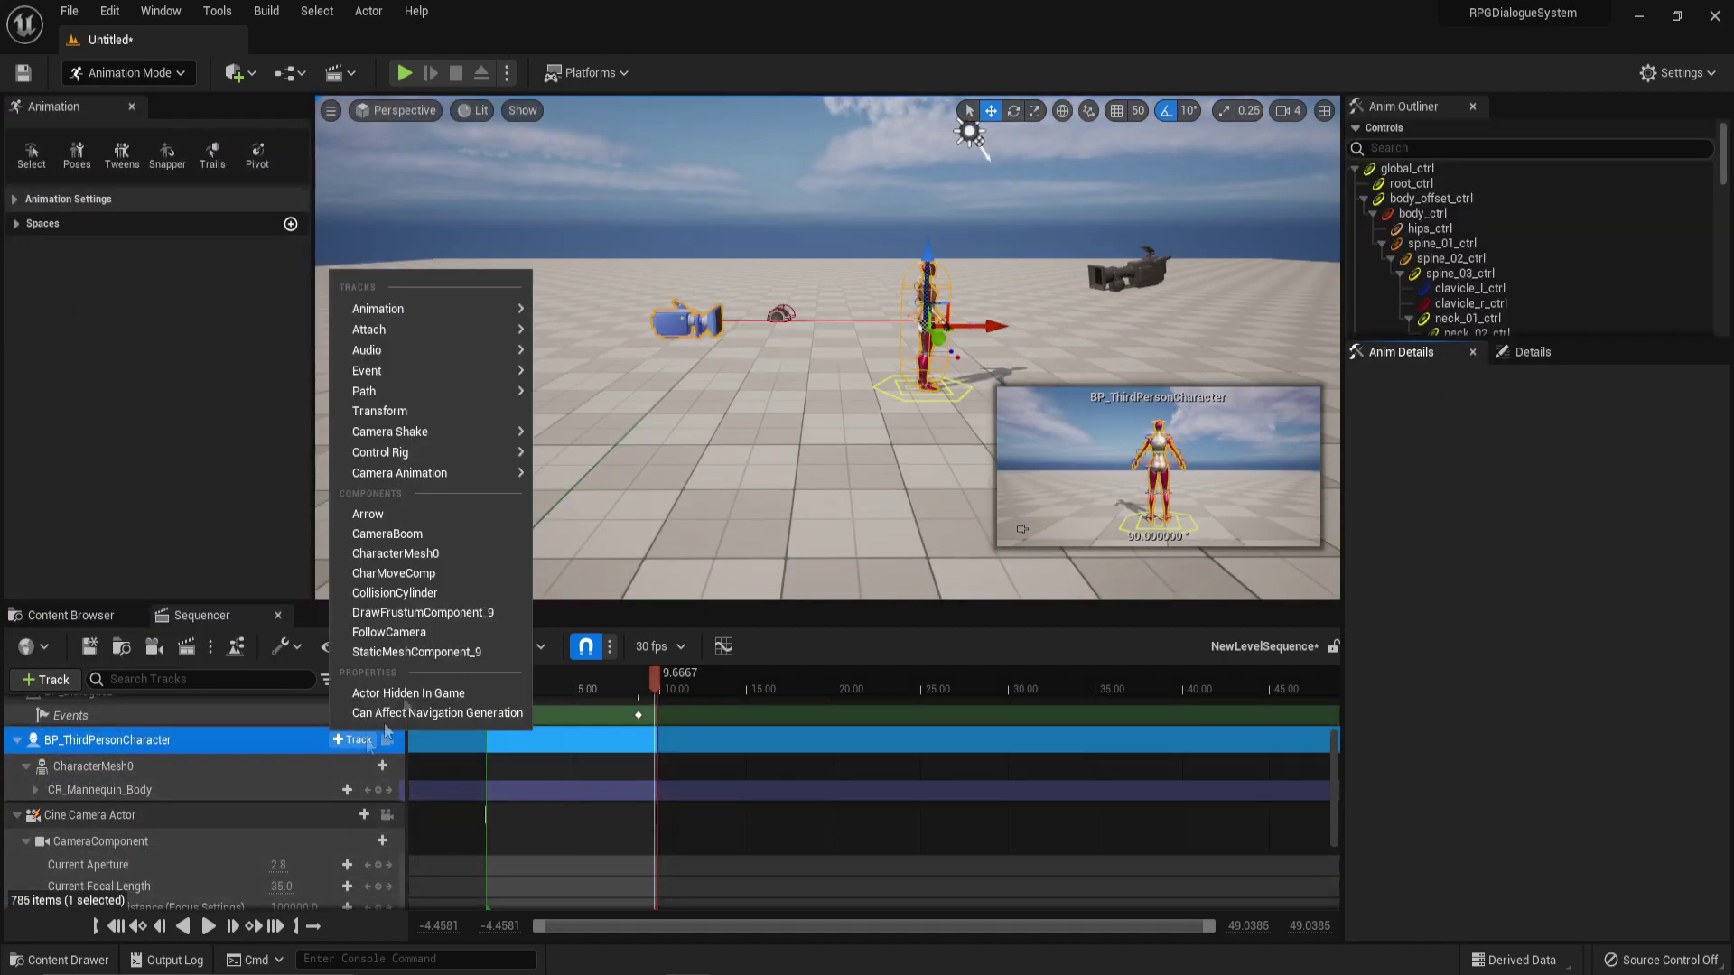
mouse_move(472, 370)
click(562, 373)
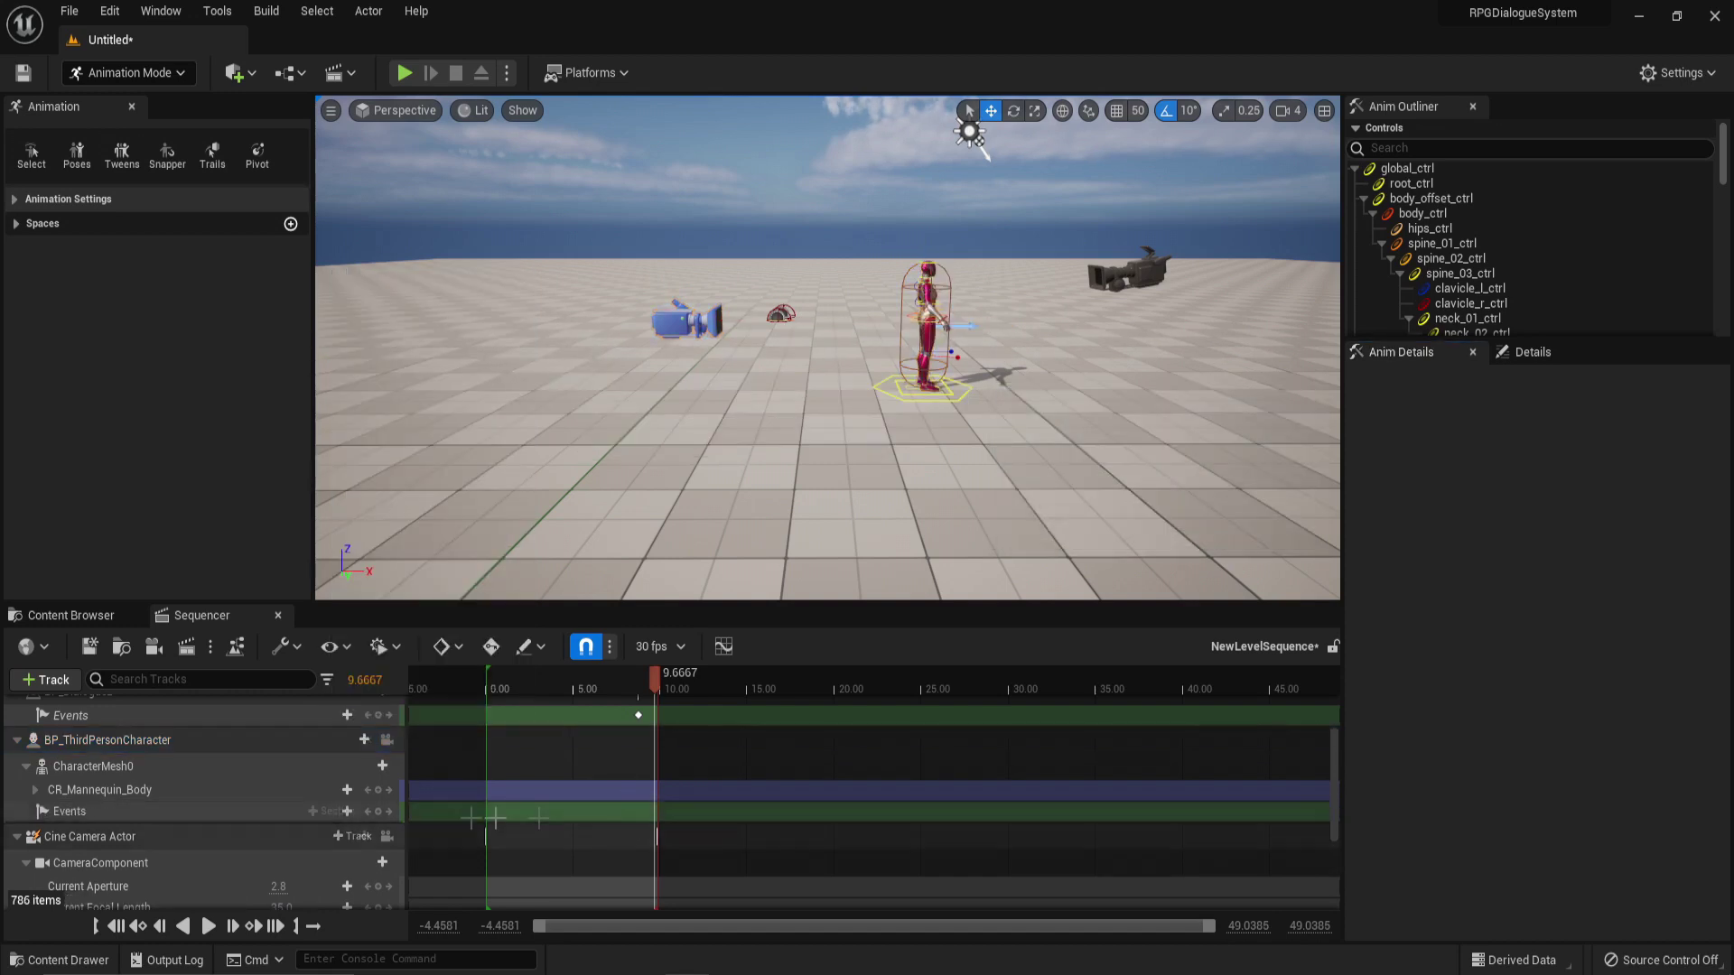
Step: Bind the character's event key at 9.6667 to Set in Cutscene, leaving its In Dialogue payload disabled
right_click(653, 814)
mouse_move(713, 615)
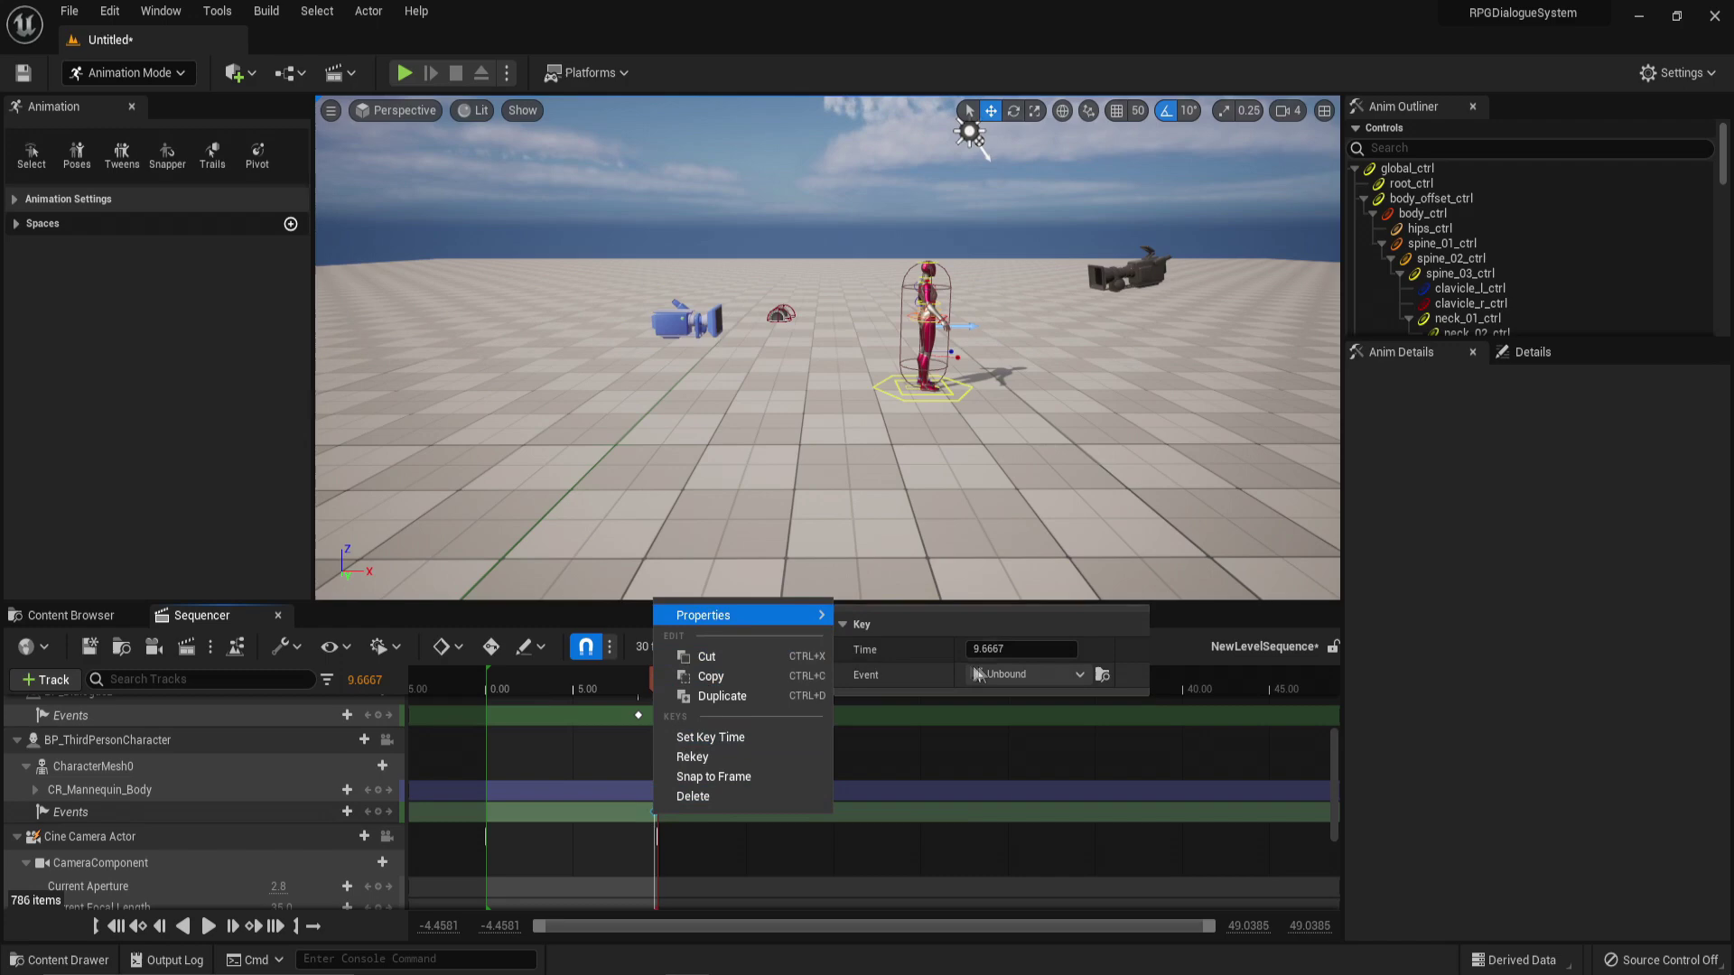
mouse_move(1075, 724)
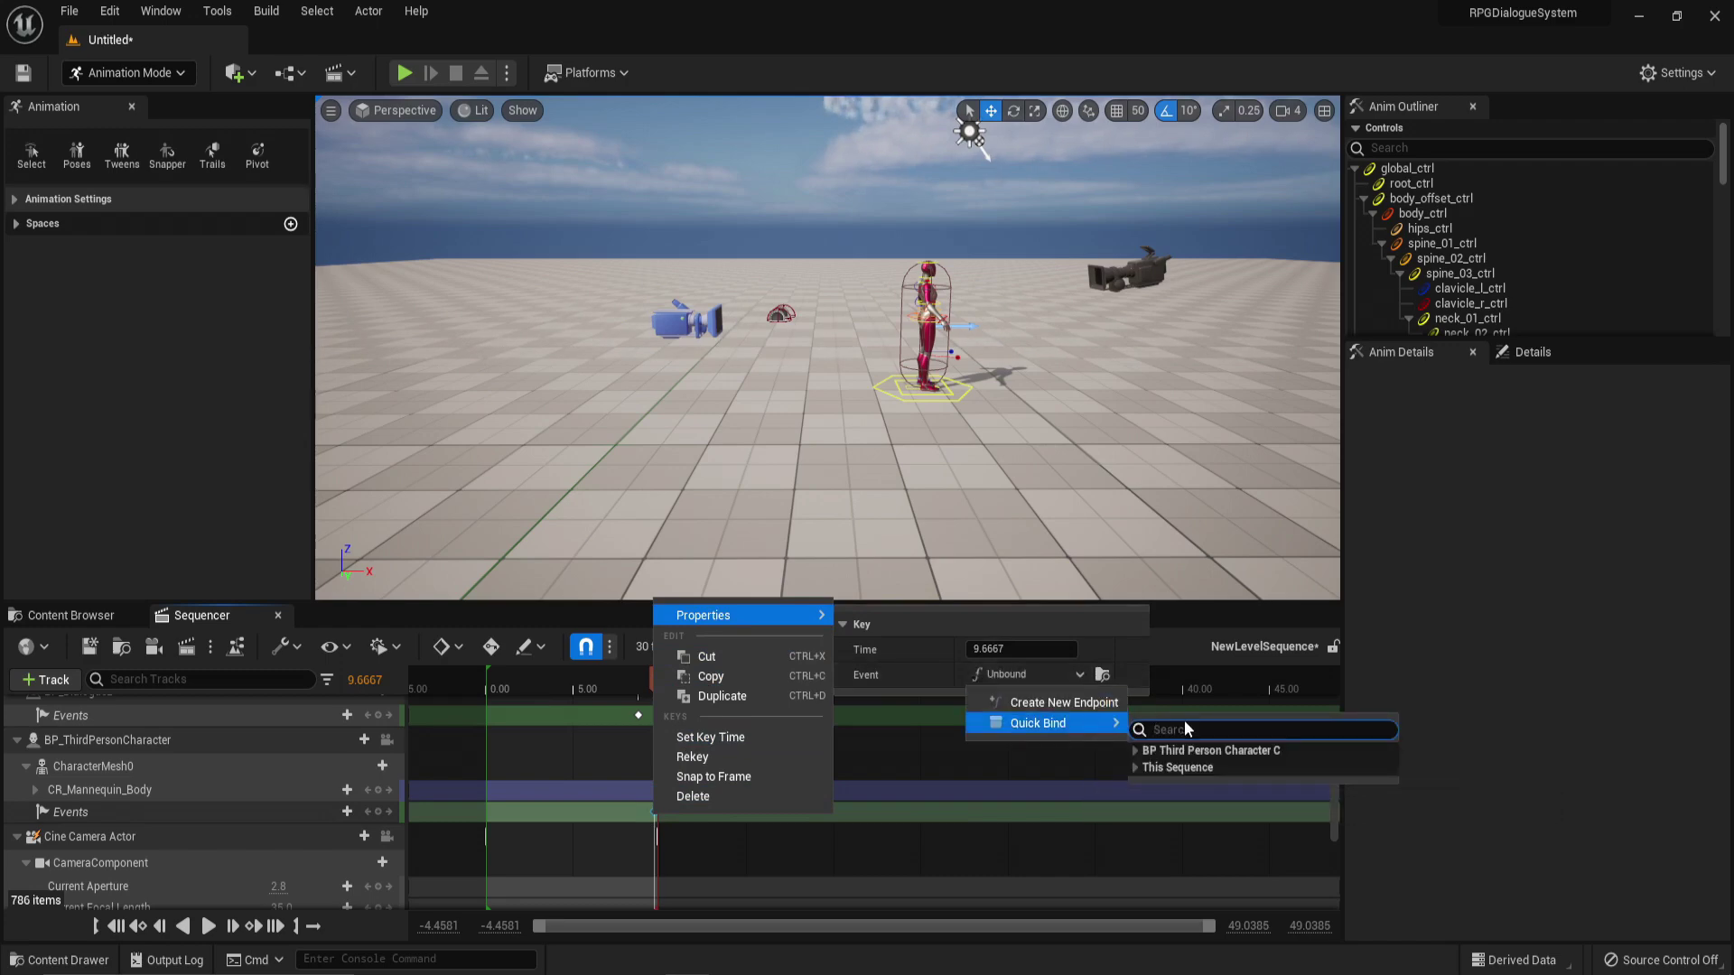
text(s)
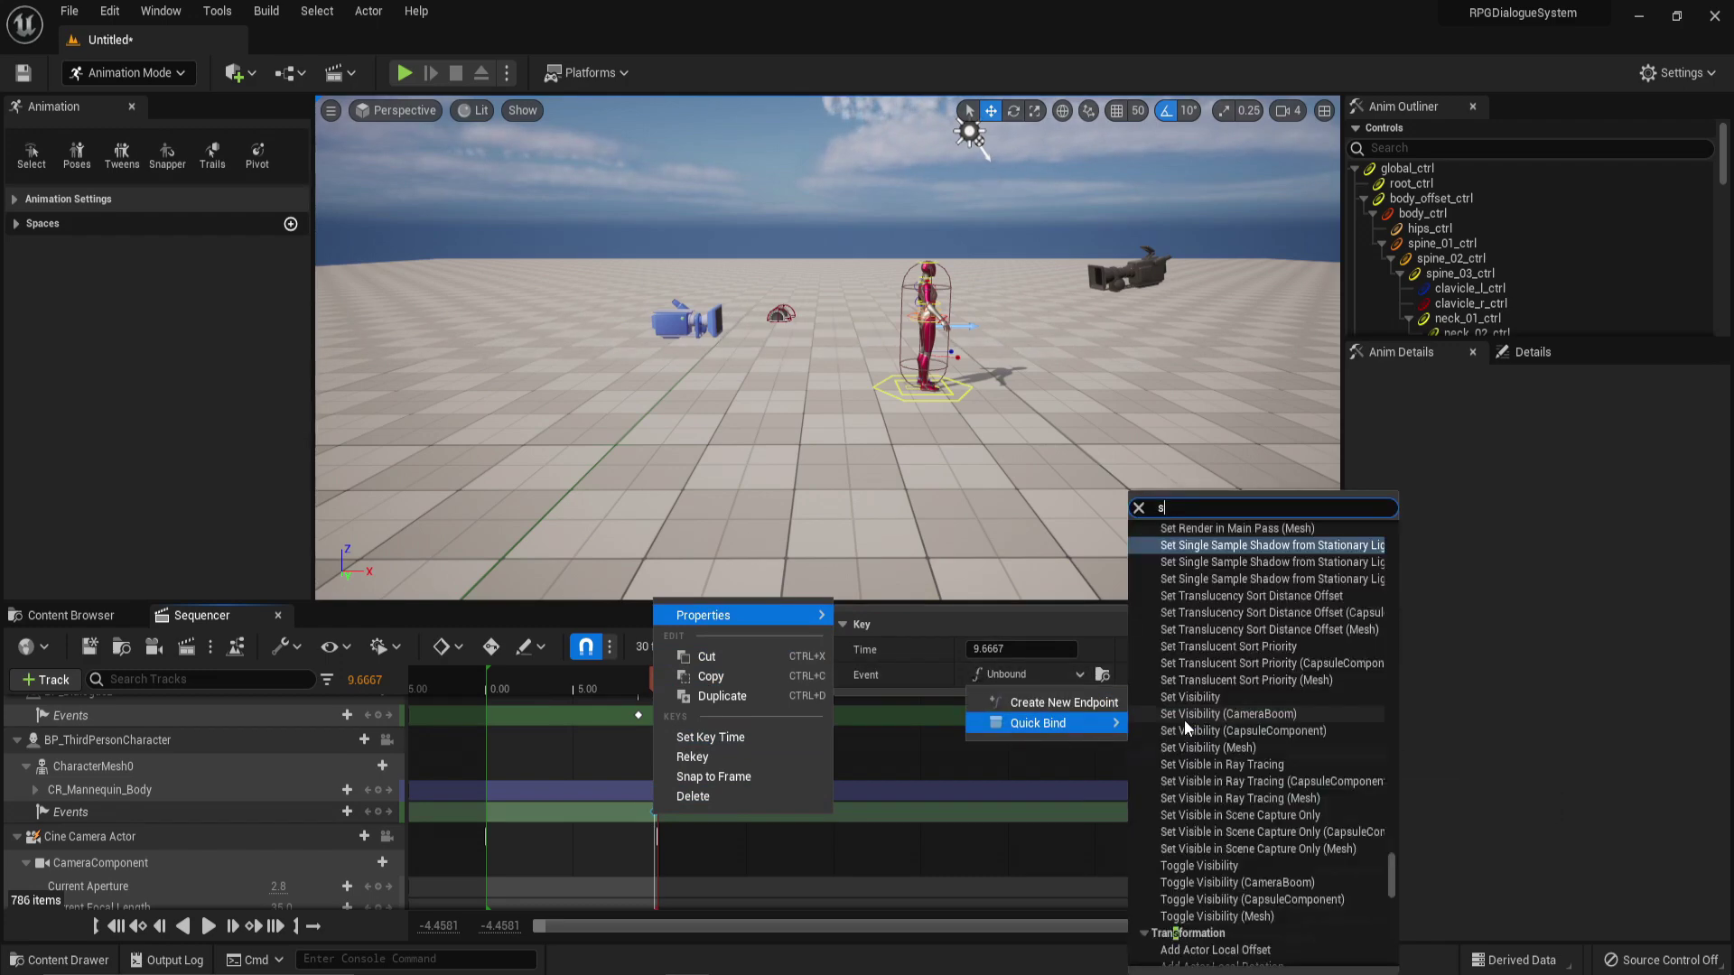
text(et in cutscene)
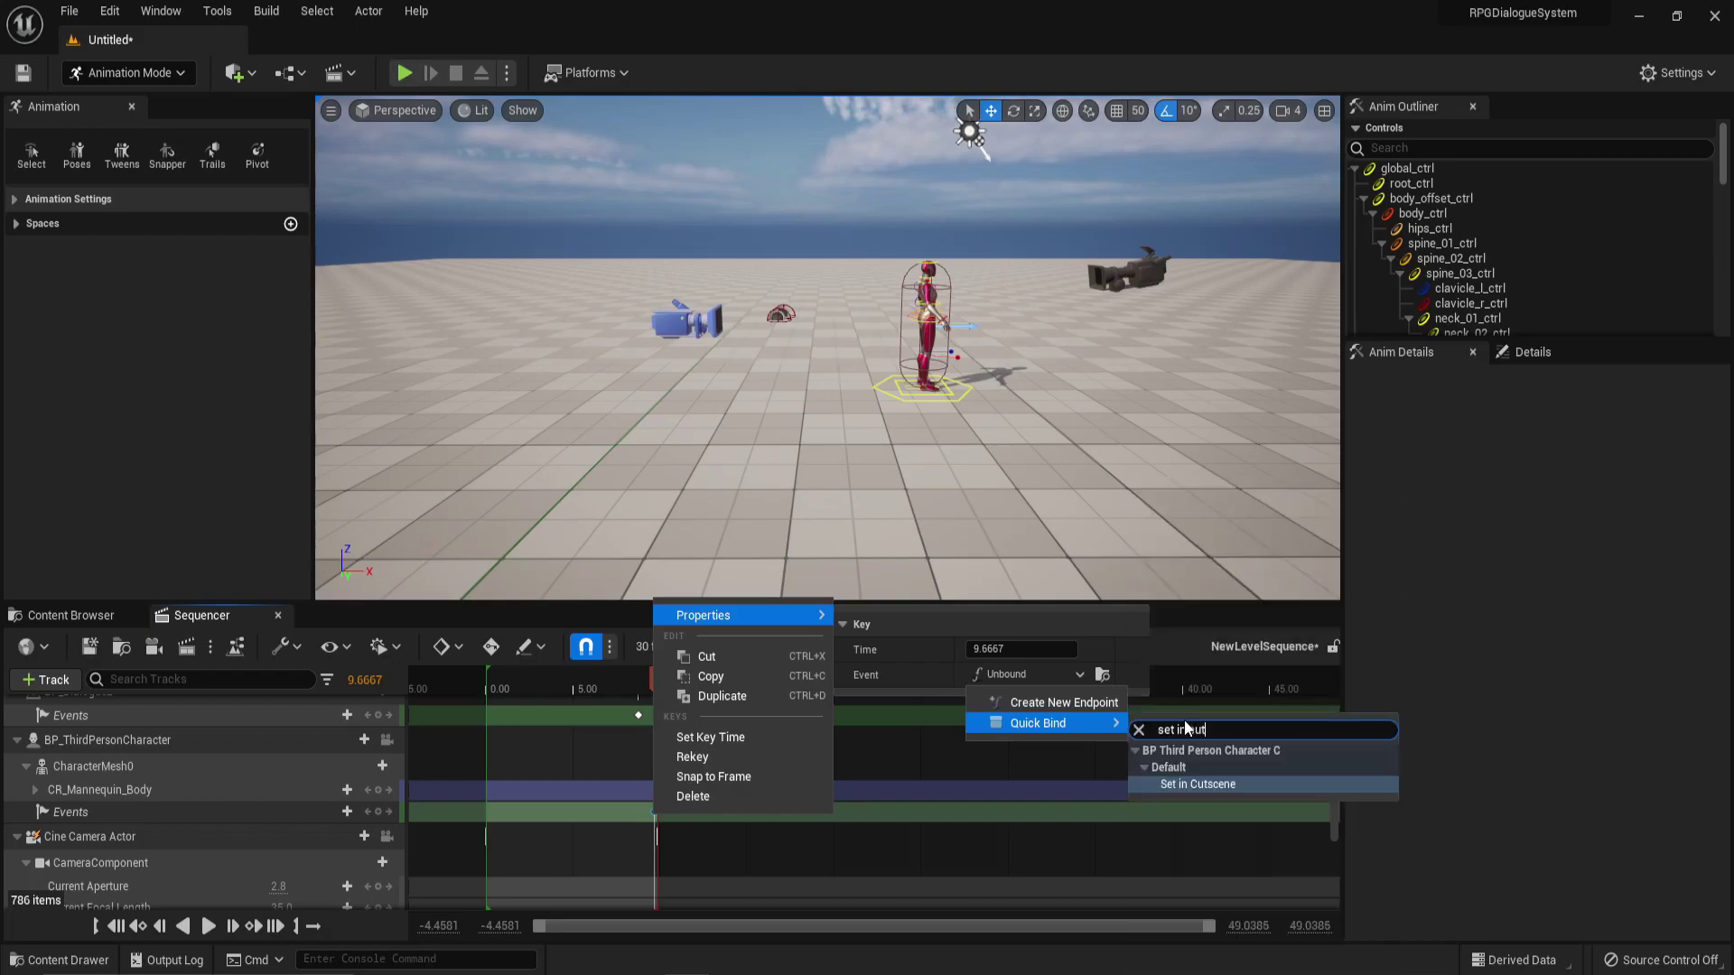
key(Return)
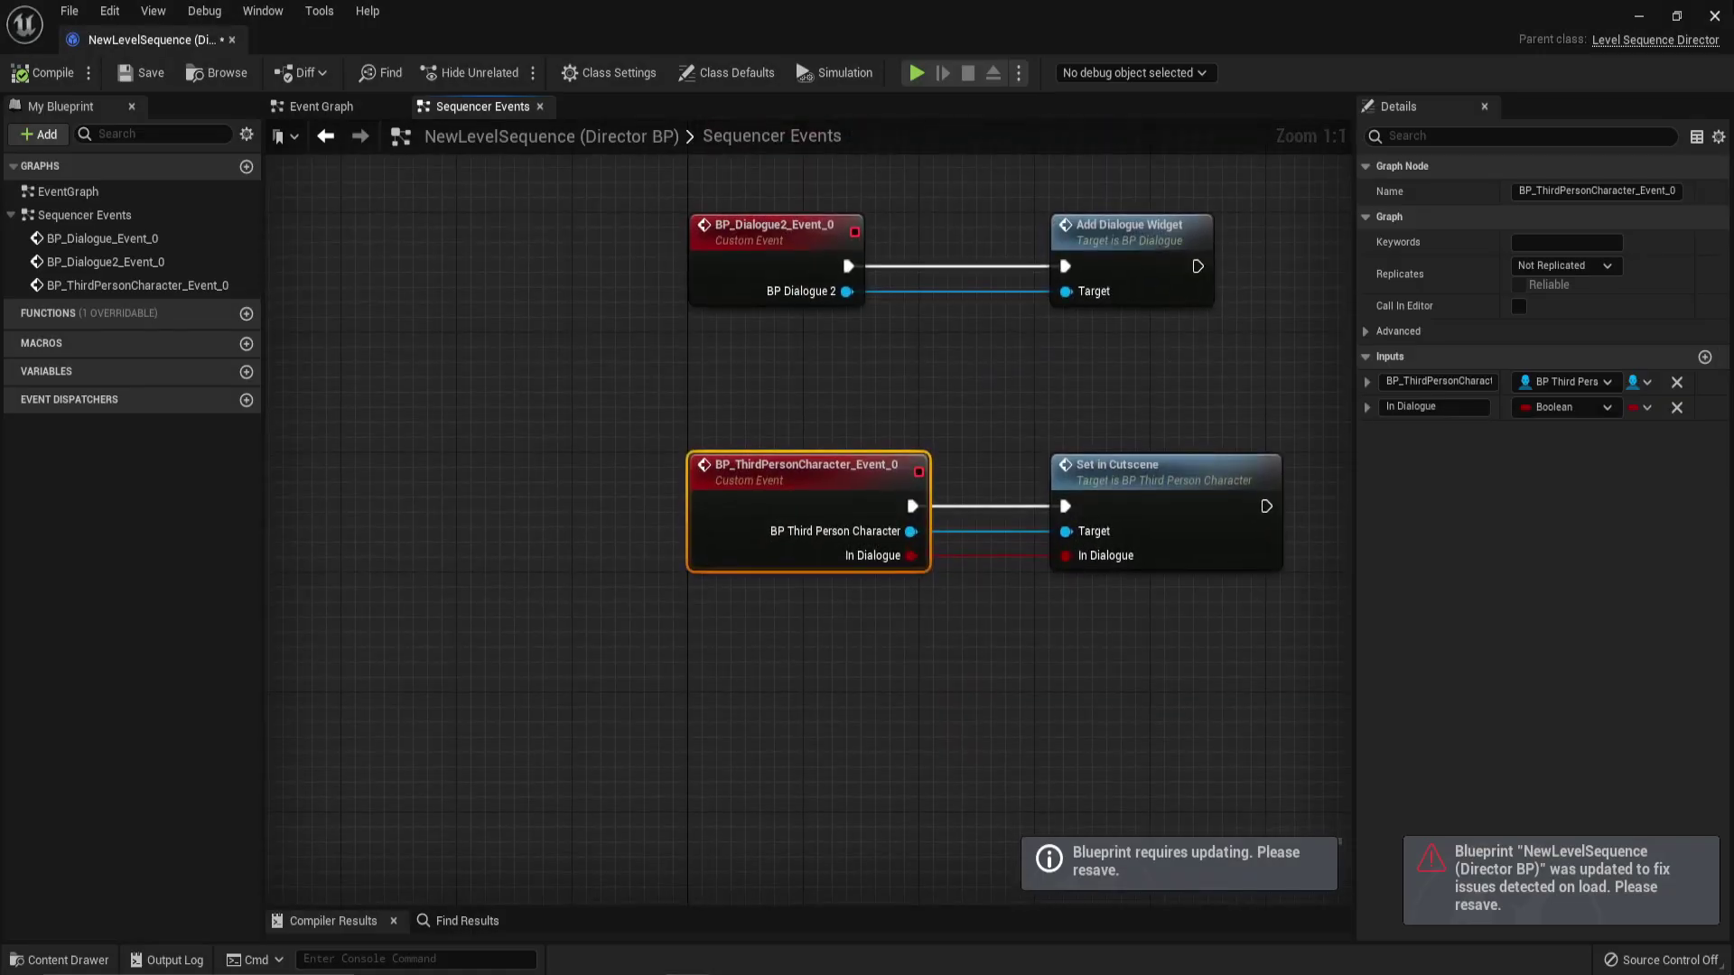
click(1713, 18)
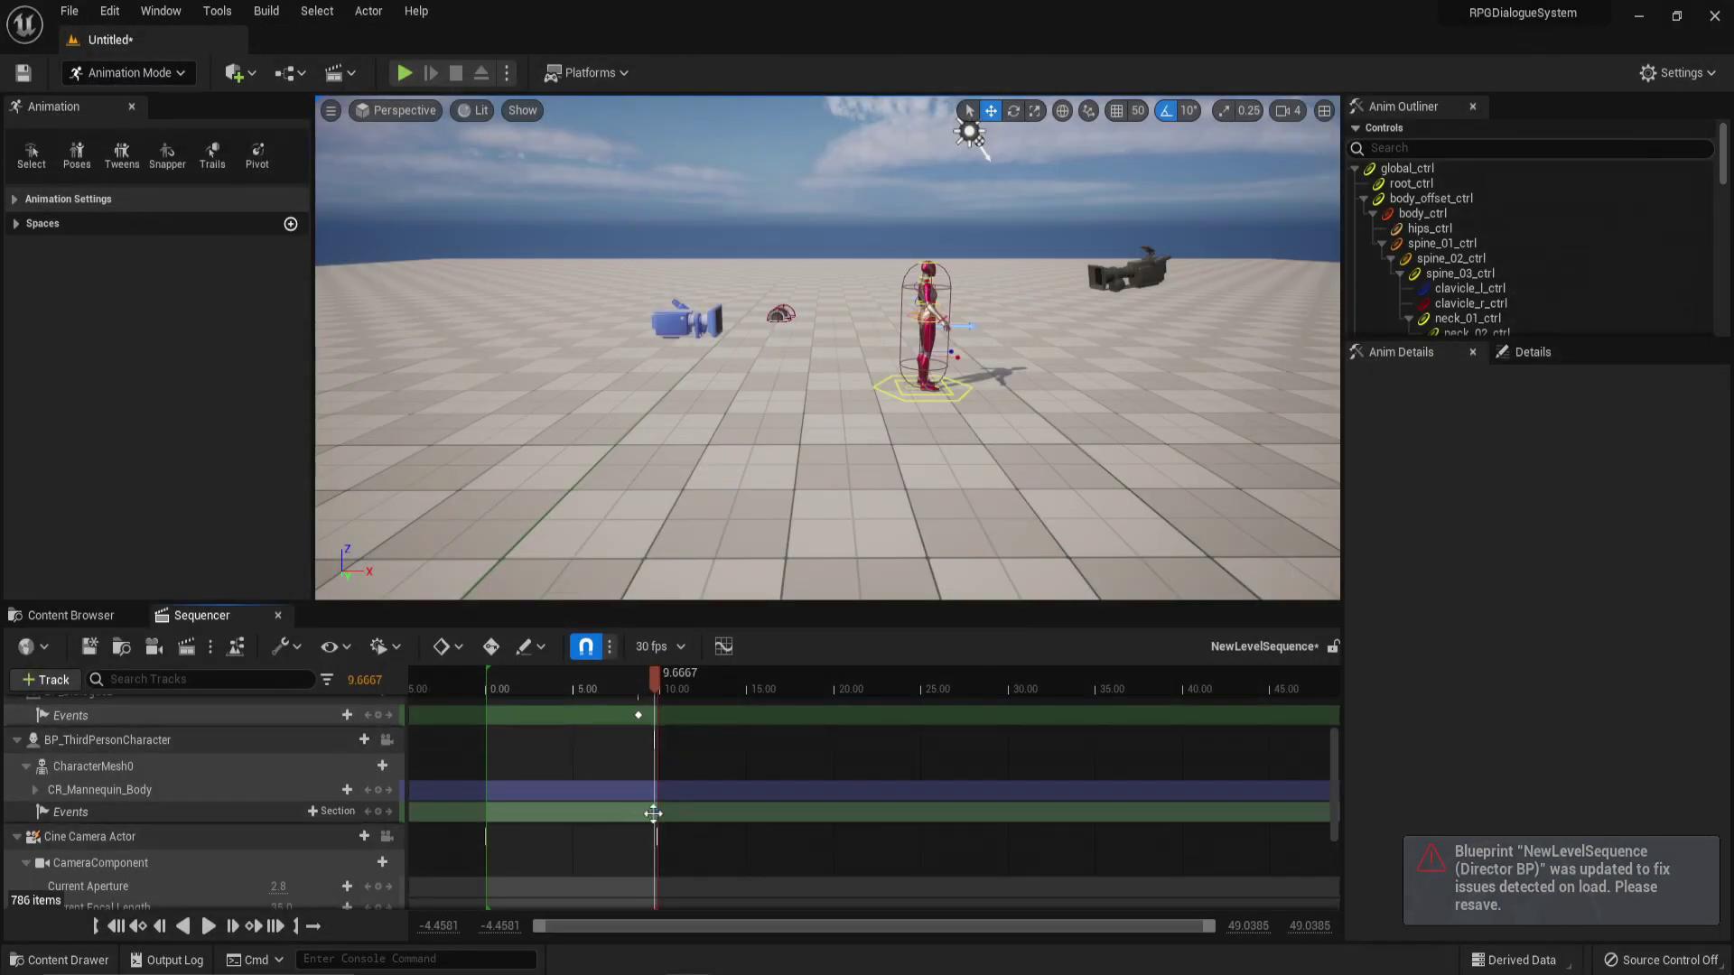
right_click(651, 813)
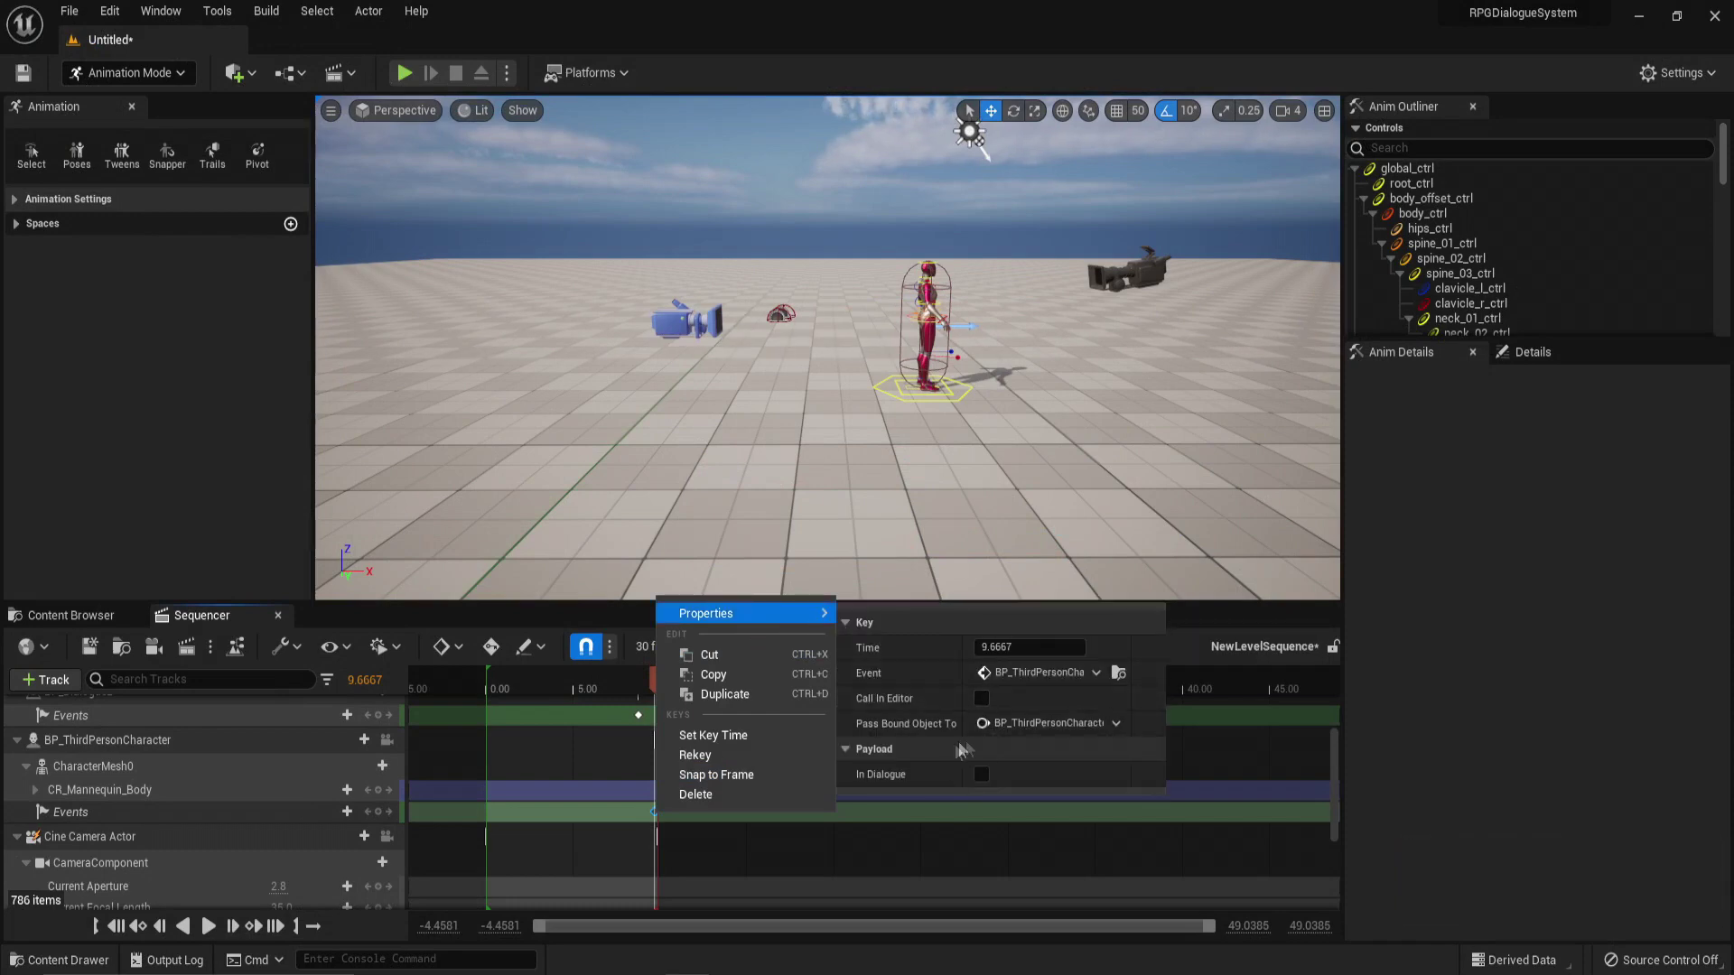
click(763, 19)
Step: Play-test the level briefly and delete the CR_Mannequin_Body control rig track from the character's CharacterMesh0
click(405, 73)
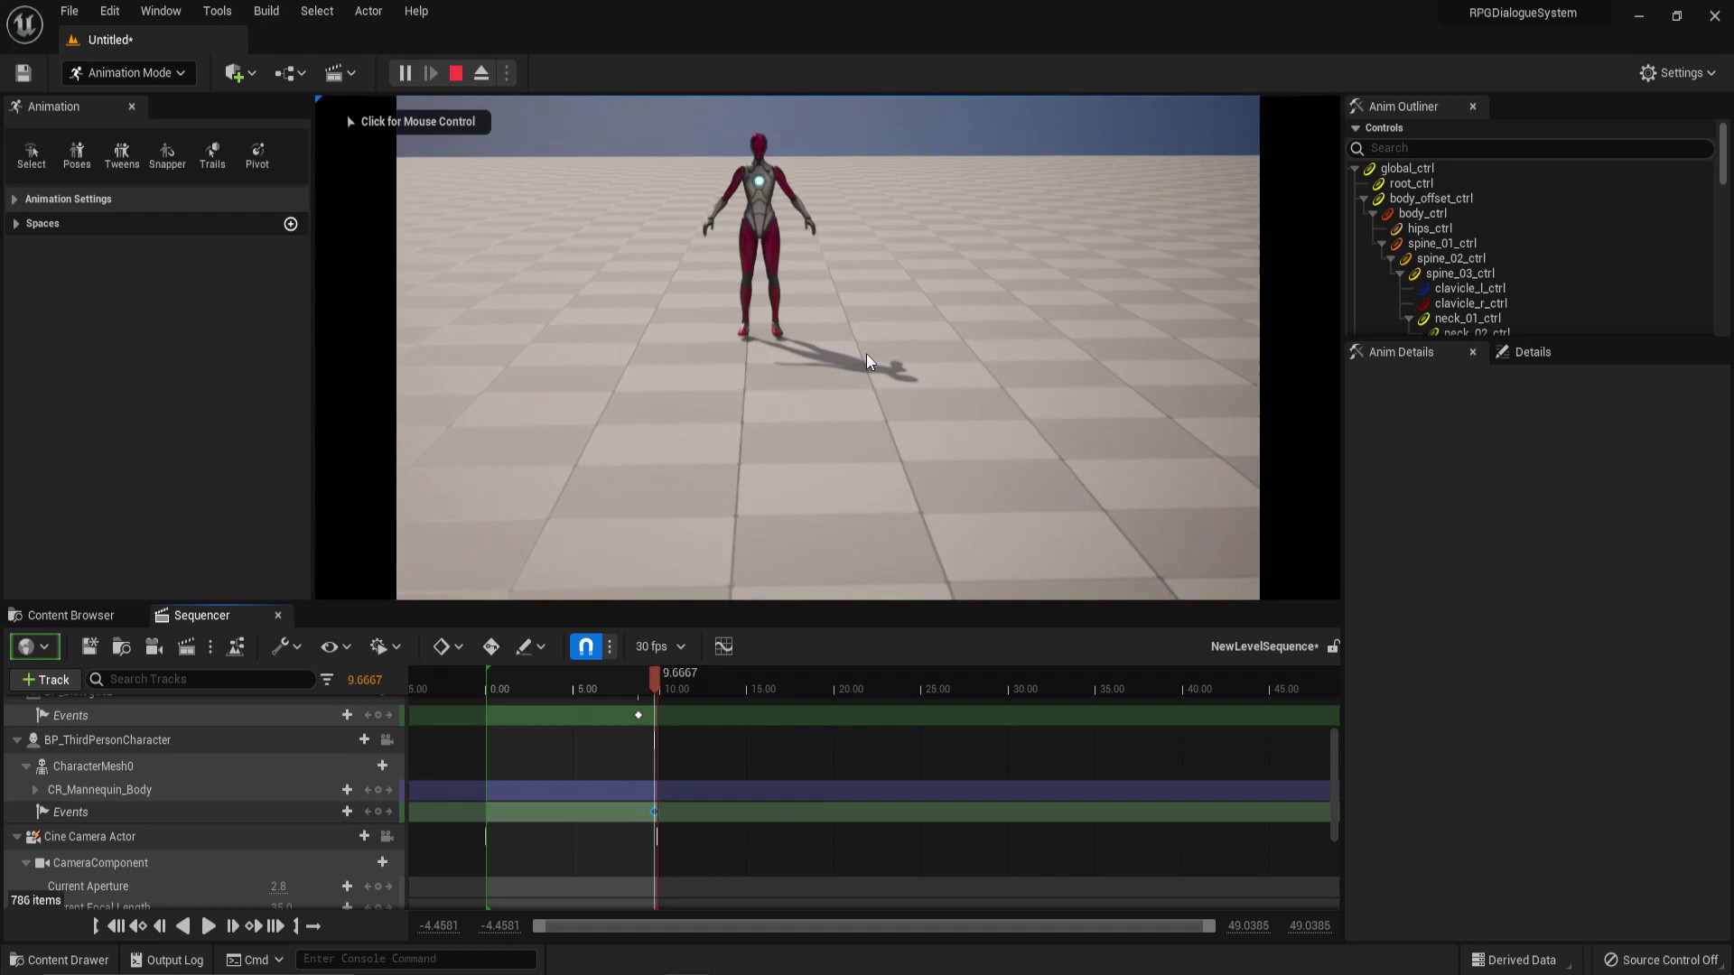
key(Escape)
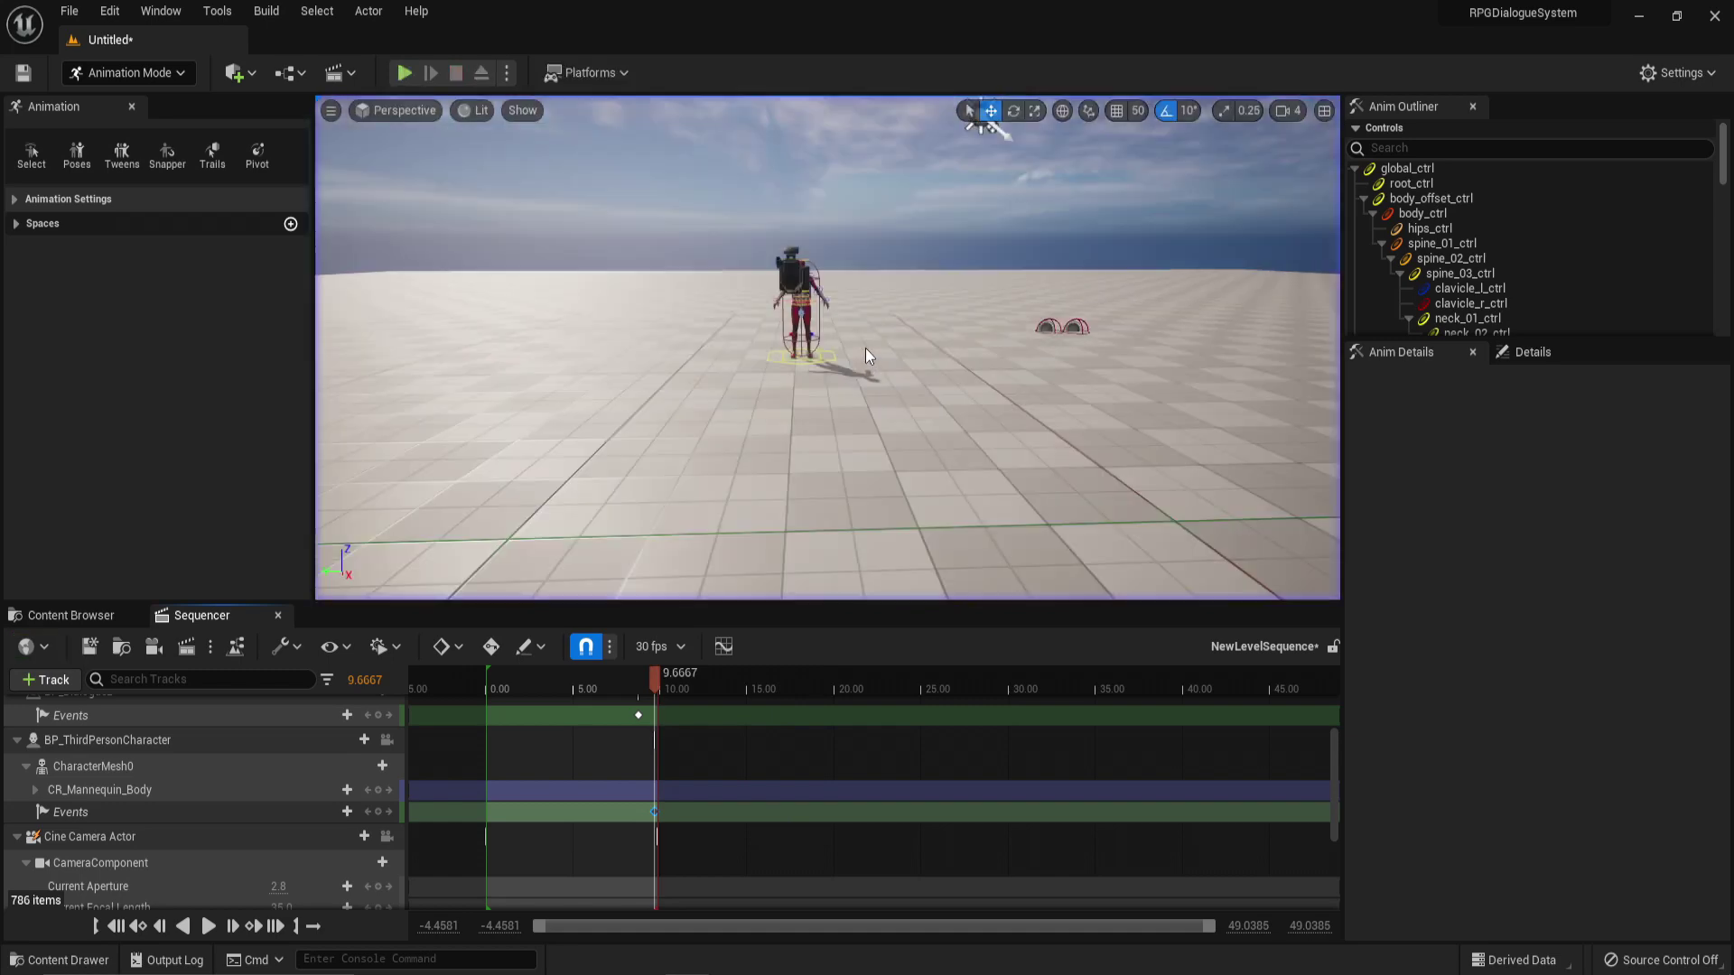
right_click(210, 788)
mouse_move(219, 678)
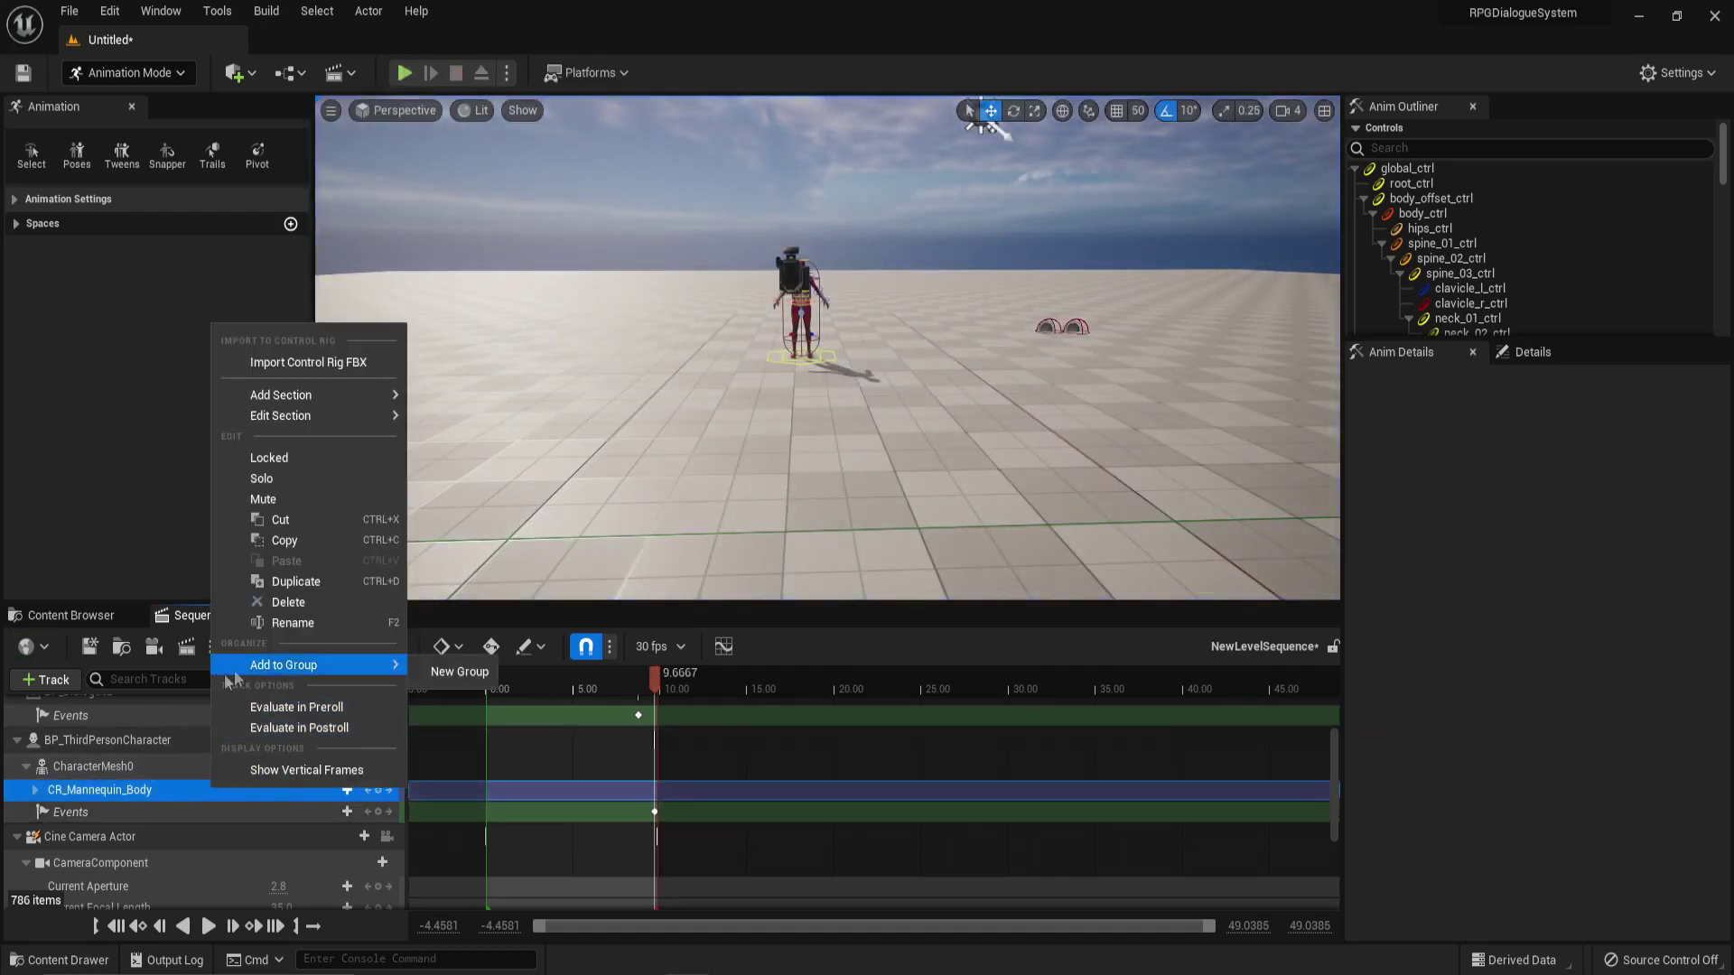
click(282, 603)
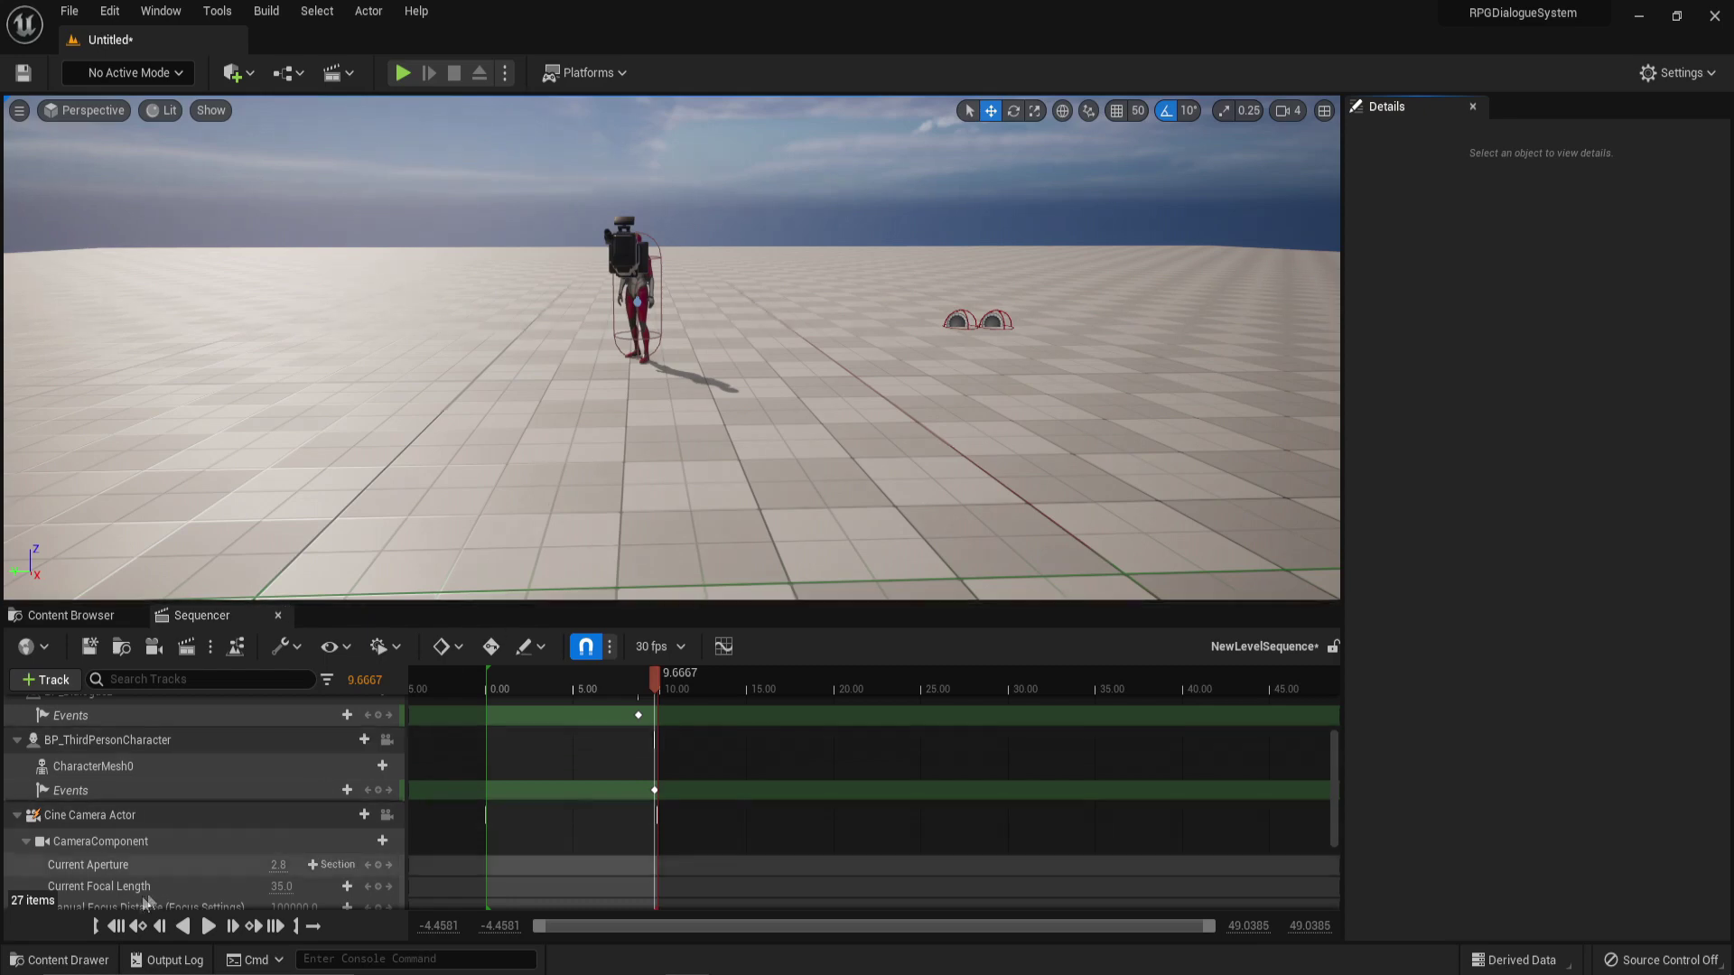
Step: Play the level again, test running and jumping once the cutscene ends, and stop the session
click(404, 72)
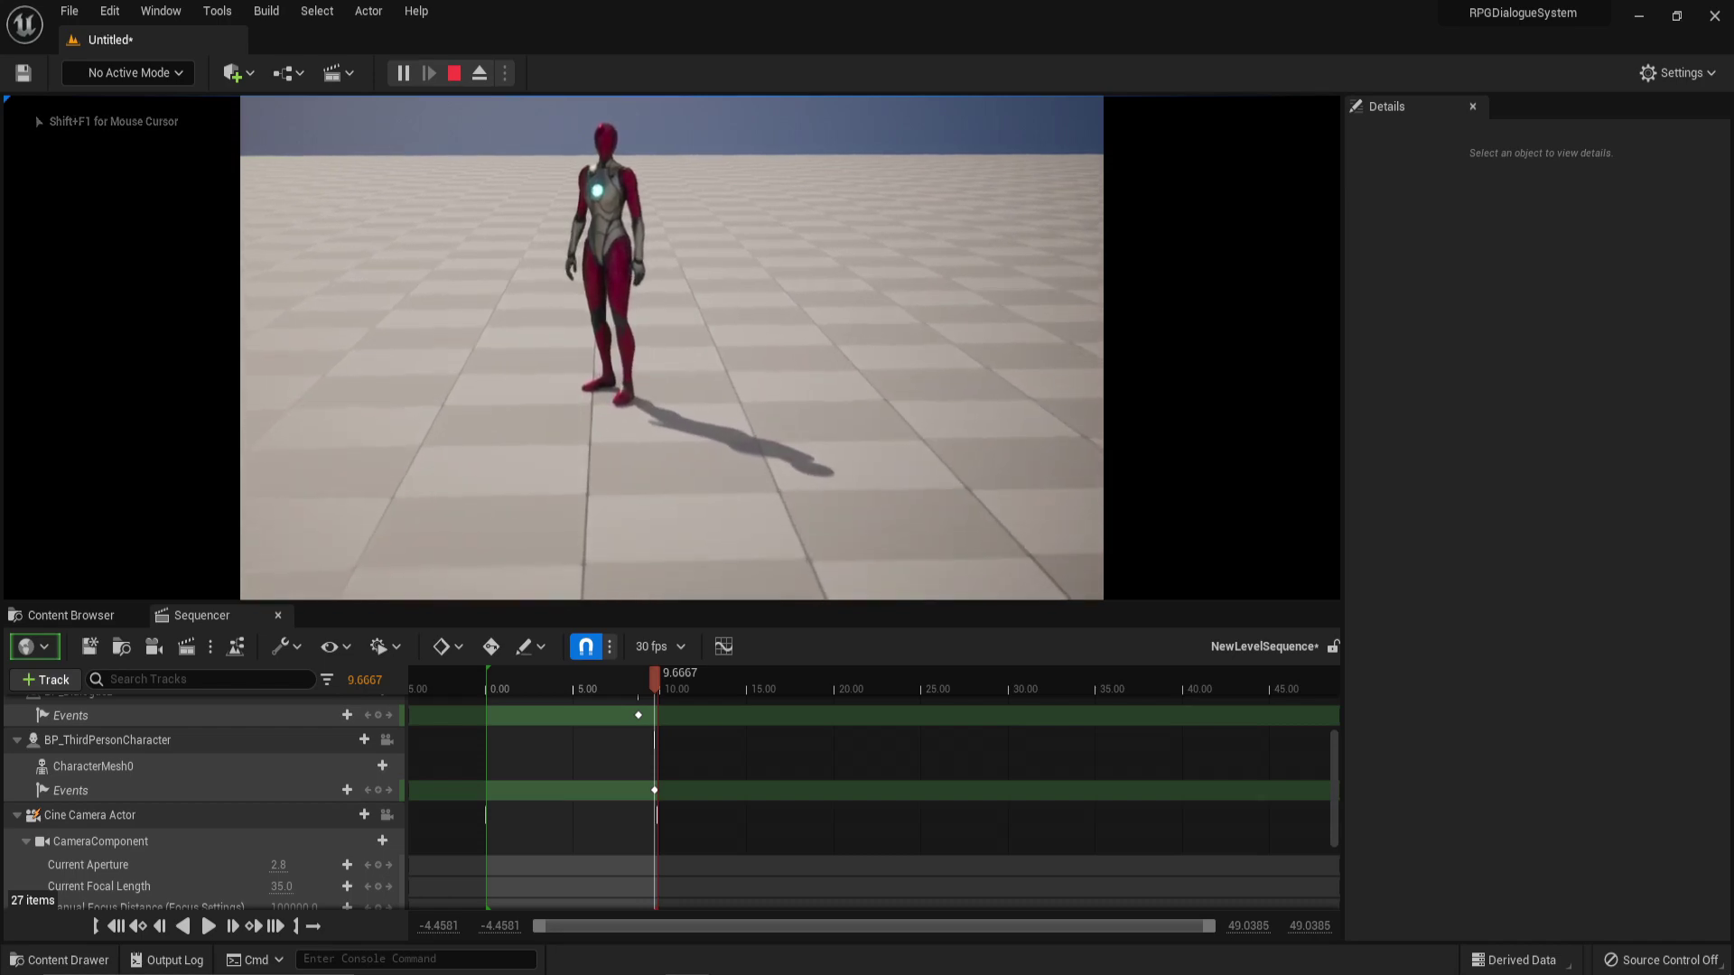
key(w)
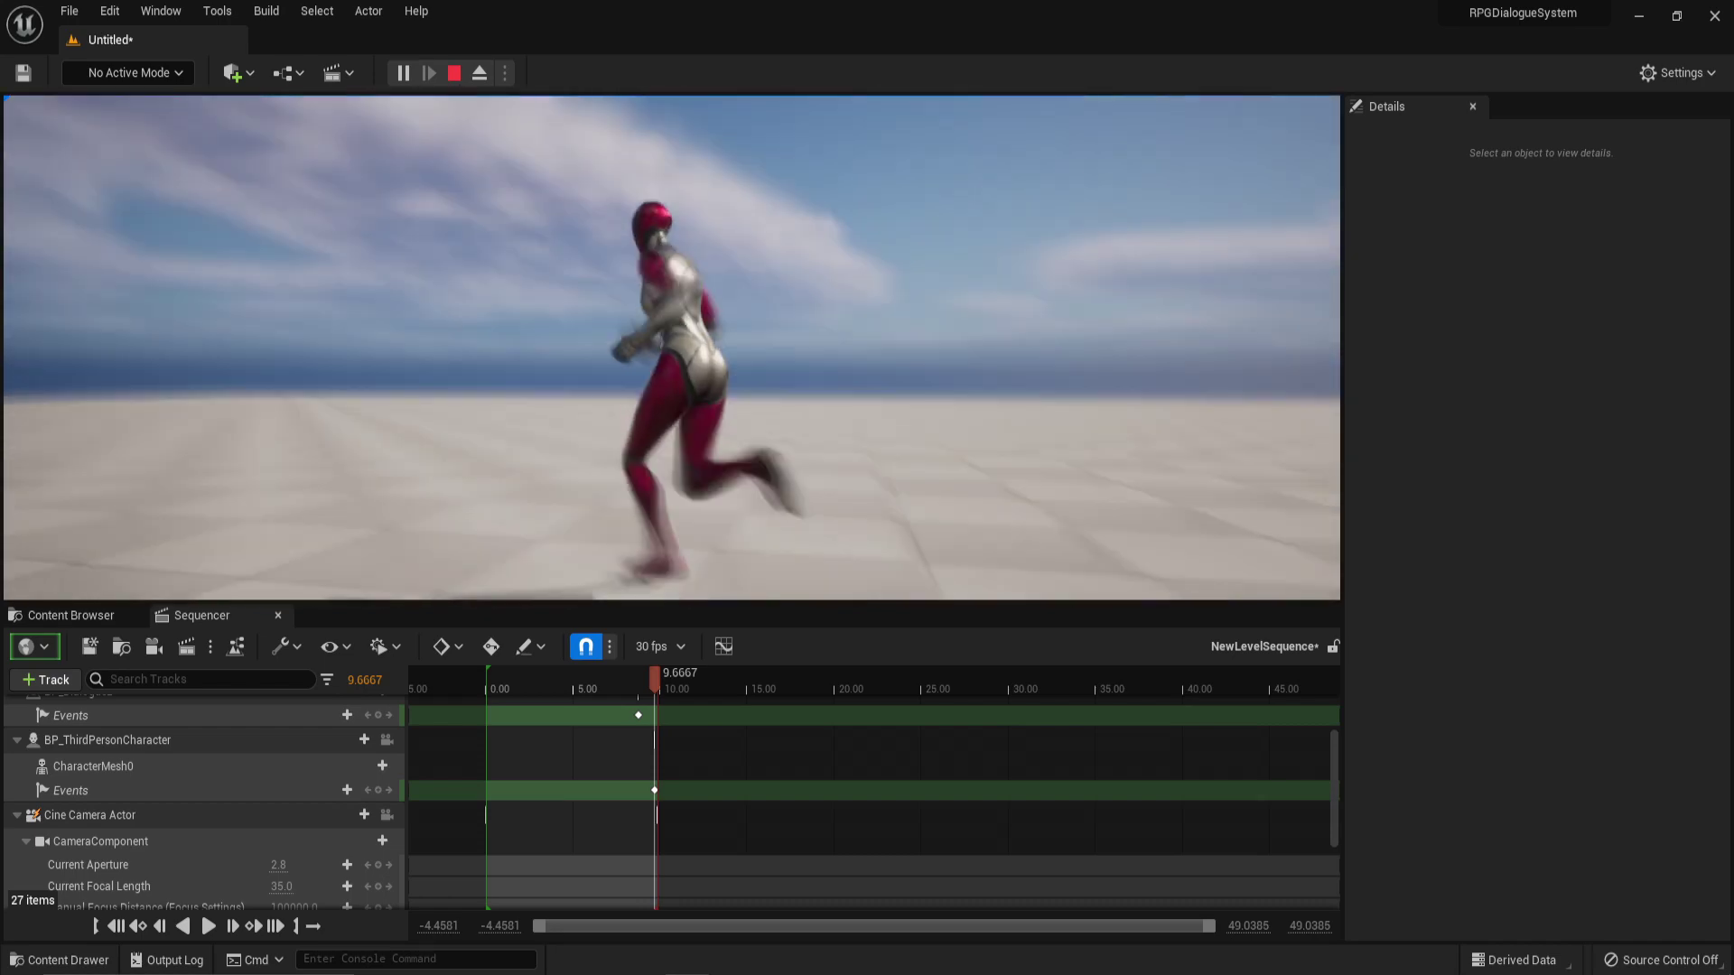
key(space)
key(space)
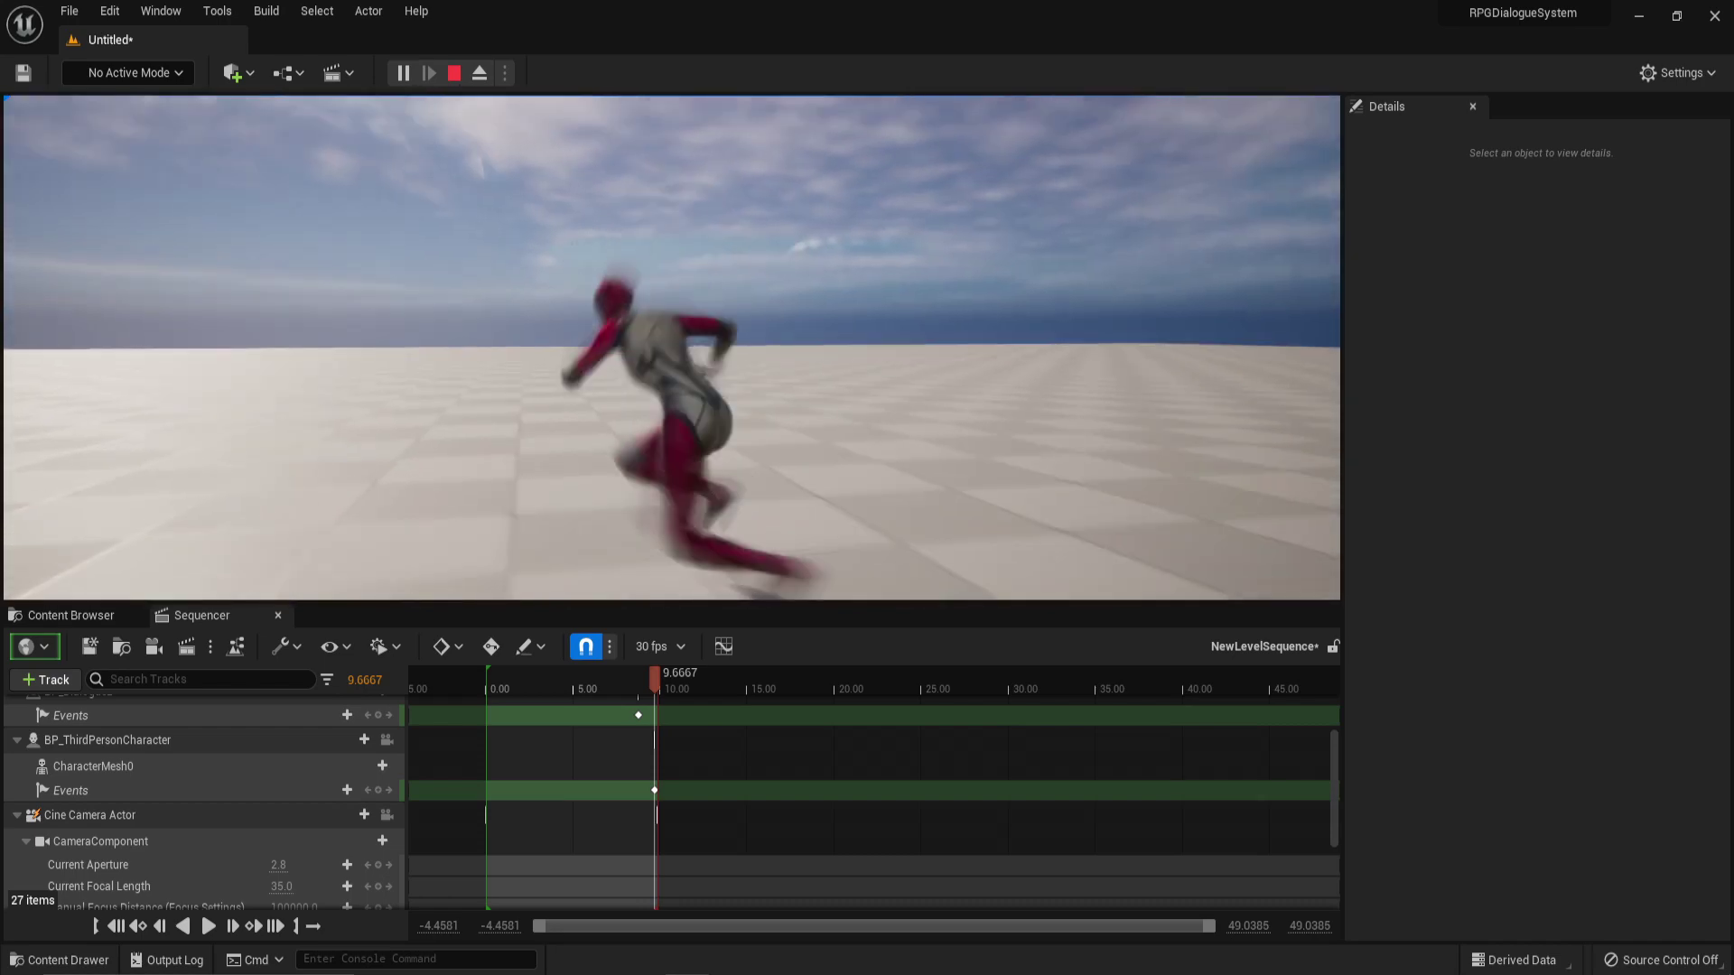
key(Escape)
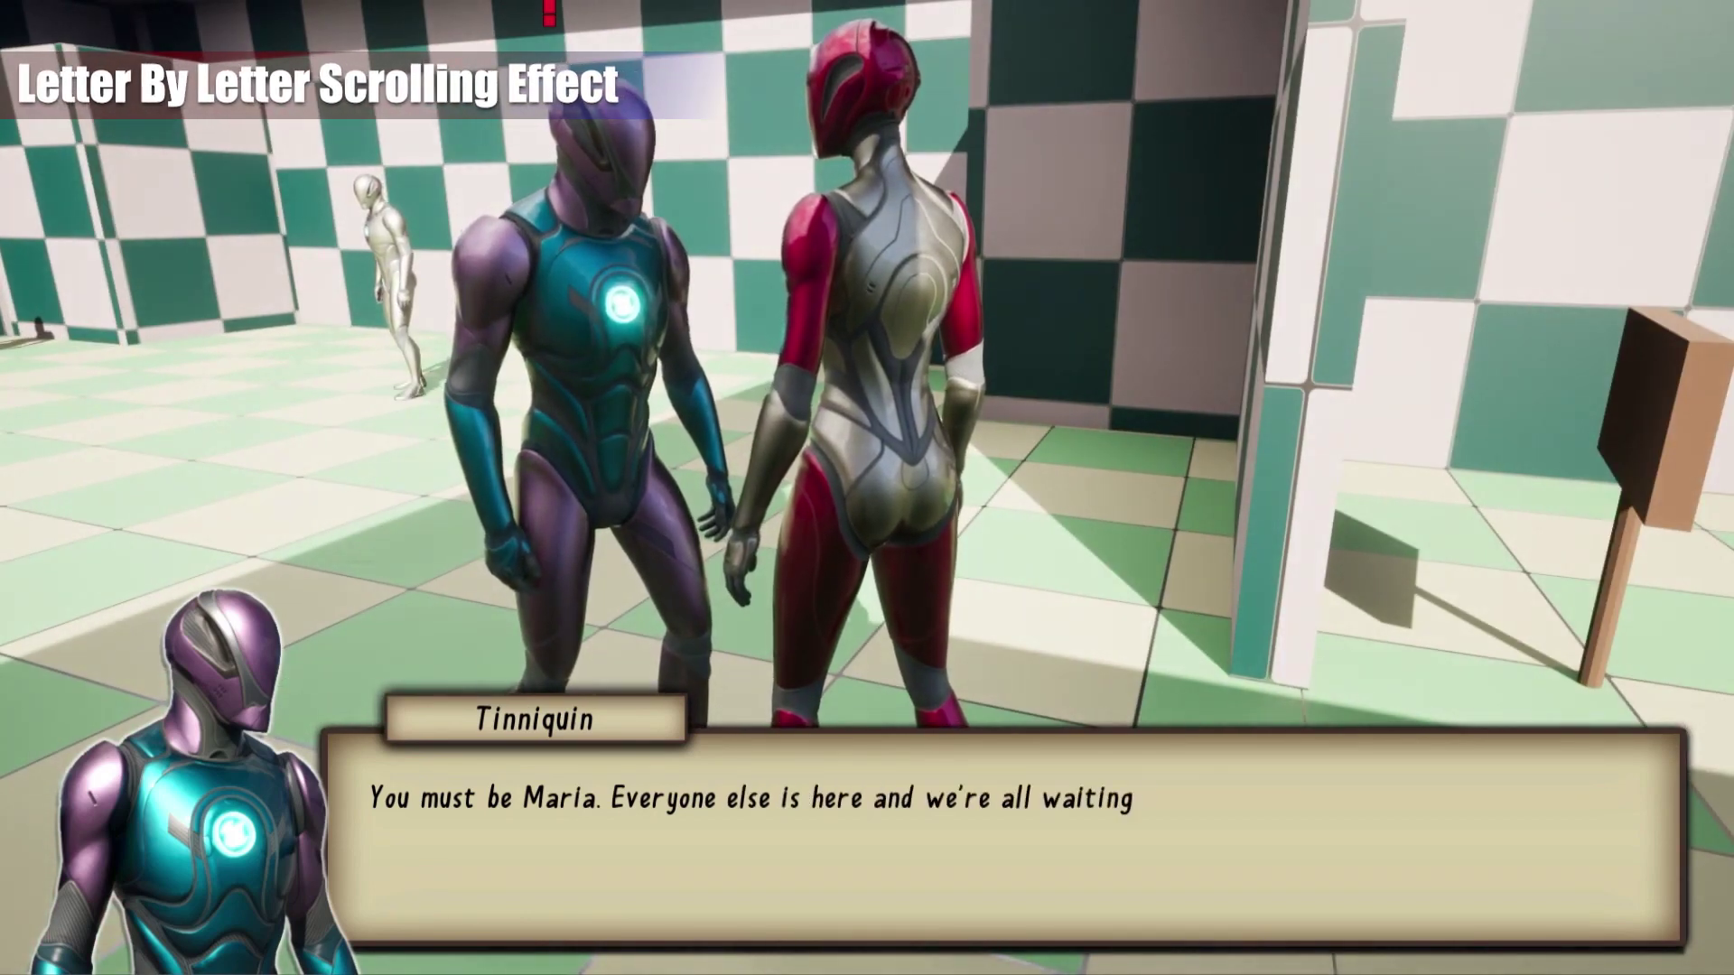
key(space)
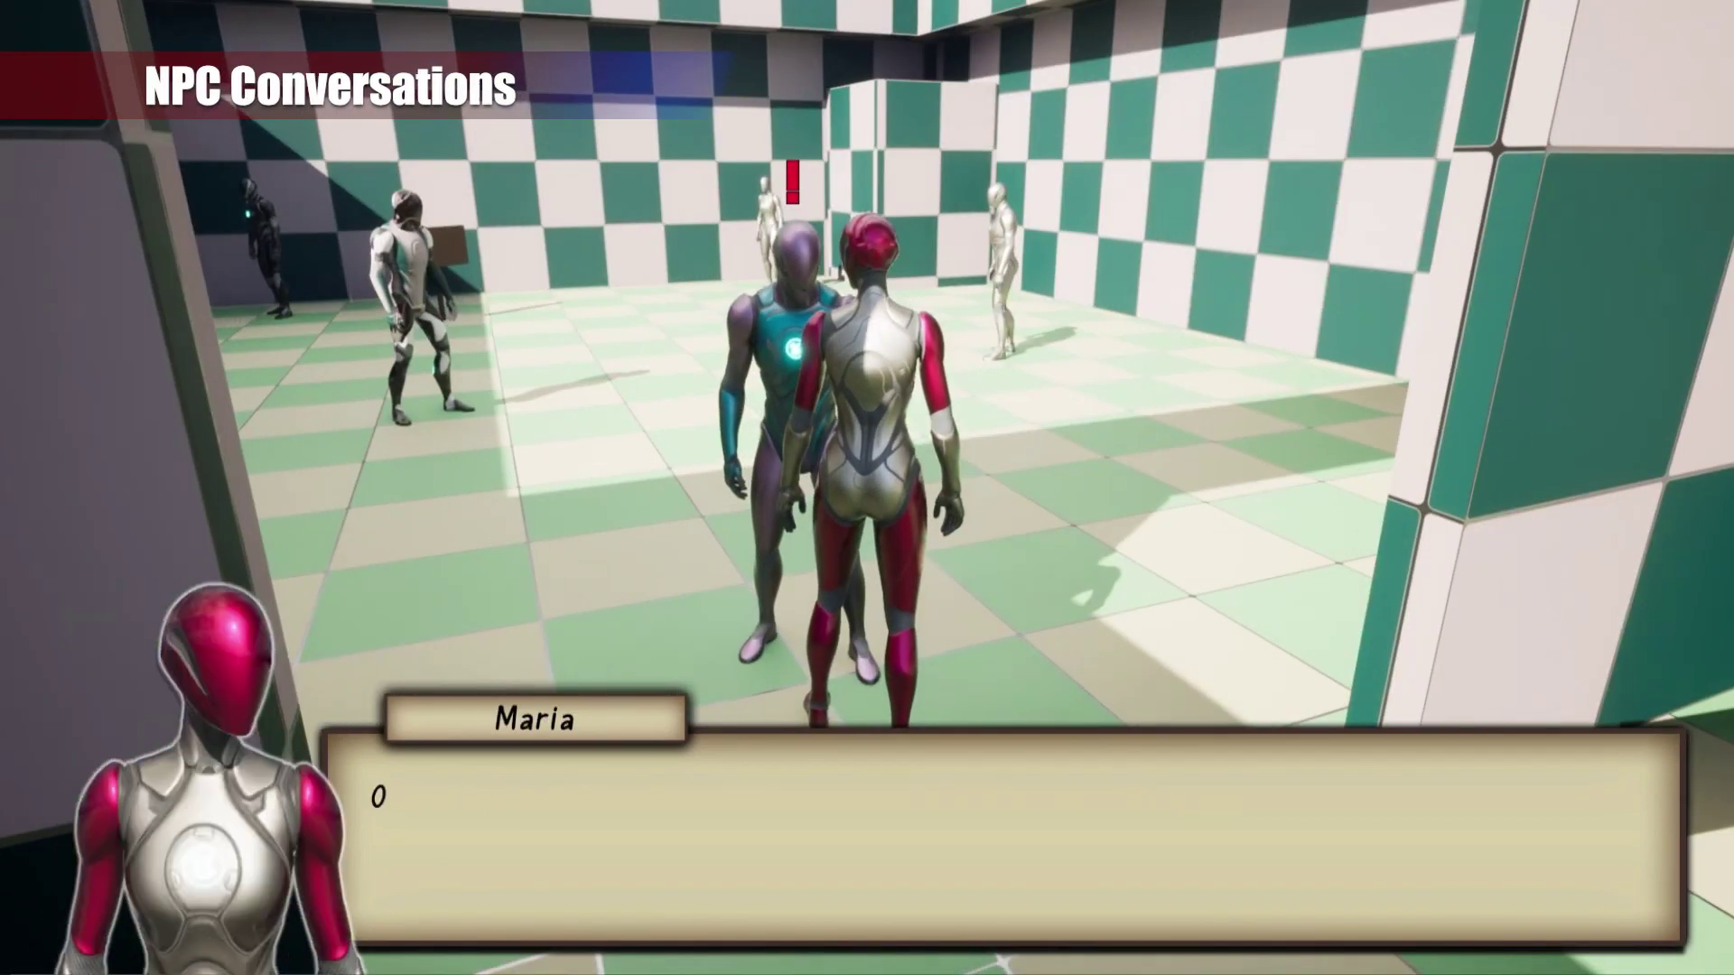
key(space)
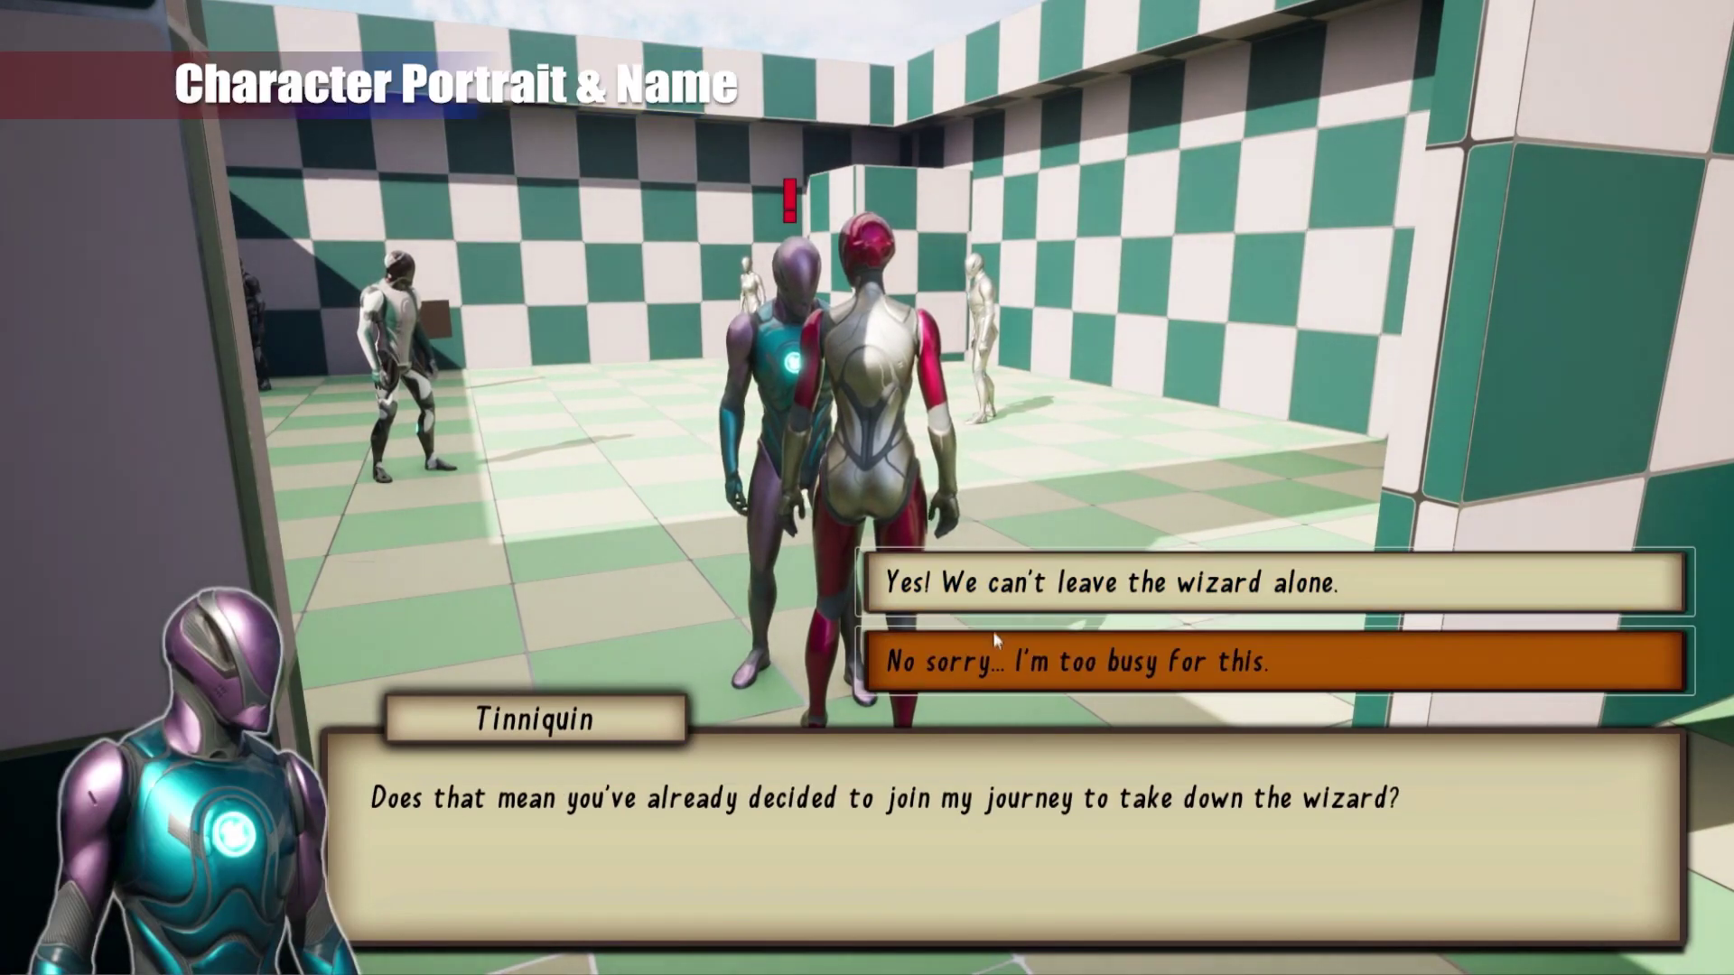
click(1346, 589)
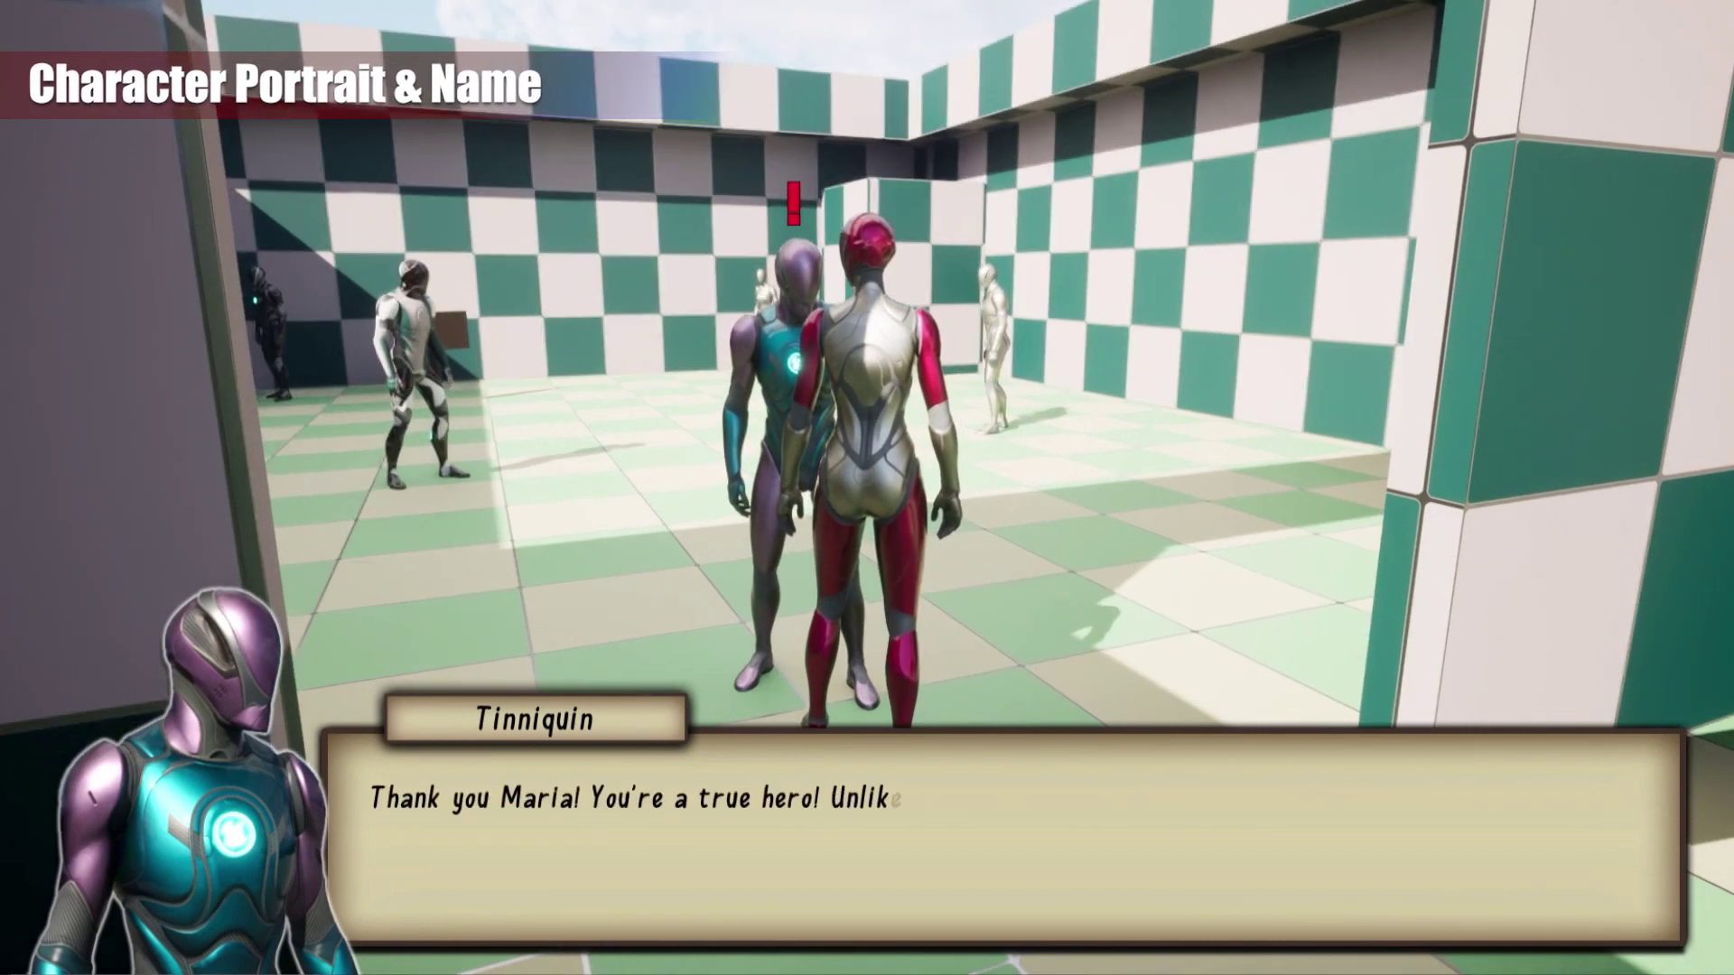